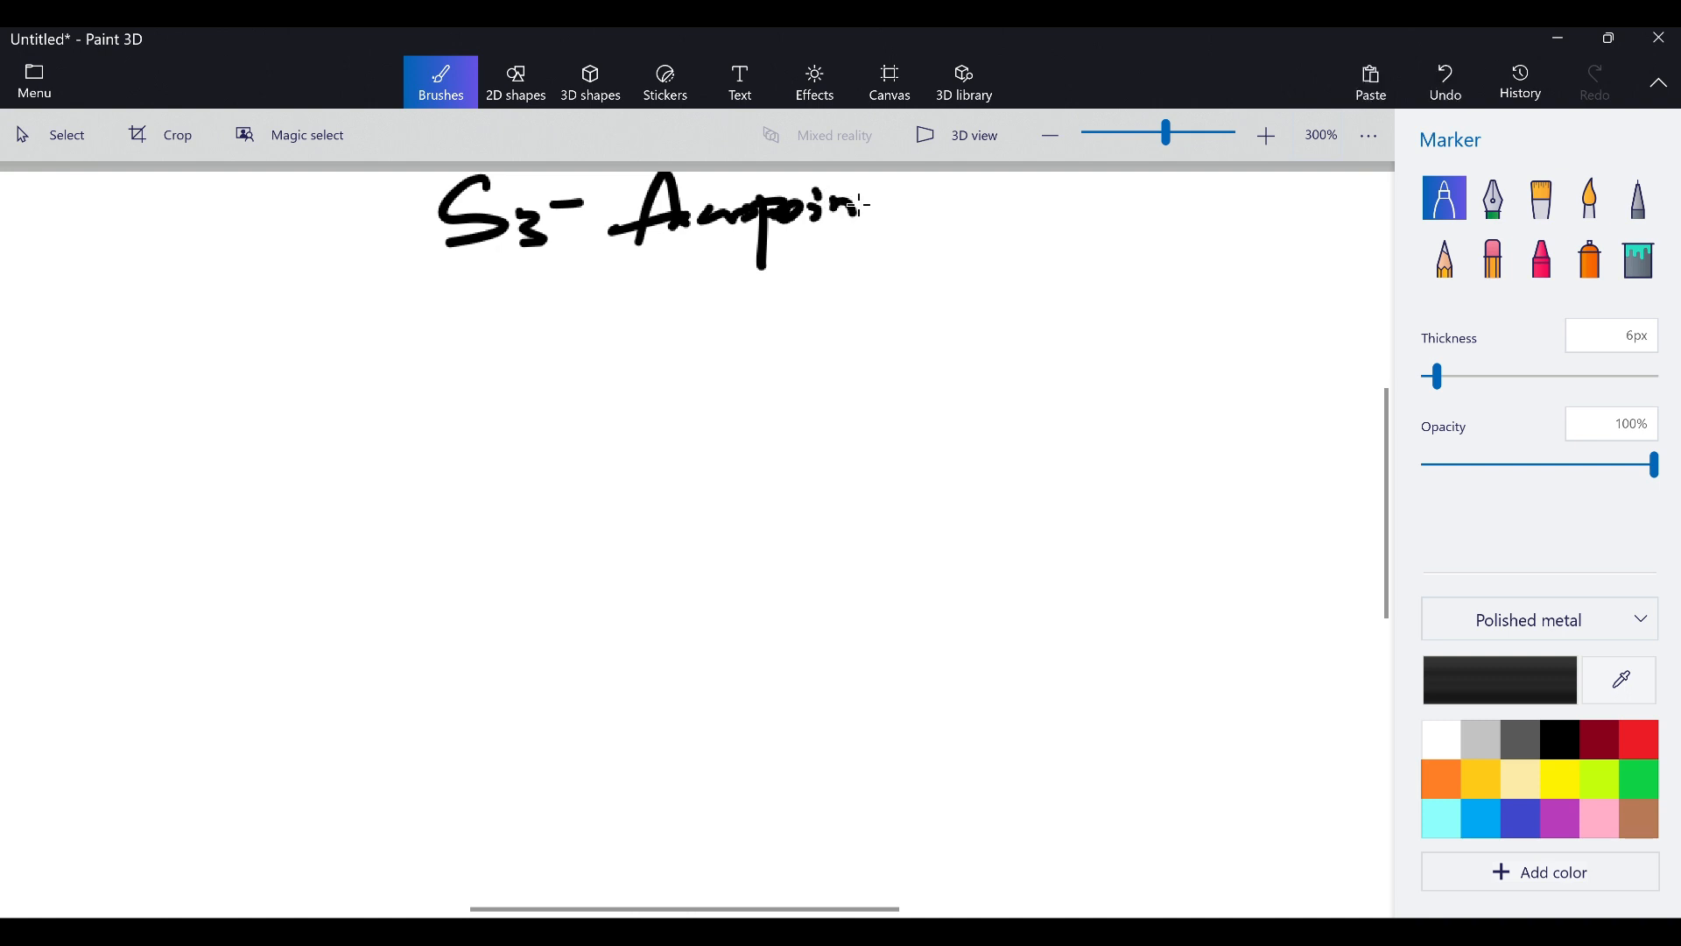
Finish the 'S3 access point / Policies' heading, underline it, and draw a smiley beside it
mouse_move(842, 200)
mouse_down()
mouse_move(874, 198)
mouse_move(897, 294)
mouse_up()
mouse_move(959, 205)
mouse_down()
mouse_move(954, 255)
mouse_move(964, 230)
mouse_up()
mouse_move(996, 214)
mouse_down()
mouse_move(1053, 231)
mouse_move(1107, 217)
mouse_move(1105, 239)
mouse_up()
click(1050, 208)
drag(489, 286, 1027, 270)
drag(1206, 208, 1233, 208)
mouse_move(1262, 207)
mouse_down()
mouse_move(1282, 205)
mouse_move(1280, 235)
mouse_up()
Write a diagonal note at the upper left and double-underline it
drag(85, 306, 46, 415)
click(116, 348)
drag(131, 309, 228, 265)
drag(58, 430, 212, 324)
drag(77, 442, 197, 347)
mouse_move(180, 233)
mouse_down()
mouse_move(245, 278)
mouse_move(232, 366)
mouse_up()
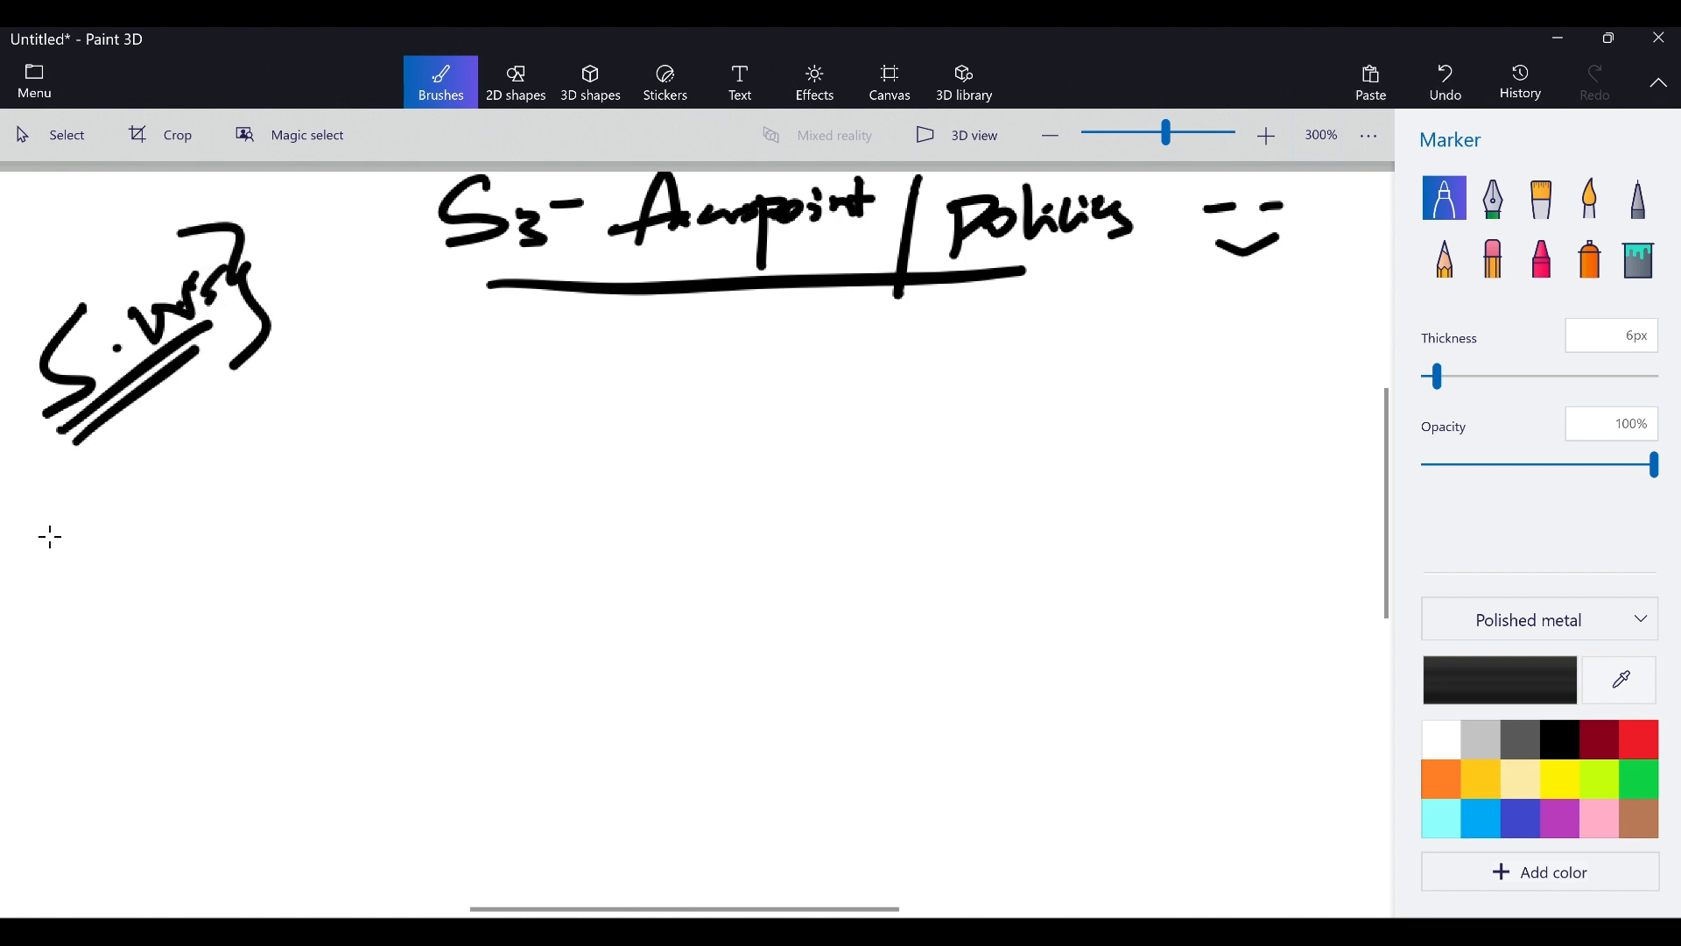
Handwrite a second diagonal note below the first one
drag(42, 563, 70, 523)
drag(26, 557, 86, 515)
mouse_move(94, 490)
mouse_down()
mouse_move(127, 466)
mouse_move(159, 495)
mouse_up()
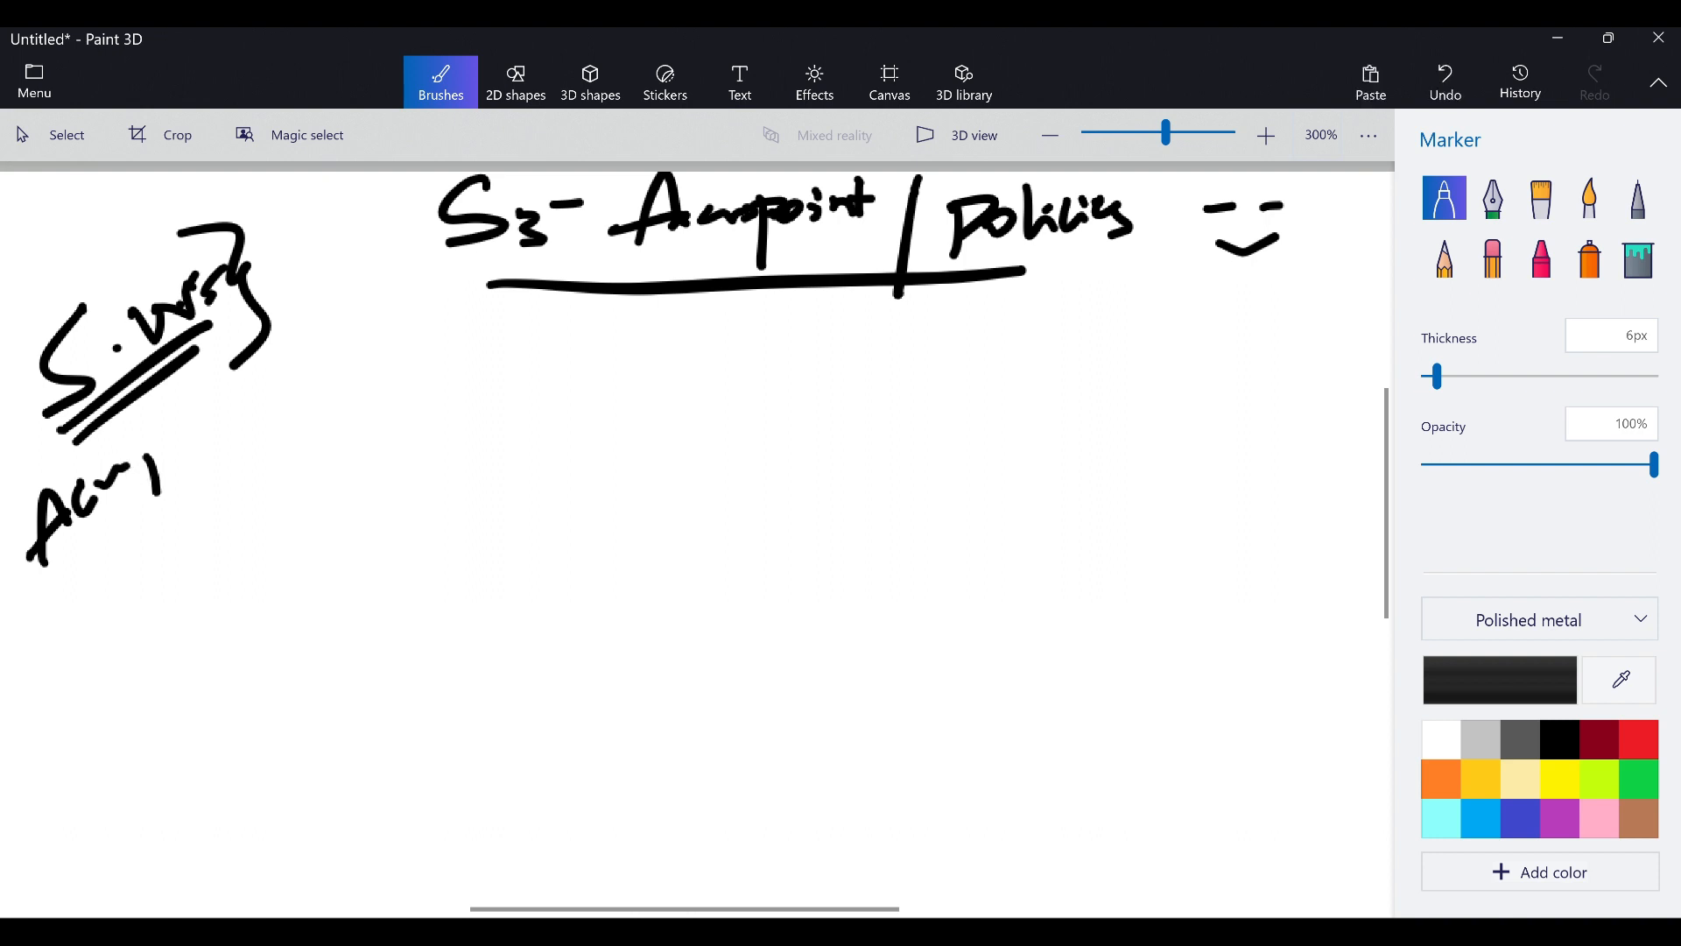
mouse_move(172, 416)
mouse_down()
mouse_move(187, 453)
mouse_move(225, 416)
mouse_up()
drag(214, 401, 221, 398)
drag(214, 360, 258, 393)
mouse_move(307, 320)
mouse_down()
mouse_move(292, 370)
mouse_move(326, 284)
mouse_move(359, 308)
mouse_move(387, 250)
mouse_up()
click(384, 286)
drag(365, 289, 395, 291)
drag(398, 256, 396, 293)
Double-underline the second note diagonally and draw an arrow toward the diagram area
drag(69, 586, 311, 394)
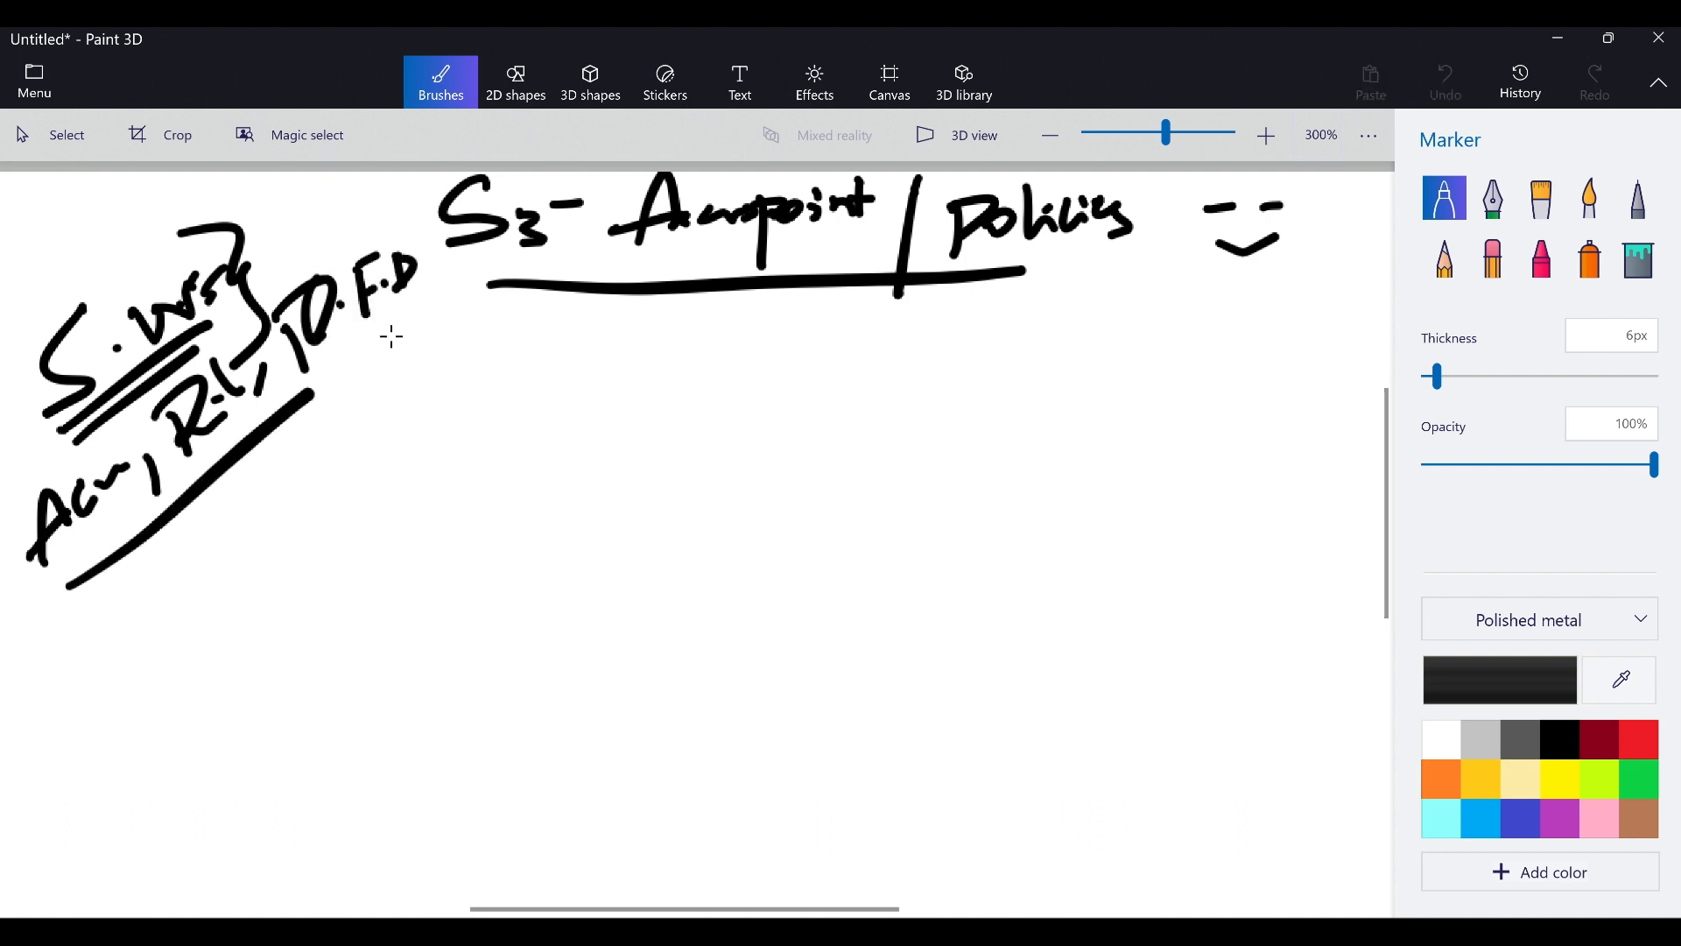
drag(391, 336, 396, 334)
drag(117, 583, 398, 354)
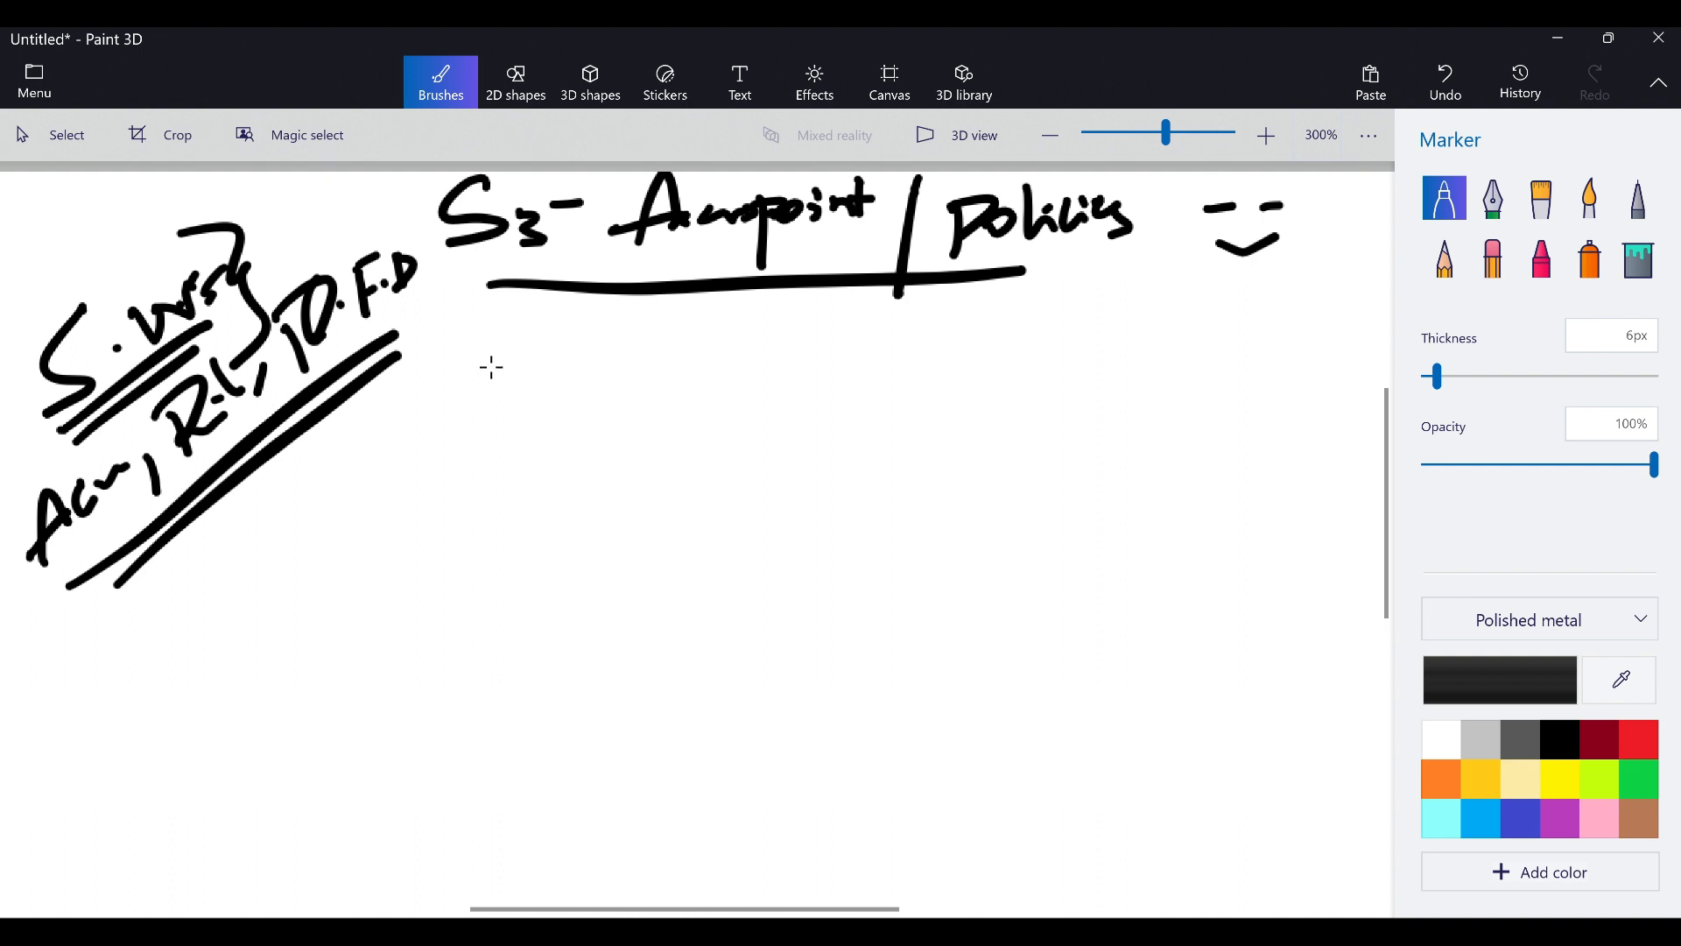
mouse_move(455, 391)
mouse_down()
mouse_move(522, 386)
mouse_move(518, 365)
mouse_move(583, 439)
mouse_move(930, 379)
mouse_move(586, 446)
mouse_move(613, 481)
mouse_up()
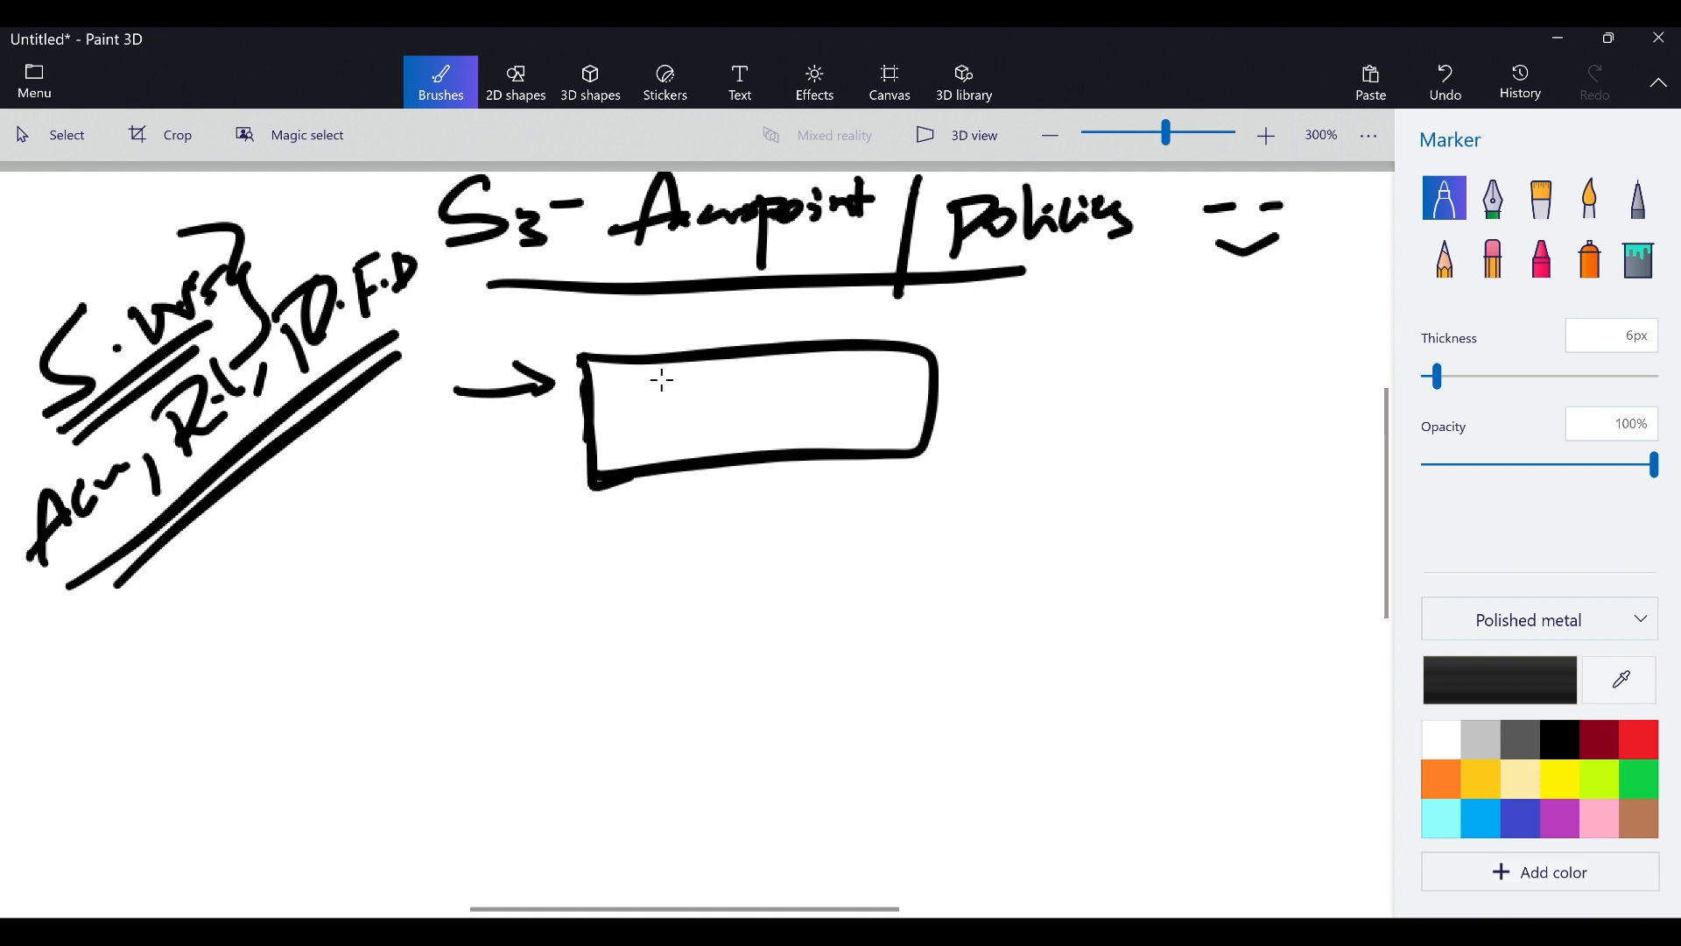
Draw a bucket box labelled S3 with stacked lines and an arrow rightward
mouse_move(662, 379)
mouse_down()
mouse_move(650, 425)
mouse_move(692, 436)
mouse_up()
mouse_move(775, 374)
mouse_down()
mouse_move(832, 371)
mouse_move(825, 385)
mouse_up()
drag(788, 403, 823, 398)
mouse_move(779, 430)
mouse_down()
mouse_move(1105, 372)
mouse_move(1086, 392)
mouse_up()
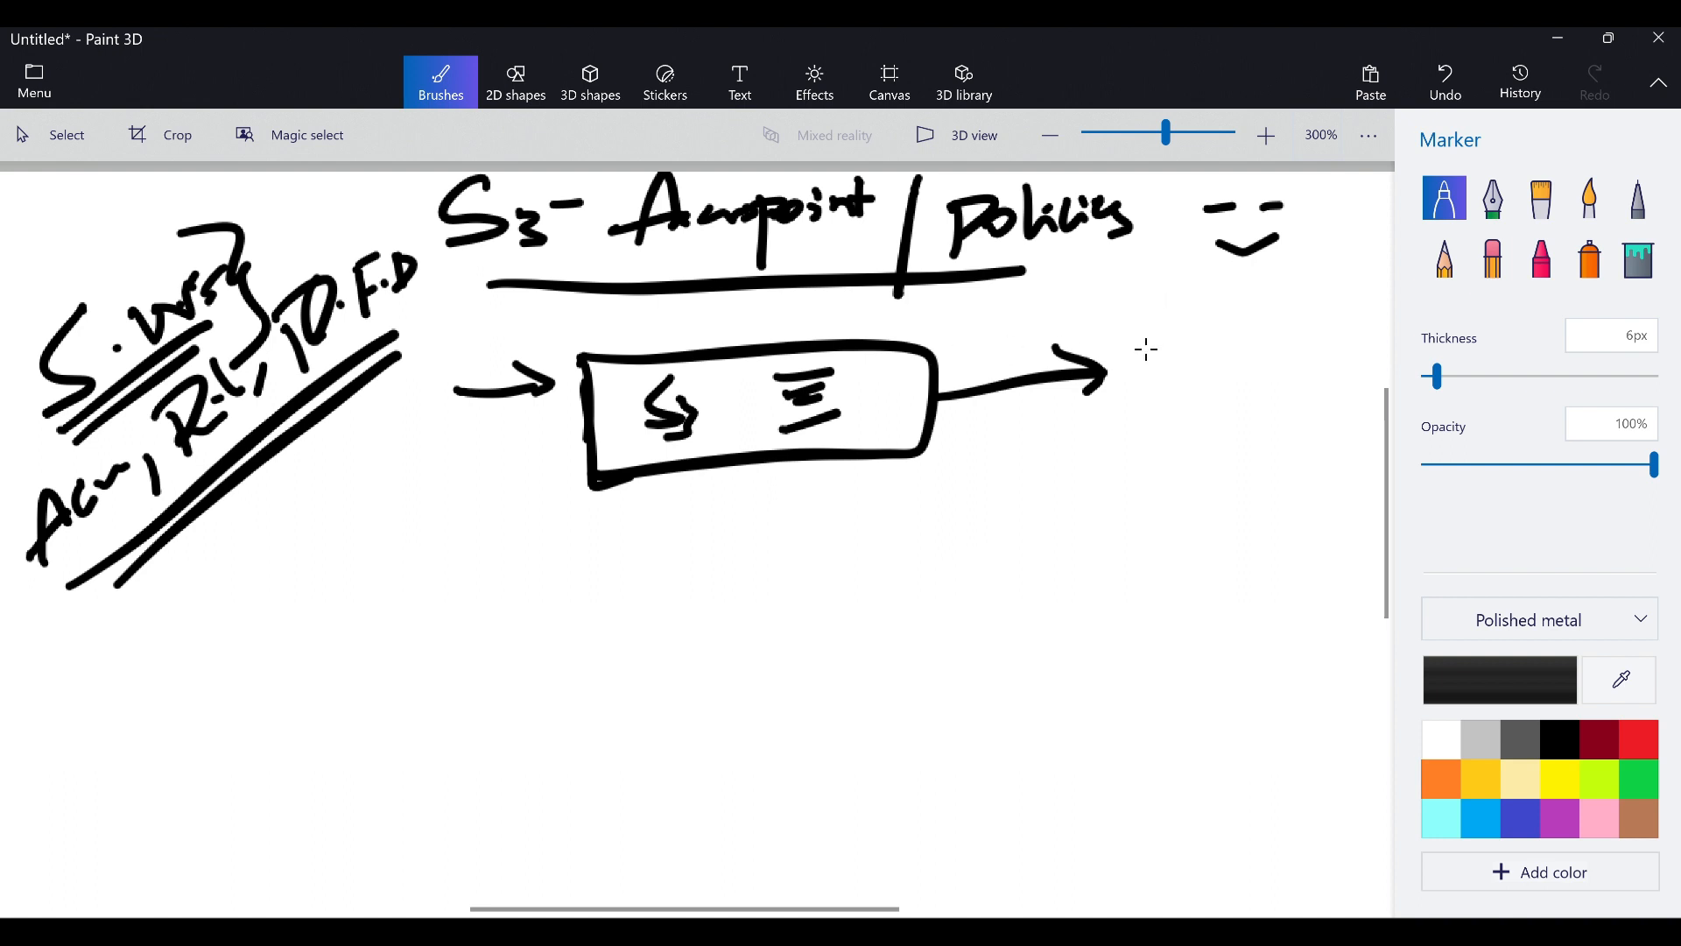
Write and underline 'Policy' right of the bucket, with an underlined note beneath it
mouse_move(1152, 331)
mouse_down()
mouse_move(1153, 386)
mouse_move(1166, 355)
mouse_up()
mouse_move(1198, 341)
mouse_down()
mouse_move(1243, 338)
mouse_move(1236, 352)
mouse_up()
mouse_move(1249, 323)
mouse_down()
mouse_move(1265, 346)
mouse_move(1252, 354)
mouse_up()
mouse_move(1141, 398)
mouse_down()
mouse_move(1290, 371)
mouse_move(1220, 448)
mouse_up()
drag(1095, 459, 1092, 527)
drag(1101, 467, 1108, 504)
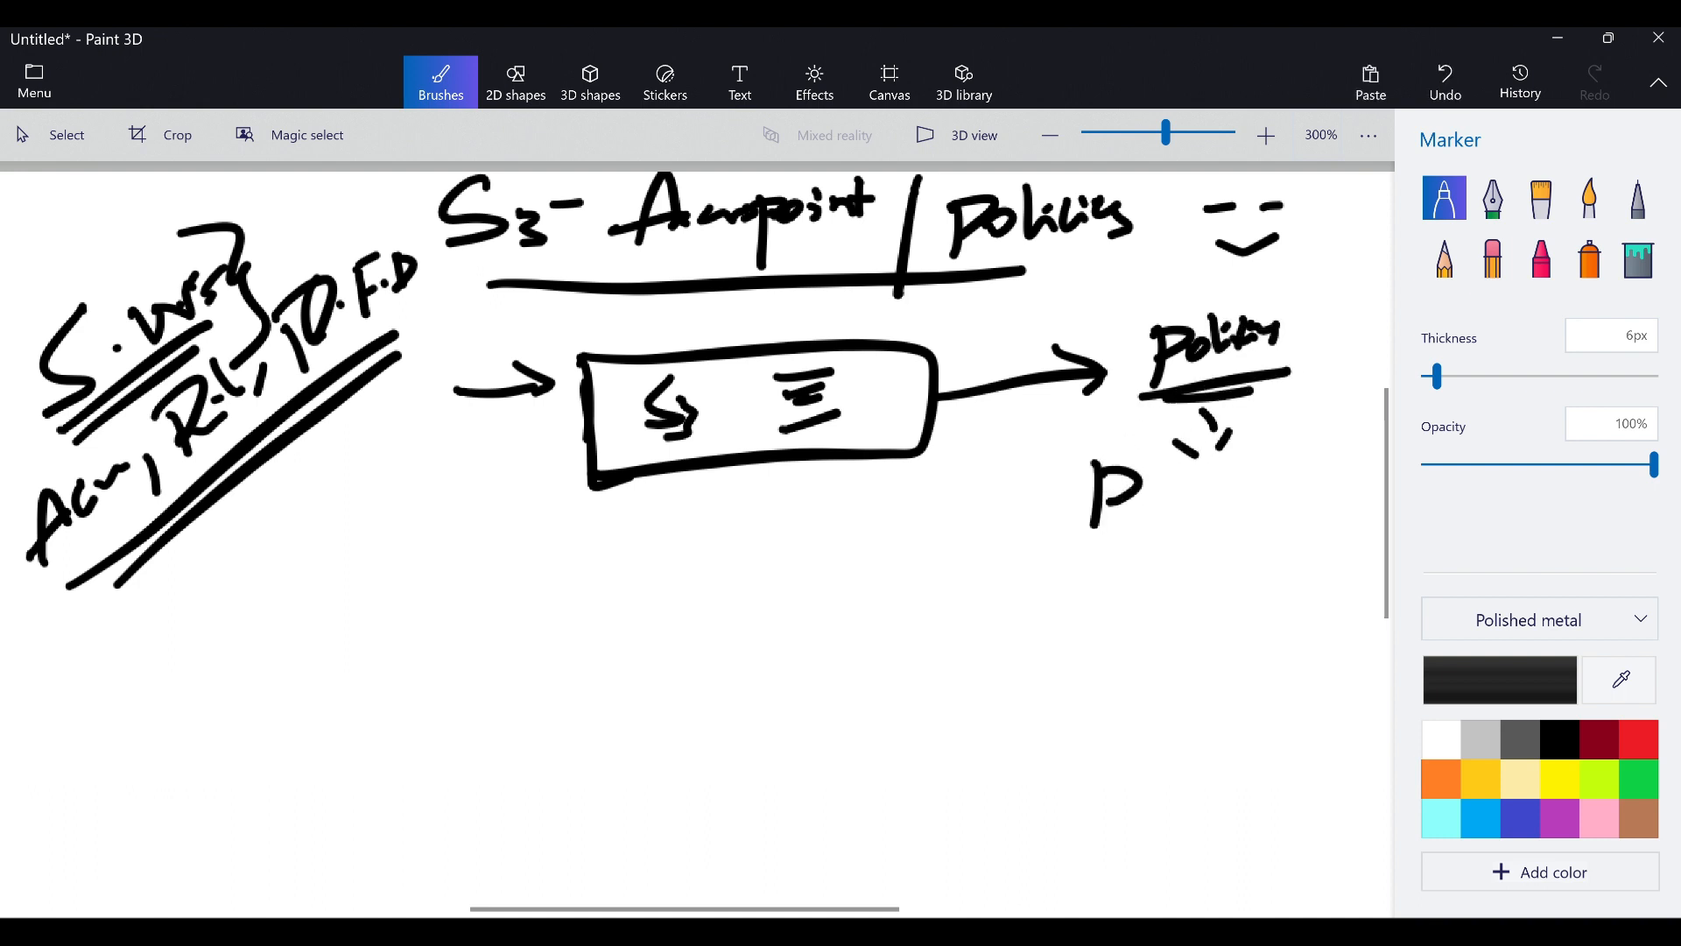
mouse_move(1184, 451)
mouse_down()
mouse_move(1178, 502)
mouse_move(1198, 490)
mouse_up()
drag(1212, 484, 1201, 513)
drag(1095, 531, 1182, 525)
drag(1120, 536, 1164, 530)
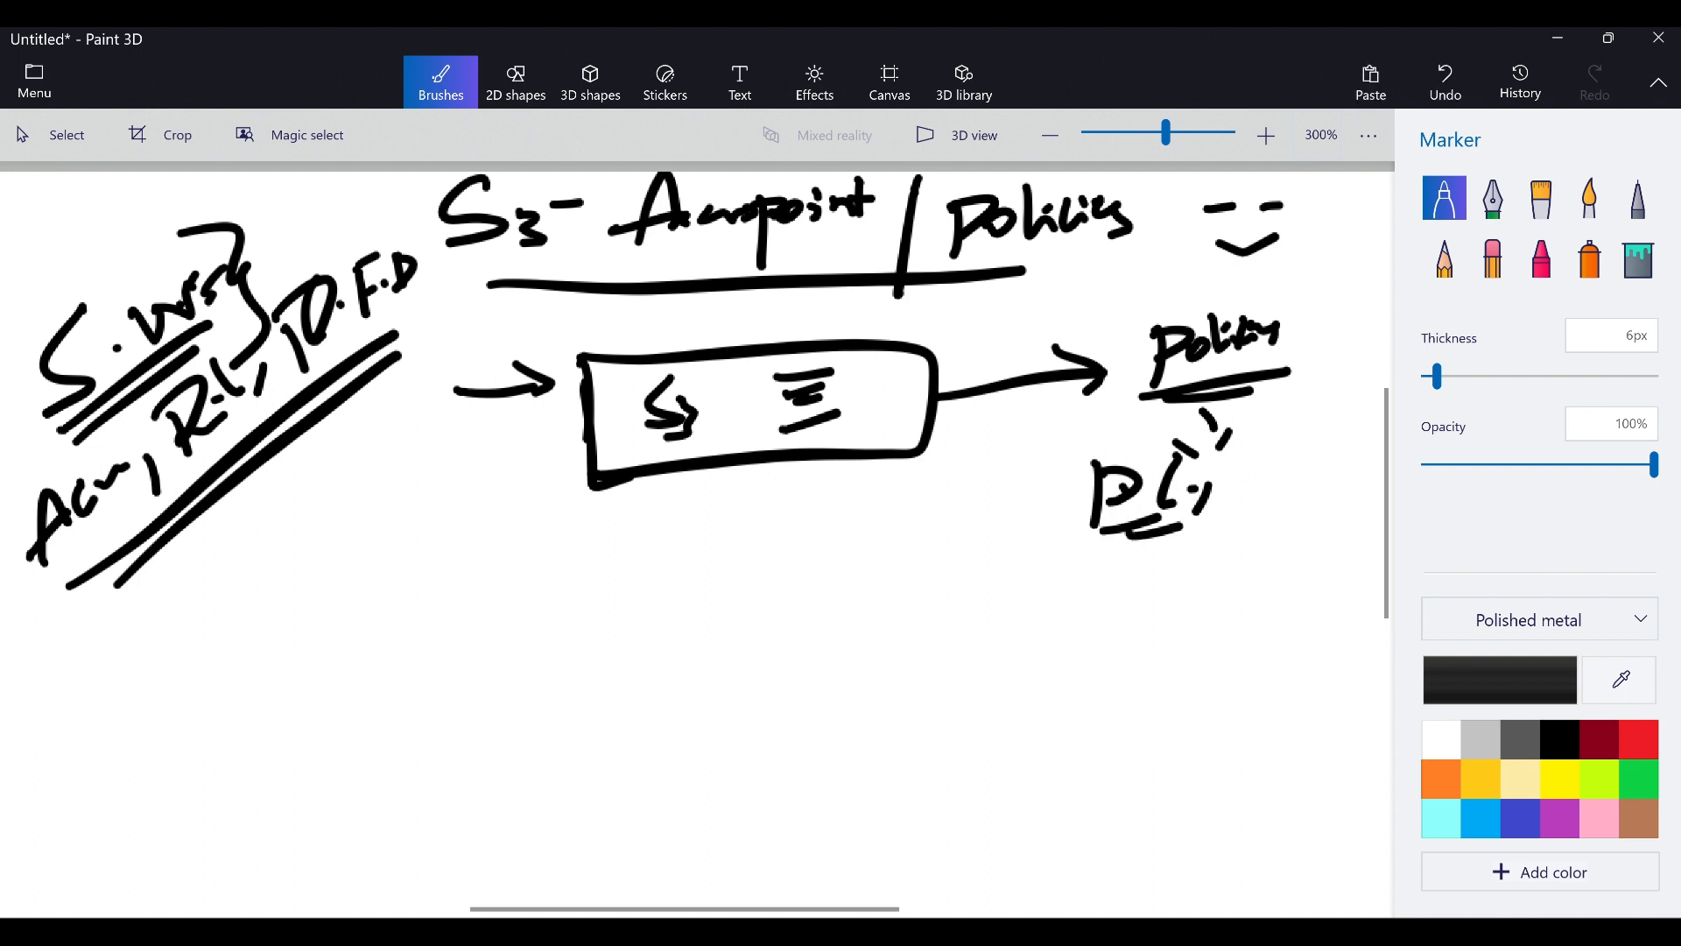
Draw a lower-left arrow into a second box, then an arrow to a crossed-out circled P
drag(140, 643, 191, 631)
mouse_move(184, 610)
mouse_down()
mouse_move(213, 627)
mouse_move(203, 647)
mouse_up()
drag(232, 572, 247, 679)
mouse_move(232, 571)
mouse_down()
mouse_move(556, 578)
mouse_move(248, 680)
mouse_up()
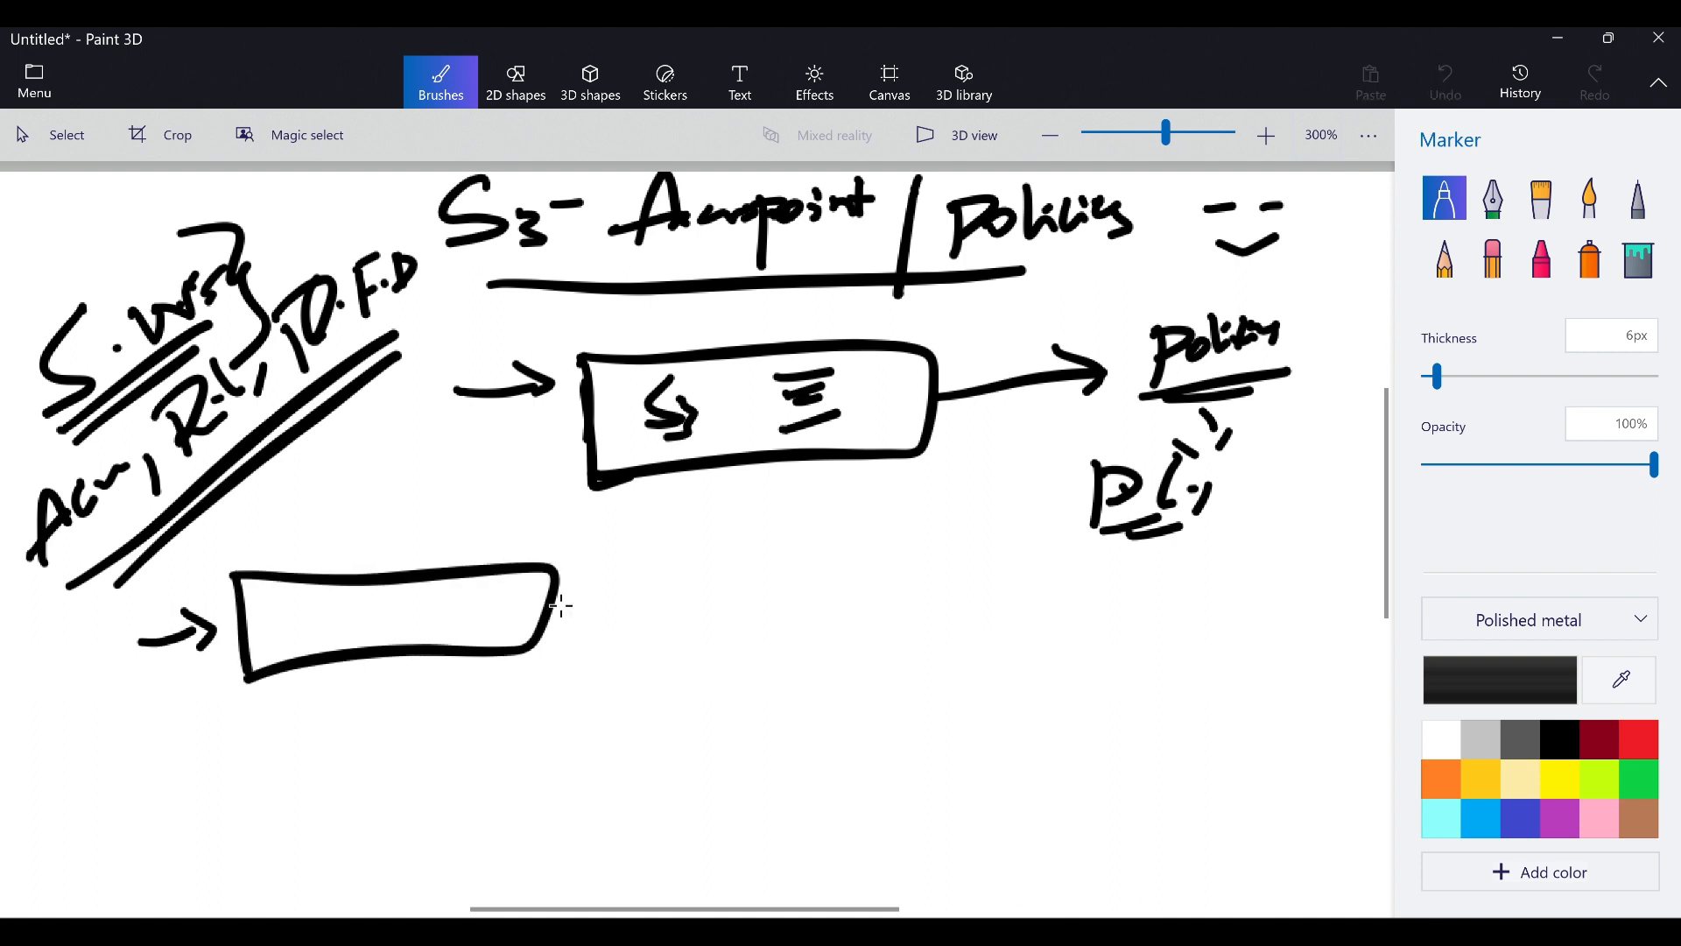
drag(548, 604, 722, 593)
mouse_move(698, 570)
mouse_down()
mouse_move(734, 593)
mouse_move(708, 621)
mouse_up()
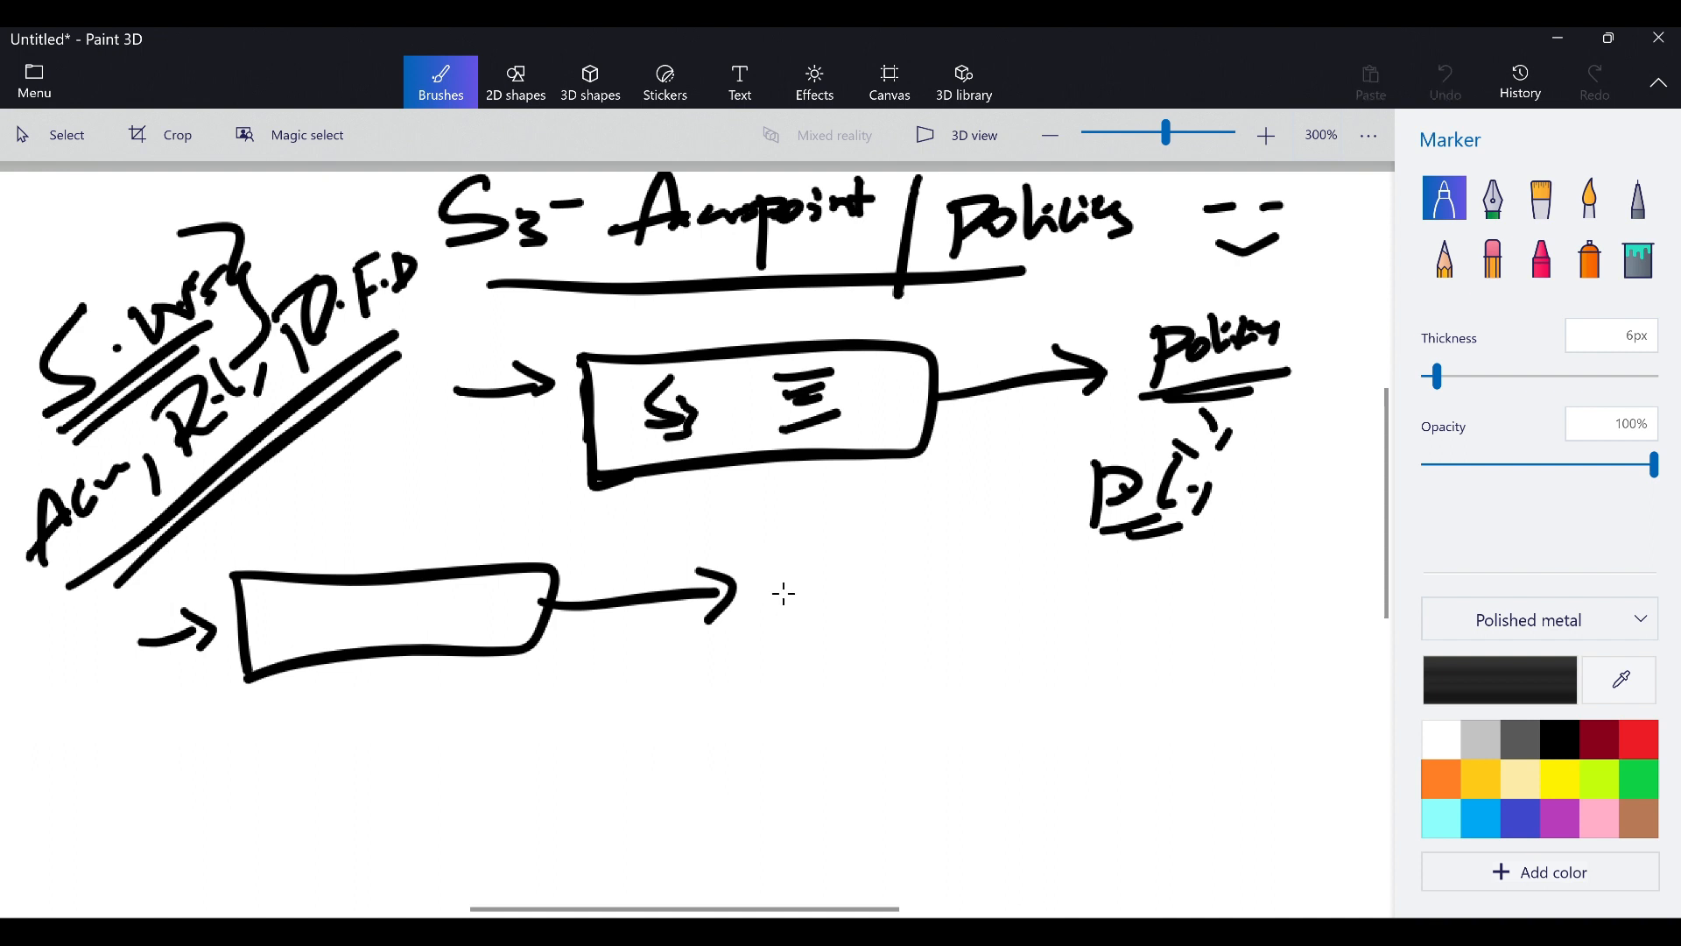
drag(773, 552, 775, 634)
mouse_move(775, 556)
mouse_down()
mouse_move(779, 591)
mouse_move(845, 595)
mouse_move(832, 632)
mouse_up()
drag(837, 537, 779, 637)
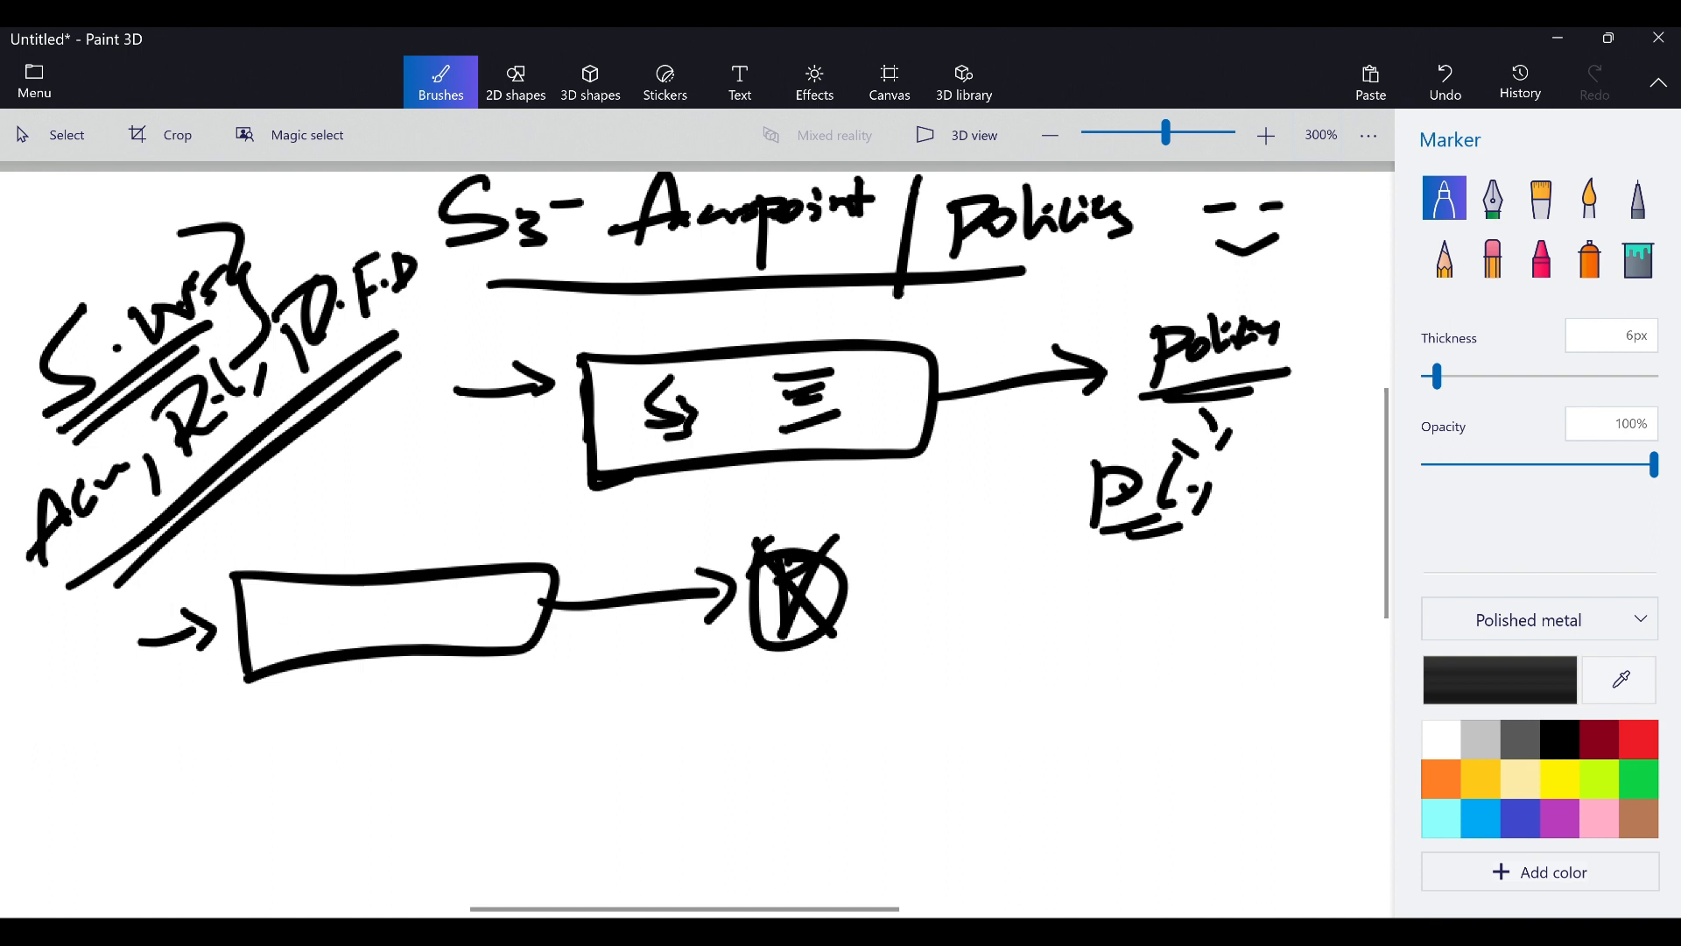
Label the lower box 'File'
mouse_move(284, 591)
mouse_down()
mouse_move(290, 644)
mouse_move(331, 585)
mouse_up()
drag(293, 629, 308, 621)
mouse_move(338, 599)
mouse_down()
mouse_move(322, 634)
mouse_move(392, 611)
mouse_up()
mouse_move(366, 640)
mouse_down()
mouse_move(471, 602)
mouse_move(921, 594)
mouse_move(912, 623)
mouse_up()
click(485, 598)
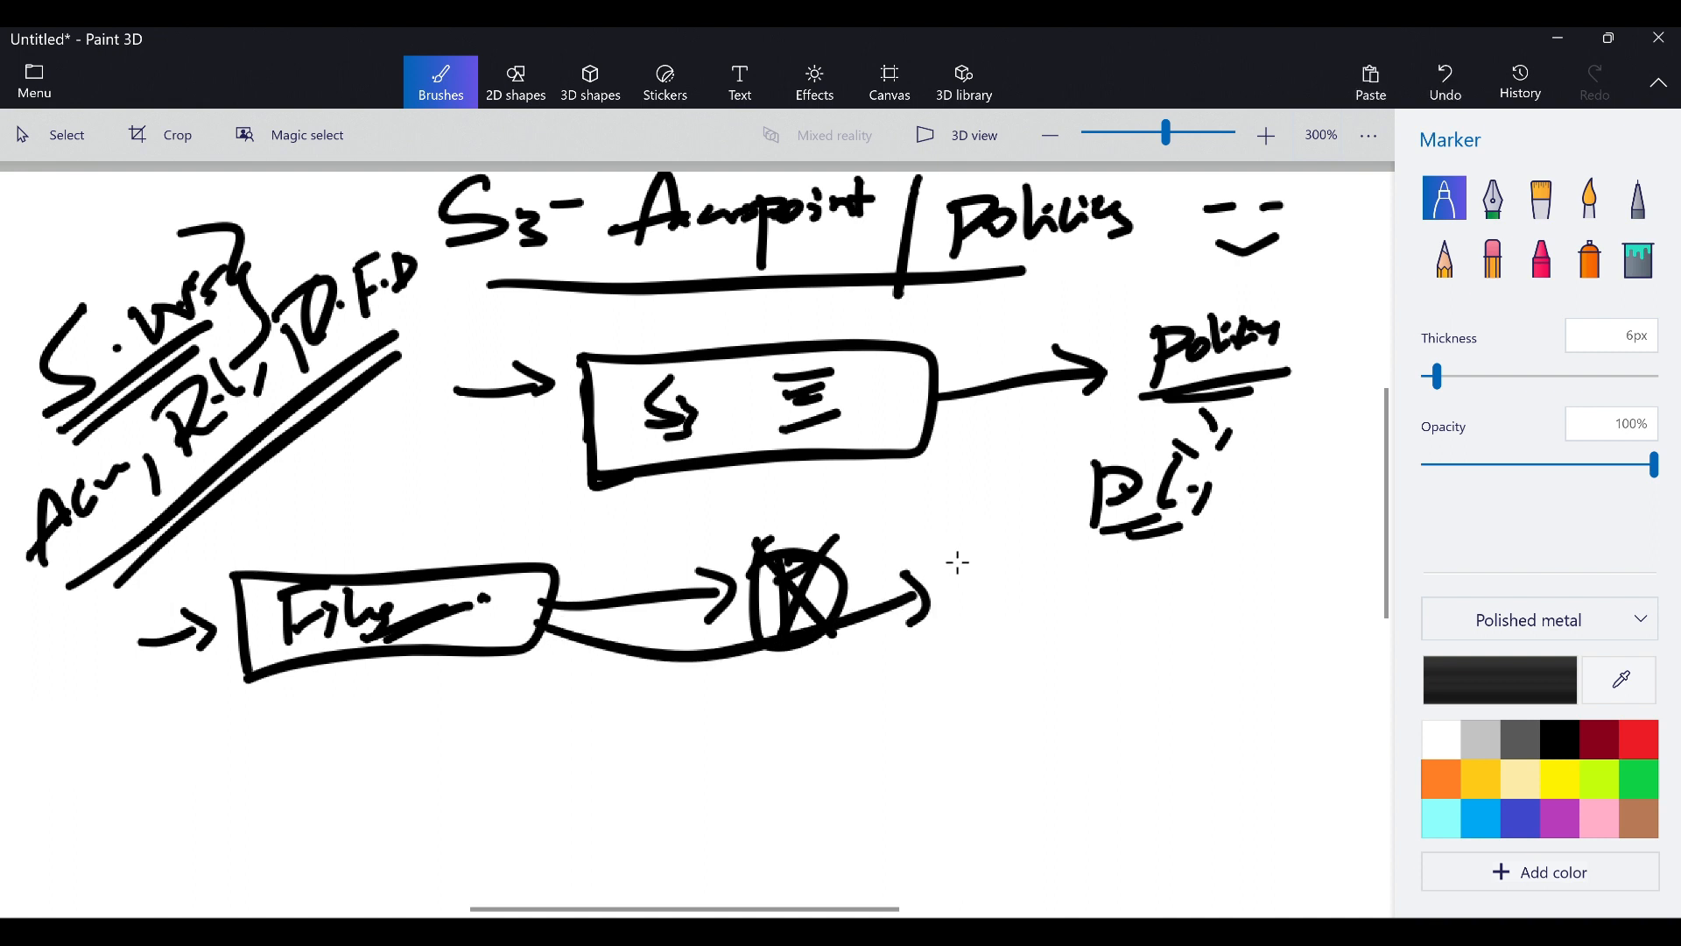
Write an underlined 'Presigned URL' label at the end of the File arrow
click(970, 664)
mouse_move(971, 550)
mouse_down()
mouse_move(977, 639)
mouse_move(985, 604)
mouse_move(1050, 582)
mouse_move(1063, 604)
mouse_up()
mouse_move(1090, 569)
mouse_down()
mouse_move(1072, 580)
mouse_move(1211, 564)
mouse_move(1219, 582)
mouse_move(1189, 576)
mouse_up()
mouse_move(1256, 529)
mouse_down()
mouse_move(1261, 578)
mouse_move(1291, 547)
mouse_up()
mouse_move(1300, 529)
mouse_down()
mouse_move(1296, 568)
mouse_move(1322, 547)
mouse_up()
drag(1317, 534, 1346, 546)
drag(998, 655, 1346, 600)
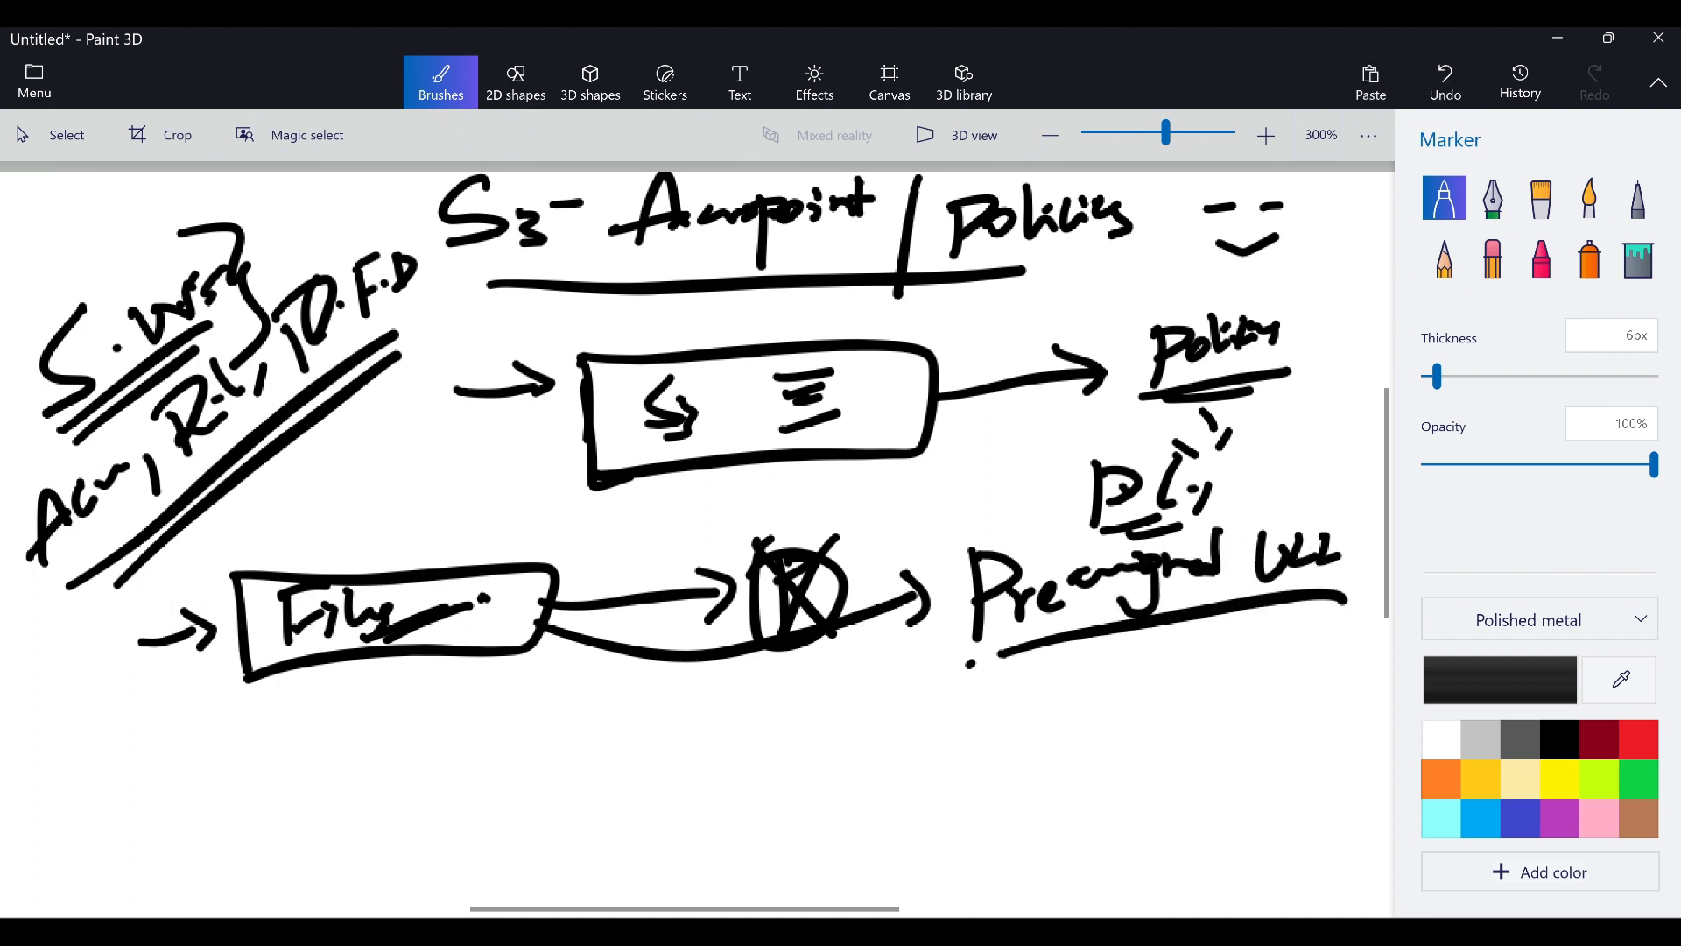
Draw an arrow into a third box at the bottom and label it S3
drag(147, 772, 208, 763)
mouse_move(194, 737)
mouse_down()
mouse_move(218, 752)
mouse_move(201, 778)
mouse_move(458, 711)
mouse_move(455, 782)
mouse_up()
drag(268, 776, 457, 783)
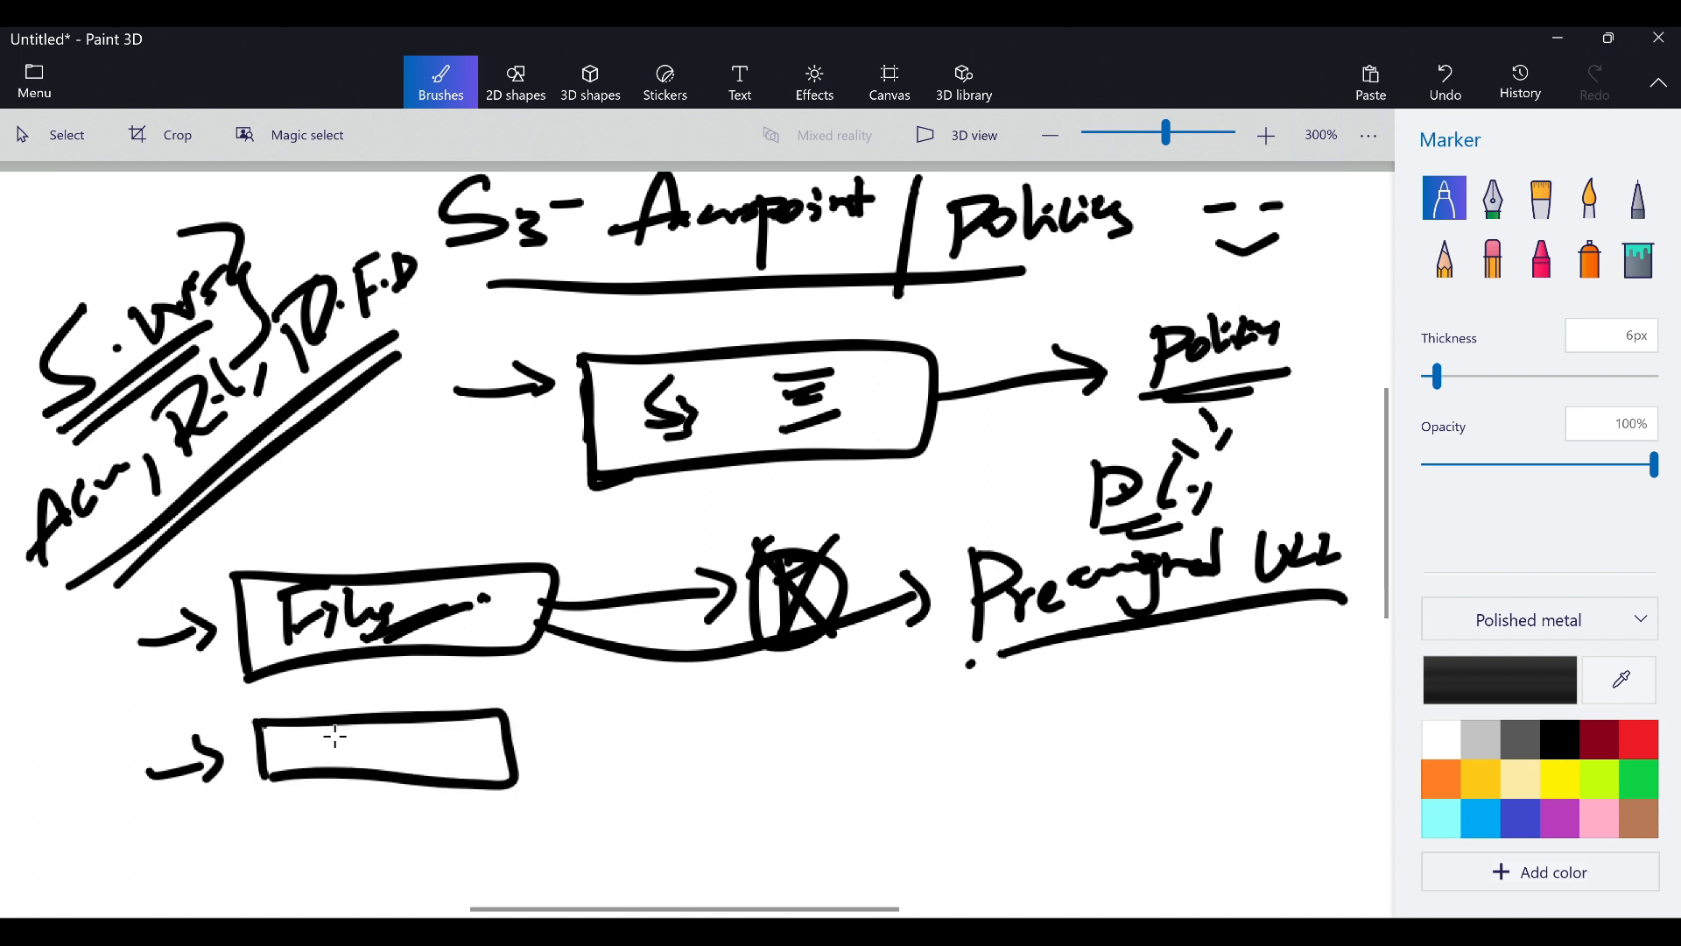
drag(335, 736, 319, 760)
mouse_move(348, 741)
mouse_down()
mouse_move(372, 751)
mouse_move(352, 765)
mouse_up()
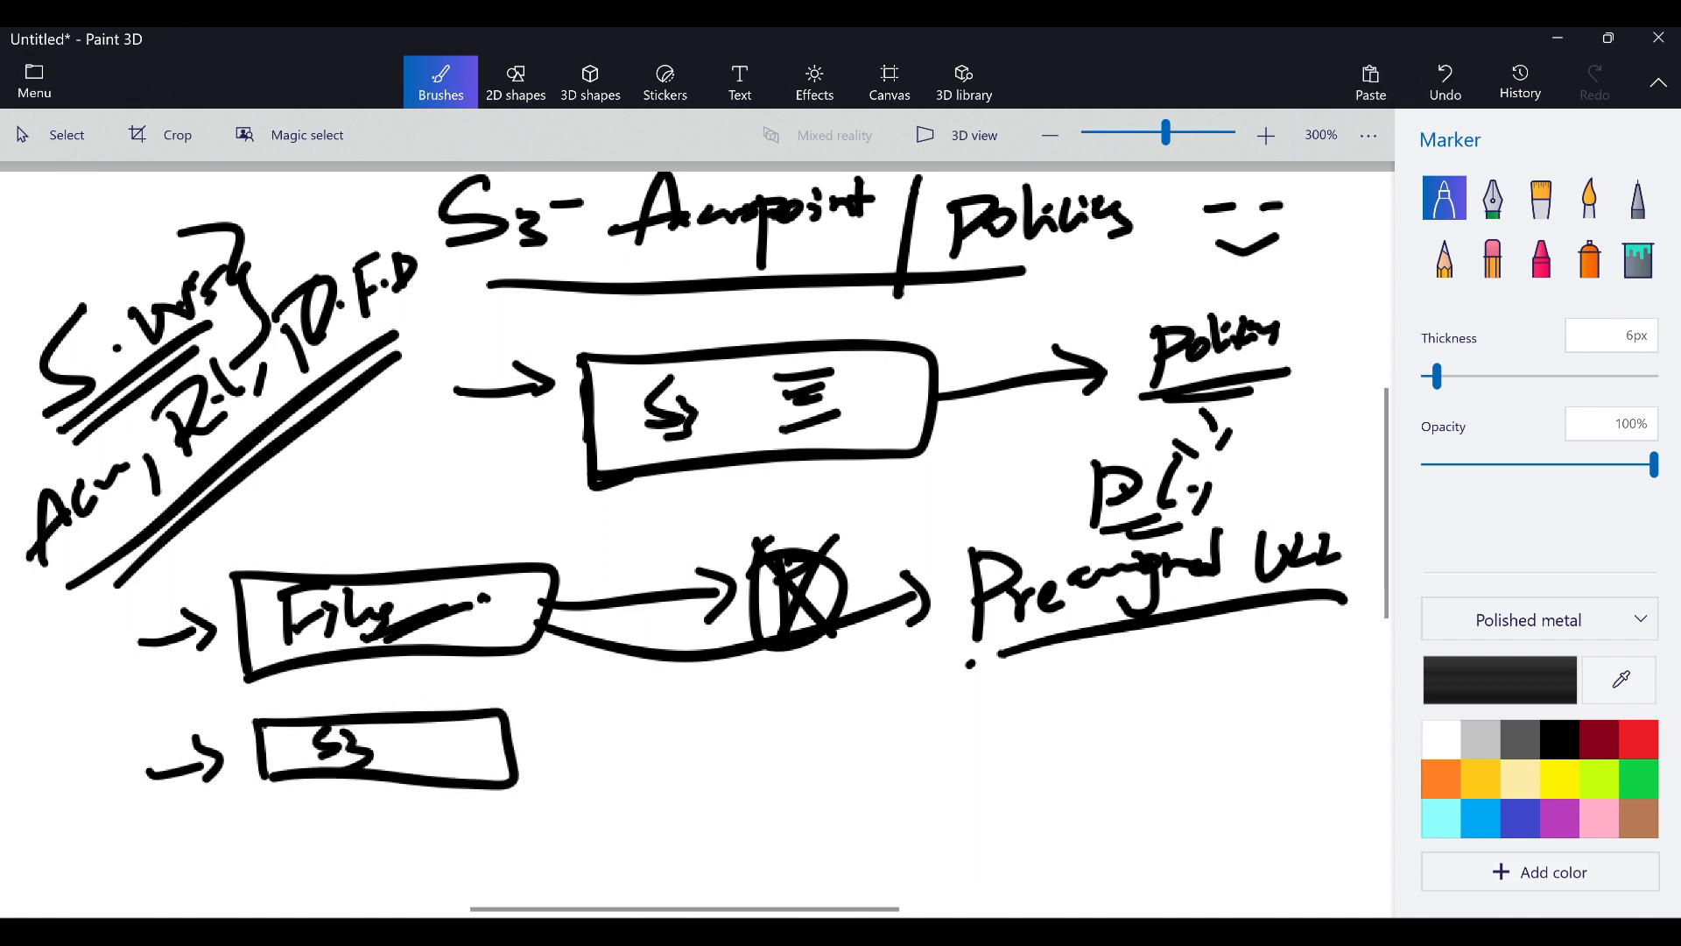
click(48, 135)
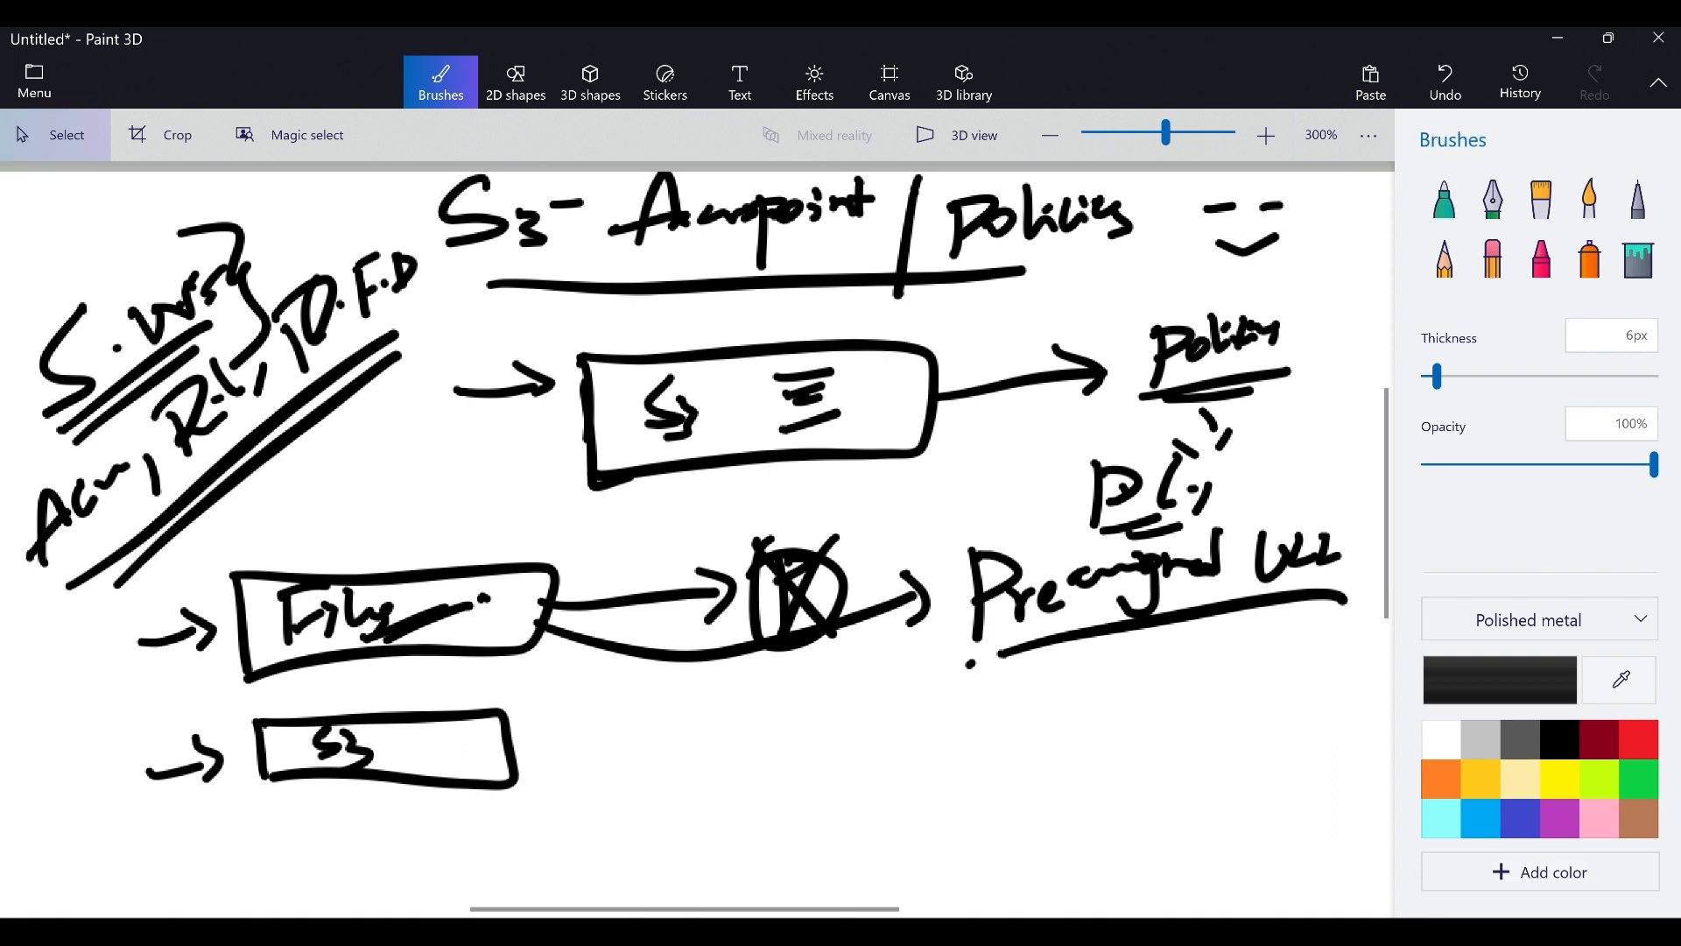
Erase the lower sketches and draw a lime-green bucket box in their place
drag(150, 551, 1392, 863)
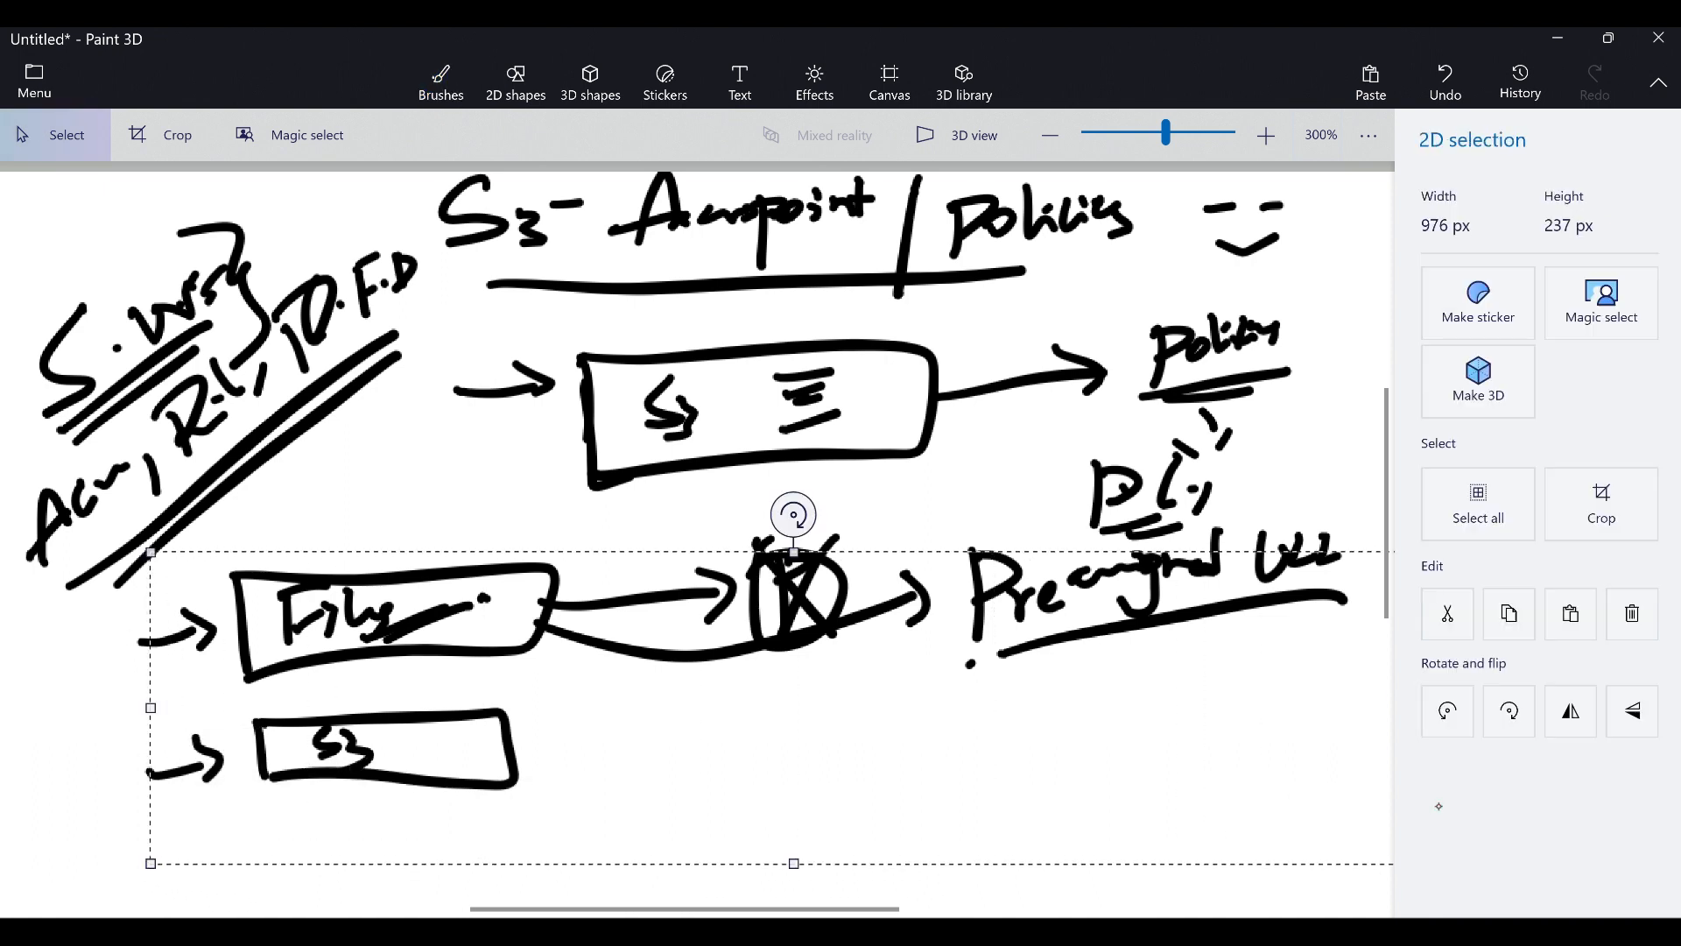
key(Delete)
click(1445, 197)
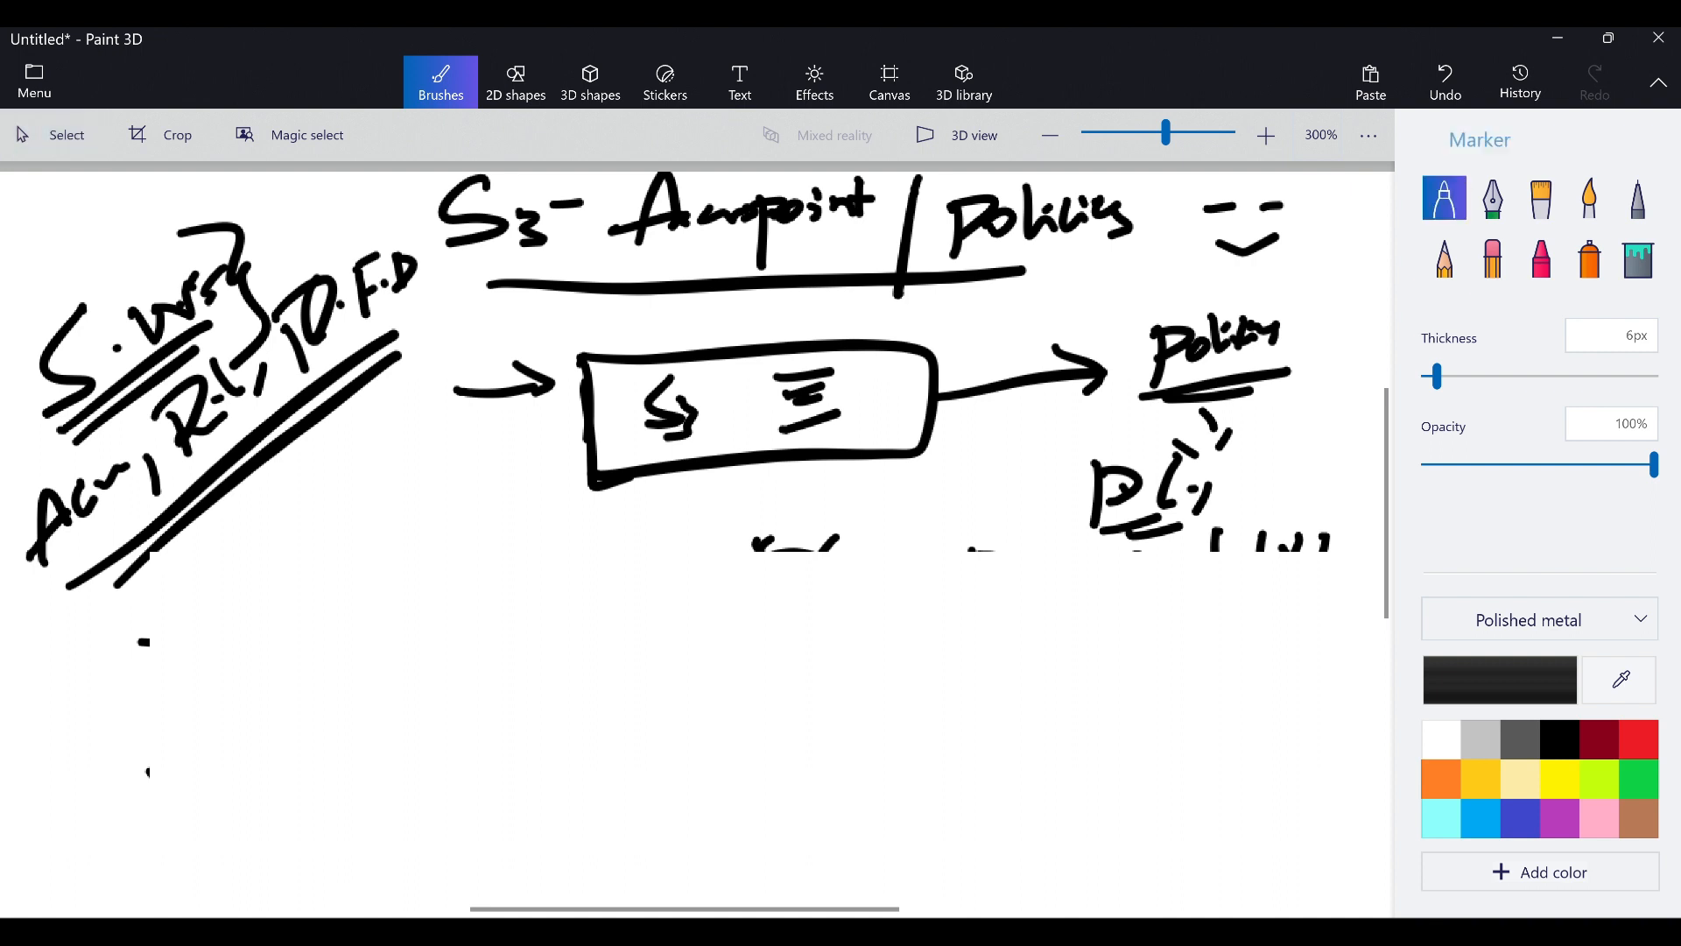
click(1599, 782)
mouse_move(412, 556)
mouse_down()
mouse_move(414, 609)
mouse_move(702, 537)
mouse_move(495, 653)
mouse_move(420, 658)
mouse_up()
mouse_move(418, 624)
mouse_down()
mouse_move(419, 586)
mouse_move(455, 648)
mouse_up()
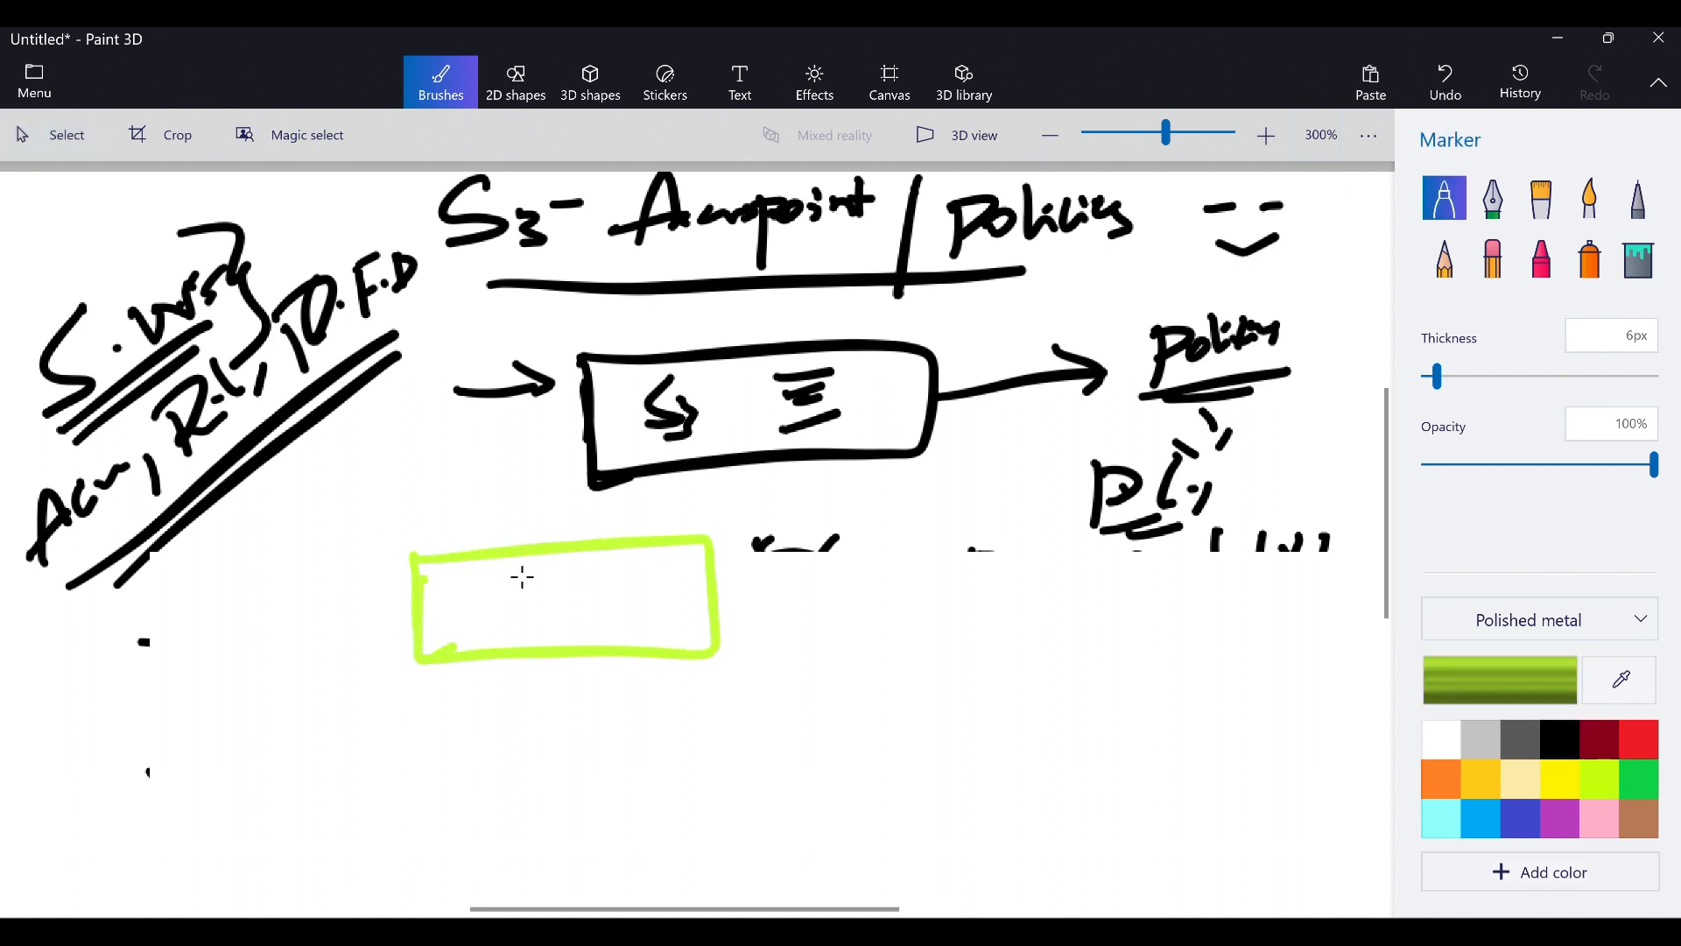
mouse_move(507, 577)
mouse_down()
mouse_move(555, 575)
mouse_move(592, 619)
mouse_up()
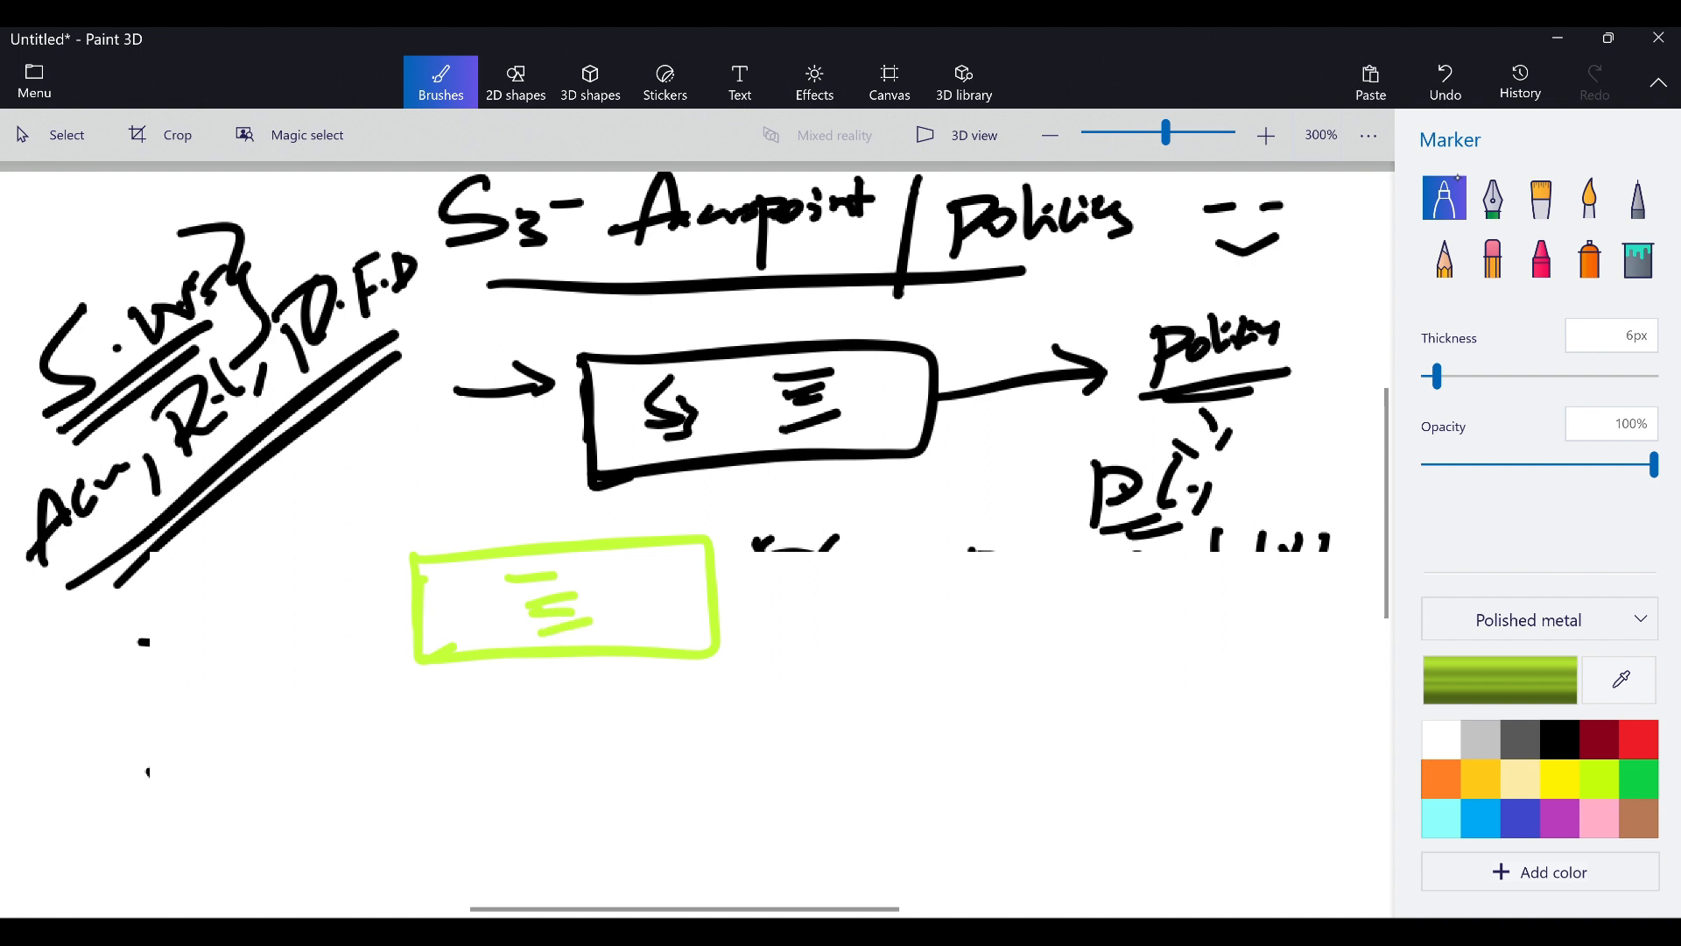
In black, connect the green box rightward to two circled nodes
click(1560, 740)
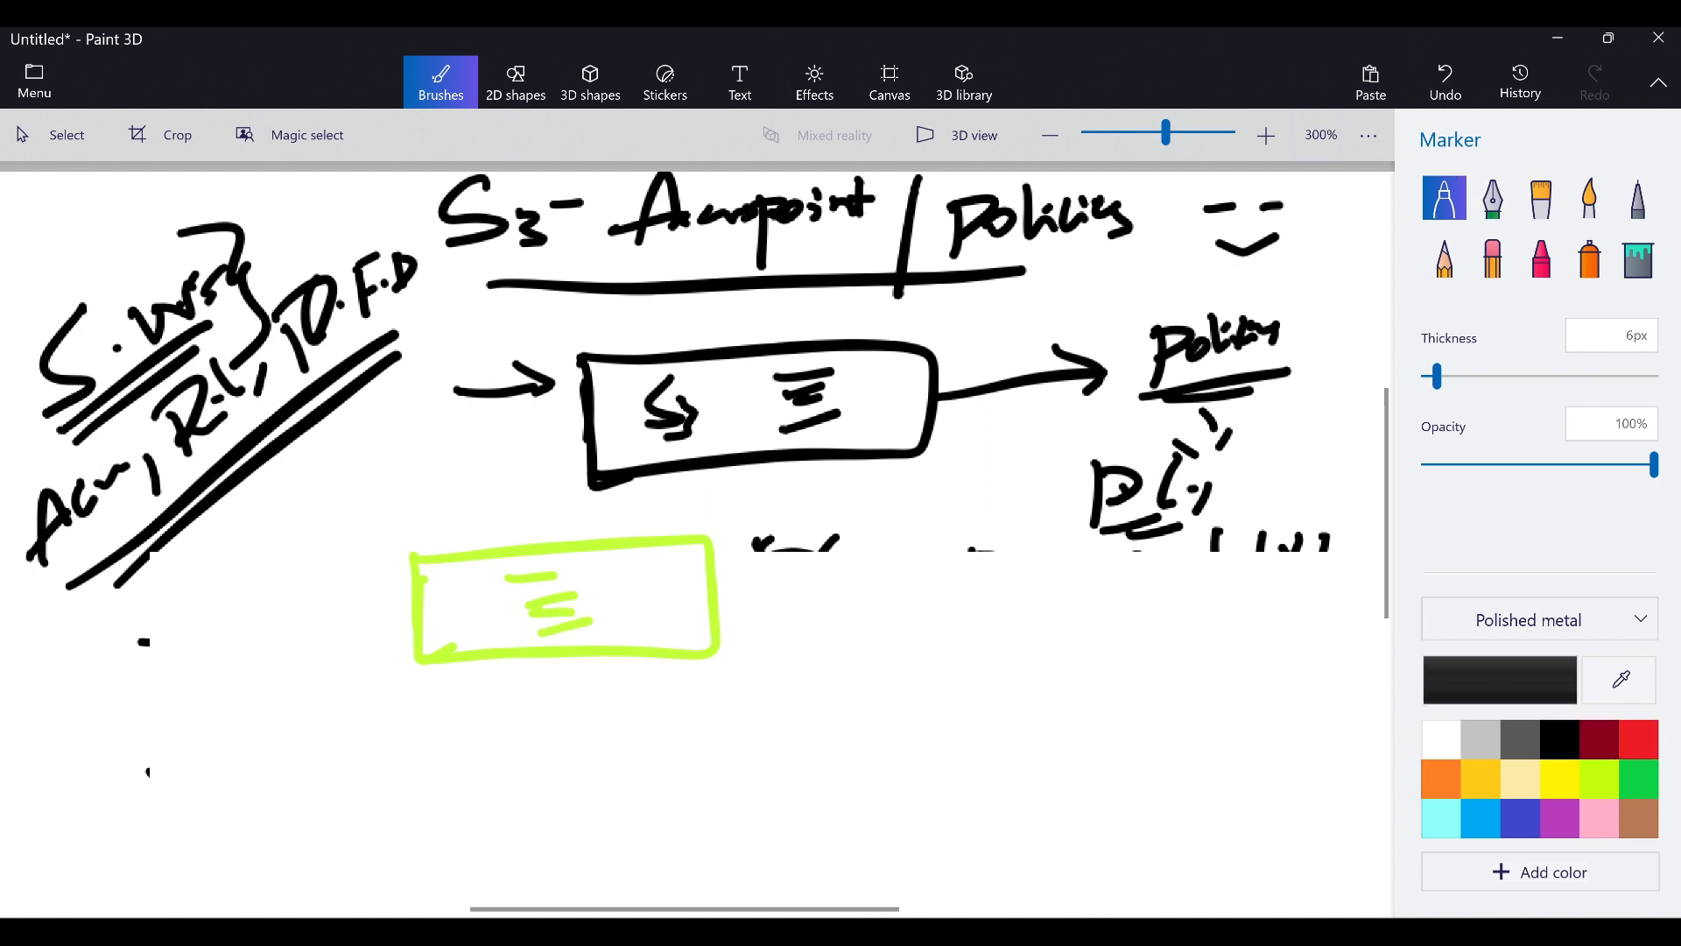
mouse_move(712, 584)
mouse_down()
mouse_move(848, 574)
mouse_move(876, 519)
mouse_move(884, 553)
mouse_up()
drag(878, 530, 909, 528)
mouse_move(861, 523)
mouse_down()
mouse_move(908, 543)
mouse_move(831, 549)
mouse_up()
drag(880, 557, 885, 572)
mouse_move(709, 636)
mouse_down()
mouse_move(842, 674)
mouse_move(848, 714)
mouse_up()
mouse_move(876, 650)
mouse_down()
mouse_move(830, 691)
mouse_move(984, 718)
mouse_up()
Link the green box's left side to circled U1 and U2 user nodes, crossing them out
drag(413, 575, 244, 641)
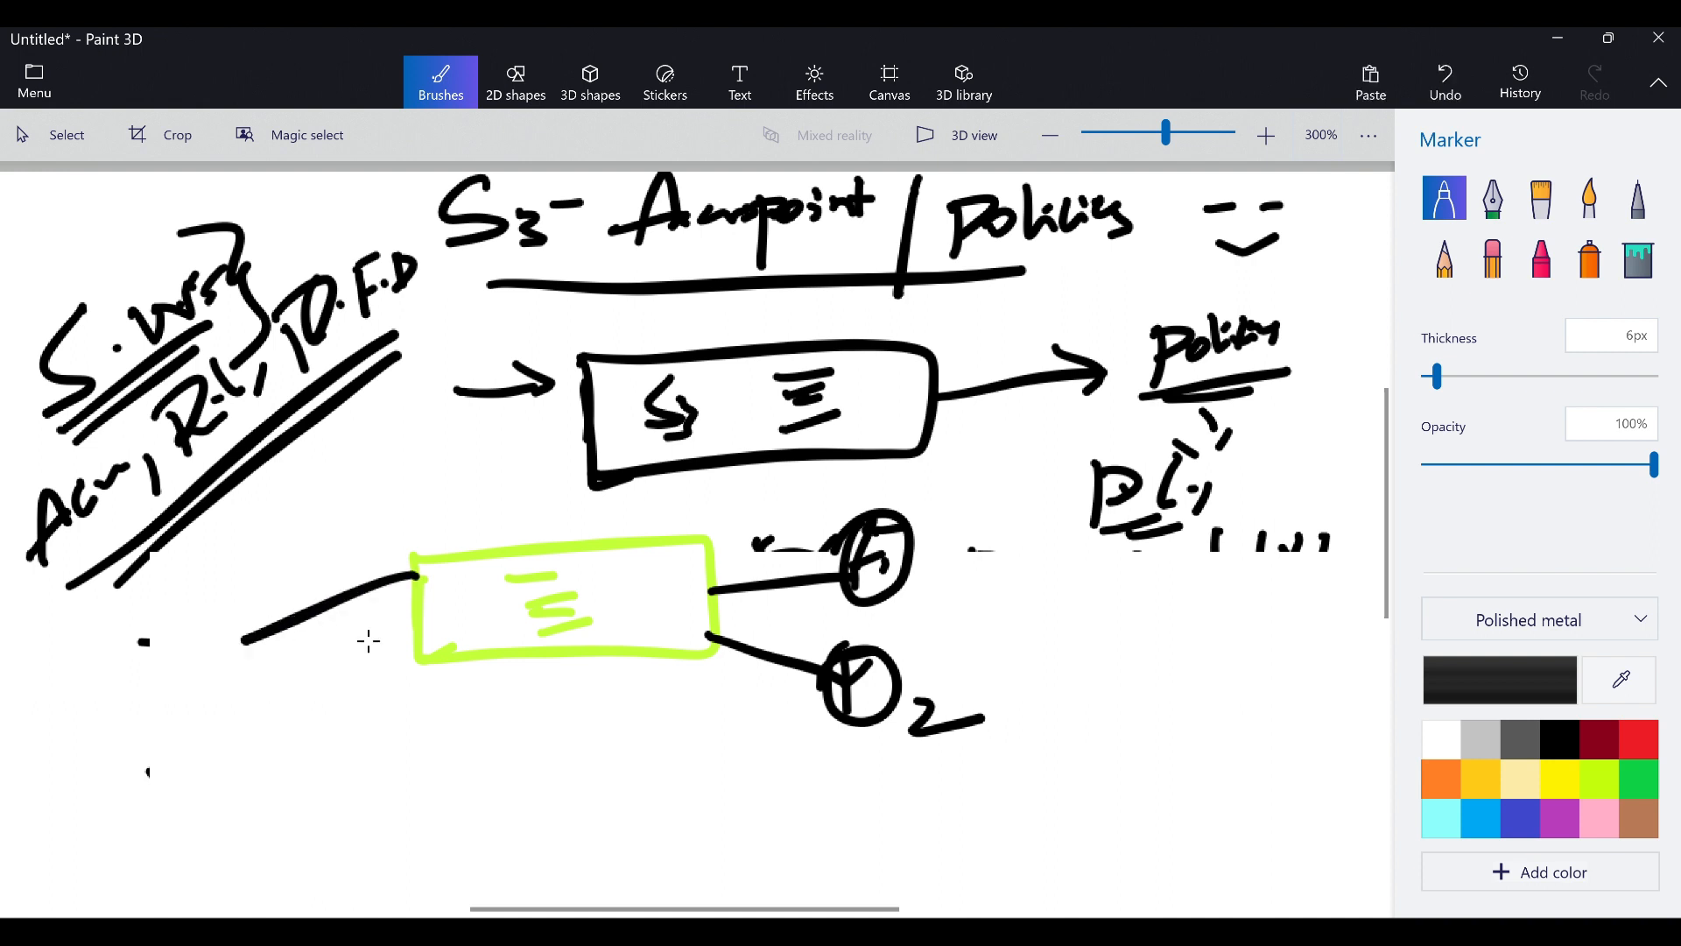
drag(413, 630, 283, 741)
drag(162, 618, 203, 623)
mouse_move(142, 604)
mouse_down()
mouse_move(180, 672)
mouse_move(232, 666)
mouse_up()
mouse_move(199, 739)
mouse_down()
mouse_move(194, 718)
mouse_move(280, 751)
mouse_up()
mouse_move(207, 595)
mouse_down()
mouse_move(308, 480)
mouse_move(330, 492)
mouse_up()
drag(328, 444, 273, 565)
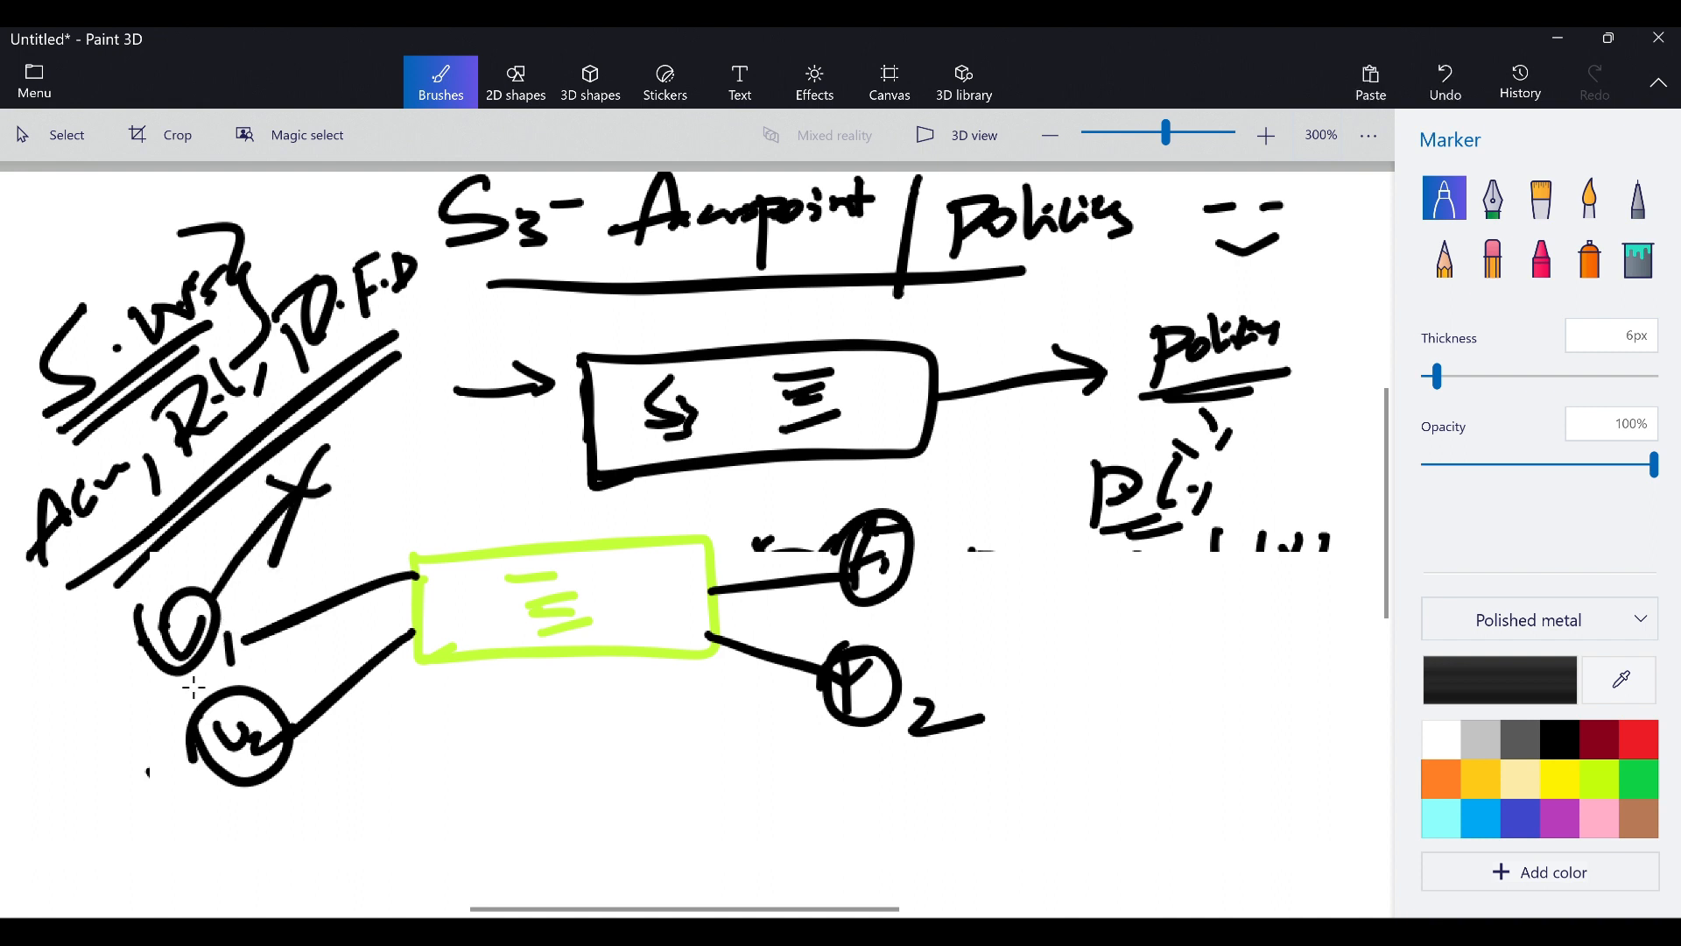
mouse_move(208, 756)
mouse_down()
mouse_move(132, 859)
mouse_move(162, 858)
mouse_up()
drag(134, 840, 112, 894)
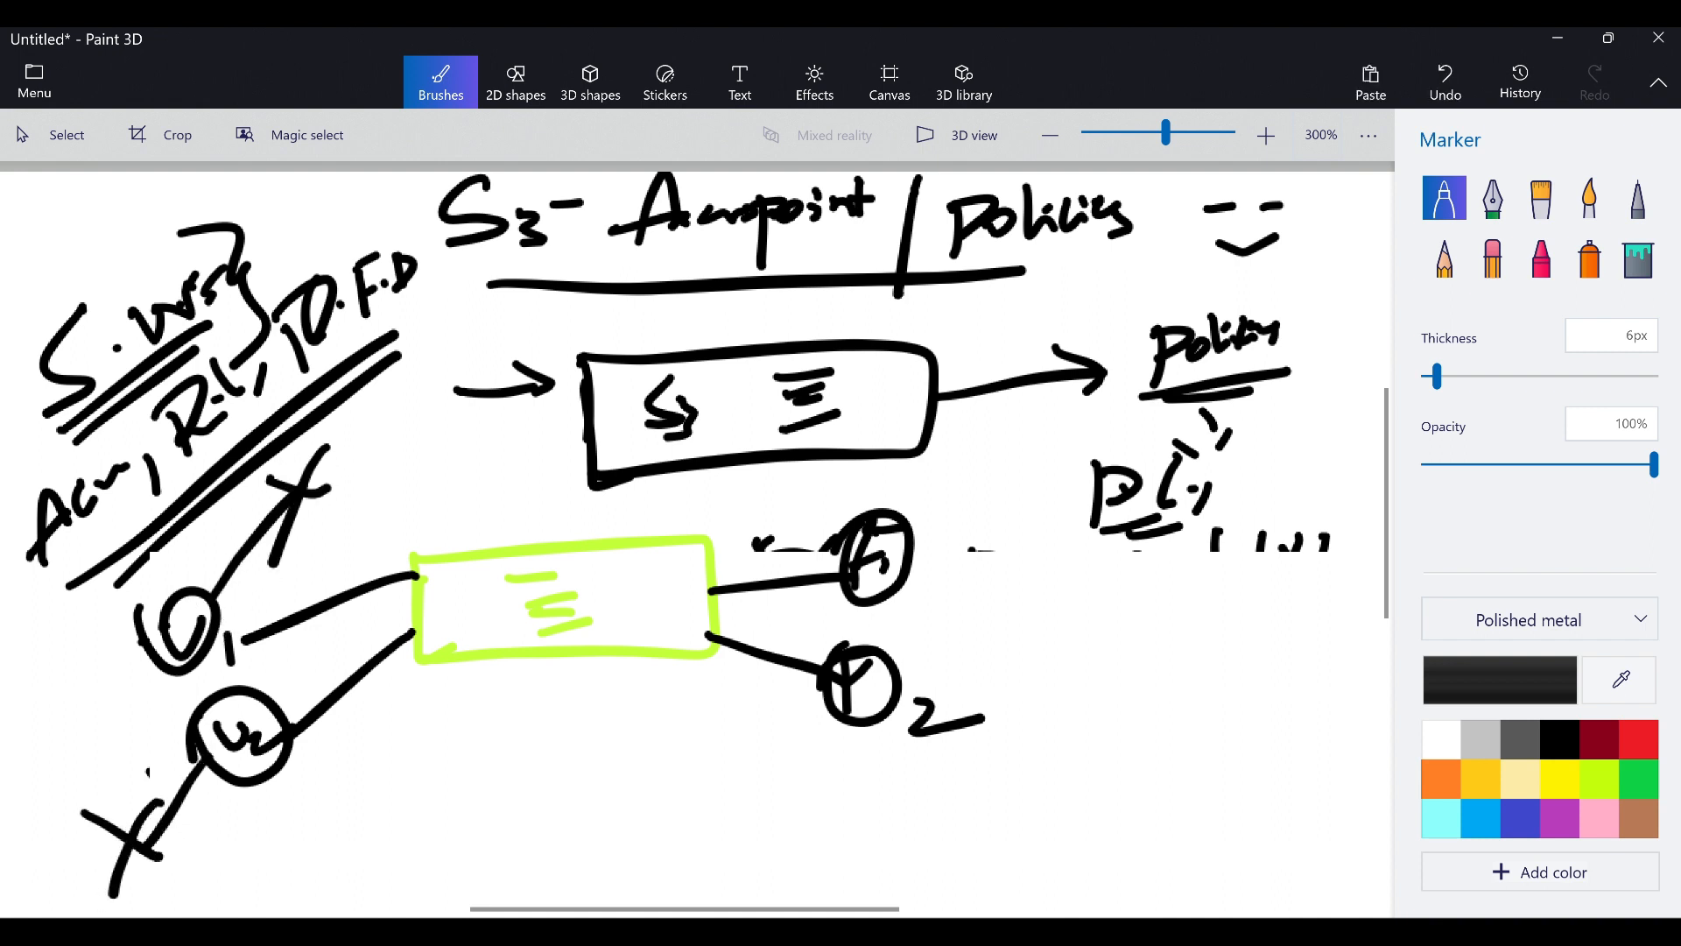
Chain circled access-point labels off the right circles and draw a curve back to the box
mouse_move(911, 557)
mouse_down()
mouse_move(1025, 546)
mouse_move(1028, 593)
mouse_up()
drag(1057, 528, 1065, 568)
mouse_move(1073, 553)
mouse_down()
mouse_move(1074, 591)
mouse_move(1099, 550)
mouse_up()
mouse_move(1046, 506)
mouse_down()
mouse_move(1103, 581)
mouse_move(980, 567)
mouse_up()
mouse_move(909, 700)
mouse_down()
mouse_move(1034, 689)
mouse_move(1029, 760)
mouse_up()
mouse_move(1048, 708)
mouse_down()
mouse_move(1085, 687)
mouse_move(1078, 731)
mouse_move(1096, 694)
mouse_up()
mouse_move(1068, 654)
mouse_down()
mouse_move(1023, 692)
mouse_move(1020, 672)
mouse_up()
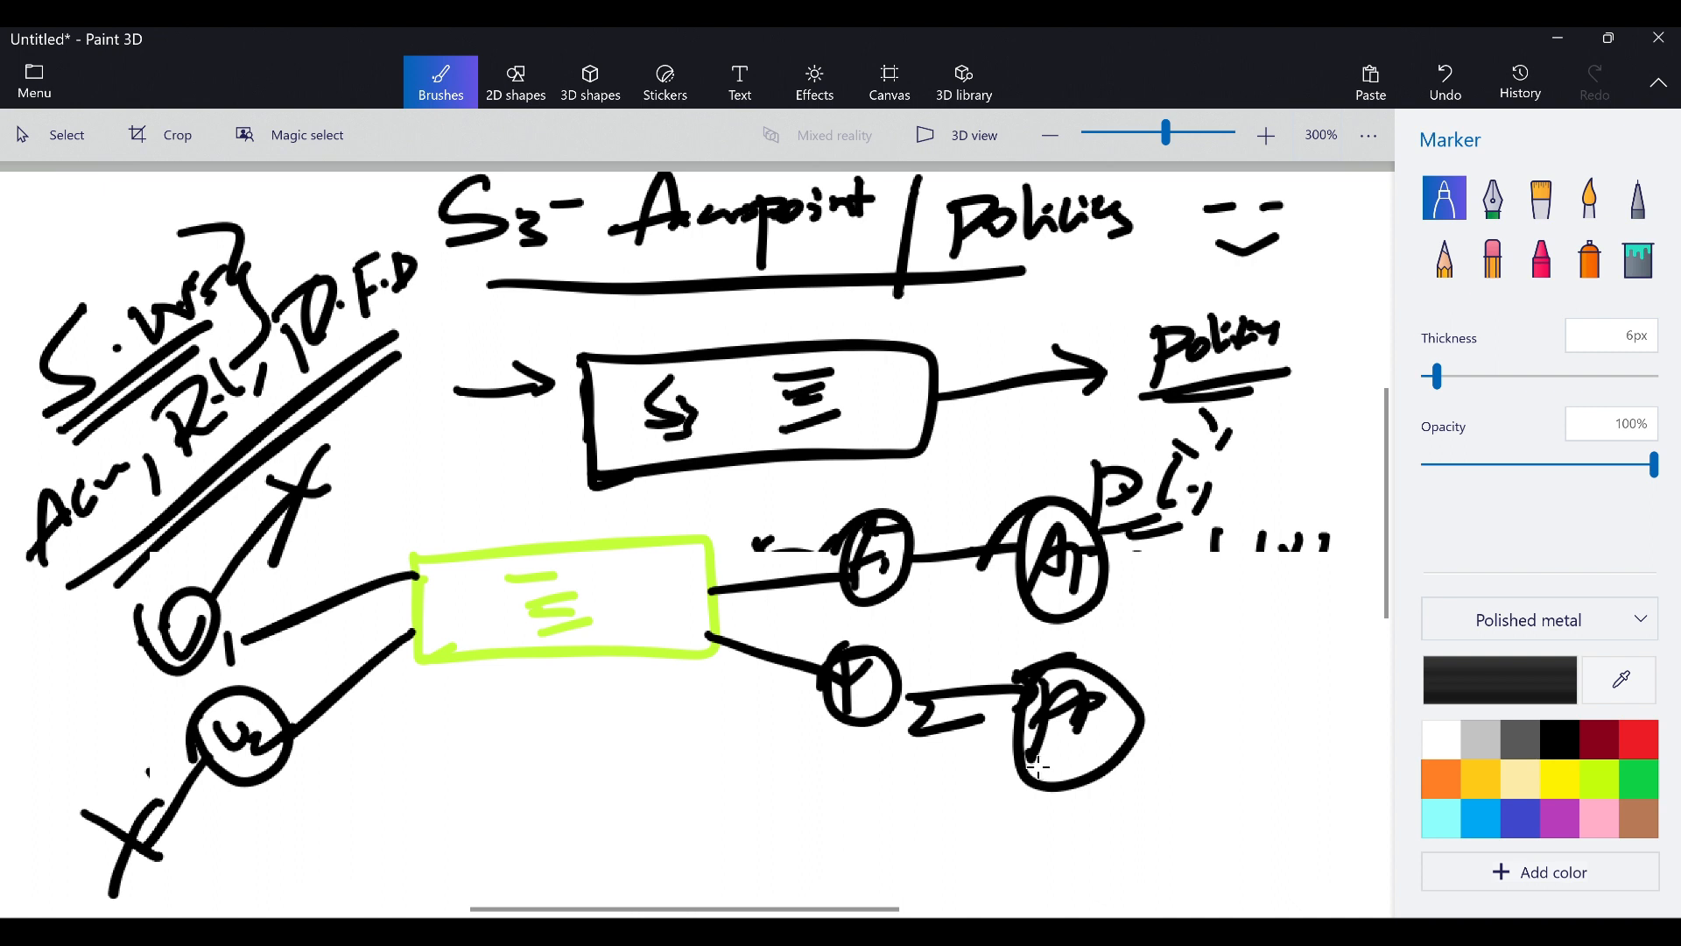
mouse_move(1038, 767)
mouse_down()
mouse_move(1029, 801)
mouse_move(652, 731)
mouse_move(617, 698)
mouse_move(685, 696)
mouse_up()
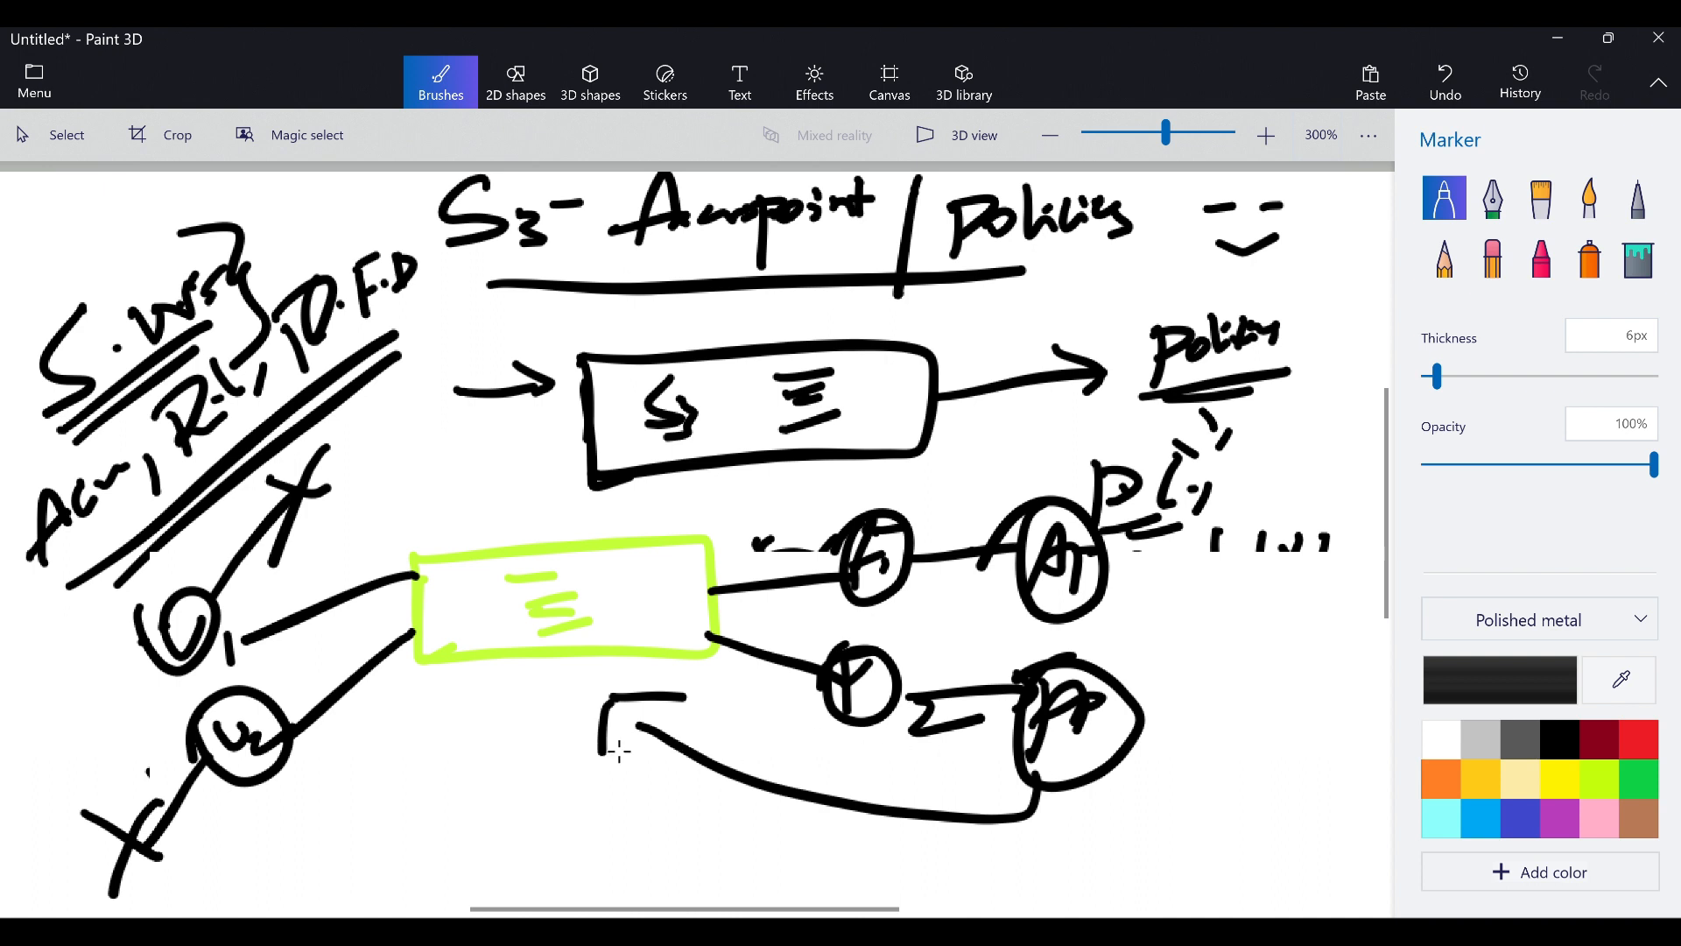
Add a circled 4 under U2, a double-underlined S3 note, and S3 under the curve
drag(626, 696, 601, 749)
mouse_move(350, 784)
mouse_down()
mouse_move(391, 798)
mouse_move(368, 836)
mouse_up()
mouse_move(337, 762)
mouse_down()
mouse_move(411, 793)
mouse_move(337, 760)
mouse_up()
drag(313, 770, 302, 833)
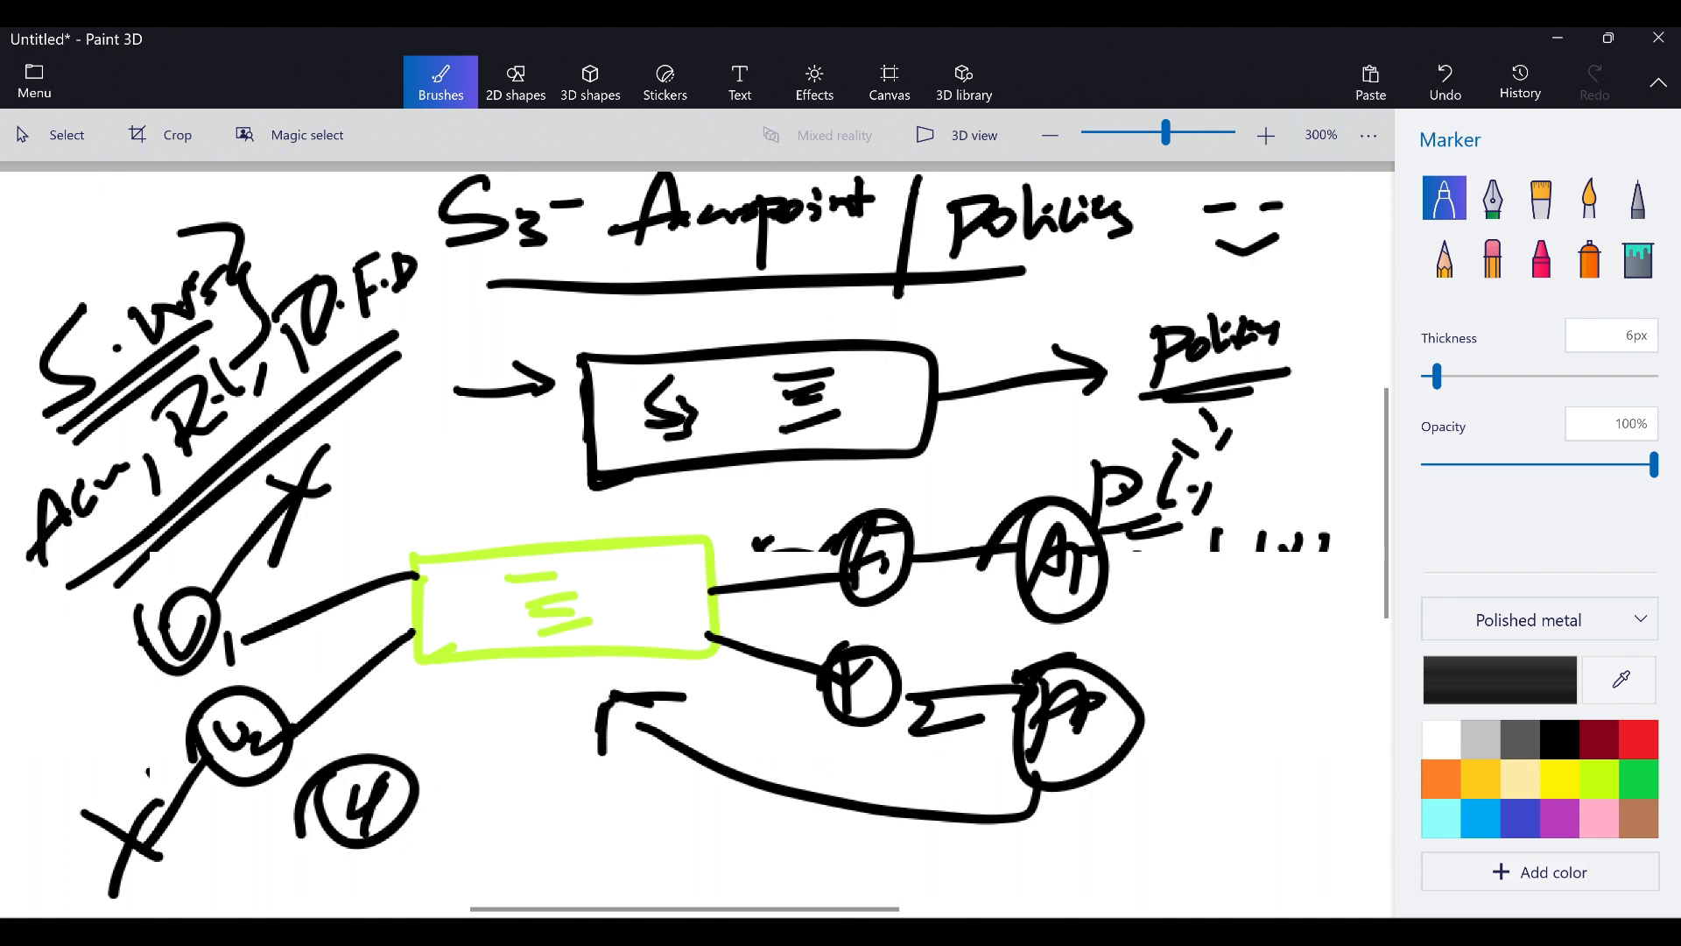
mouse_move(528, 719)
mouse_down()
mouse_move(496, 771)
mouse_move(552, 764)
mouse_move(524, 784)
mouse_up()
mouse_move(565, 709)
mouse_down()
mouse_move(553, 770)
mouse_move(556, 726)
mouse_up()
mouse_move(574, 709)
mouse_down()
mouse_move(599, 702)
mouse_move(582, 781)
mouse_move(597, 793)
mouse_up()
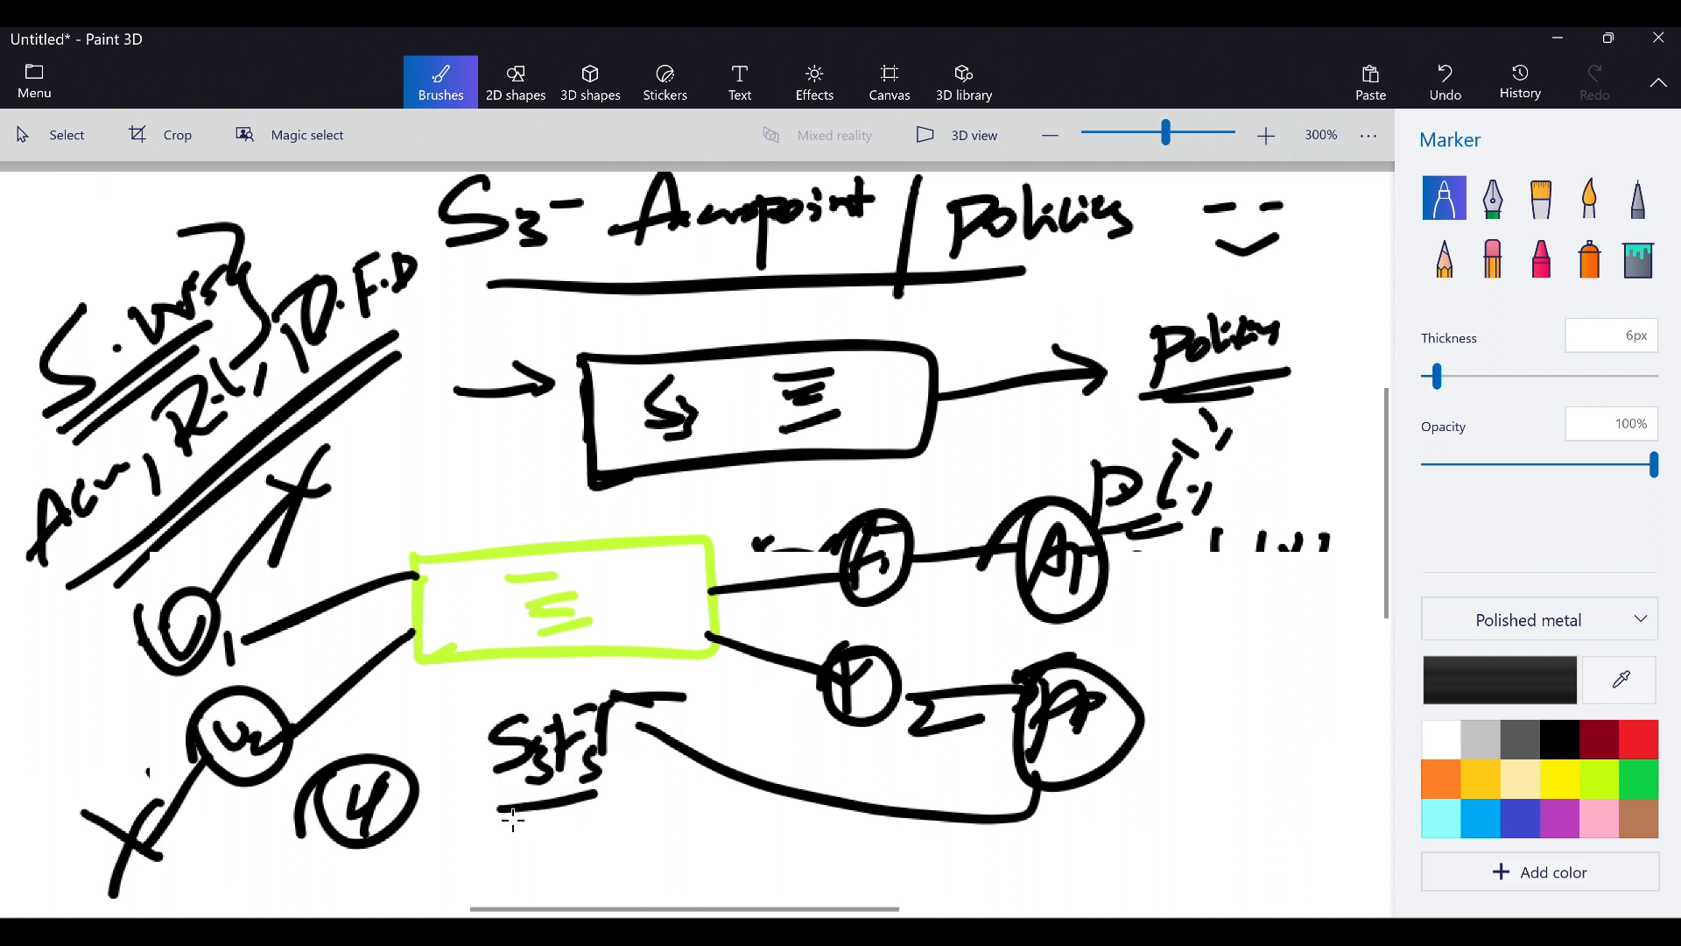
drag(499, 834, 600, 814)
mouse_move(730, 800)
mouse_down()
mouse_move(700, 839)
mouse_move(851, 836)
mouse_up()
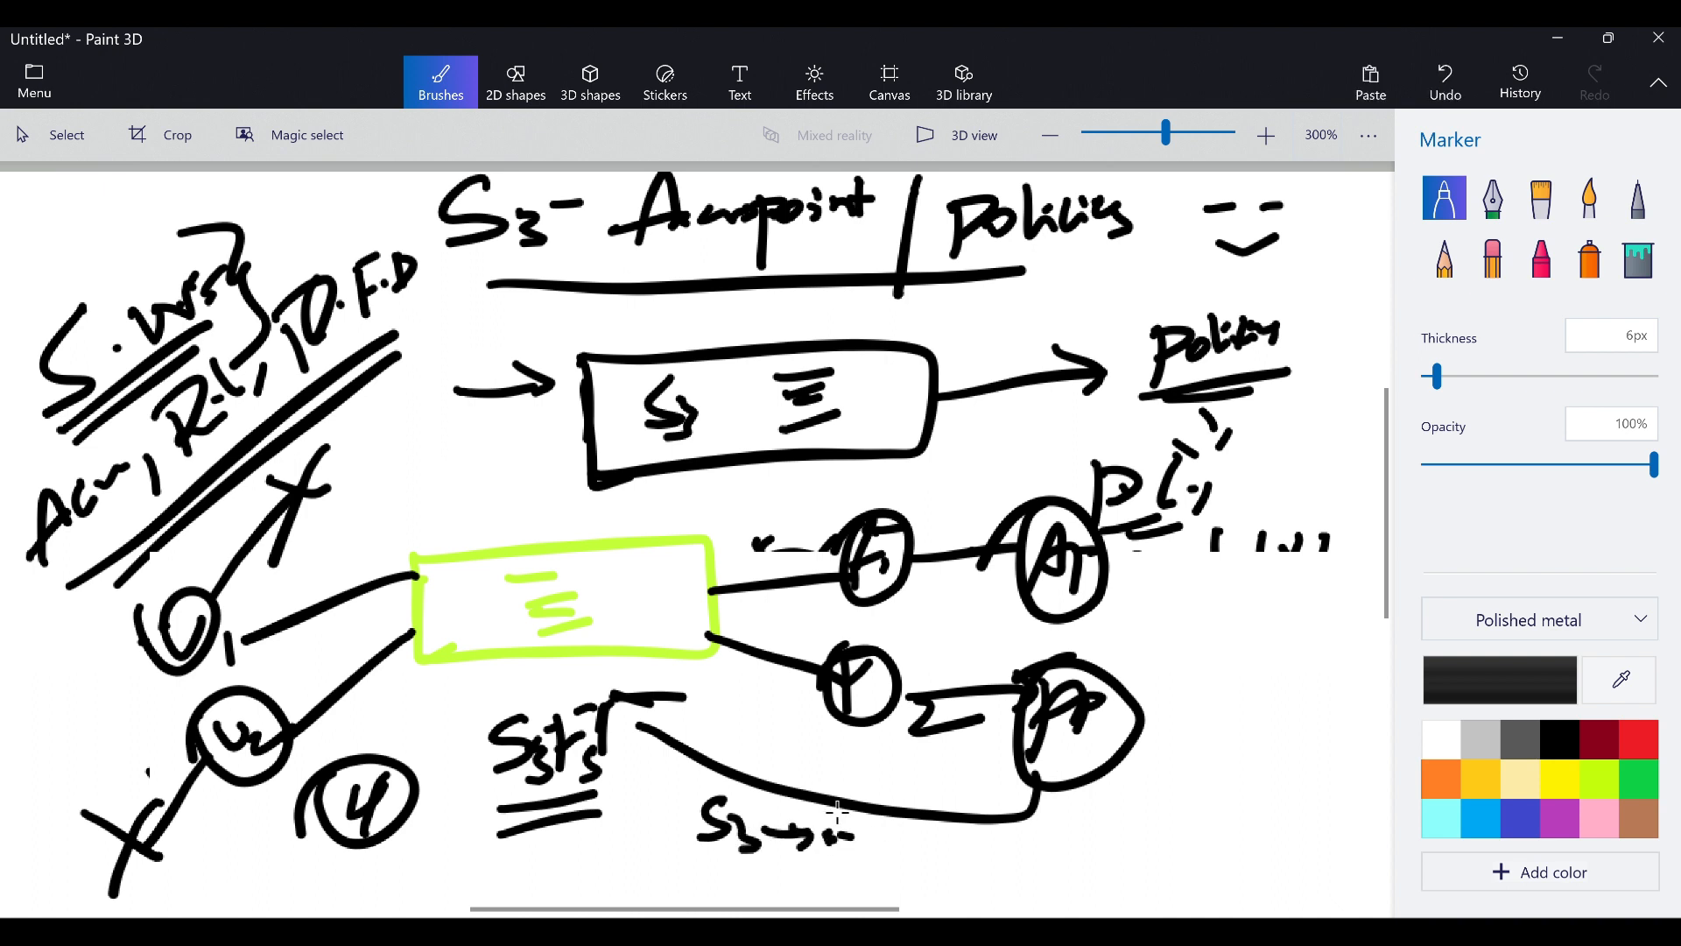
Draw a circled Y right of the circled P with an underlined note beneath it
drag(1206, 663, 1244, 728)
drag(1264, 663, 1226, 777)
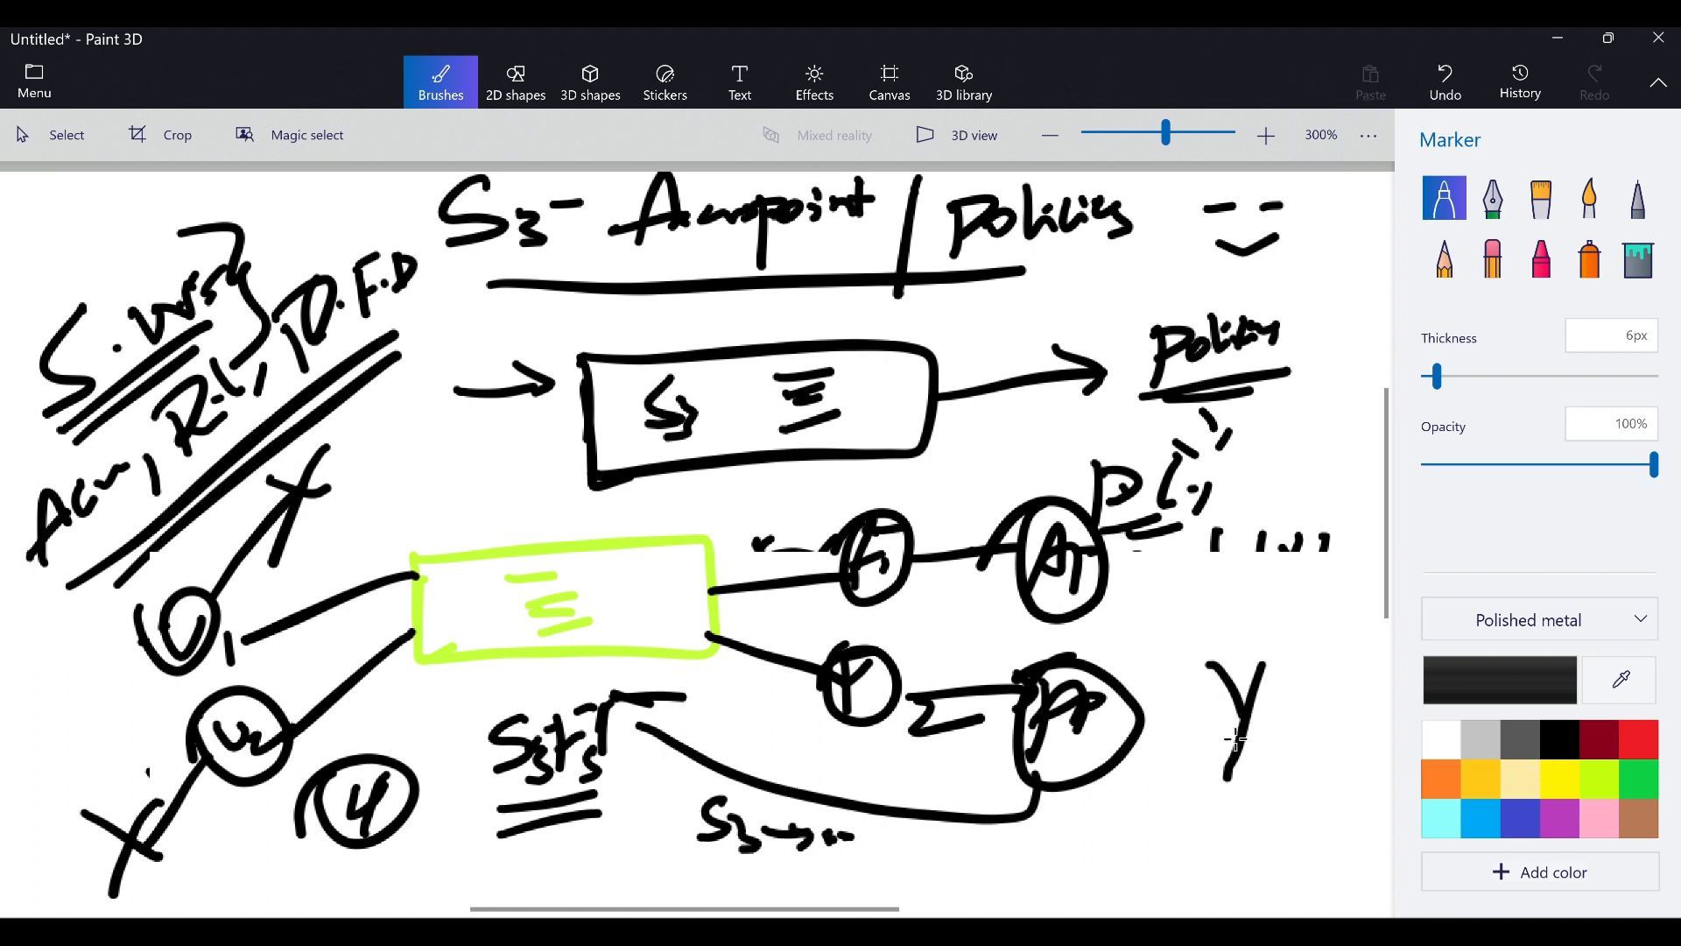
mouse_move(1251, 617)
mouse_down()
mouse_move(1207, 617)
mouse_move(1265, 632)
mouse_move(1160, 652)
mouse_up()
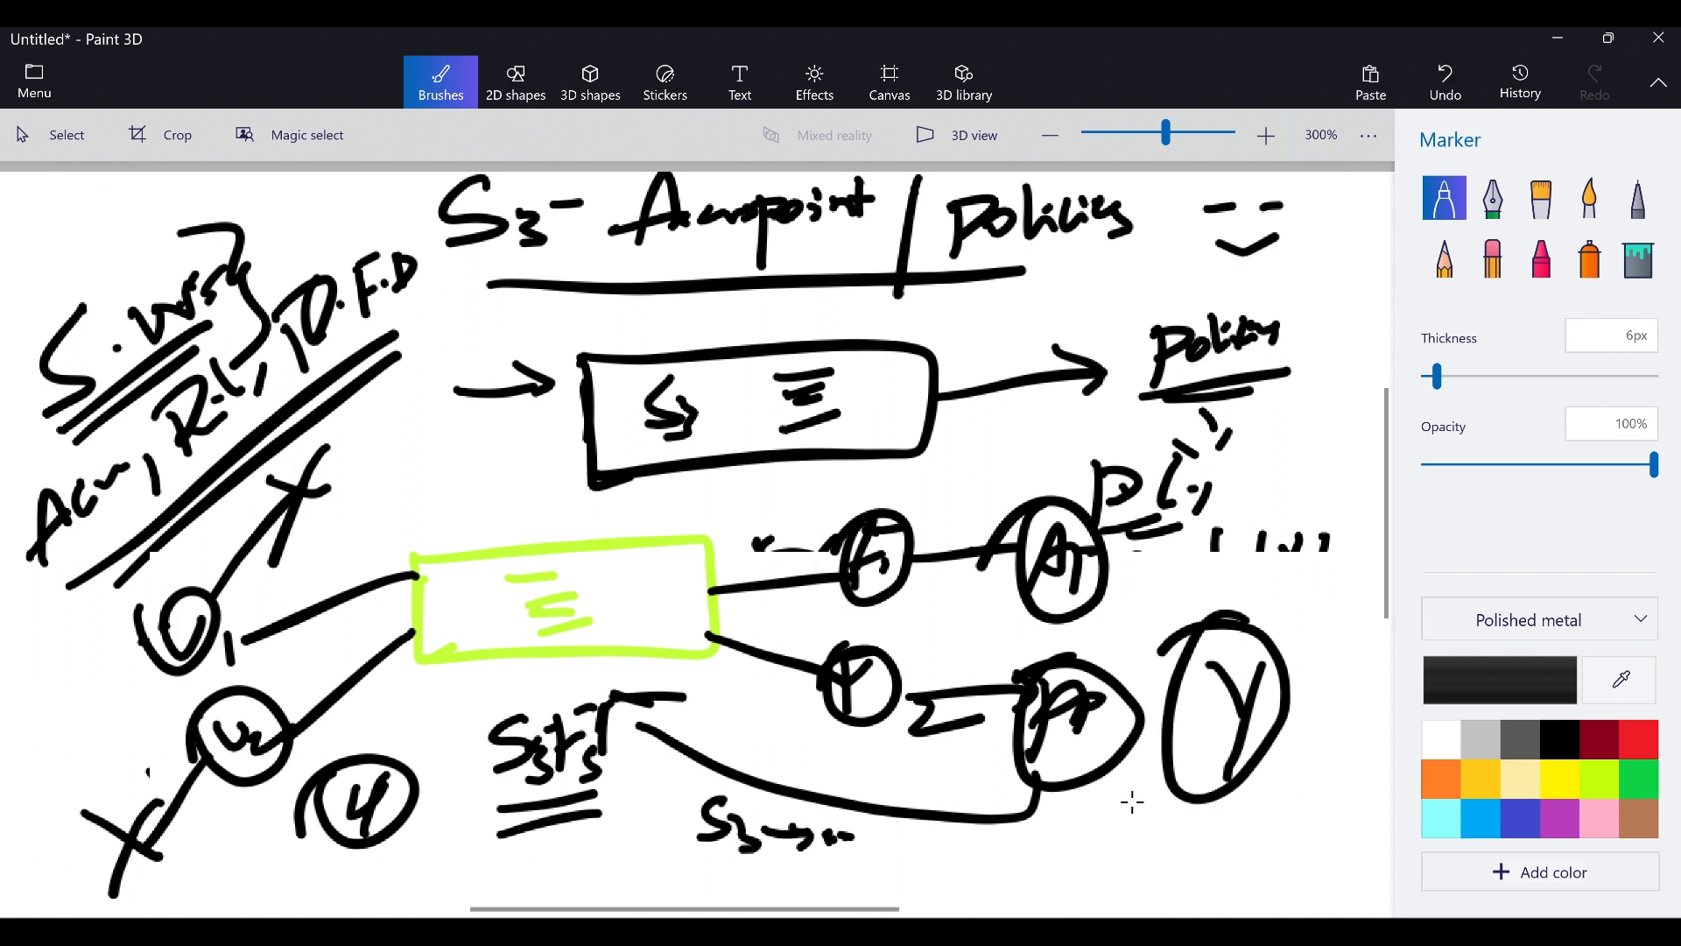
mouse_move(1125, 804)
mouse_down()
mouse_move(1127, 876)
mouse_move(1147, 807)
mouse_up()
mouse_move(1152, 814)
mouse_down()
mouse_move(1173, 839)
mouse_move(1252, 793)
mouse_move(1264, 822)
mouse_up()
drag(1199, 873, 1145, 893)
mouse_move(1151, 878)
mouse_down()
mouse_move(1259, 845)
mouse_move(1196, 876)
mouse_up()
click(1292, 825)
click(1308, 824)
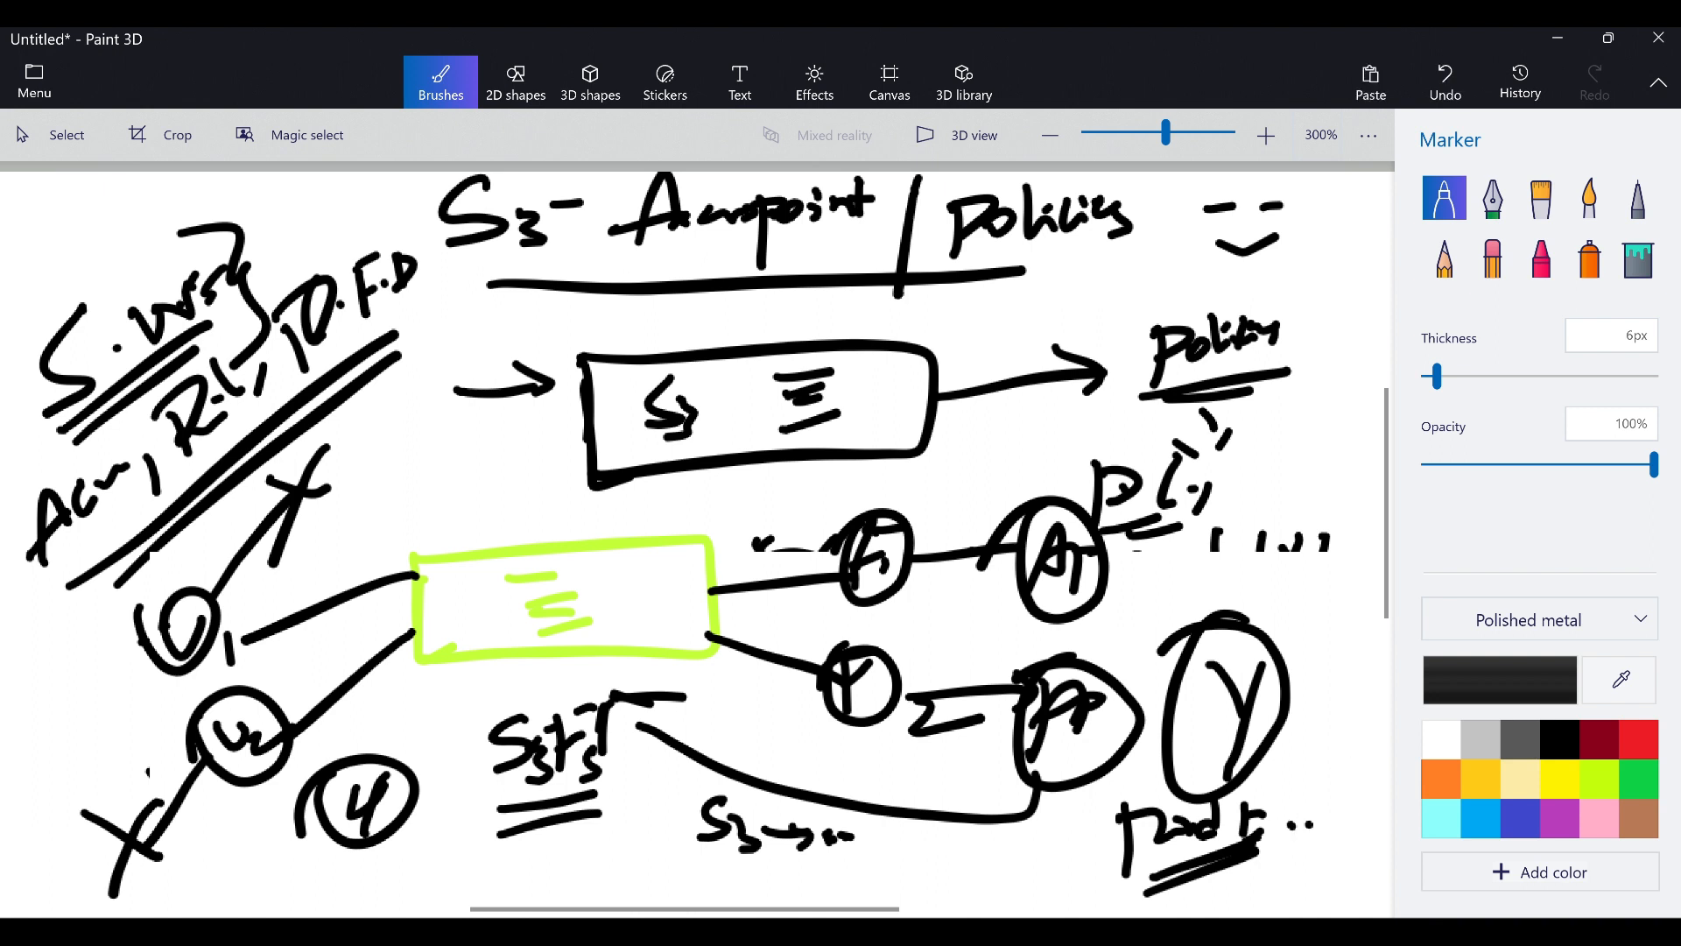
Box the S3r5 note and draw a circled D with an arrow to a circled S3
mouse_move(472, 708)
mouse_down()
mouse_move(497, 842)
mouse_move(646, 804)
mouse_move(506, 832)
mouse_up()
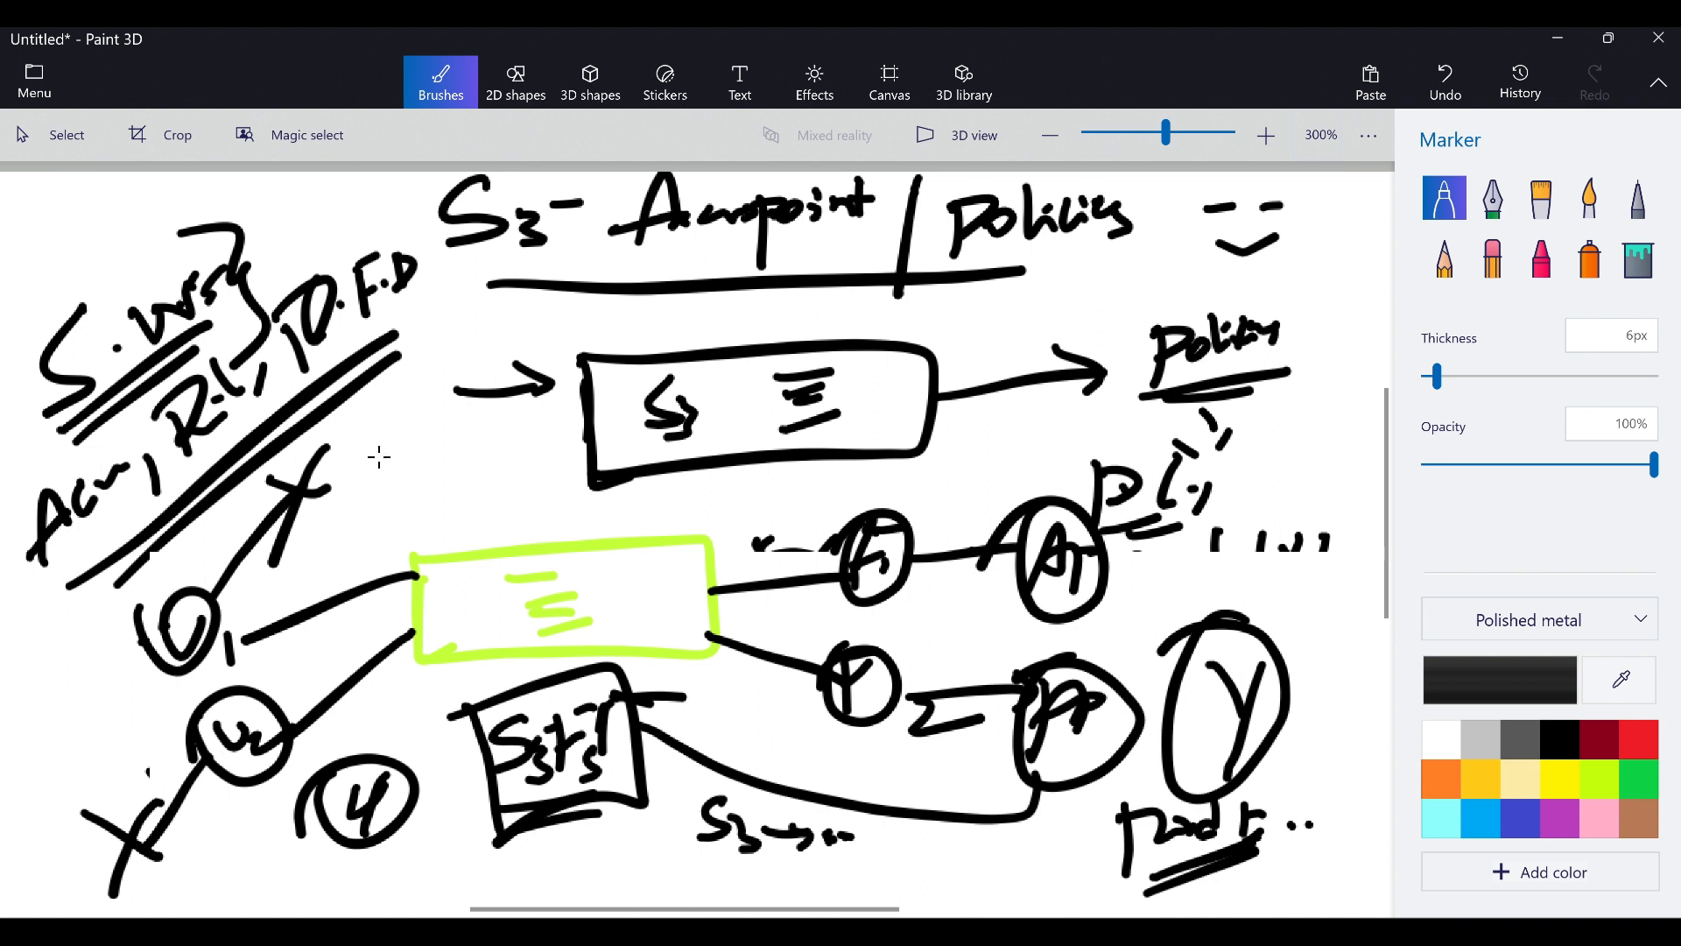
drag(368, 453, 377, 499)
mouse_move(354, 464)
mouse_down()
mouse_move(337, 495)
mouse_move(411, 443)
mouse_move(479, 456)
mouse_up()
mouse_move(466, 444)
mouse_down()
mouse_move(464, 467)
mouse_move(526, 462)
mouse_up()
mouse_move(486, 417)
mouse_down()
mouse_move(499, 480)
mouse_move(465, 464)
mouse_move(486, 504)
mouse_up()
click(453, 521)
drag(448, 531, 510, 508)
click(531, 493)
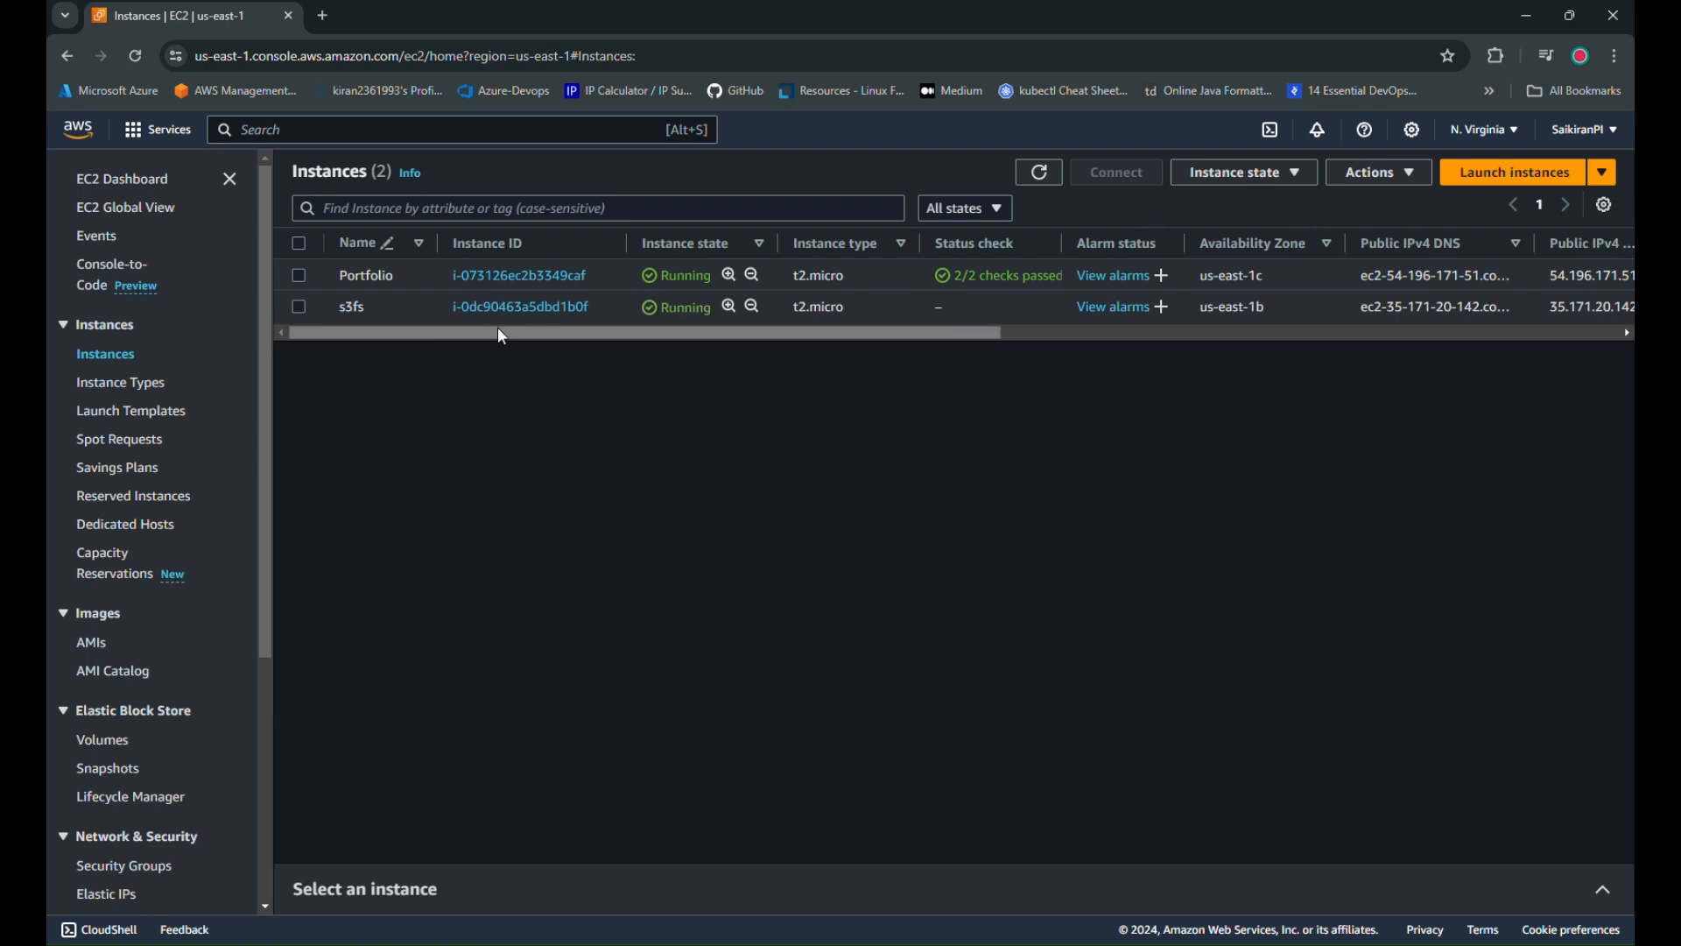
Search the console for 's3' and open the S3 service in a new browser tab
drag(597, 334, 461, 344)
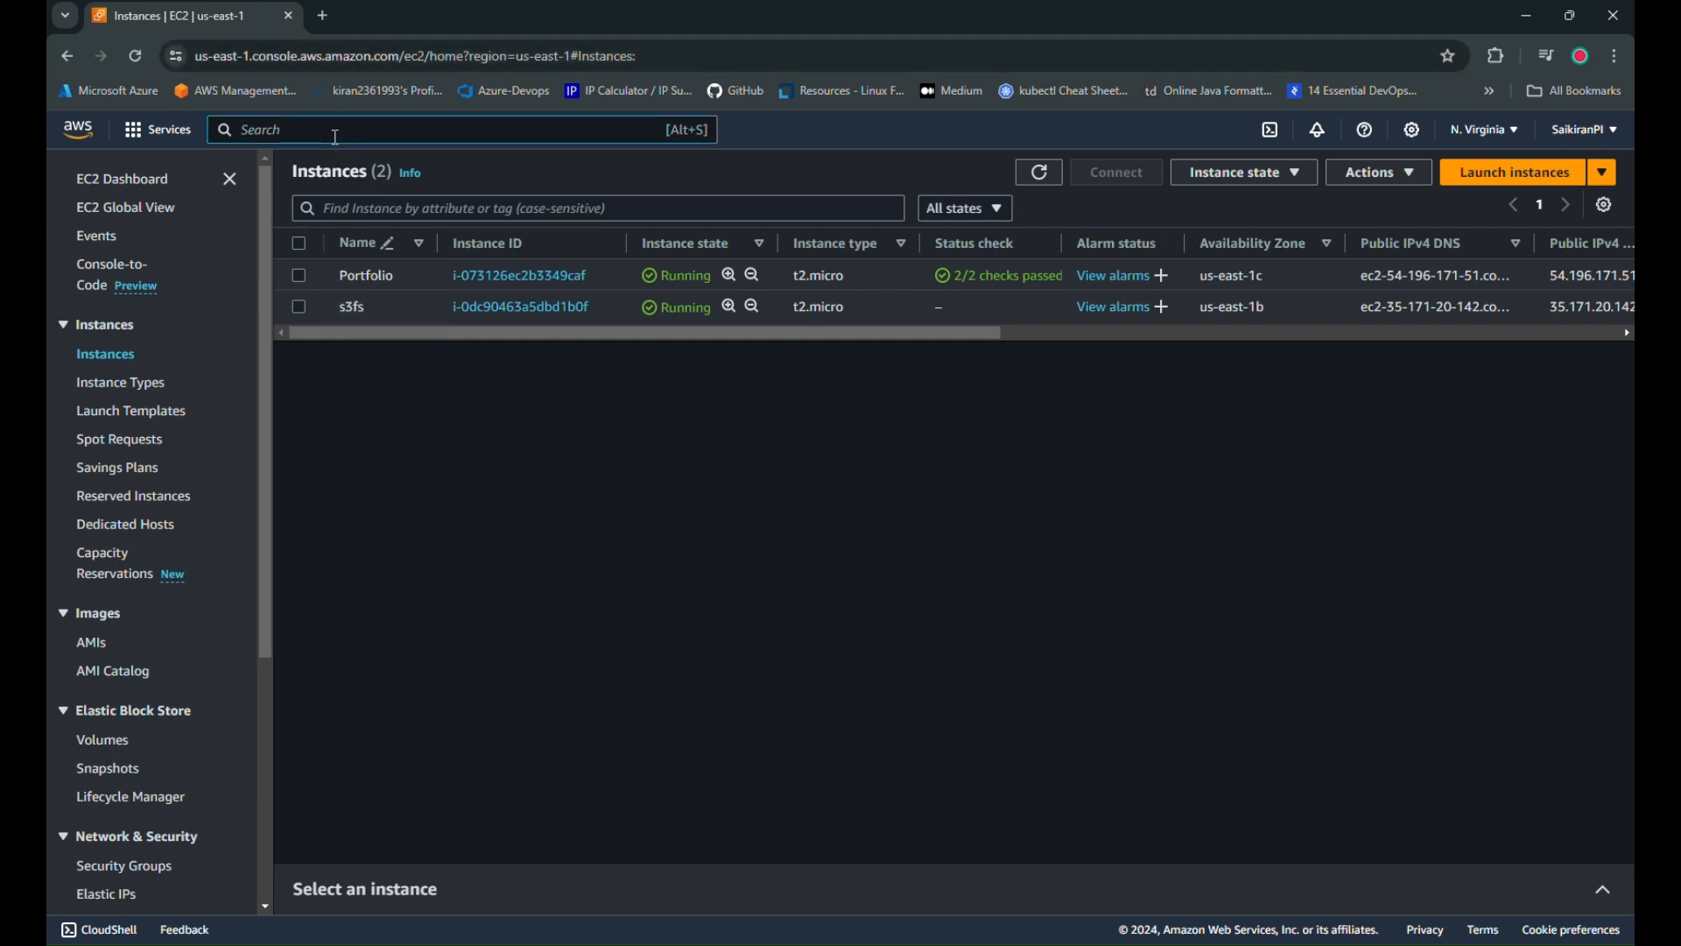
text(s3)
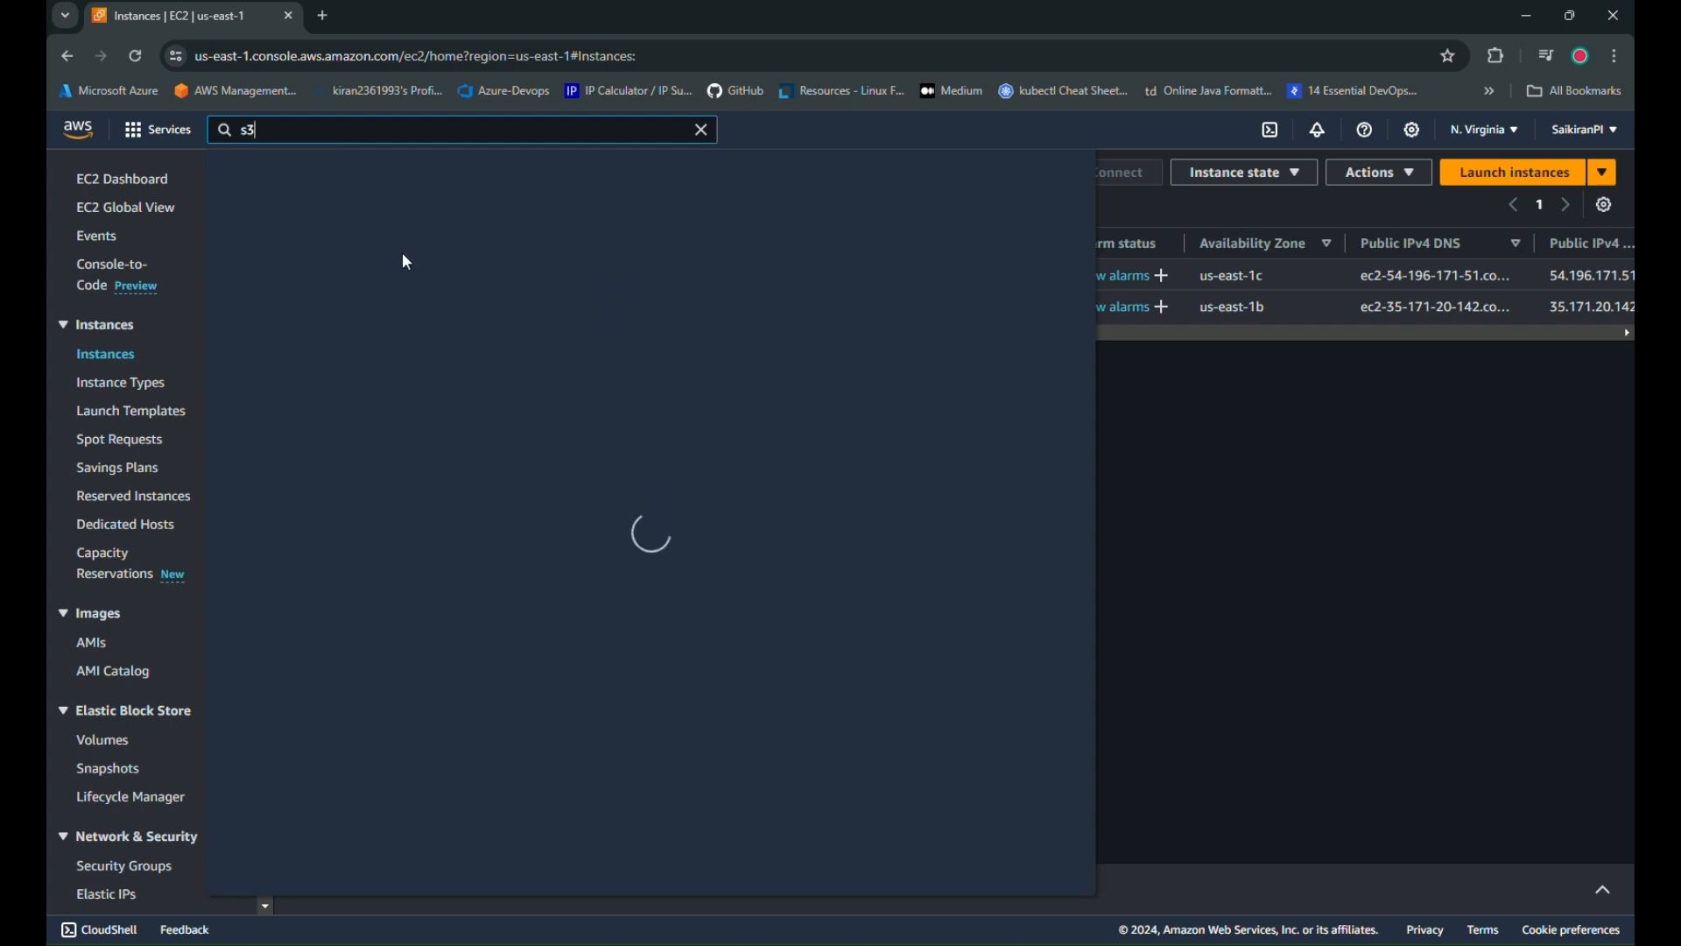
right_click(513, 282)
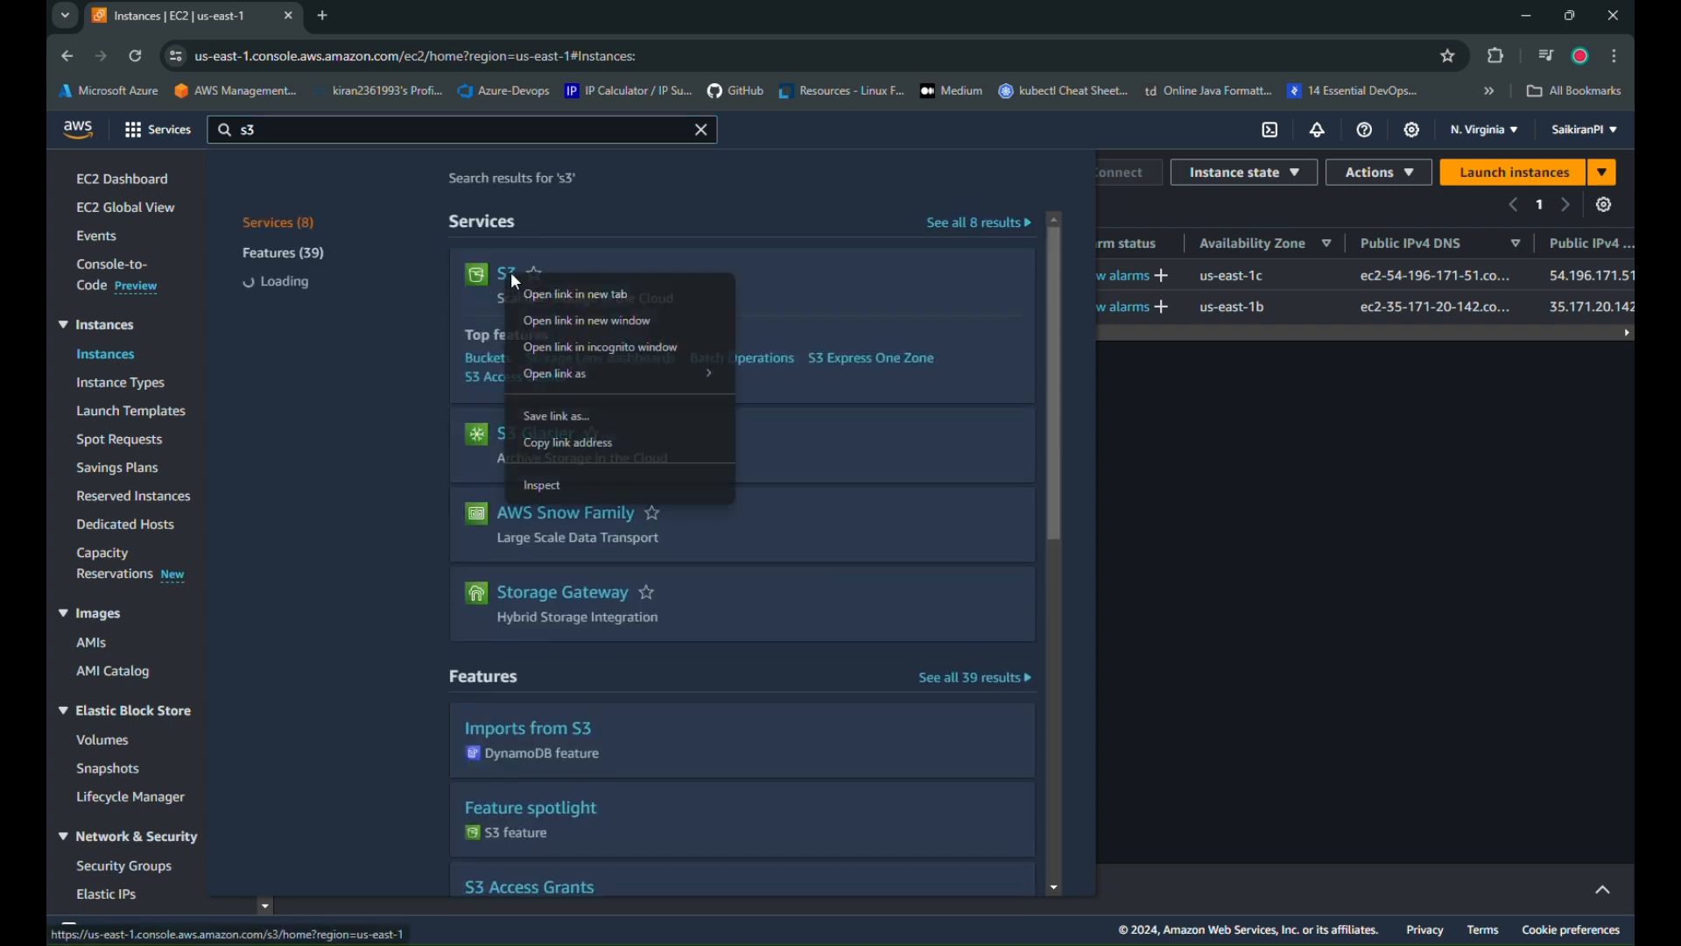
click(565, 291)
click(376, 19)
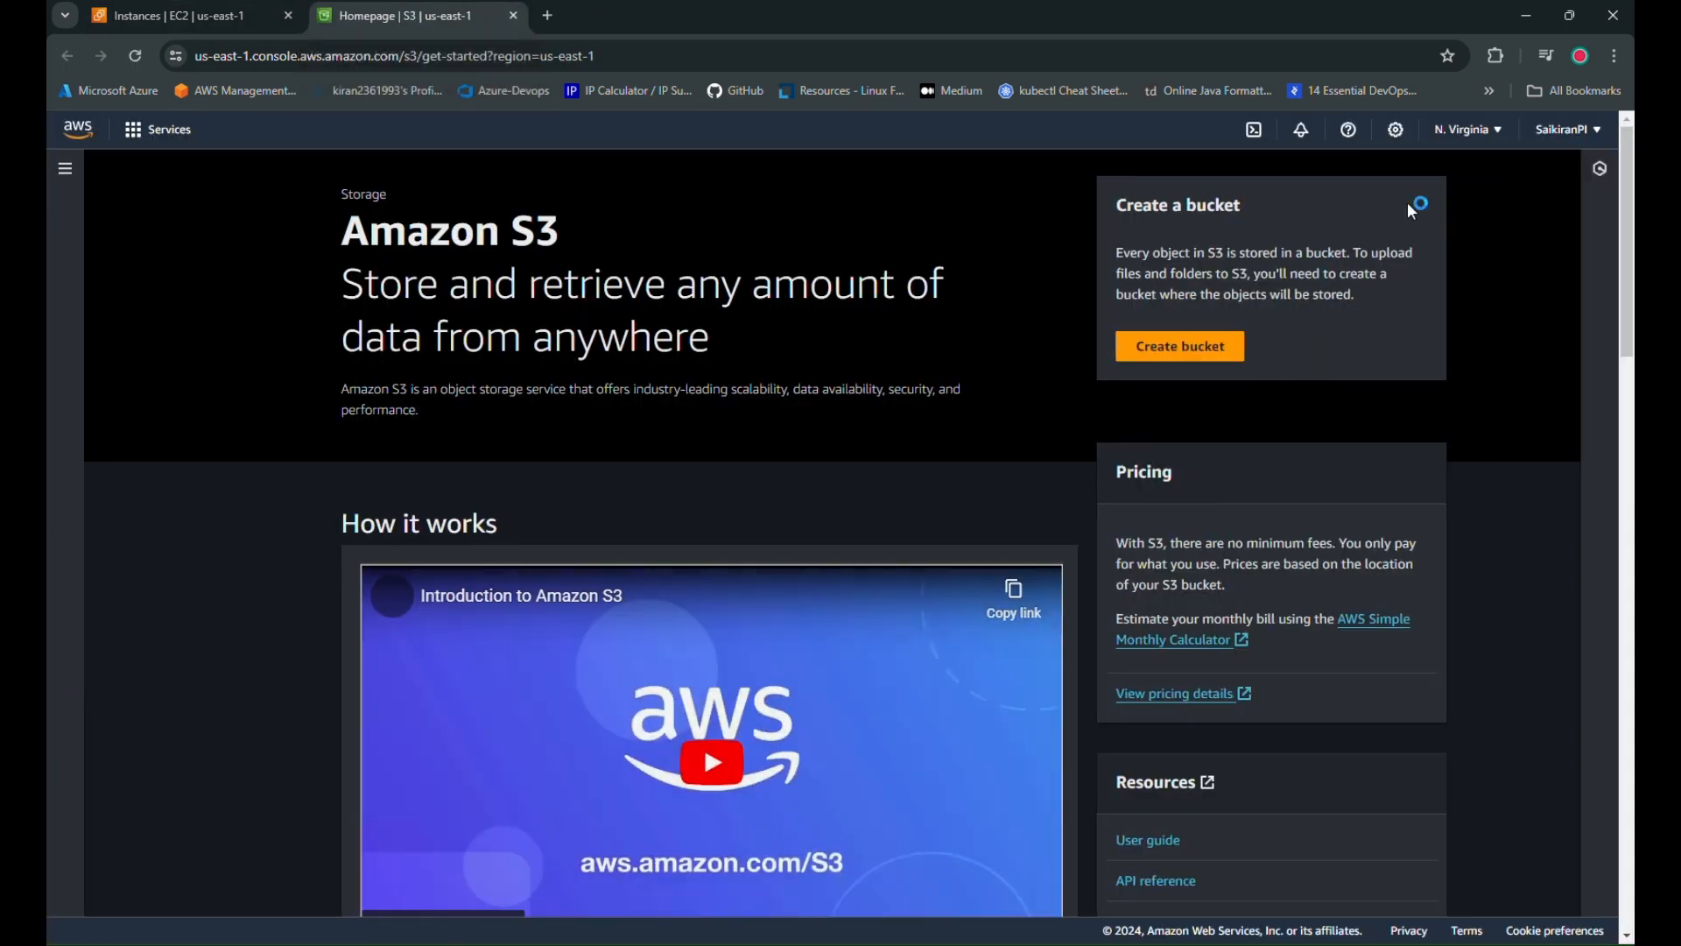
Name a new general-purpose bucket with a unique name-and-digits string and create it with defaults
click(1206, 346)
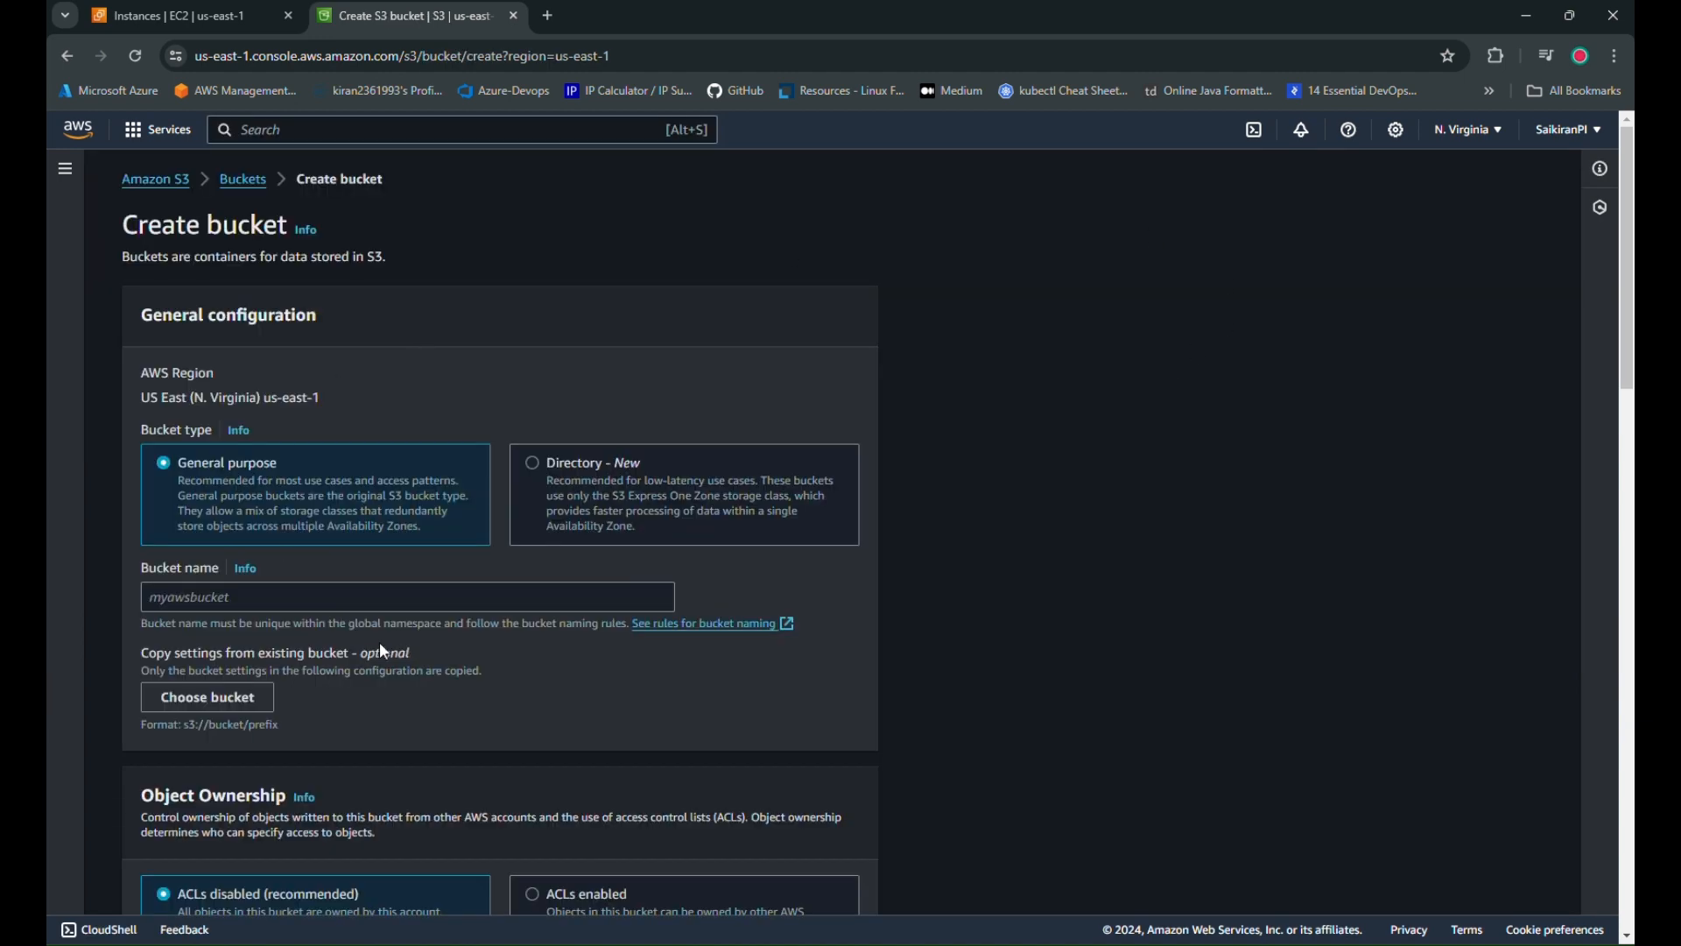
click(360, 602)
text(saikira)
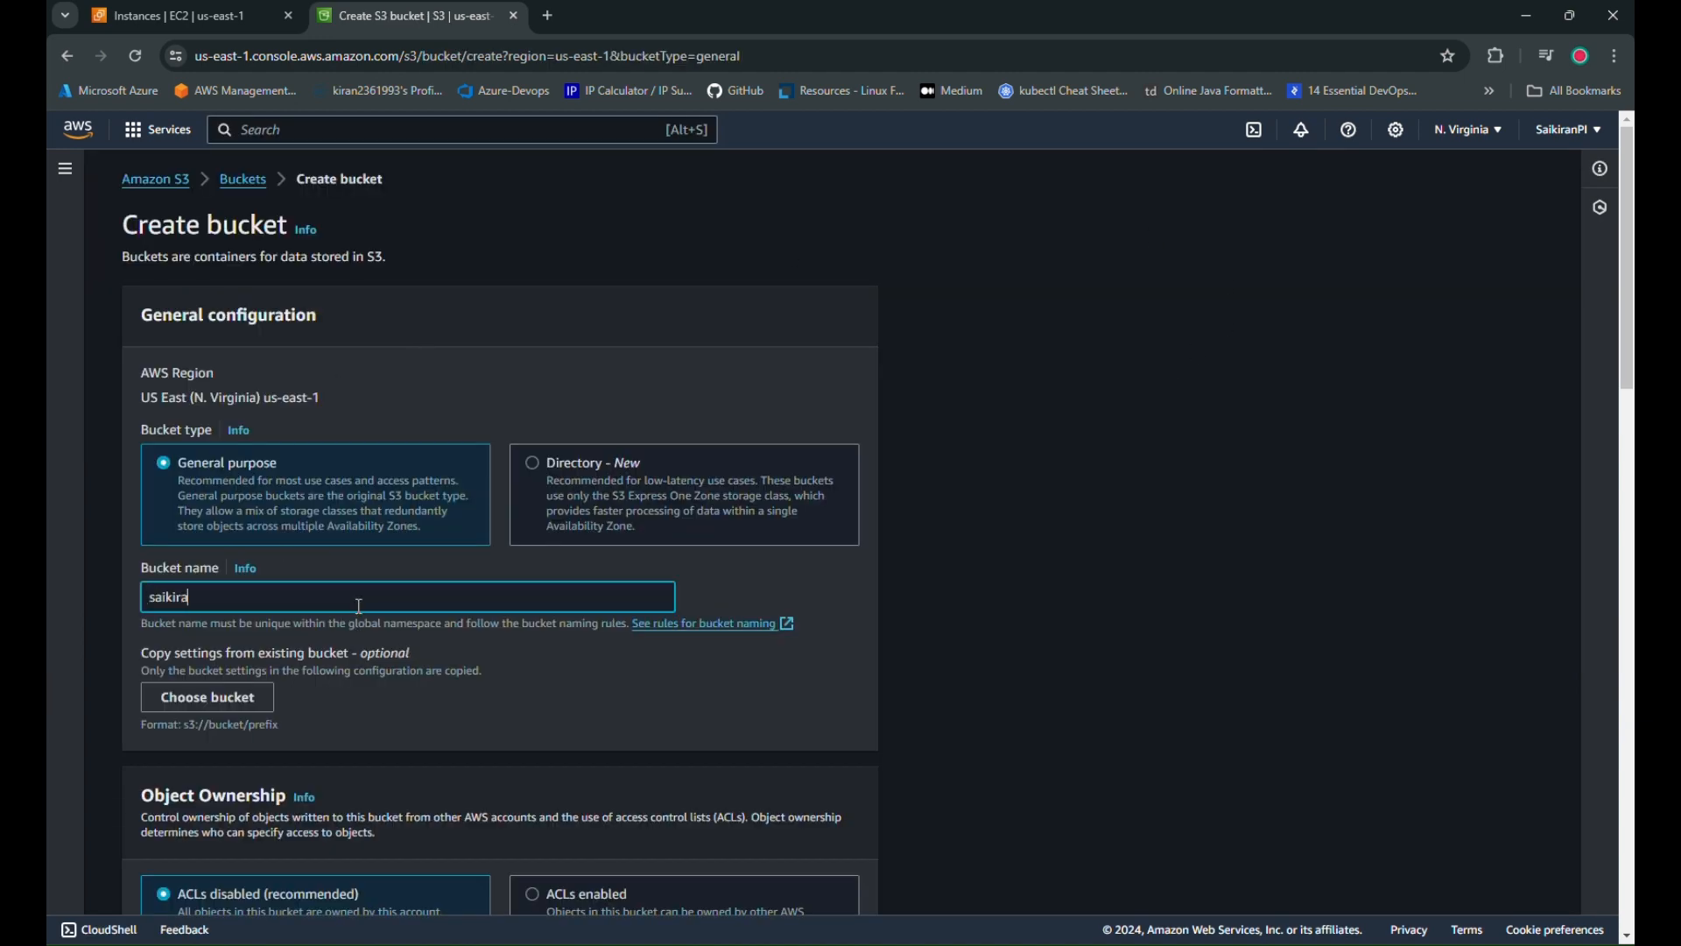
text(n236236)
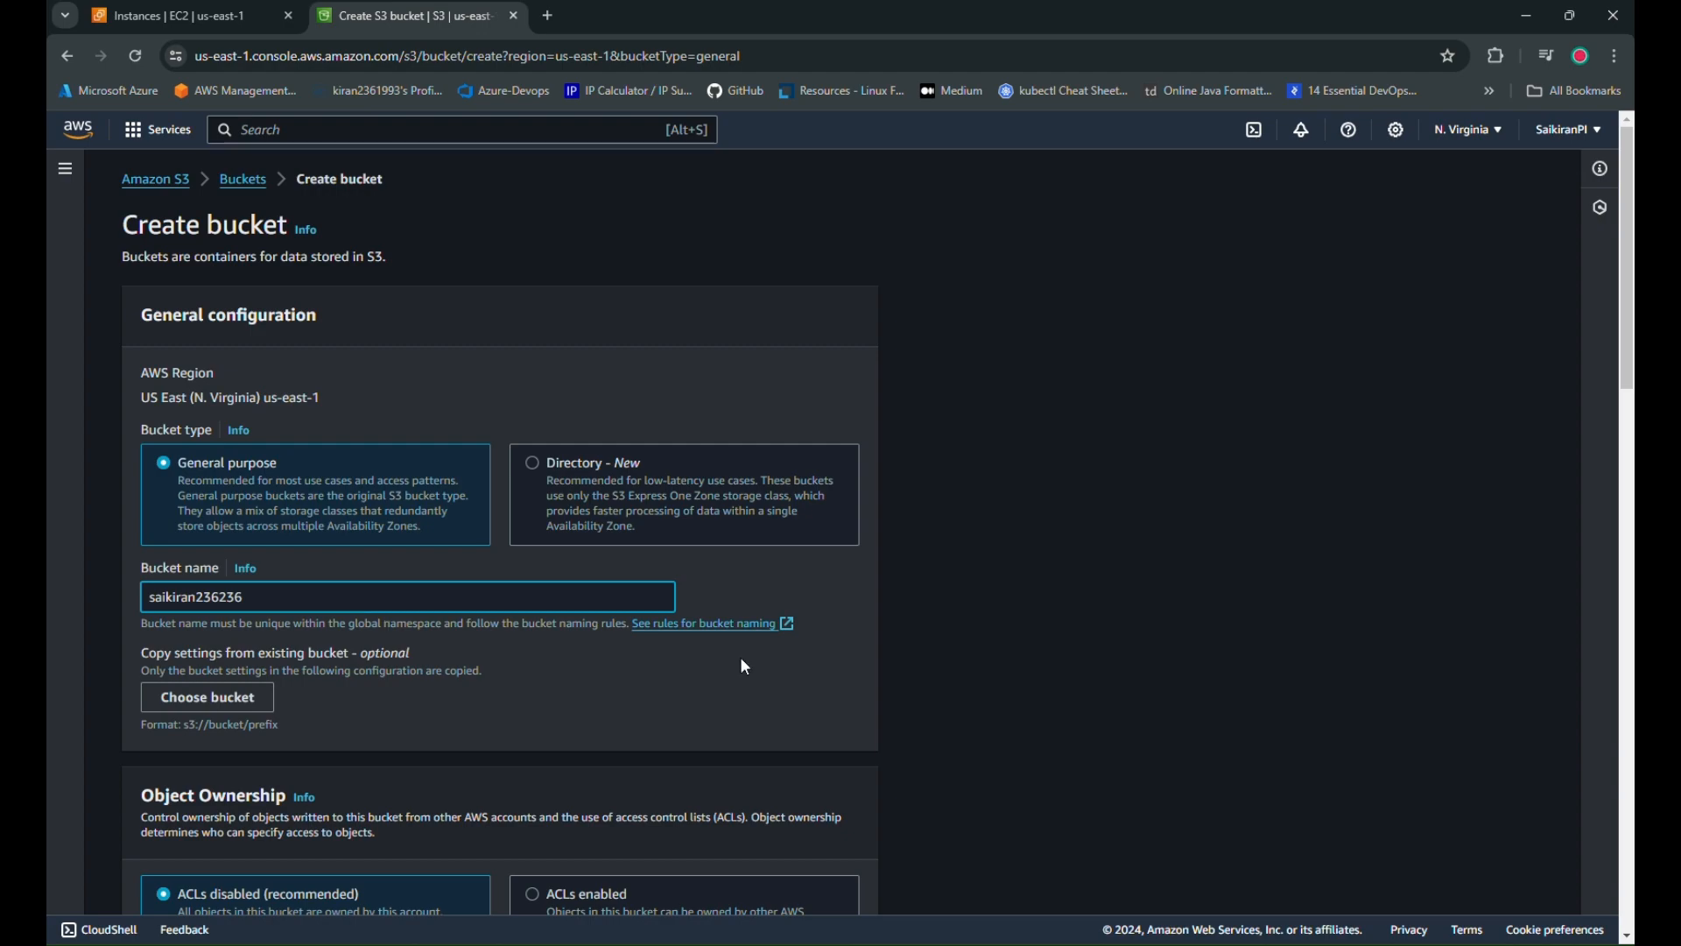
scroll(746, 670, down, 15)
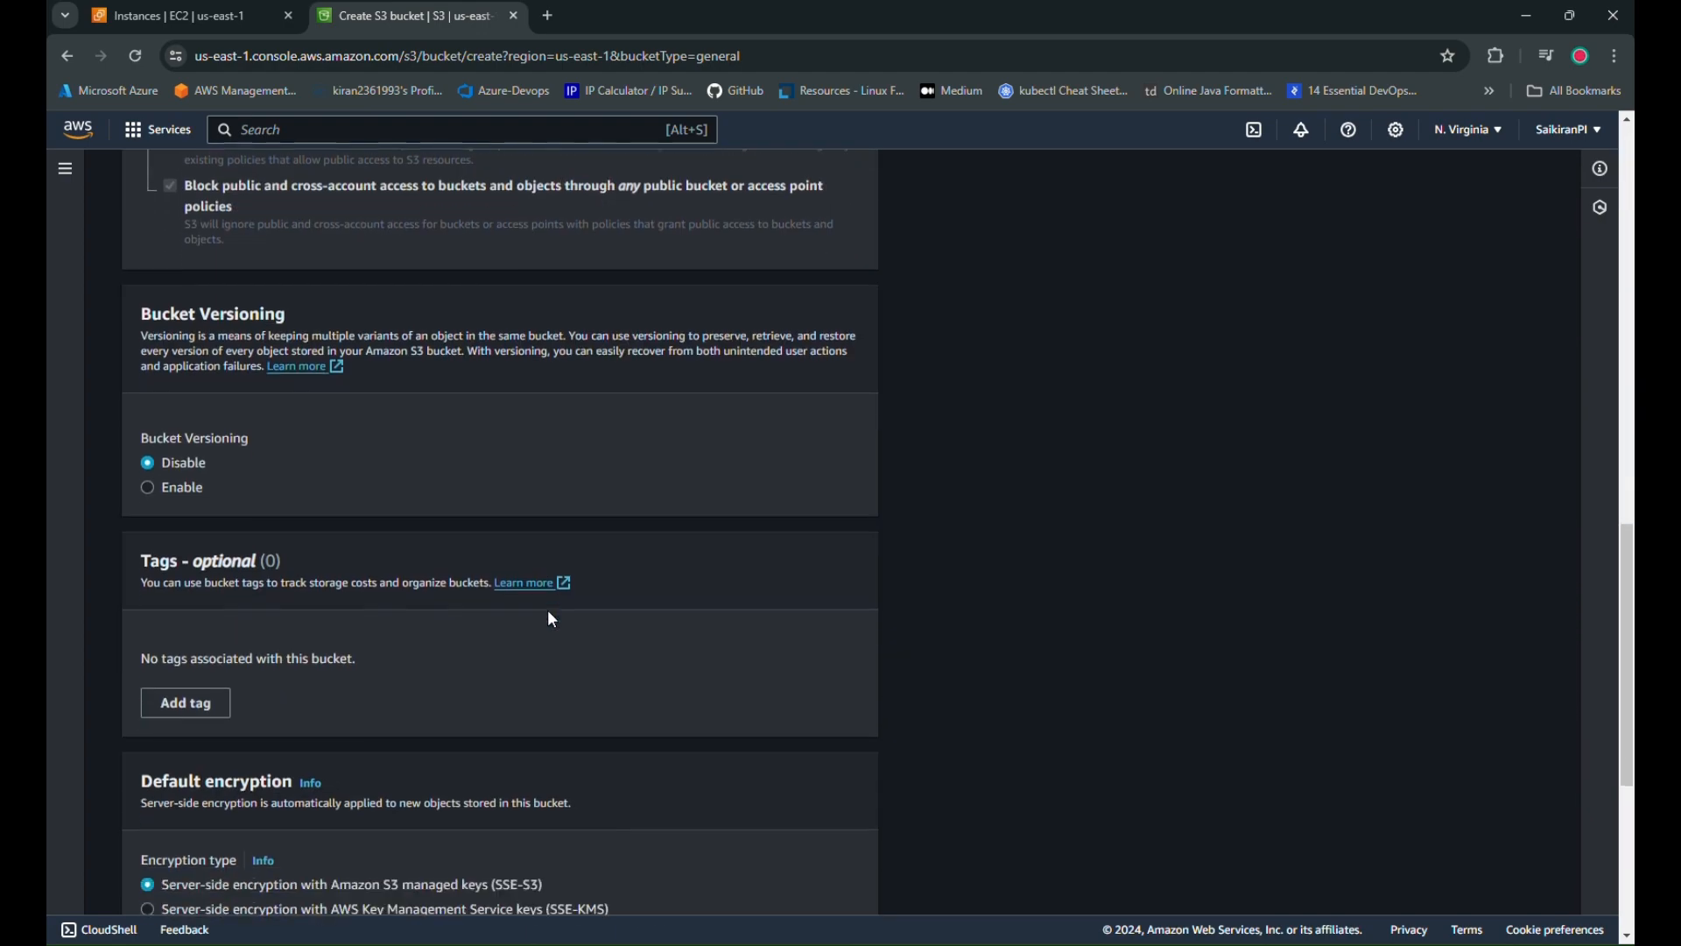
scroll(552, 617, up, 7)
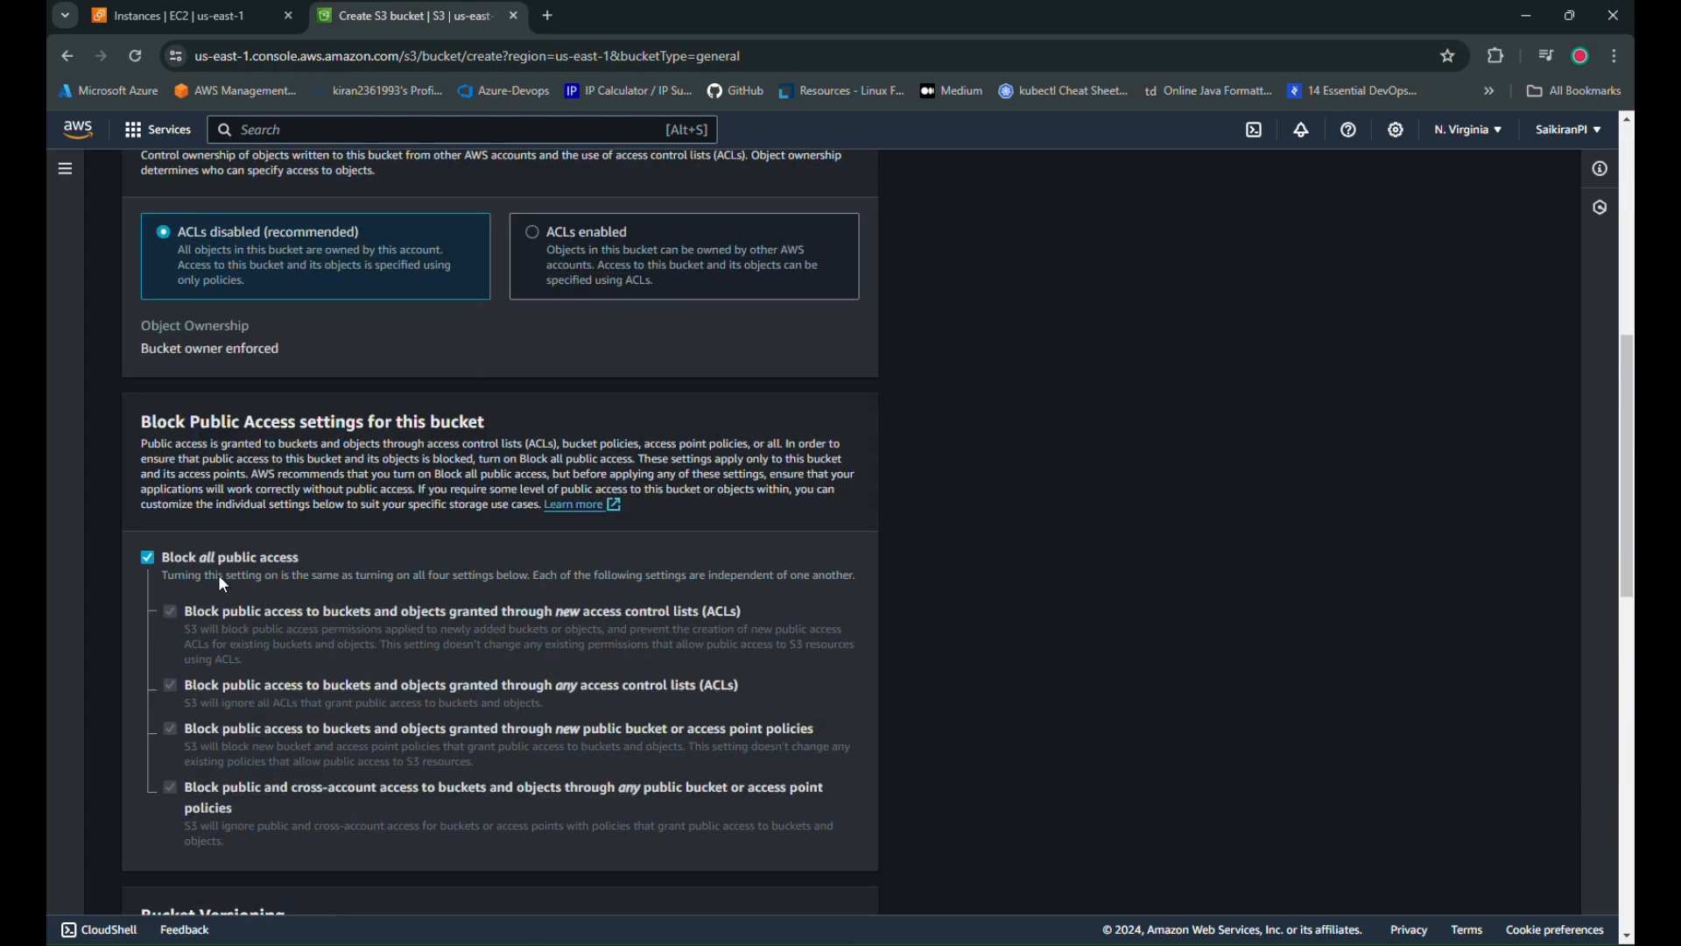
scroll(529, 674, down, 10)
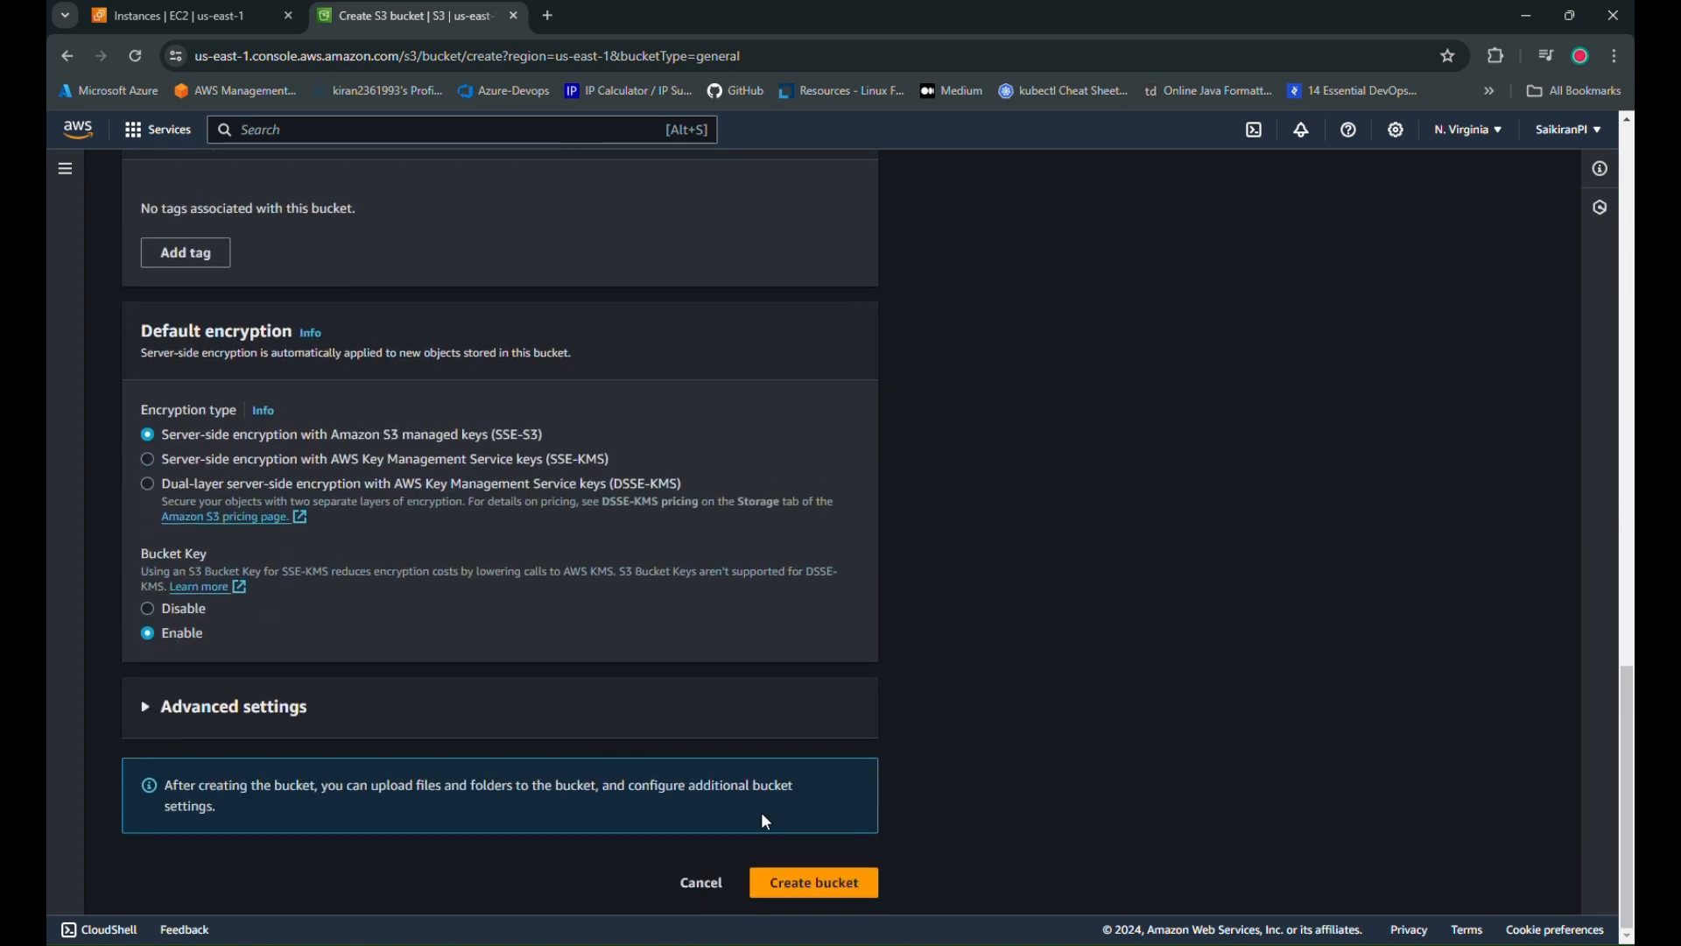
click(788, 886)
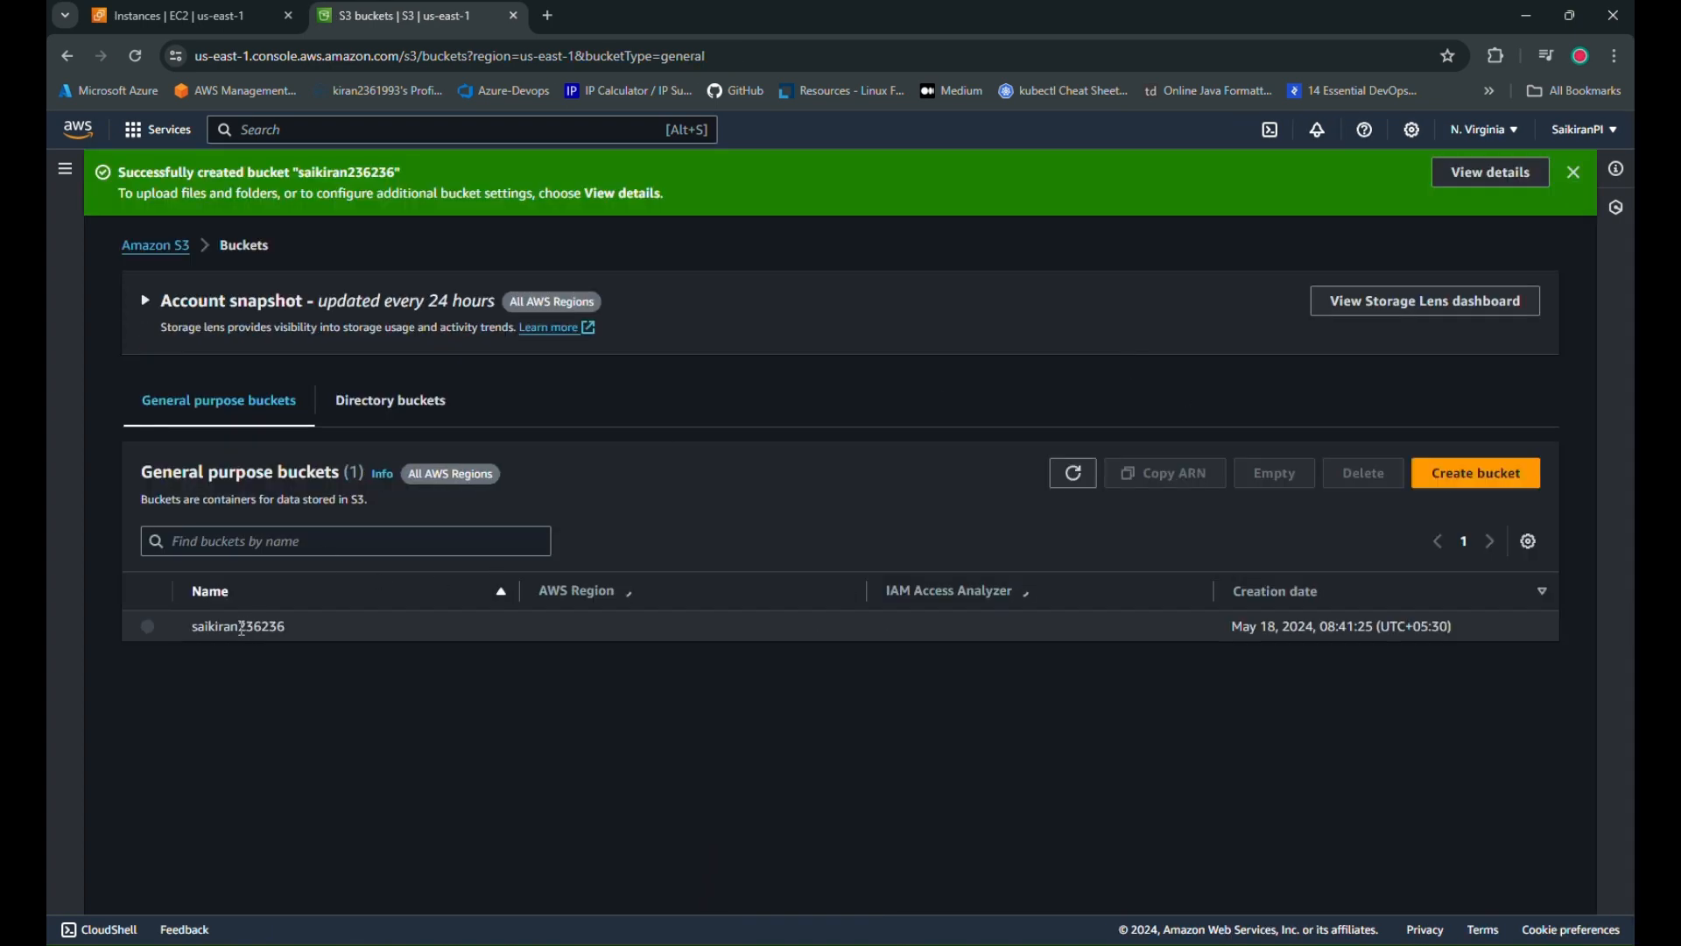
Open the new bucket and select 11 EBS.png, a w s-v p c.png and ALB.png for upload
click(241, 627)
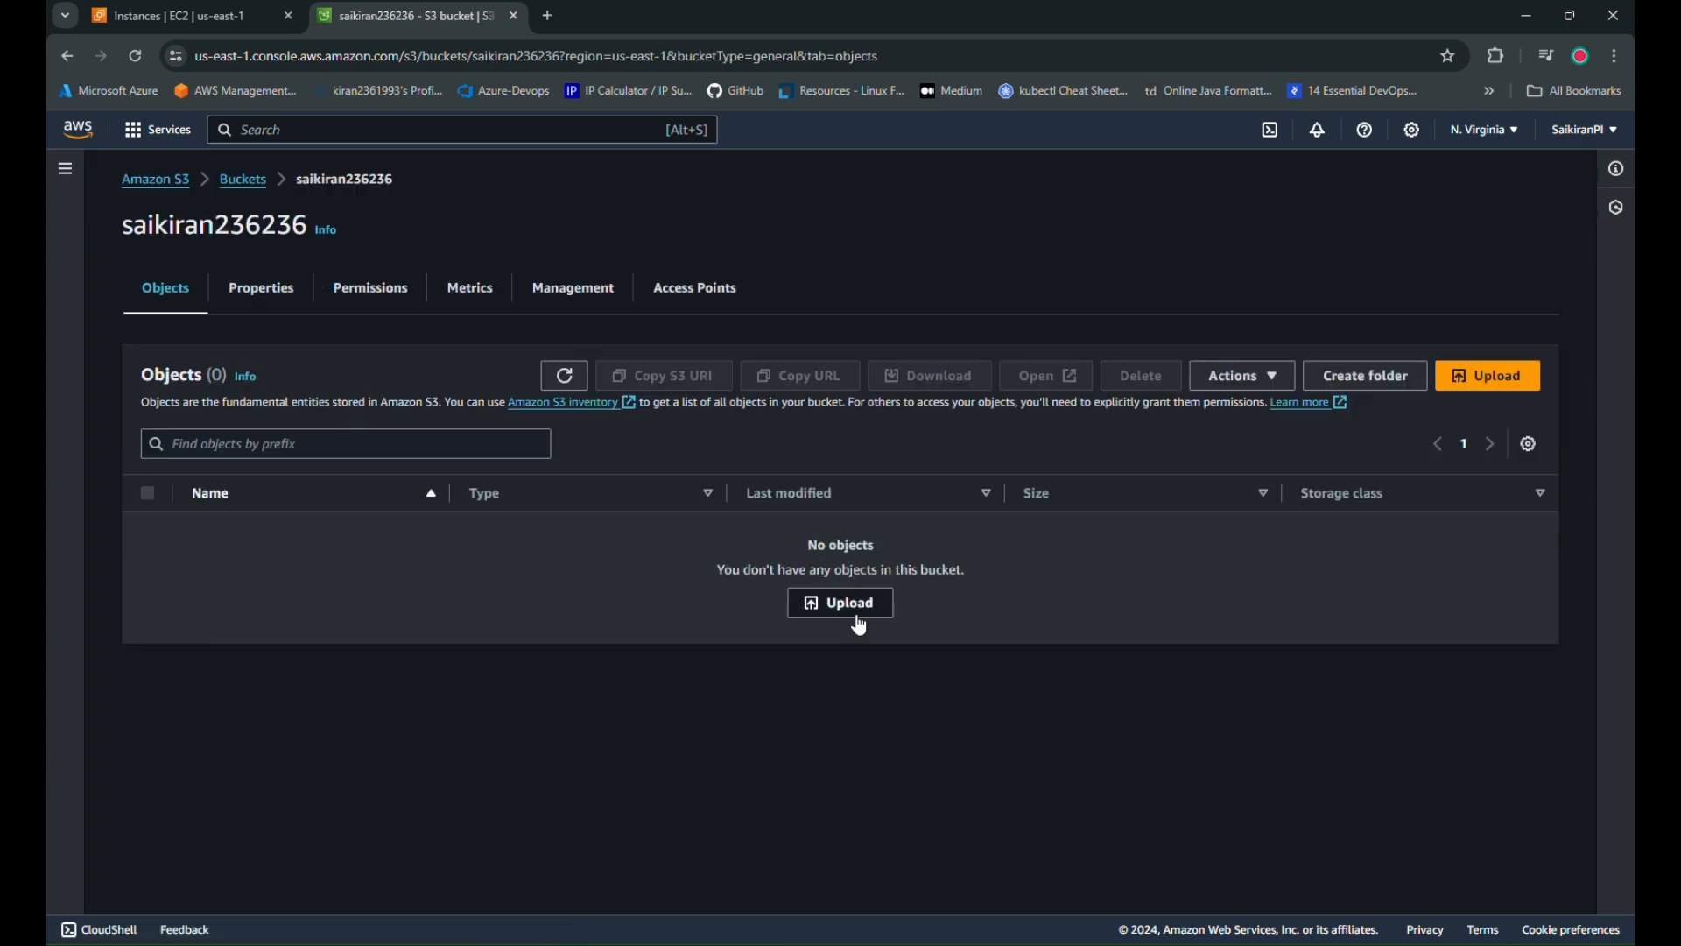
click(860, 623)
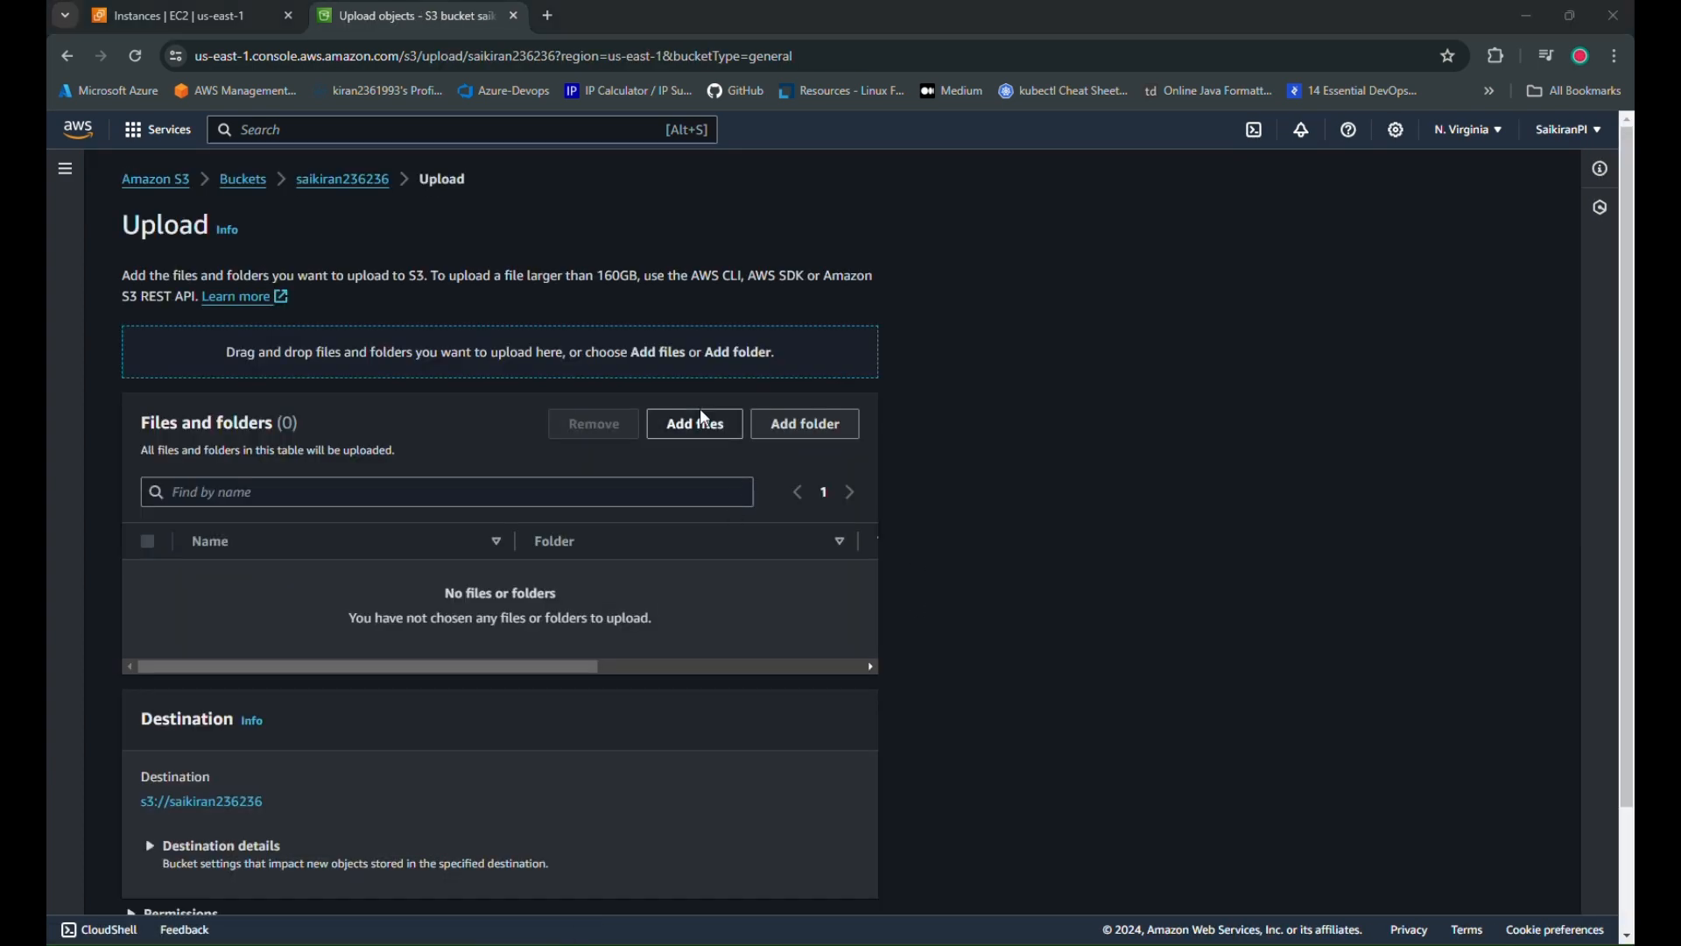
click(700, 420)
click(254, 184)
ctrl+click(372, 180)
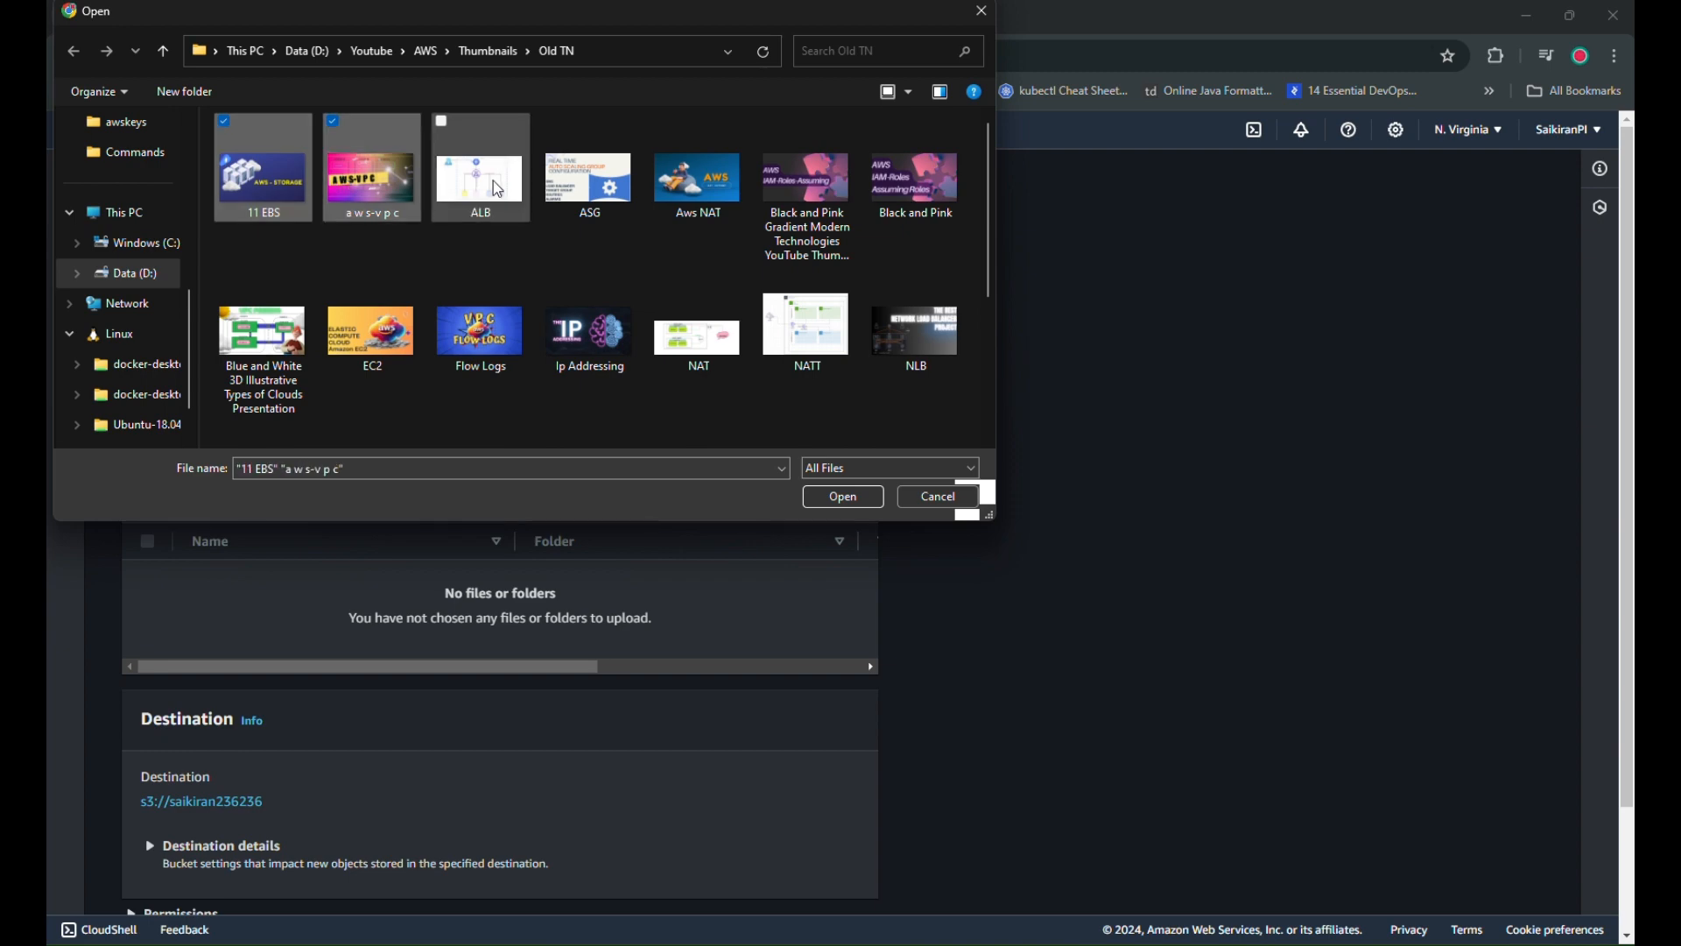
ctrl+click(499, 190)
Add the three images (3.5 MB) to the upload list and start uploading them
click(828, 472)
click(823, 499)
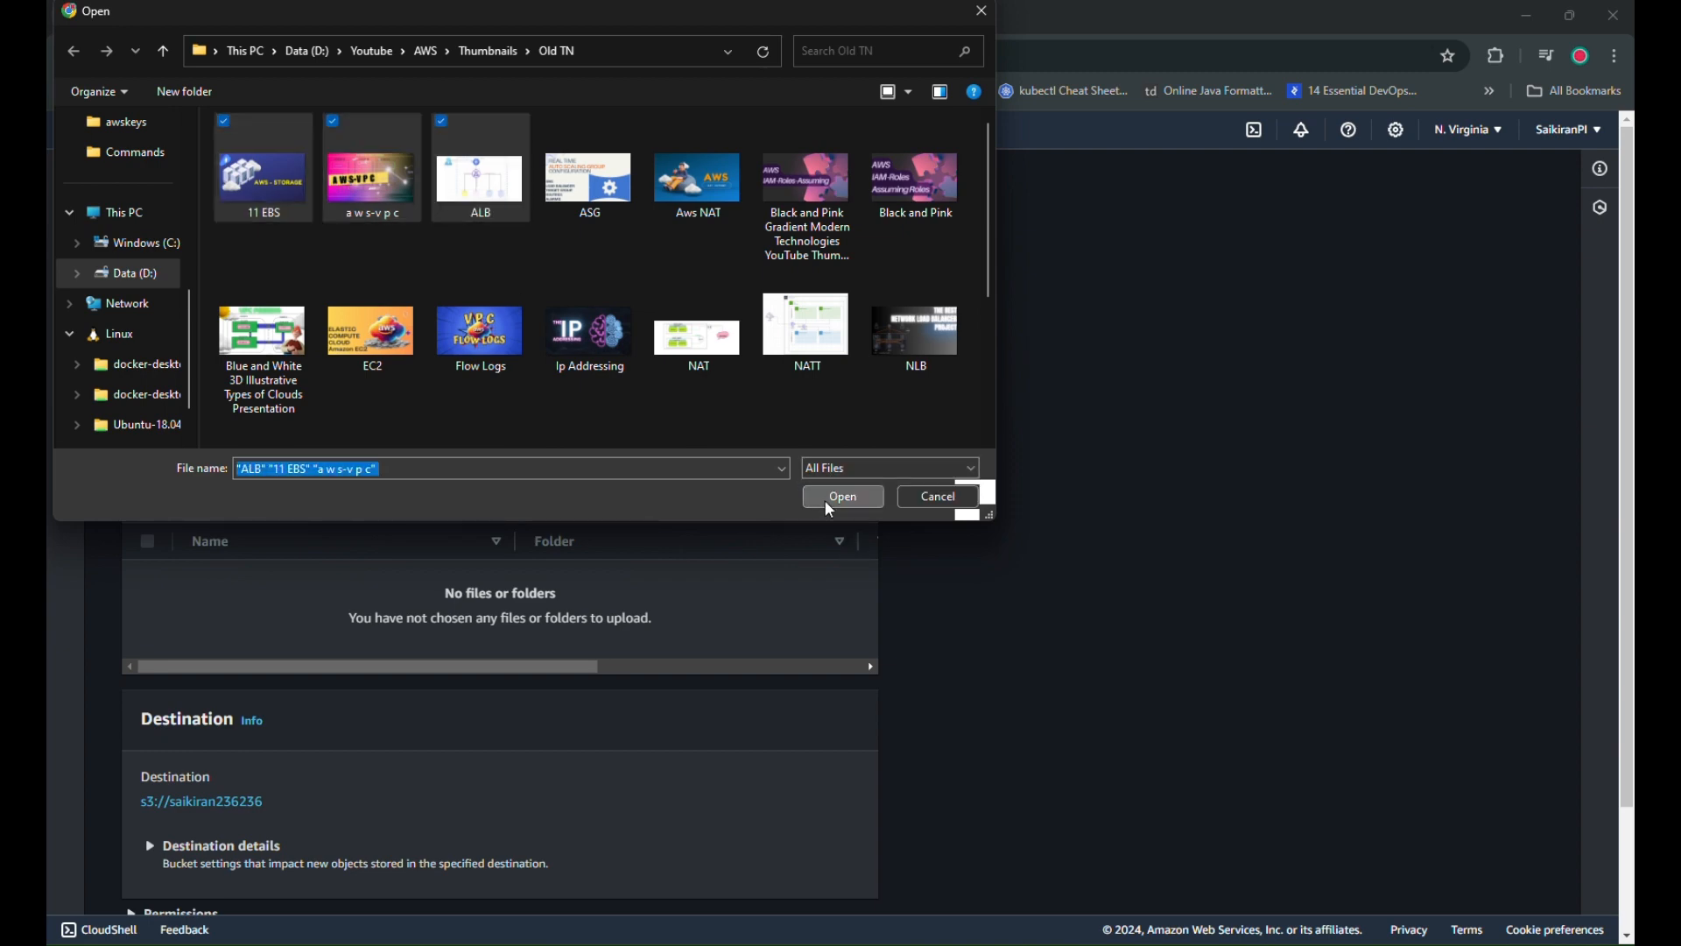
click(827, 499)
scroll(474, 607, down, 2)
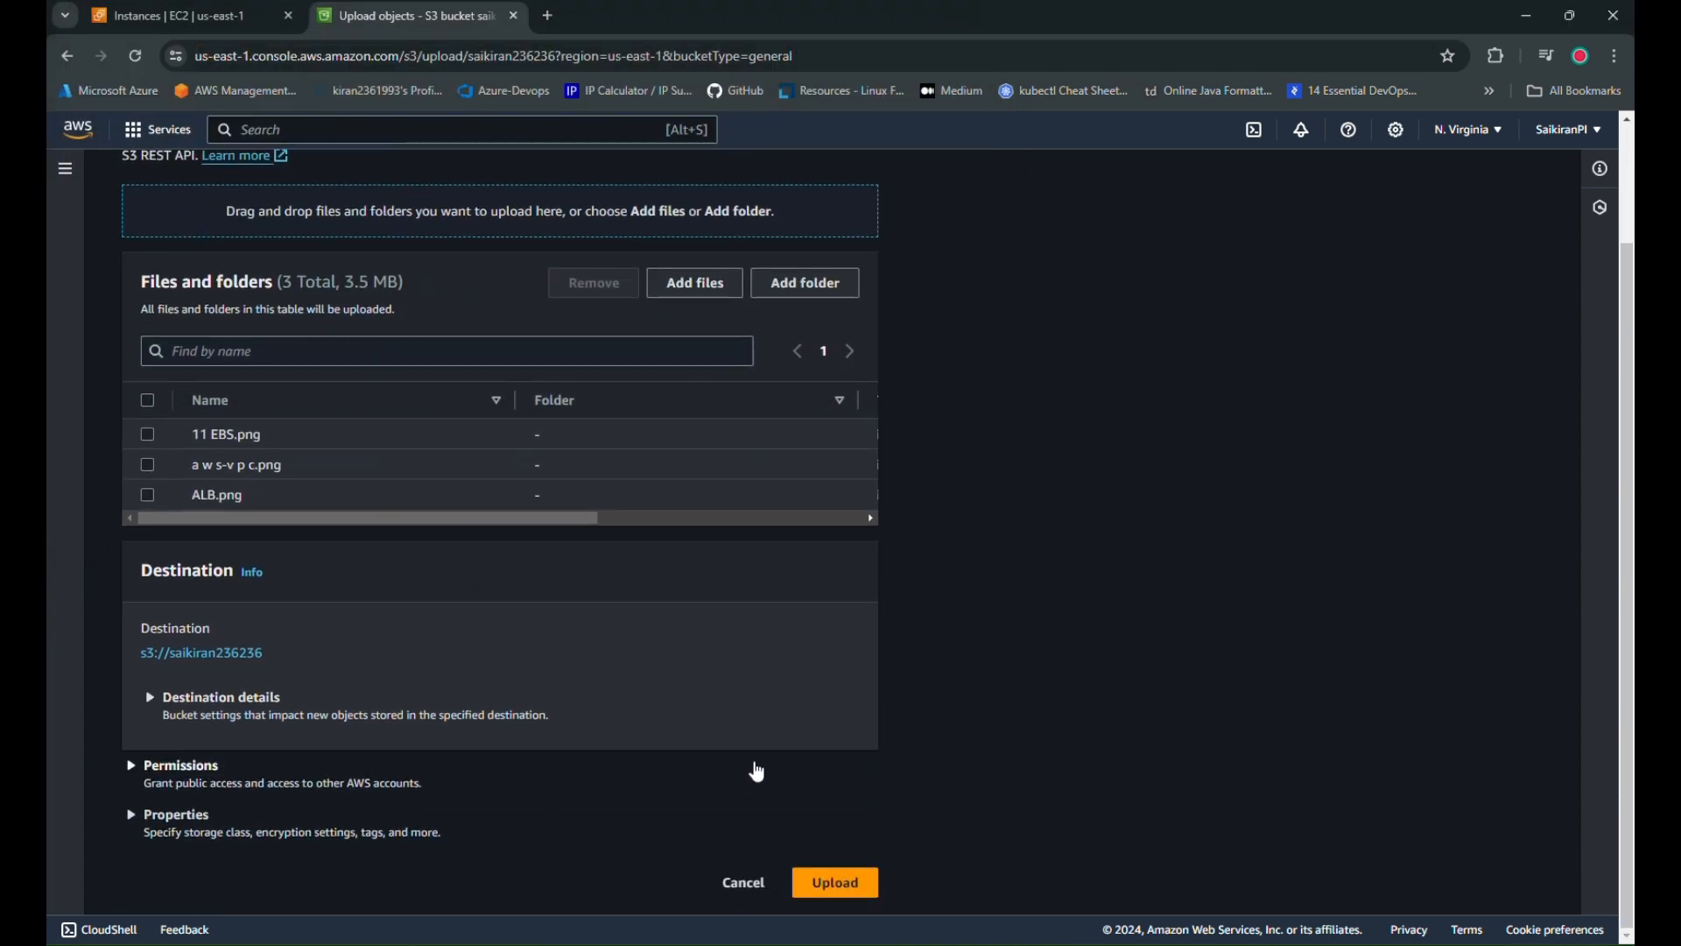
click(833, 885)
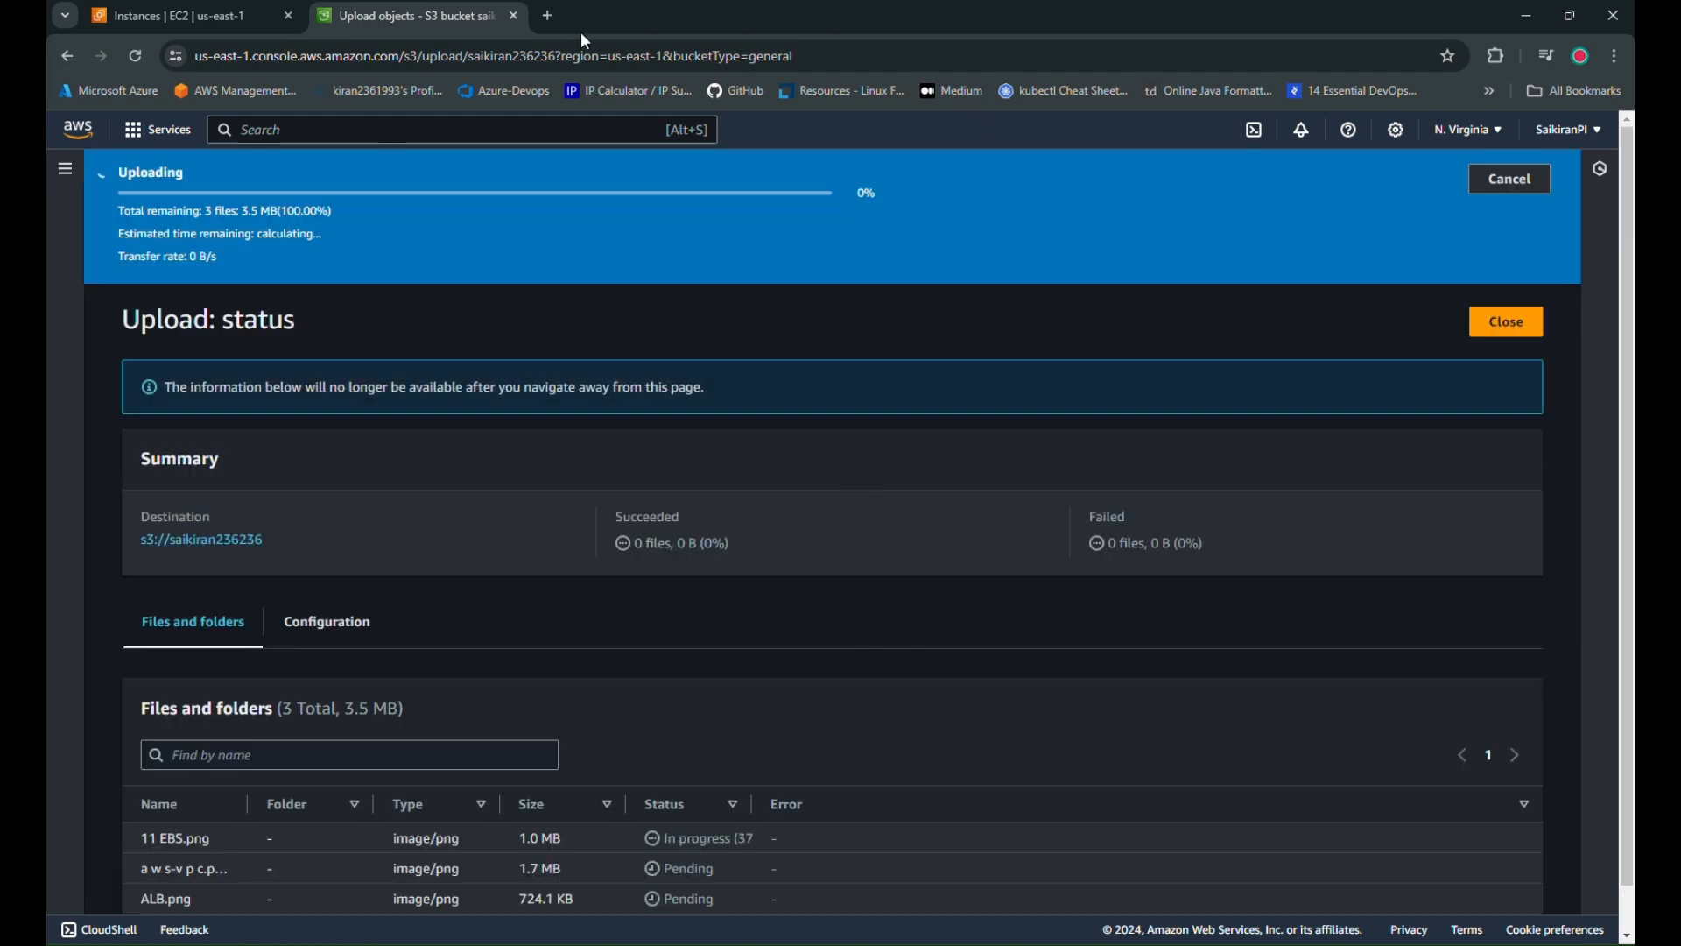
click(548, 16)
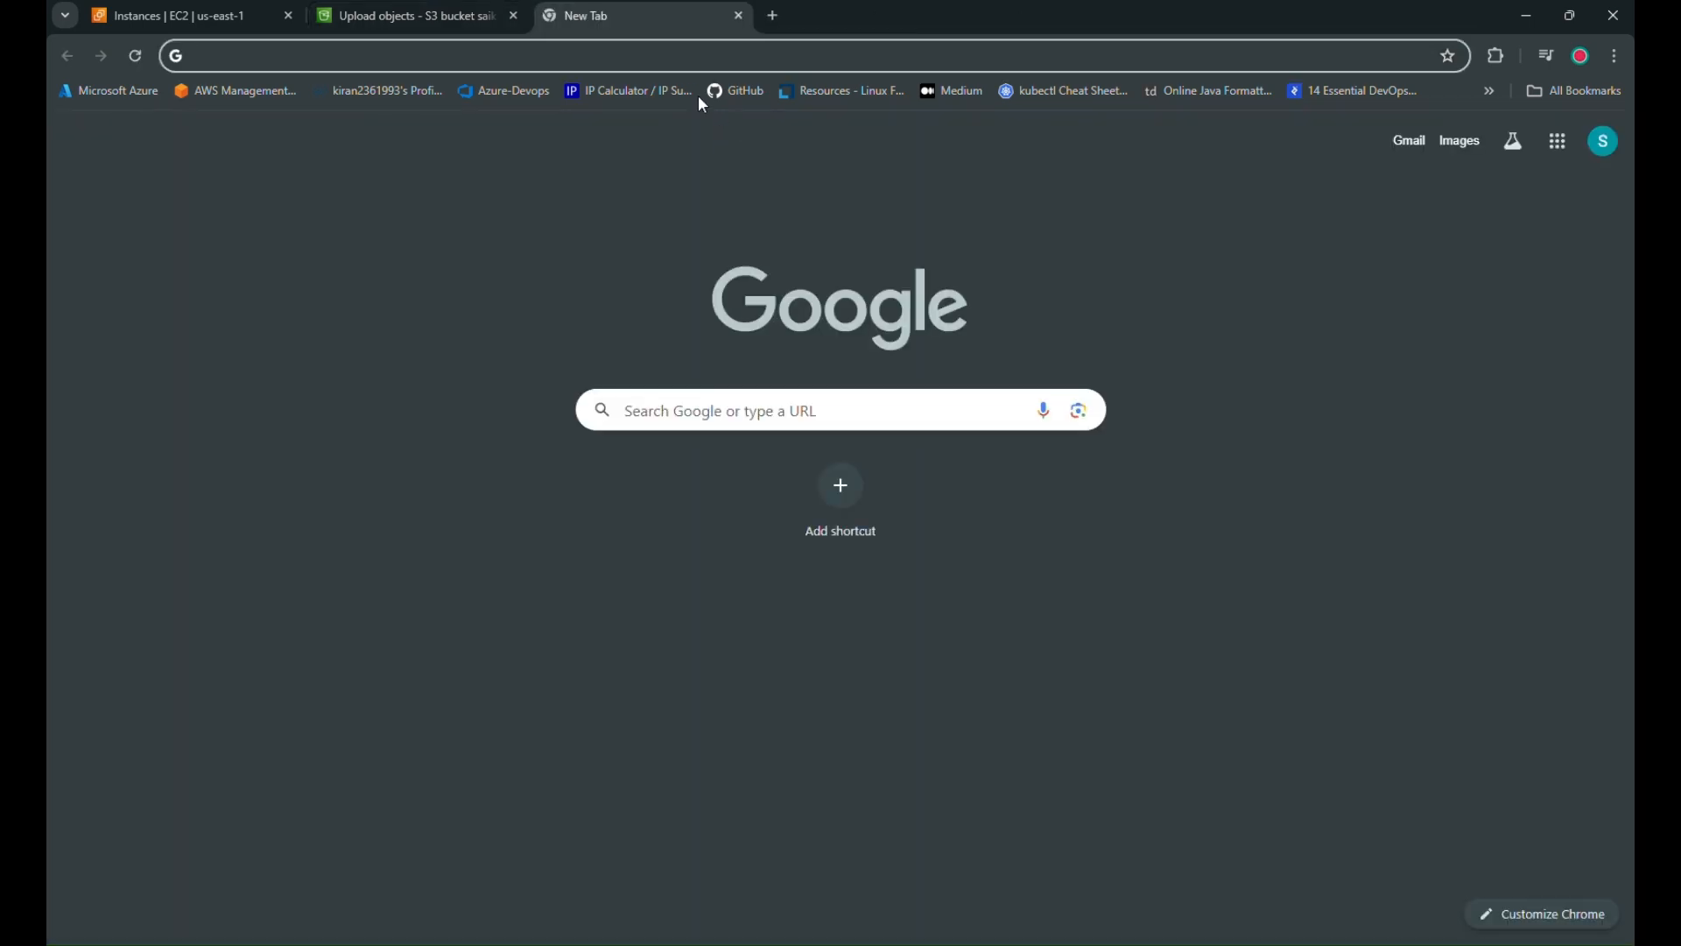
Find the AWS Policy Generator and start an S3 Bucket Policy with principal * (everyone)
text(policy generator)
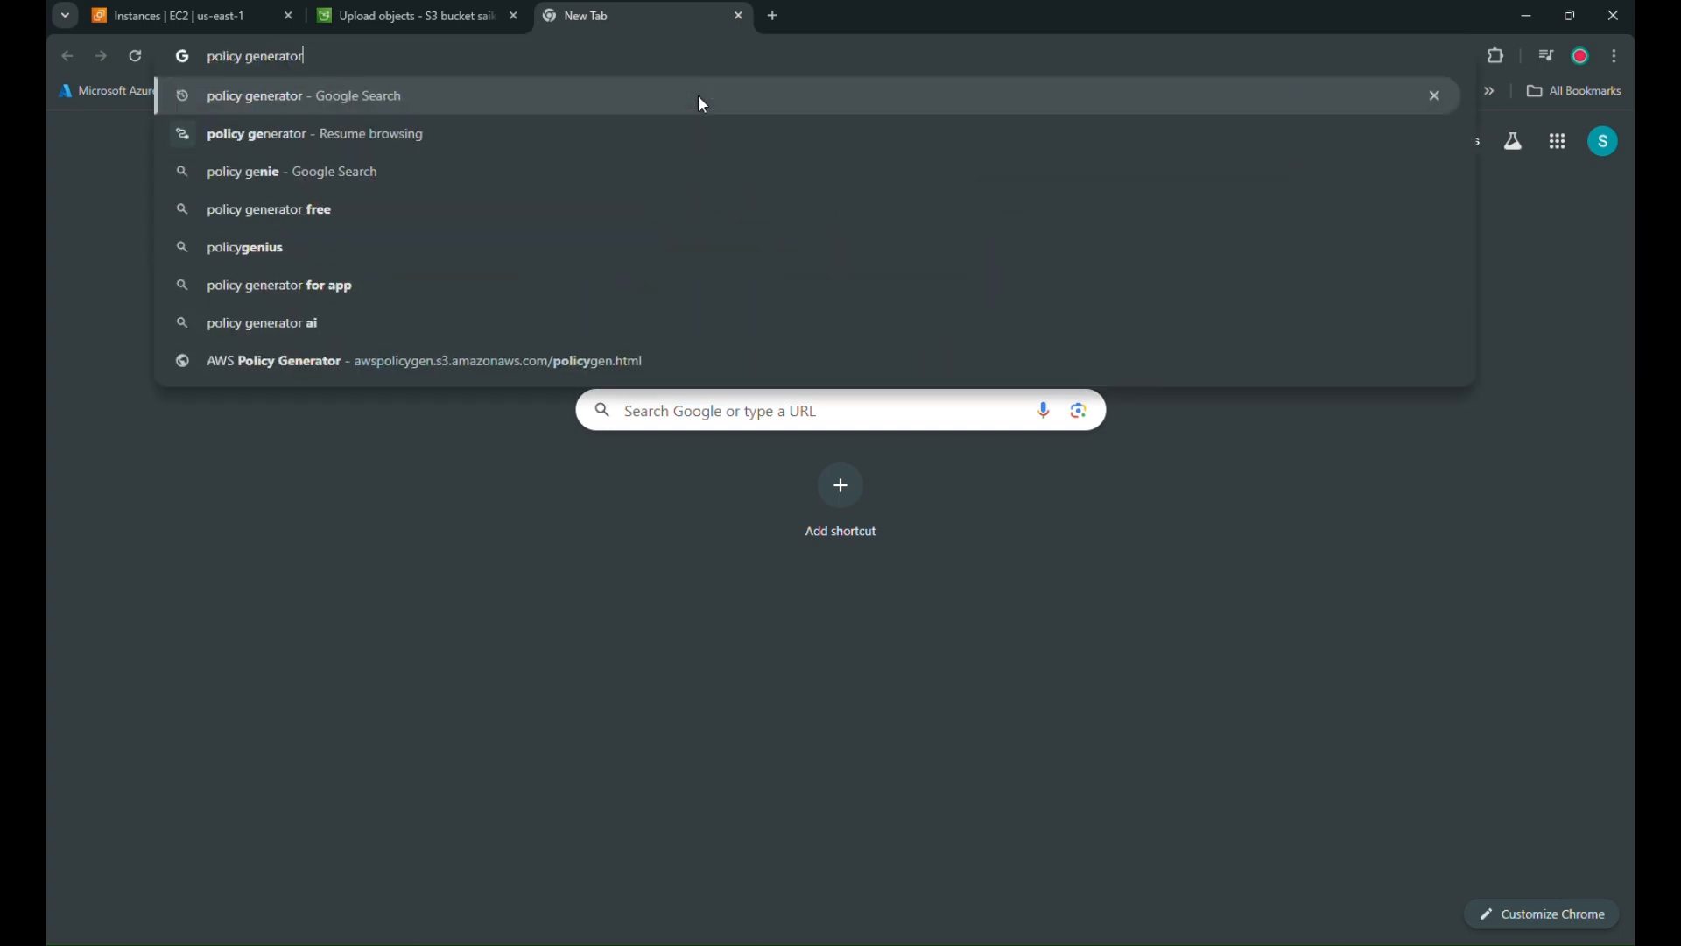
key(Return)
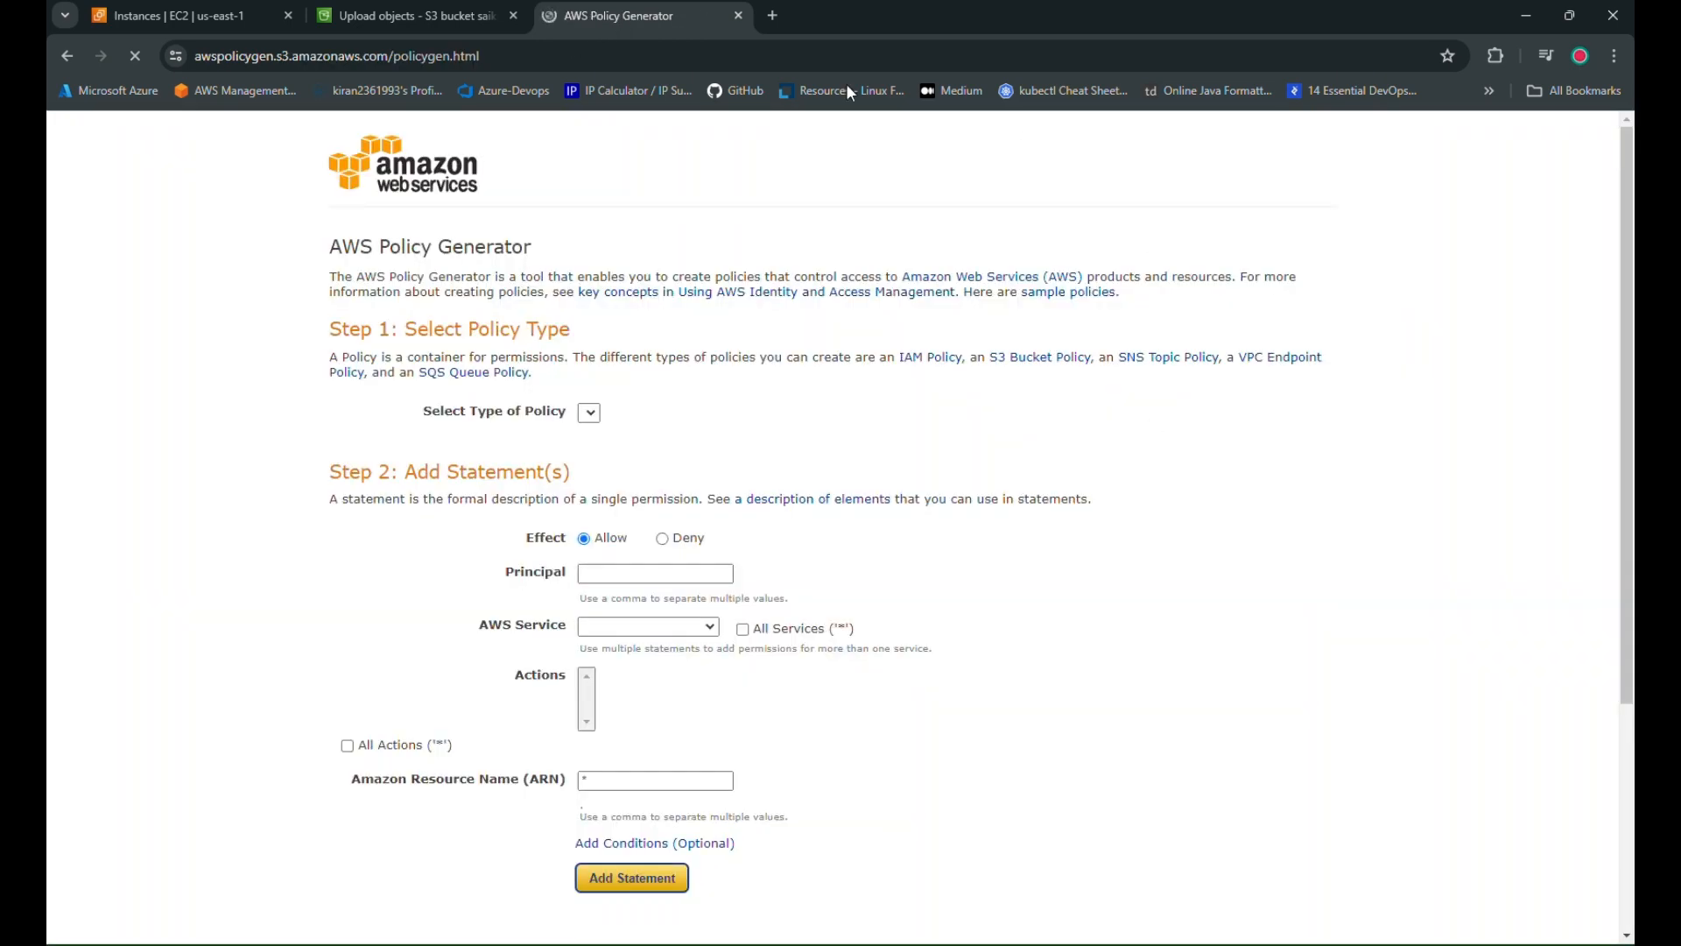
click(643, 414)
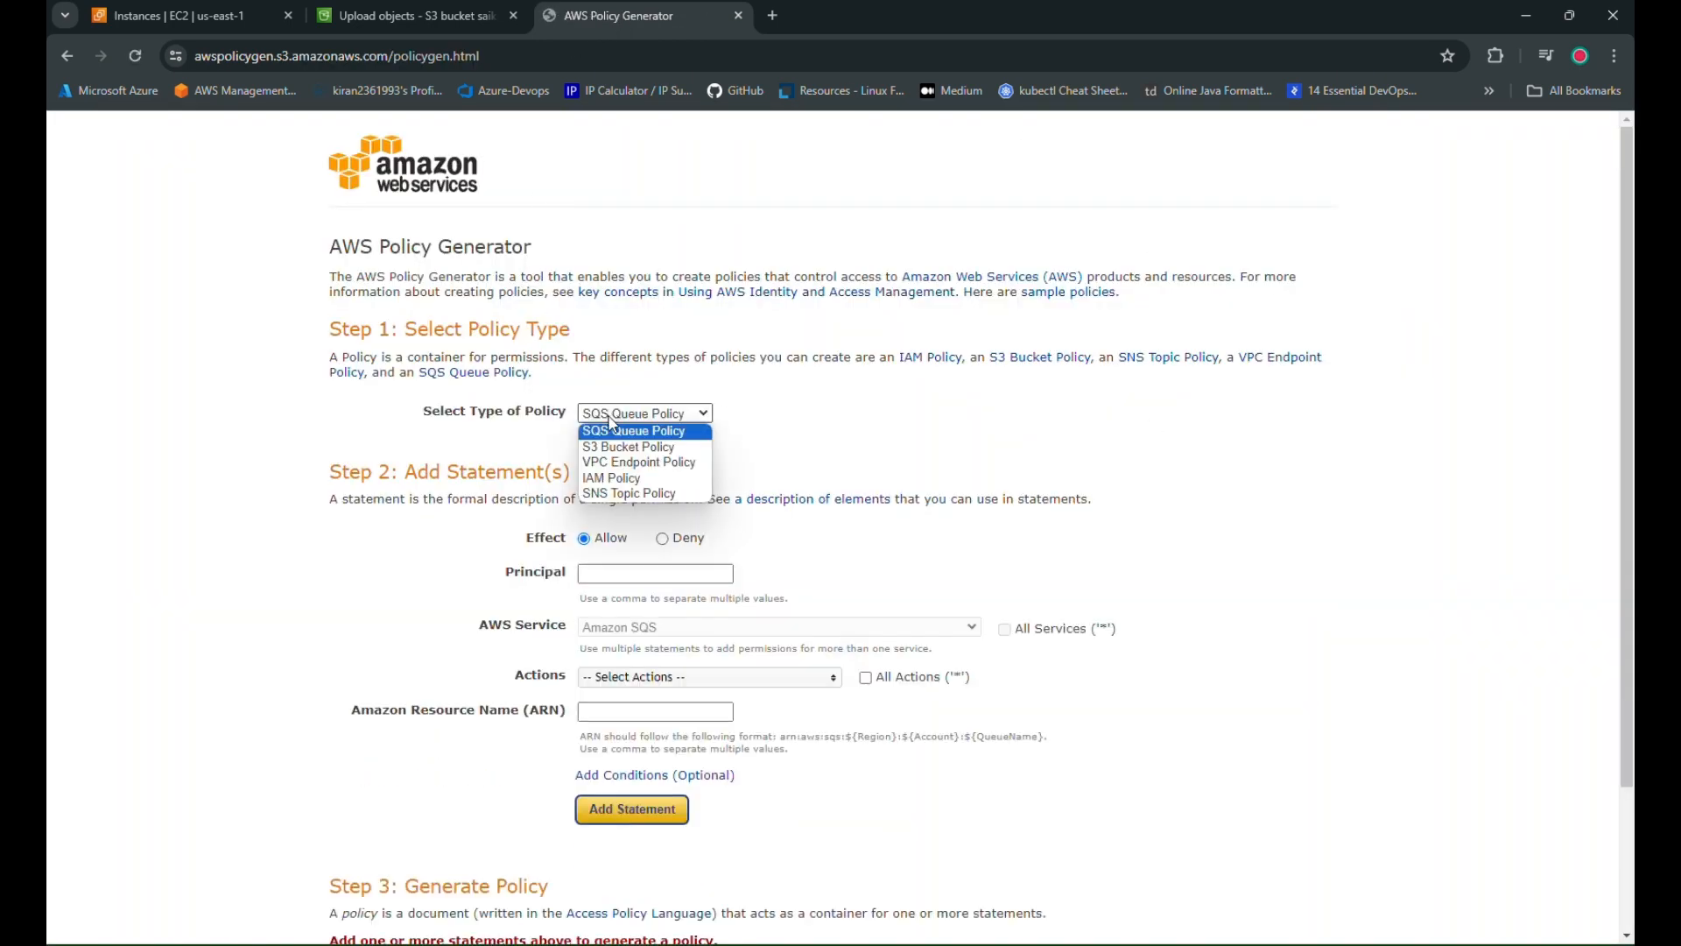
click(635, 447)
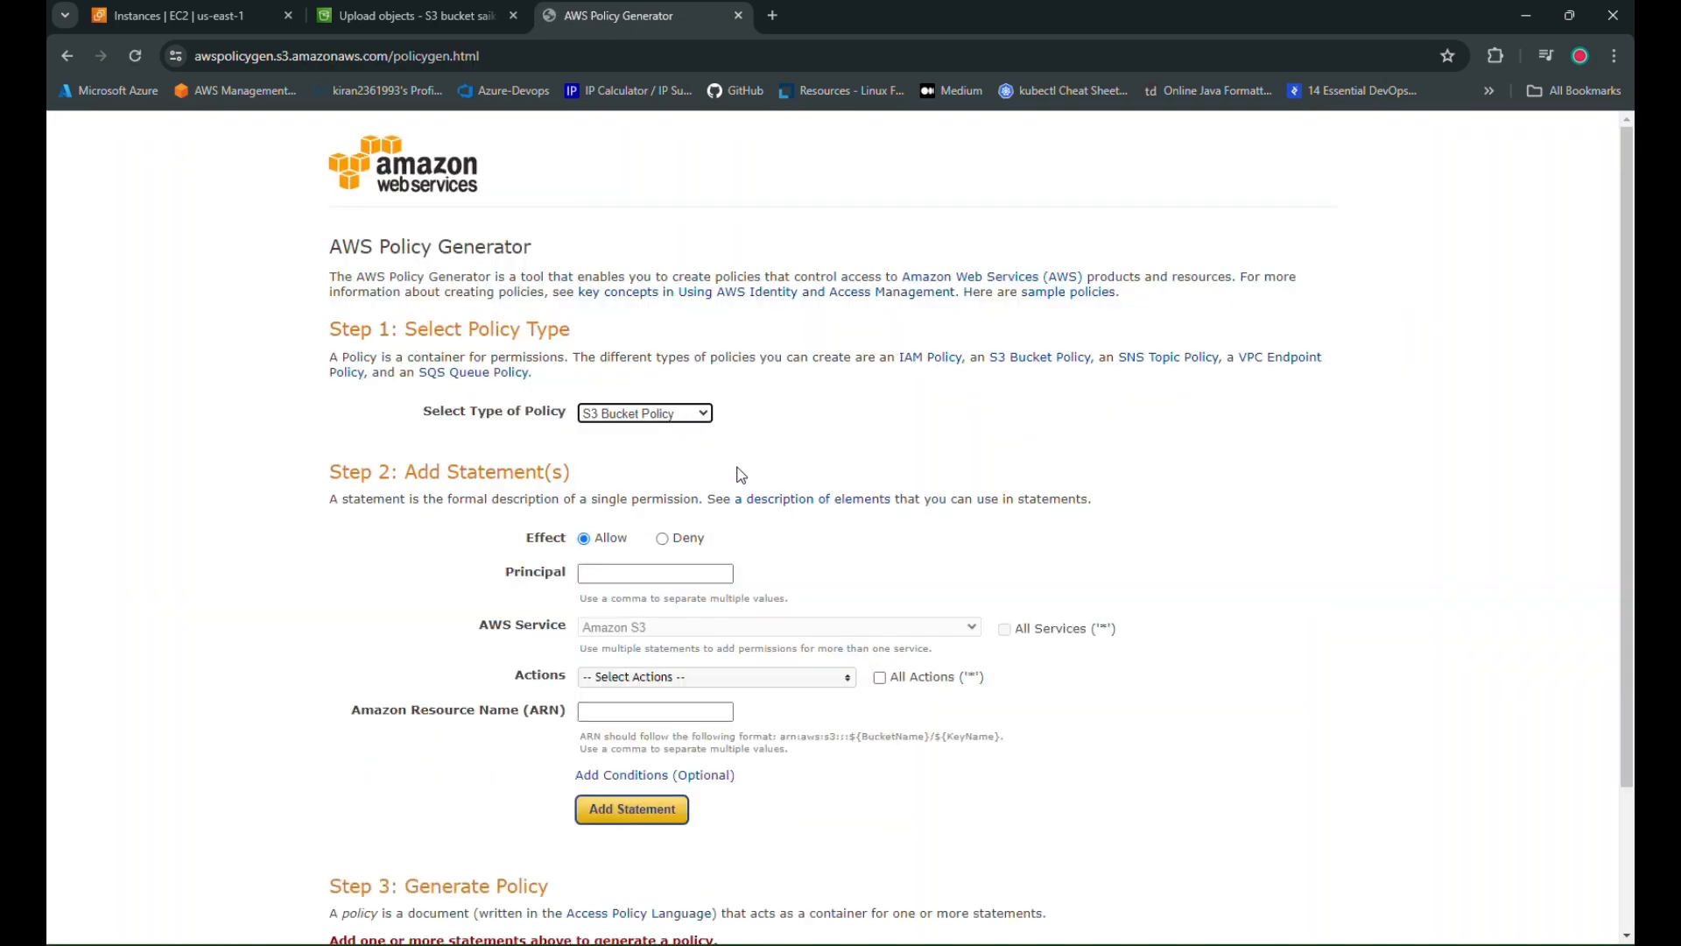
scroll(870, 477, down, 2)
click(622, 394)
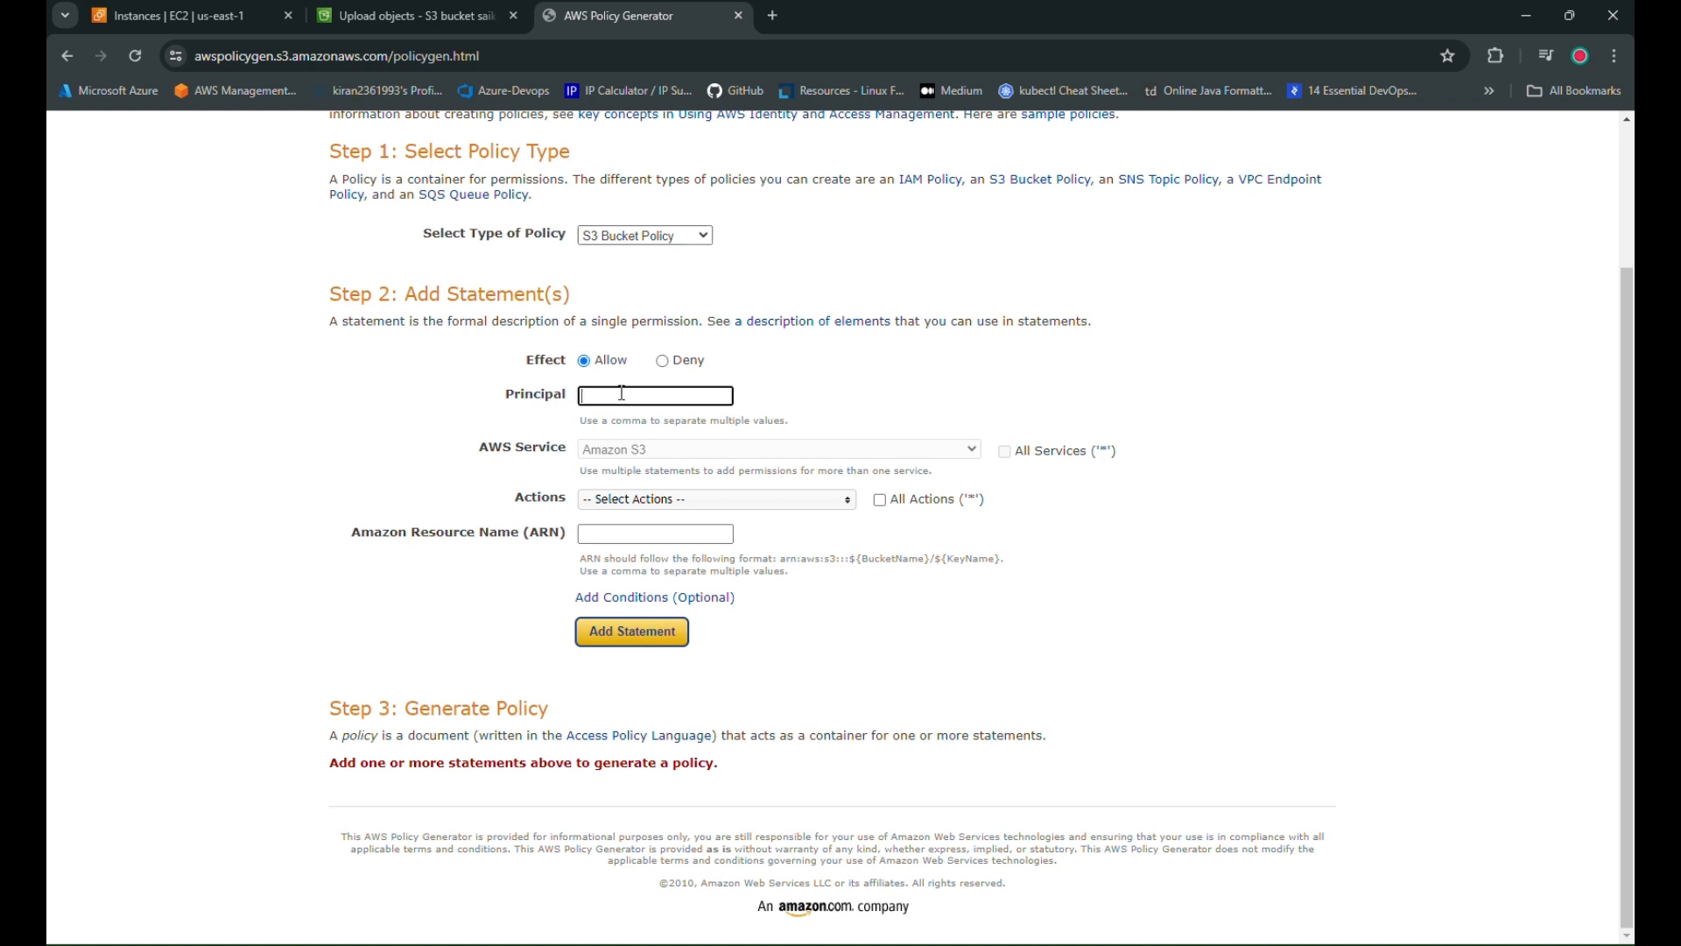
text(*)
key(Return)
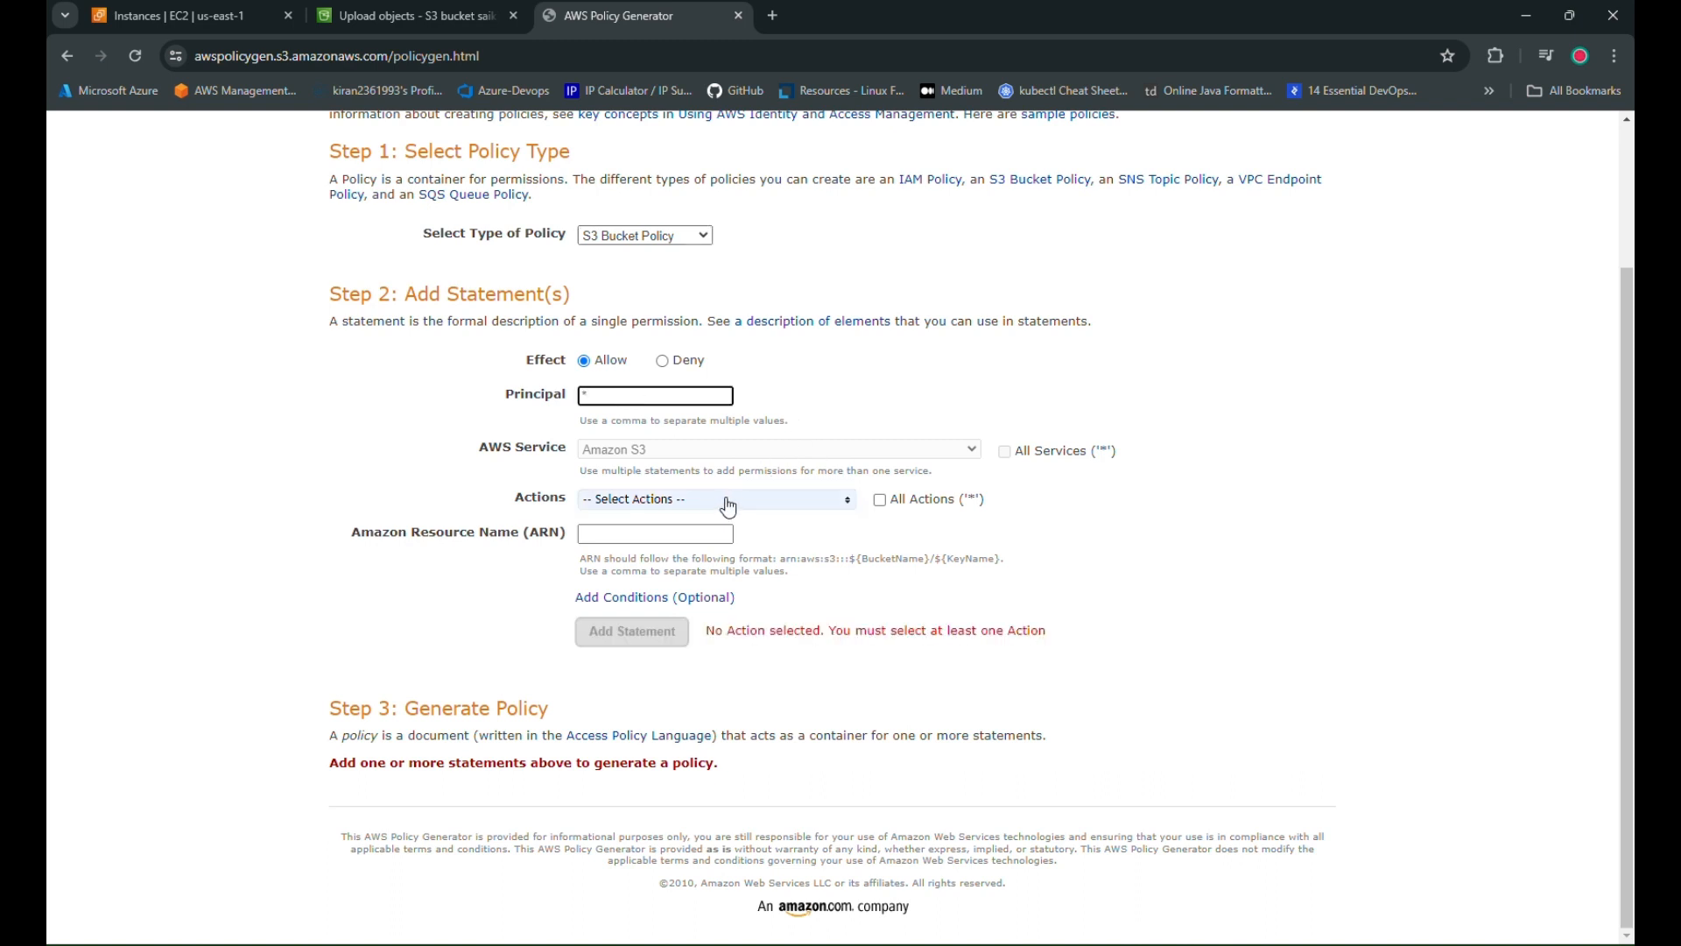
Allow the s3:GetObject action in the policy statement
click(724, 499)
scroll(657, 619, down, 3)
scroll(656, 620, down, 10)
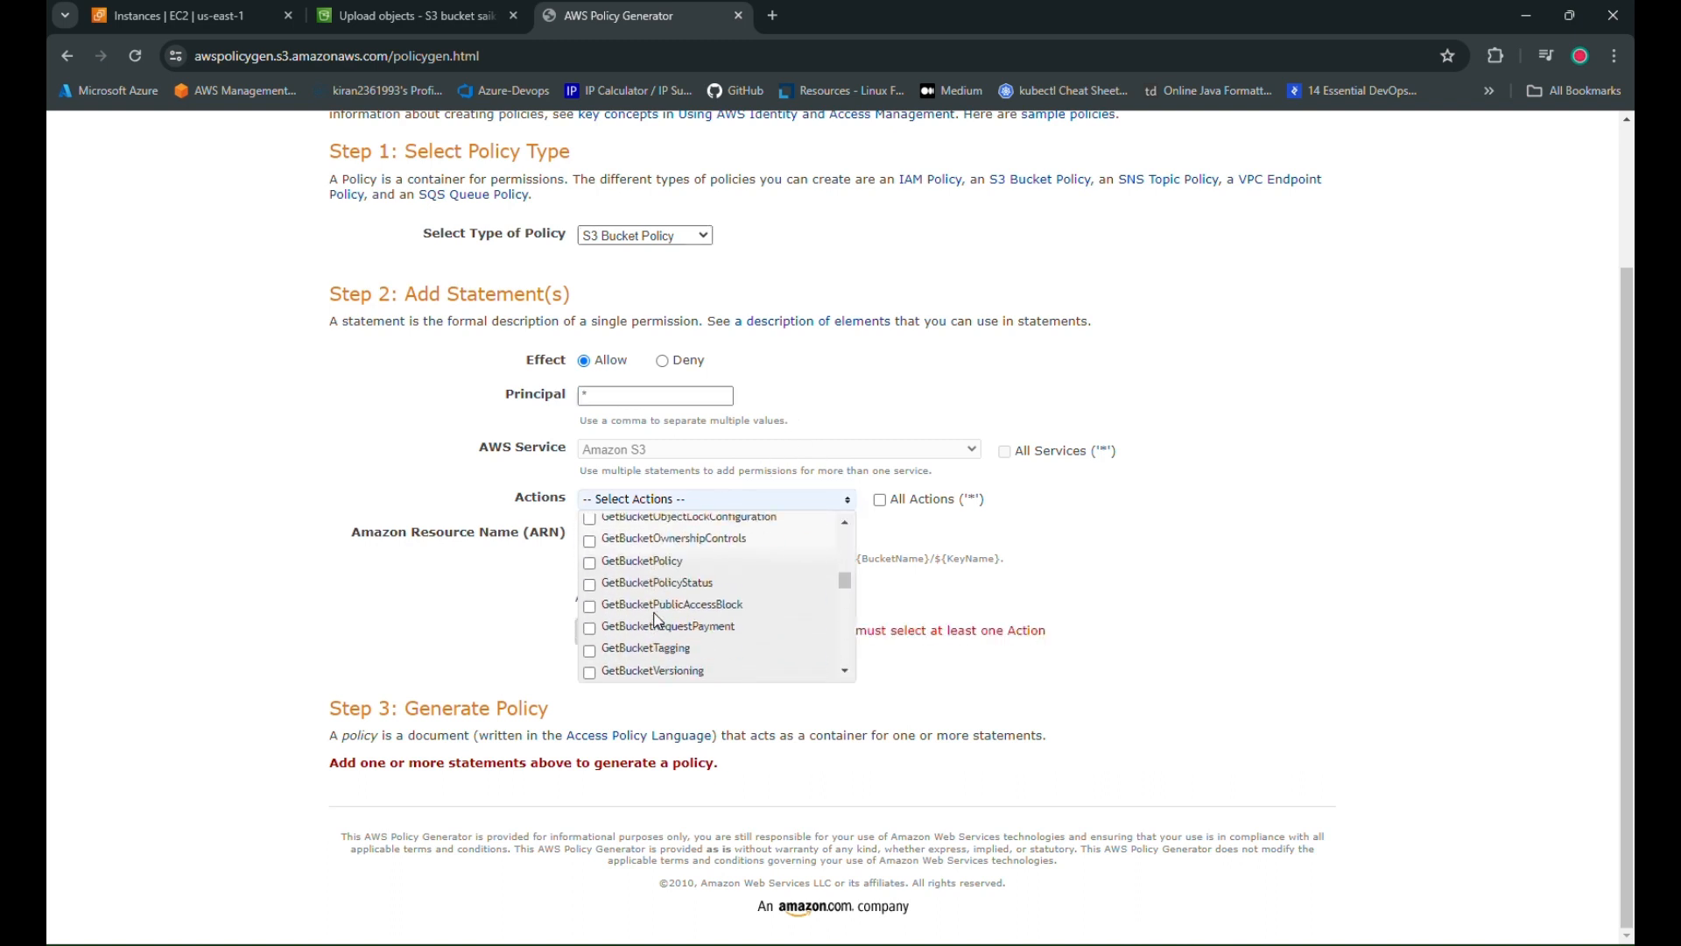
scroll(656, 618, down, 2)
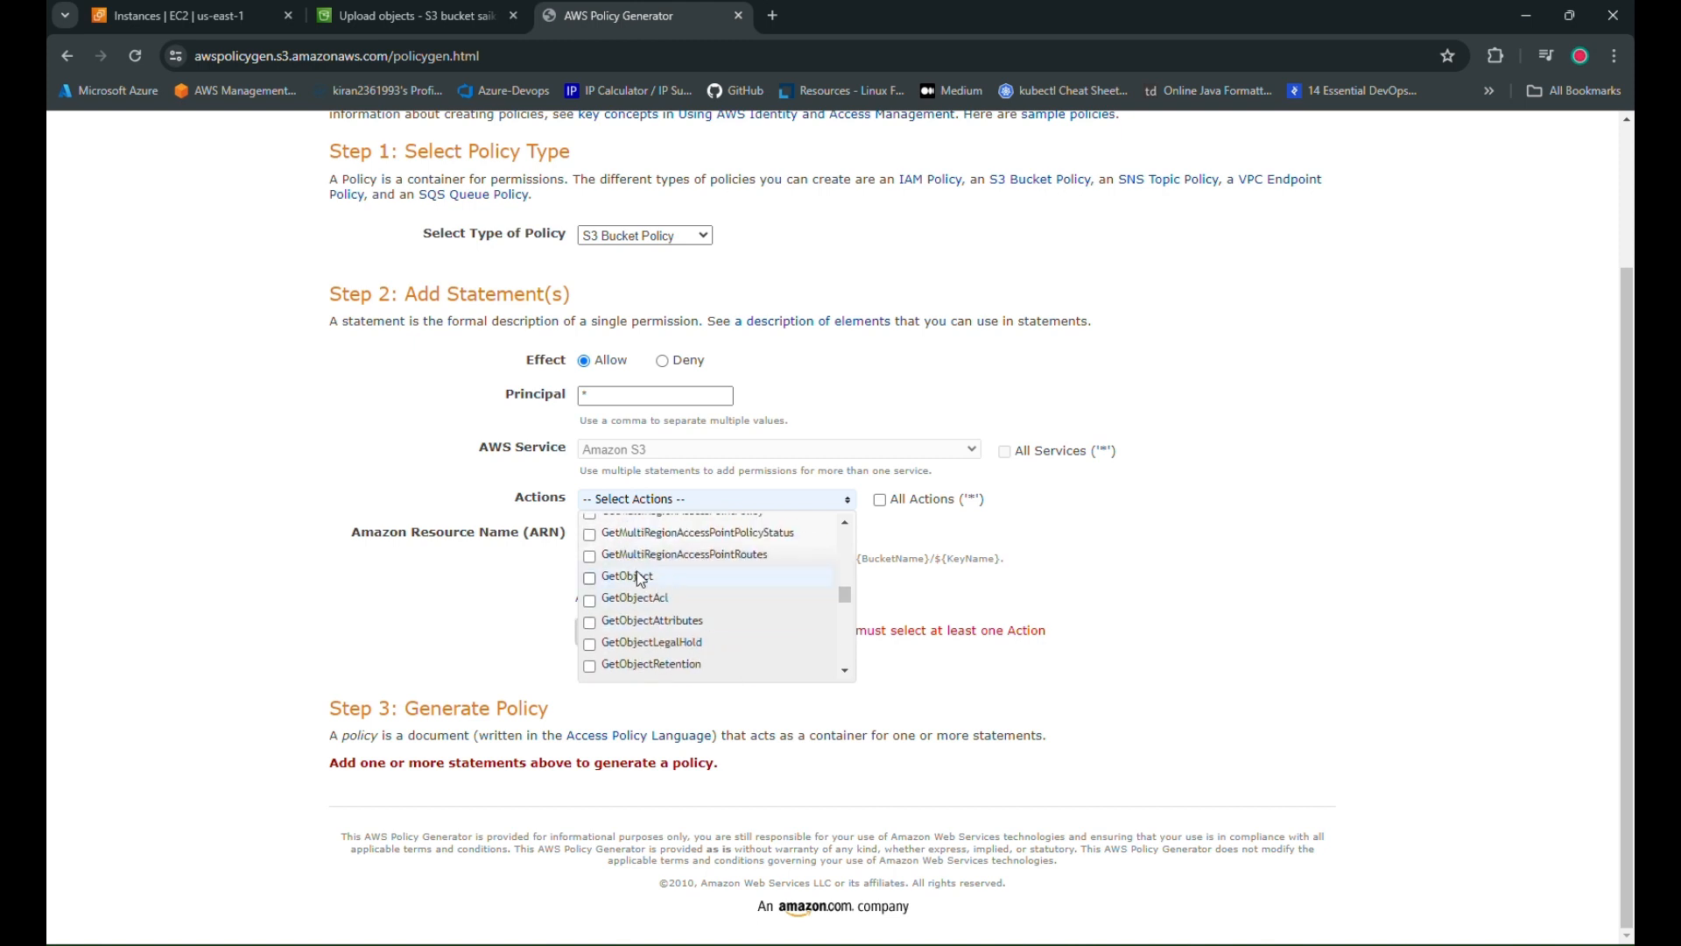
click(590, 577)
click(1304, 577)
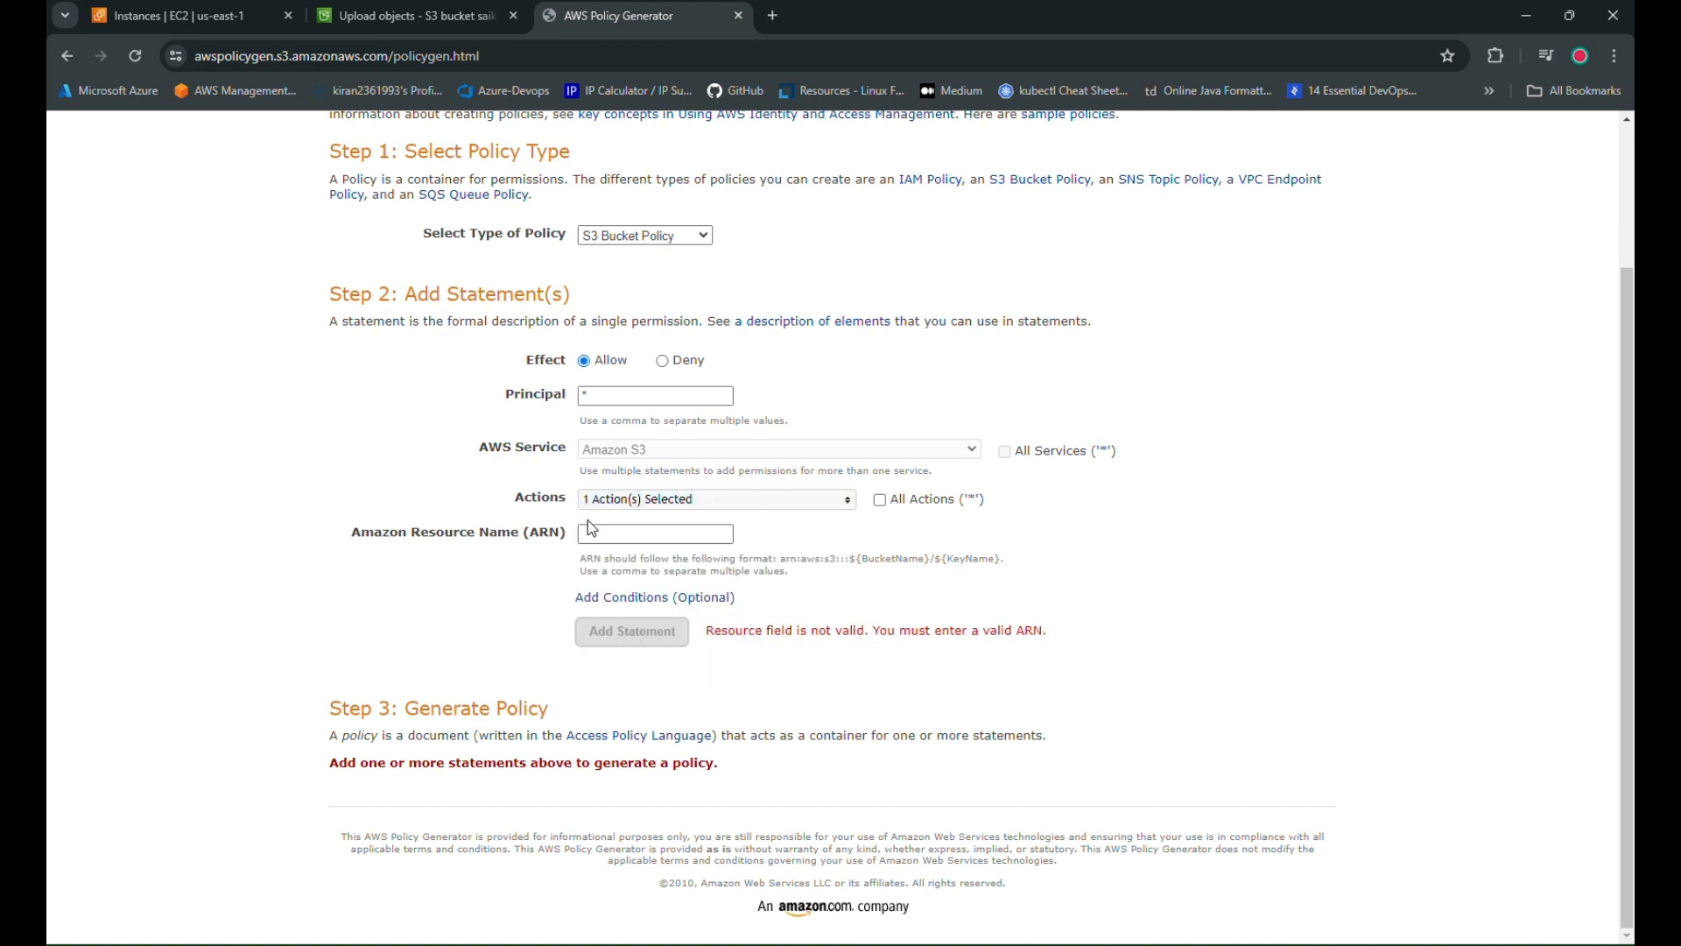
click(612, 533)
Copy the bucket's ARN from its Properties and enter it with /* as the resource
click(385, 16)
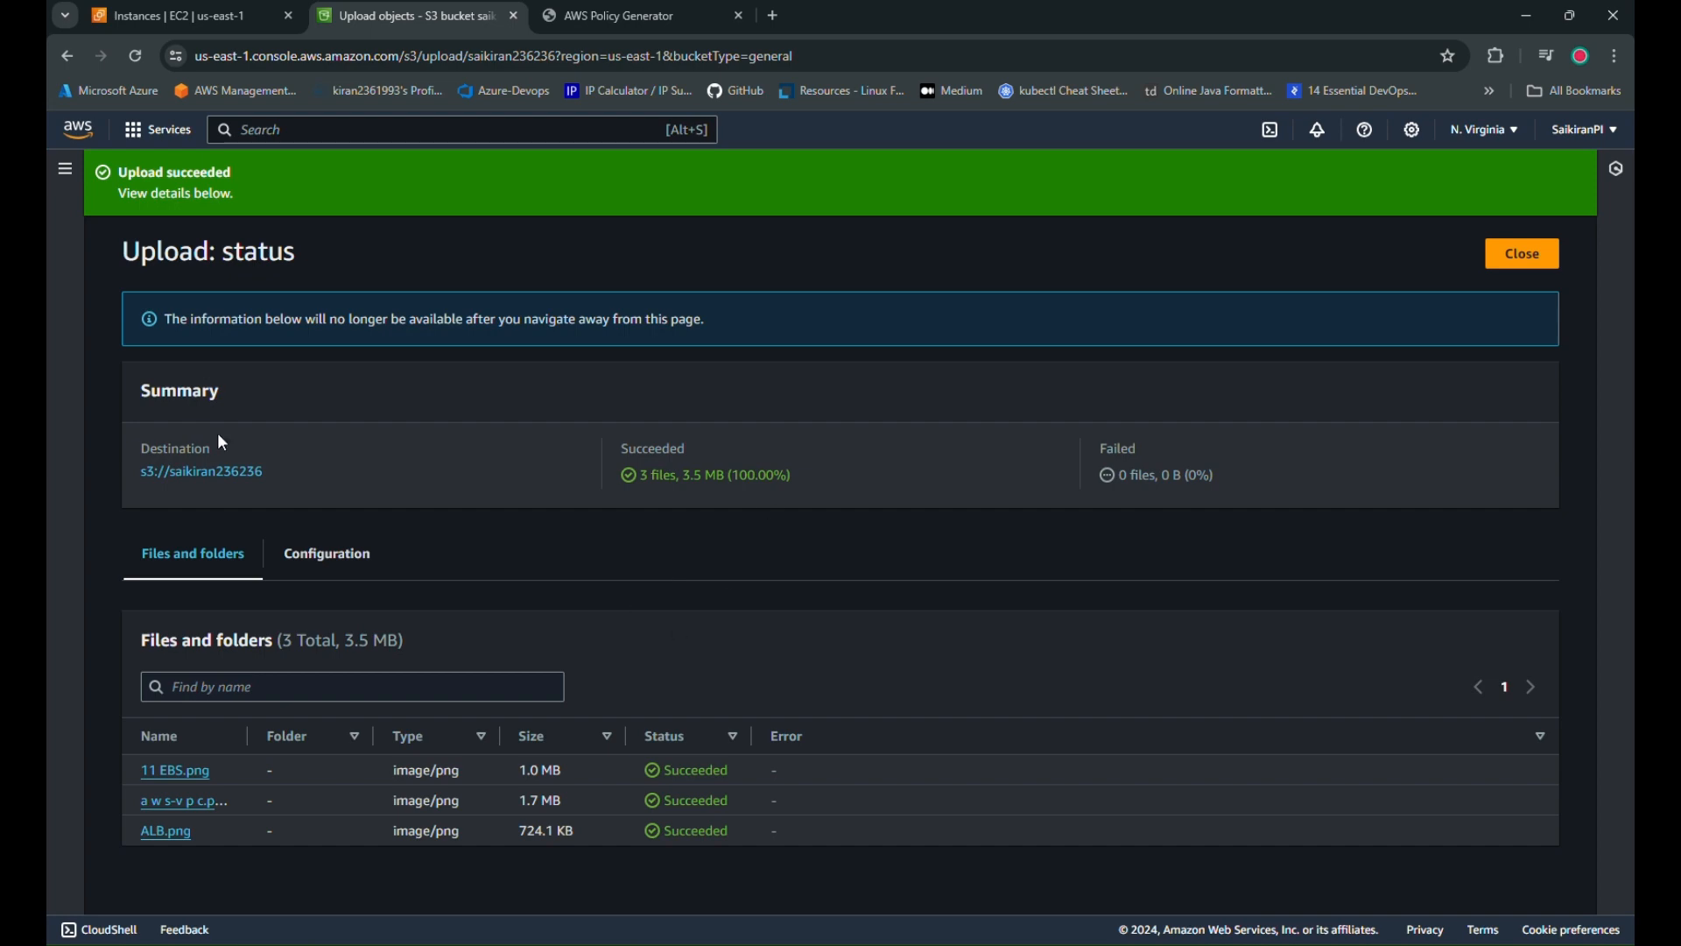
click(188, 473)
click(260, 294)
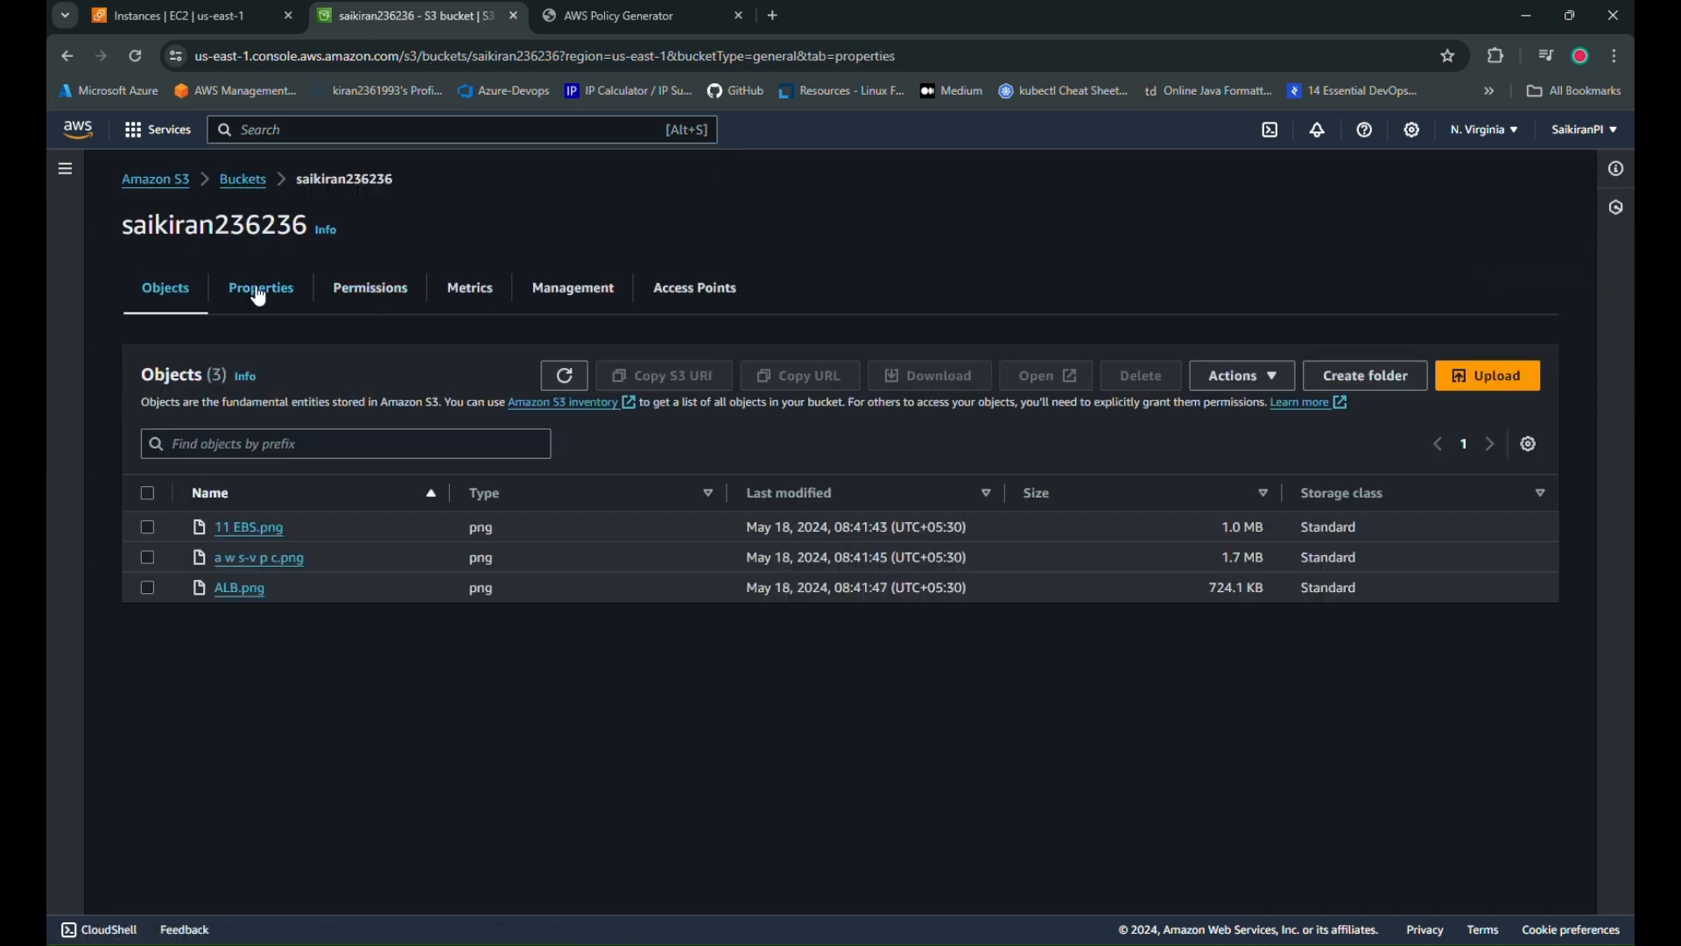
click(610, 448)
click(644, 17)
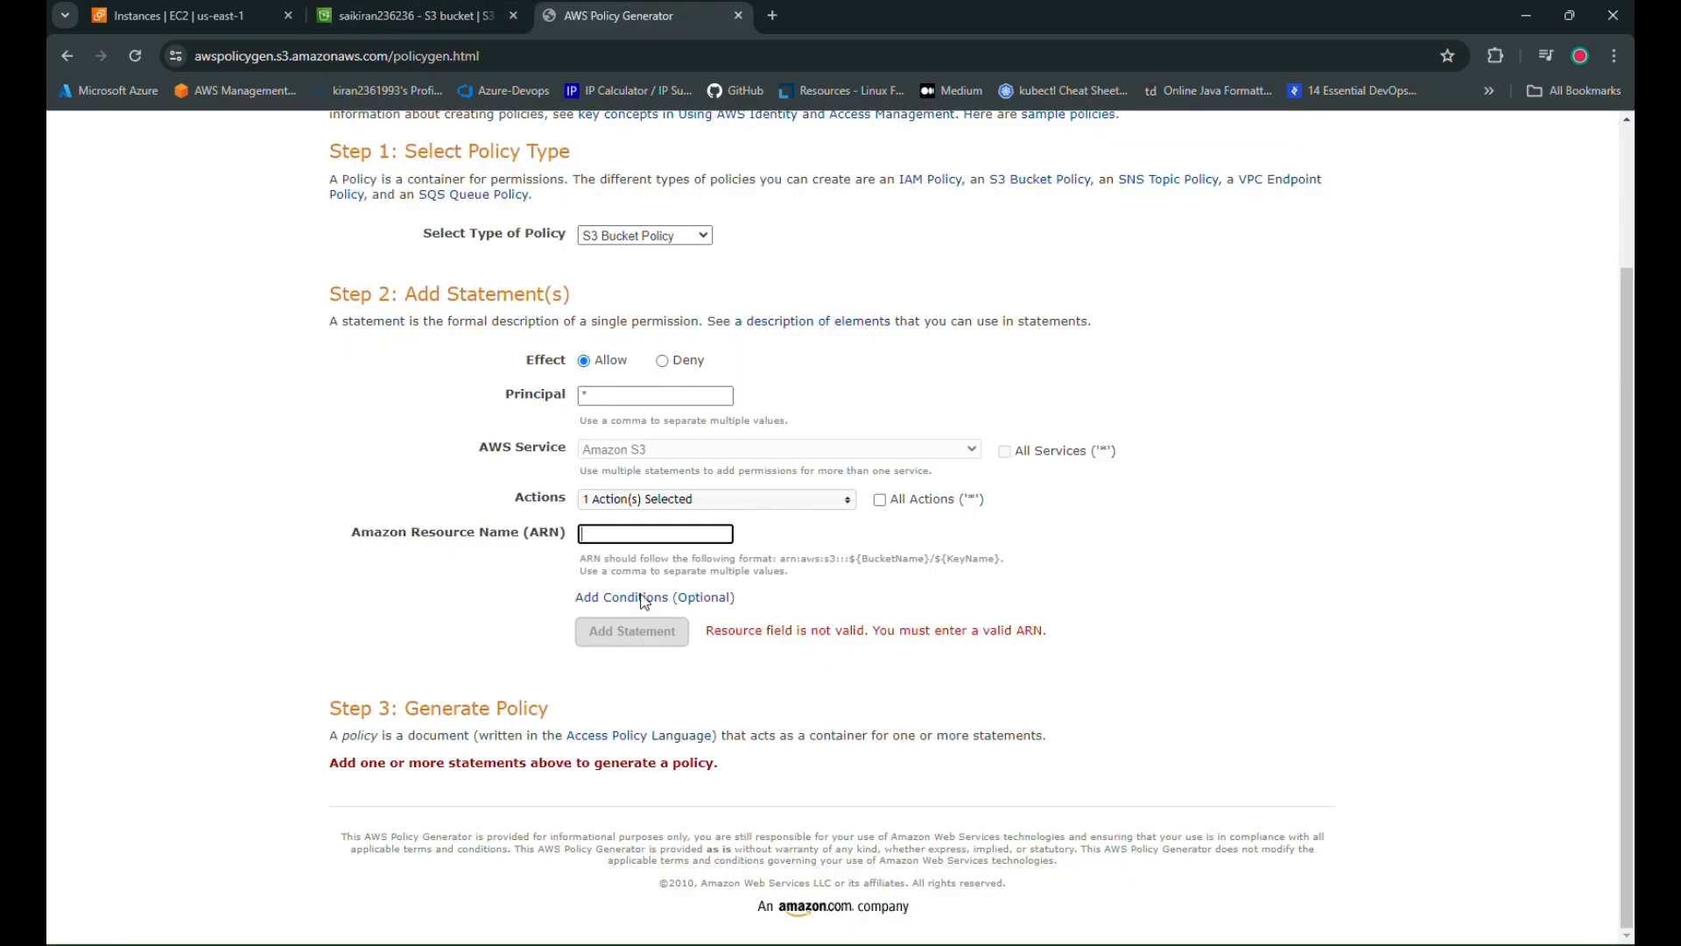
key(ctrl+v)
text(/)
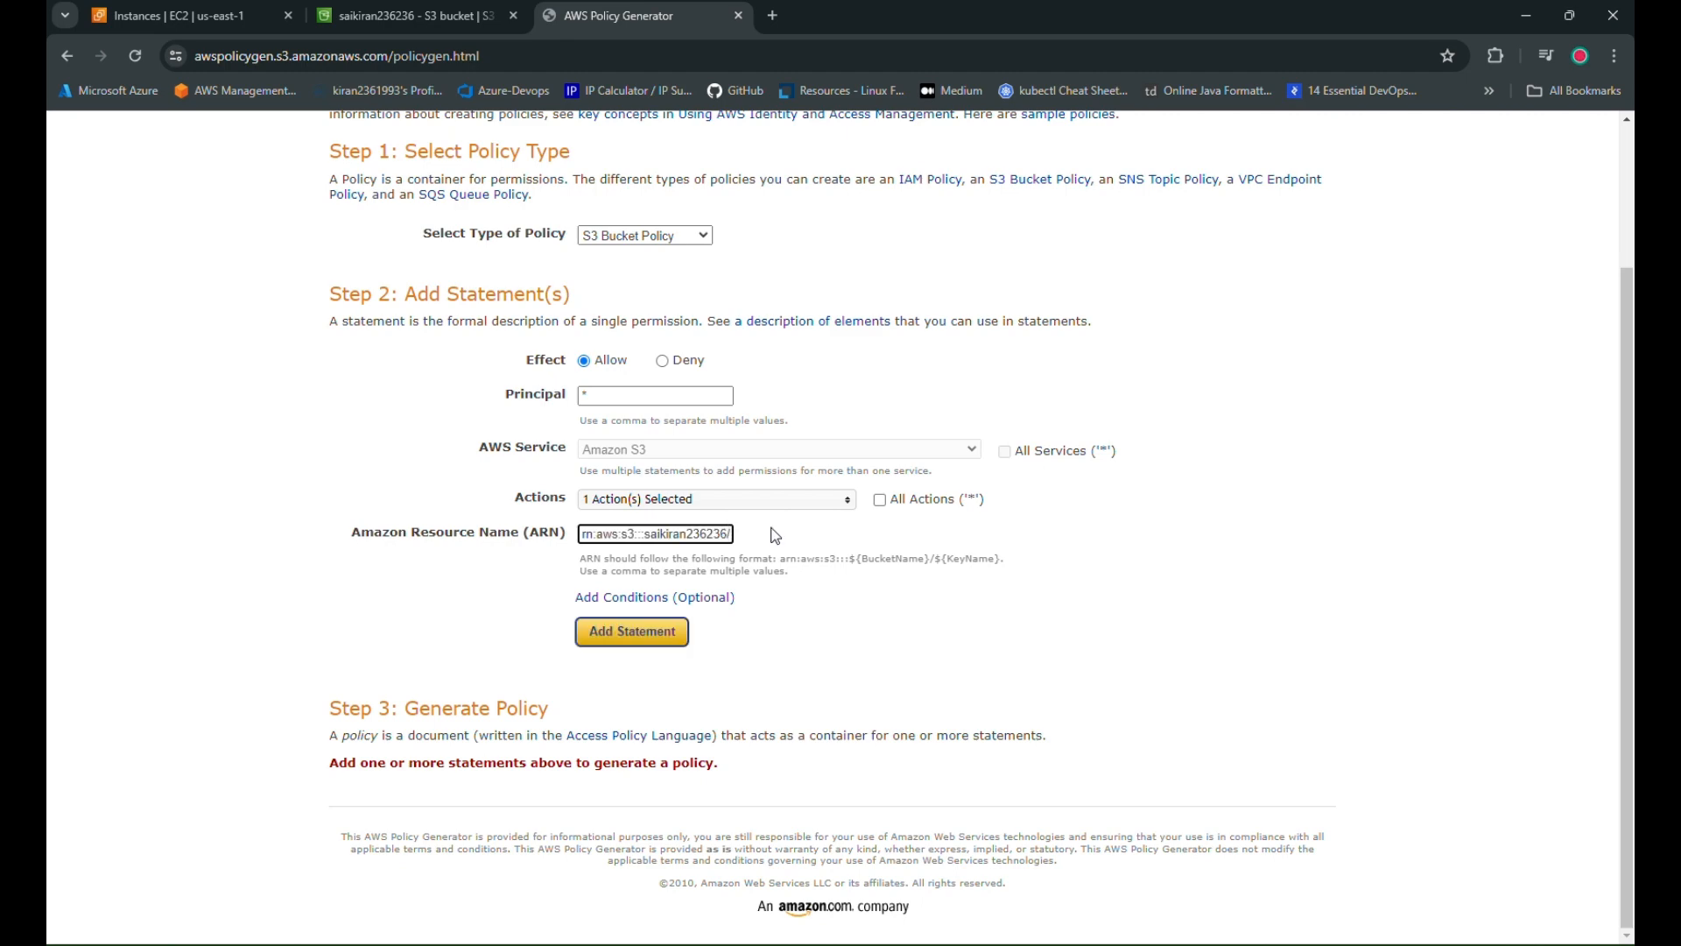
text(*)
Add the statement, generate the policy and select its JSON
click(627, 631)
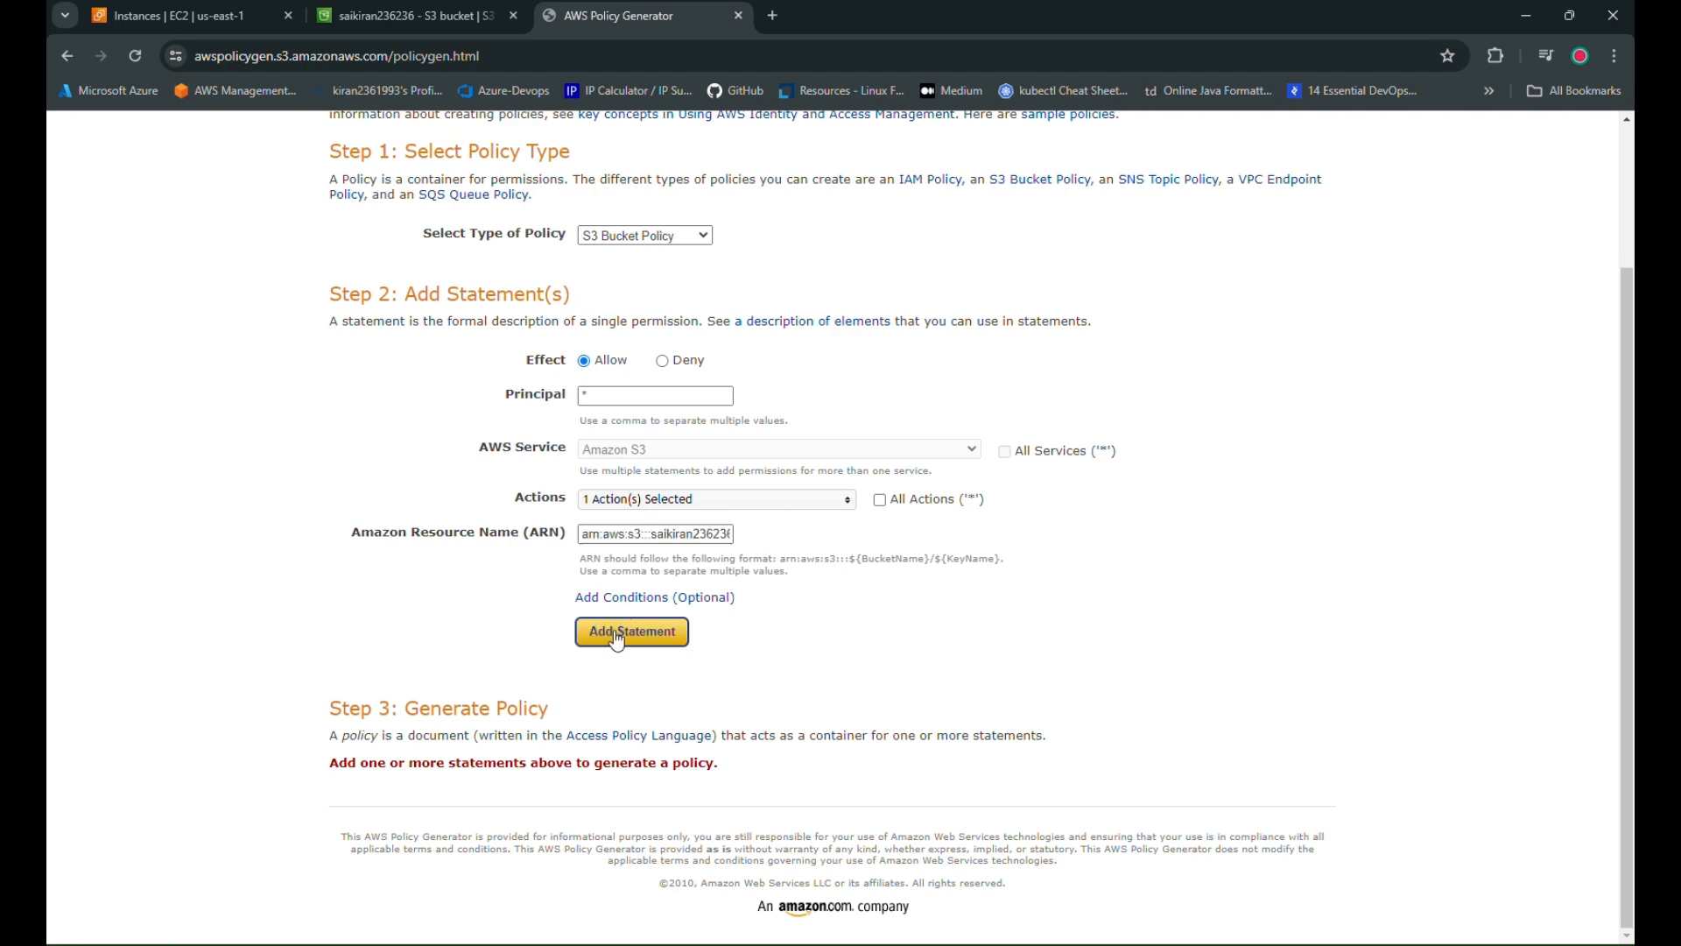
click(658, 742)
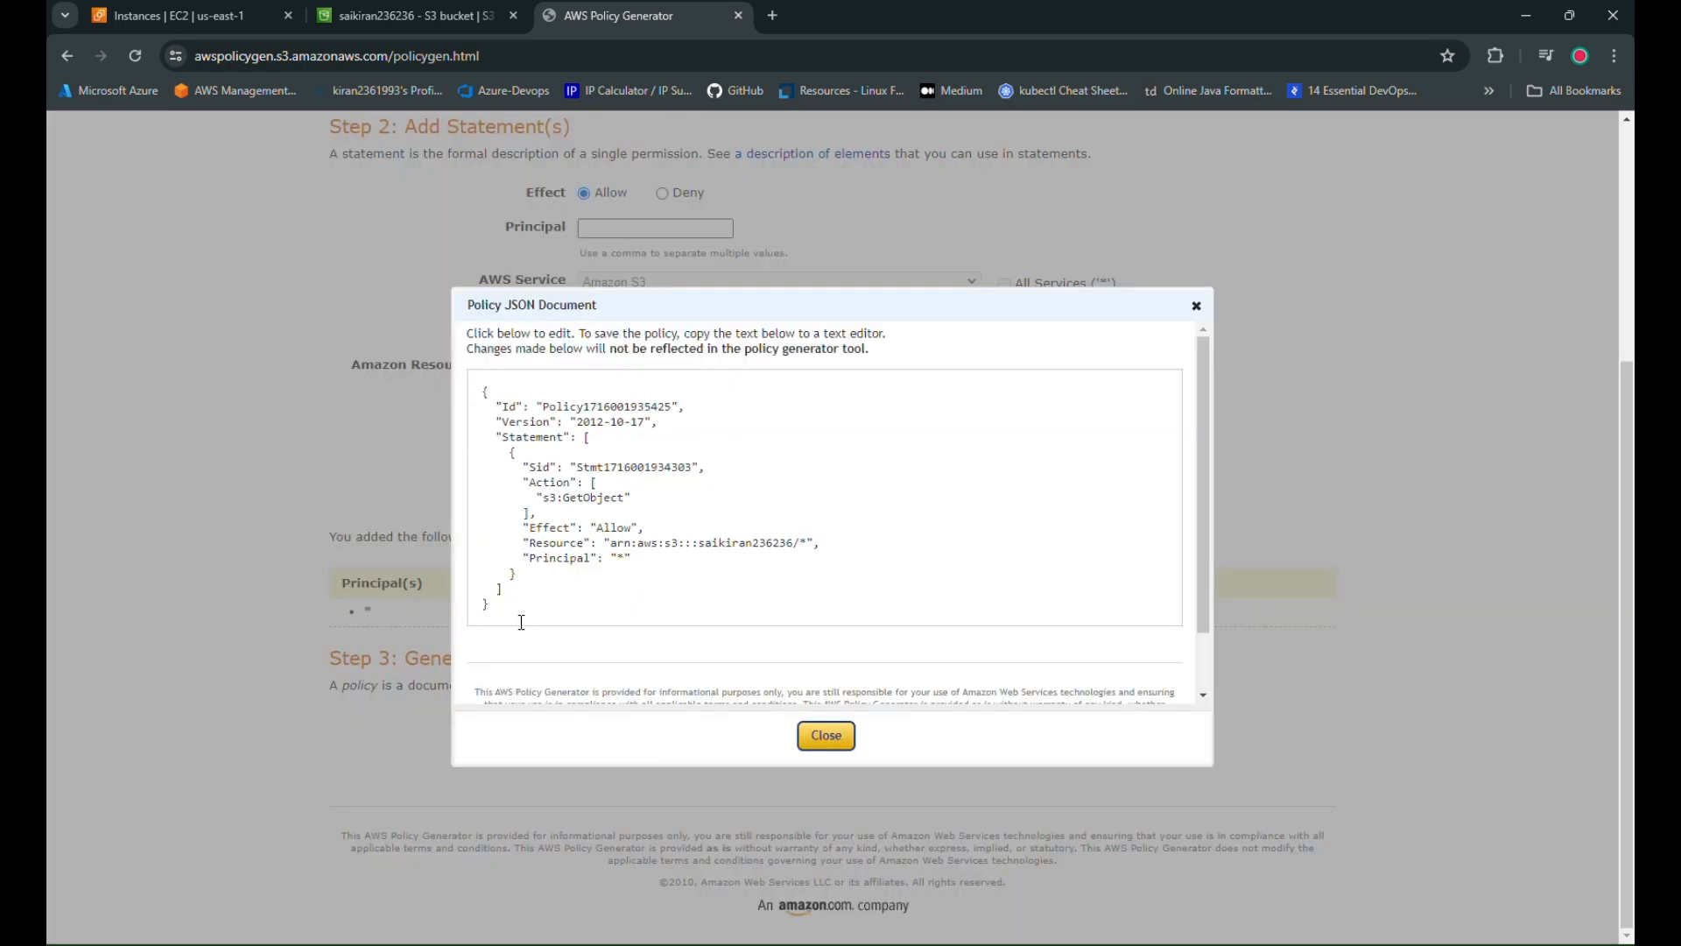
drag(521, 622, 475, 383)
click(364, 19)
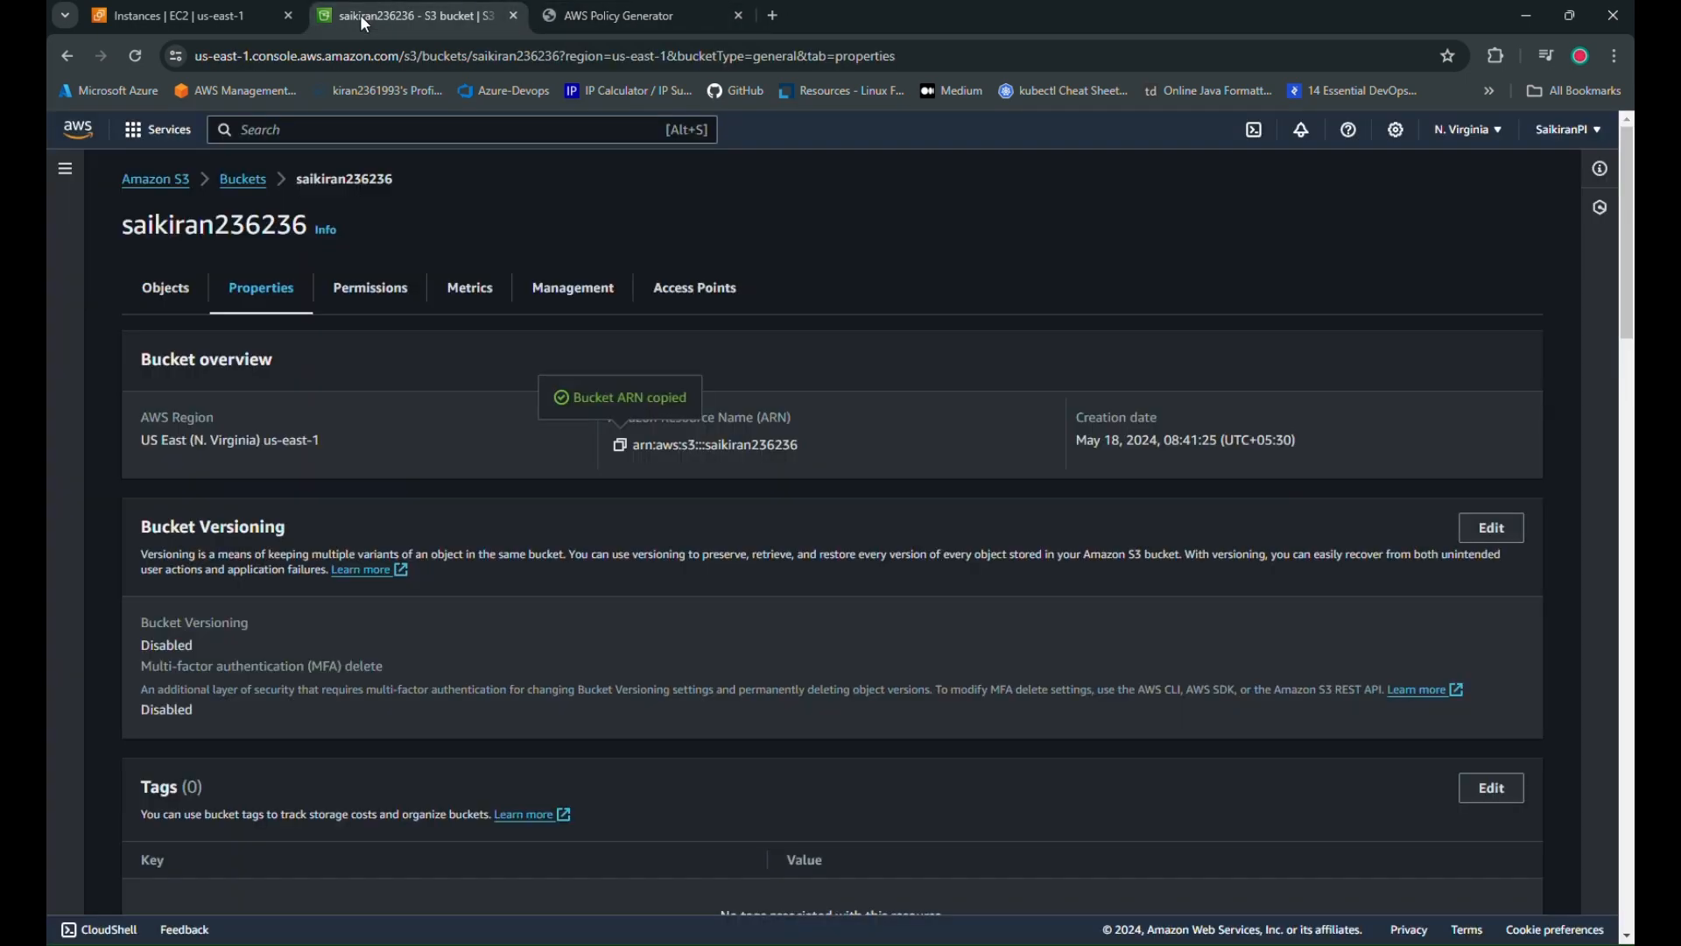
Open 11 EBS.png's Object URL in a new tab and see it returns Access Denied
click(383, 292)
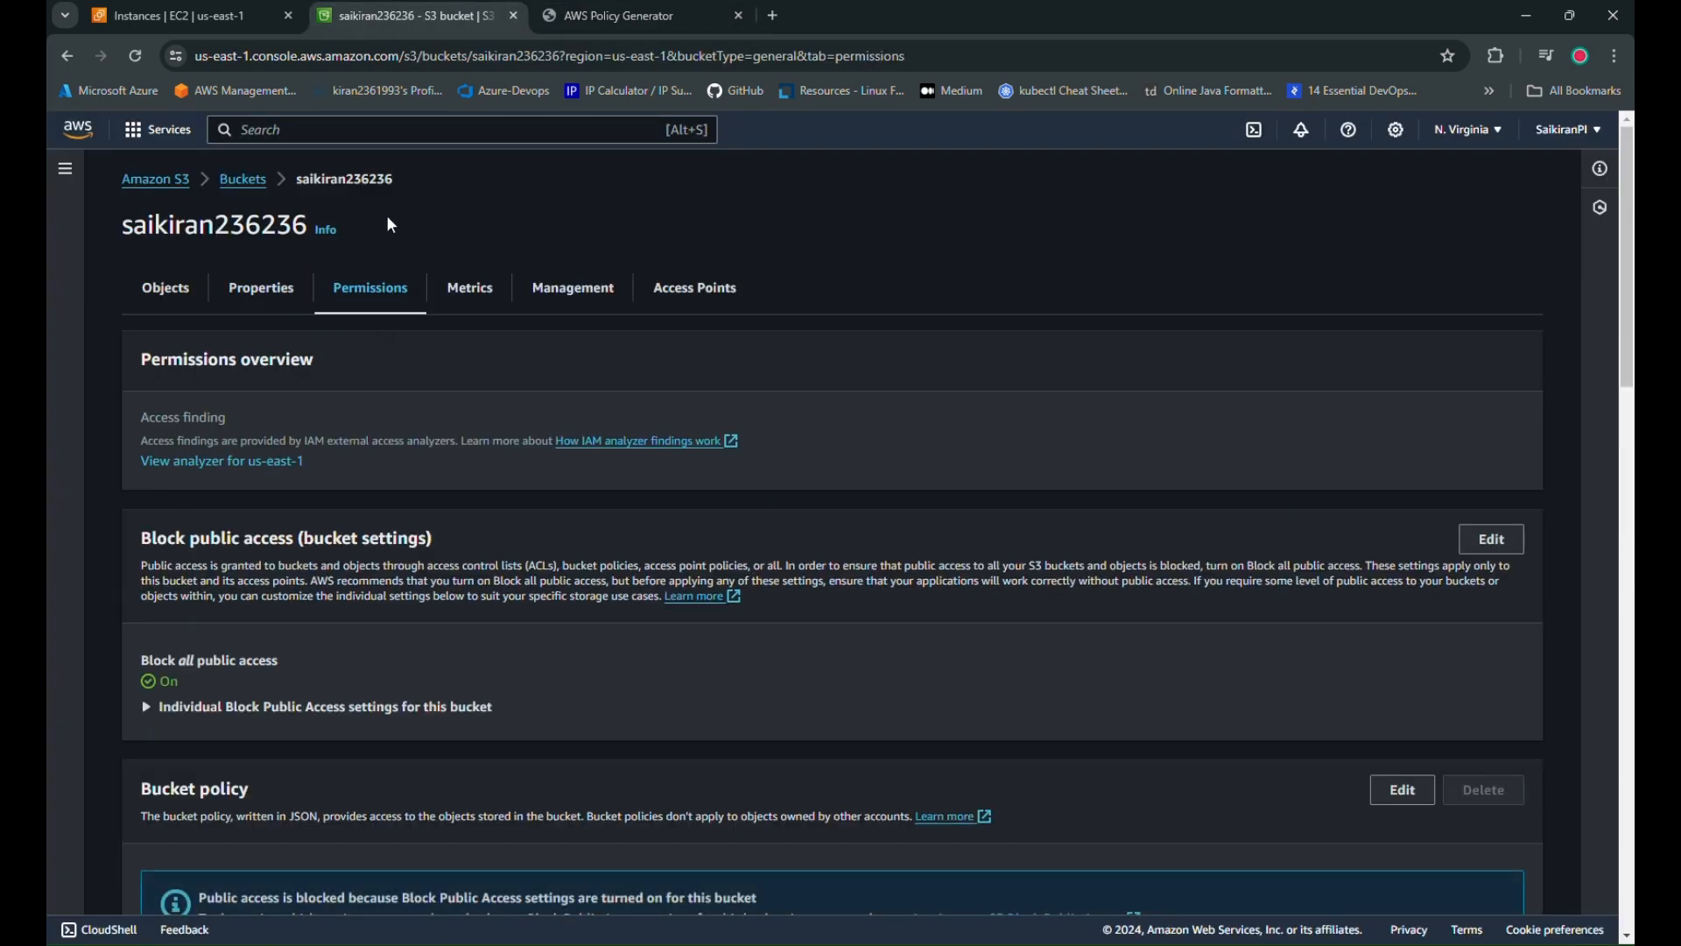
scroll(555, 619, down, 4)
scroll(424, 300, up, 3)
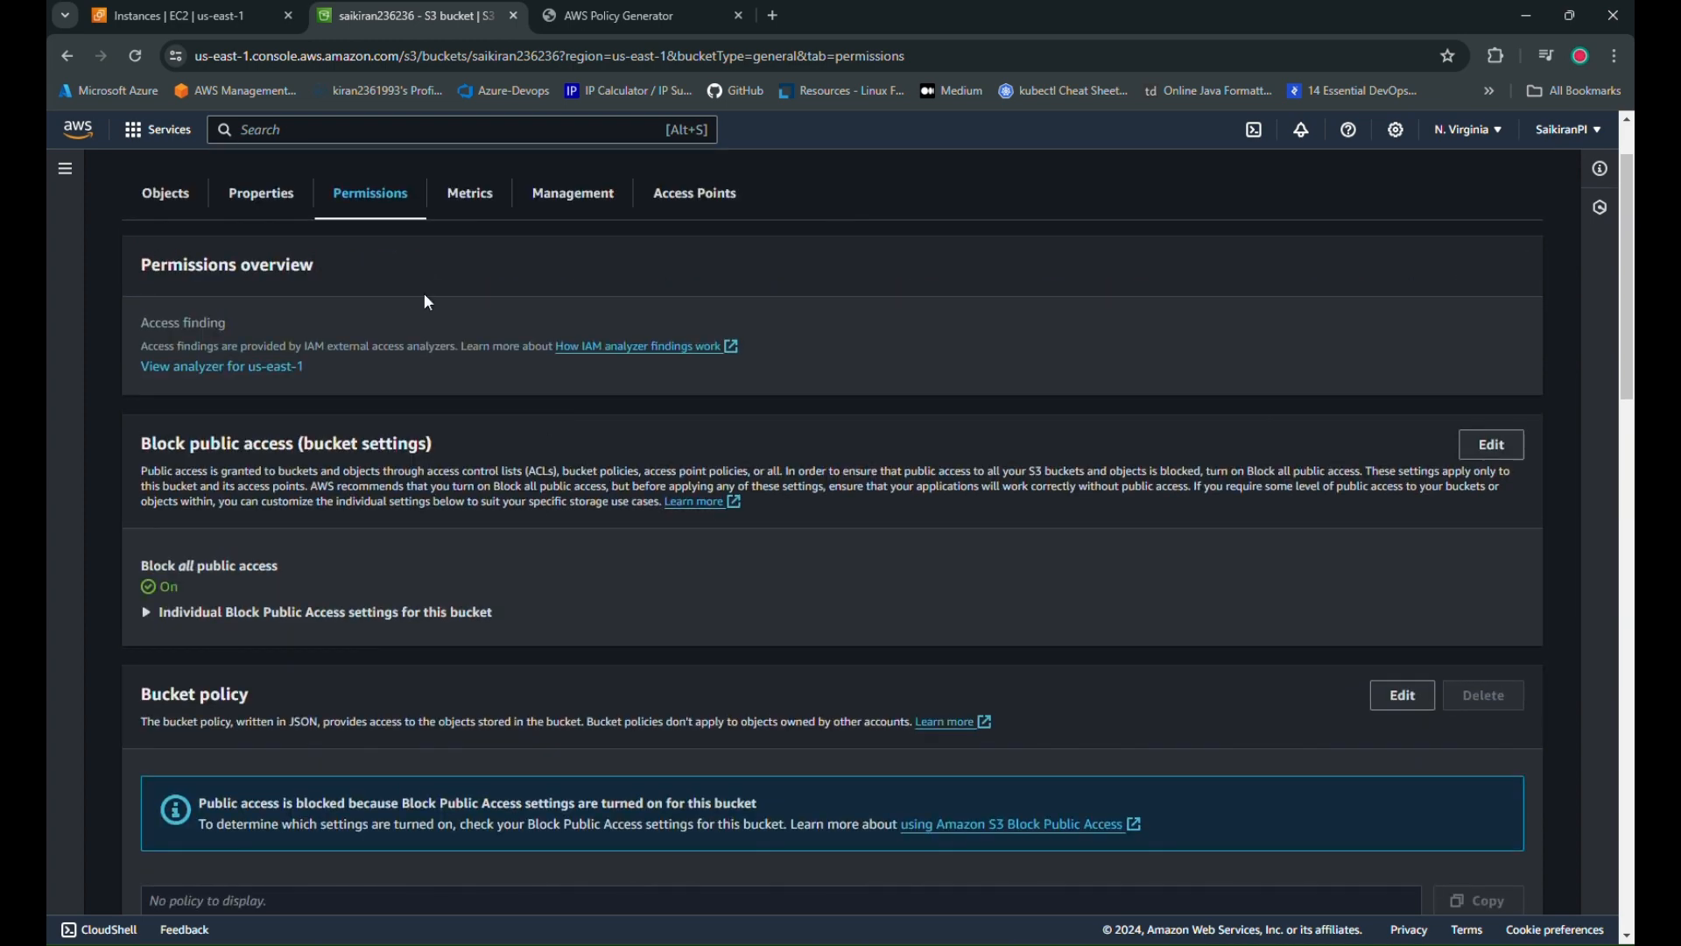
click(151, 204)
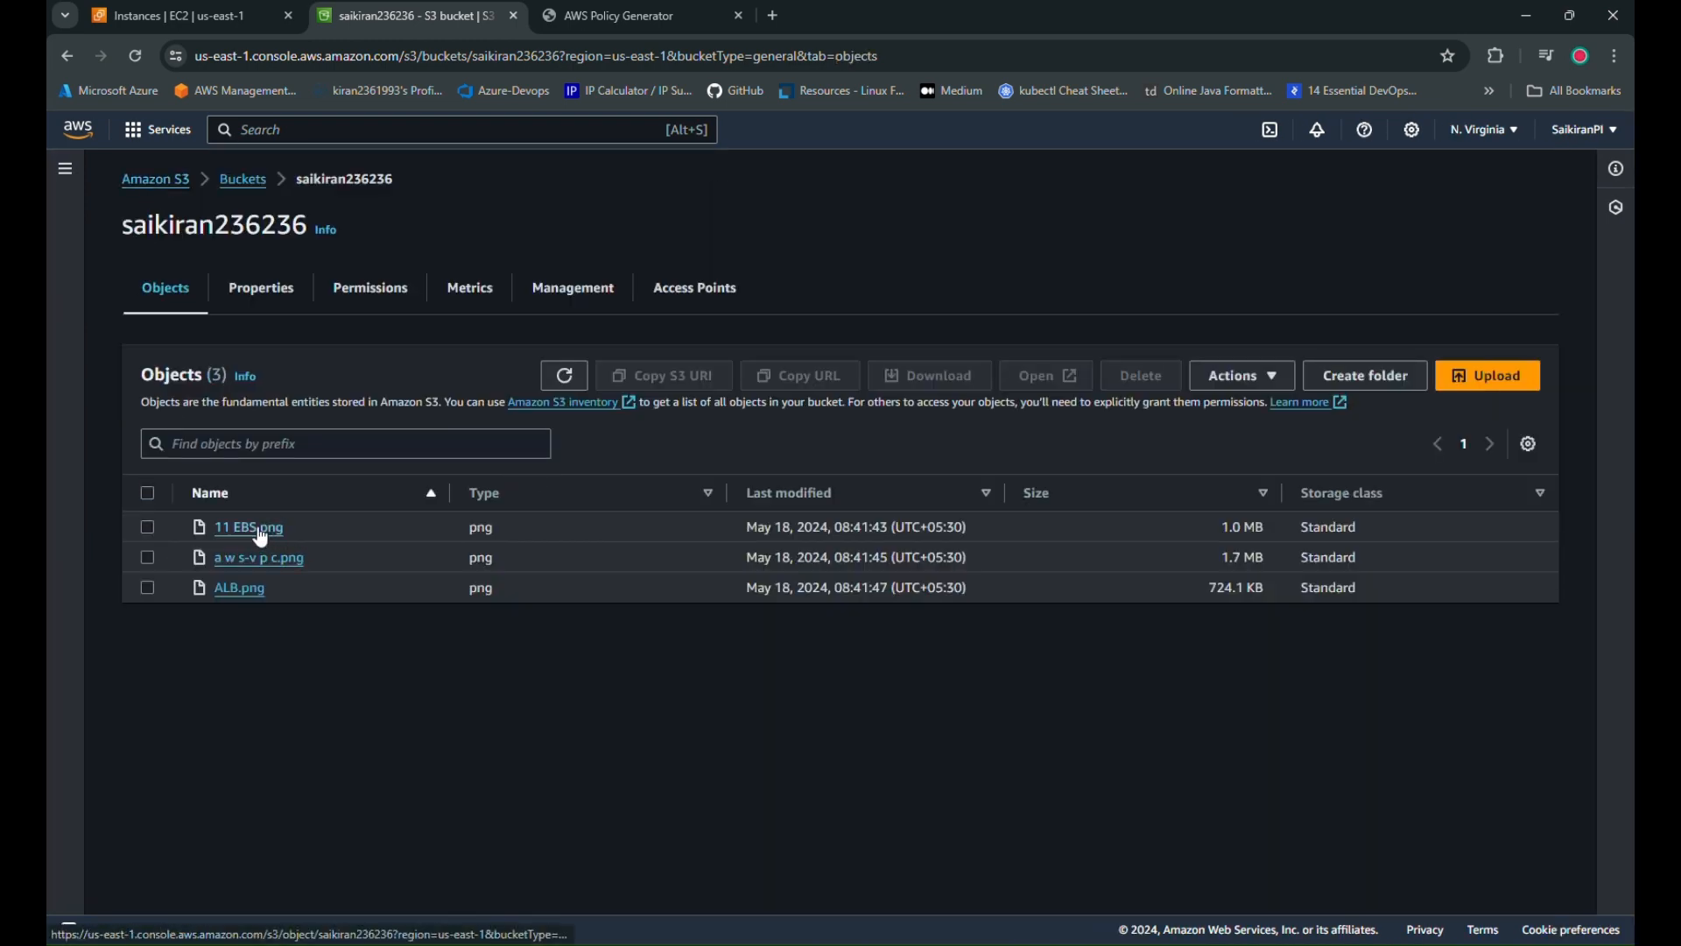
click(258, 528)
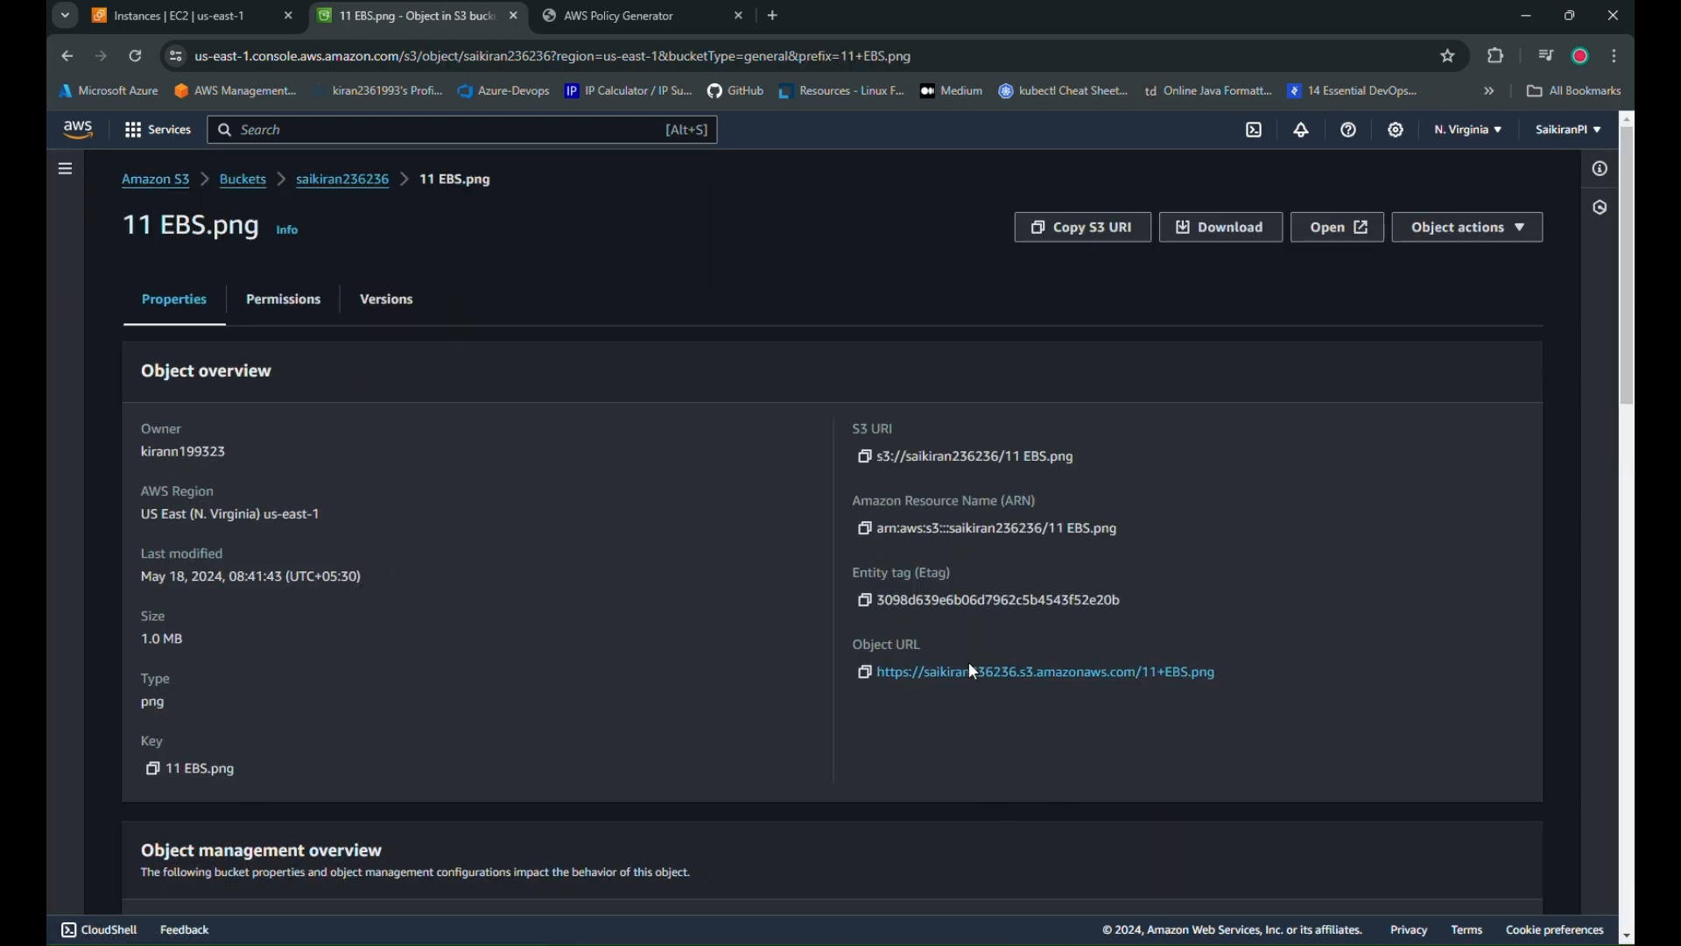
middle_click(961, 689)
click(618, 14)
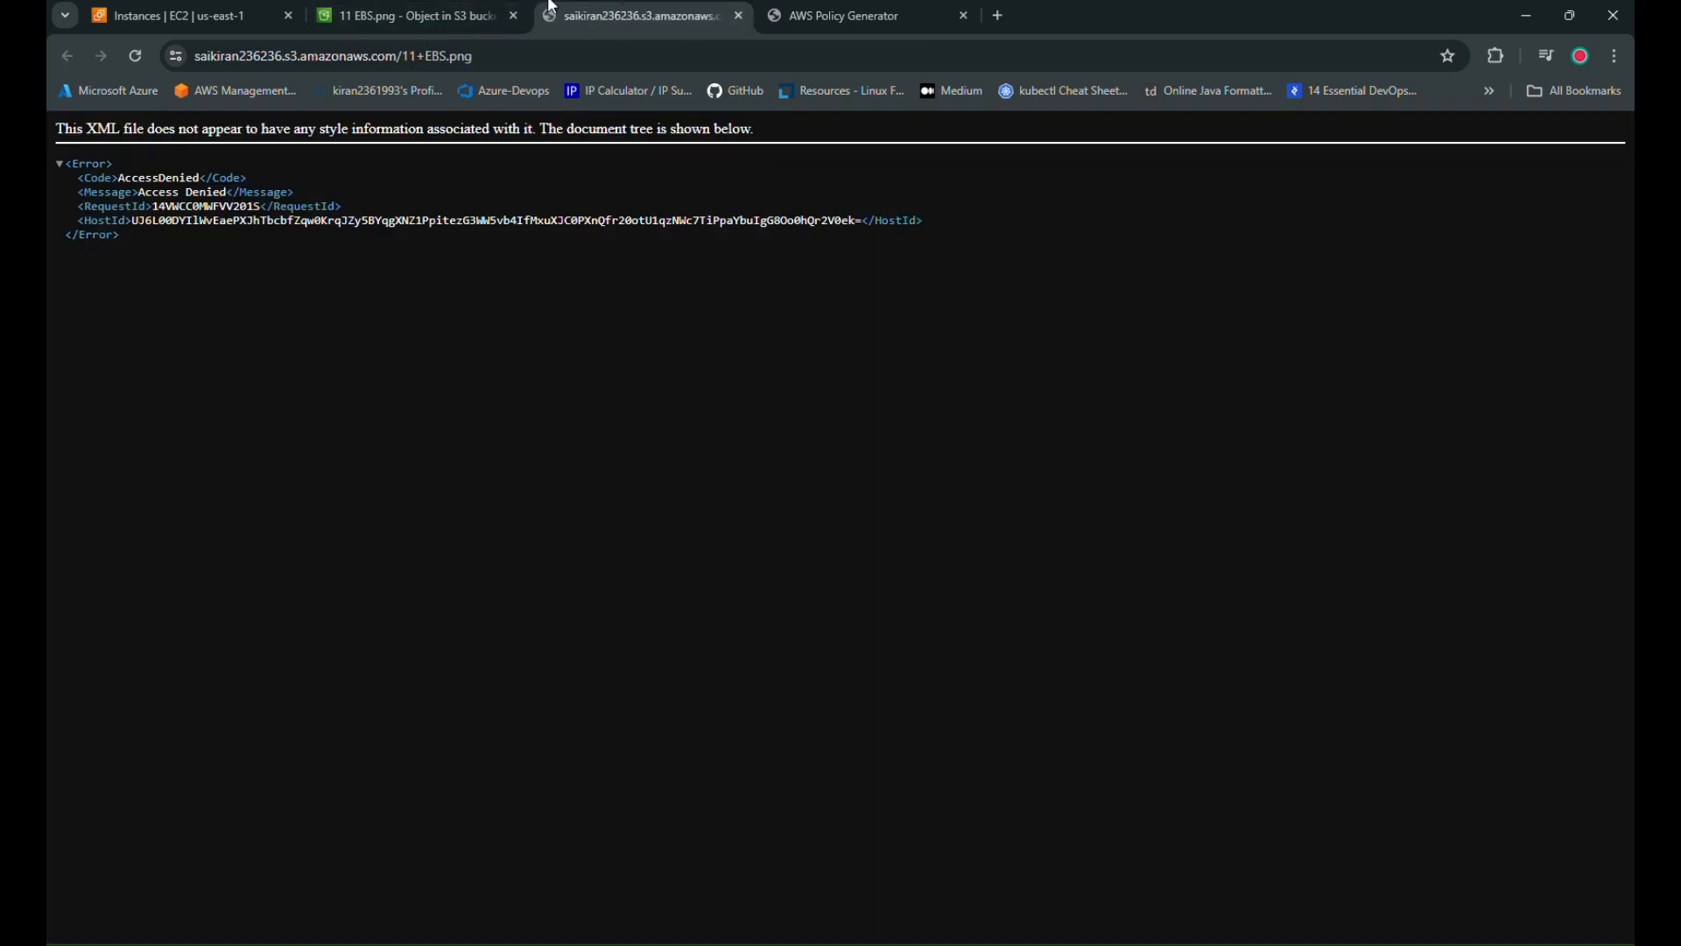
Return to the bucket's Permissions tab, where Block all public access shows On
click(473, 14)
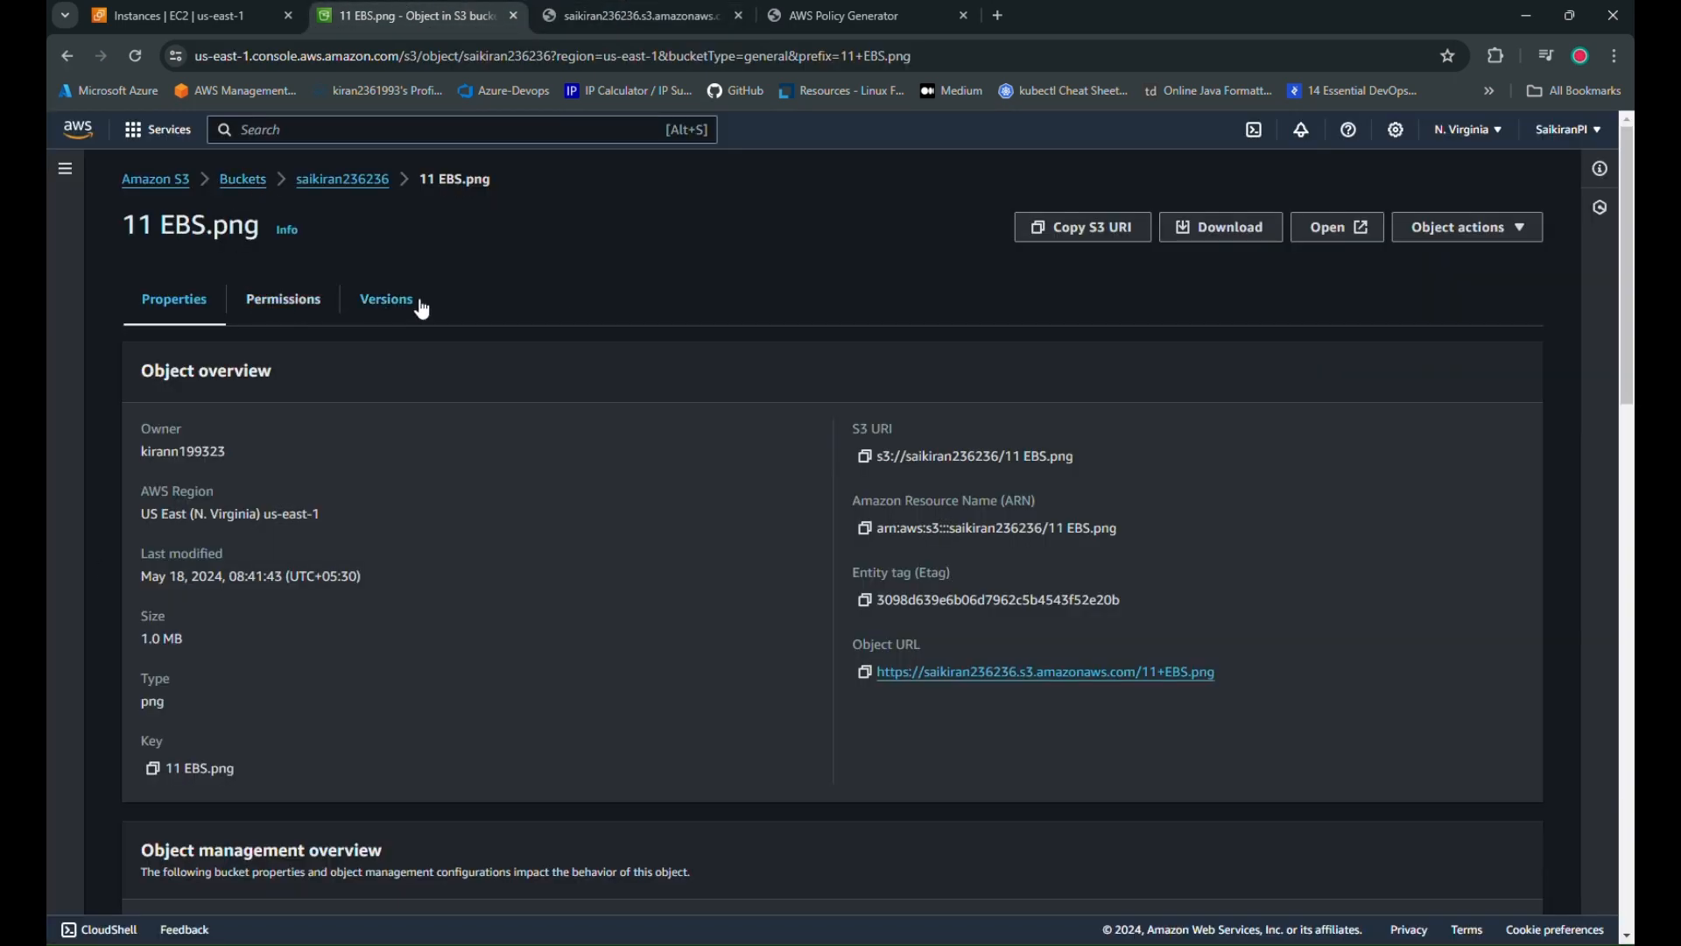
click(325, 301)
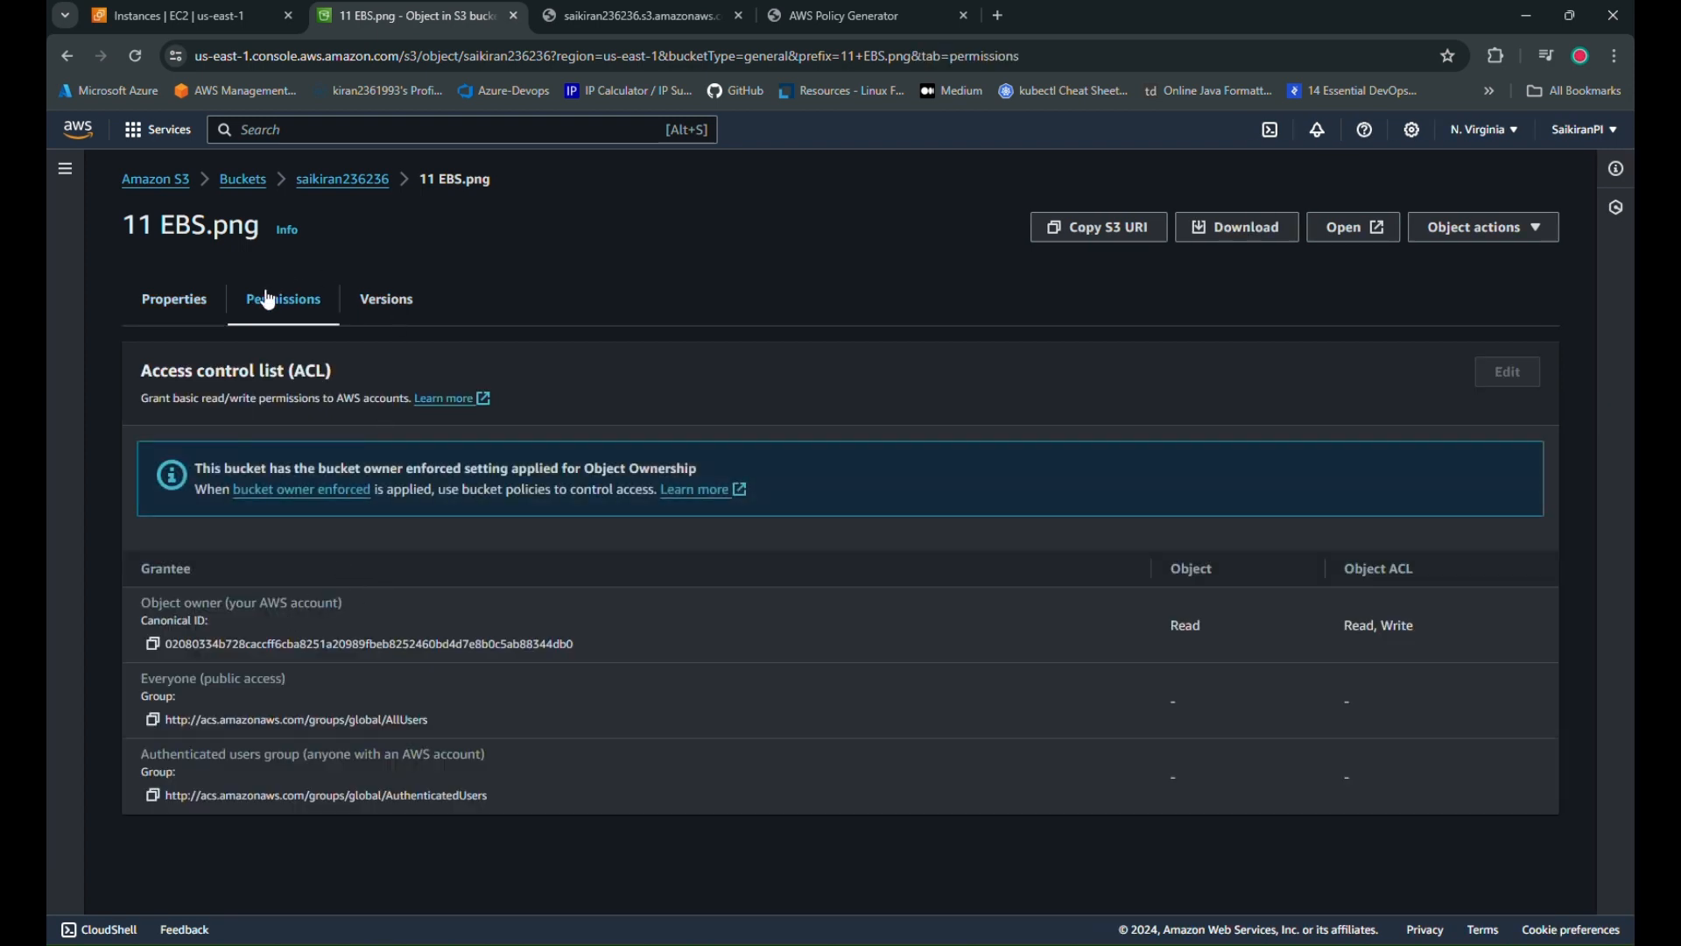
click(174, 299)
click(337, 181)
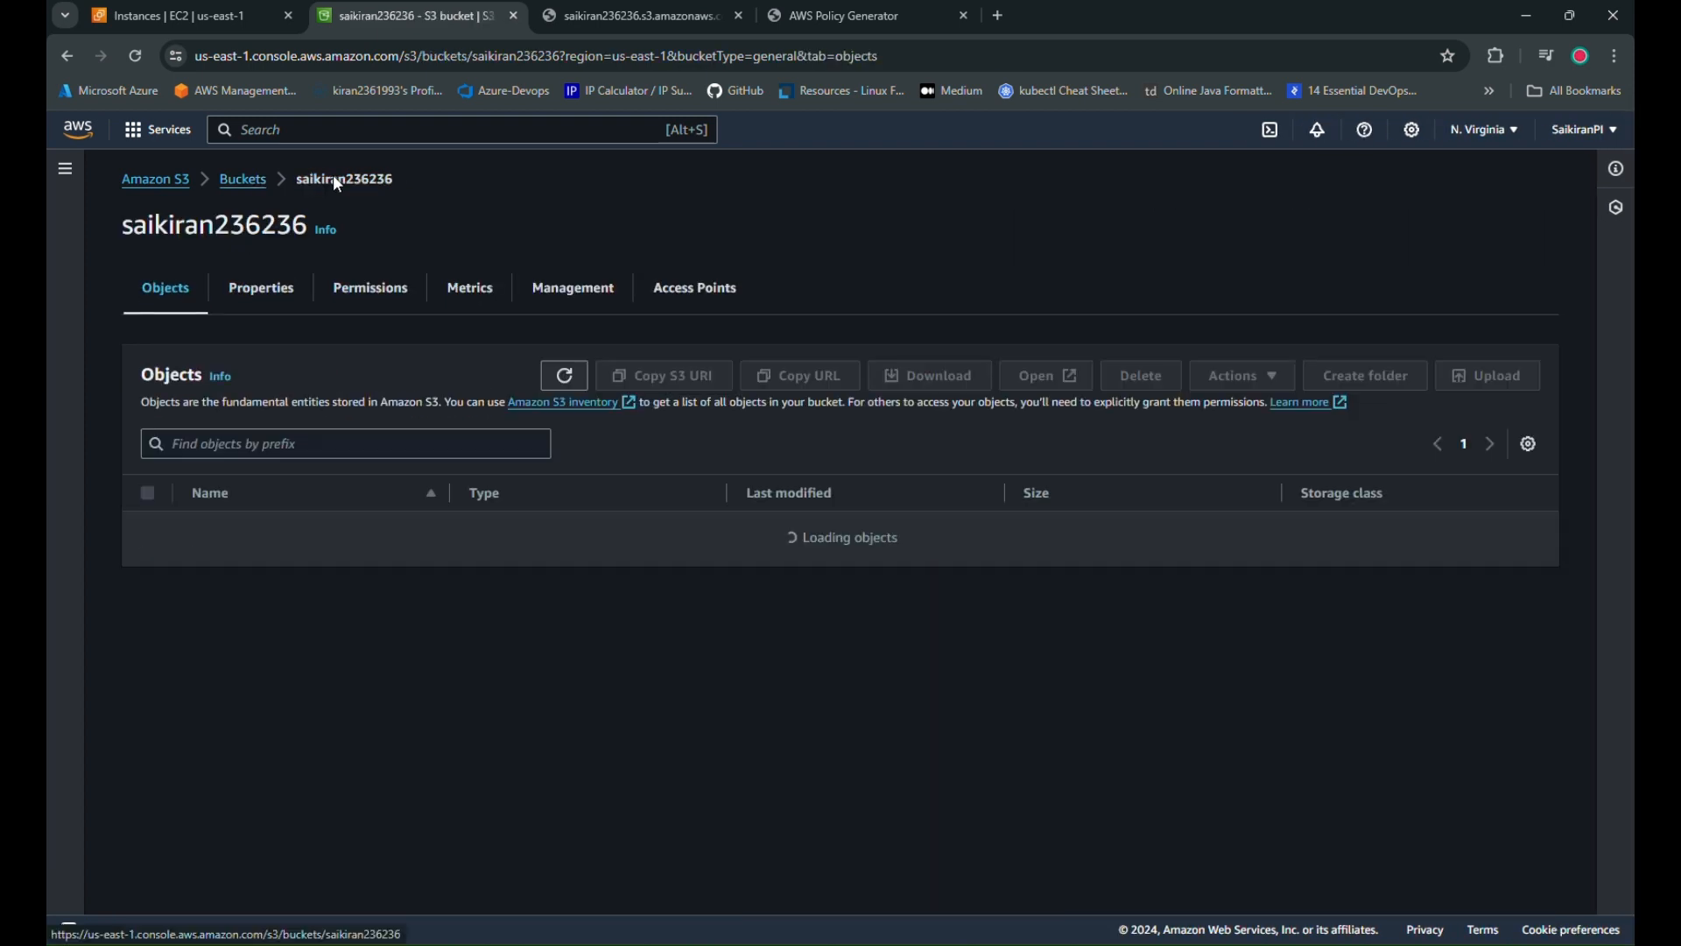
click(366, 285)
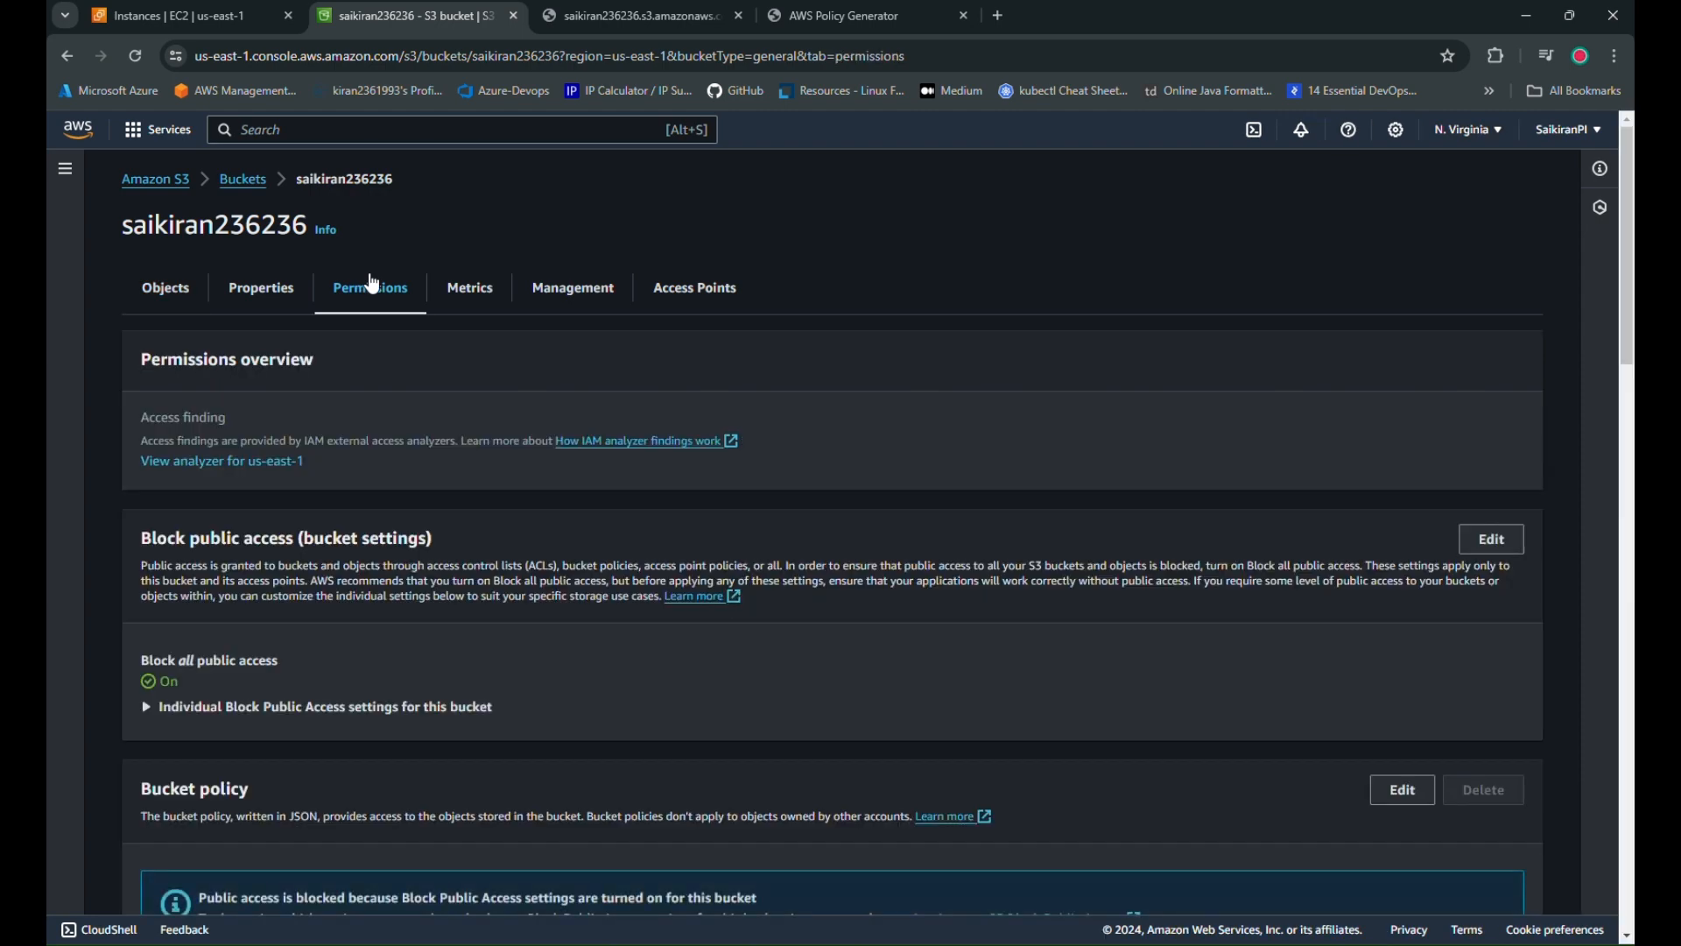
scroll(1401, 379, down, 4)
scroll(1336, 343, up, 1)
scroll(1337, 343, up, 1)
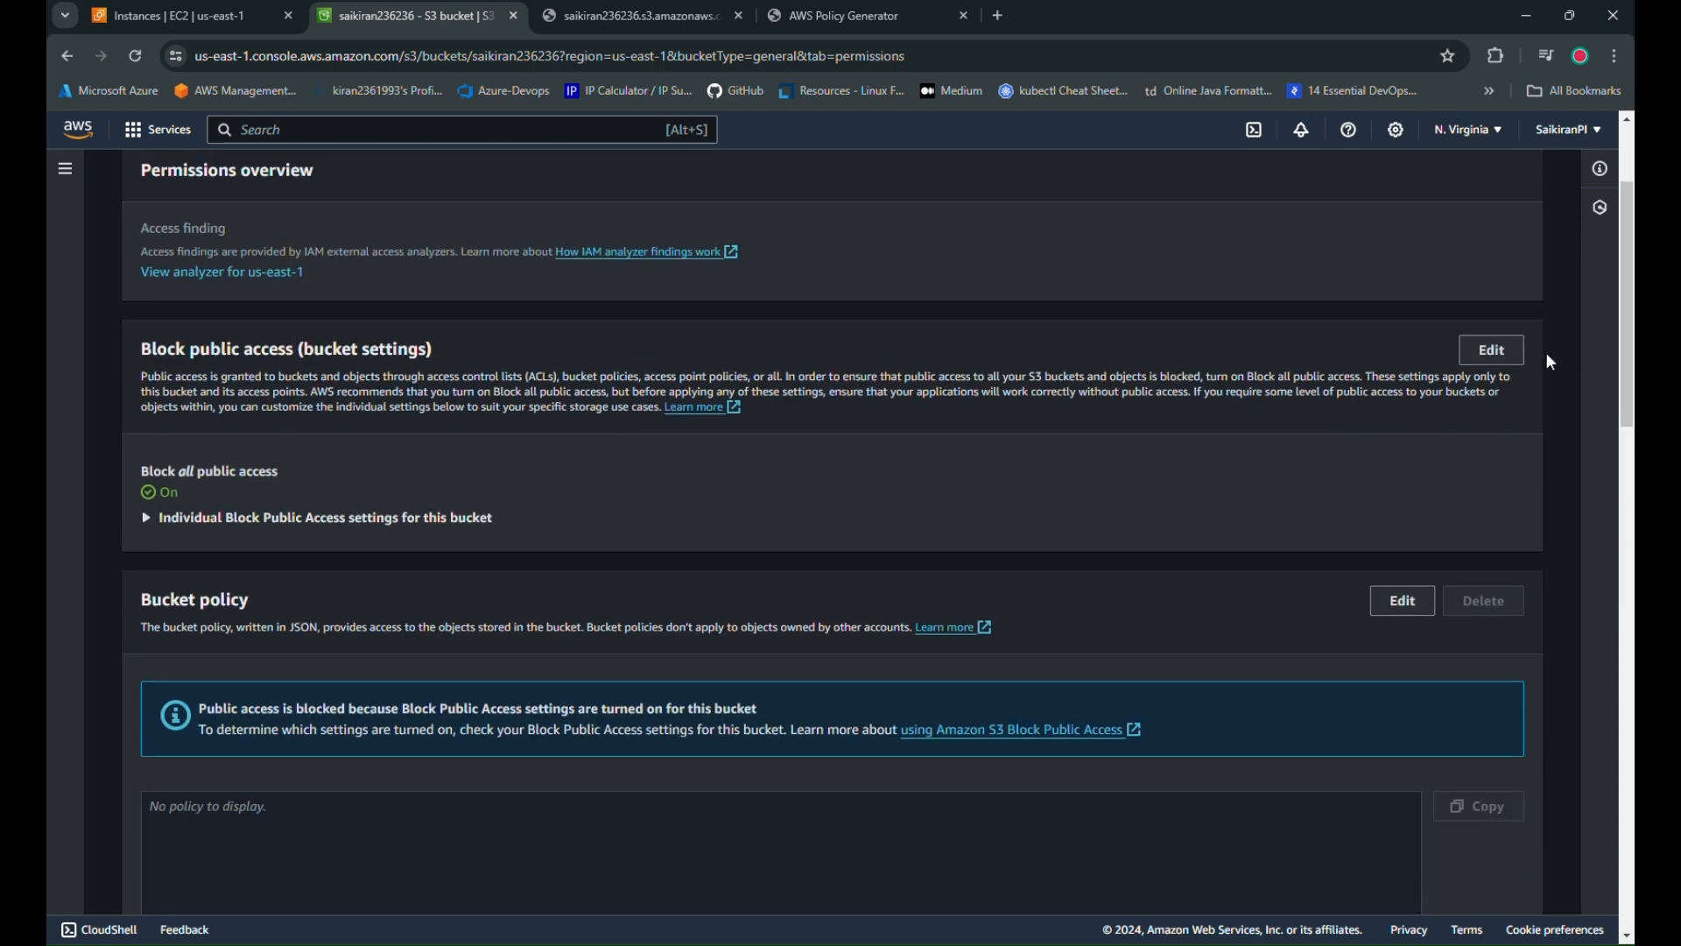
click(1493, 349)
Uncheck Block all public access, save, and confirm the change with 'confirm'
click(151, 423)
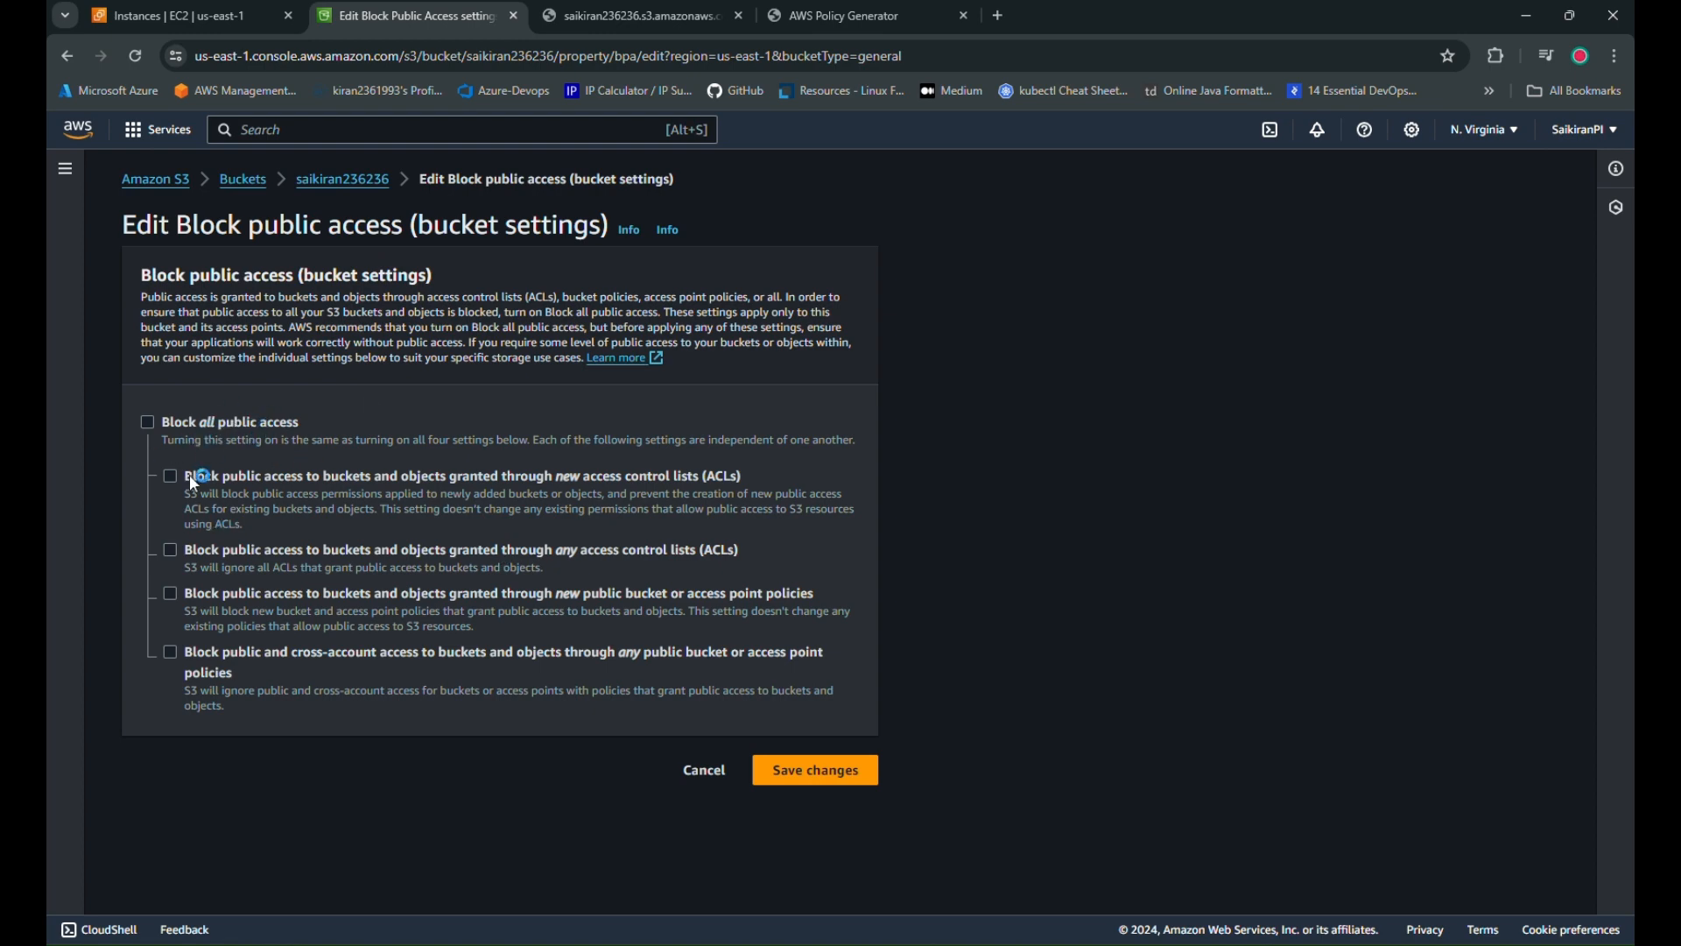
click(804, 770)
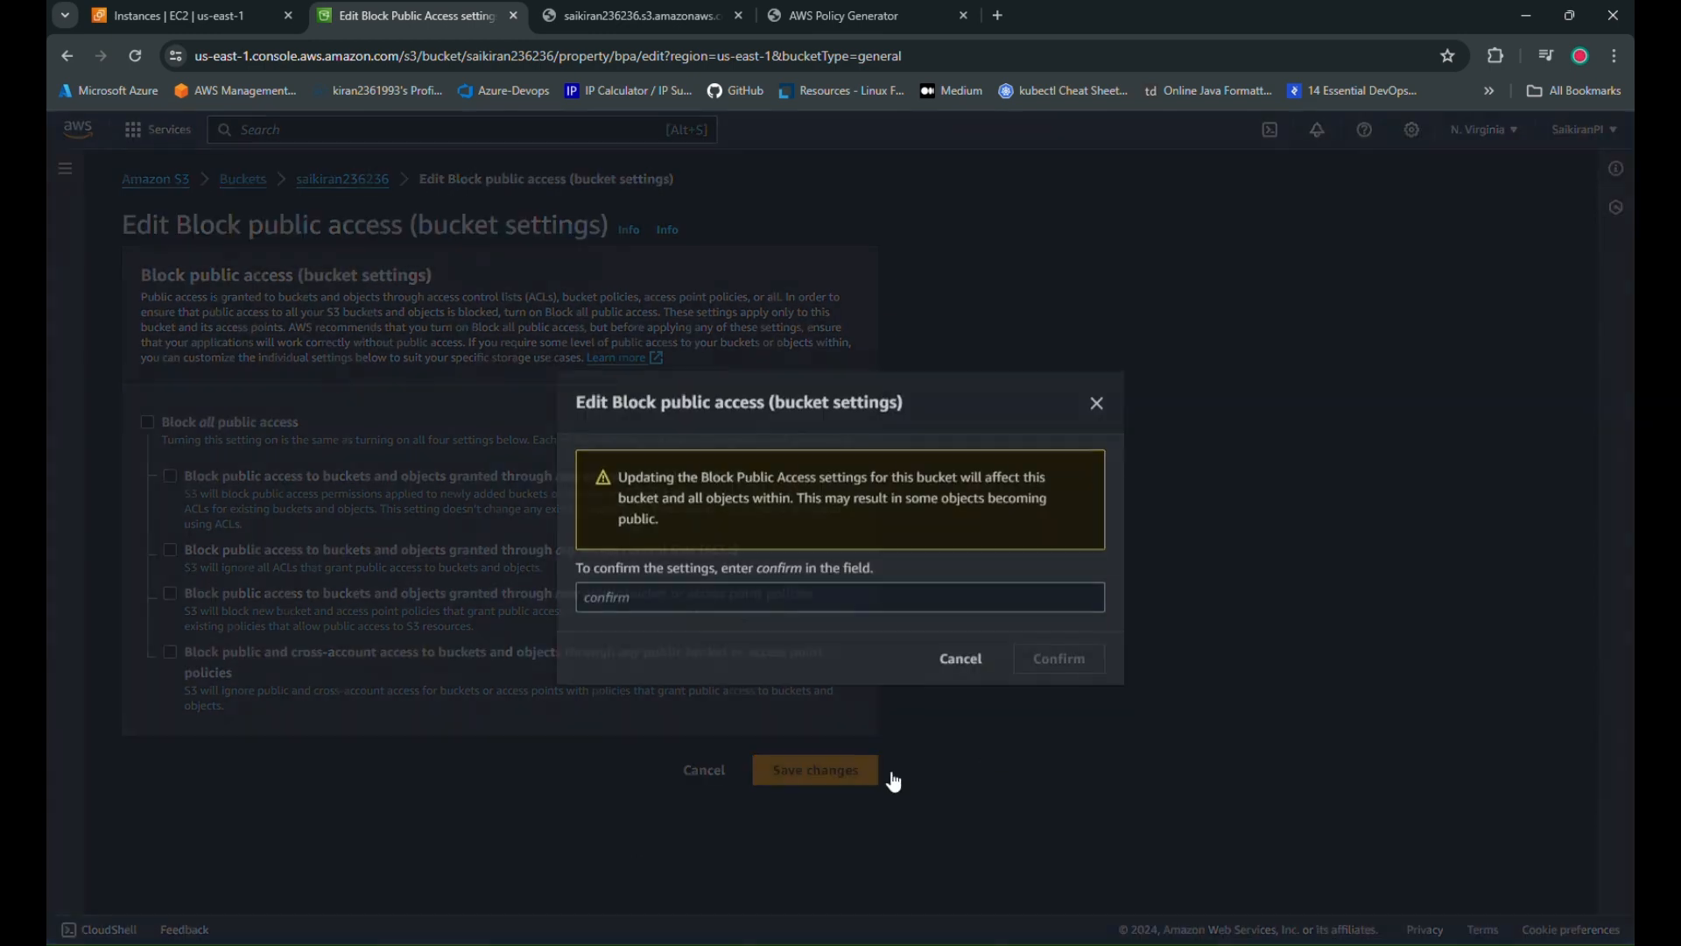
click(715, 598)
text(confirm)
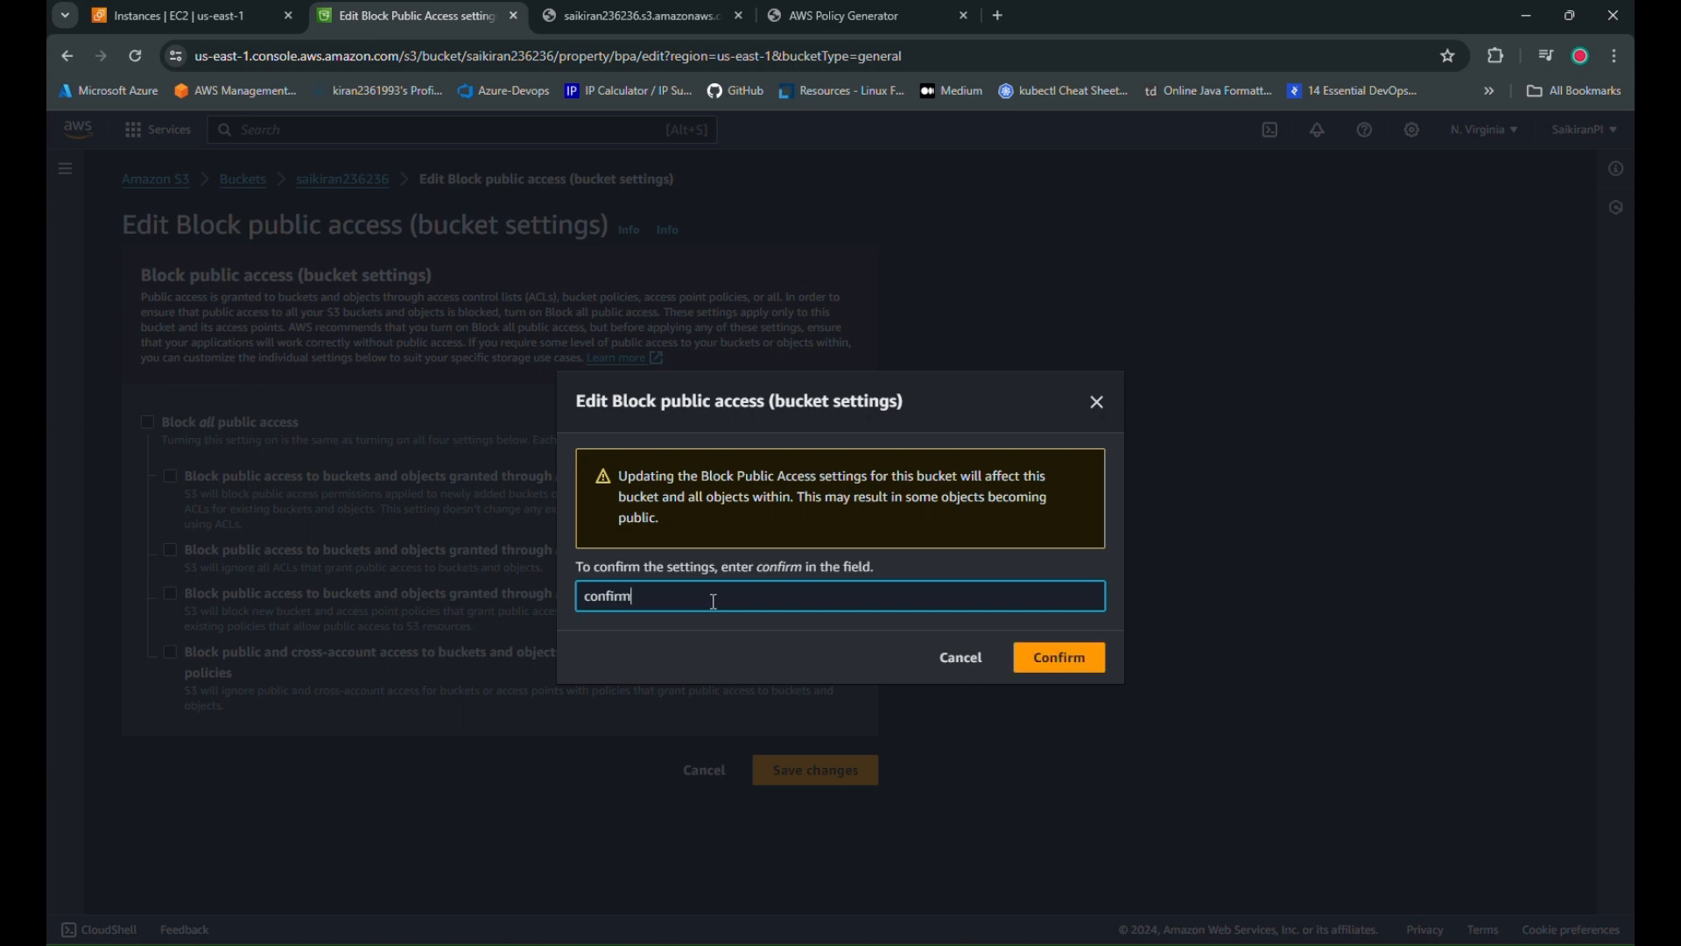
click(1024, 656)
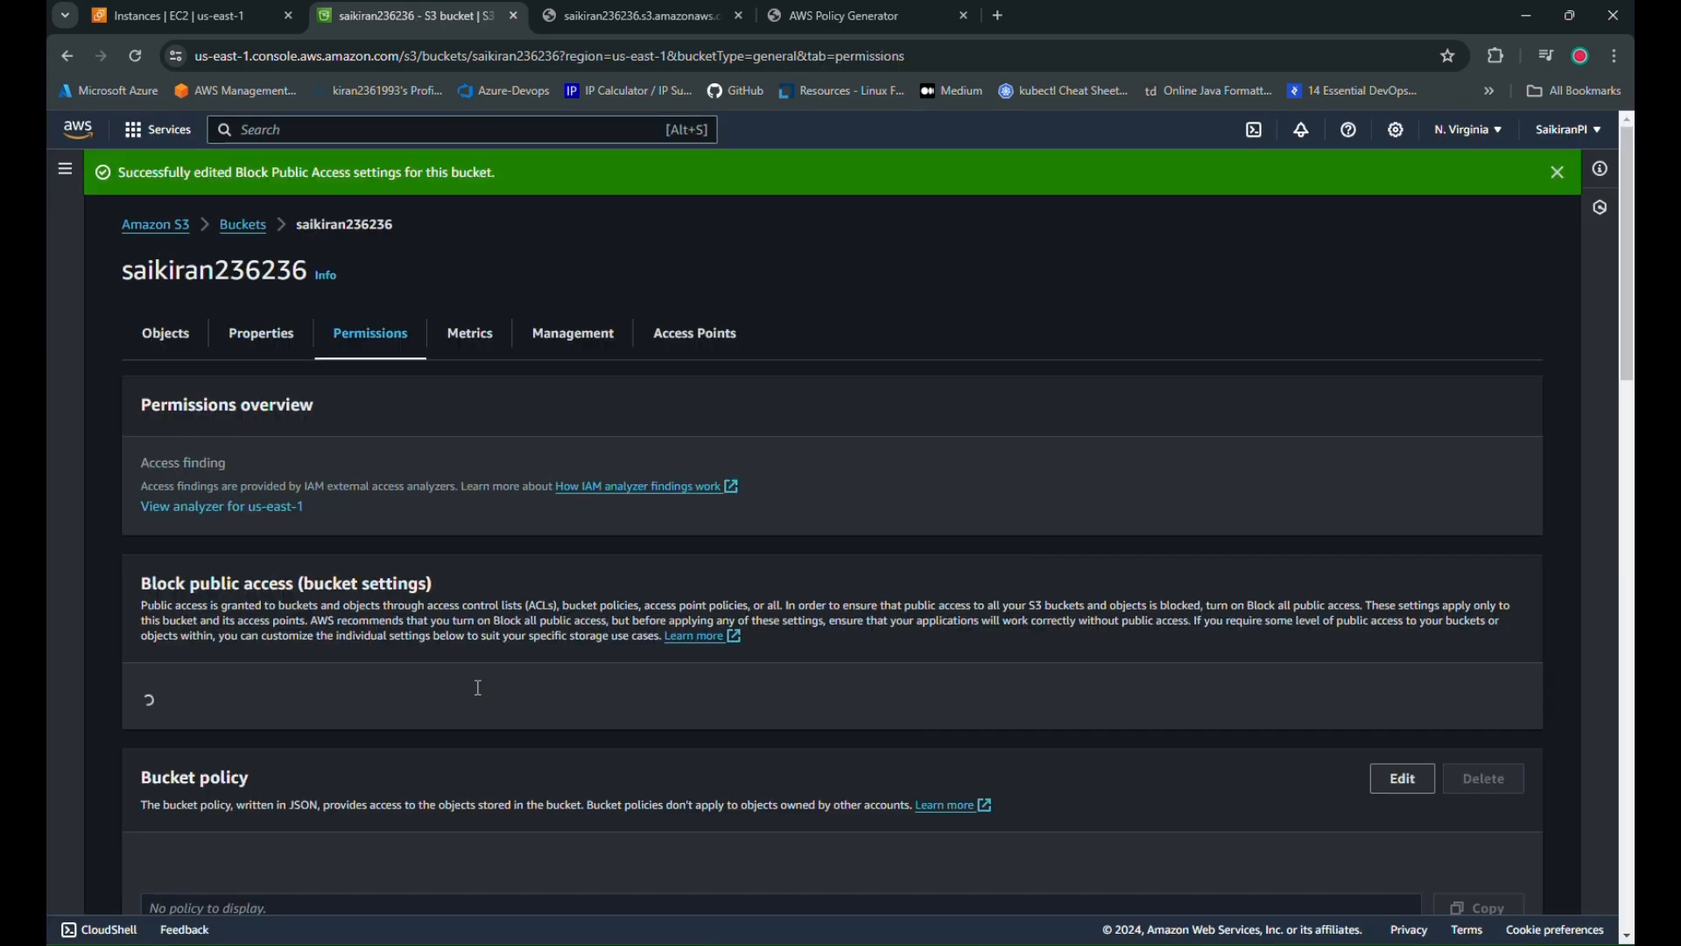
Paste the generated s3:GetObject policy JSON as the bucket policy and save it
scroll(456, 716, down, 6)
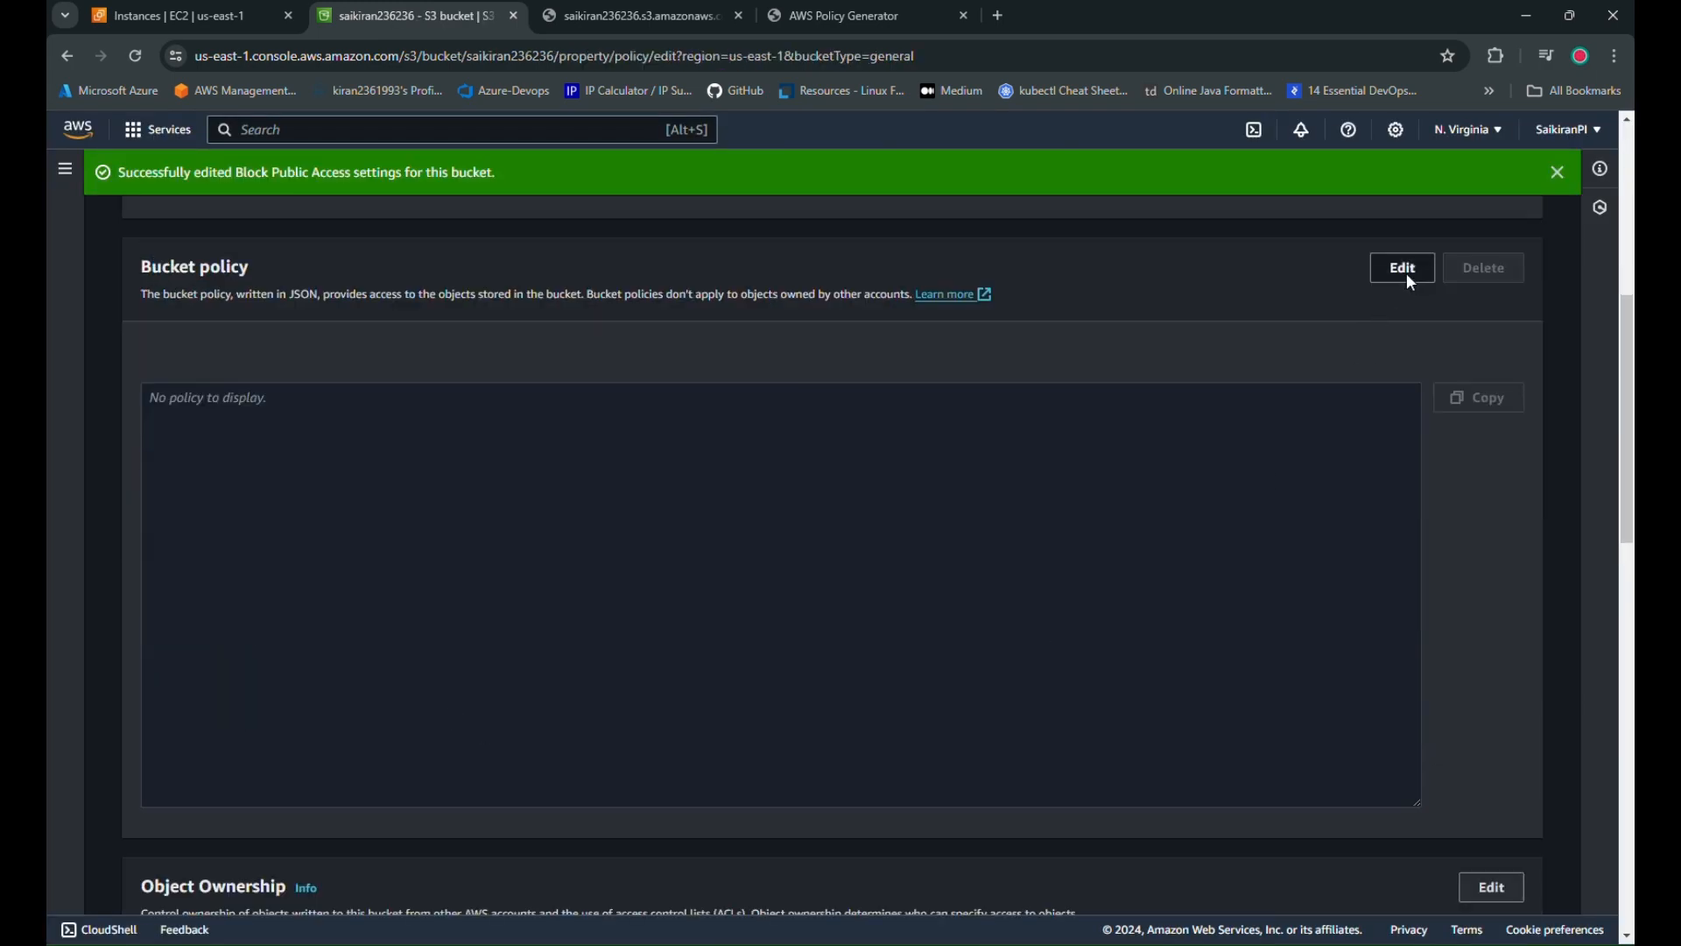
click(1404, 268)
key(ctrl+v)
scroll(565, 465, down, 3)
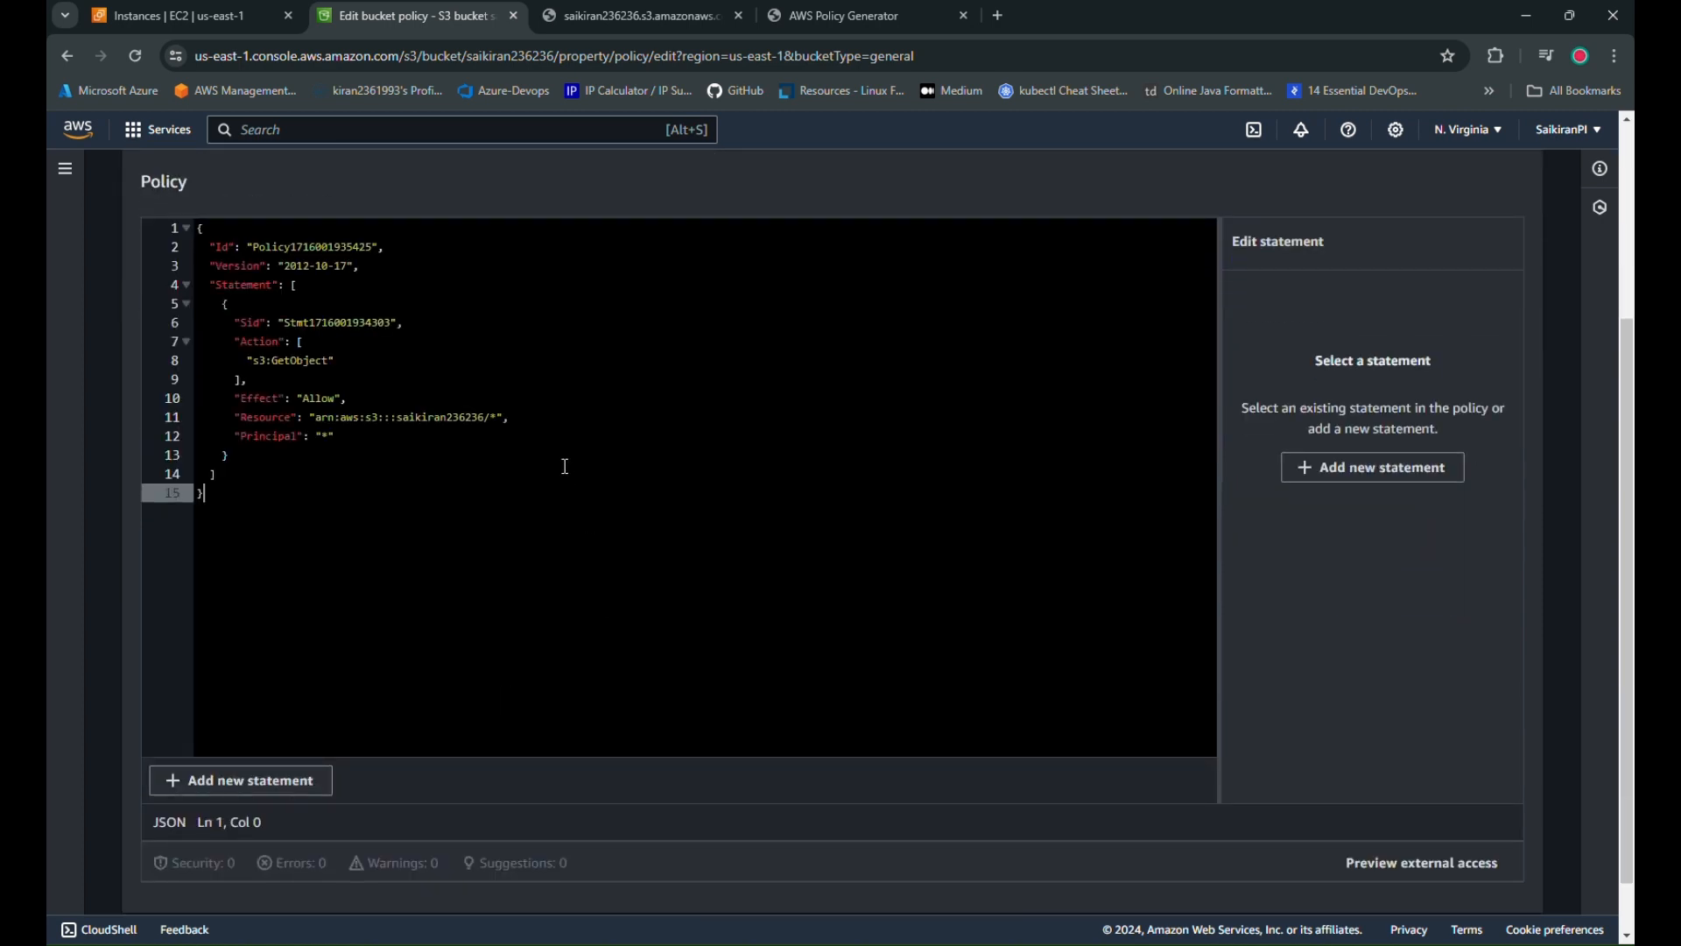
scroll(1432, 762, down, 1)
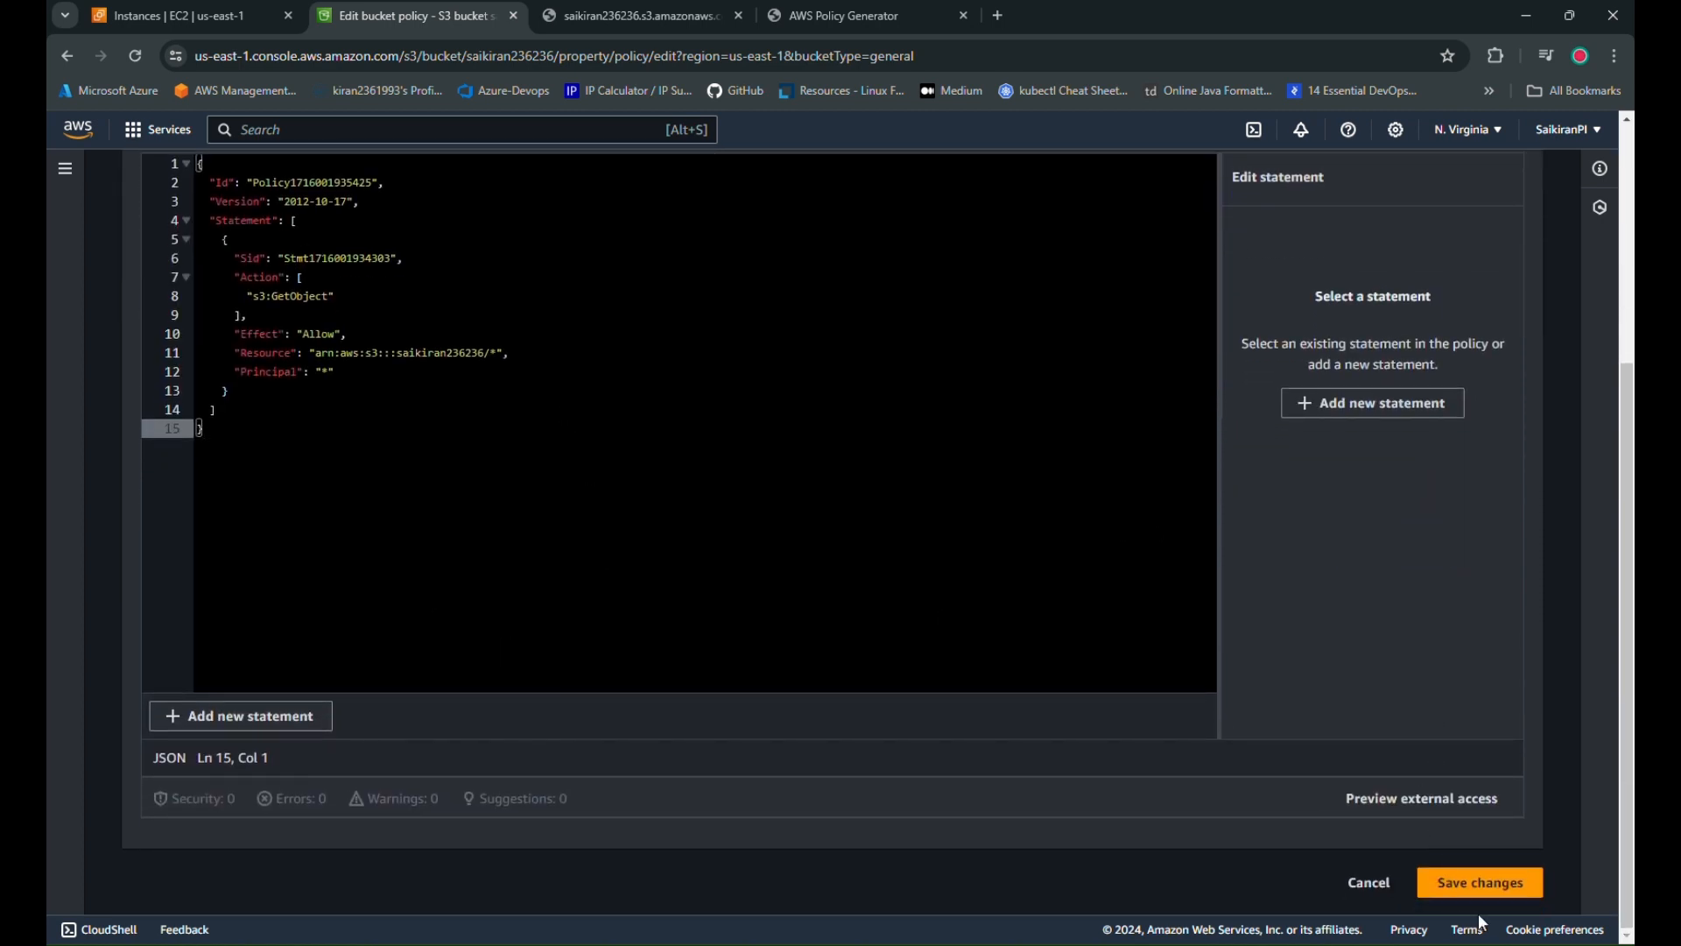
click(1481, 880)
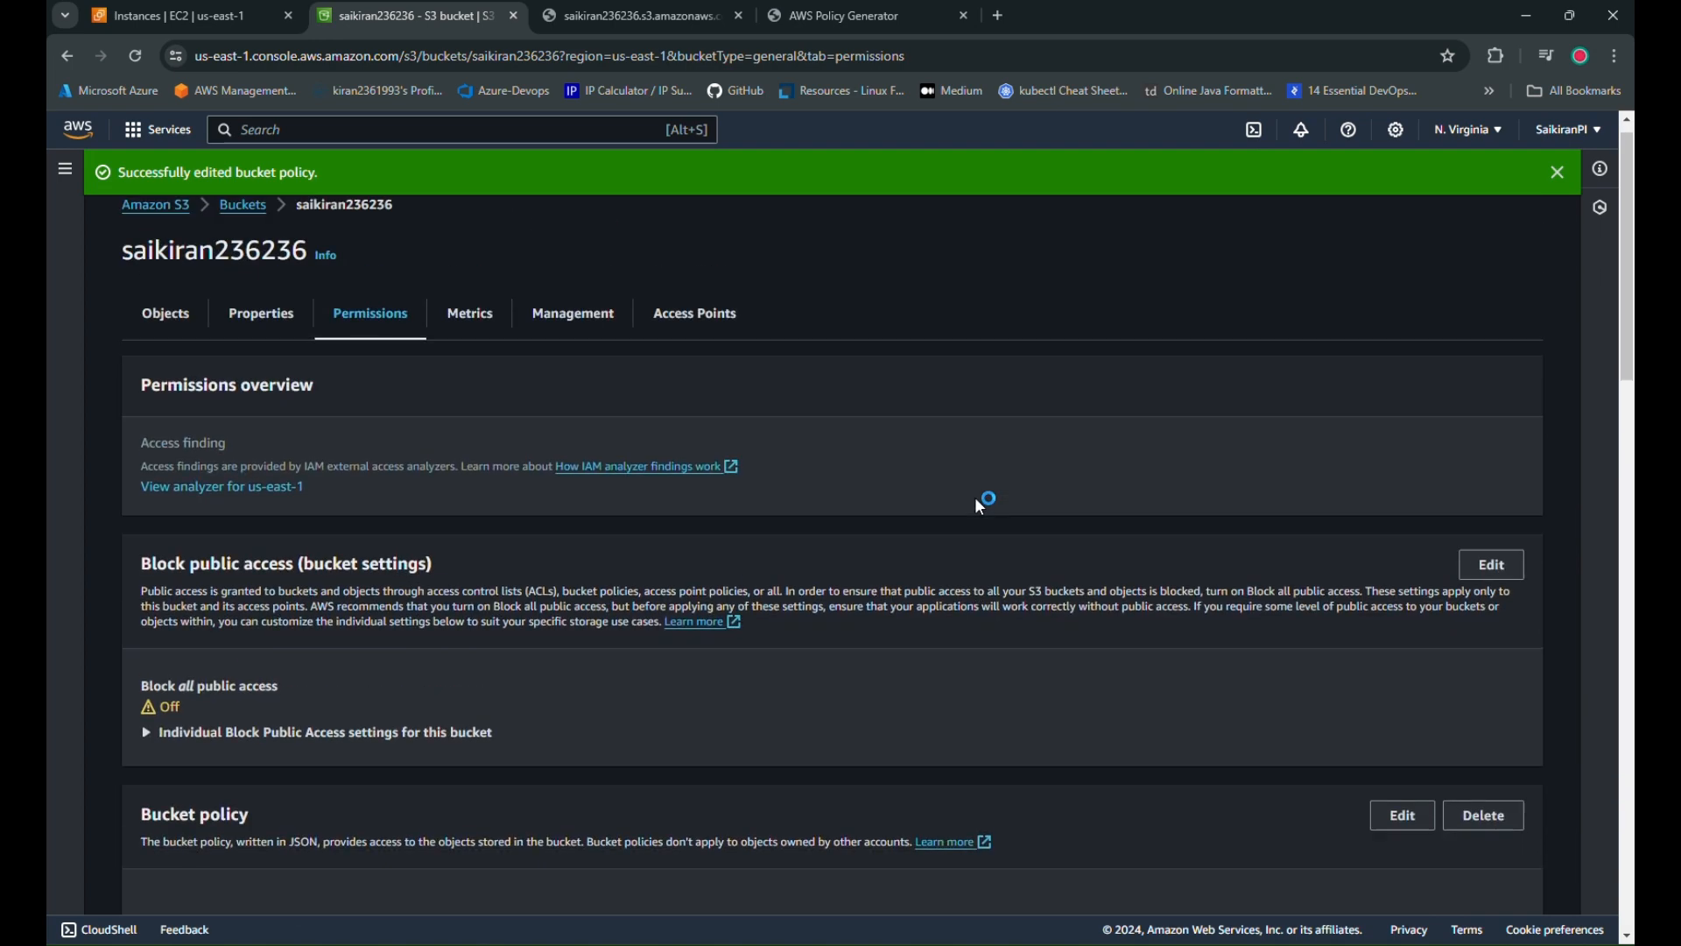
Open 11 EBS.png's Object URL again in a new tab
click(163, 338)
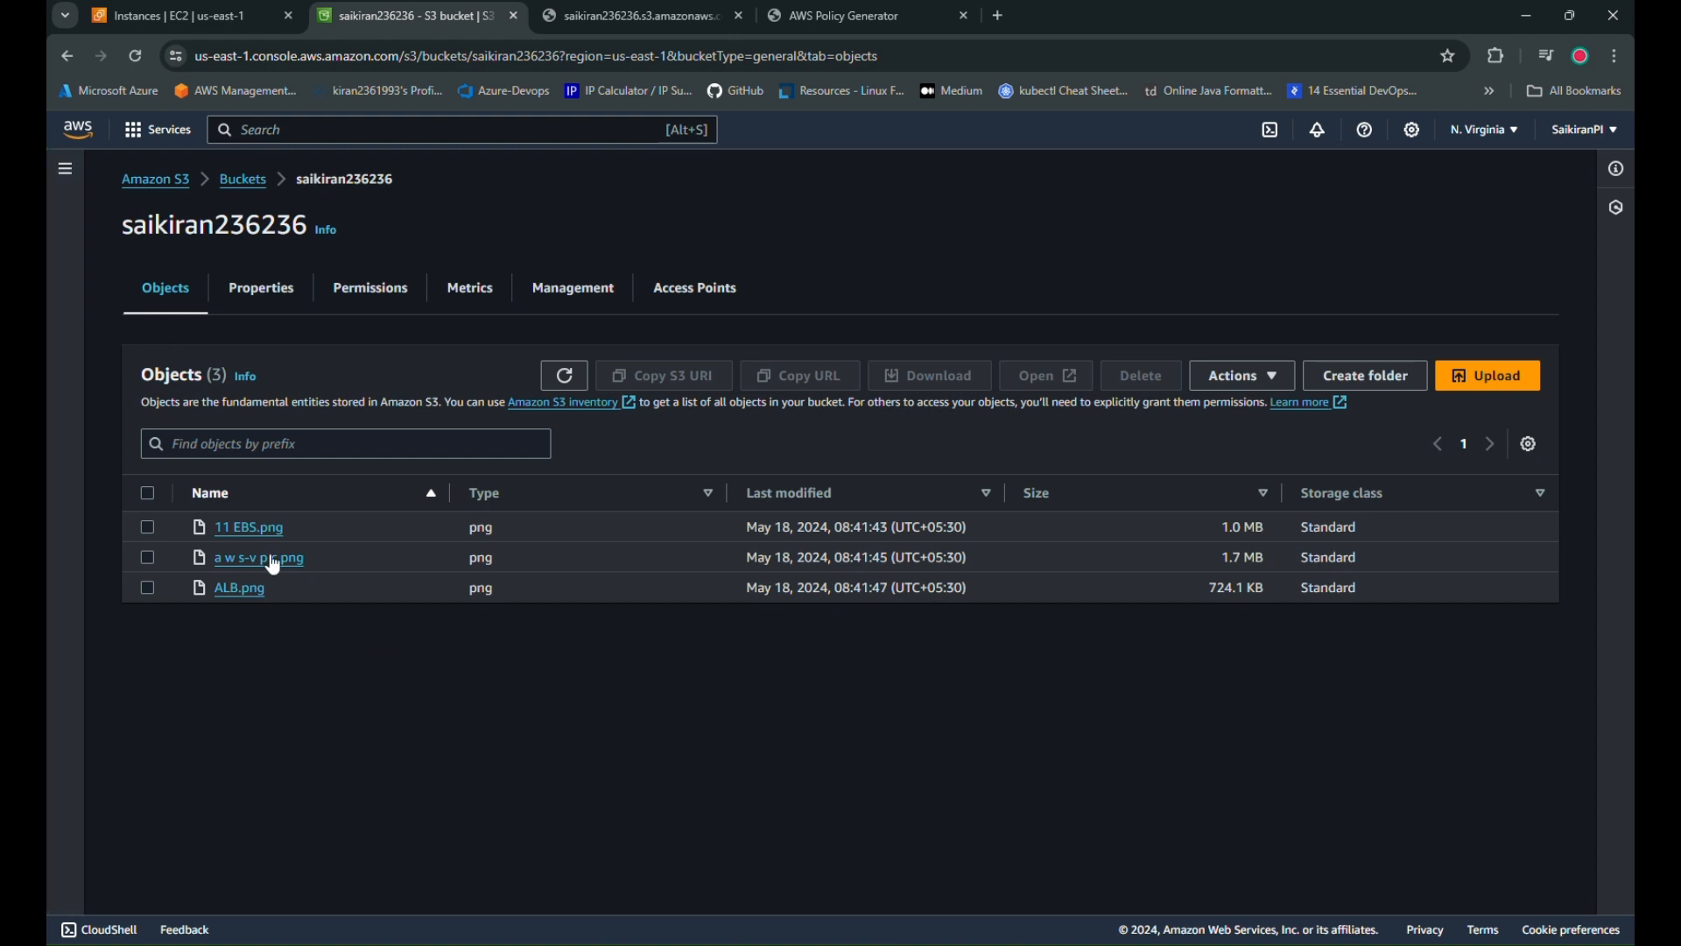
click(252, 534)
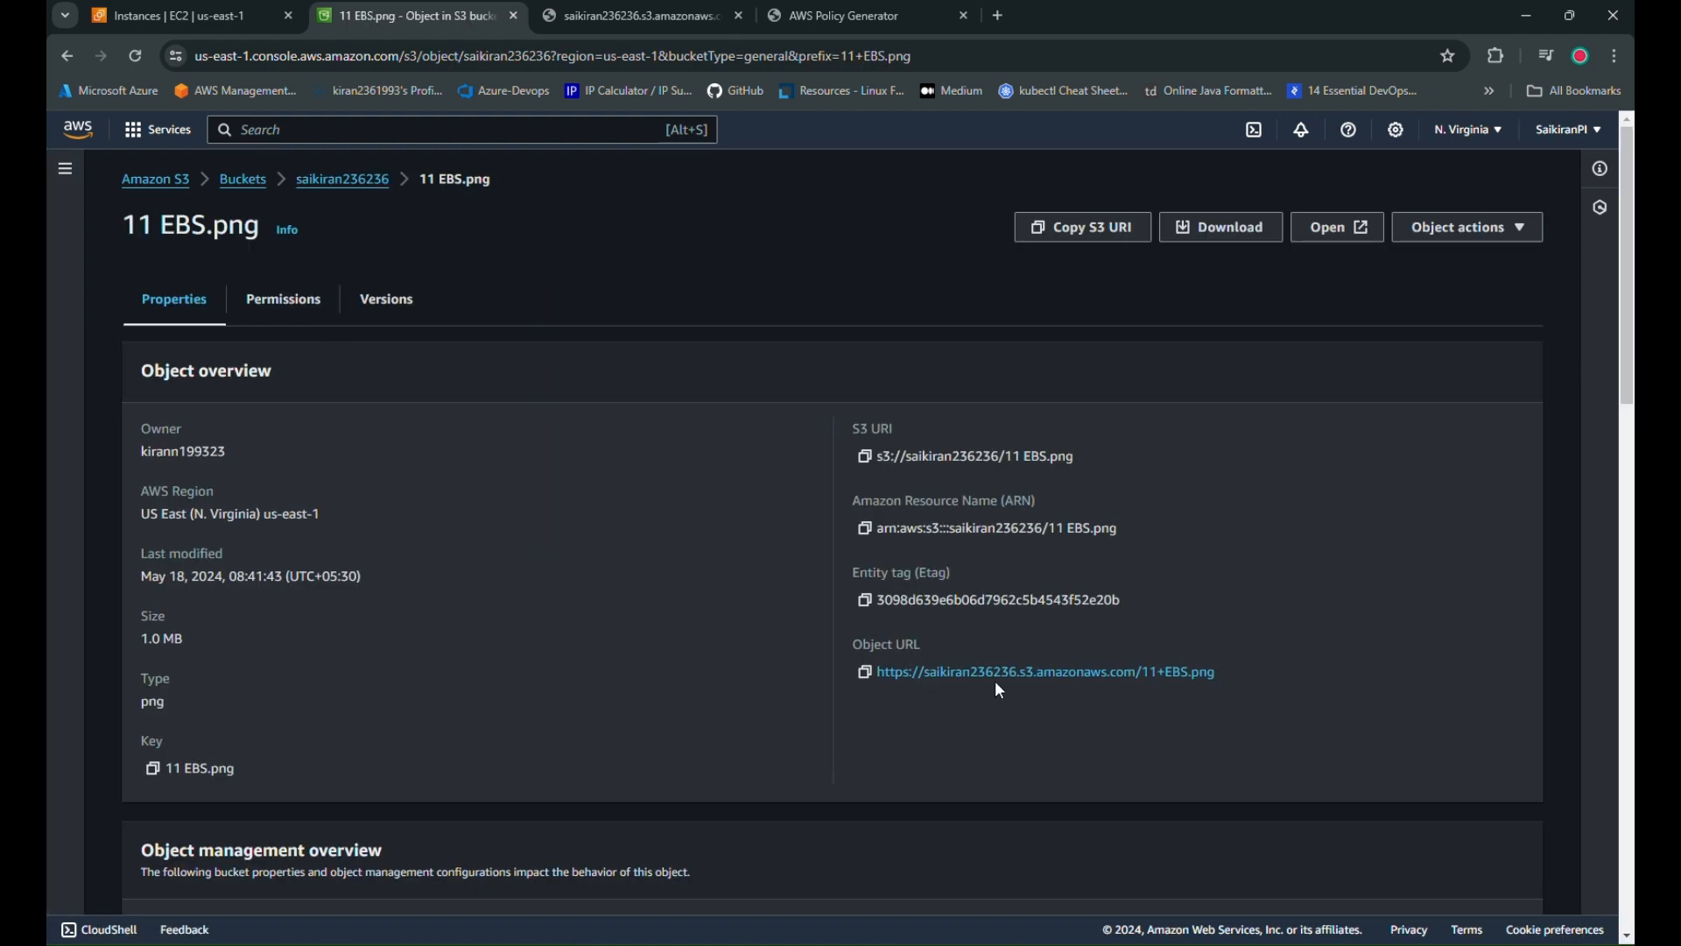
click(1042, 673)
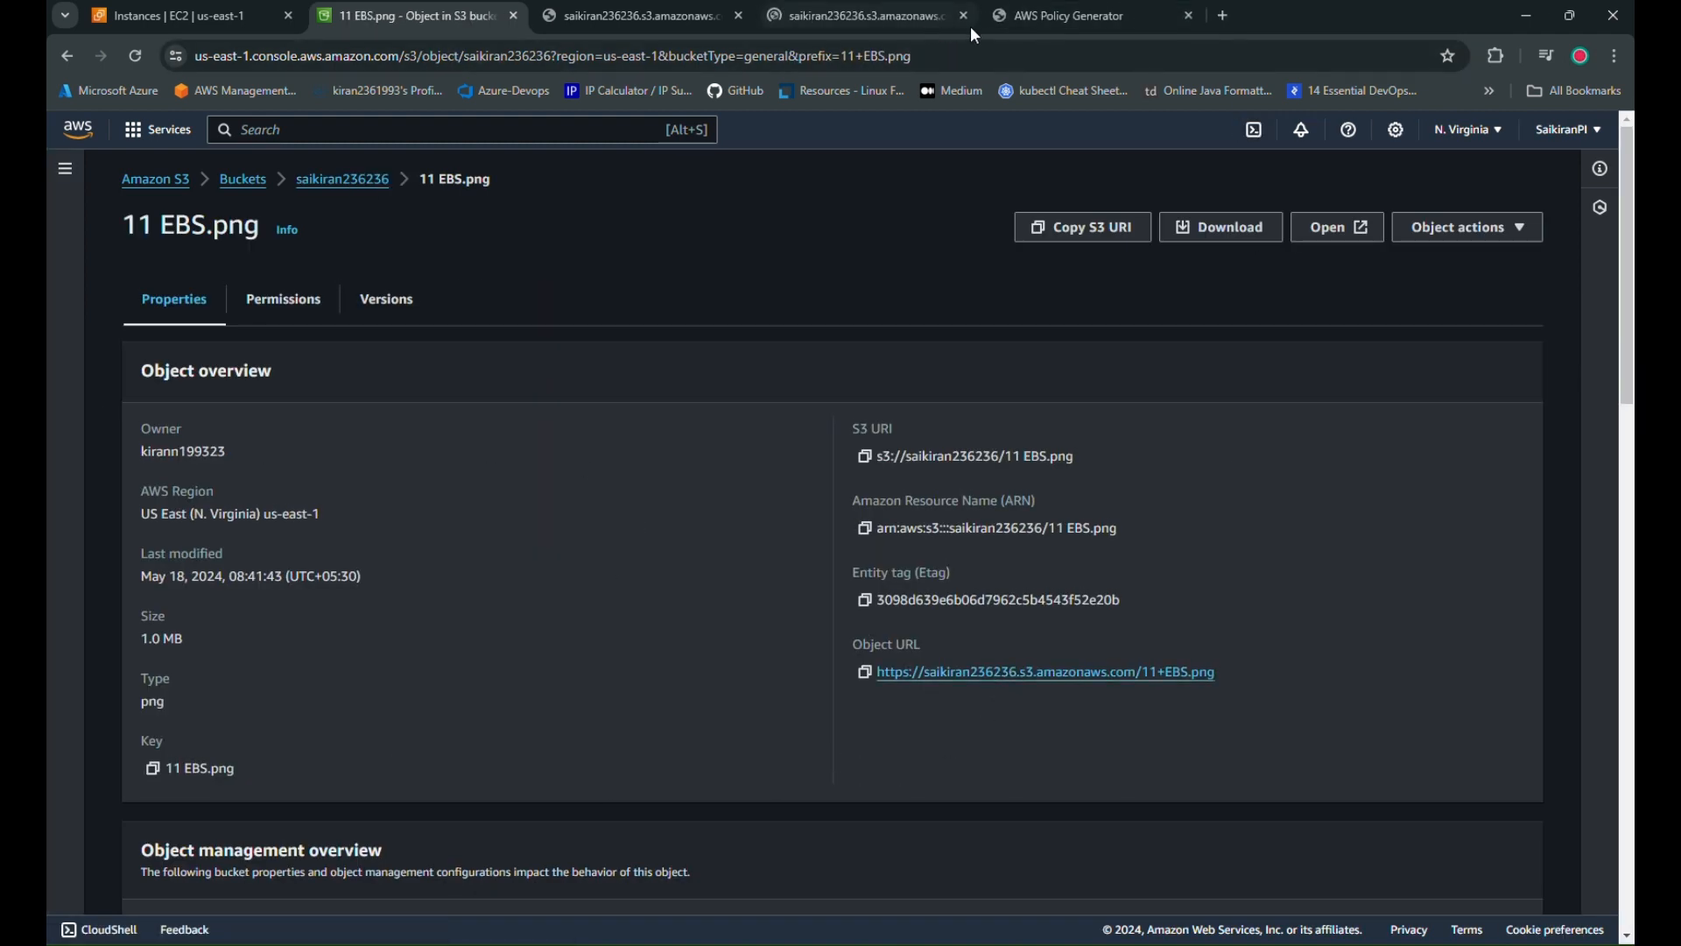
click(970, 28)
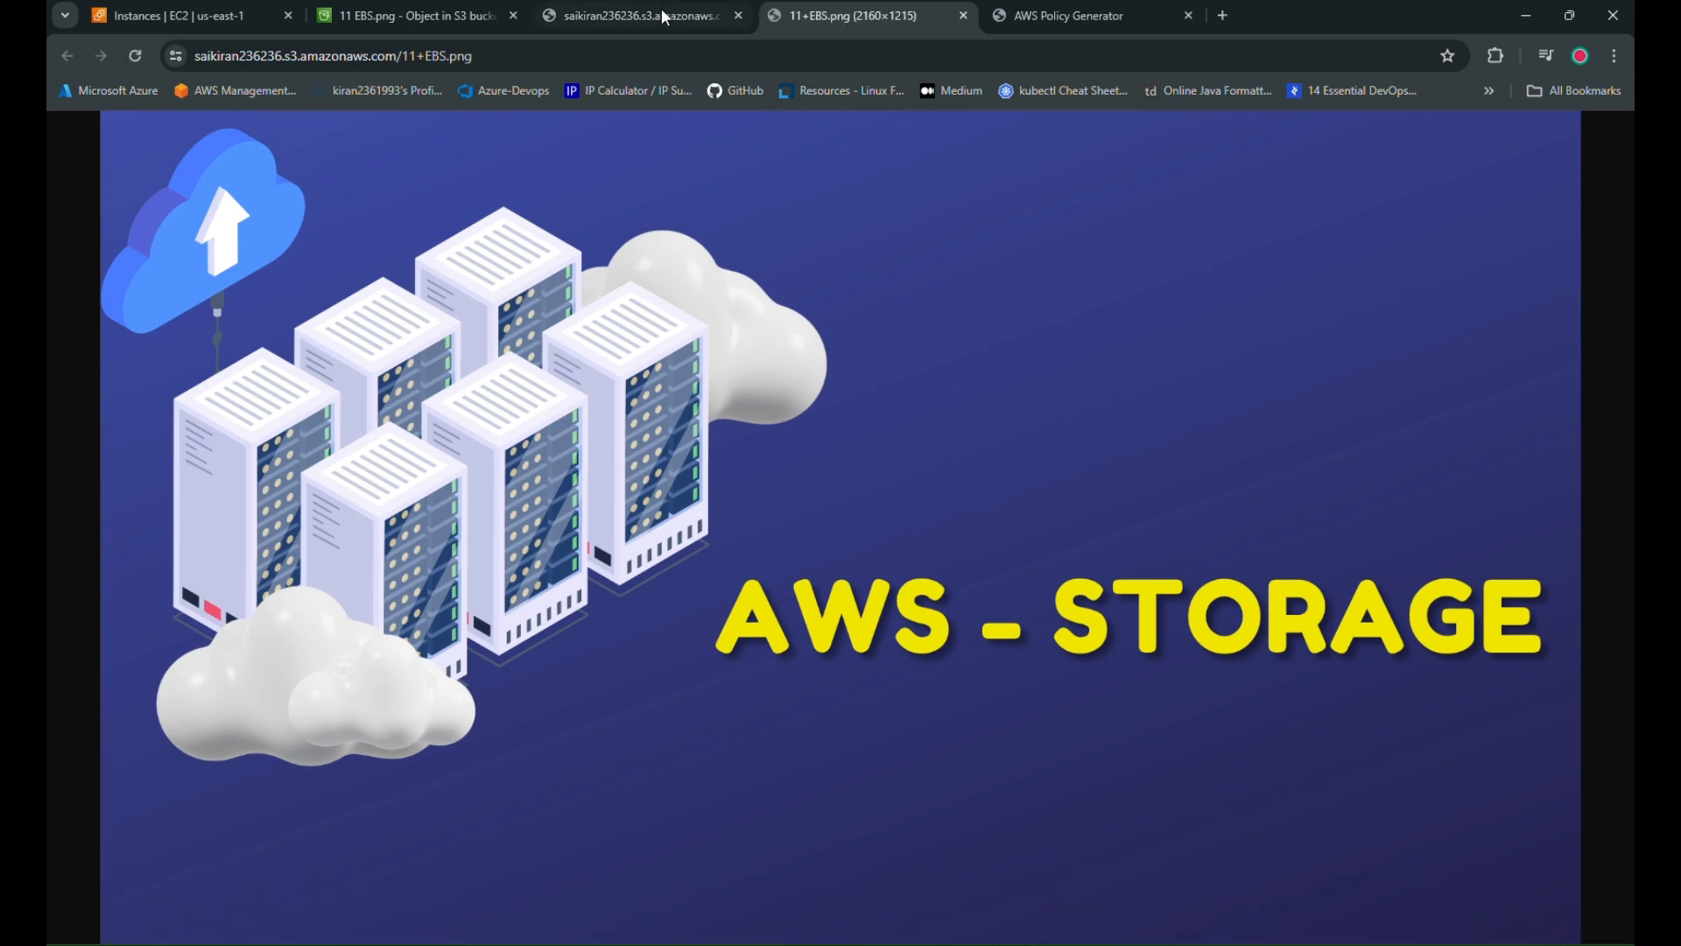
Reload the Access Denied tab to see the AWS - STORAGE image load, then close both image tabs
click(664, 17)
click(136, 55)
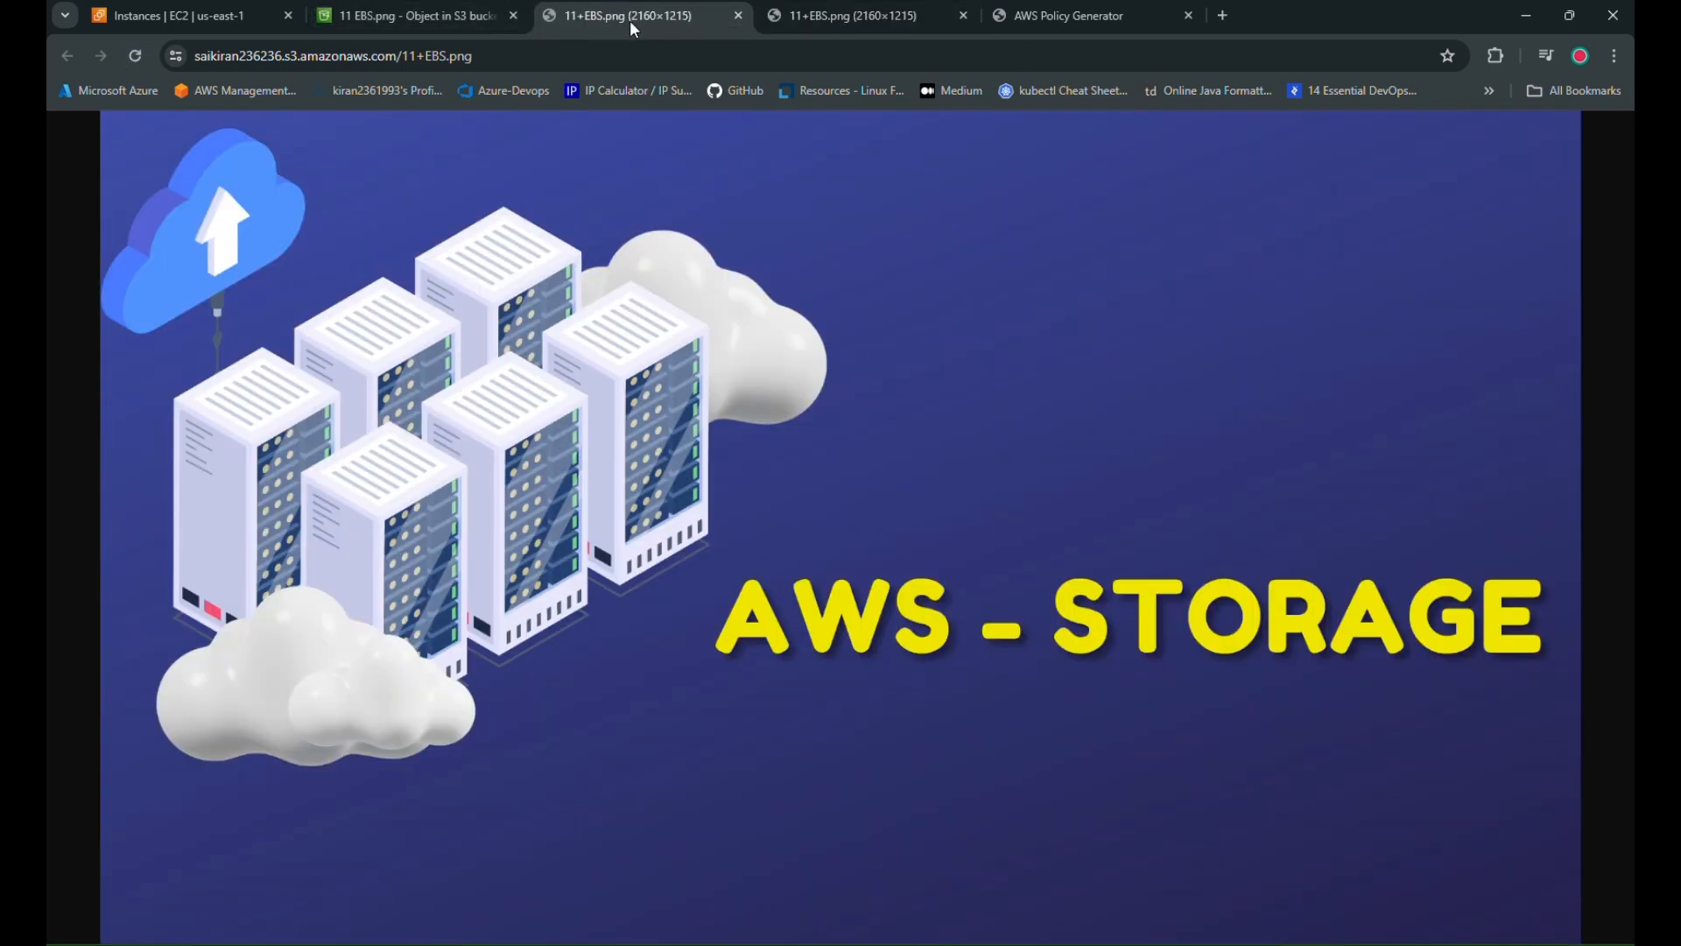
drag(629, 24, 457, 16)
click(513, 17)
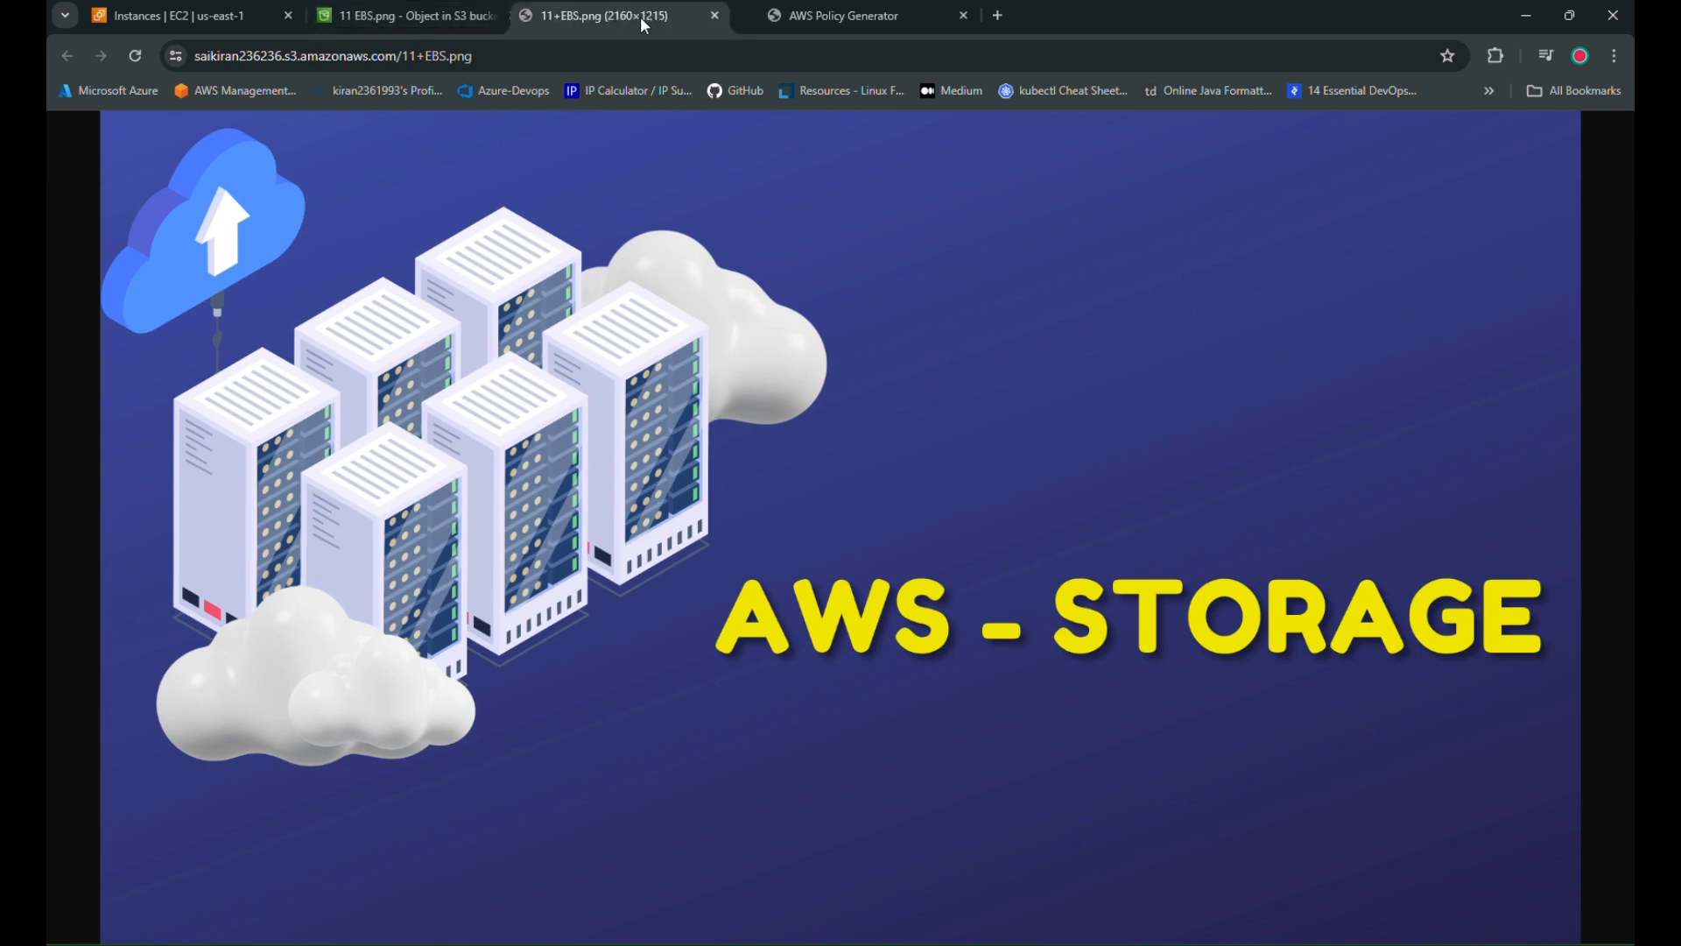
drag(639, 18, 442, 16)
click(513, 16)
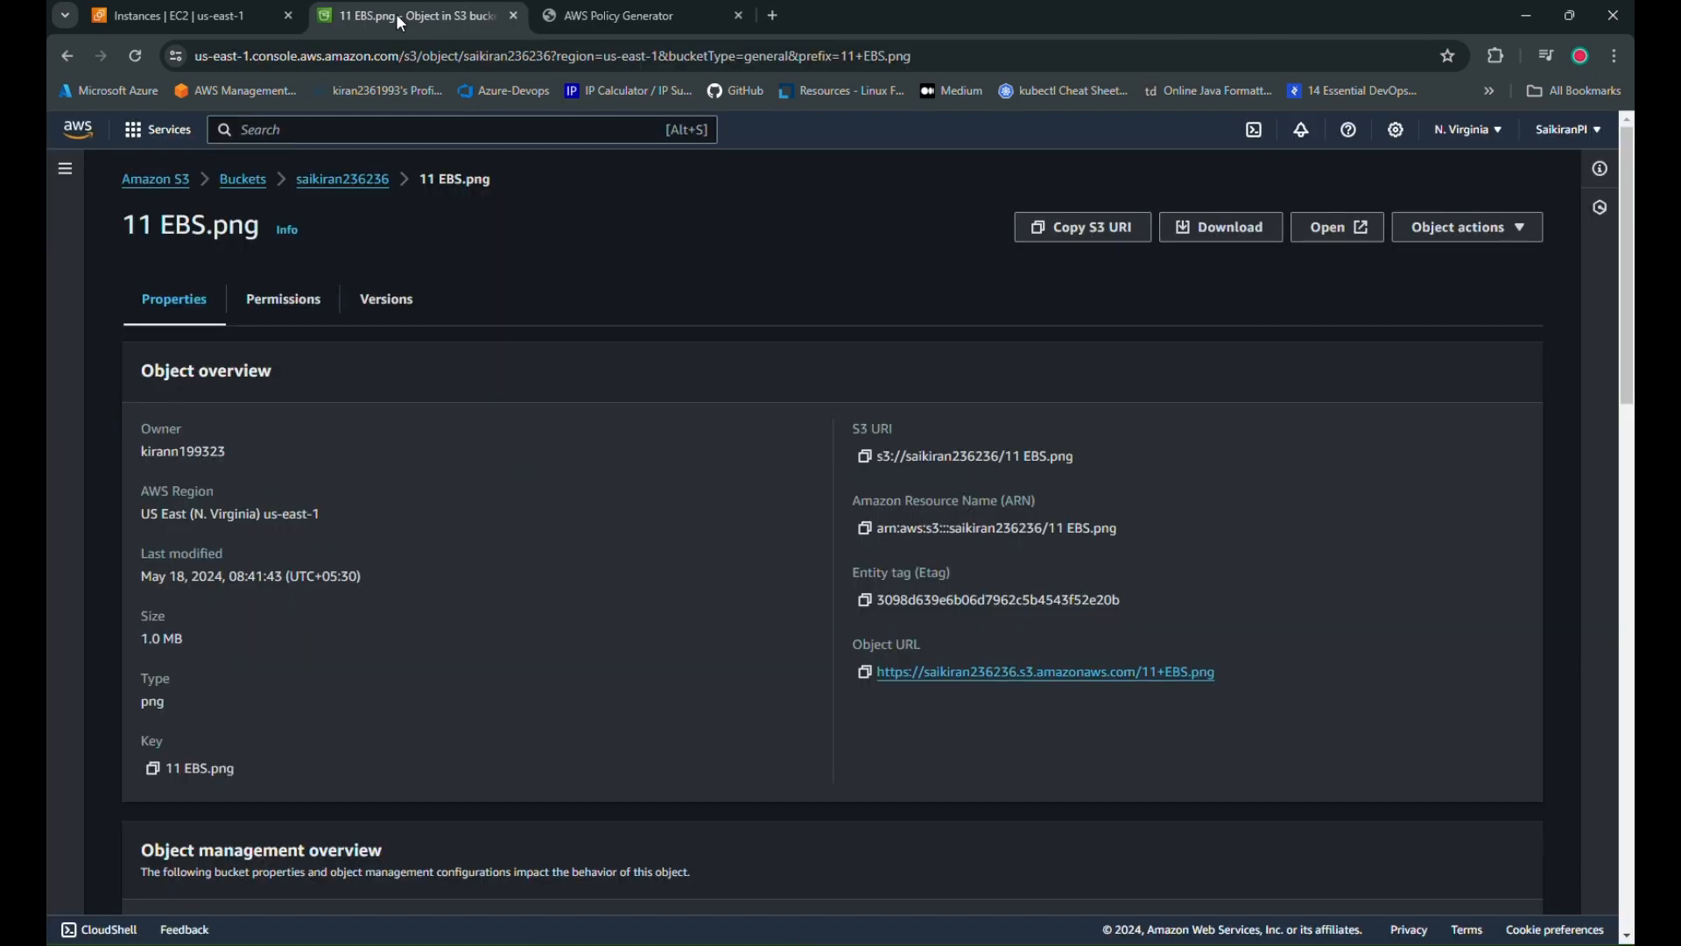
Navigate from the object back to the bucket's Permissions tab
click(267, 311)
click(250, 178)
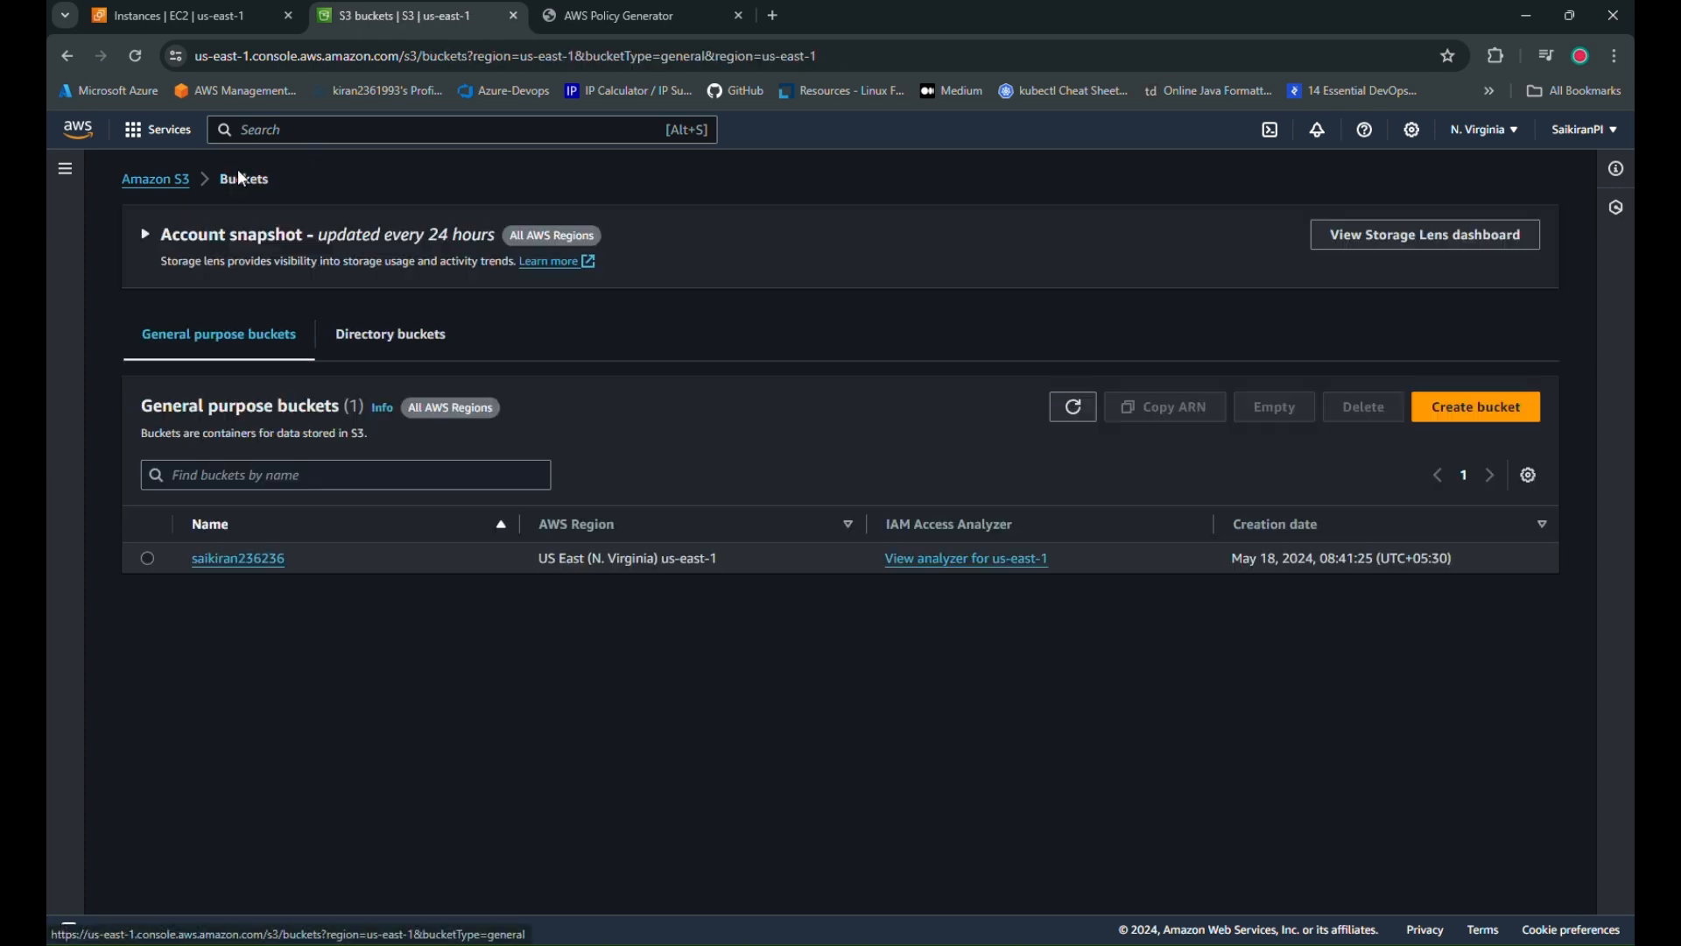
click(221, 562)
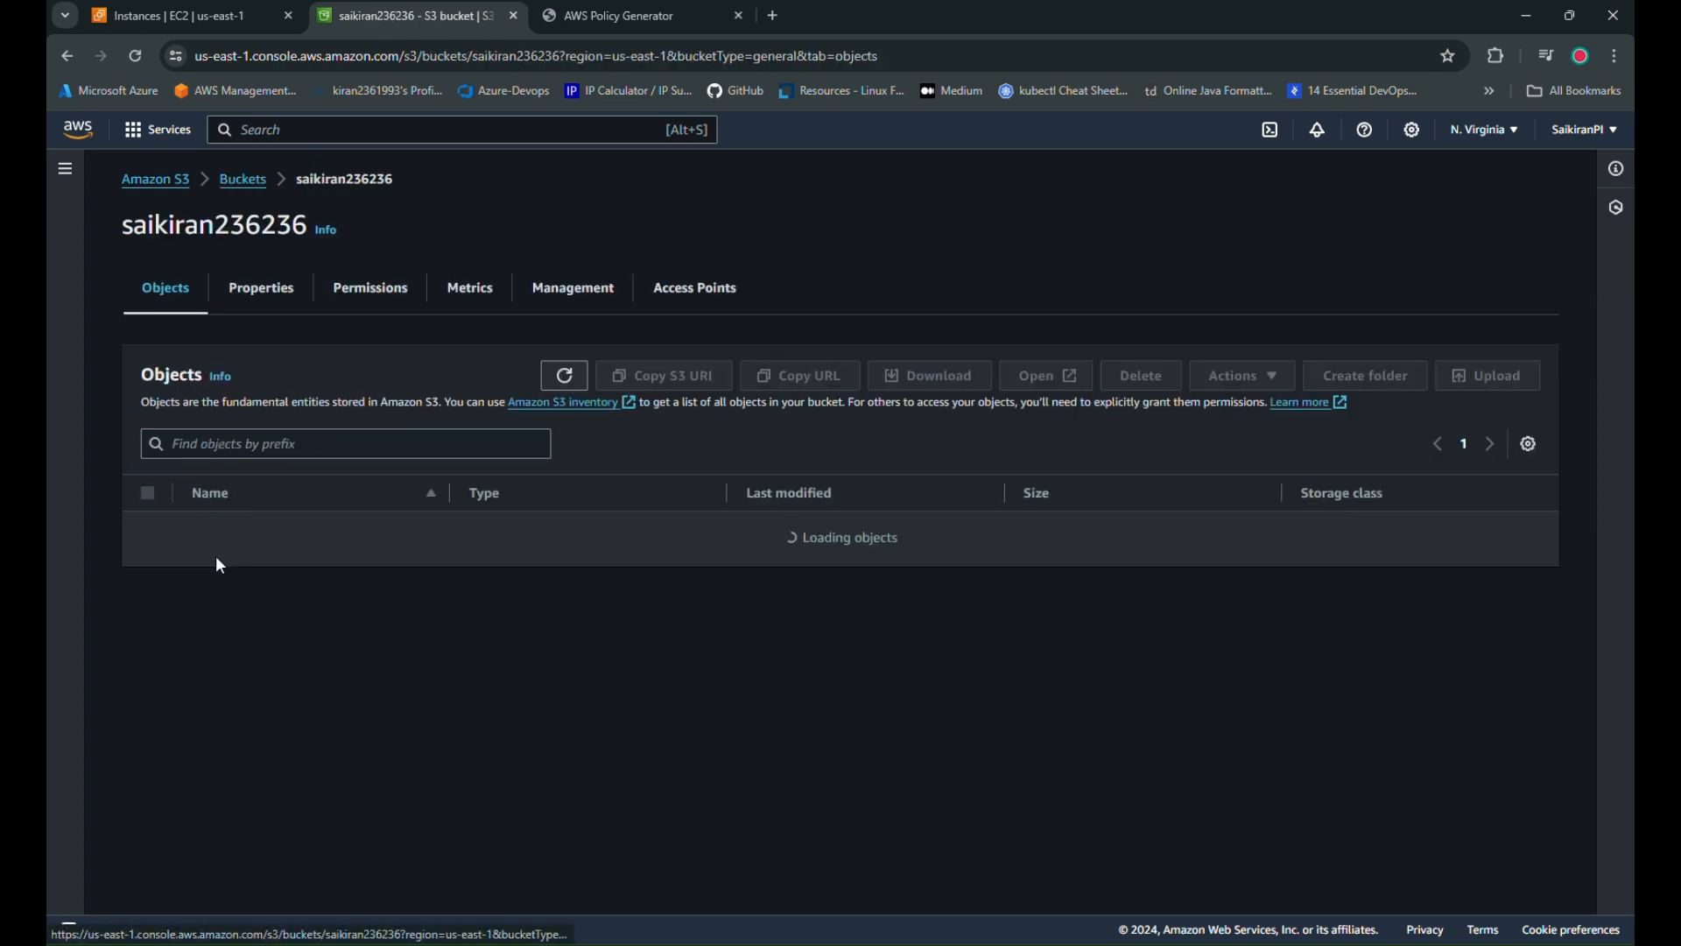
click(382, 300)
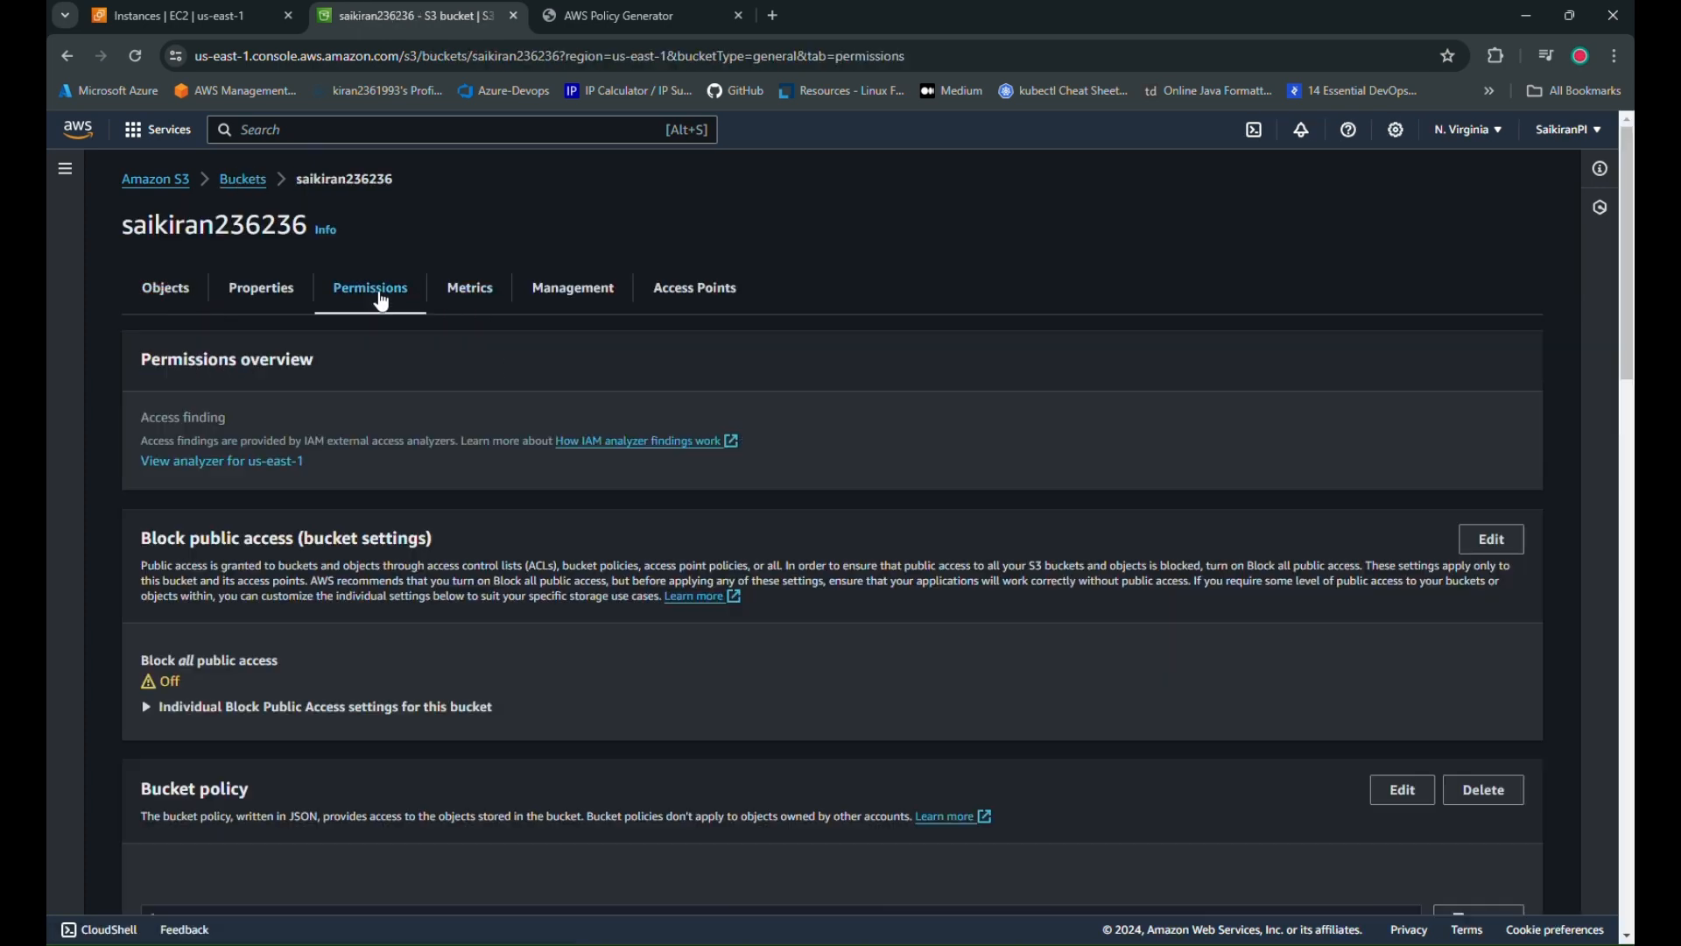
scroll(229, 780, down, 3)
scroll(1488, 543, up, 3)
Turn Block all public access back on and confirm with 'confirm'
click(1495, 540)
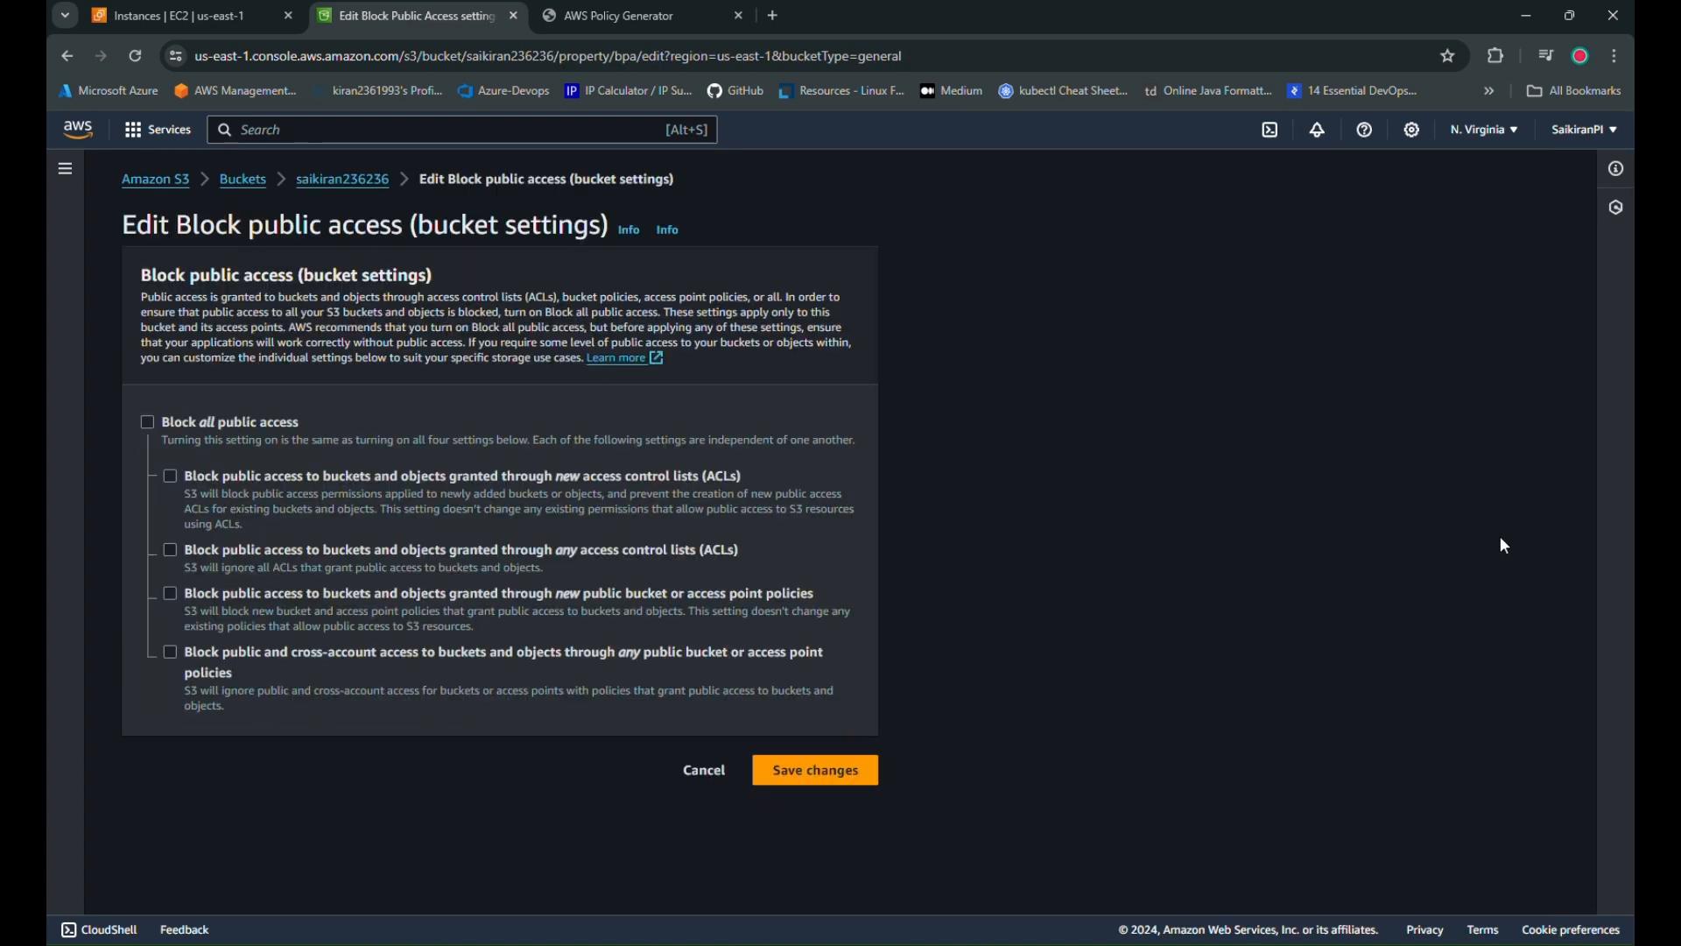
click(147, 422)
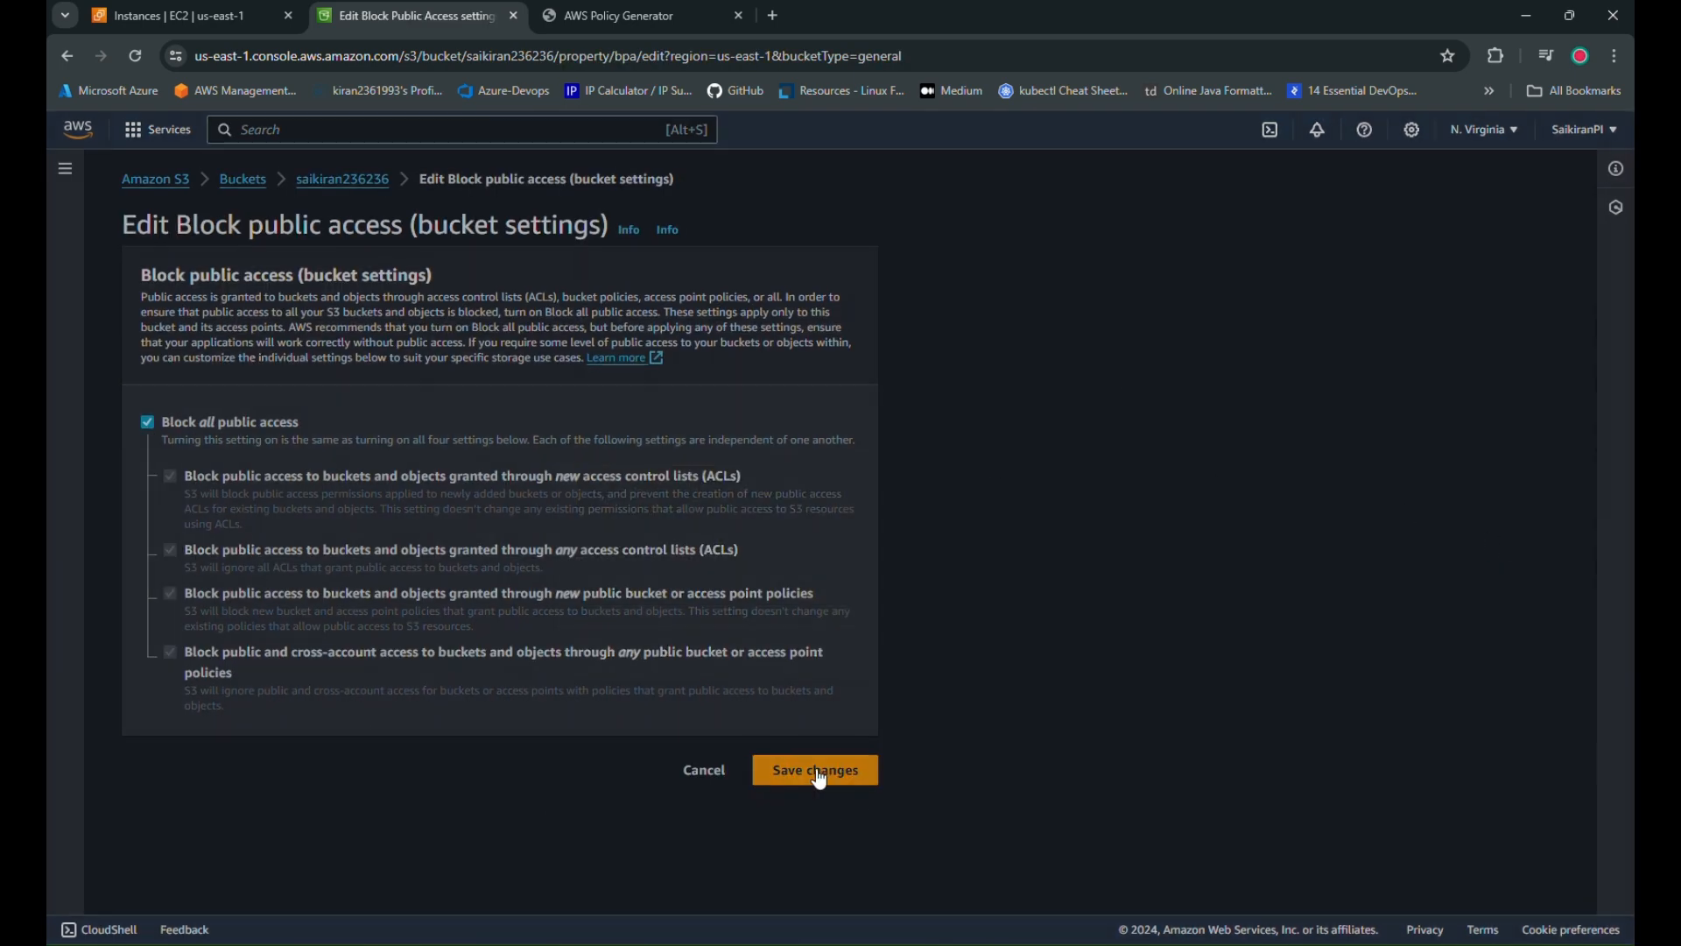
click(815, 771)
click(758, 587)
text(c)
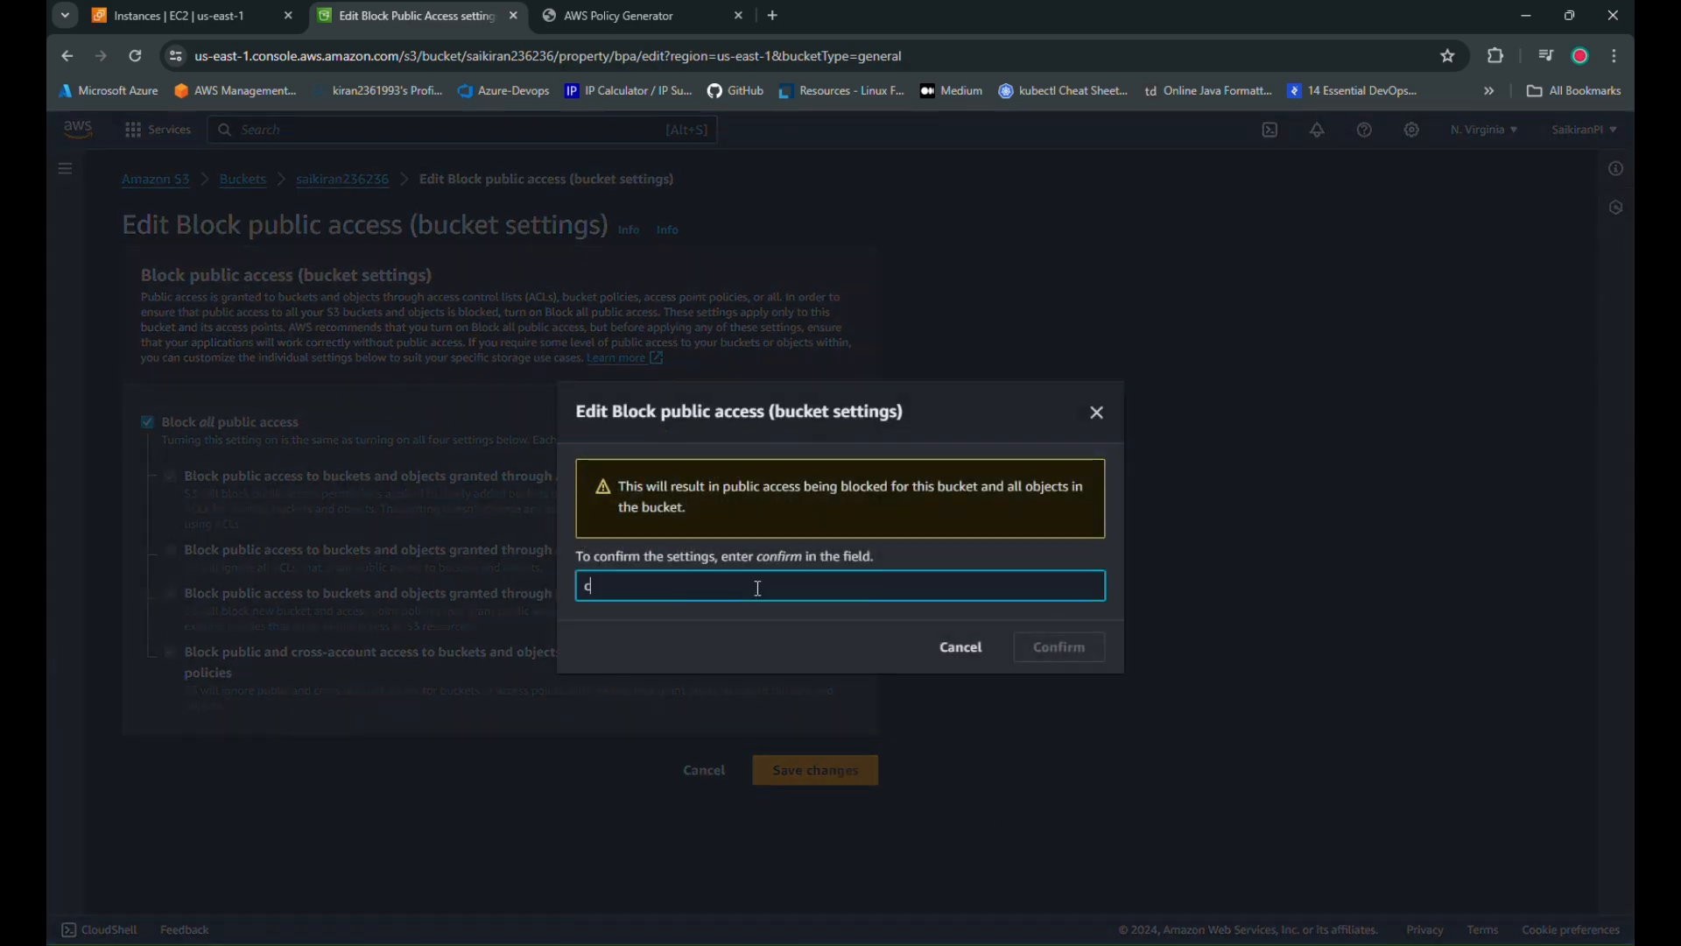
key(BackSpace)
text(confirm)
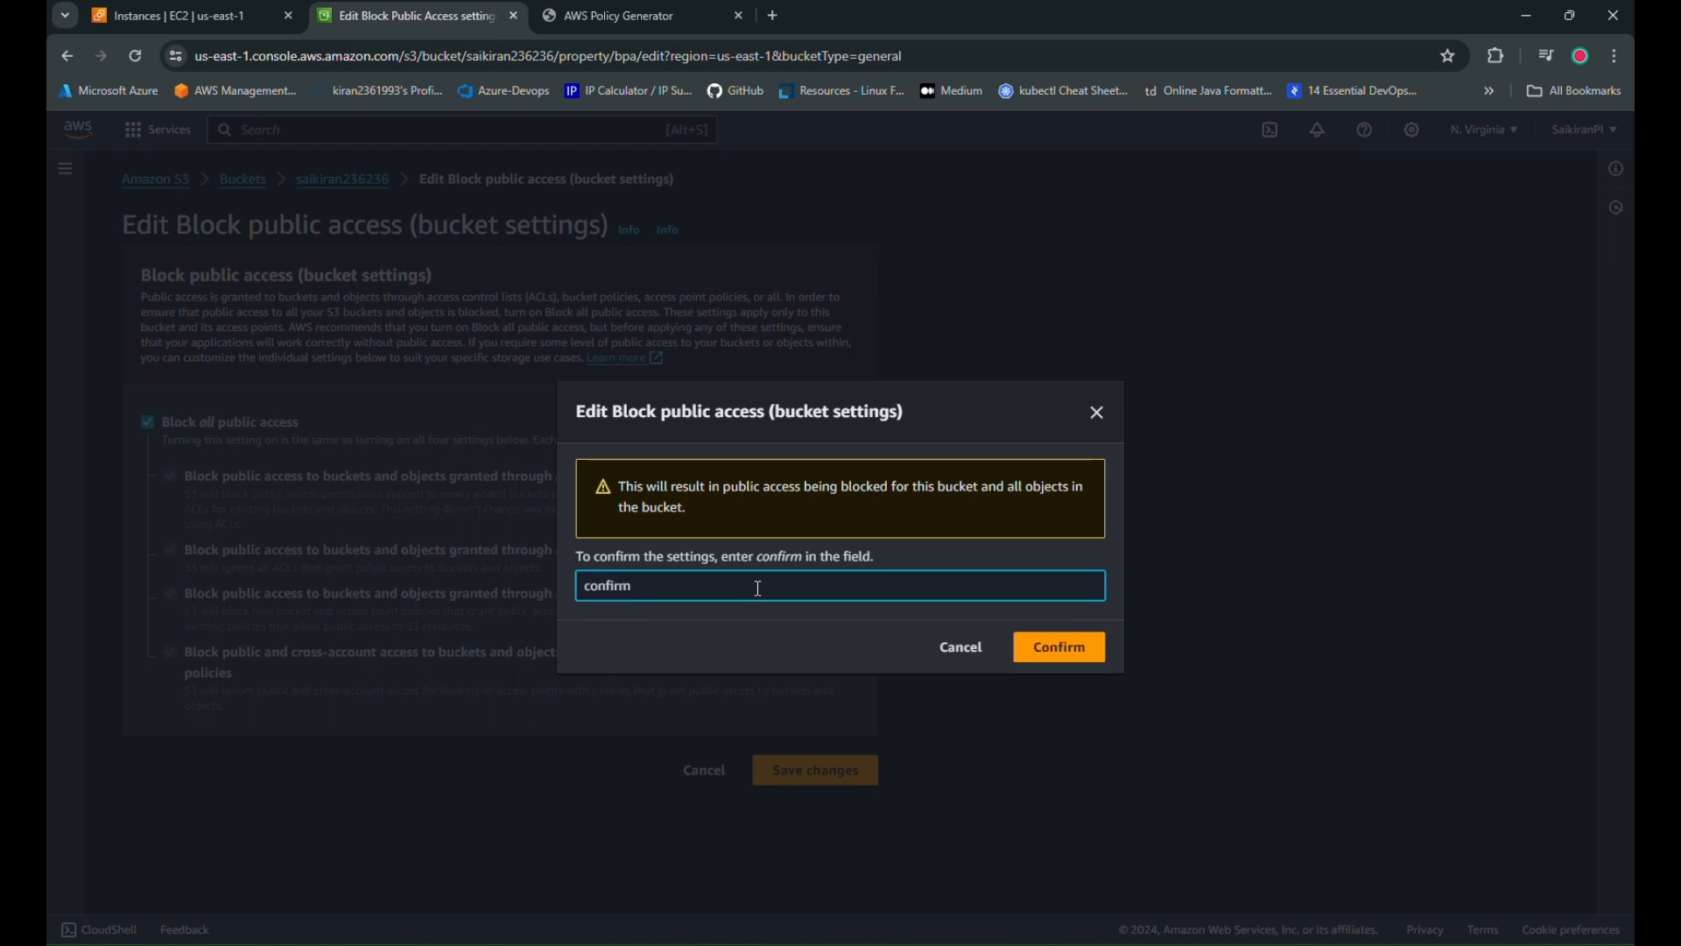
click(1051, 650)
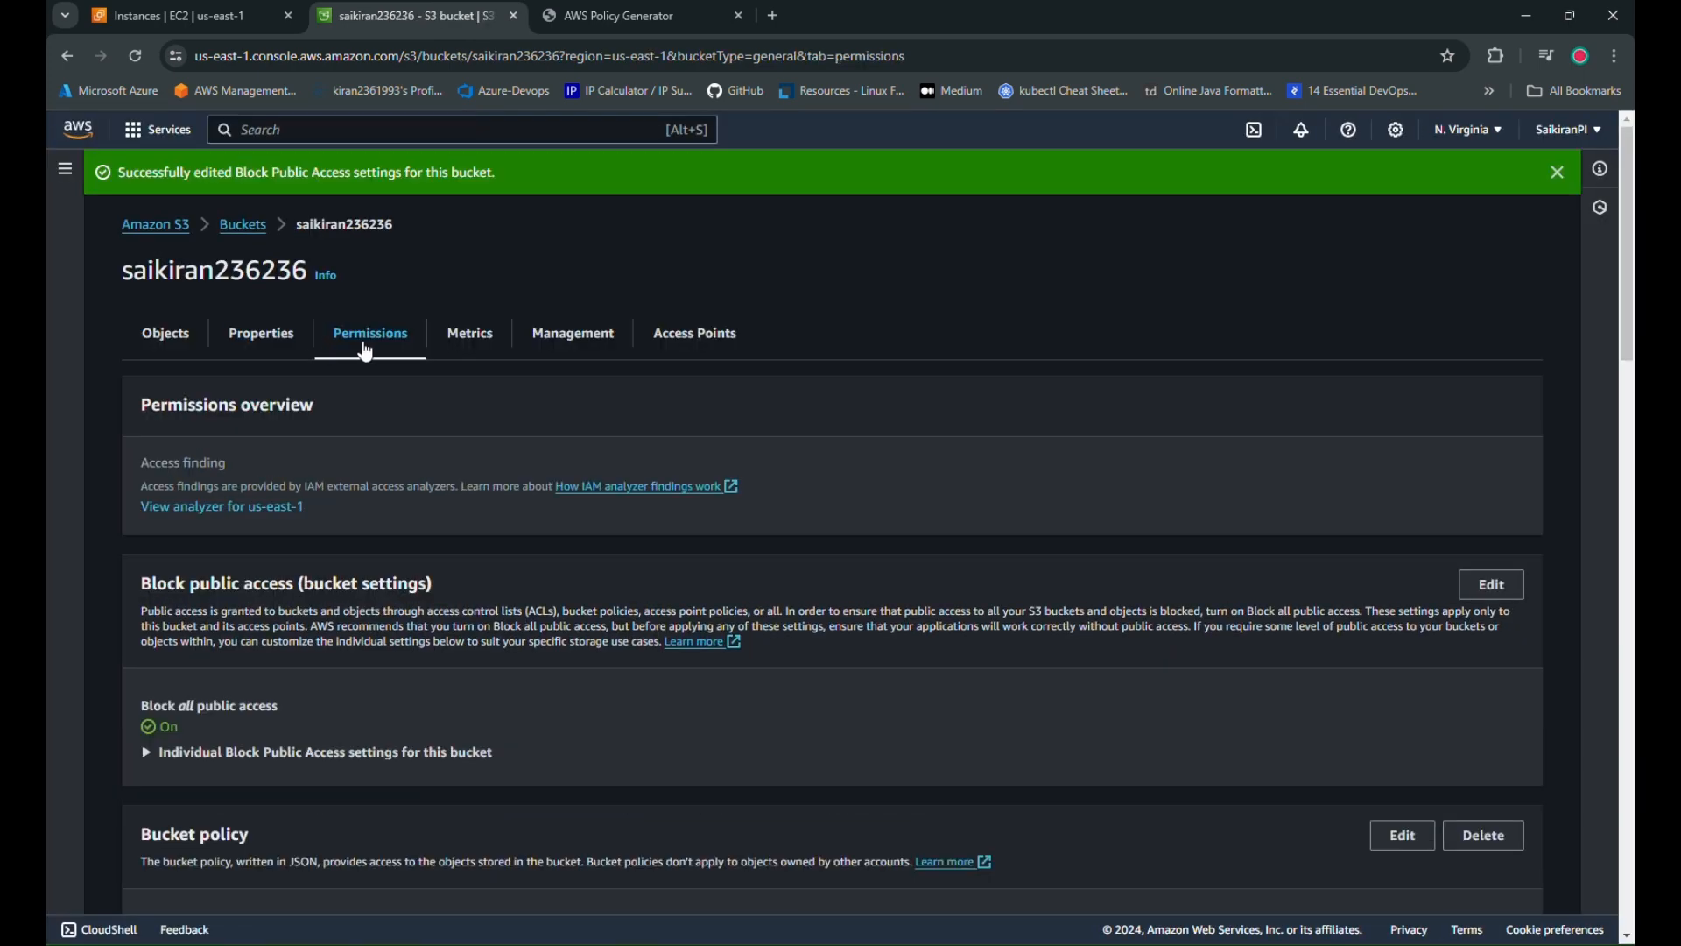
Delete the public-read bucket policy, confirming with 'delete'
click(140, 337)
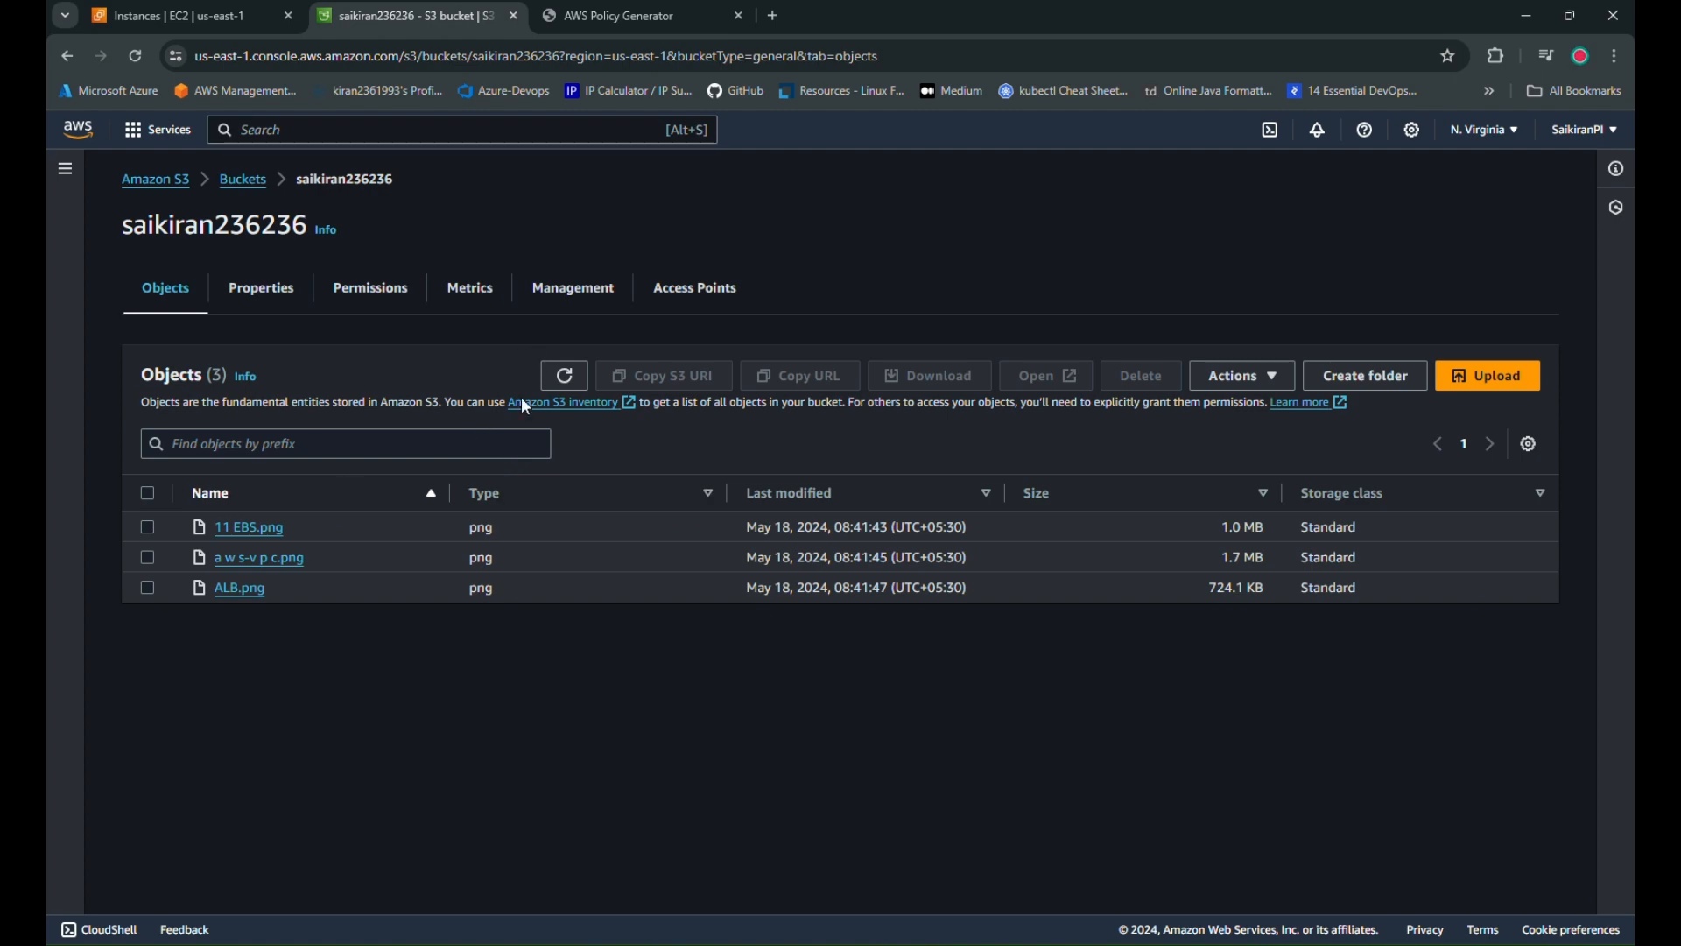
click(377, 296)
scroll(450, 676, down, 5)
click(1486, 224)
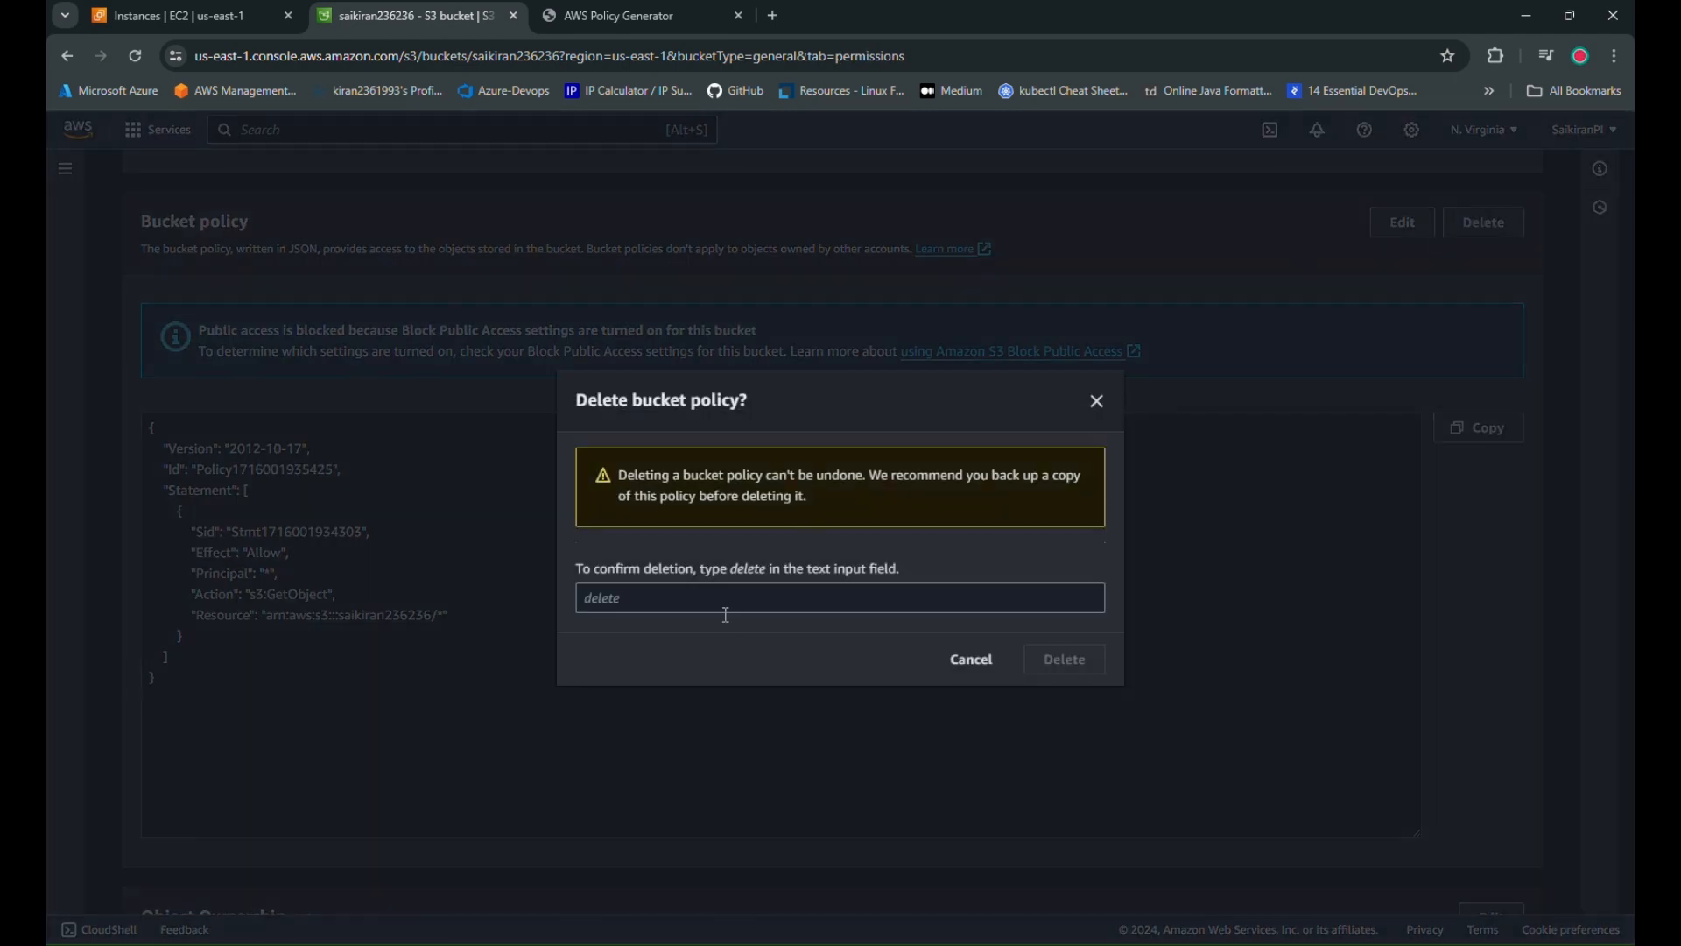
click(719, 612)
text(delete)
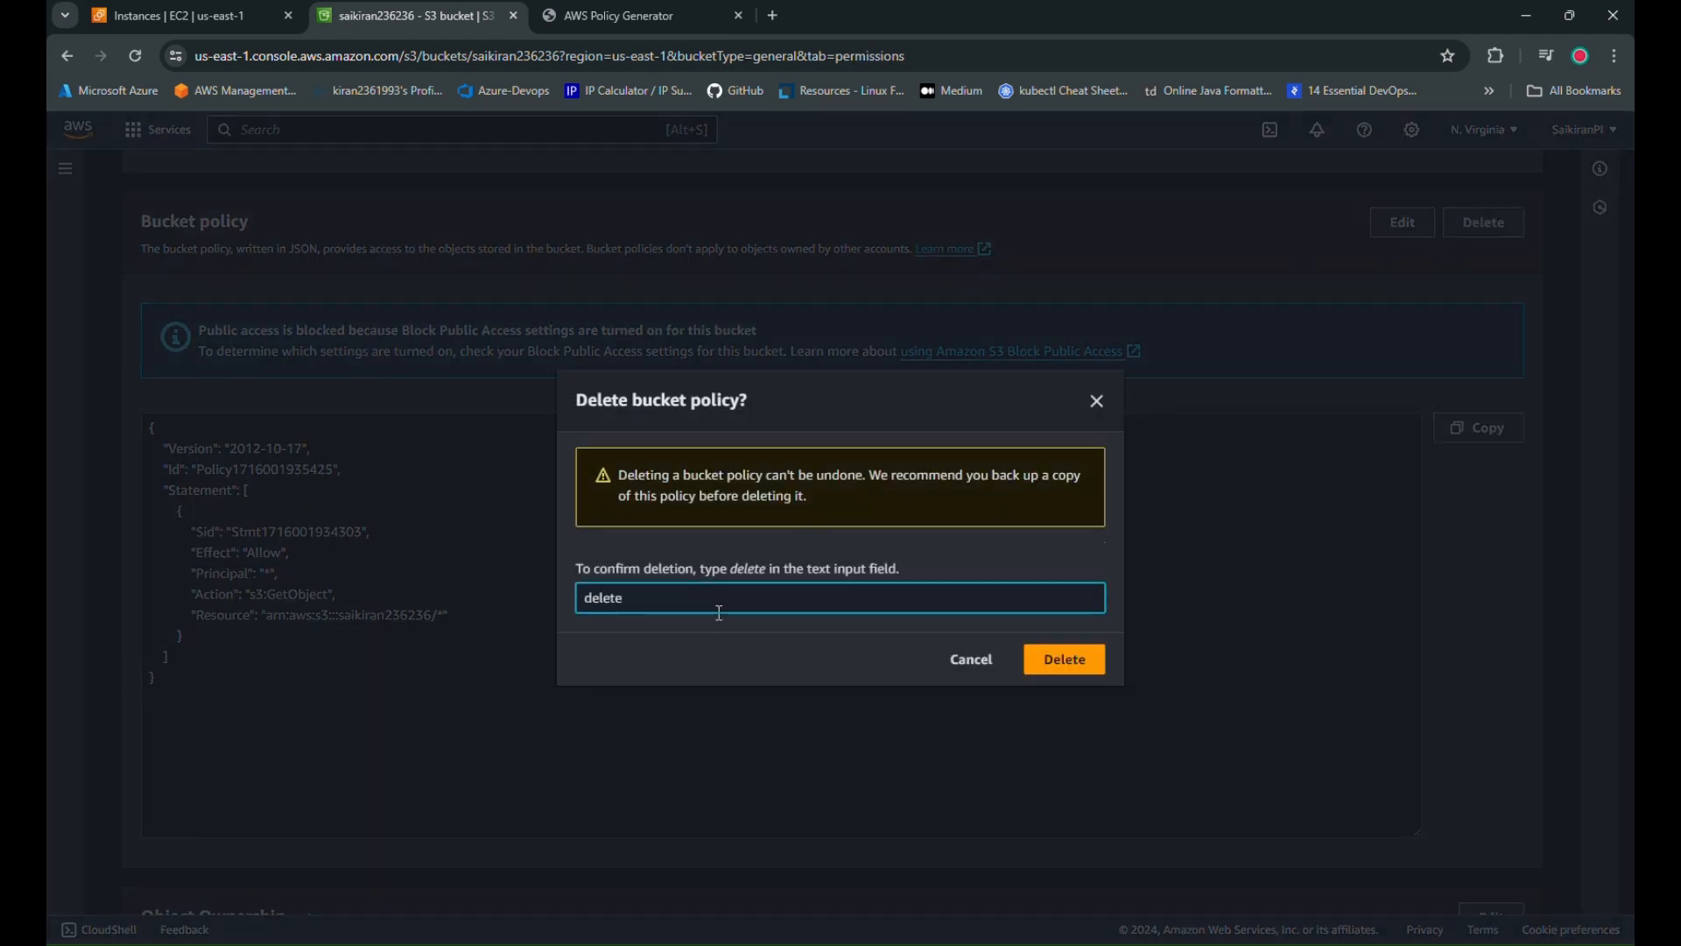
click(1065, 658)
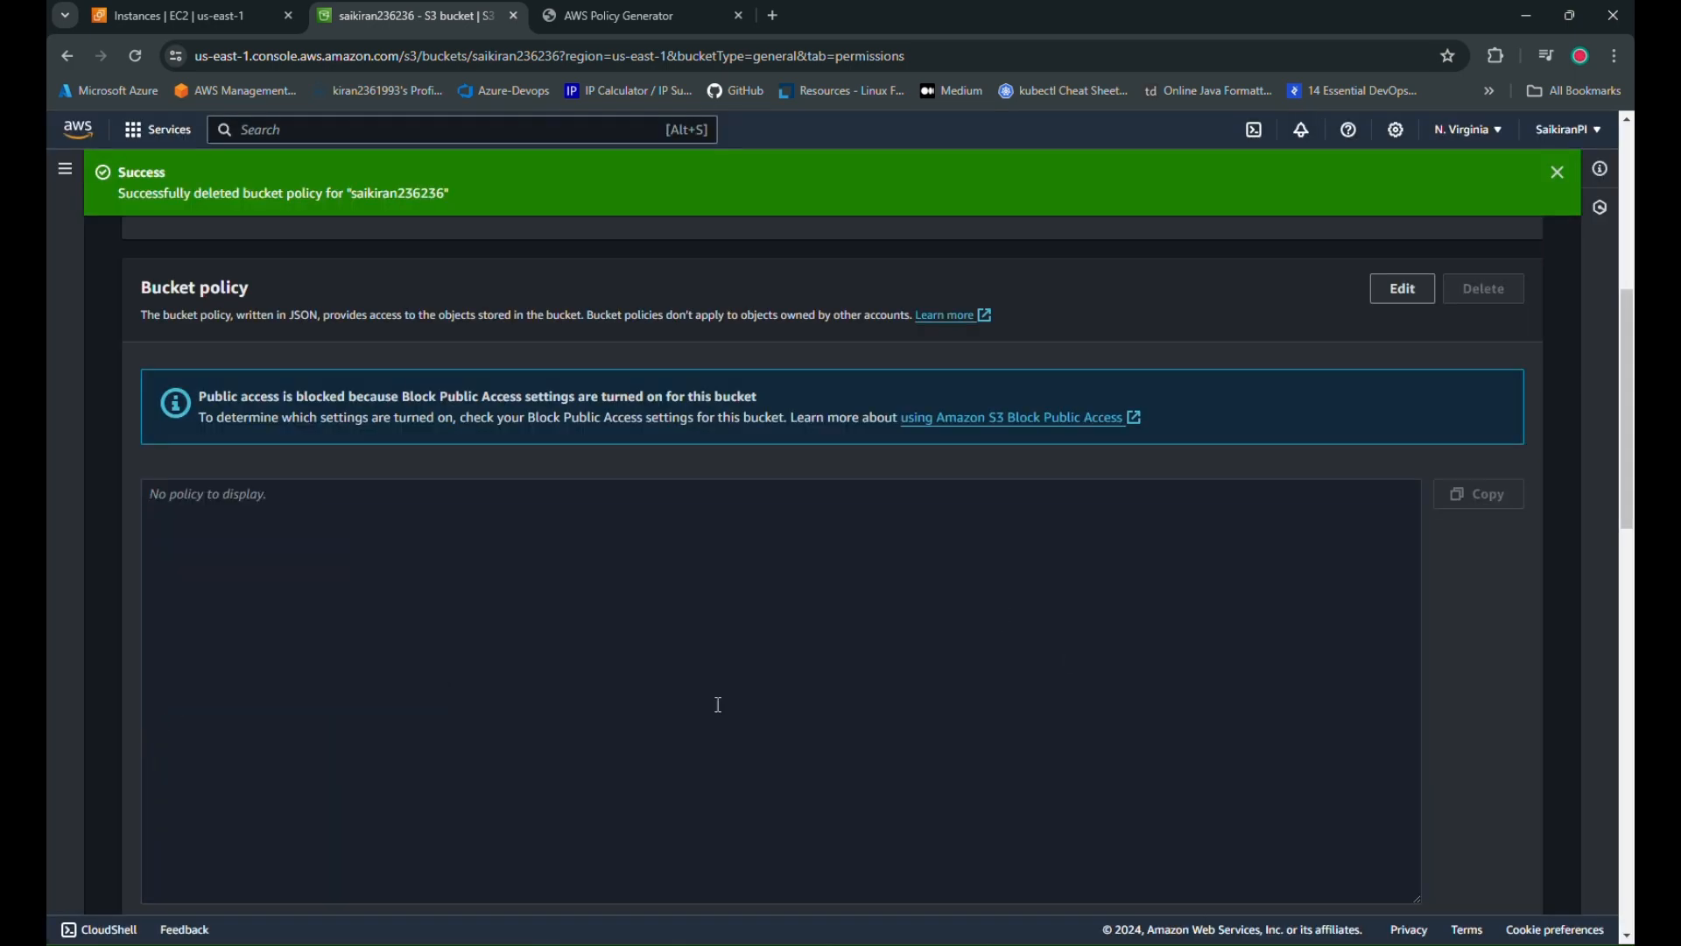
scroll(718, 704, up, 10)
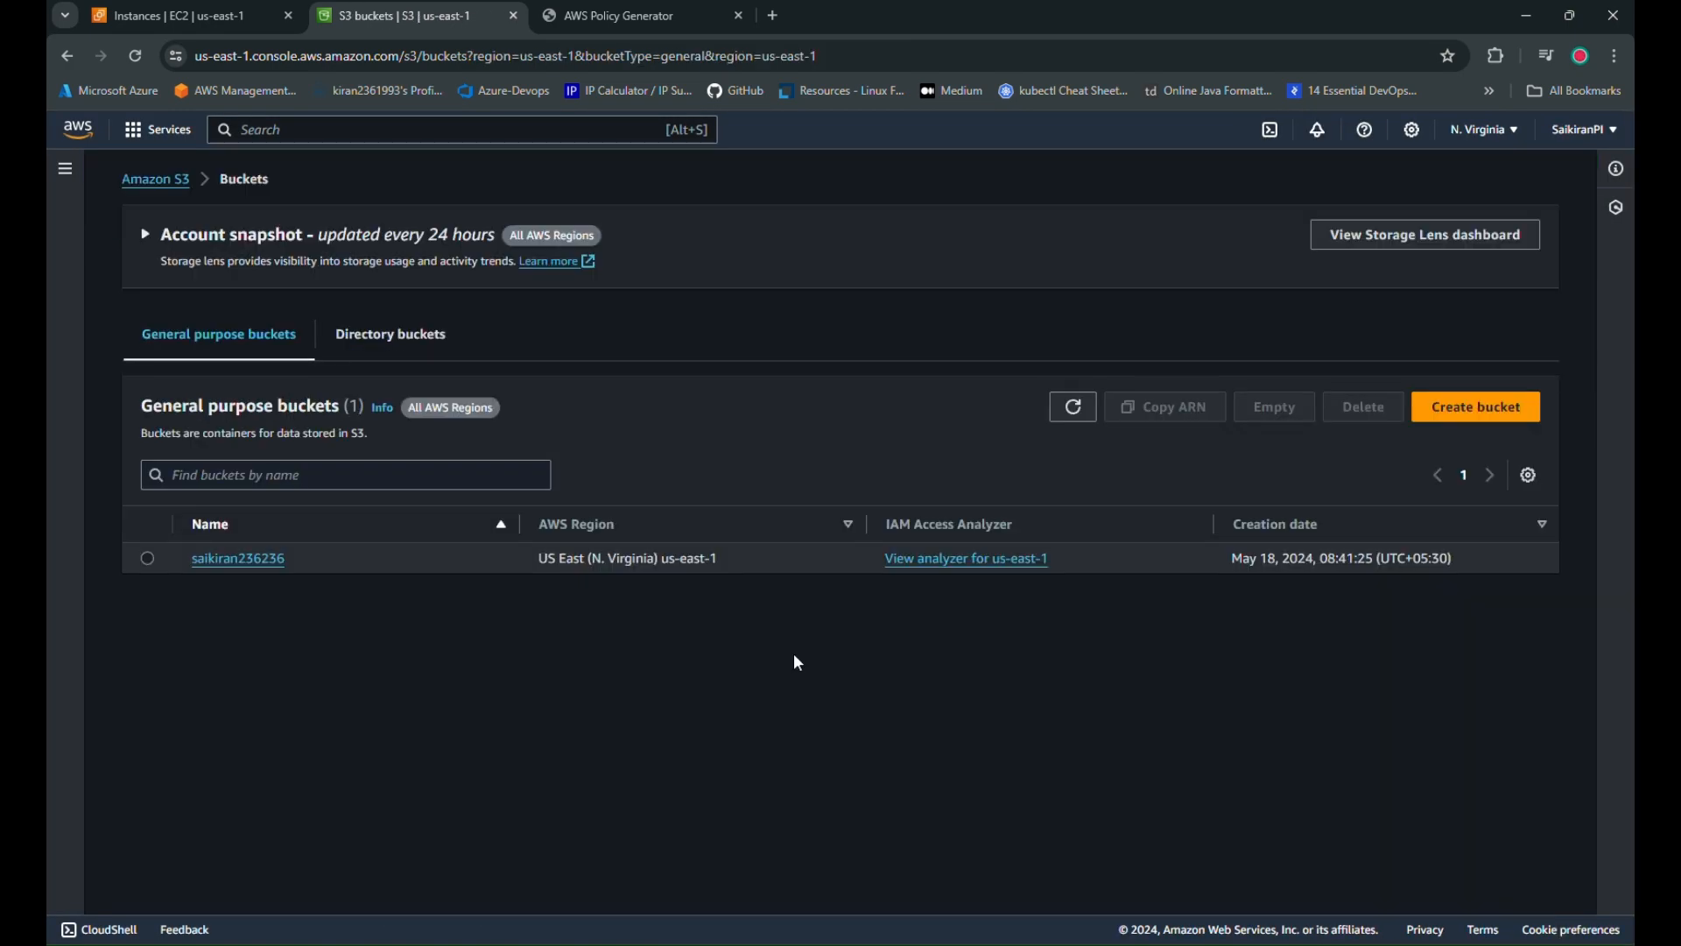
Open the bucket to list 11 EBS.png, a w s-v p c.png and ALB.png
click(241, 561)
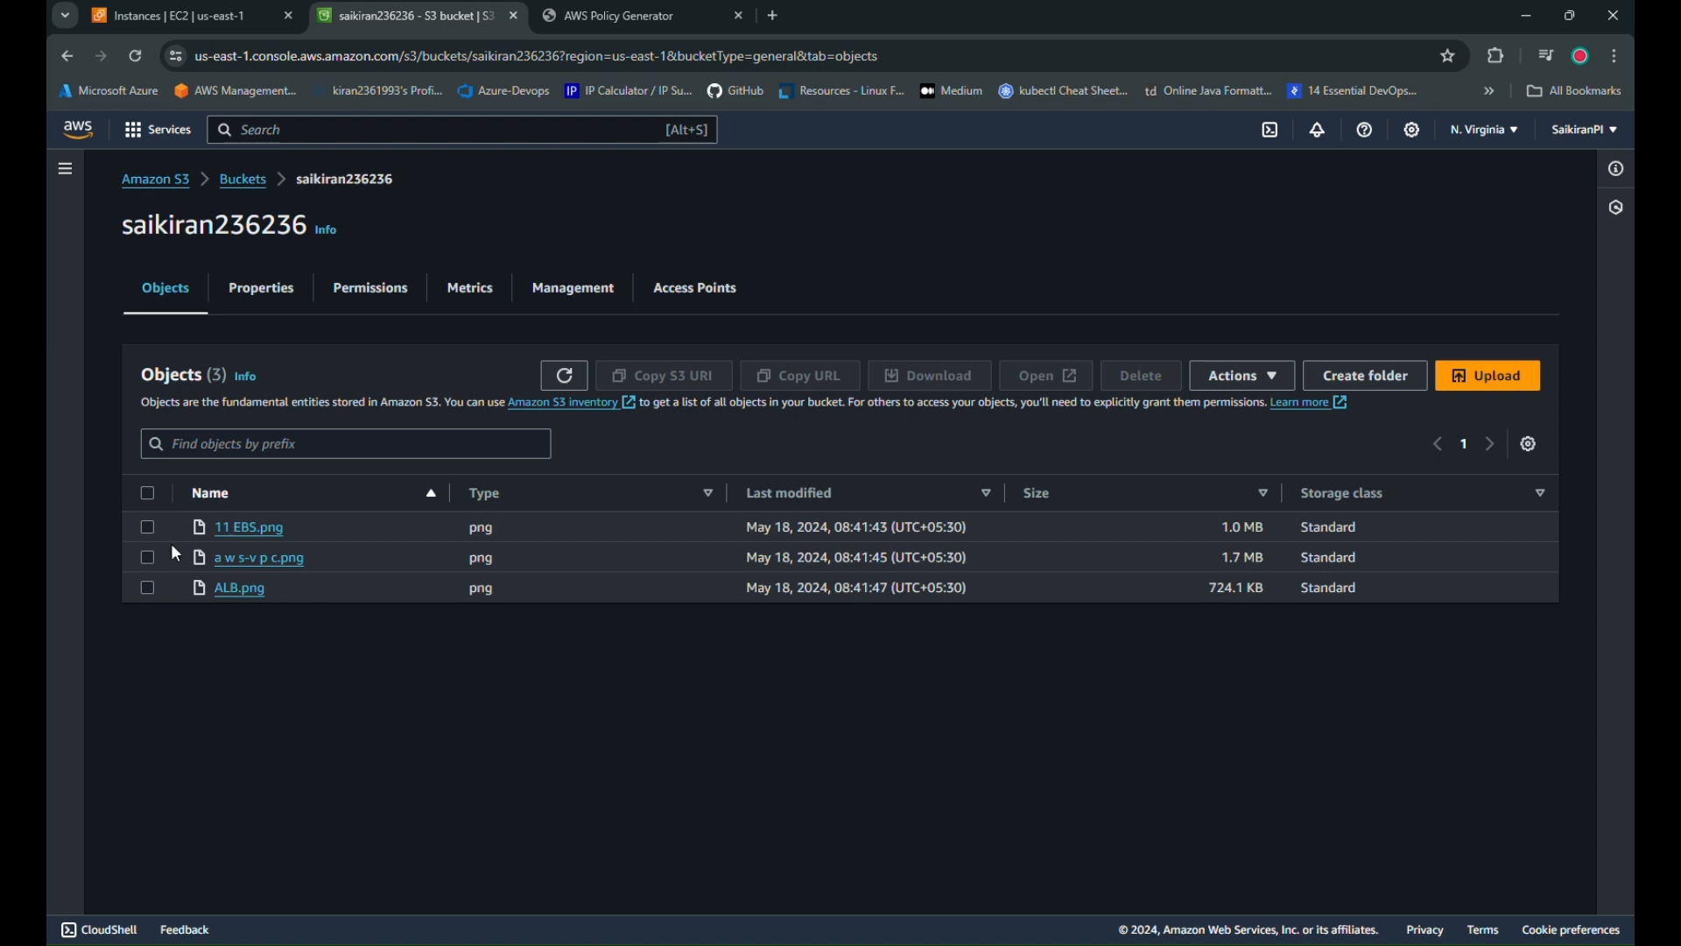
Open 11 EBS.png's Object URL and confirm it now returns Access Denied
click(147, 529)
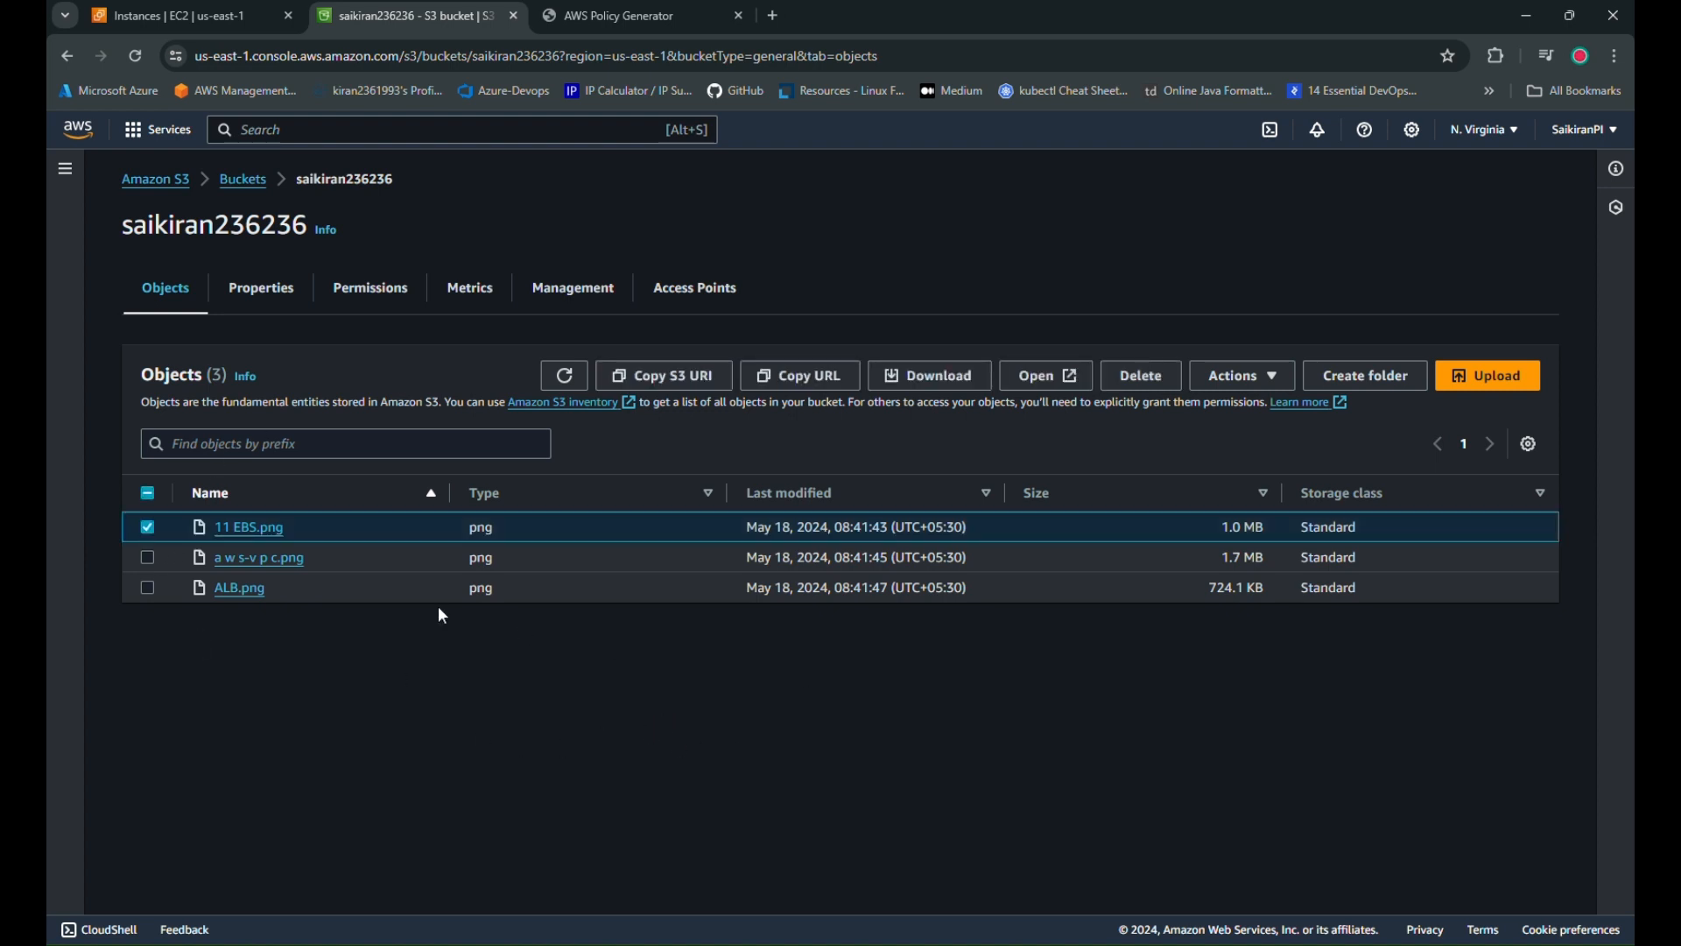
click(245, 530)
click(926, 678)
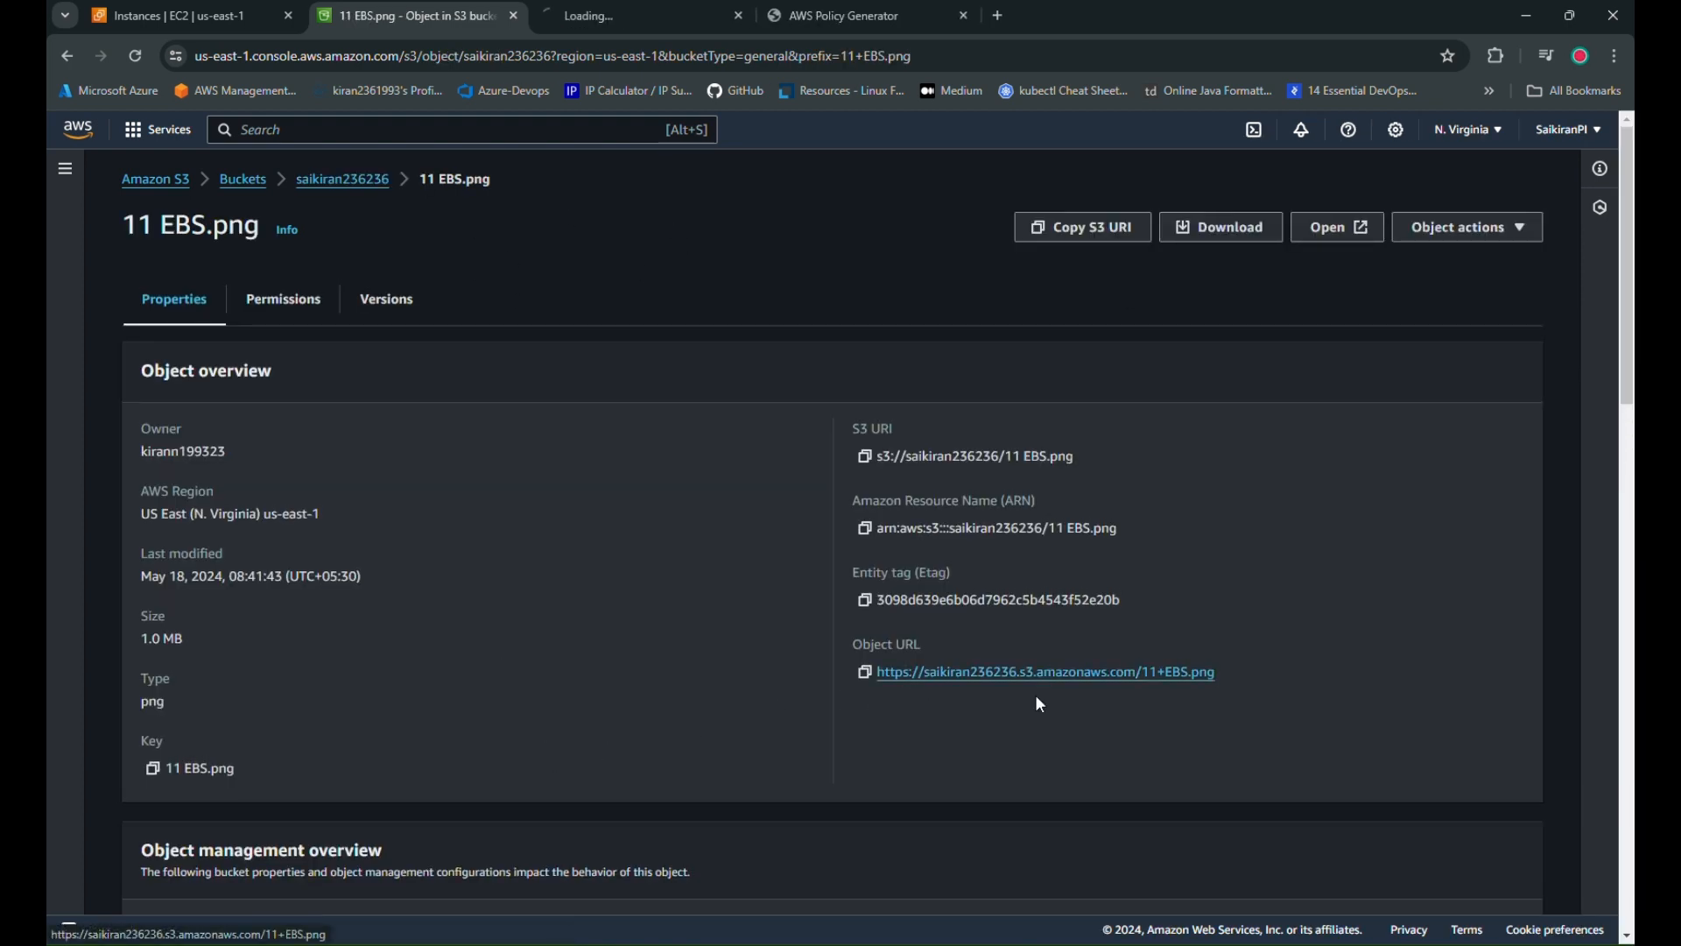
click(574, 12)
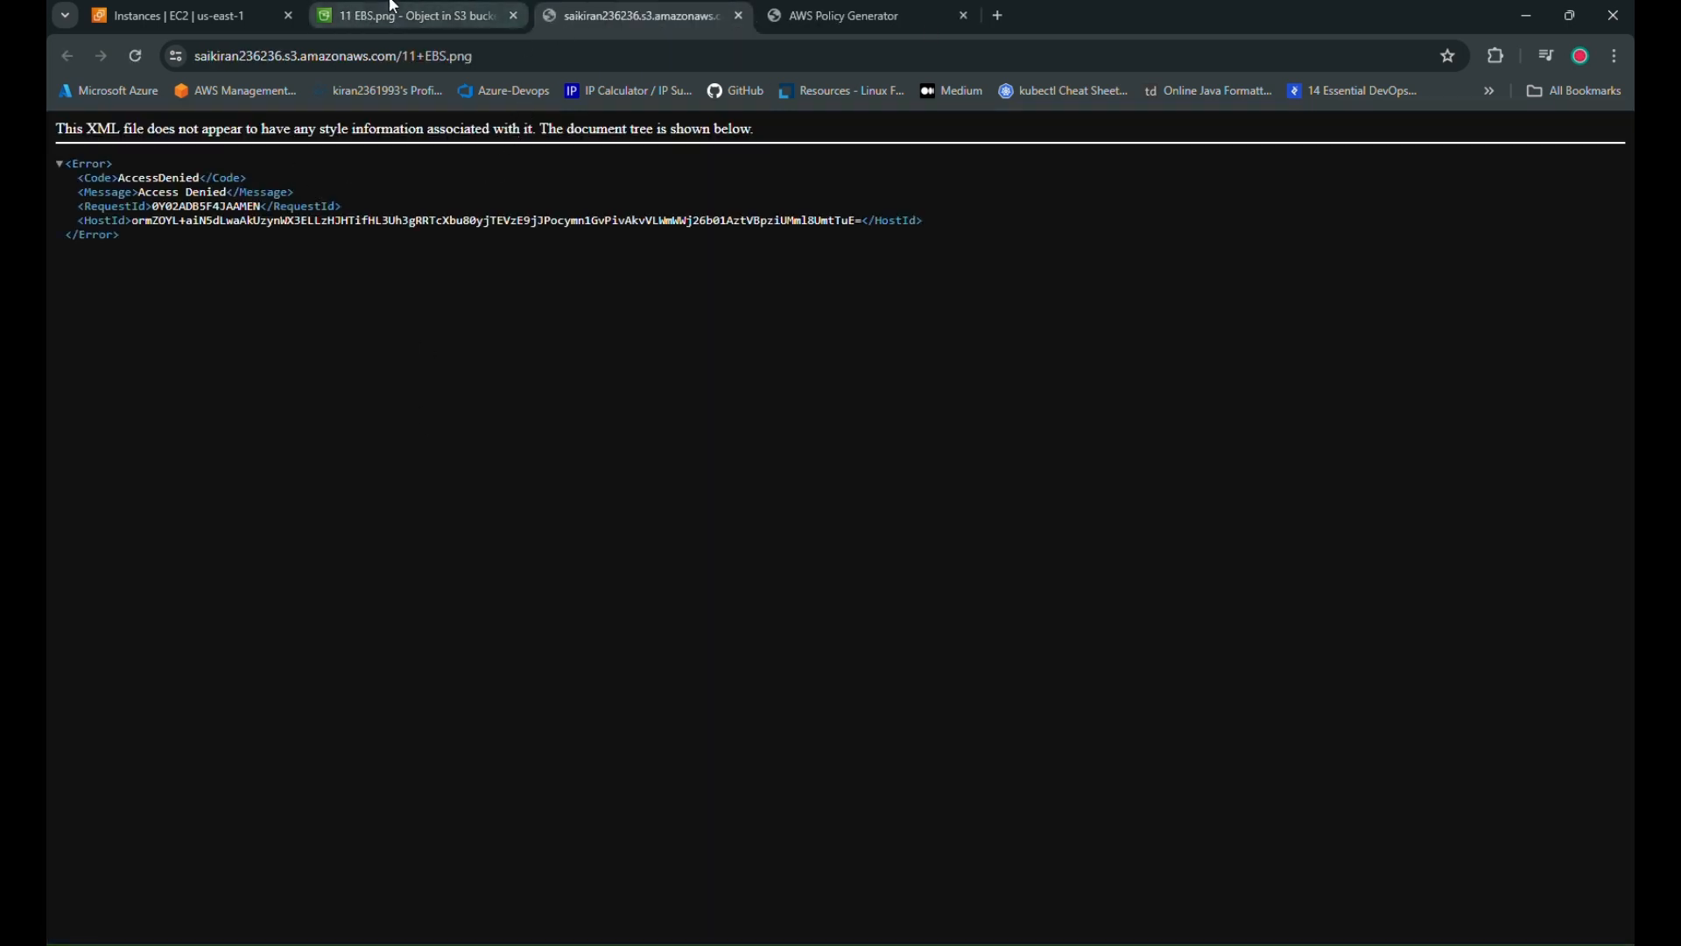
click(407, 15)
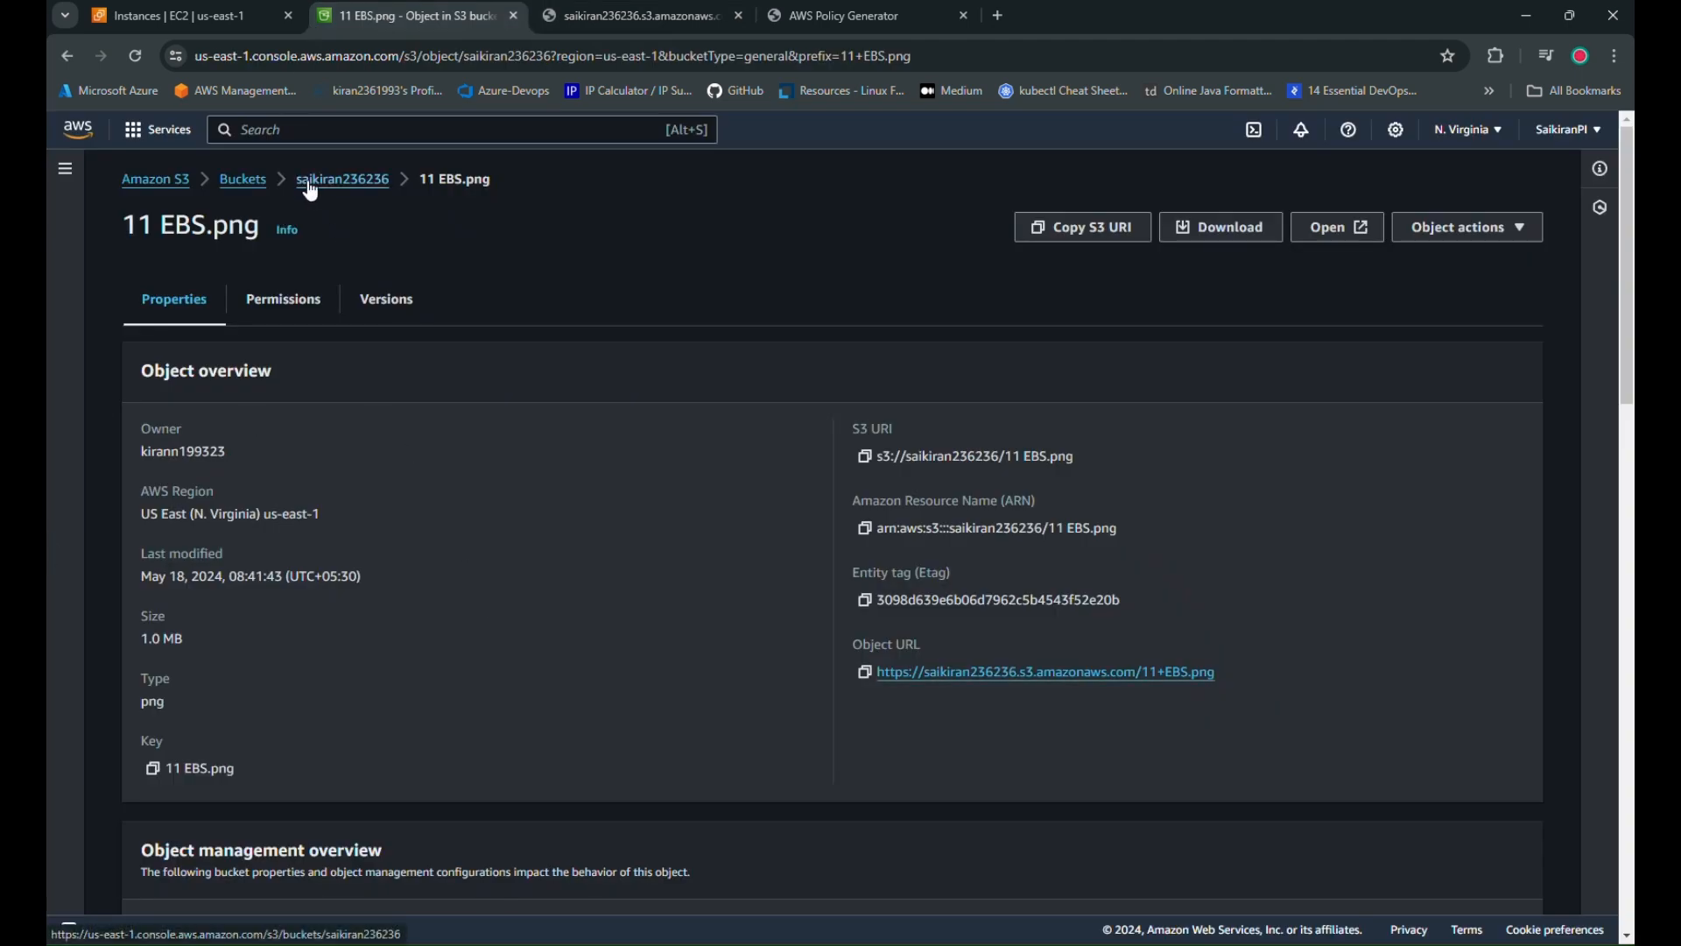
Reselect 11 EBS.png in the bucket's object list and bring up its Actions menu
click(246, 179)
click(238, 559)
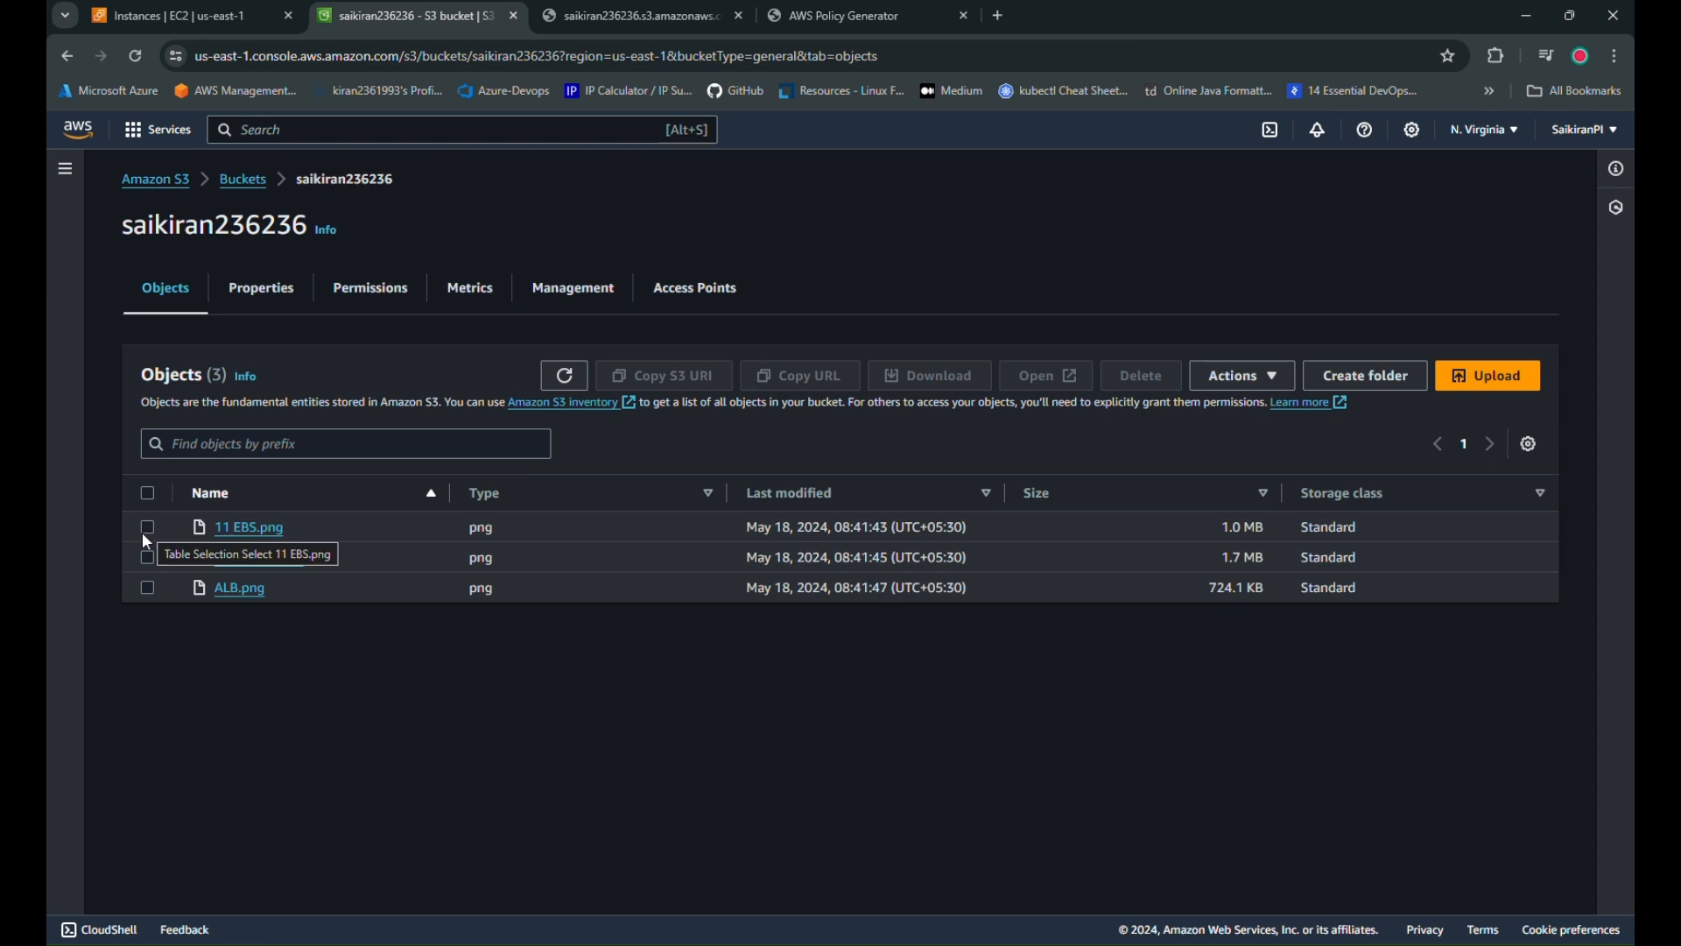
click(141, 536)
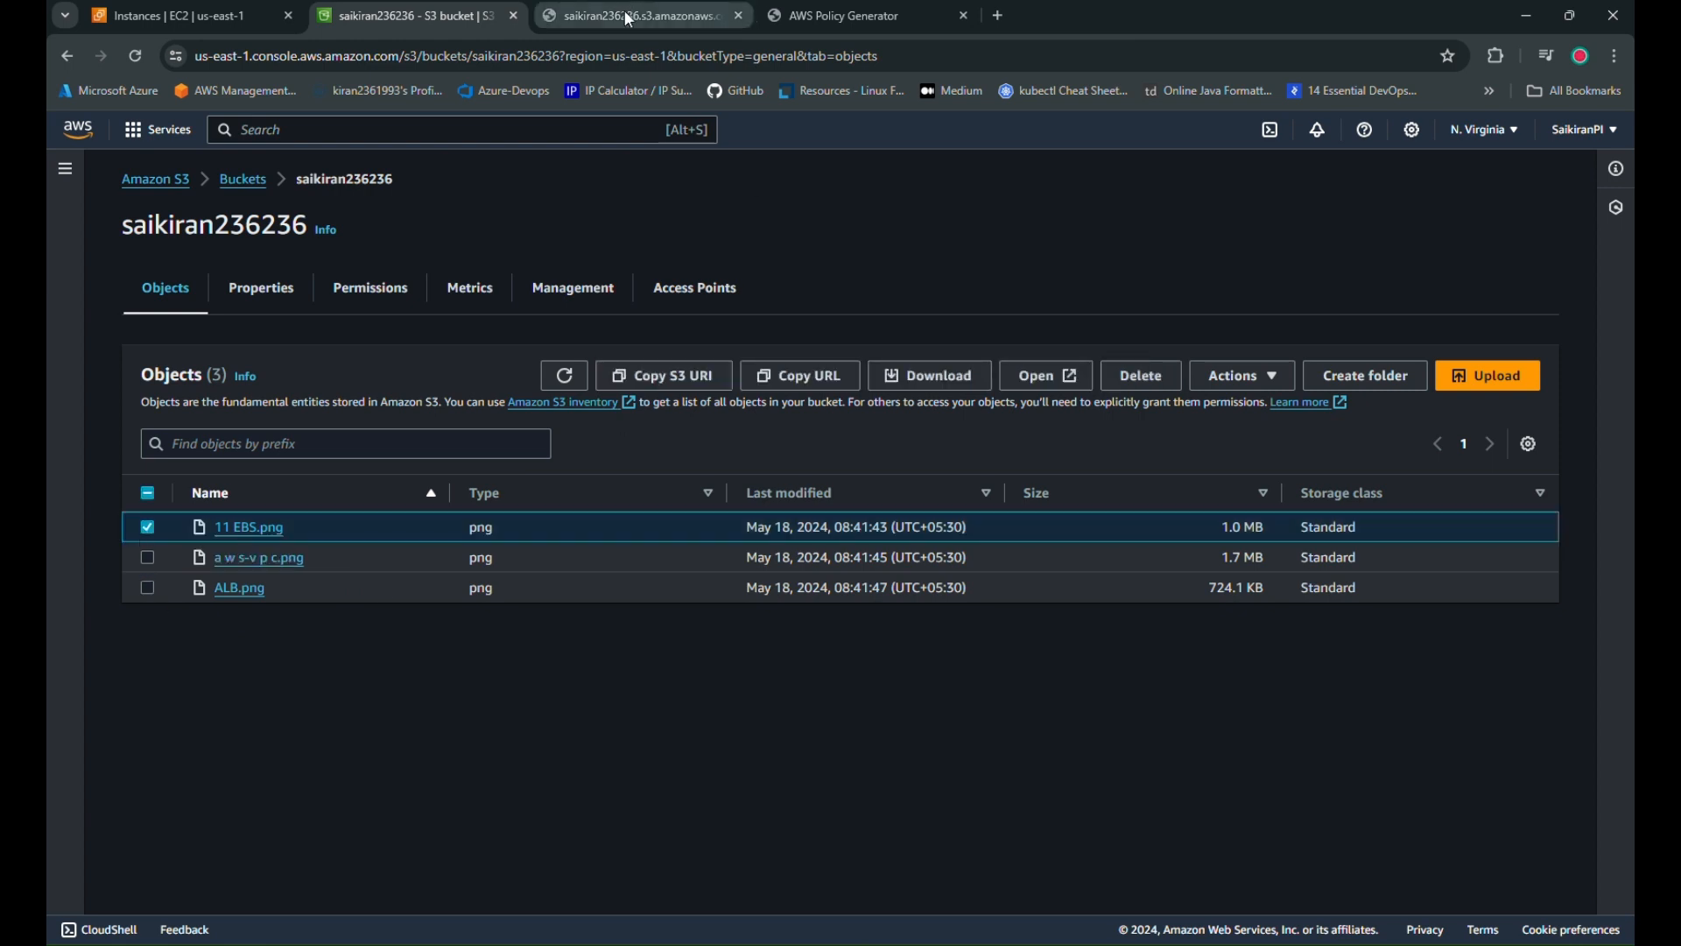
click(593, 27)
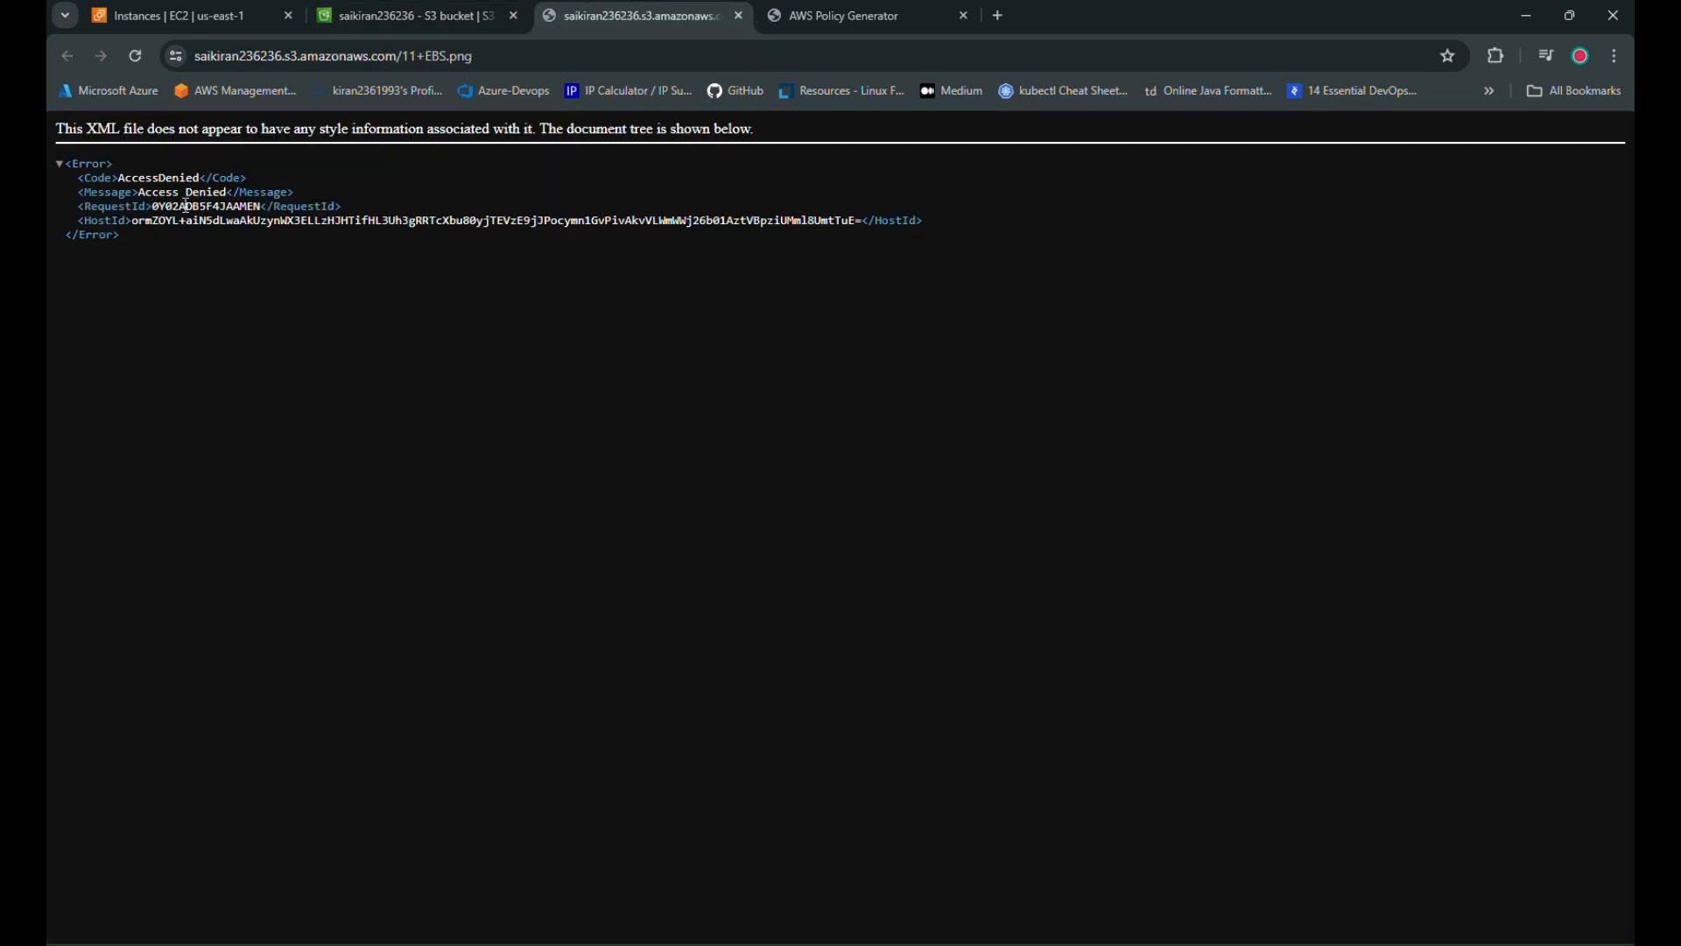
click(408, 4)
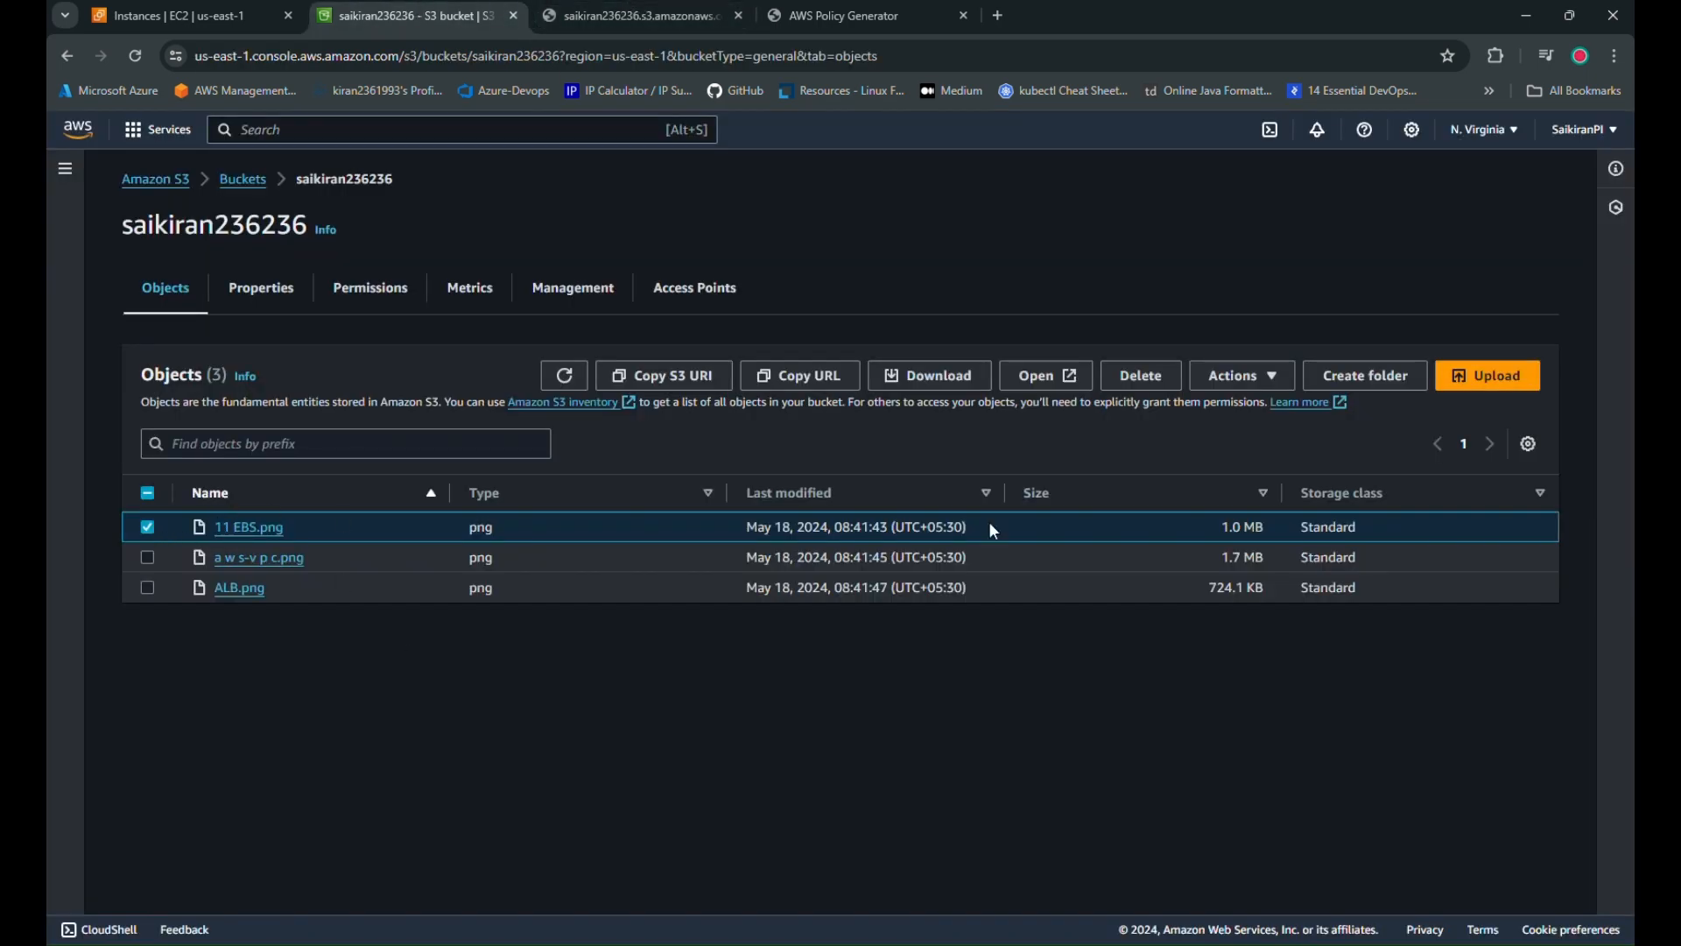
click(1224, 378)
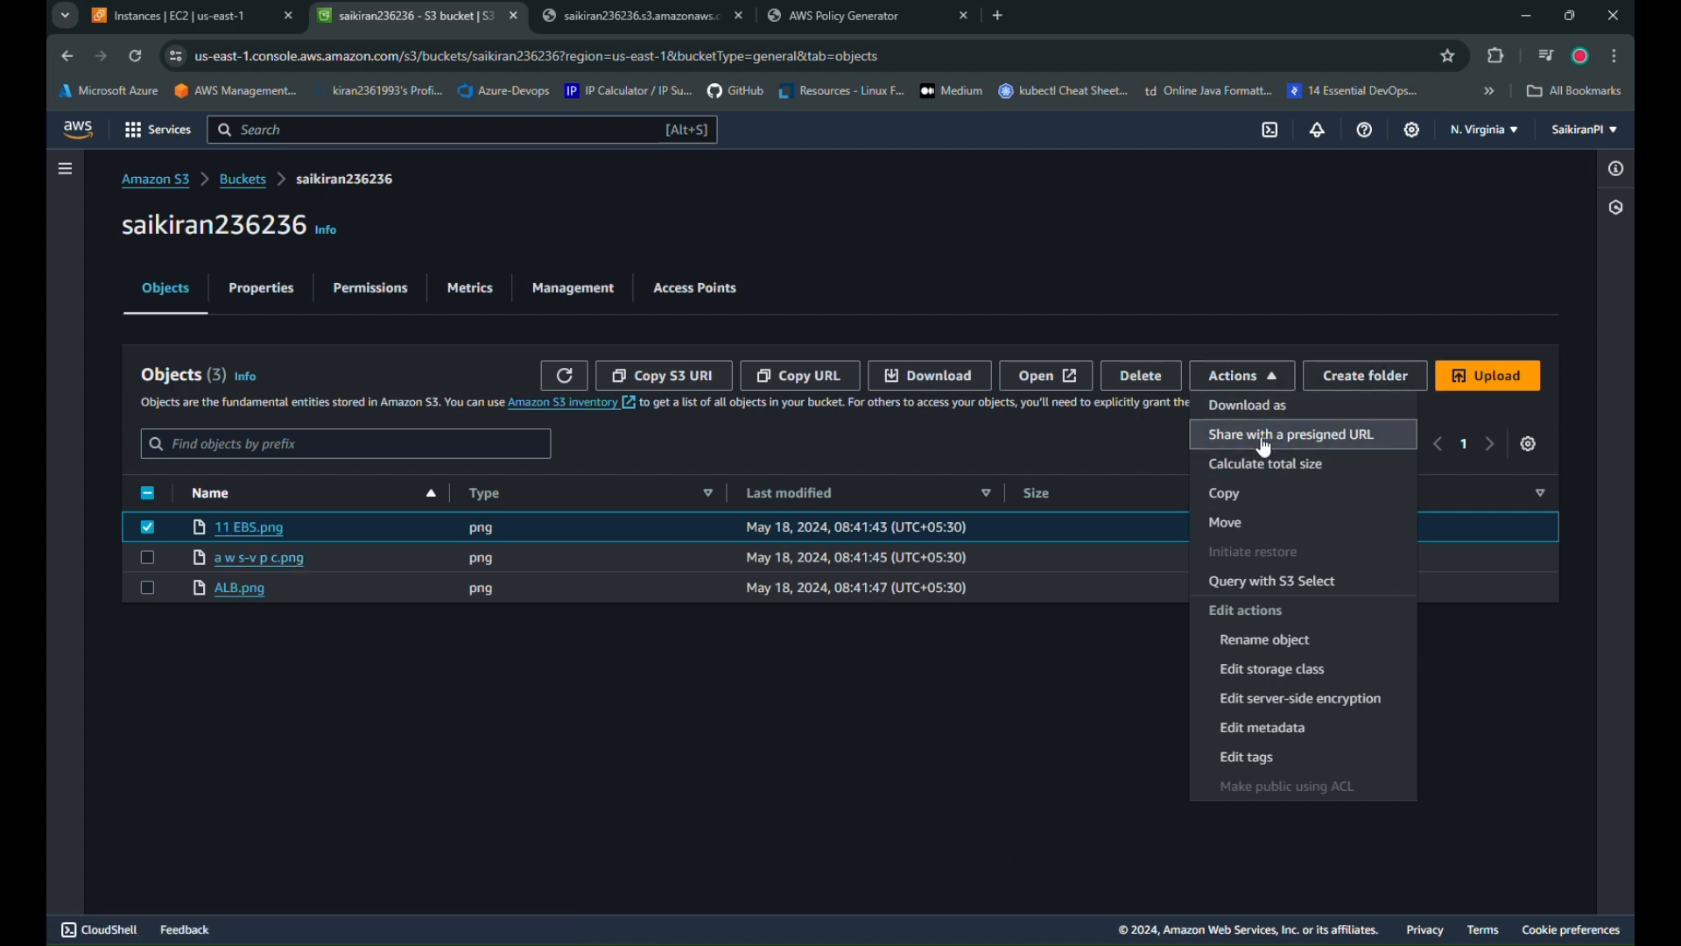
Create a presigned URL for 11 EBS.png expiring in 3 hours and copy it
click(1292, 434)
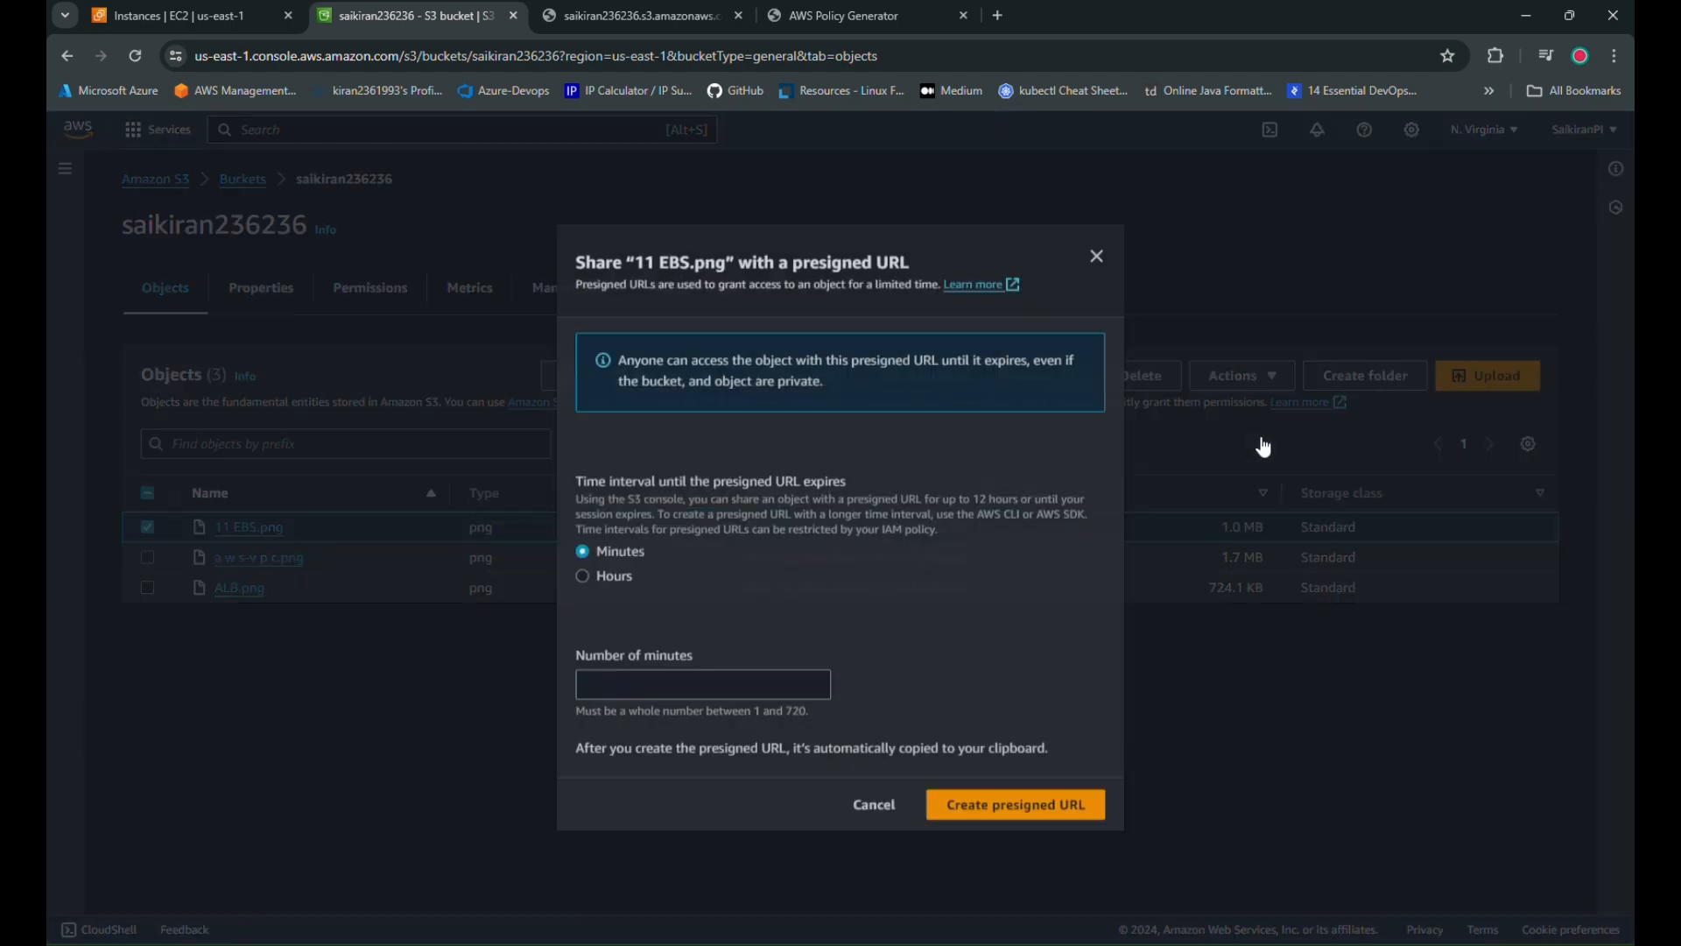
click(619, 582)
click(658, 683)
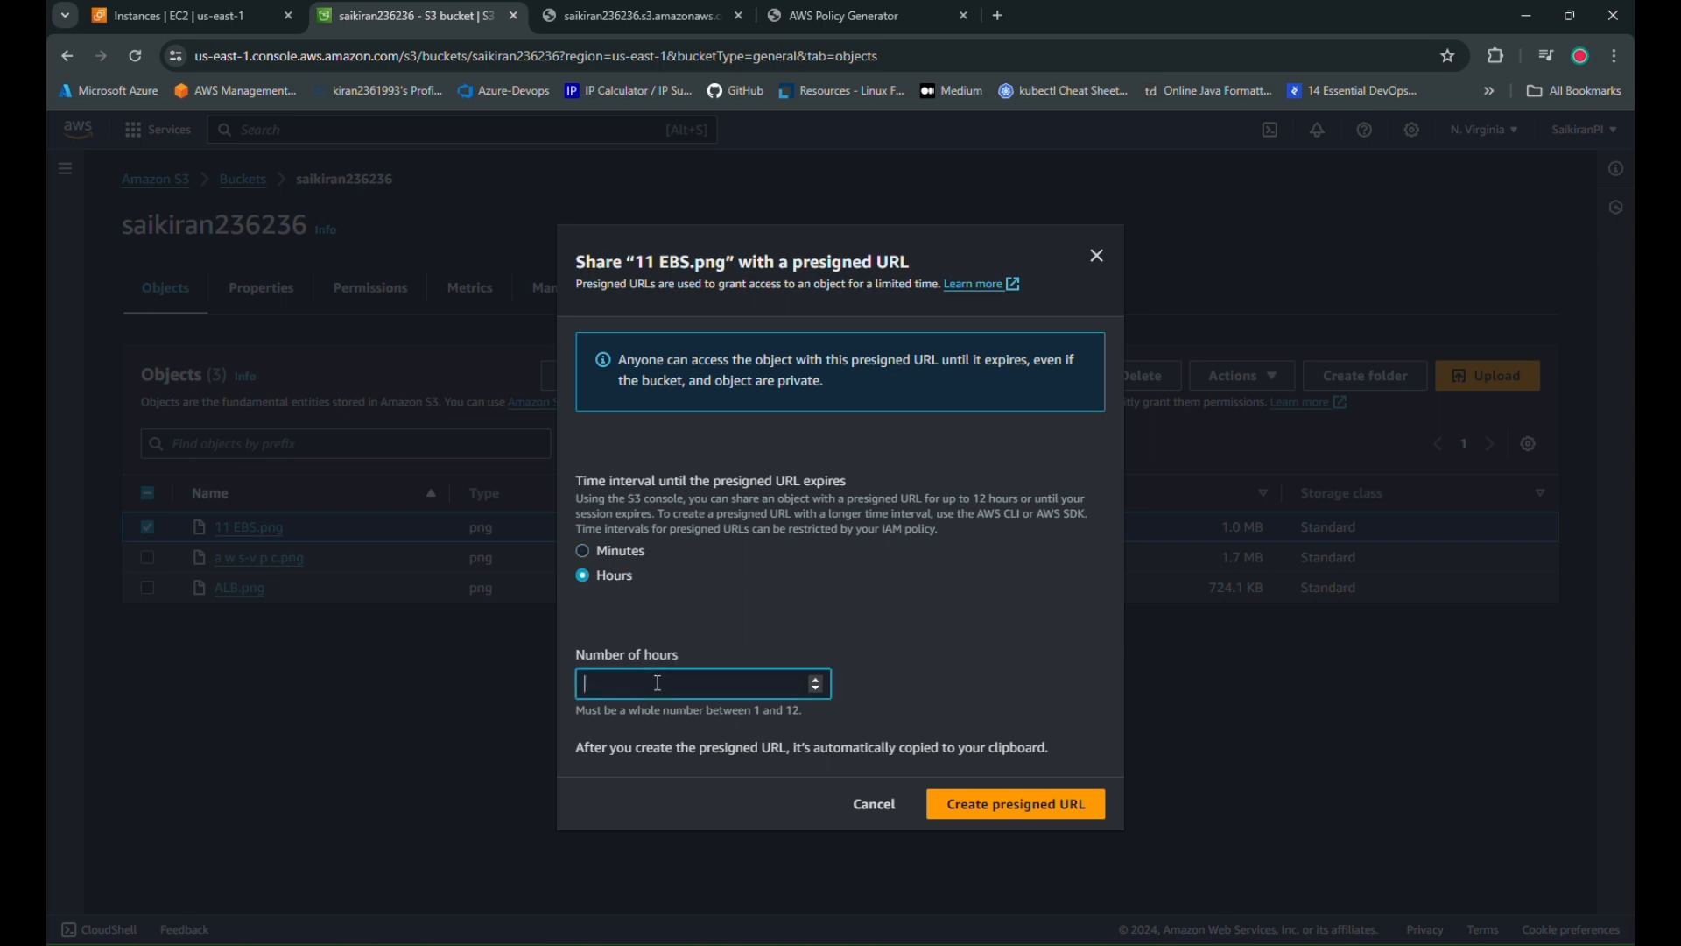
text(3)
click(1042, 808)
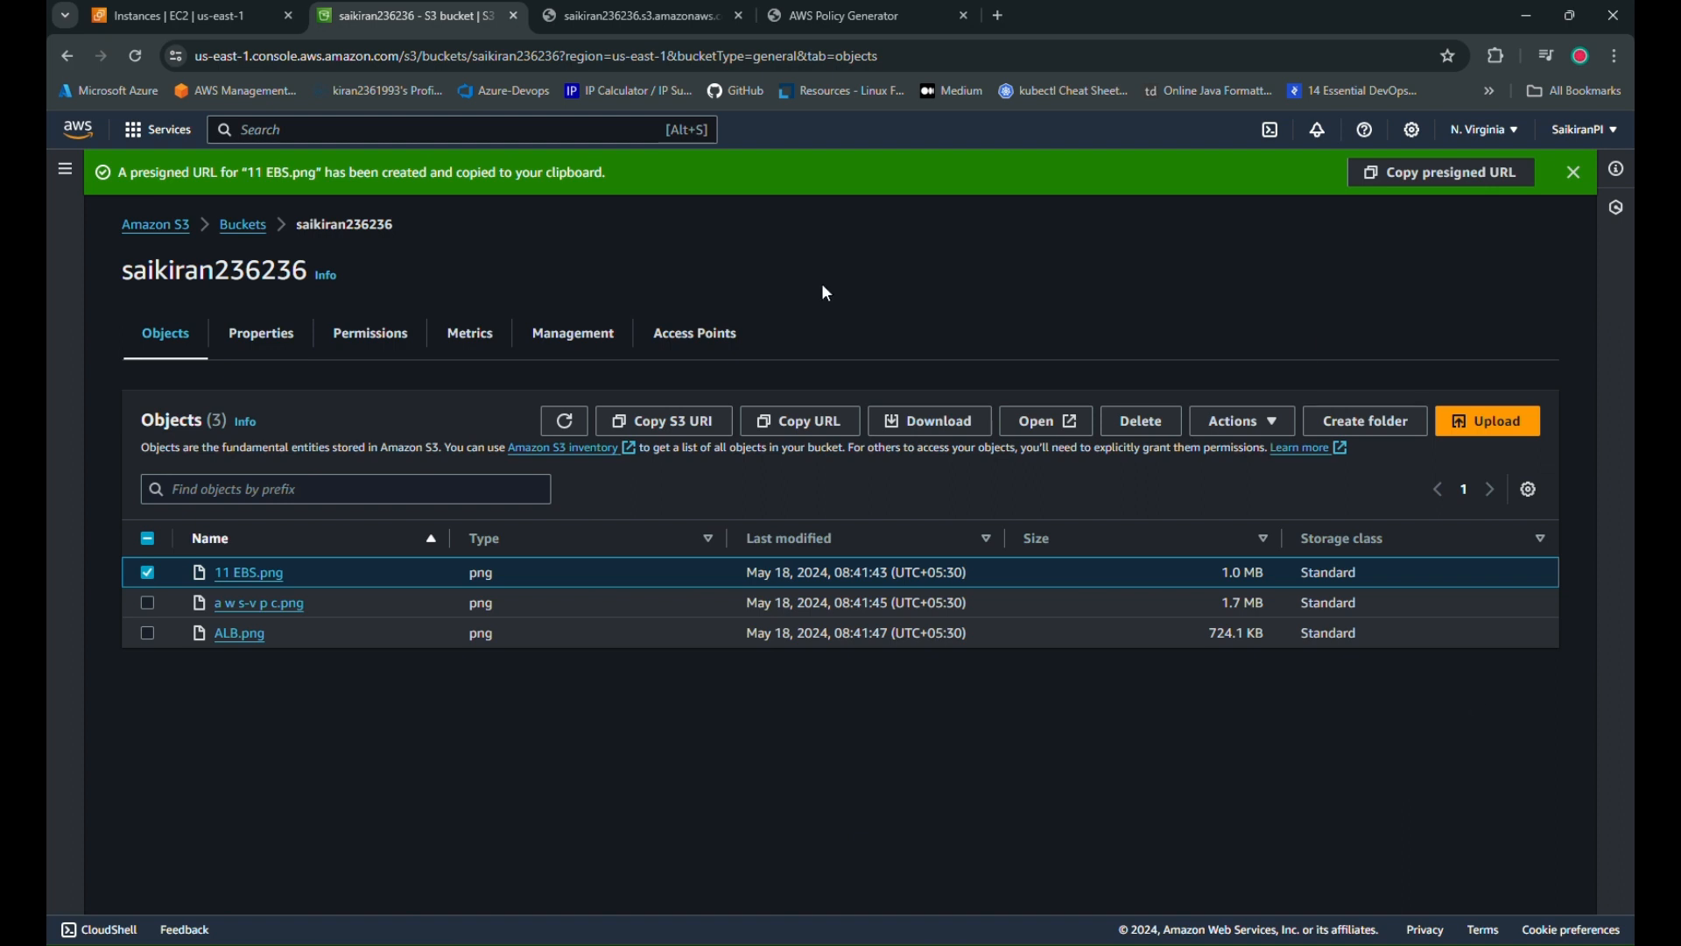
click(1449, 187)
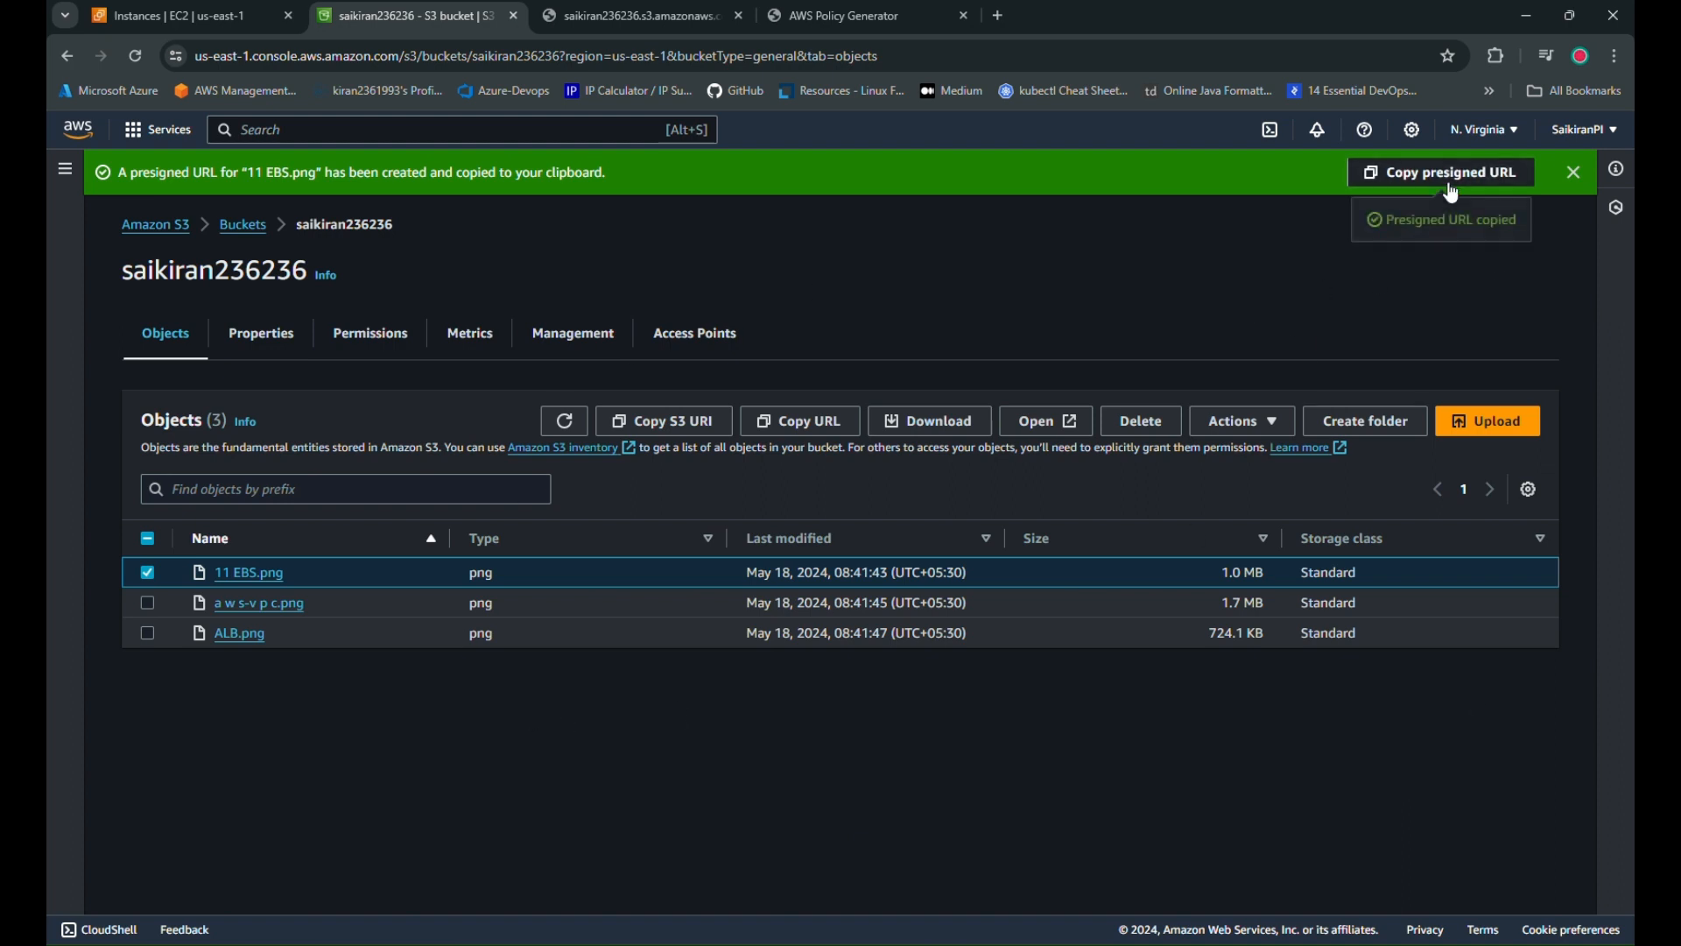
click(1000, 16)
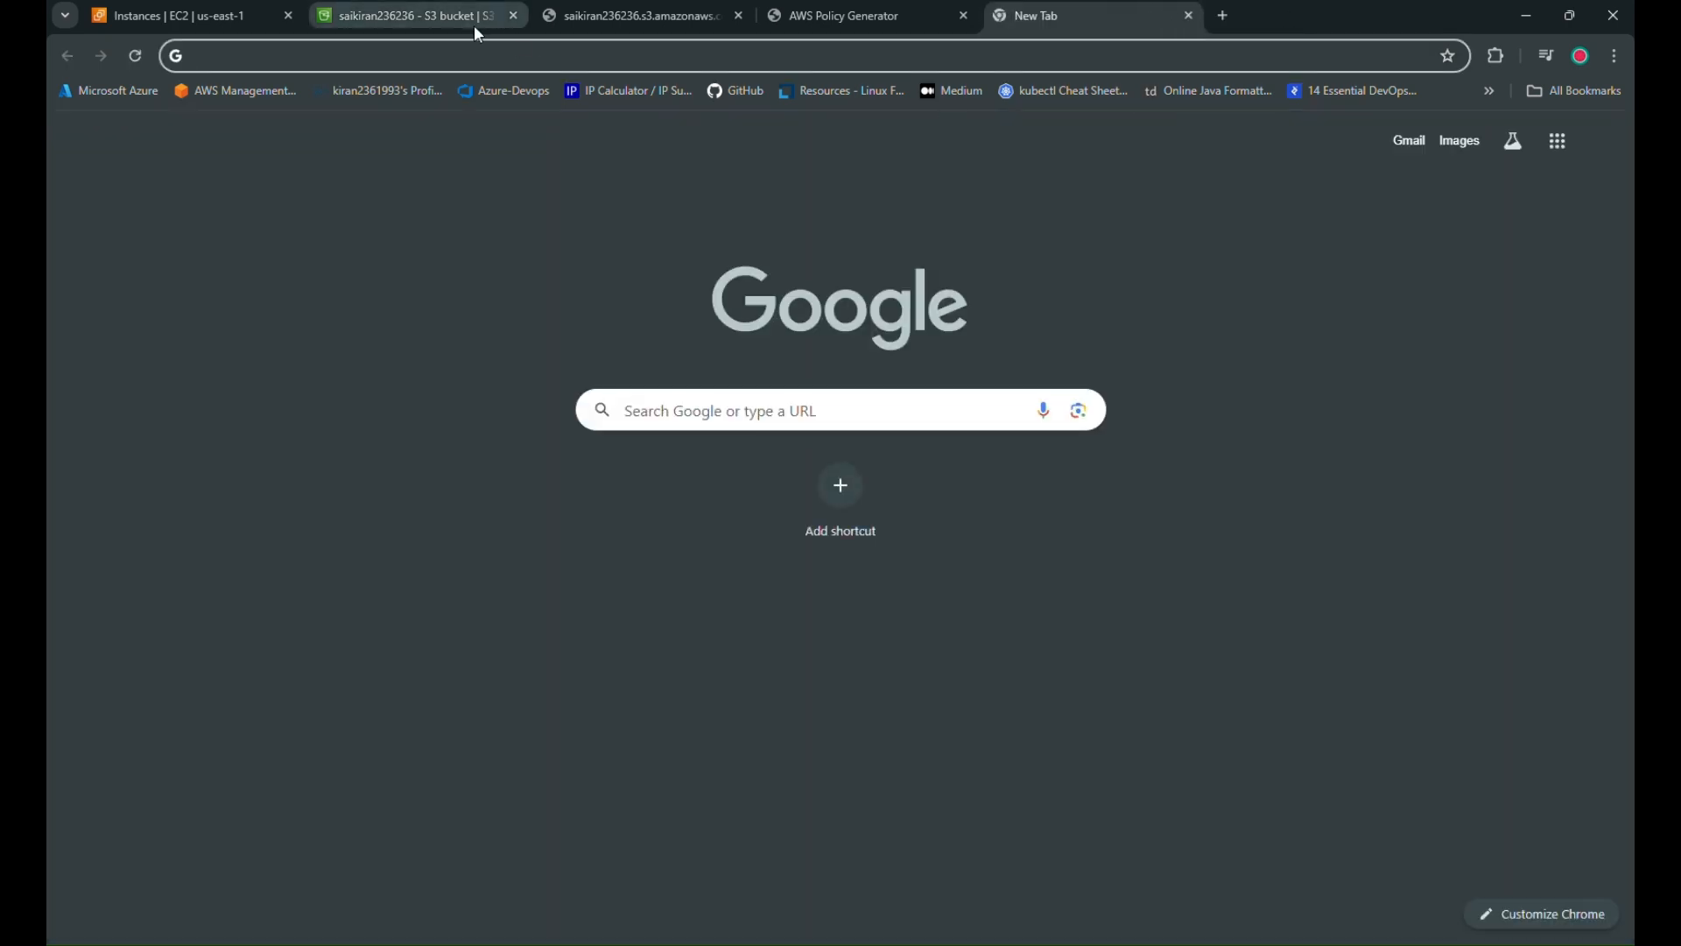
Load the copied presigned URL for 11 EBS.png in the browser
click(462, 54)
key(ctrl+v)
key(Return)
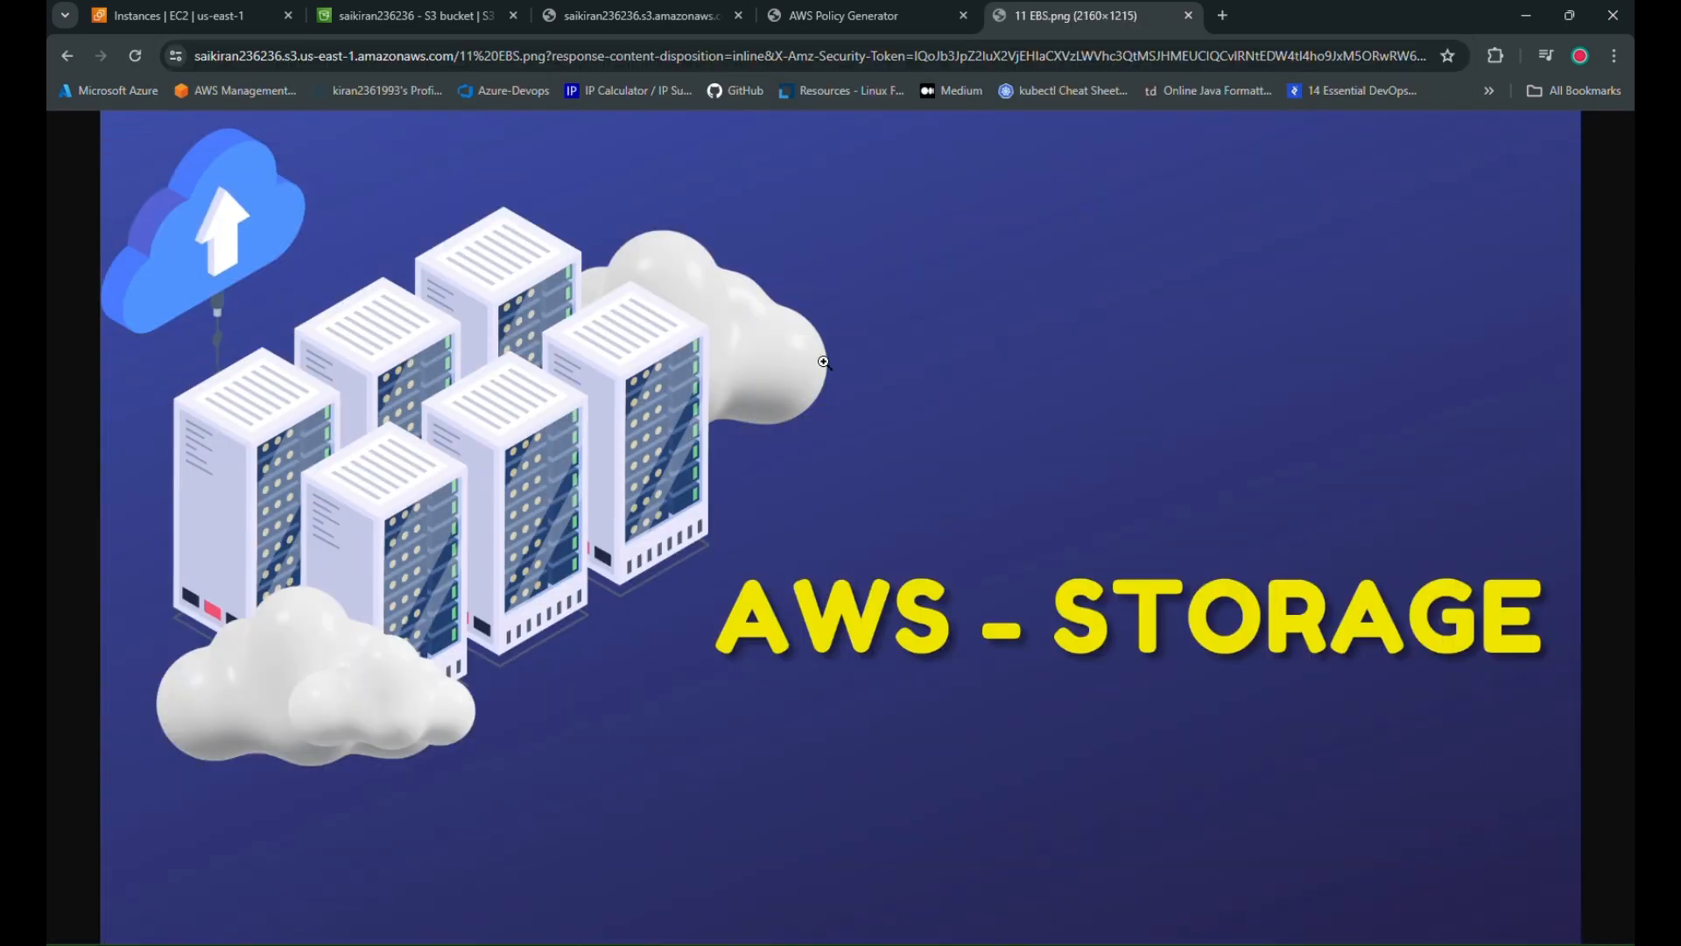
Compare the plain object URL with the presigned image by reloading both tabs
click(632, 15)
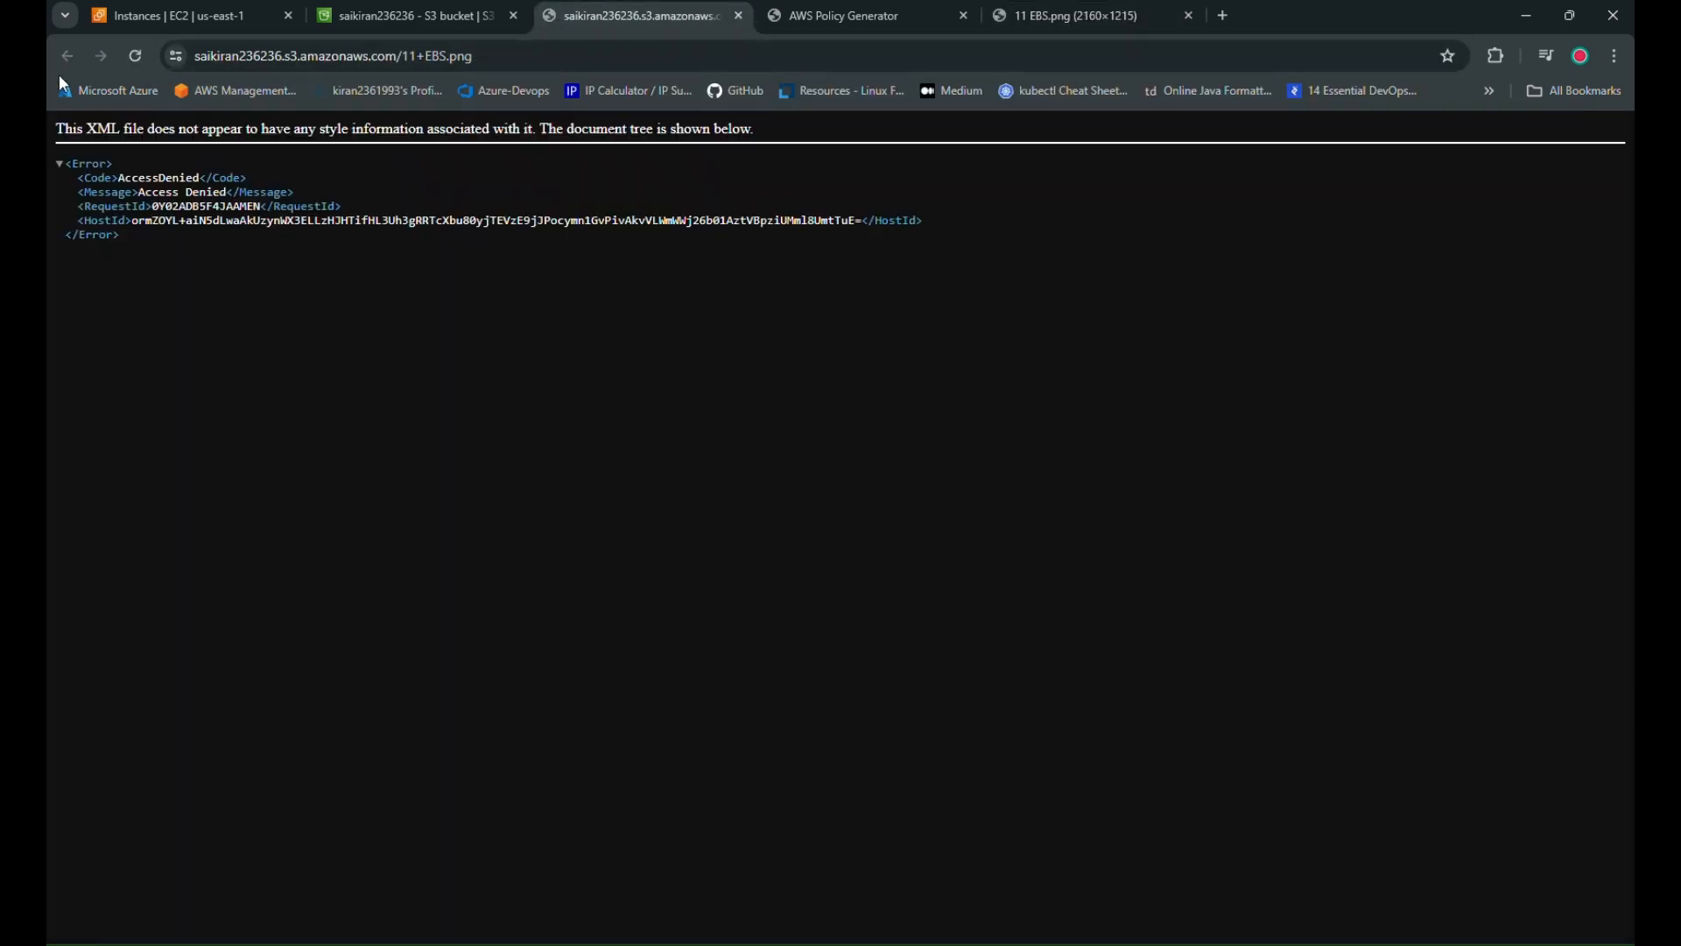
click(132, 57)
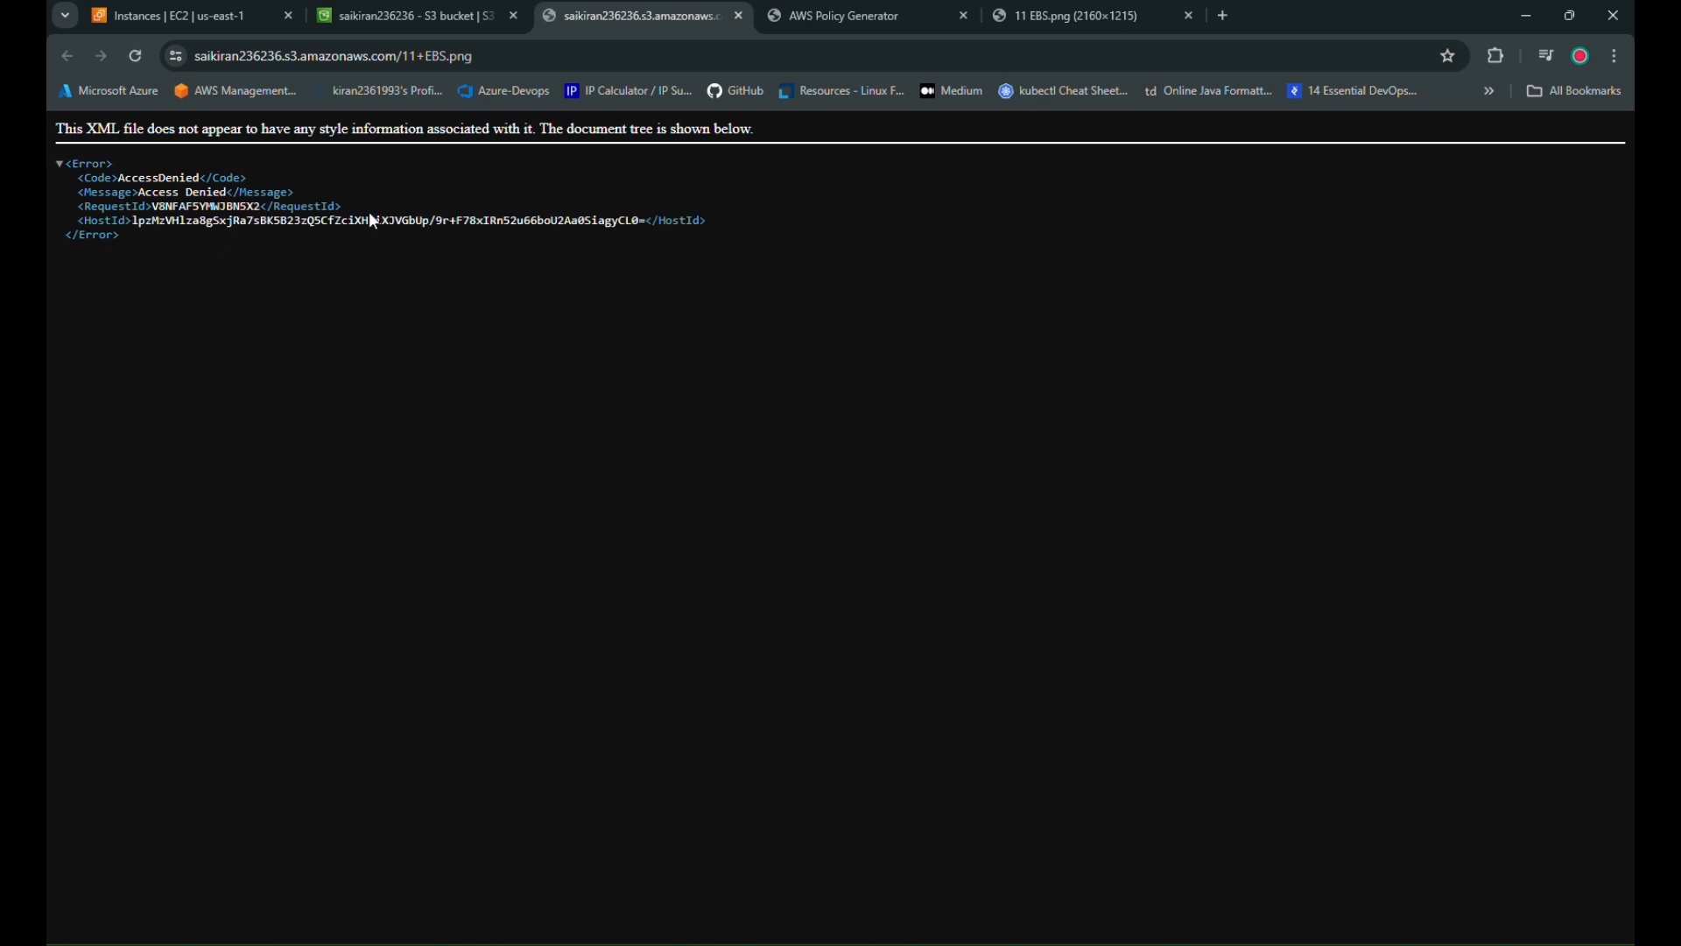
click(131, 61)
click(1098, 6)
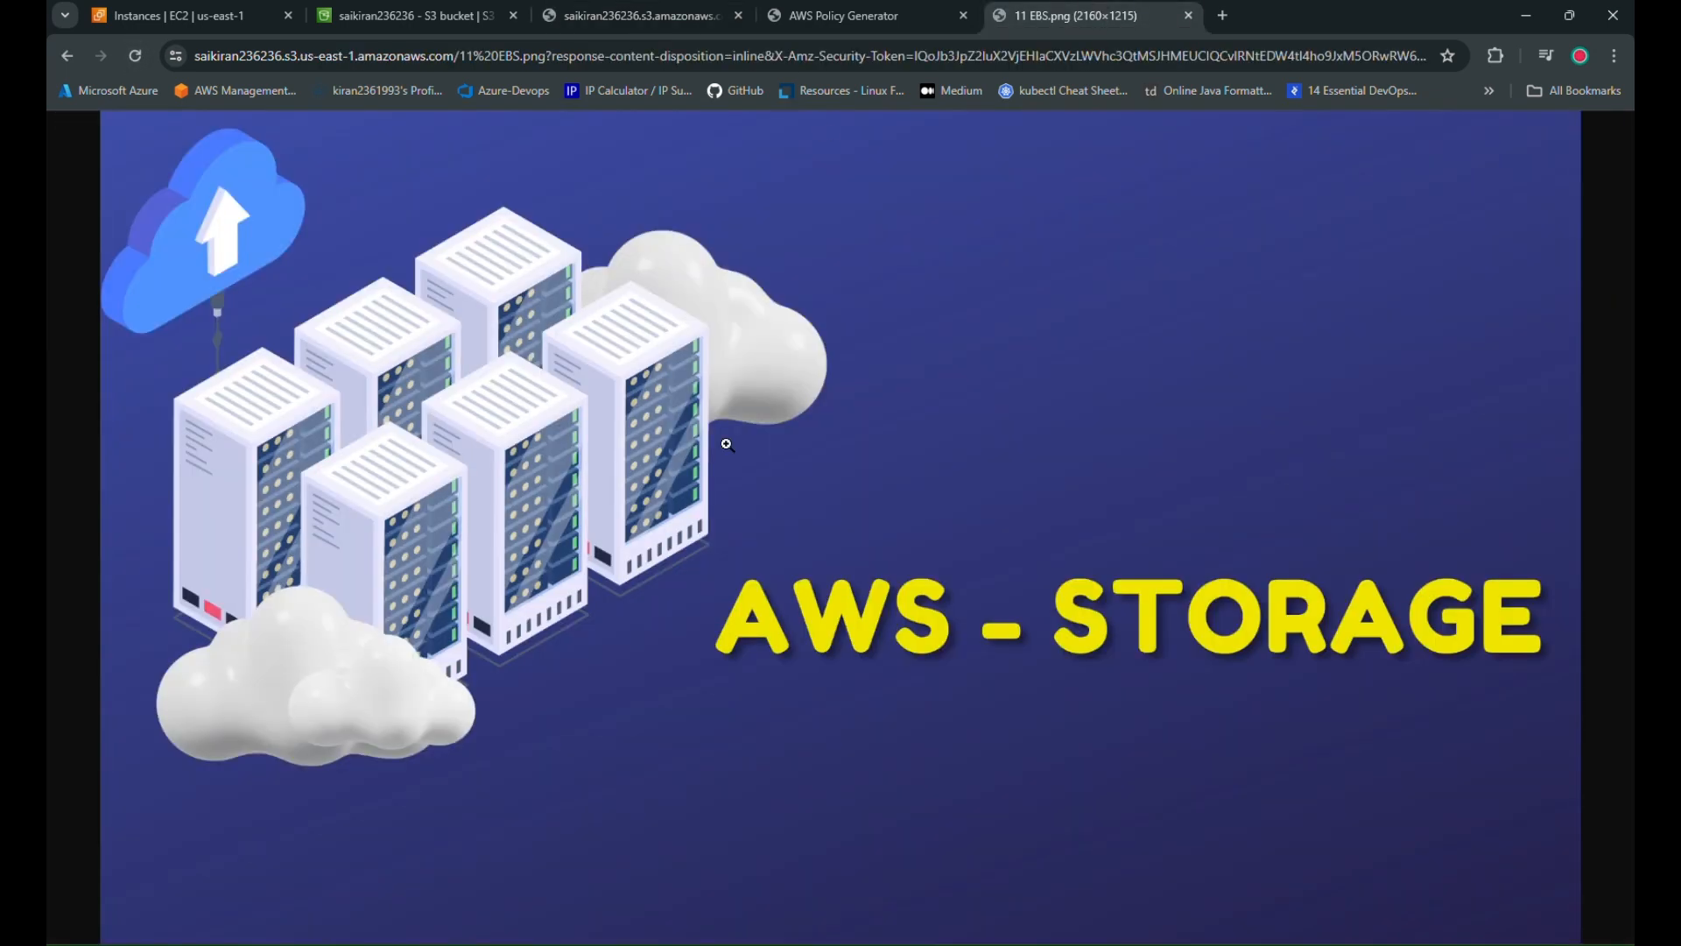
click(138, 58)
Close the presigned image tab and the error-page tab, keeping the S3 console
click(1188, 15)
click(608, 16)
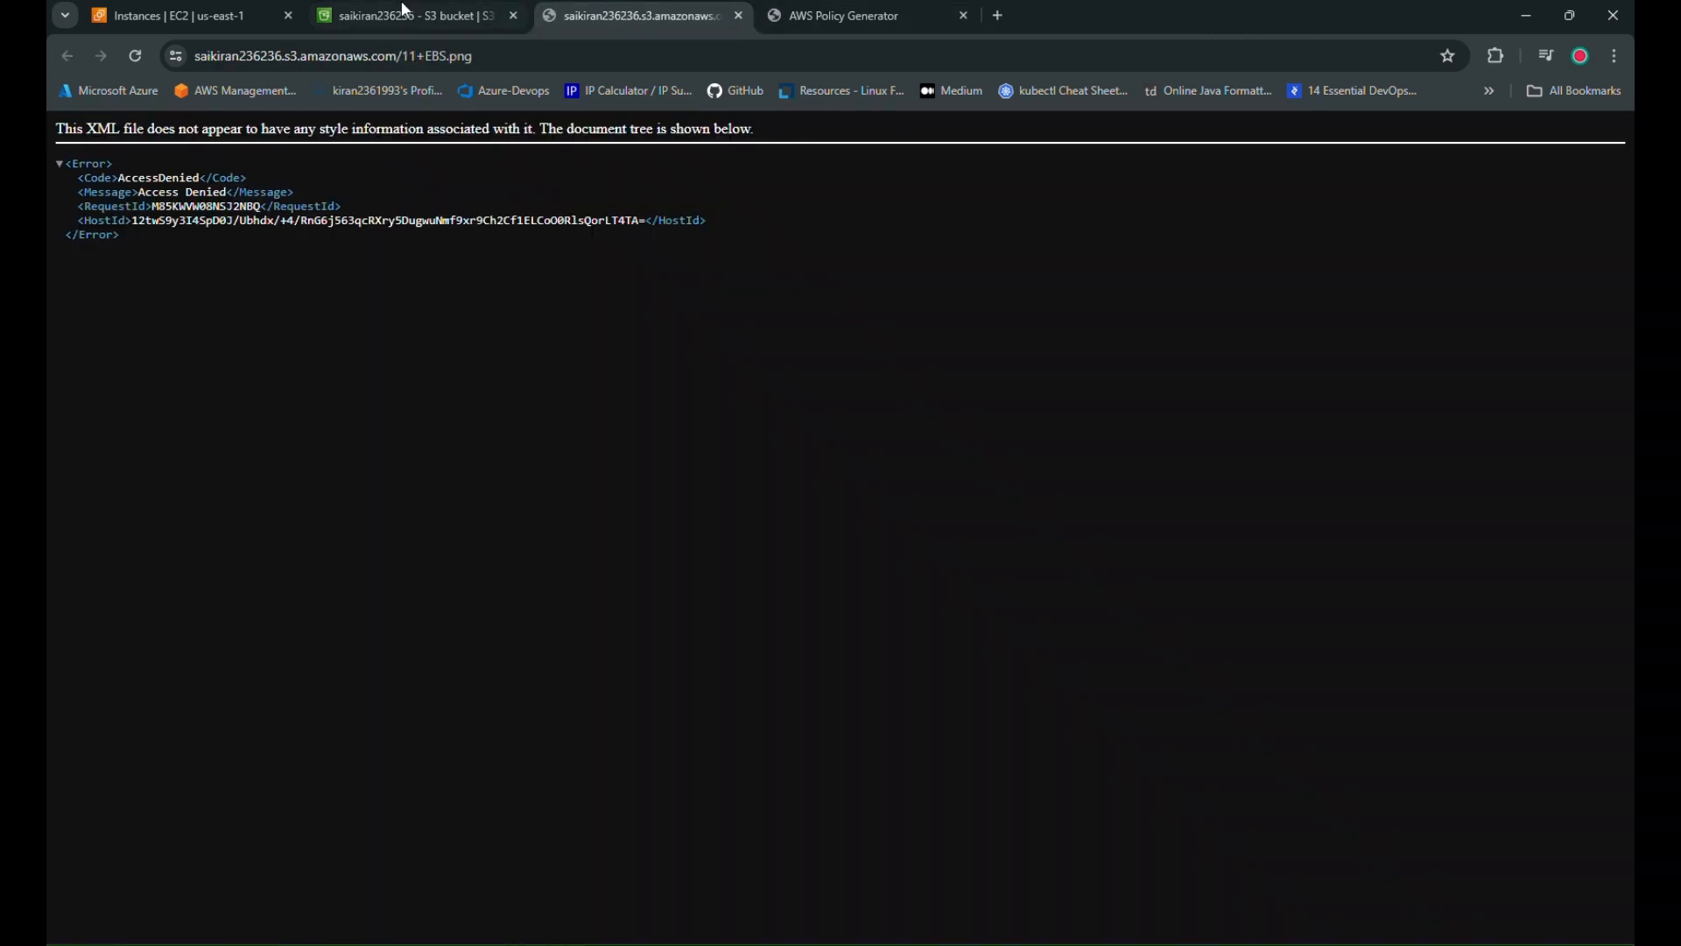
click(401, 5)
drag(583, 12, 387, 24)
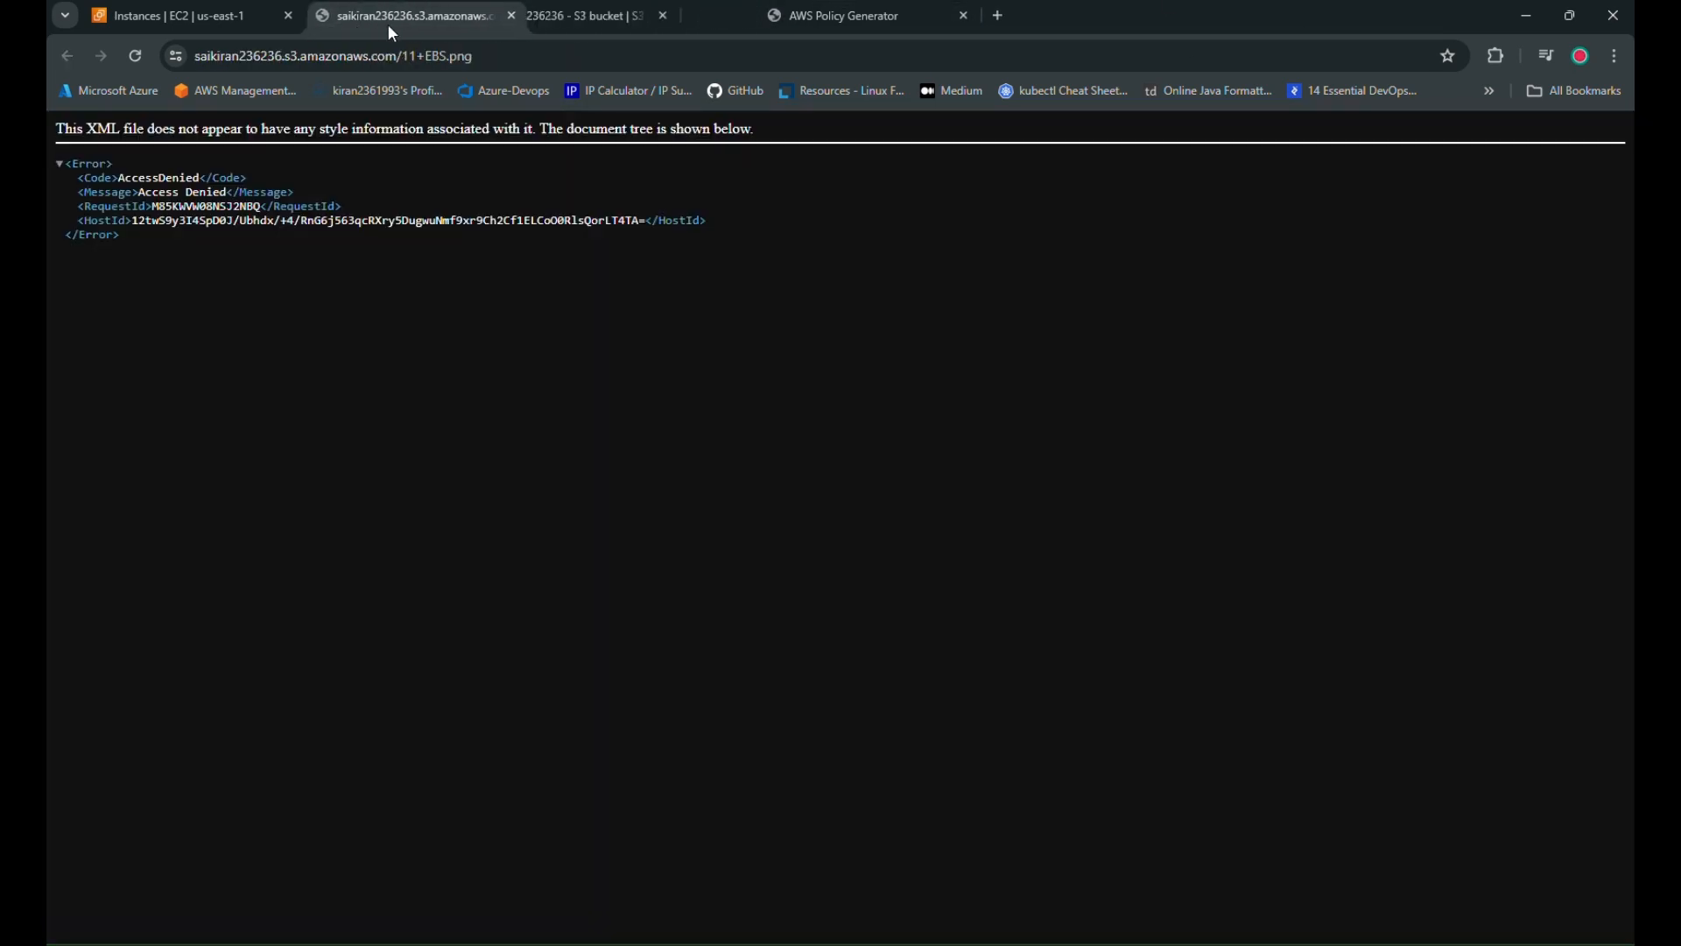
click(515, 16)
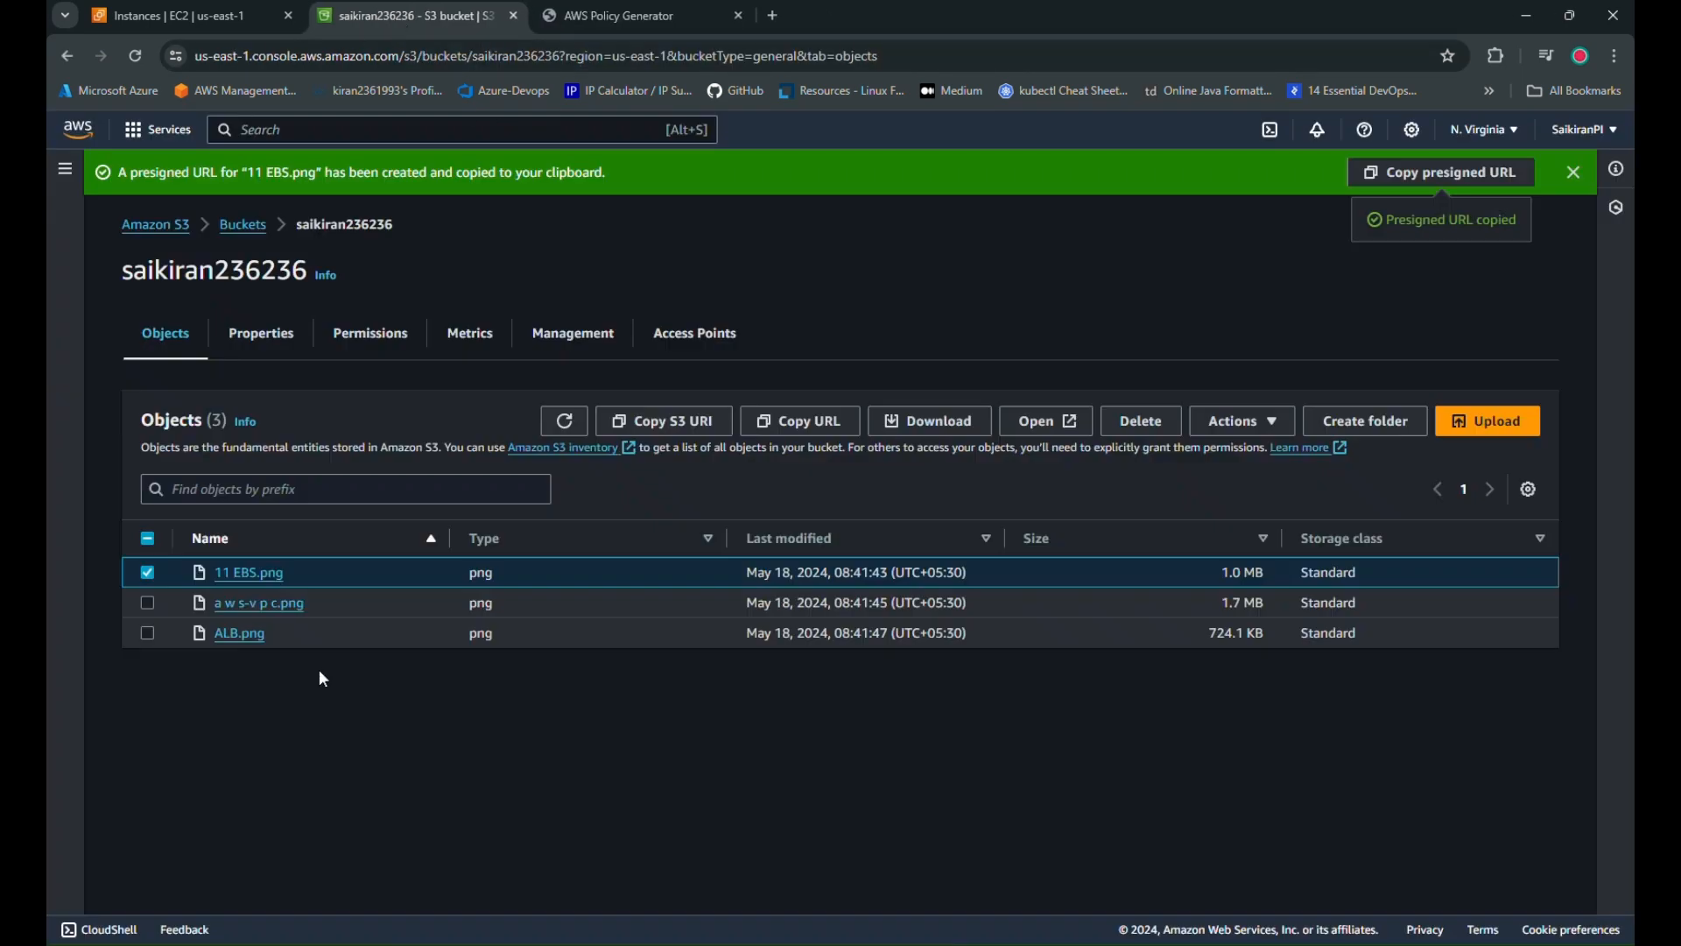
Permanently delete all three PNG objects, confirming with the phrase 'permanently delete'
click(147, 540)
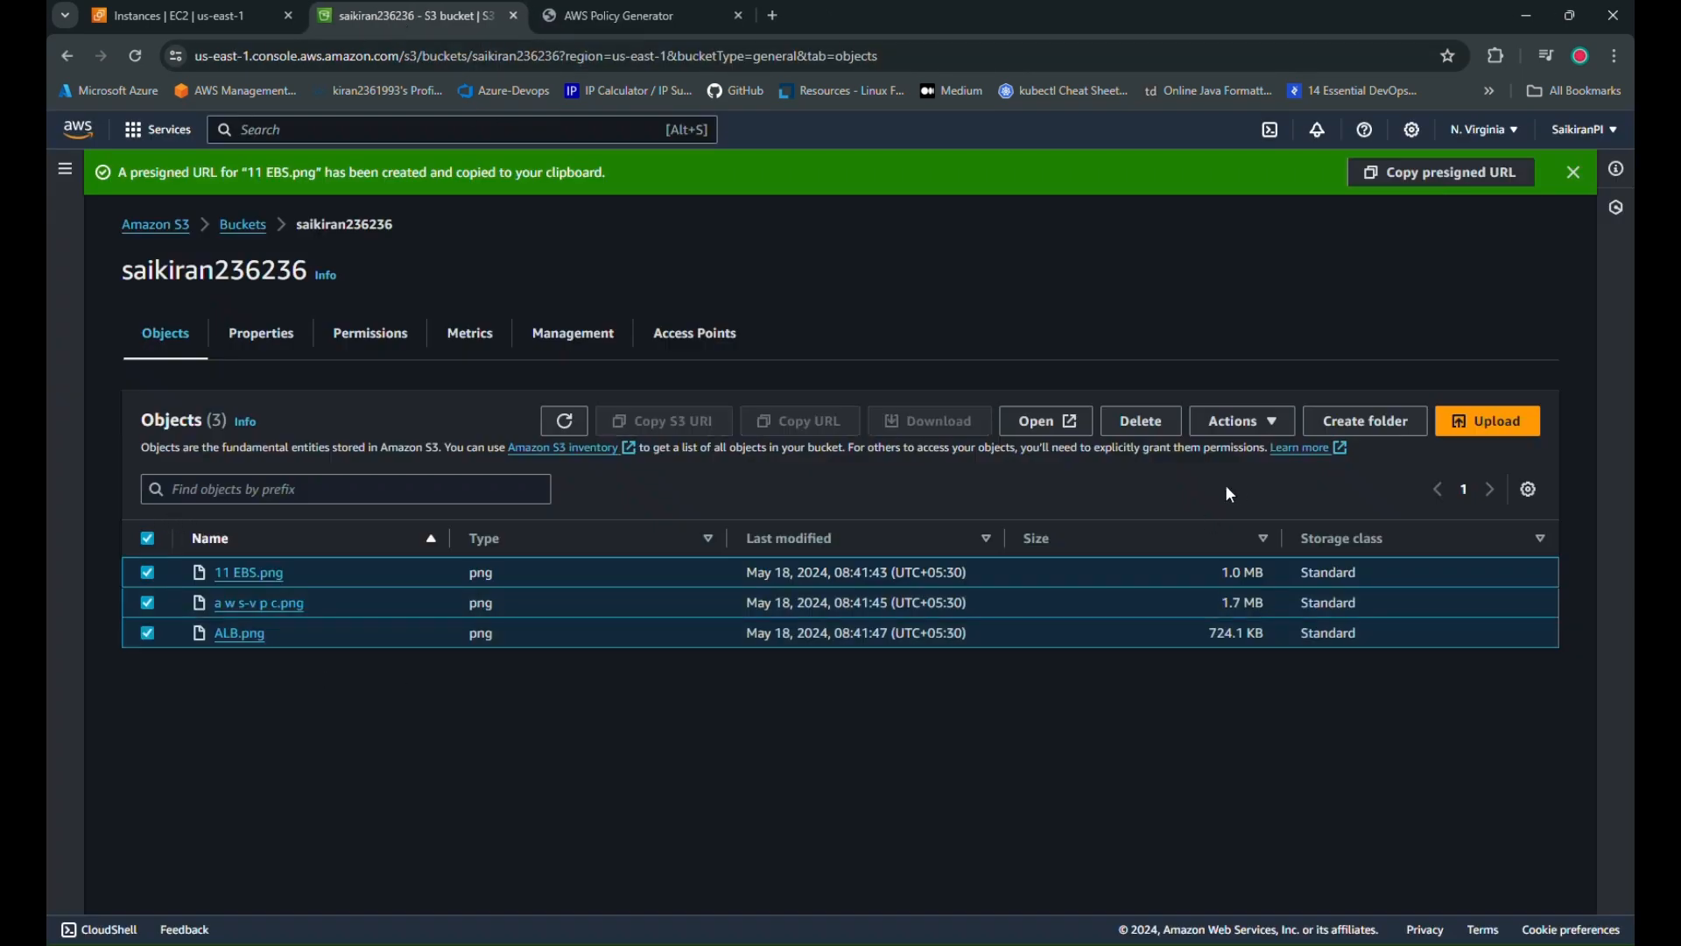
click(1160, 423)
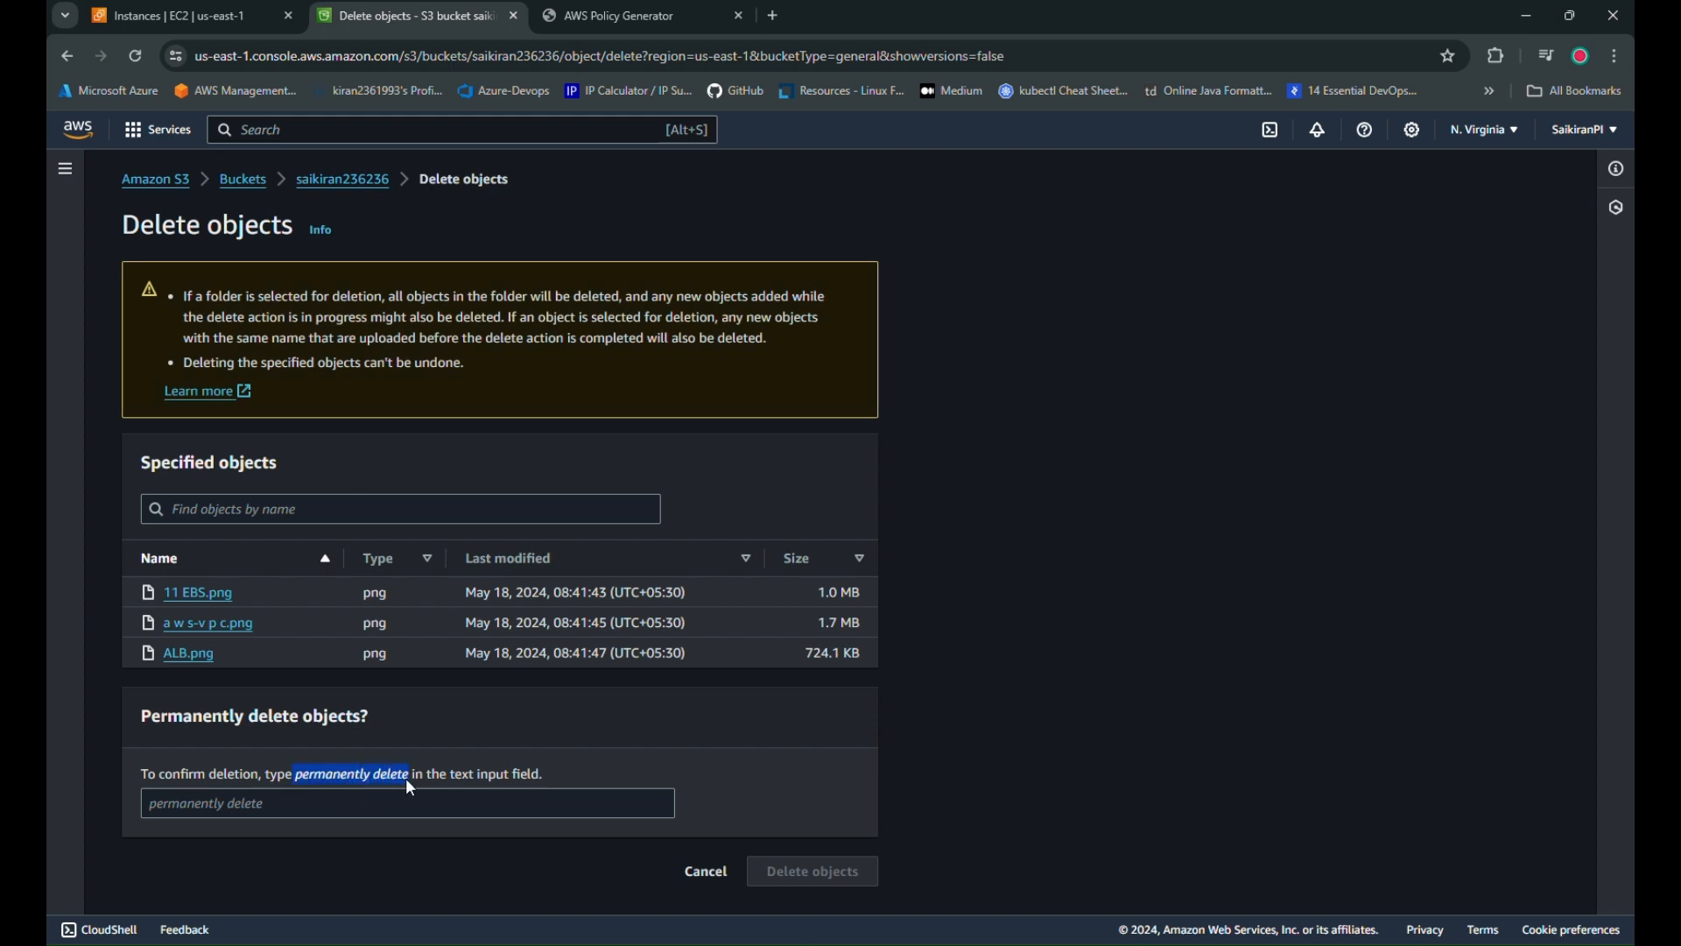
key(ctrl+c)
click(368, 803)
key(ctrl+v)
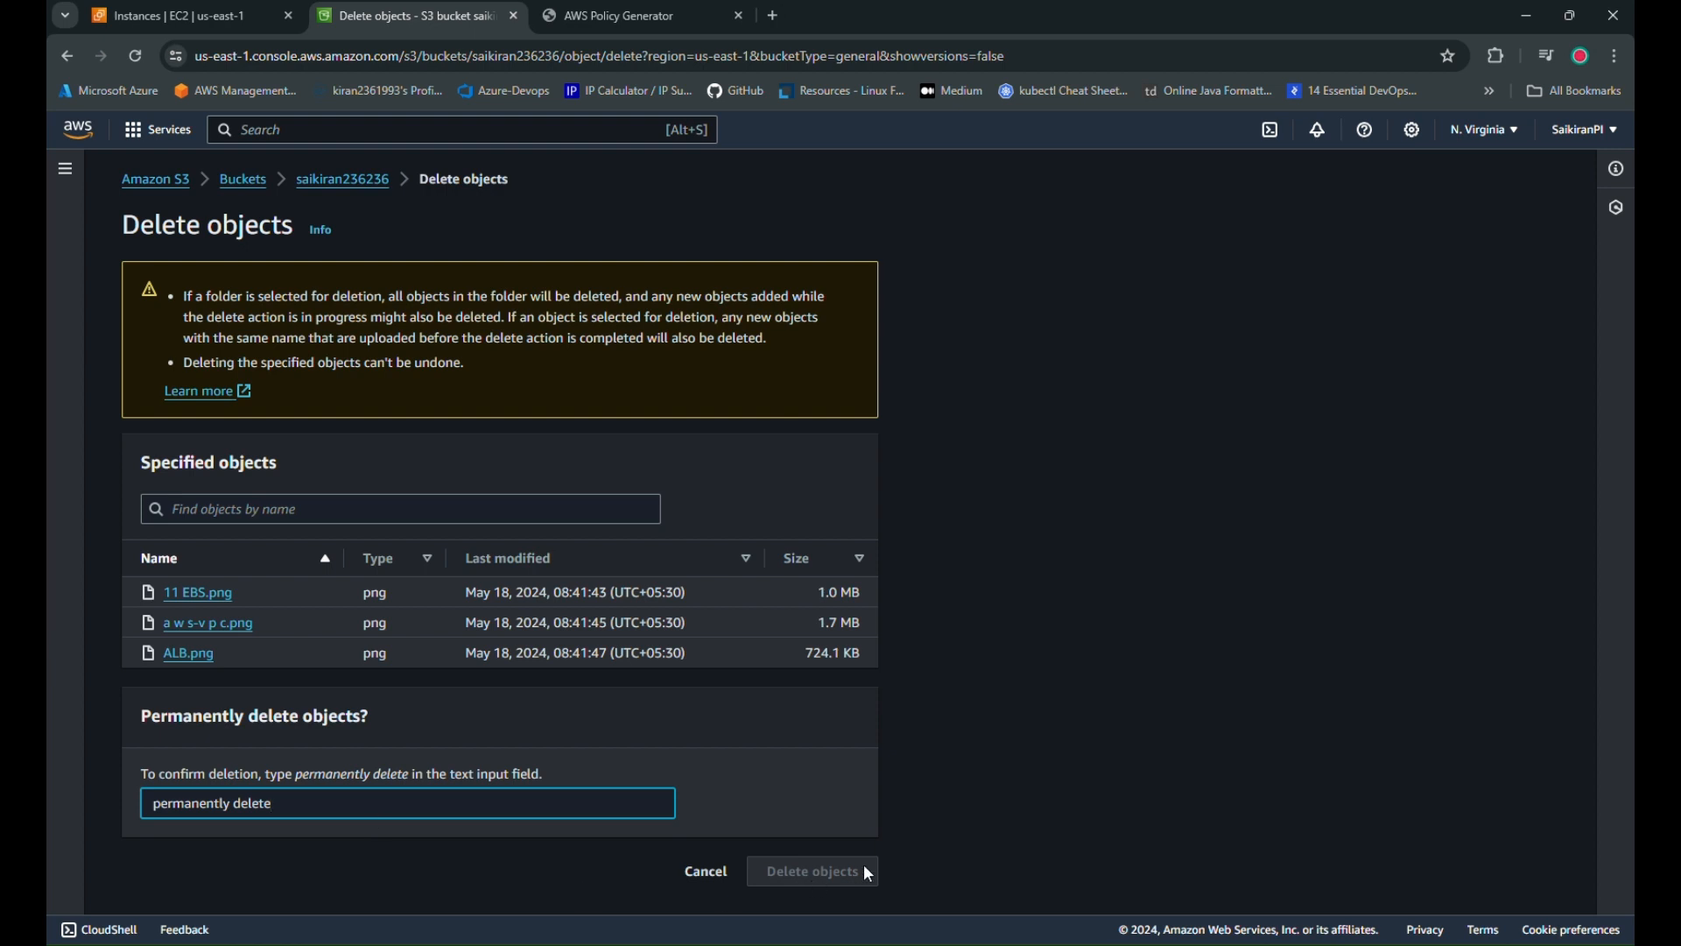
click(161, 805)
key(Left)
key(BackSpace)
click(818, 872)
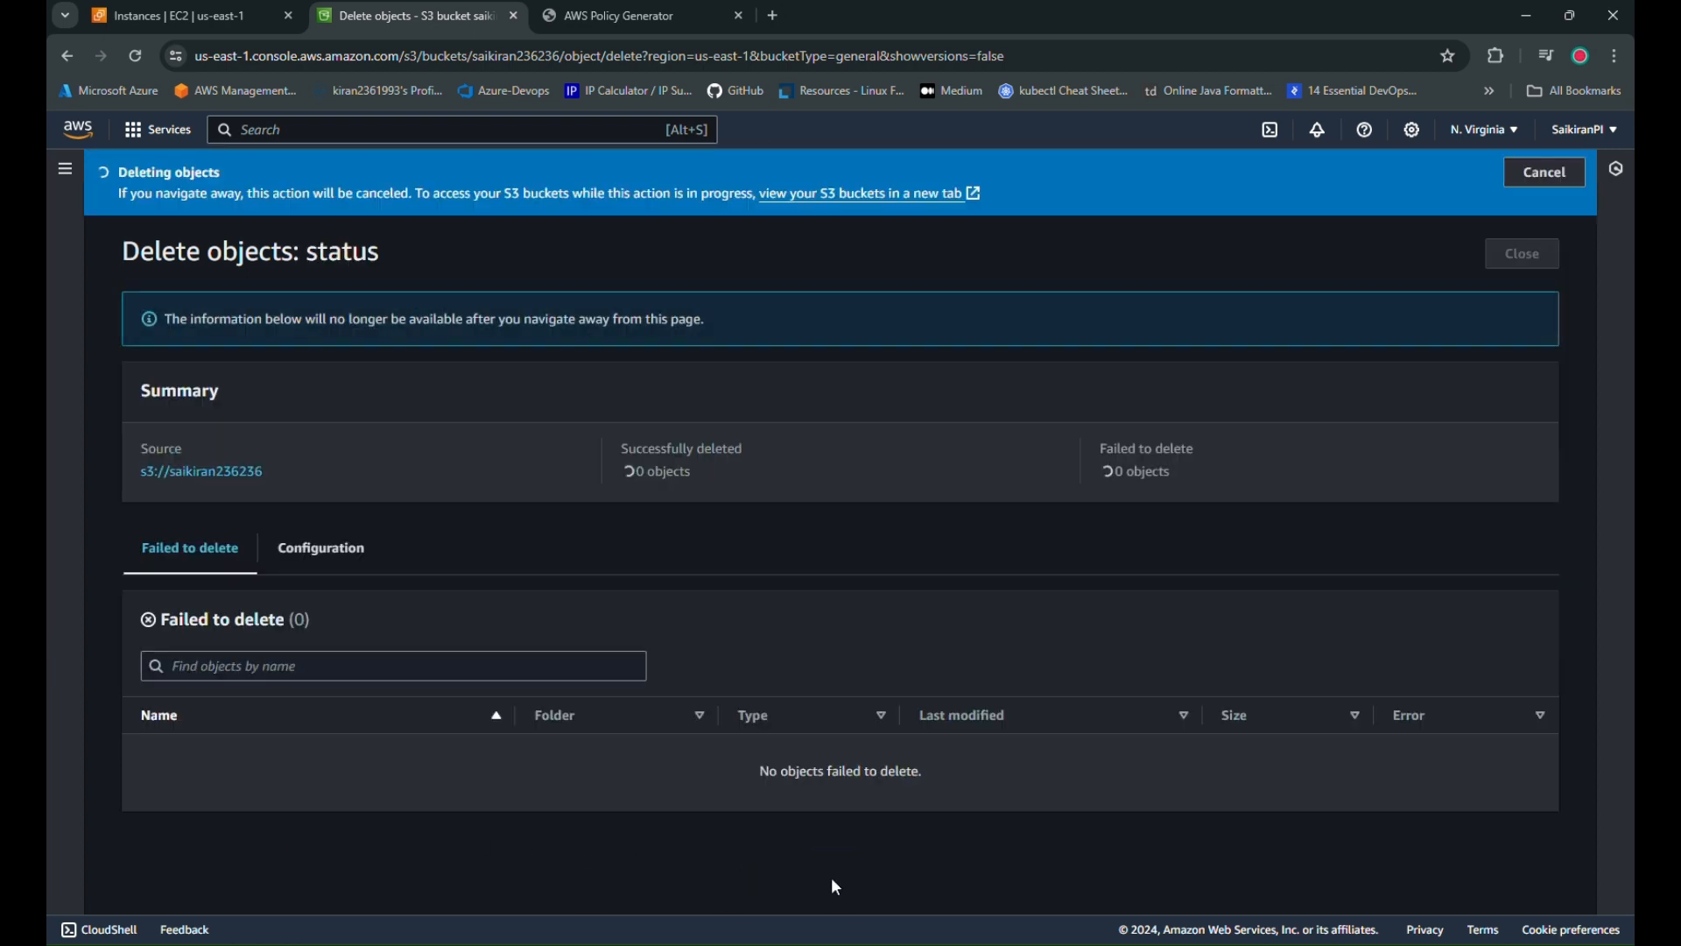
Close the deletion status and reopen the now-empty bucket from the bucket list
click(1504, 255)
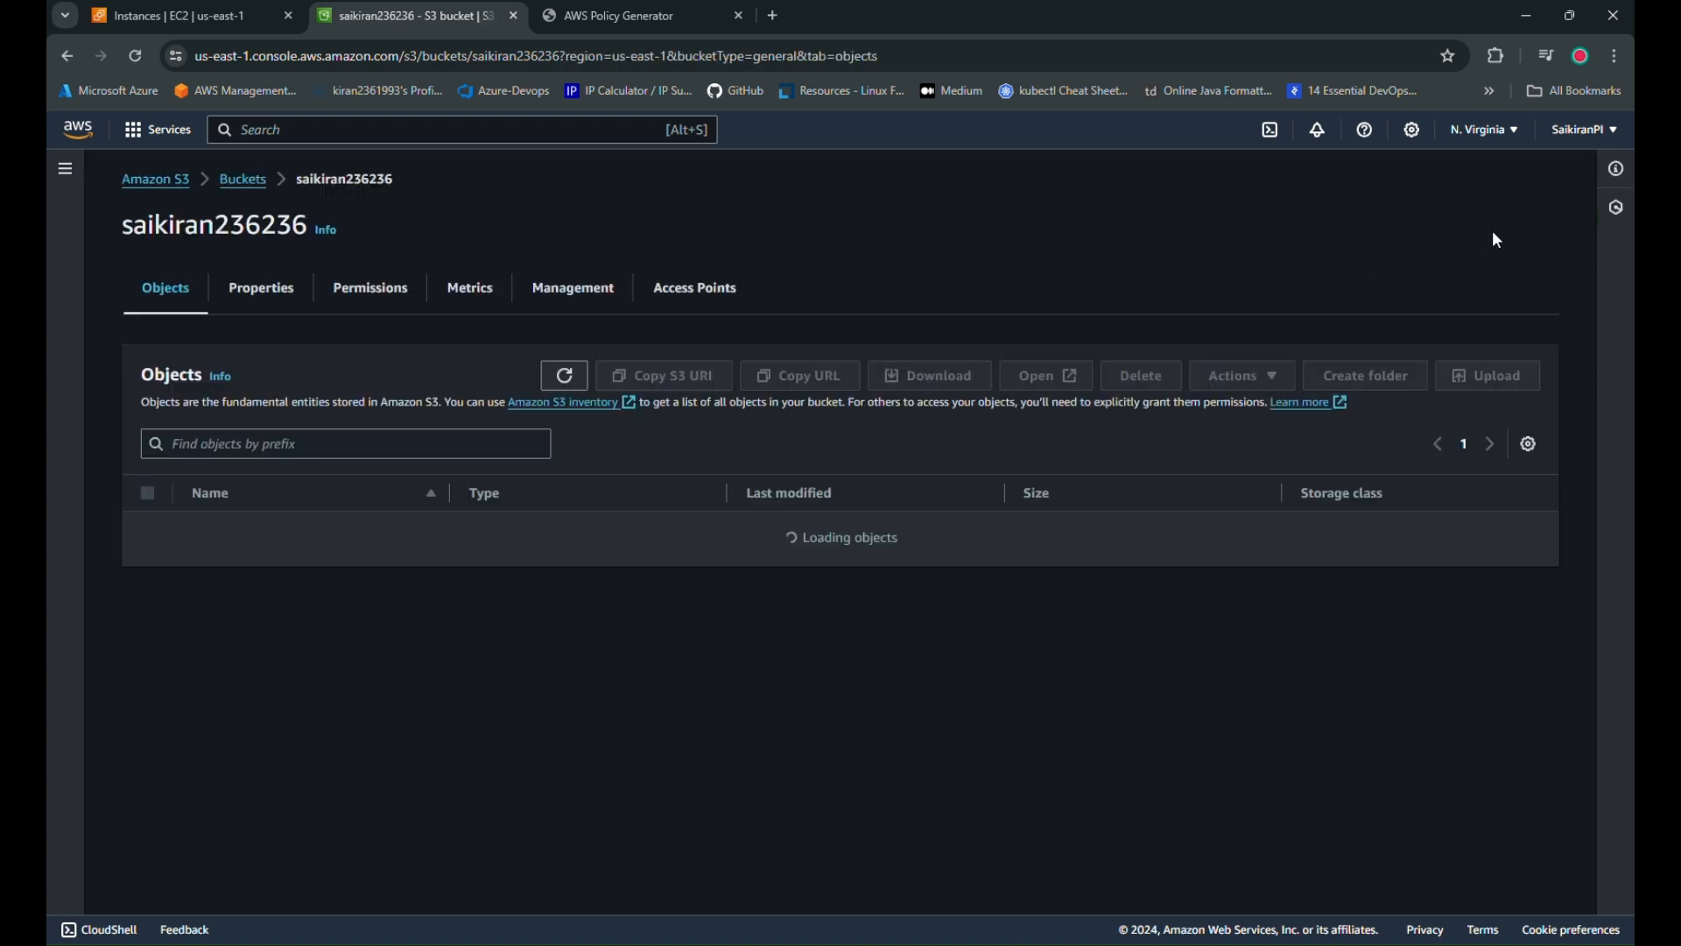
click(242, 182)
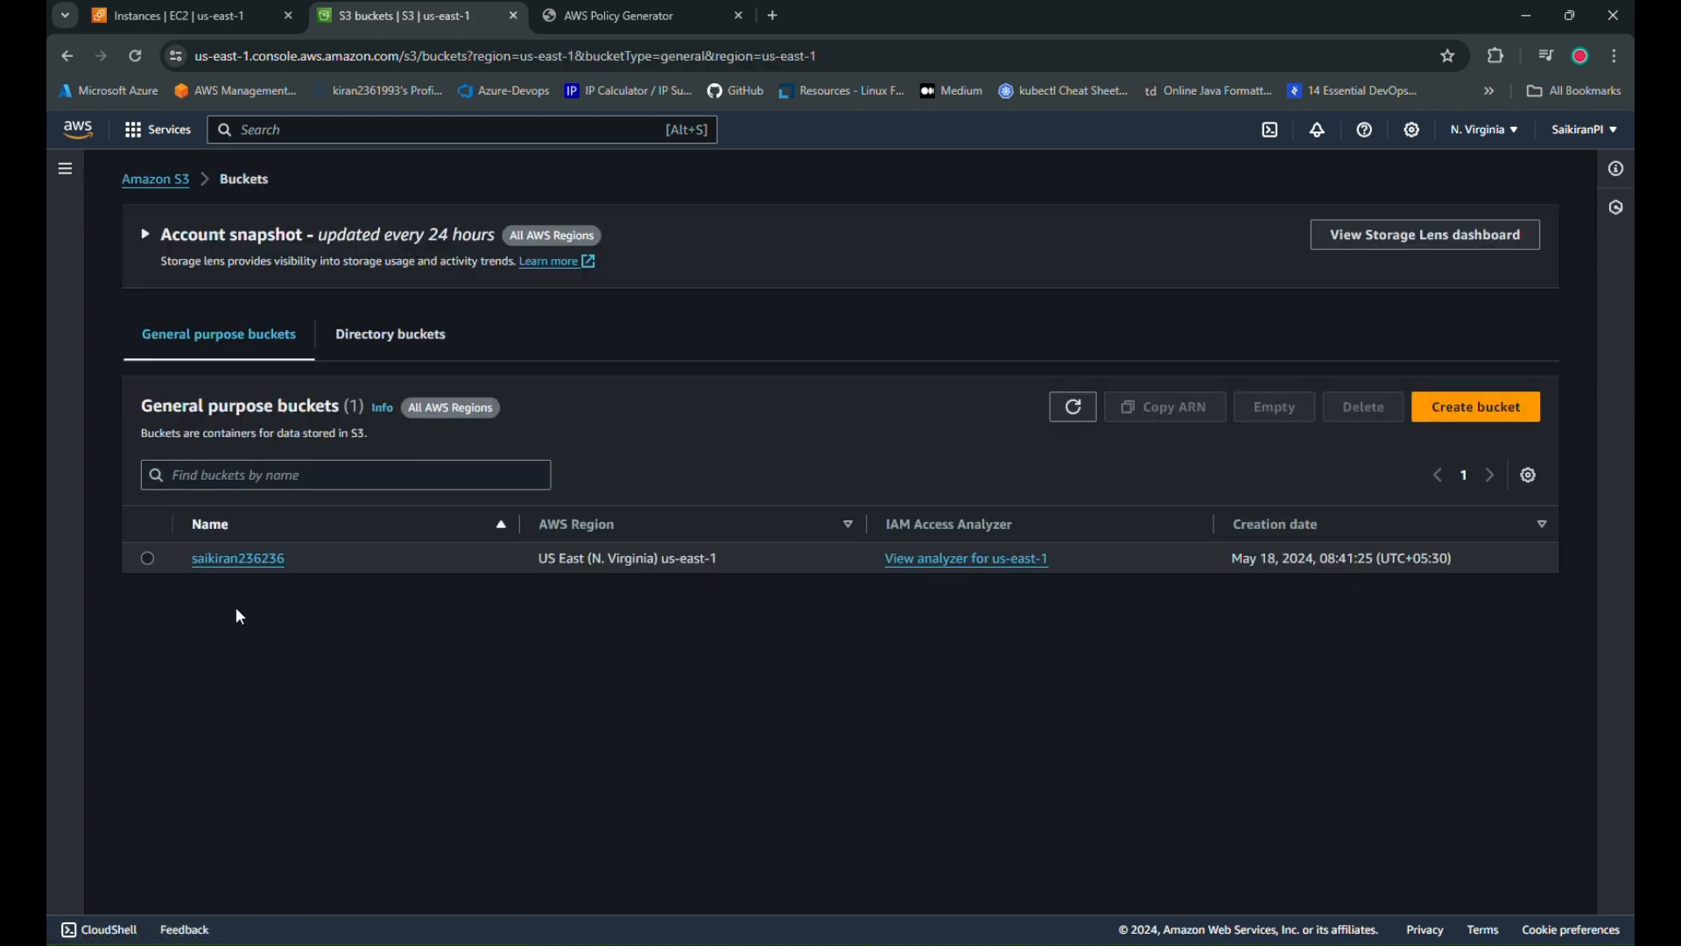
click(246, 565)
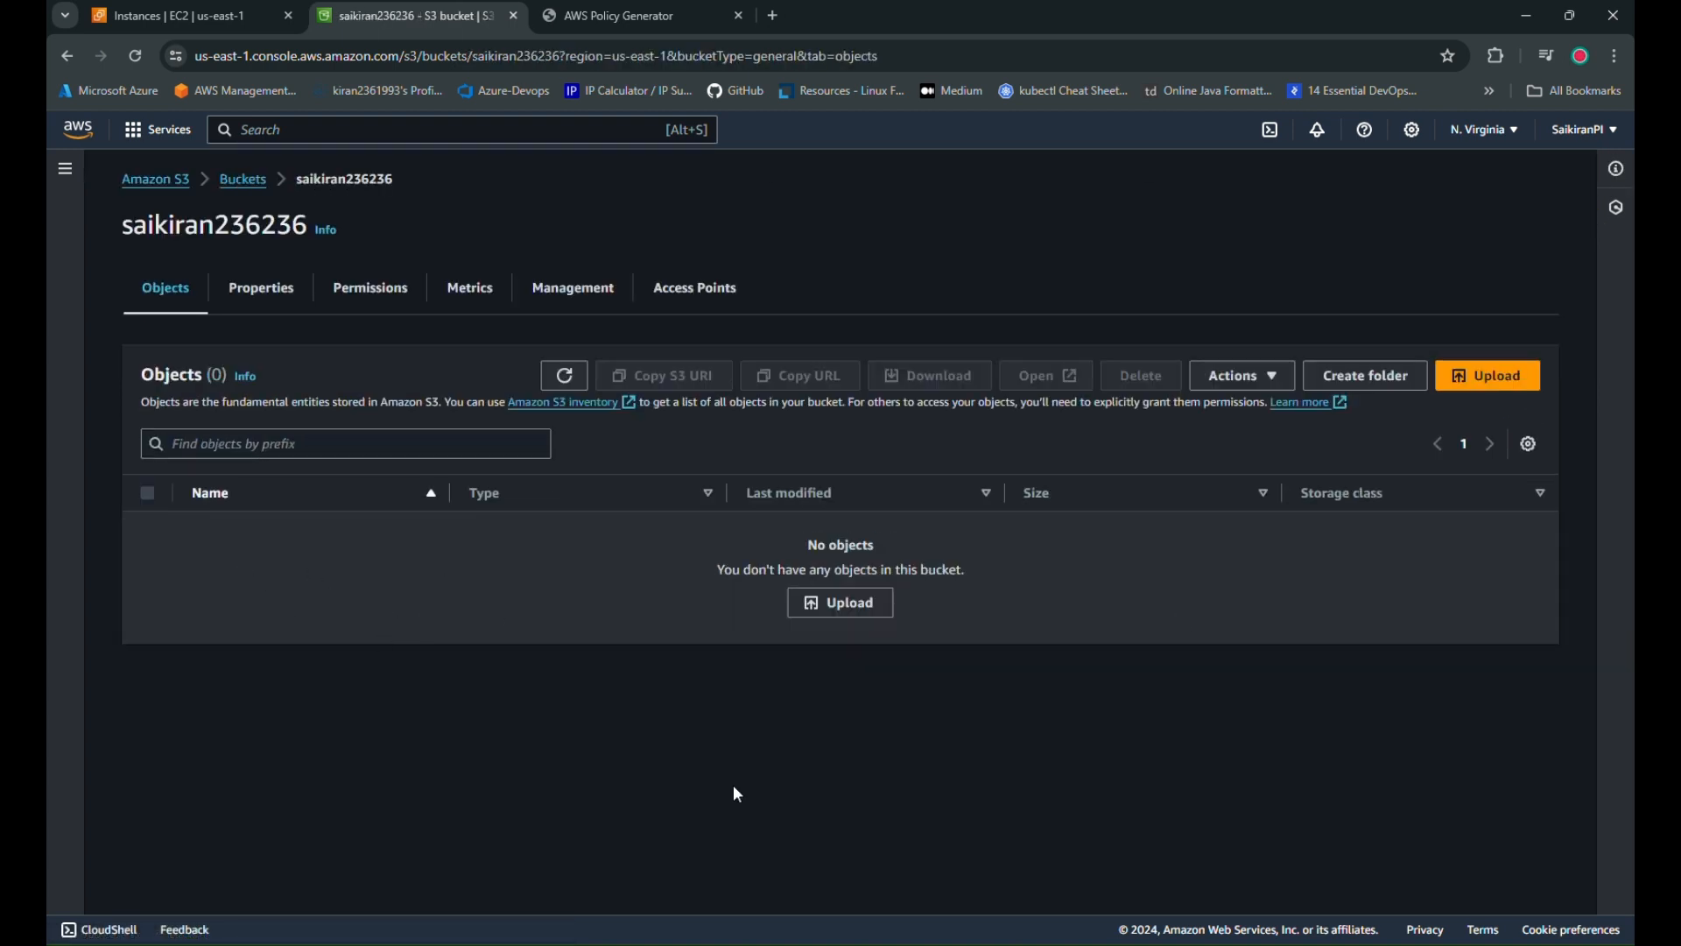
Create the first empty folder, folder1, in the bucket
click(1396, 374)
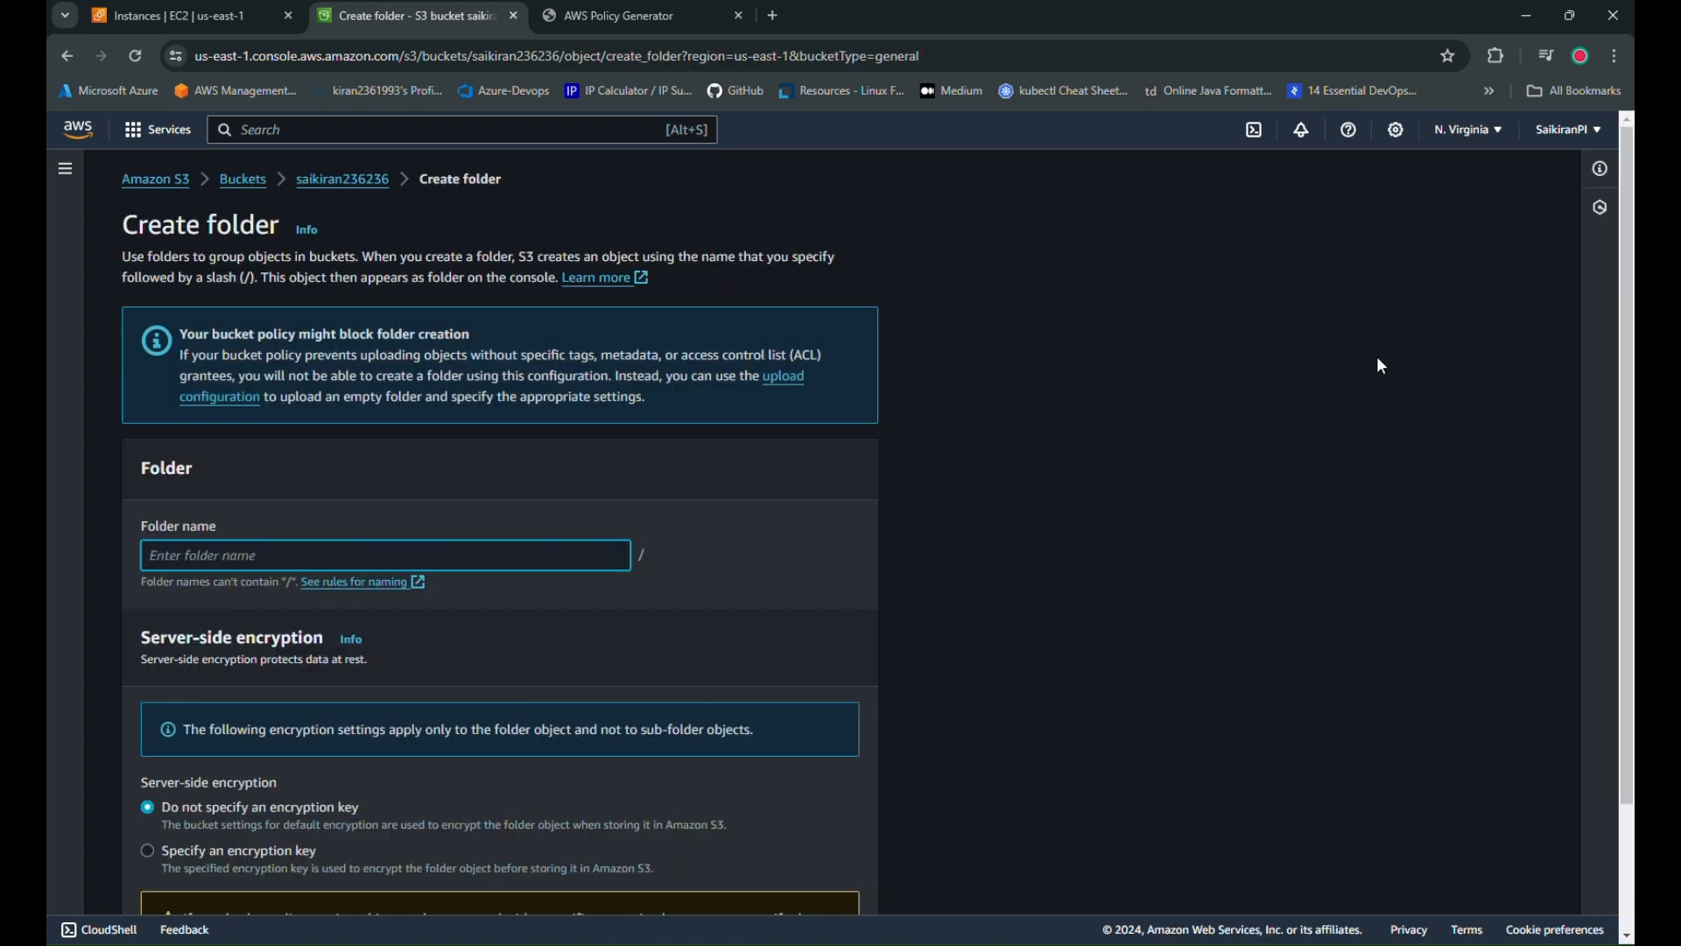
text(fodler1)
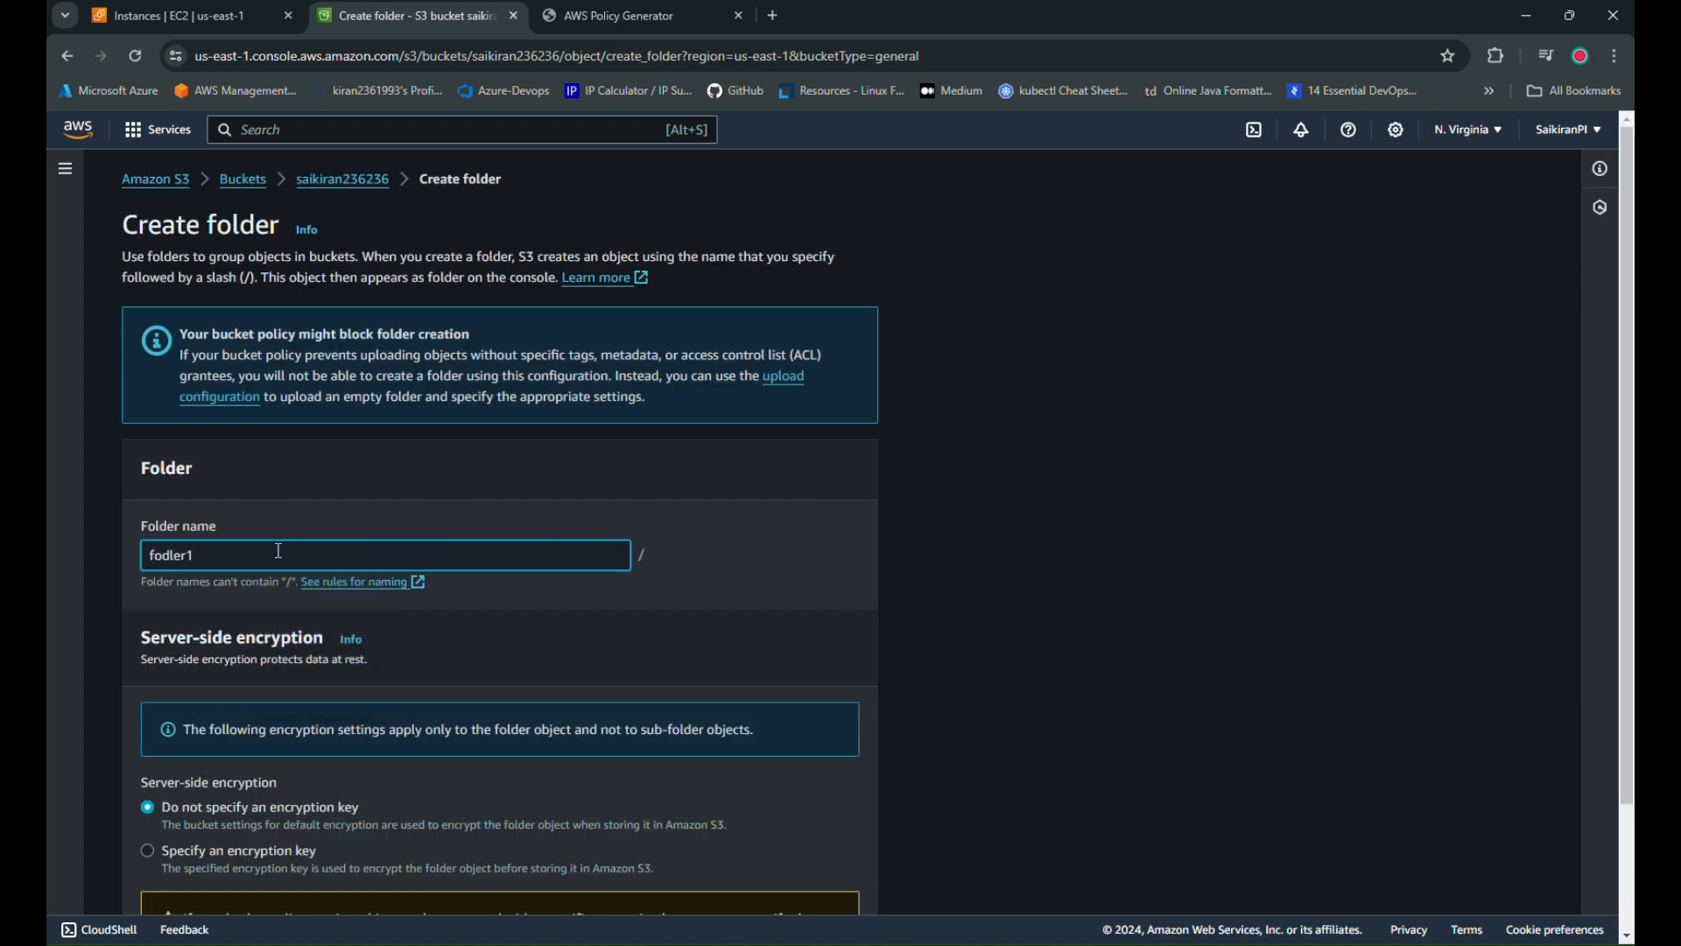
scroll(278, 551, down, 3)
click(806, 882)
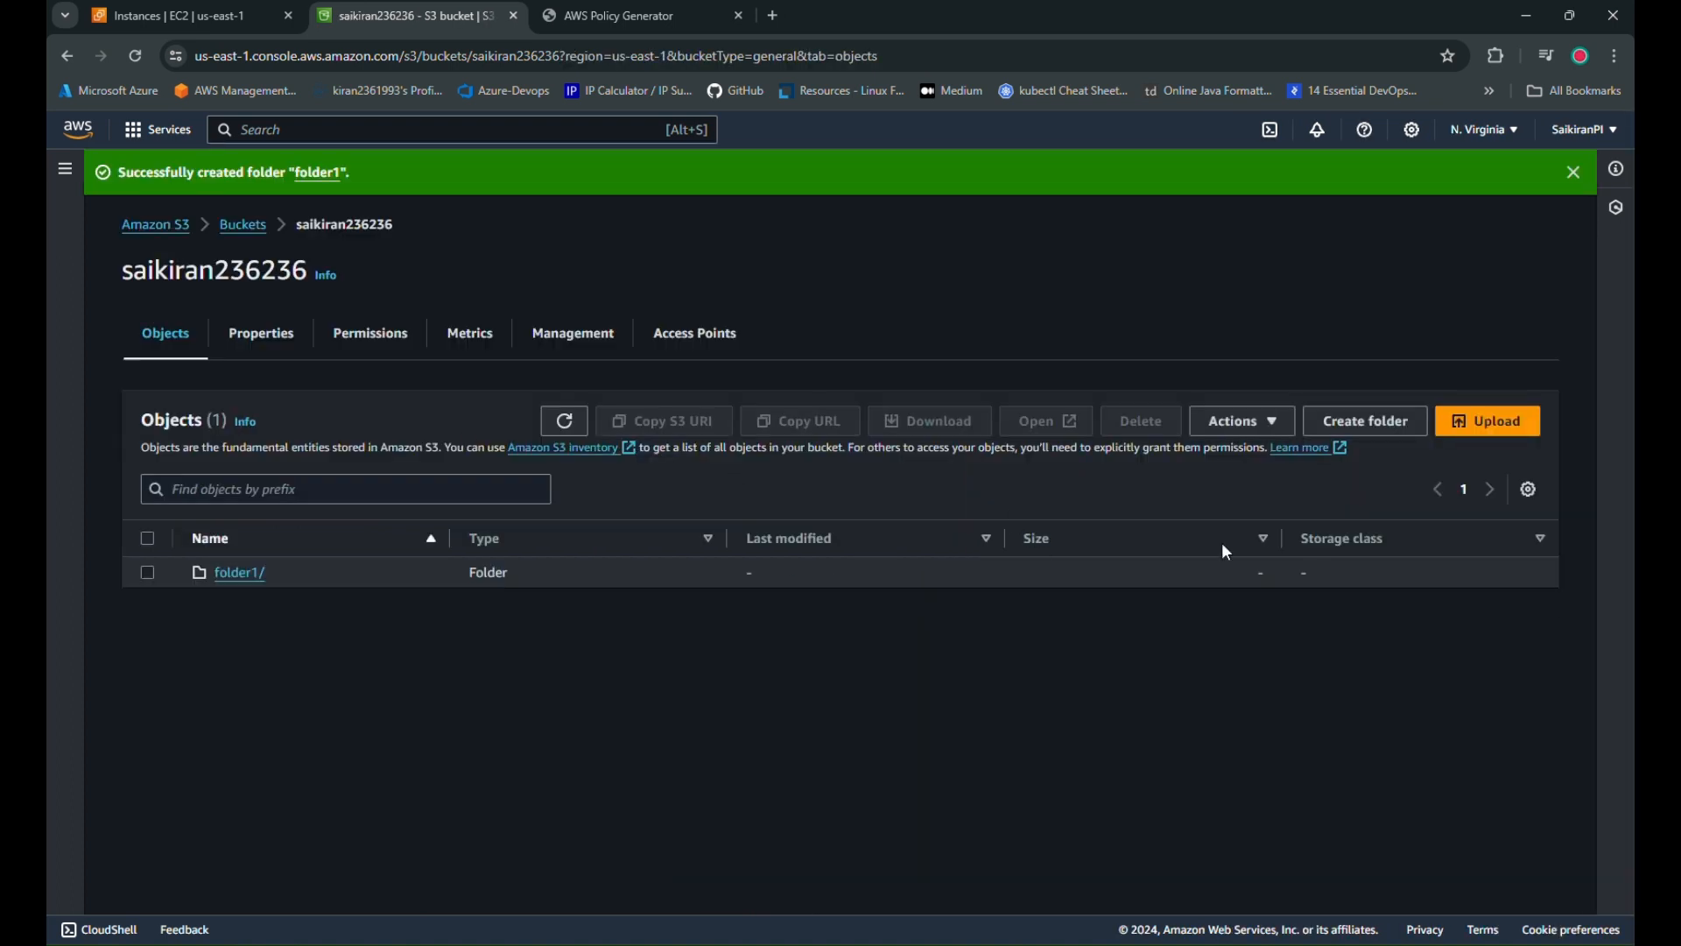
Create a second folder named folder2 and return to the buckets list
click(1370, 421)
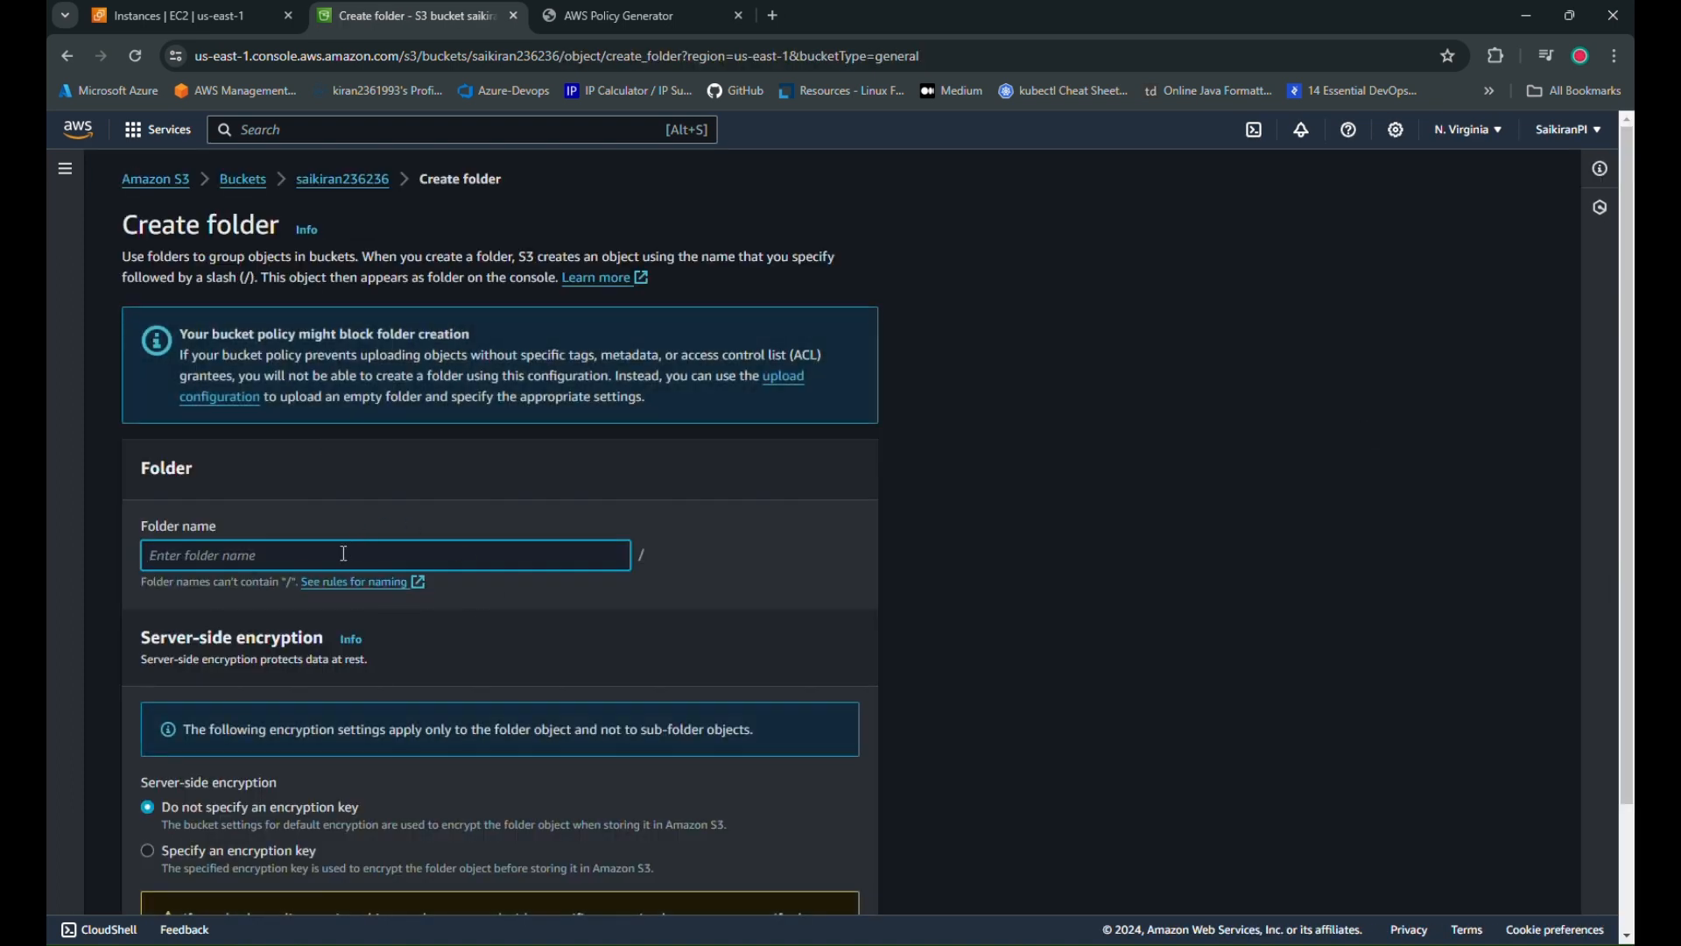
text(folder2)
click(278, 703)
scroll(740, 639, down, 2)
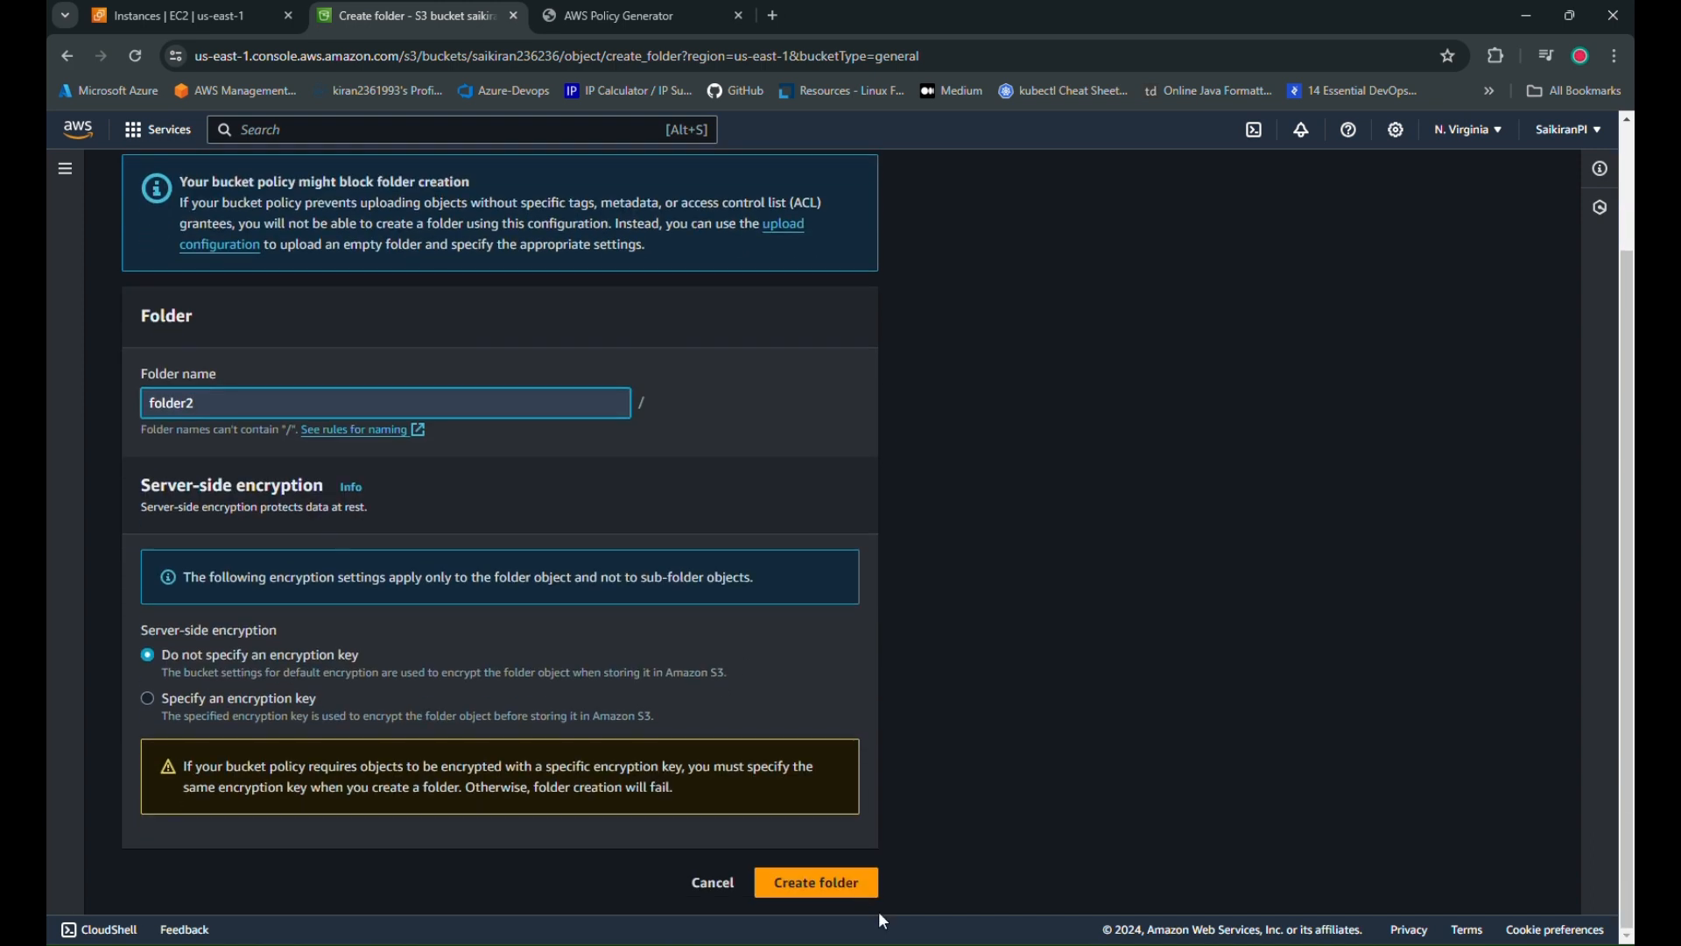
click(874, 895)
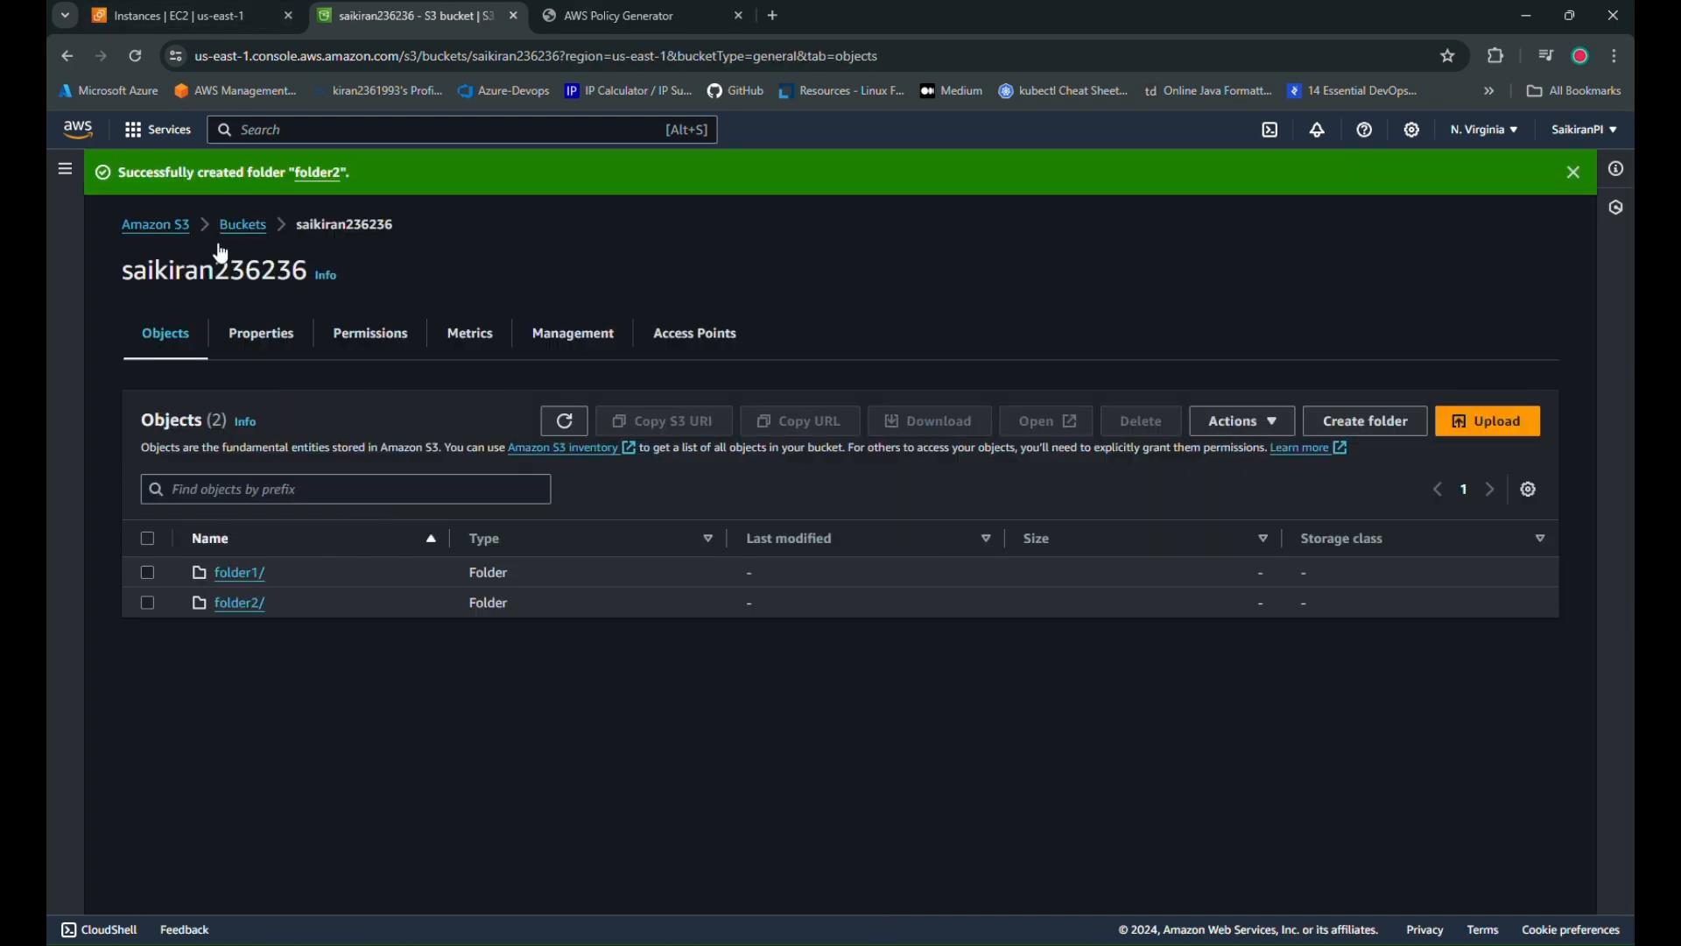
click(245, 226)
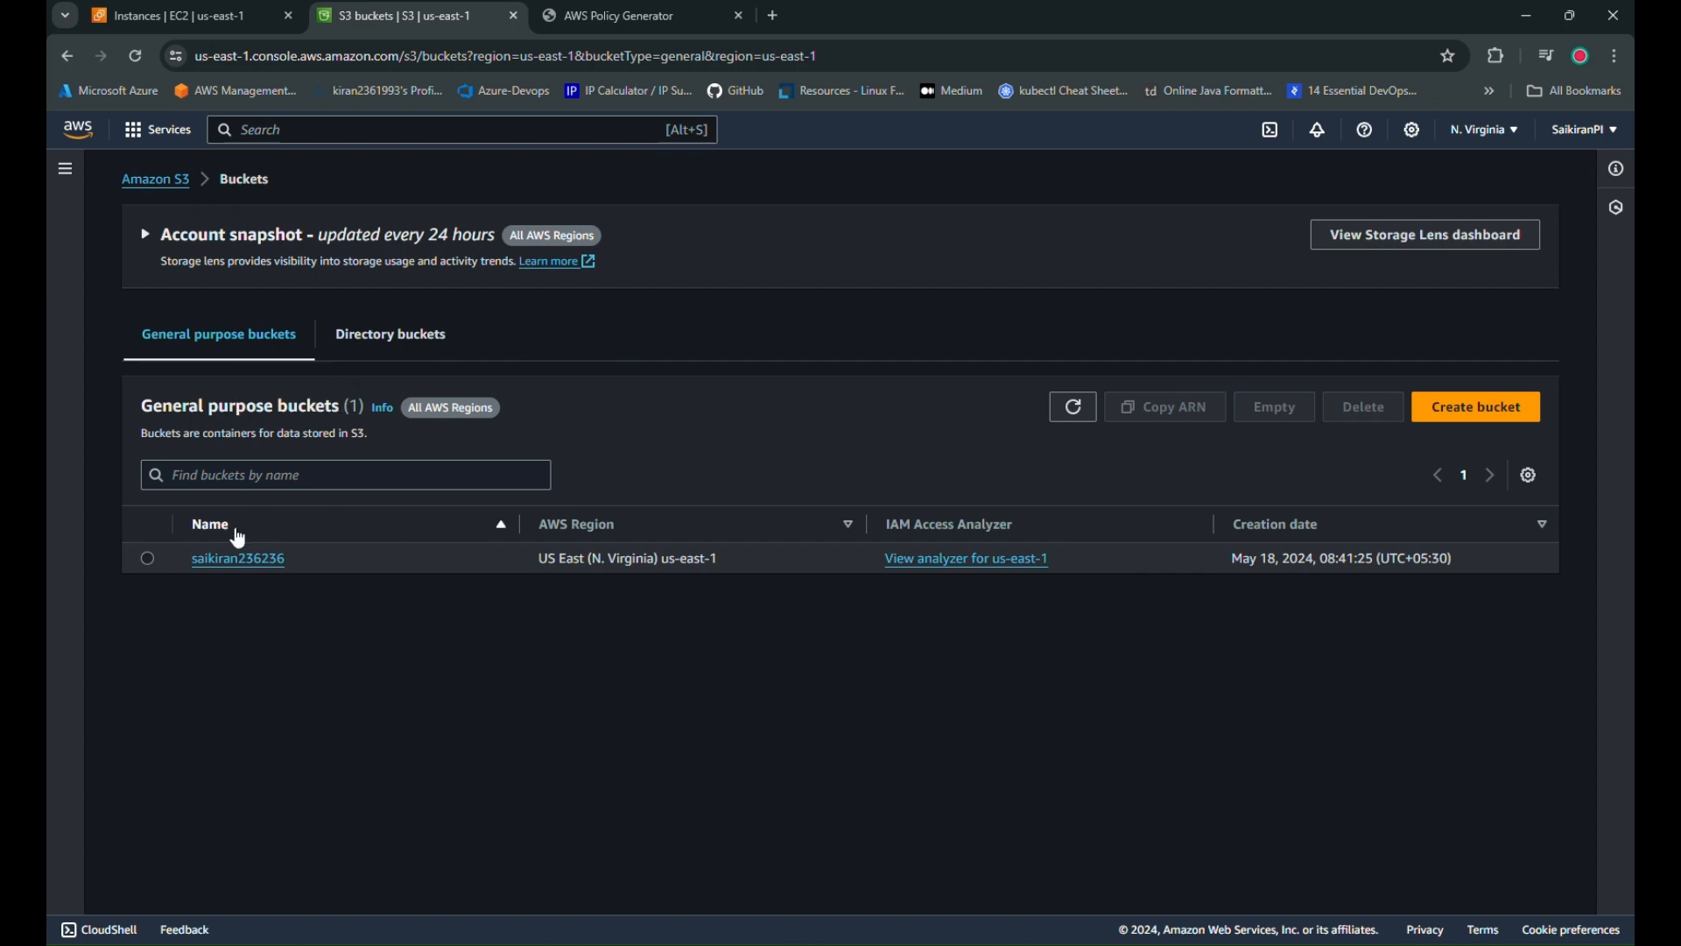
Check the bucket's Access Points and Properties tabs, reopen it, then go to the EC2 tab
click(233, 559)
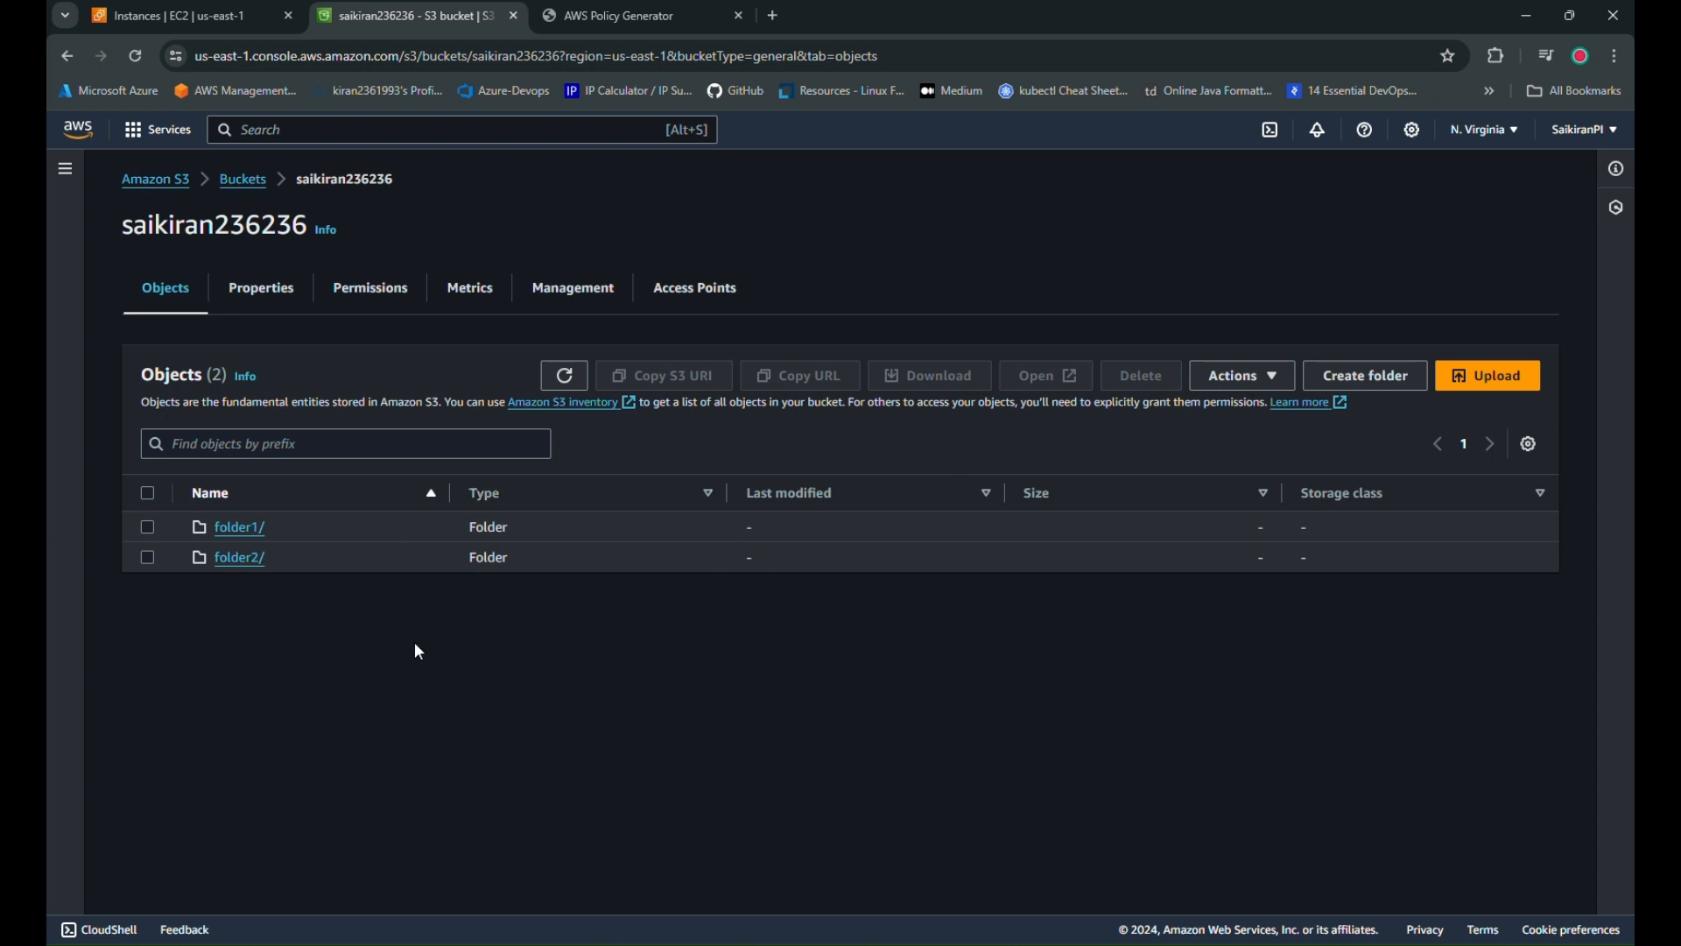
click(734, 306)
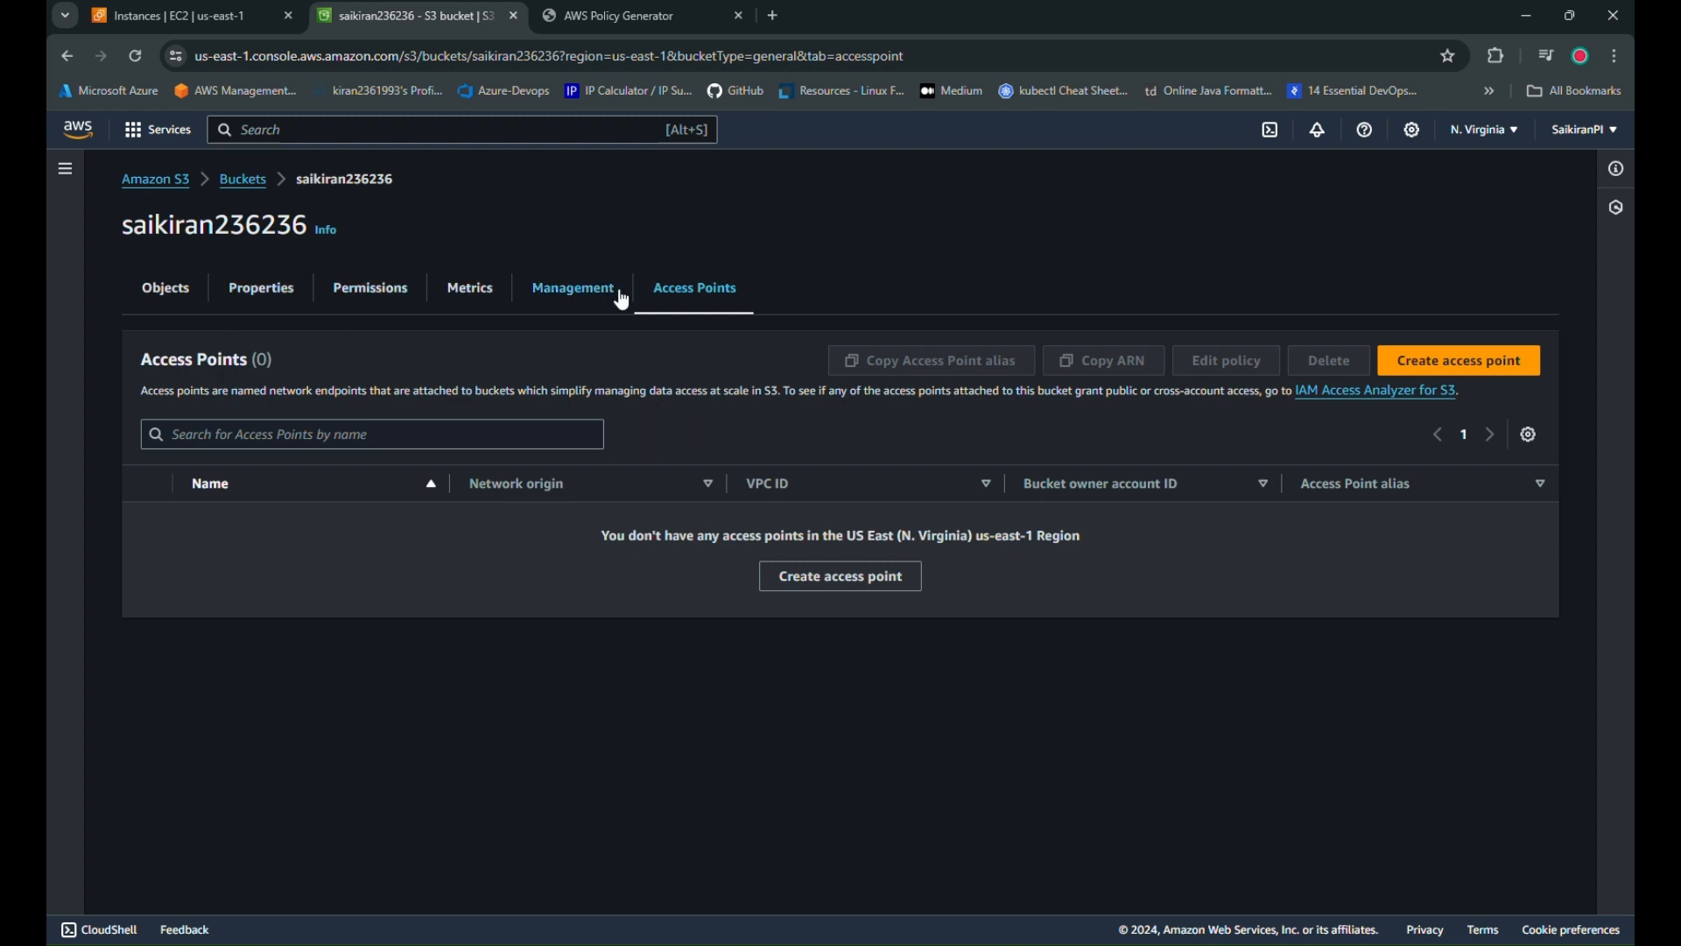
click(263, 289)
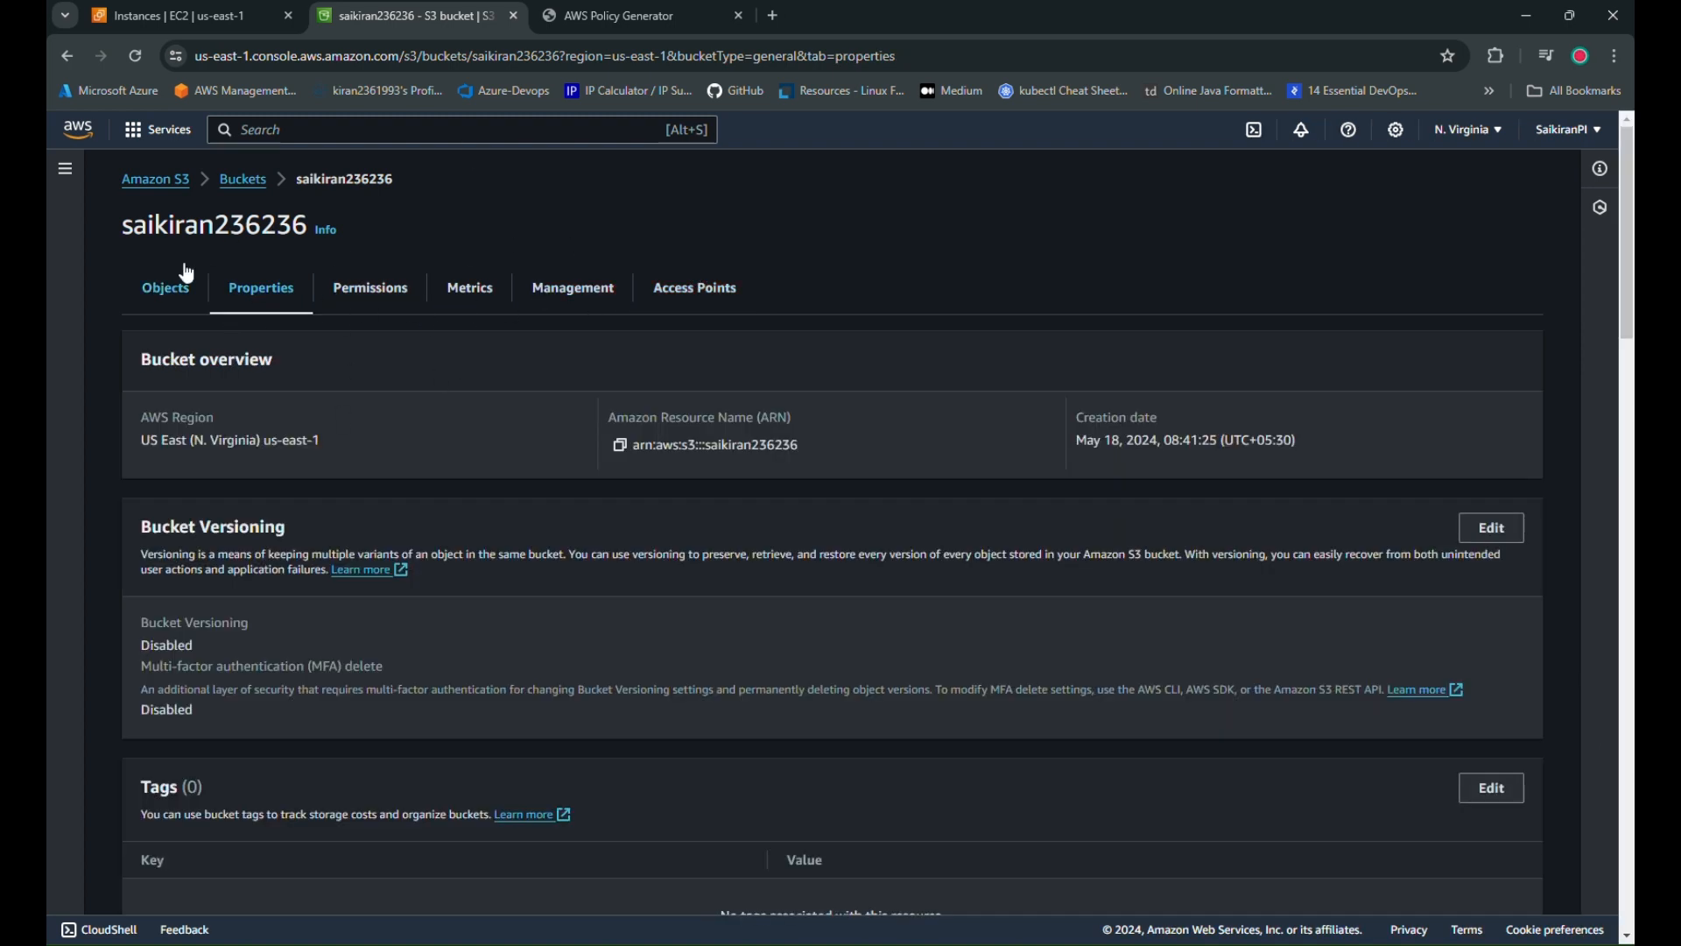
click(239, 180)
click(254, 559)
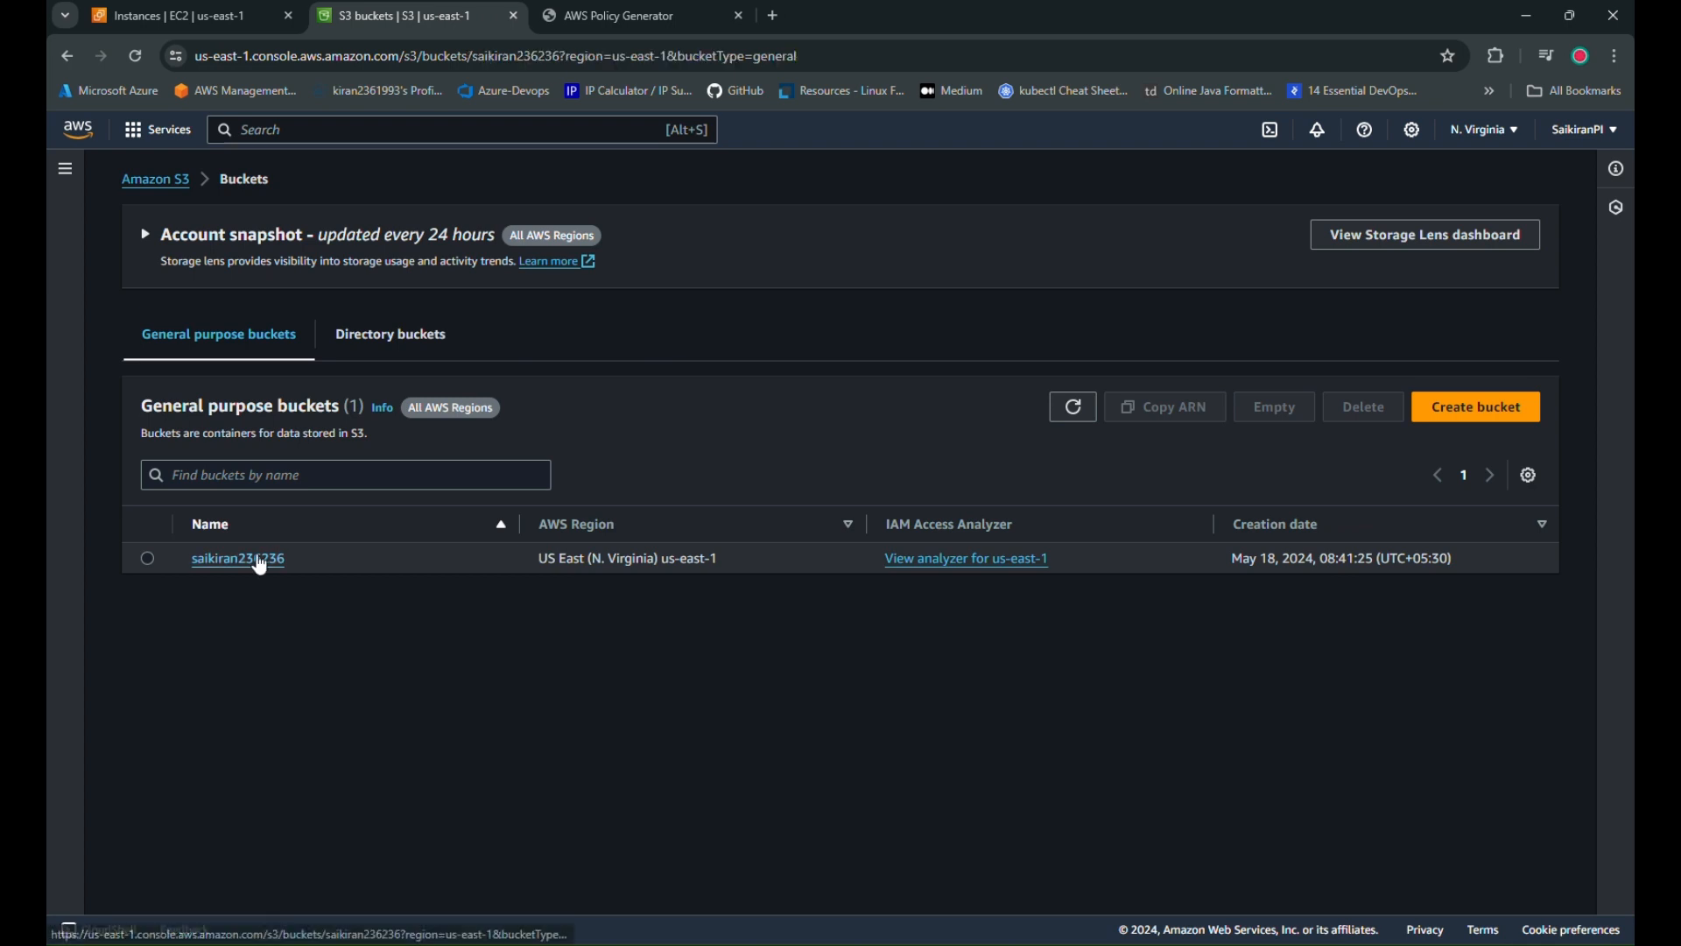
click(254, 24)
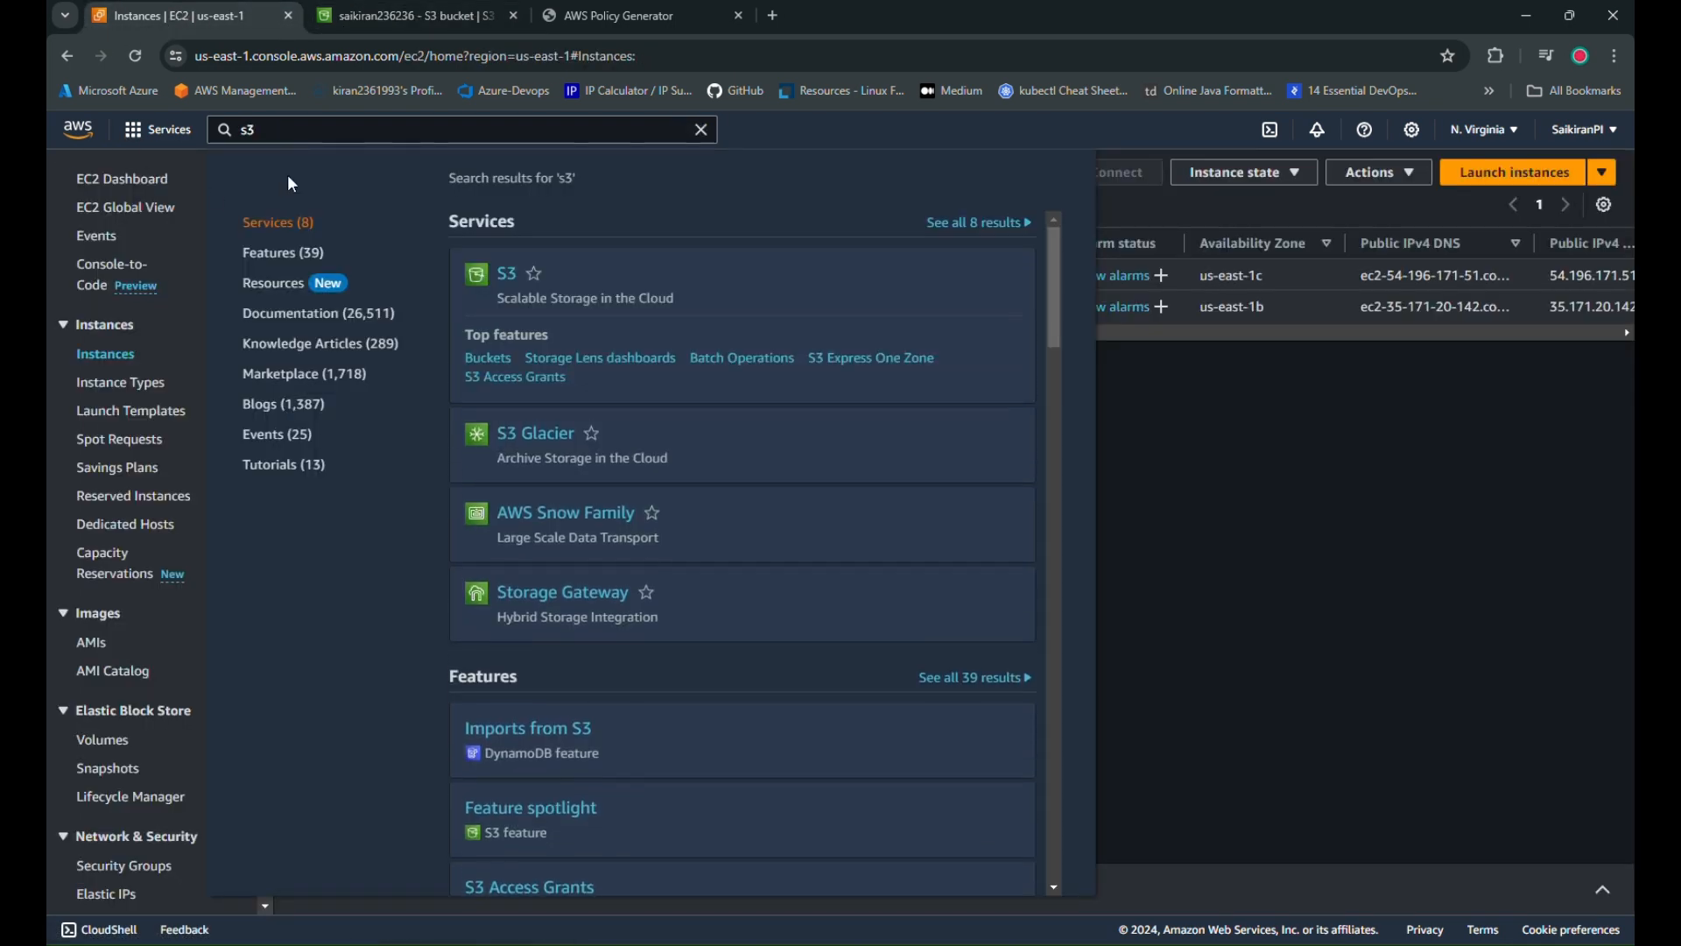
Search for iam, open IAM in a new tab and go to its Users list
click(310, 136)
text(iam)
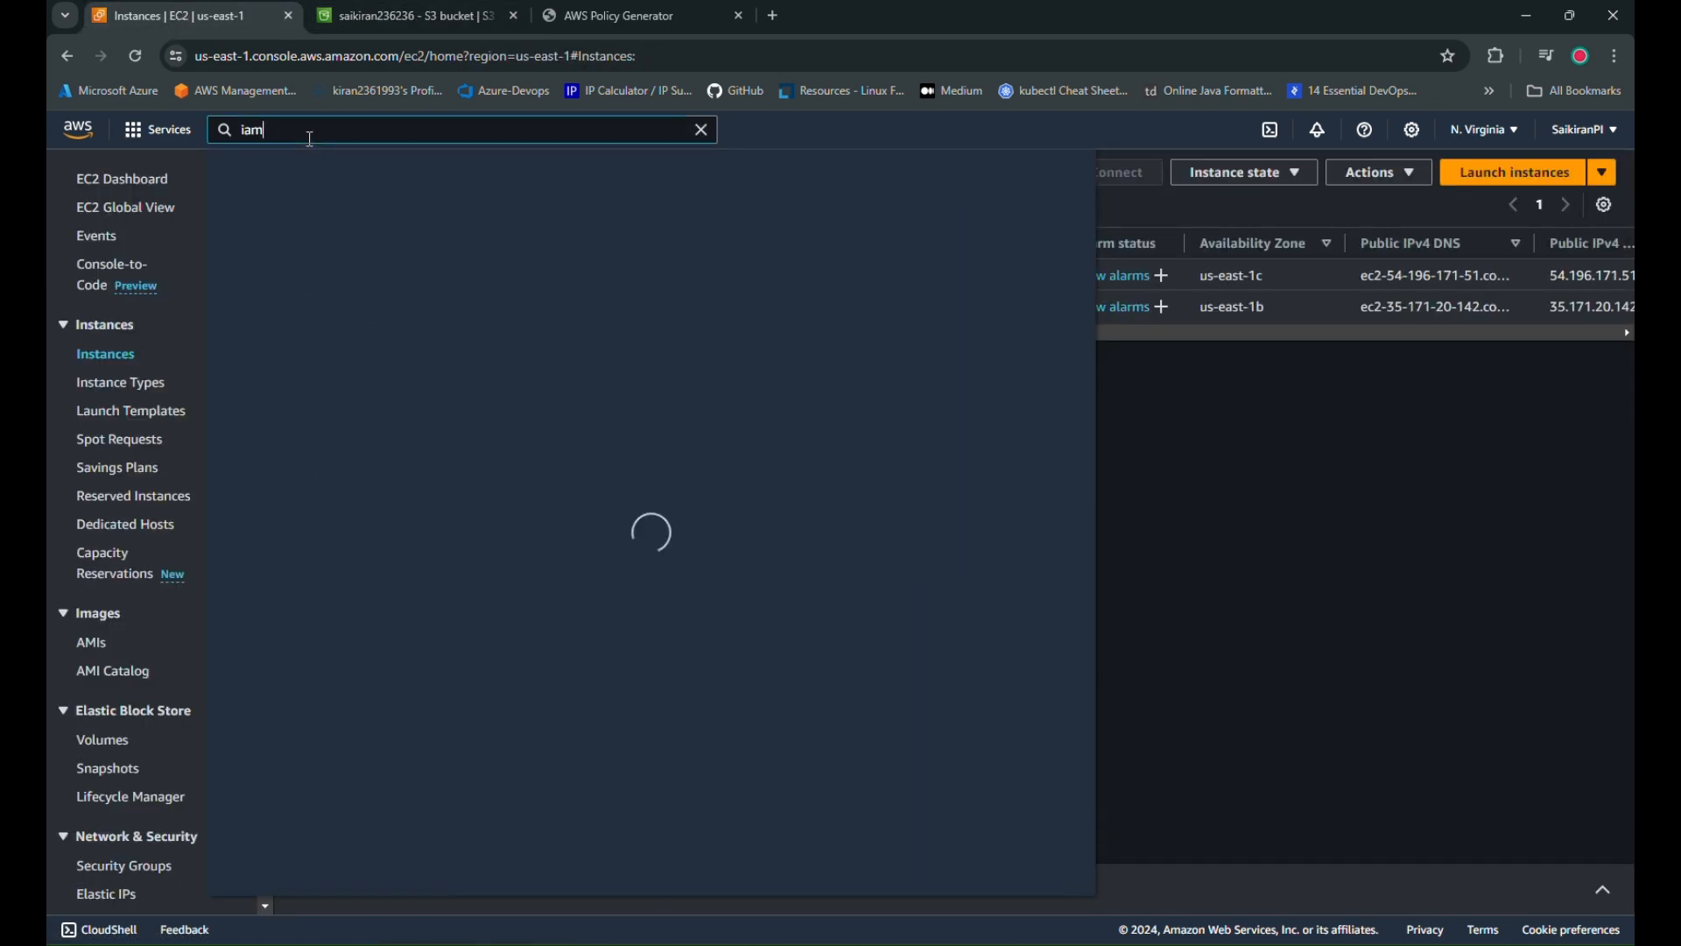
right_click(503, 280)
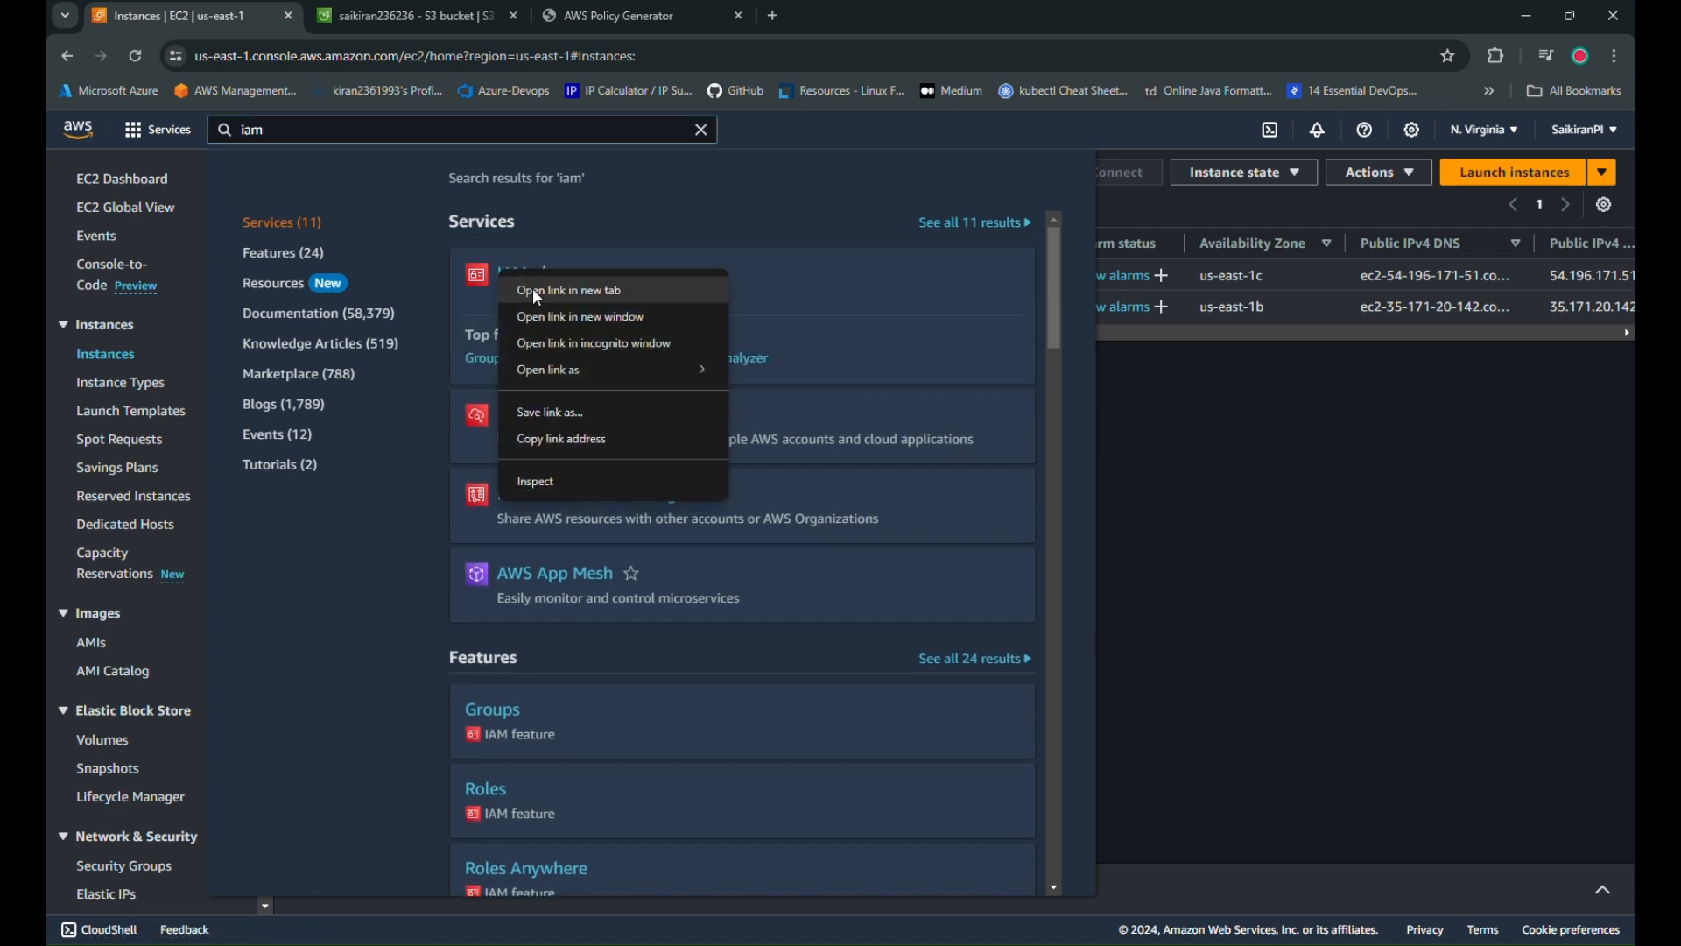
click(536, 289)
click(1339, 443)
click(454, 19)
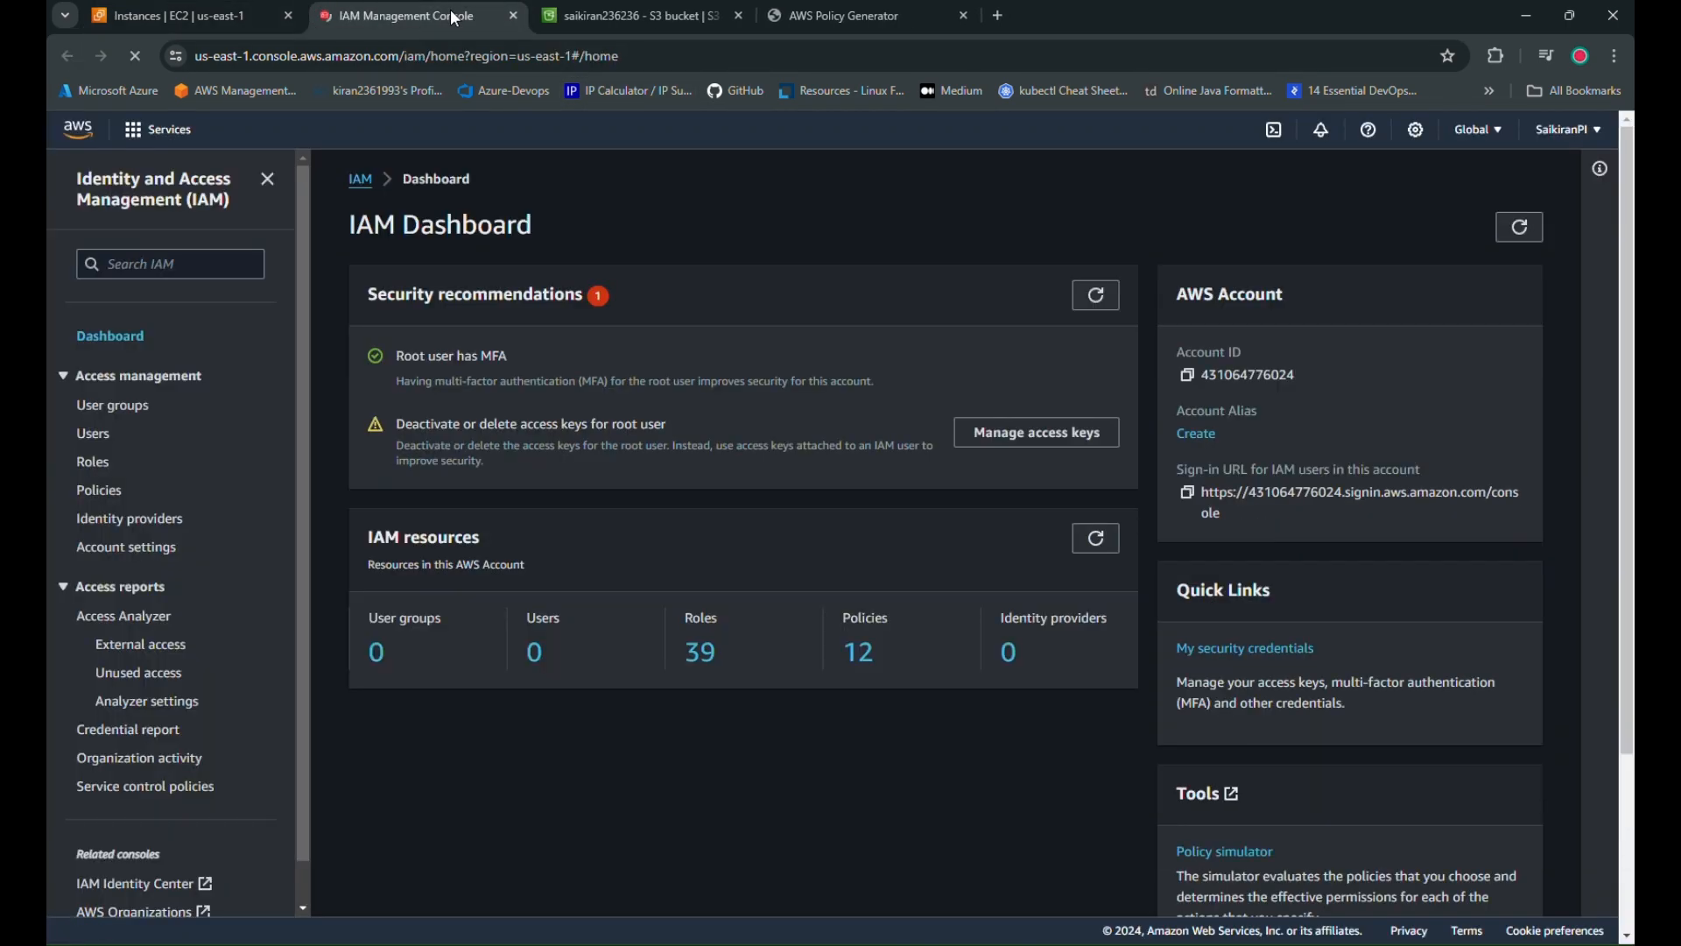
click(127, 432)
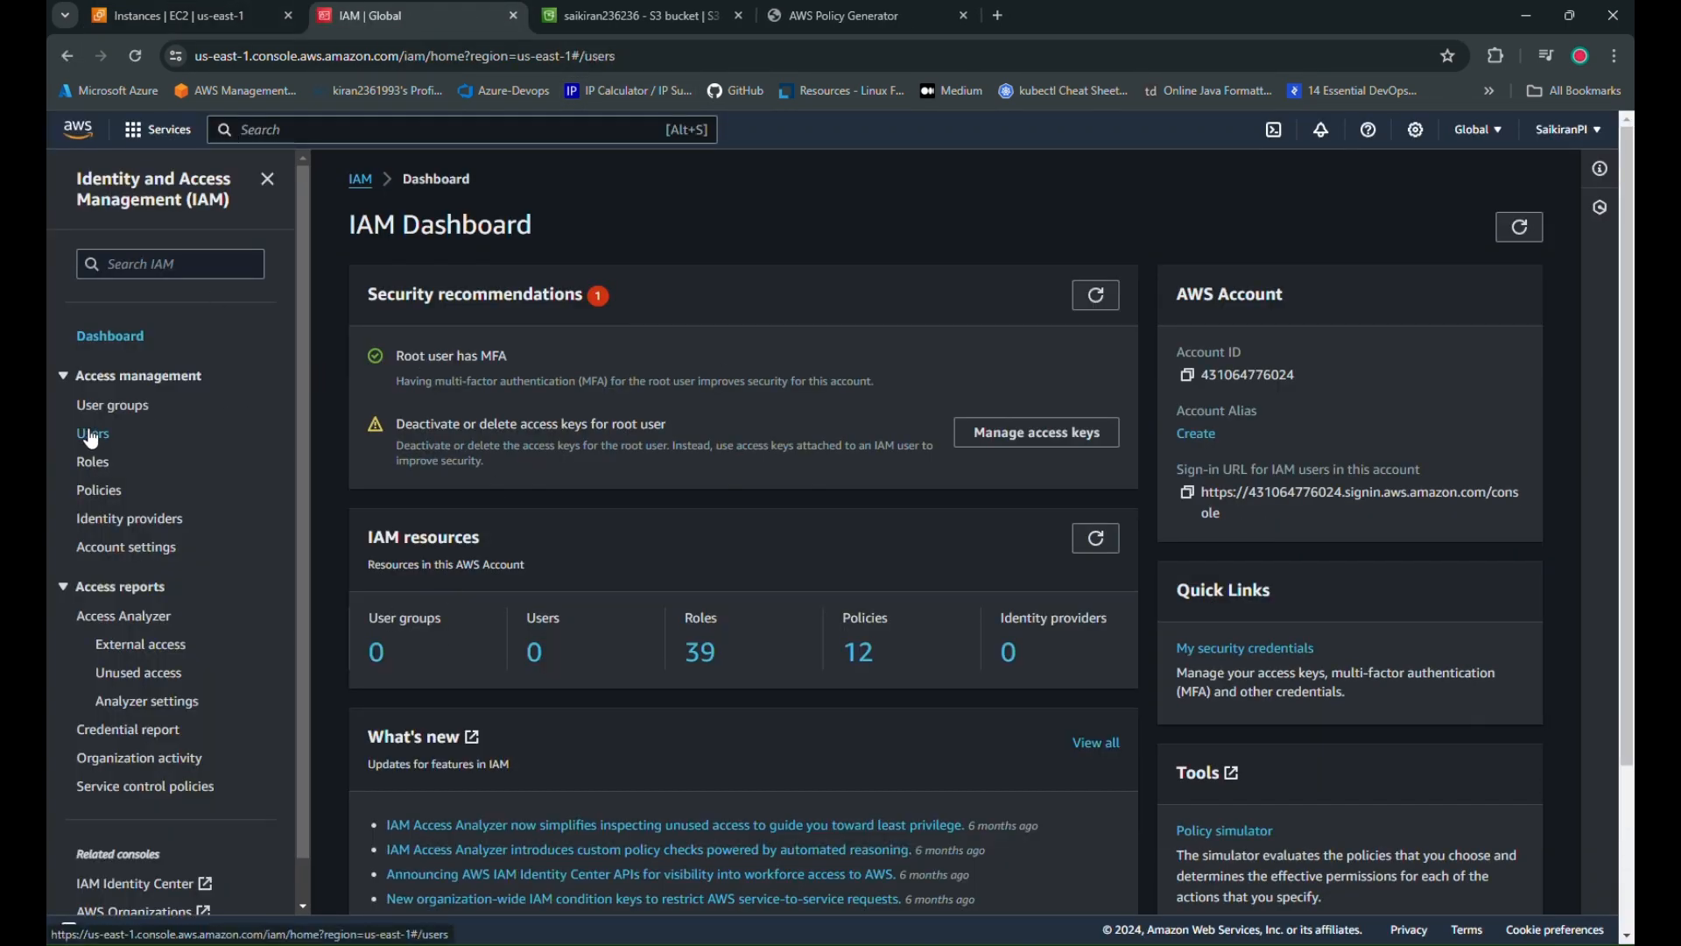
Set up user developer1 with console access and a custom password, no forced reset
click(1487, 586)
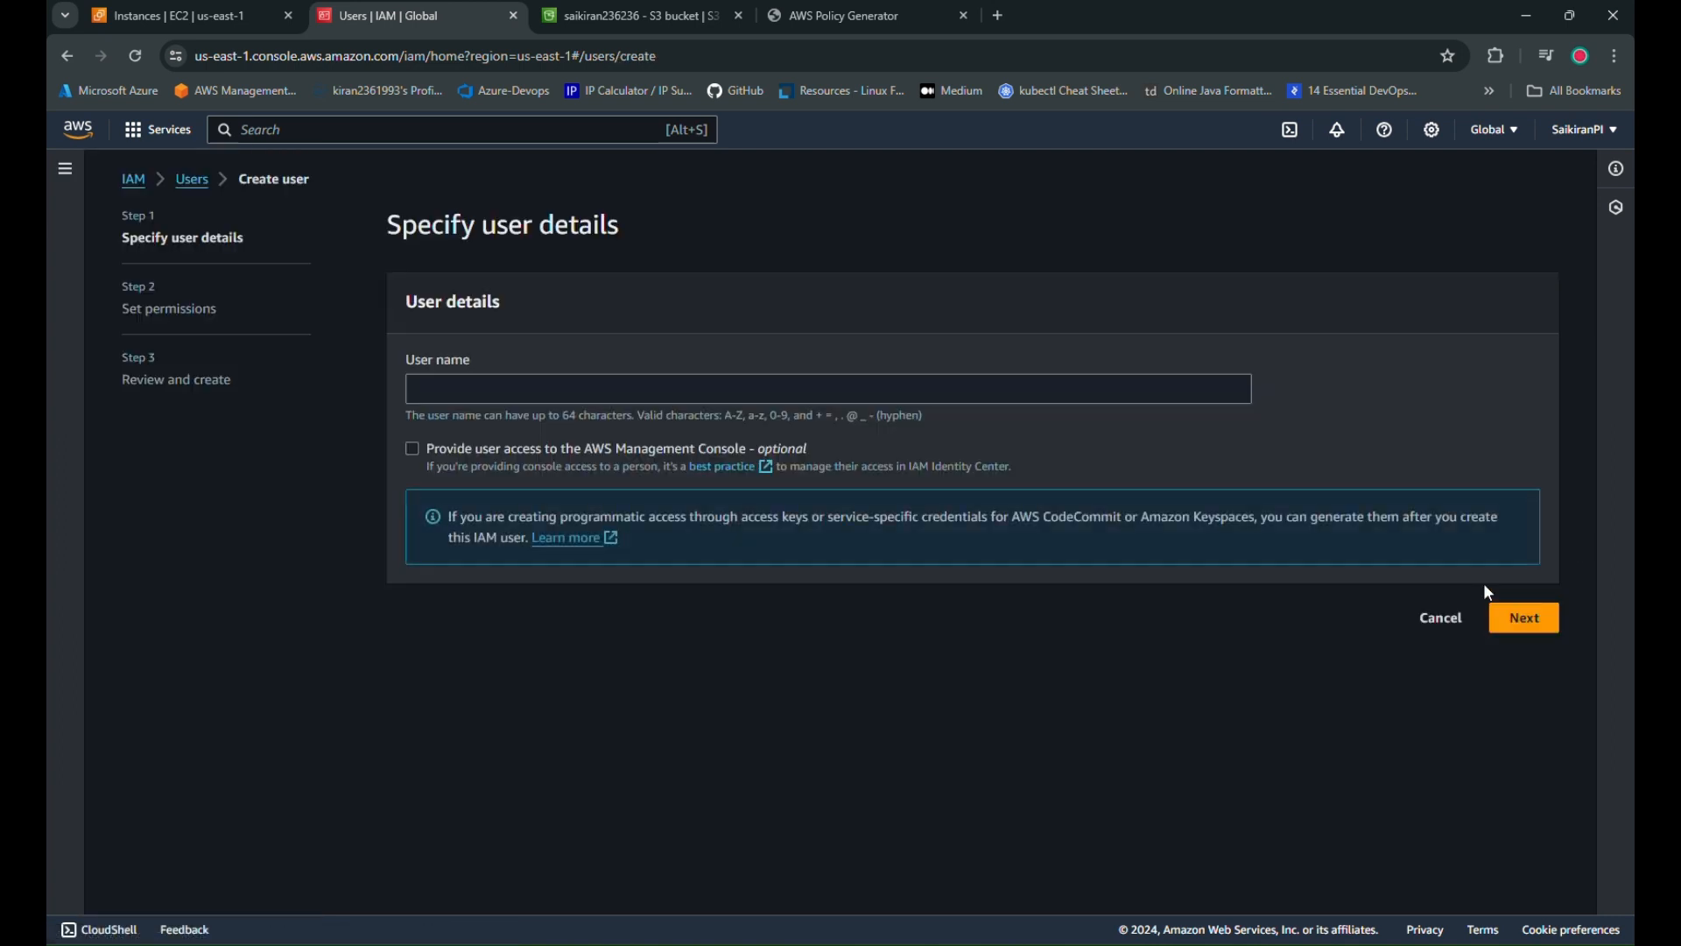
click(480, 389)
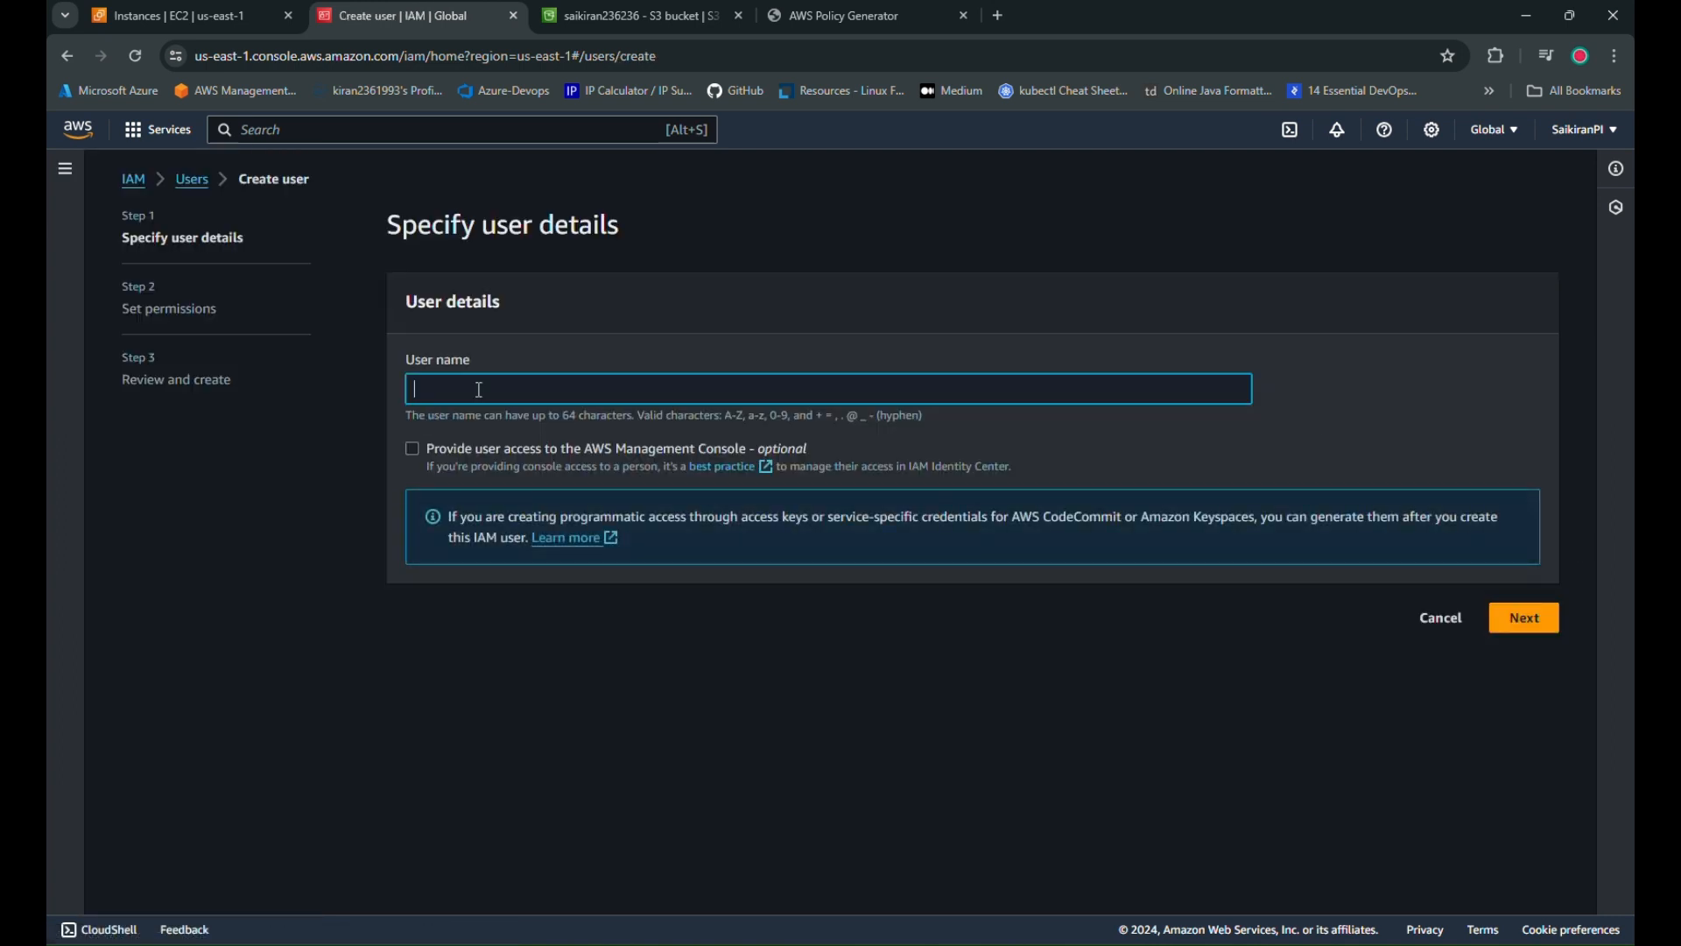
text(developer1)
click(427, 453)
click(517, 630)
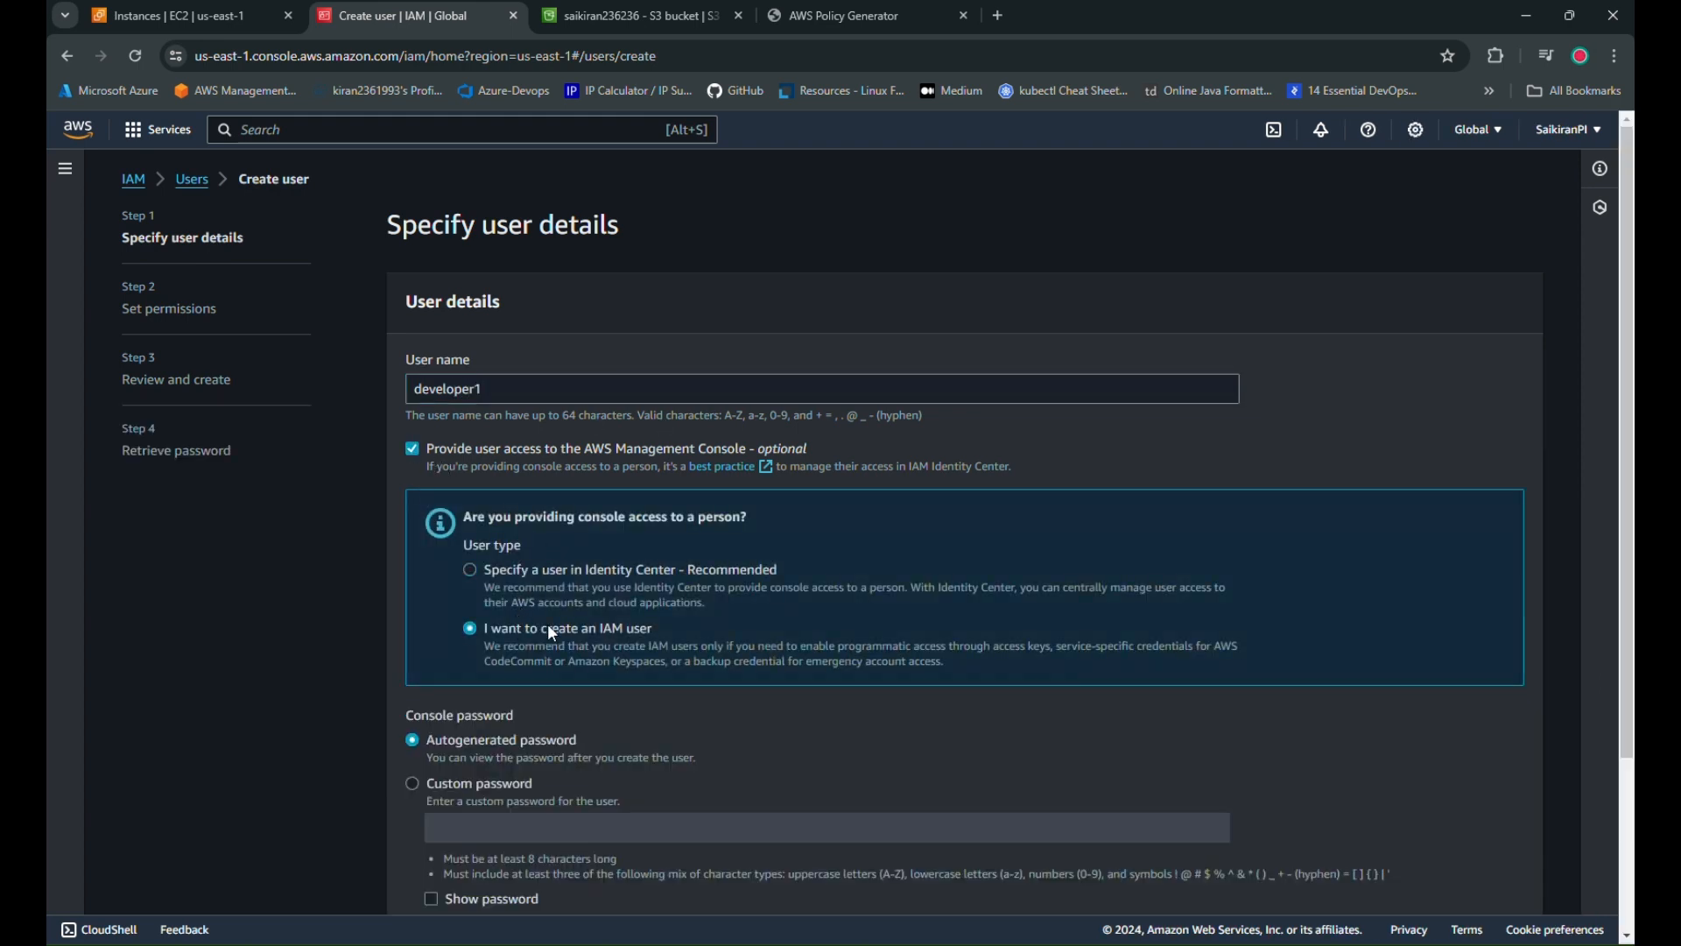
scroll(489, 732, down, 1)
click(473, 690)
click(456, 840)
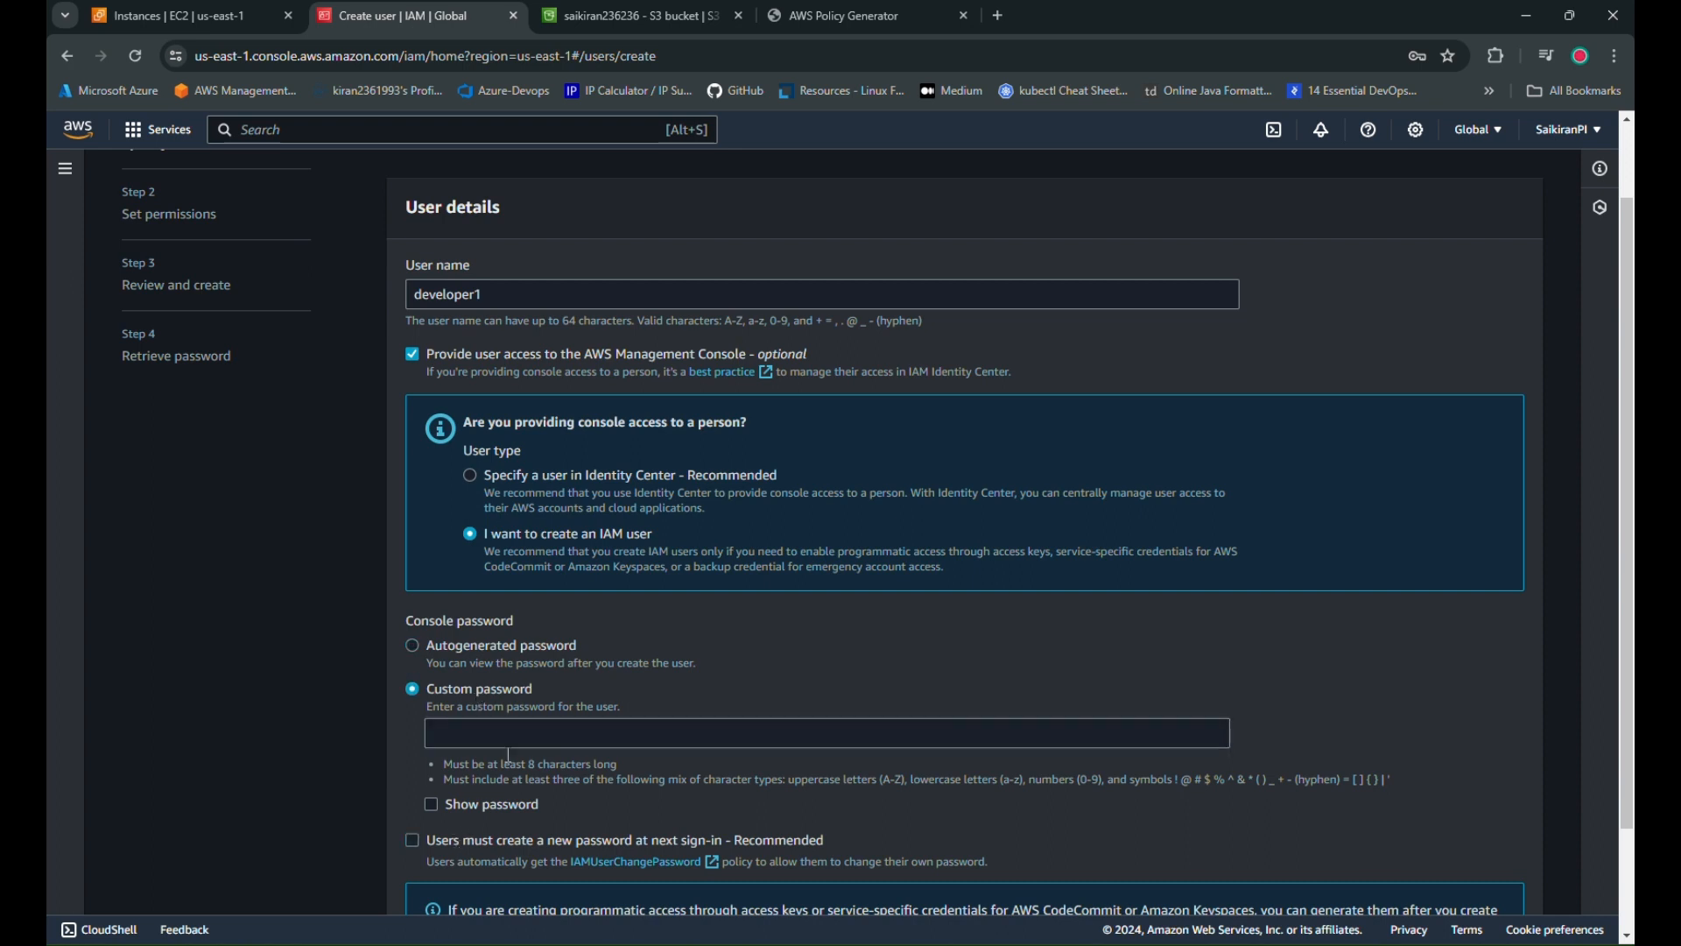
click(505, 731)
text(••••)
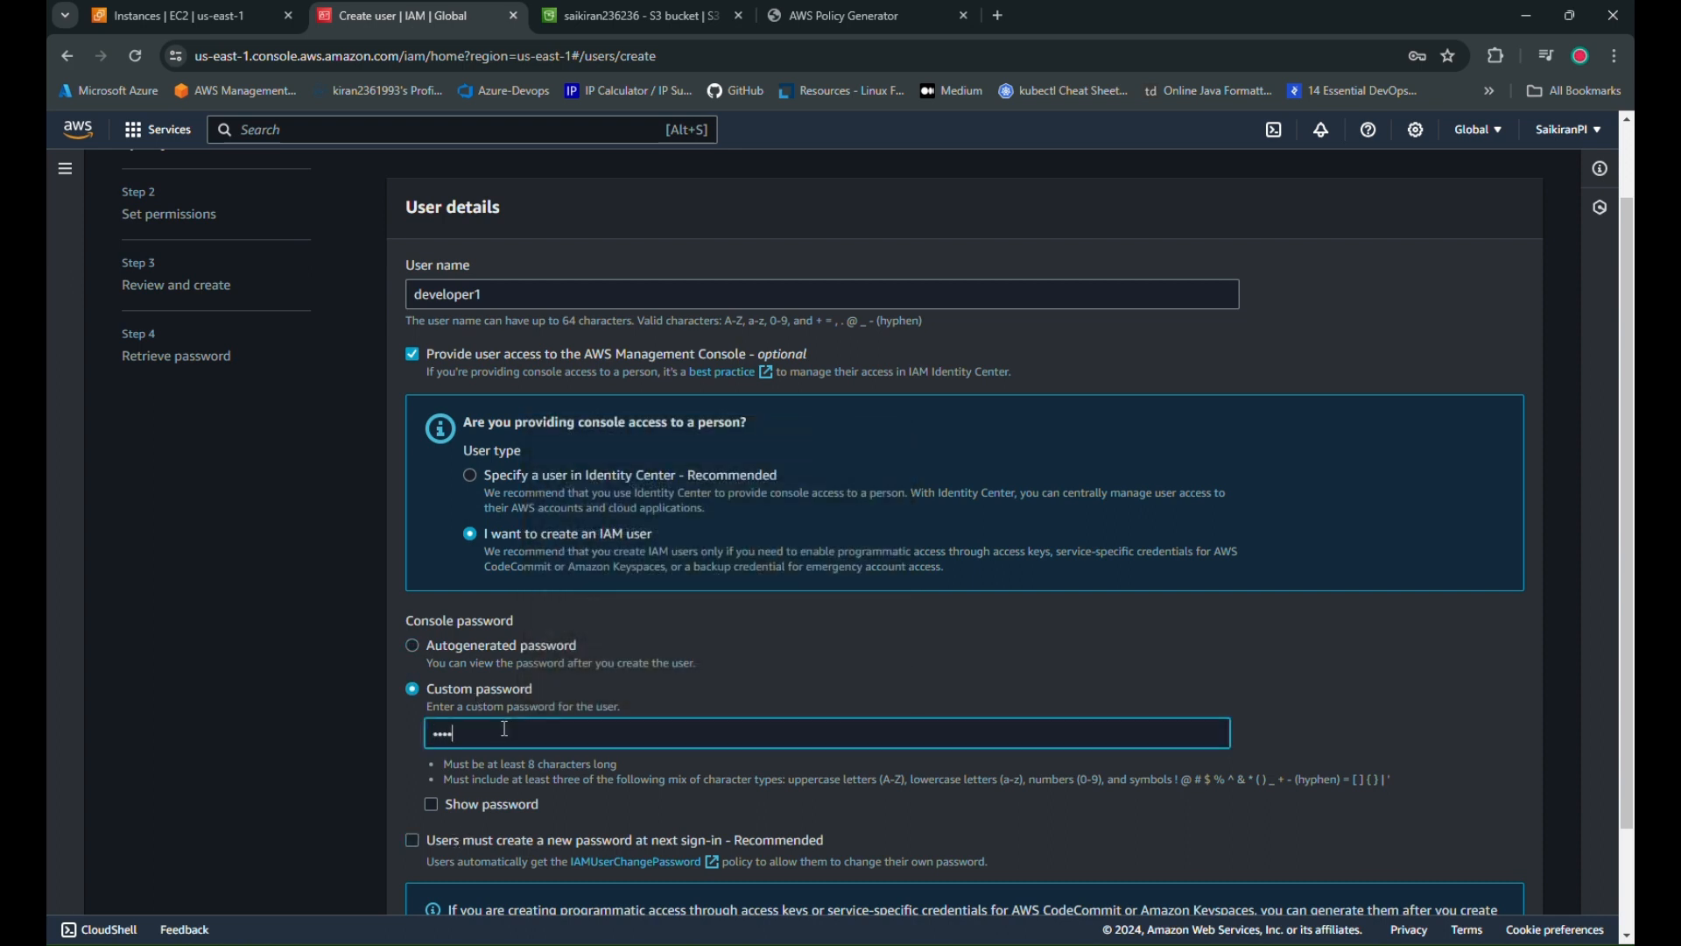
text(••••••)
scroll(505, 728, down, 3)
click(1514, 880)
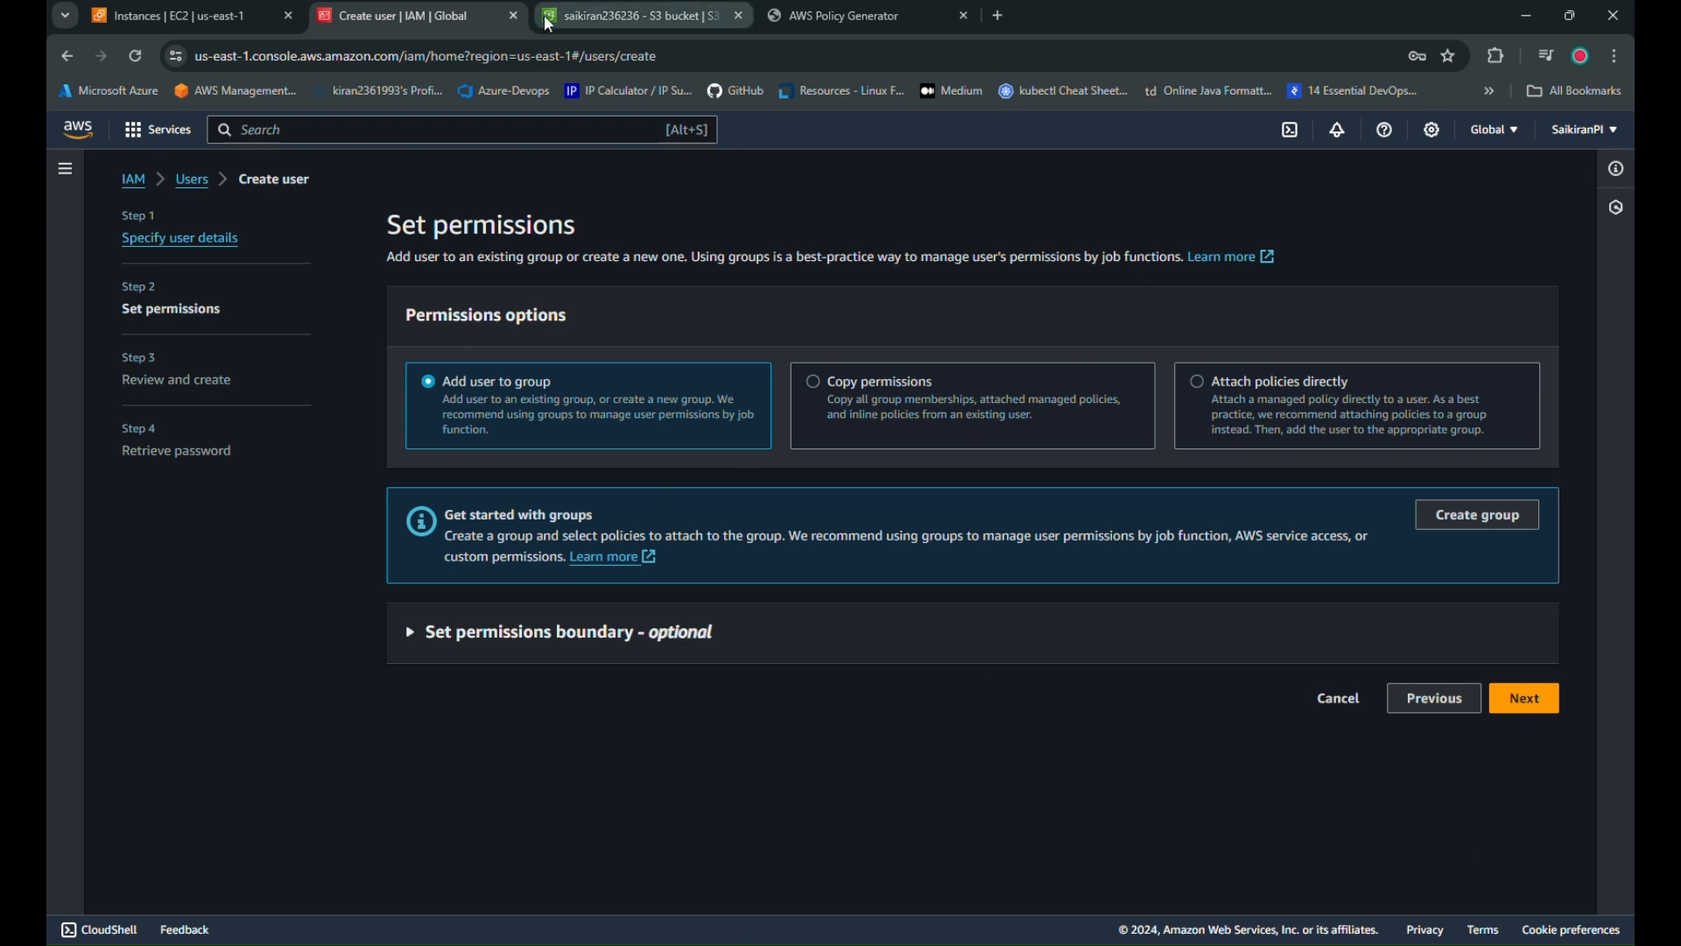
Create developer1 without permissions and copy the console sign-in URL
click(630, 16)
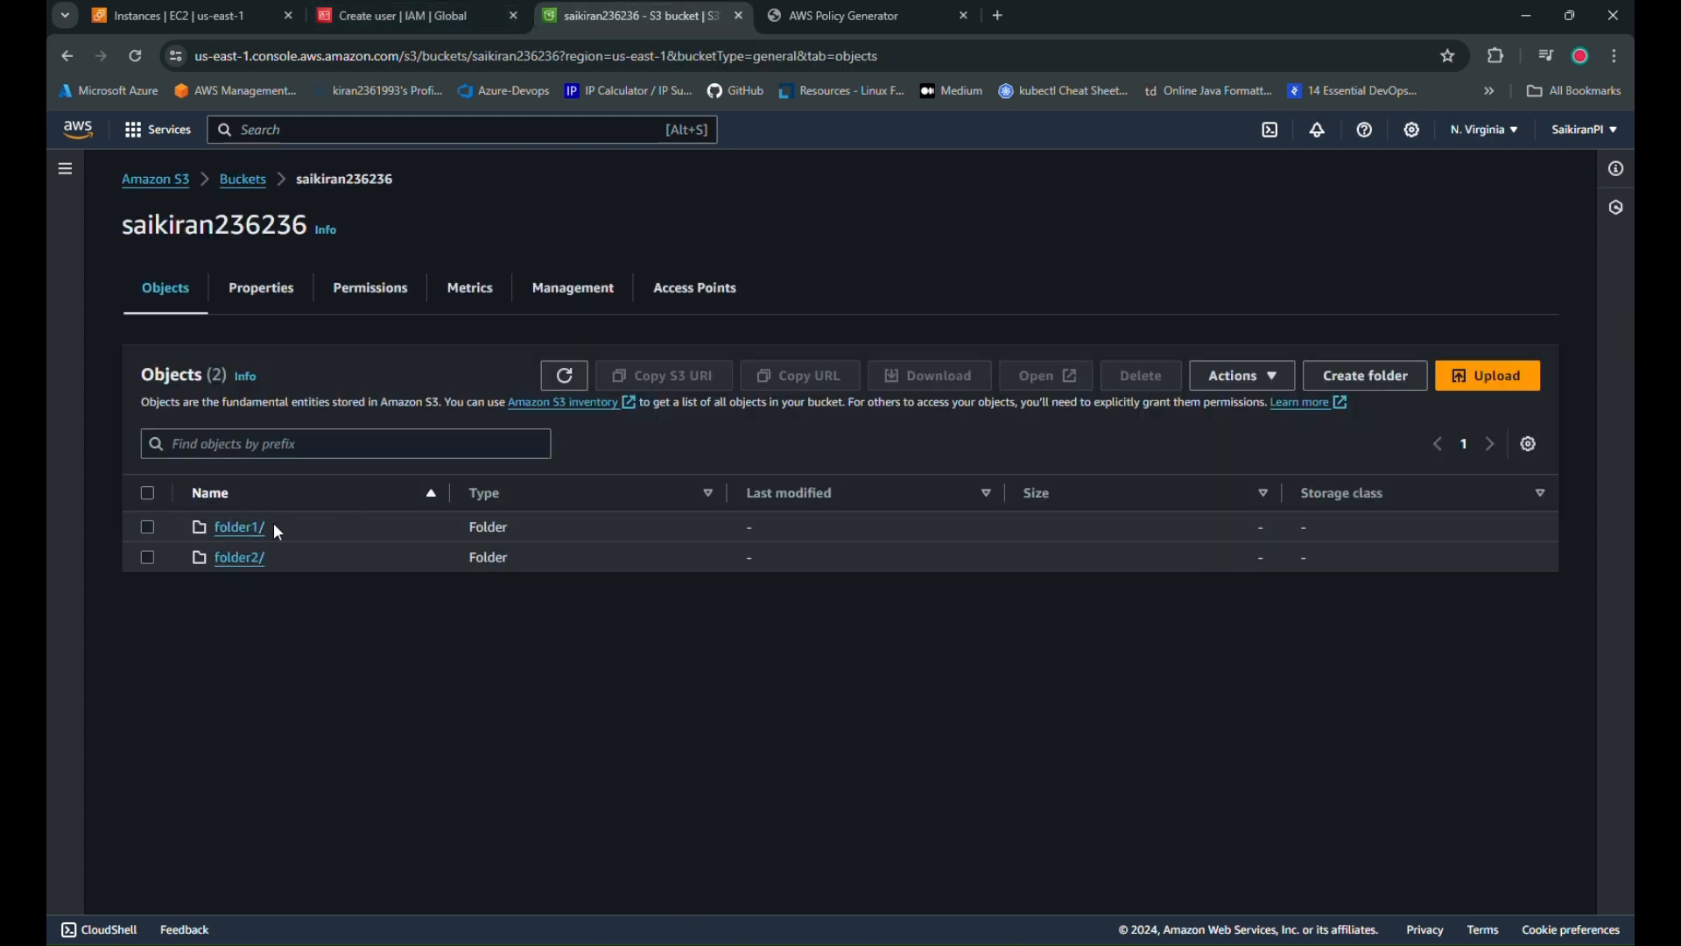
click(403, 7)
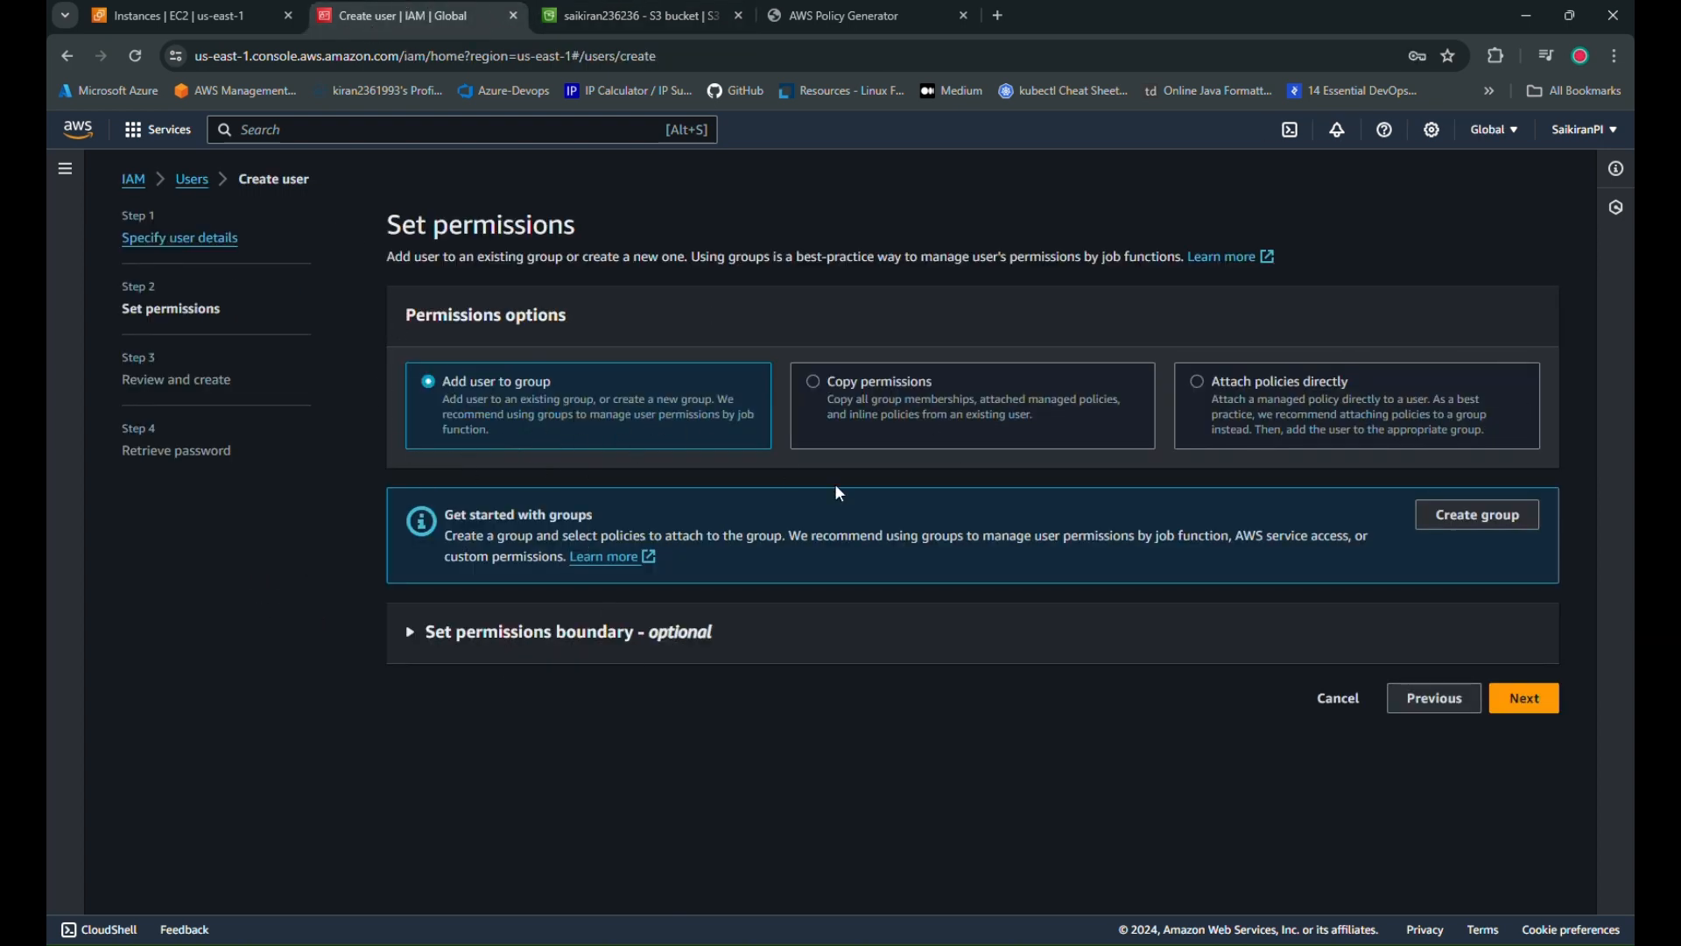
click(1524, 699)
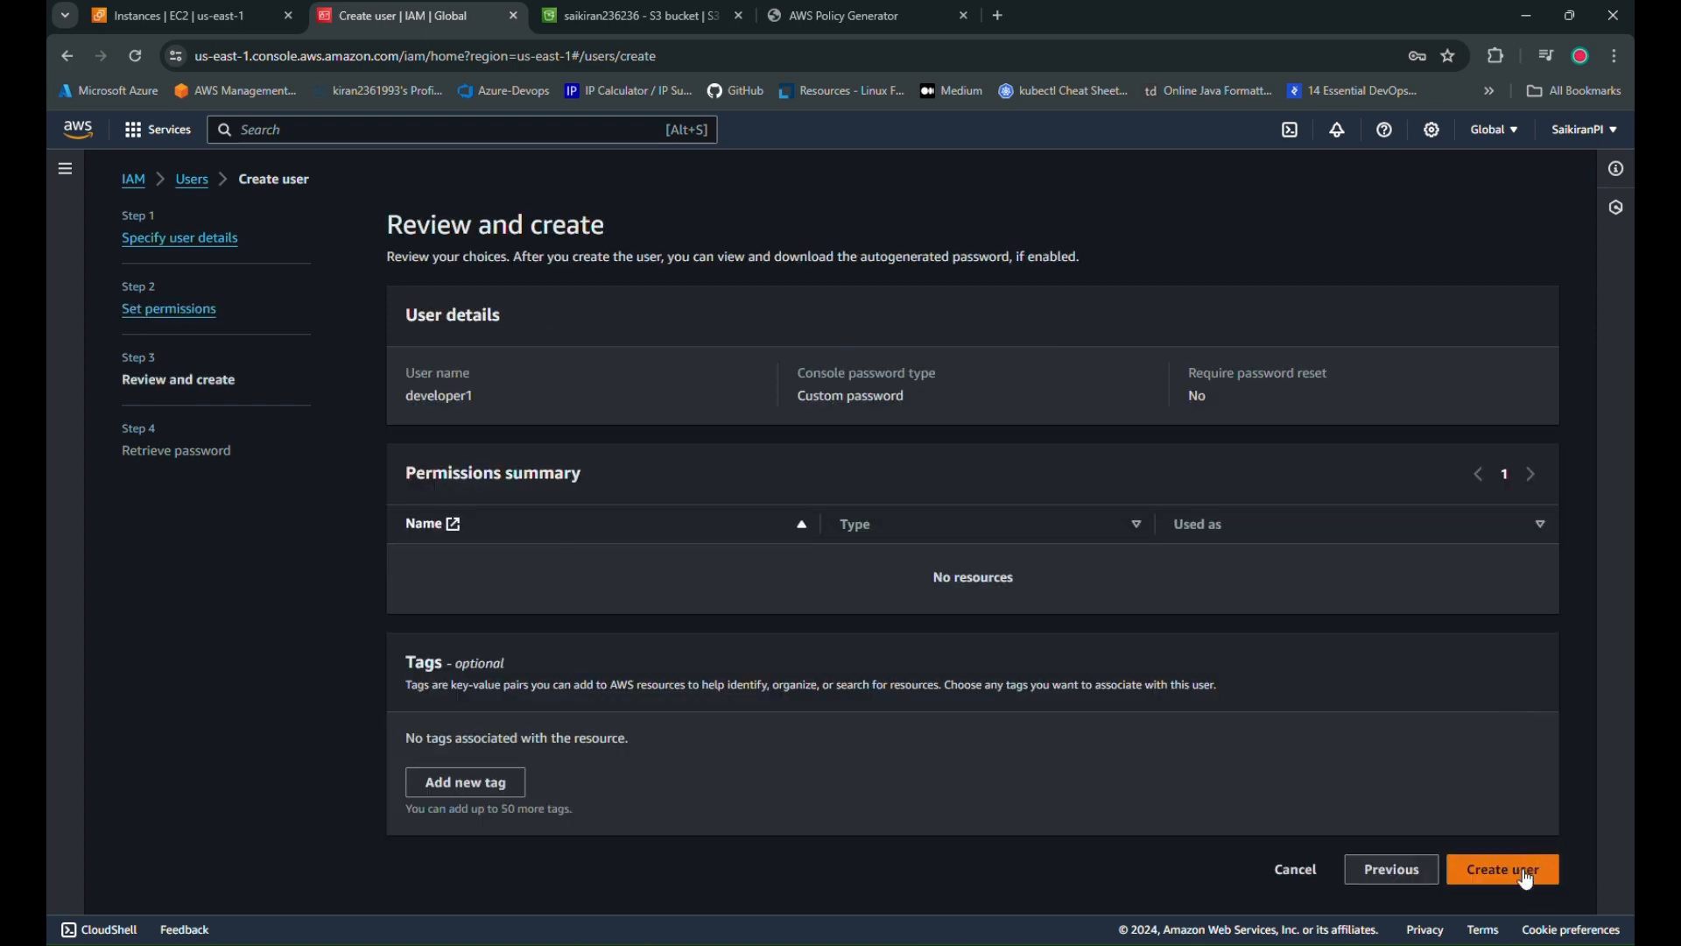
click(1526, 876)
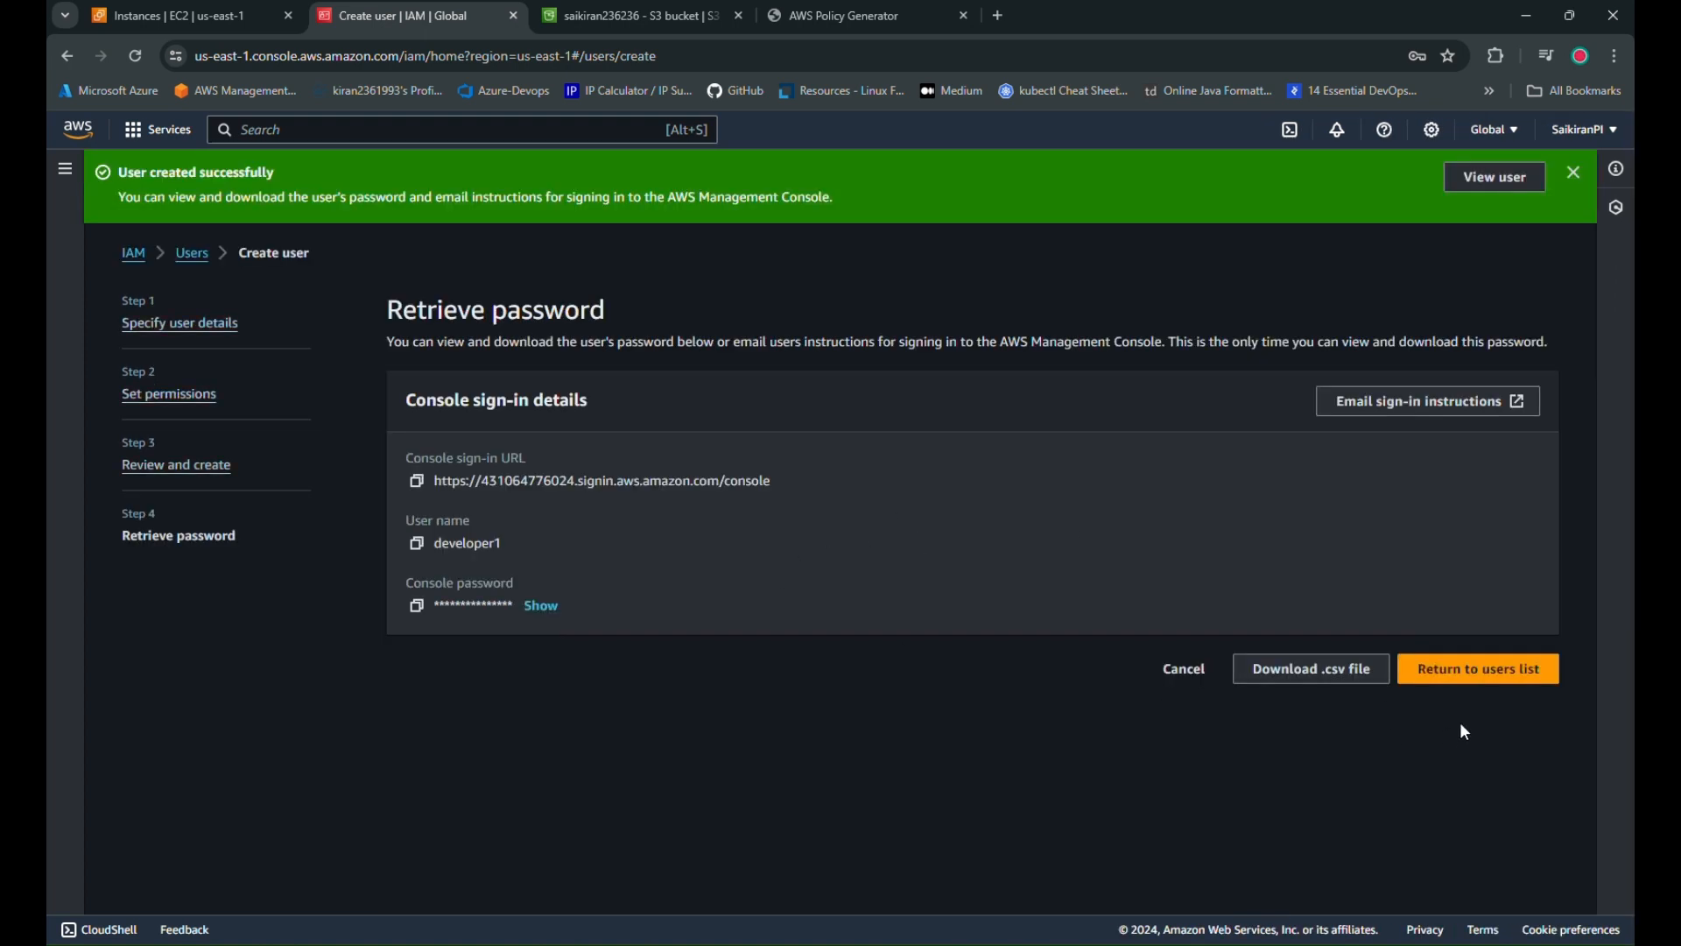
click(417, 481)
Sign in as developer1 via the copied sign-in URL in a private window
click(1611, 57)
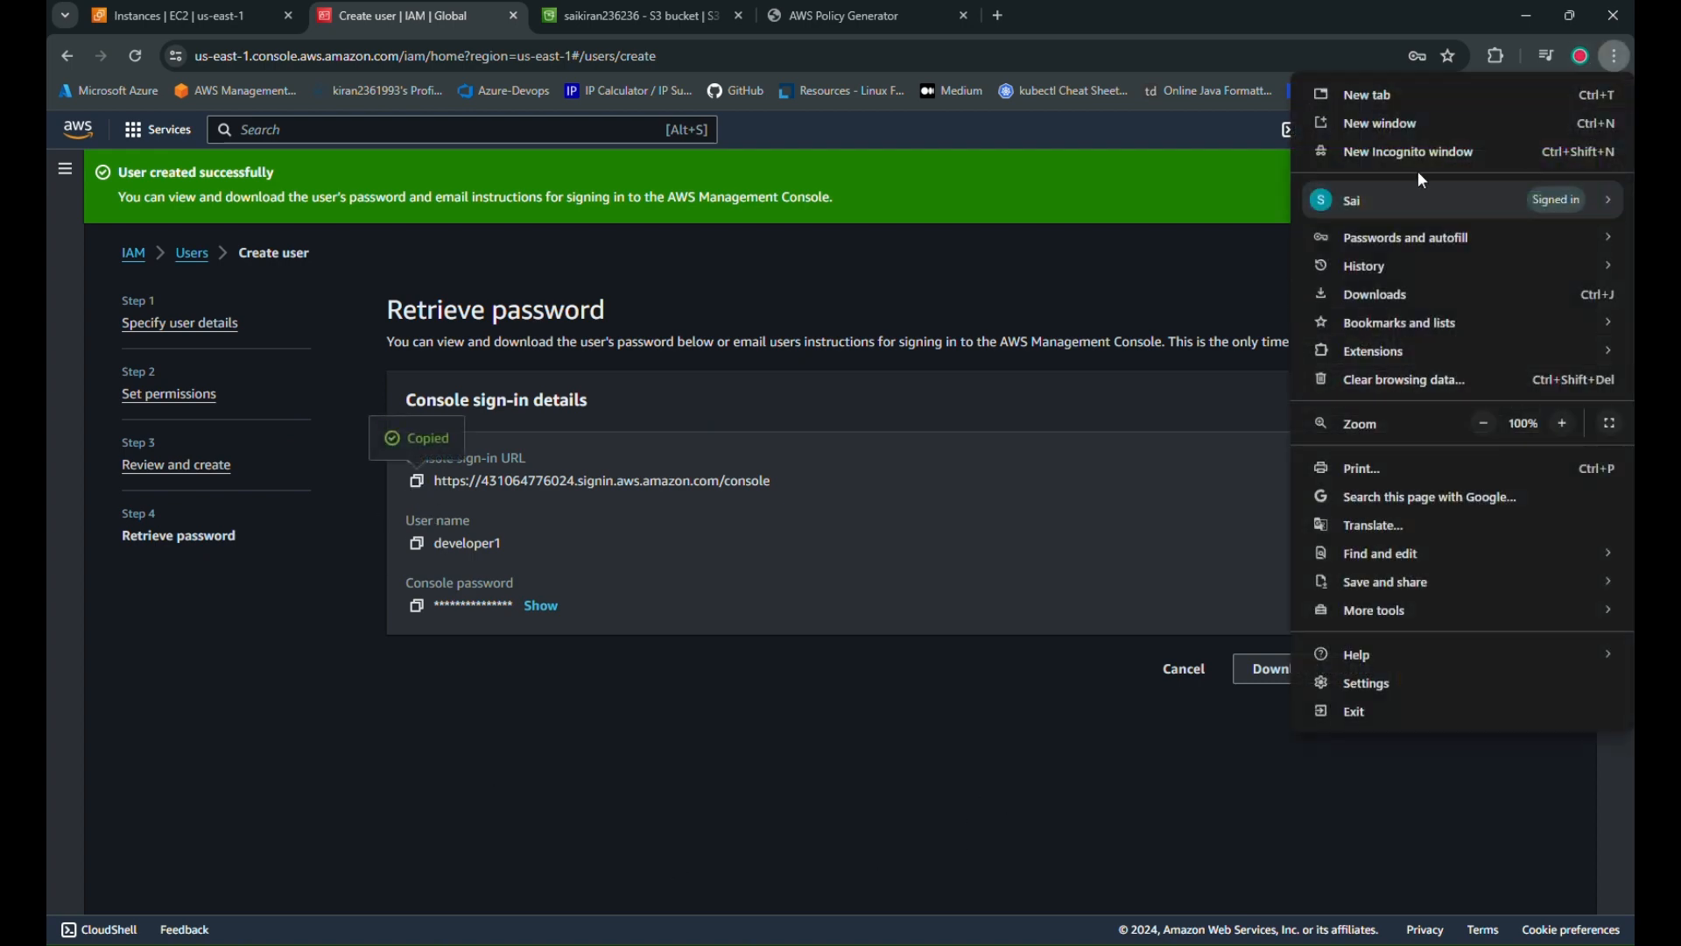
click(1394, 151)
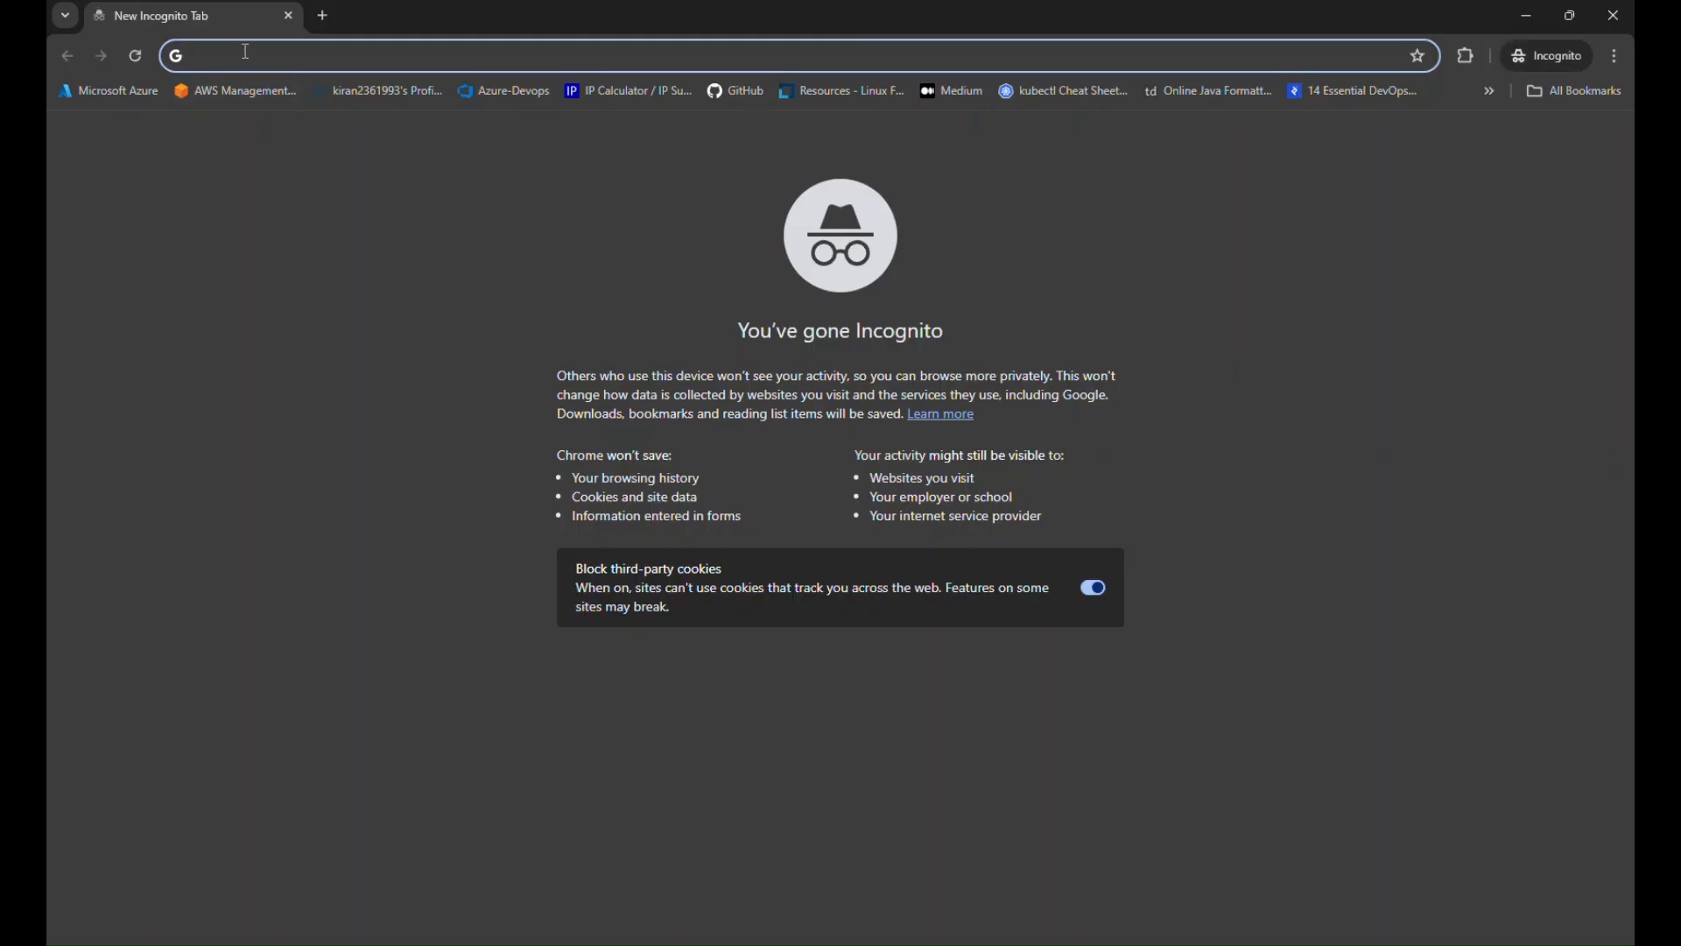
key(ctrl+v)
key(Return)
click(465, 476)
text(developer1)
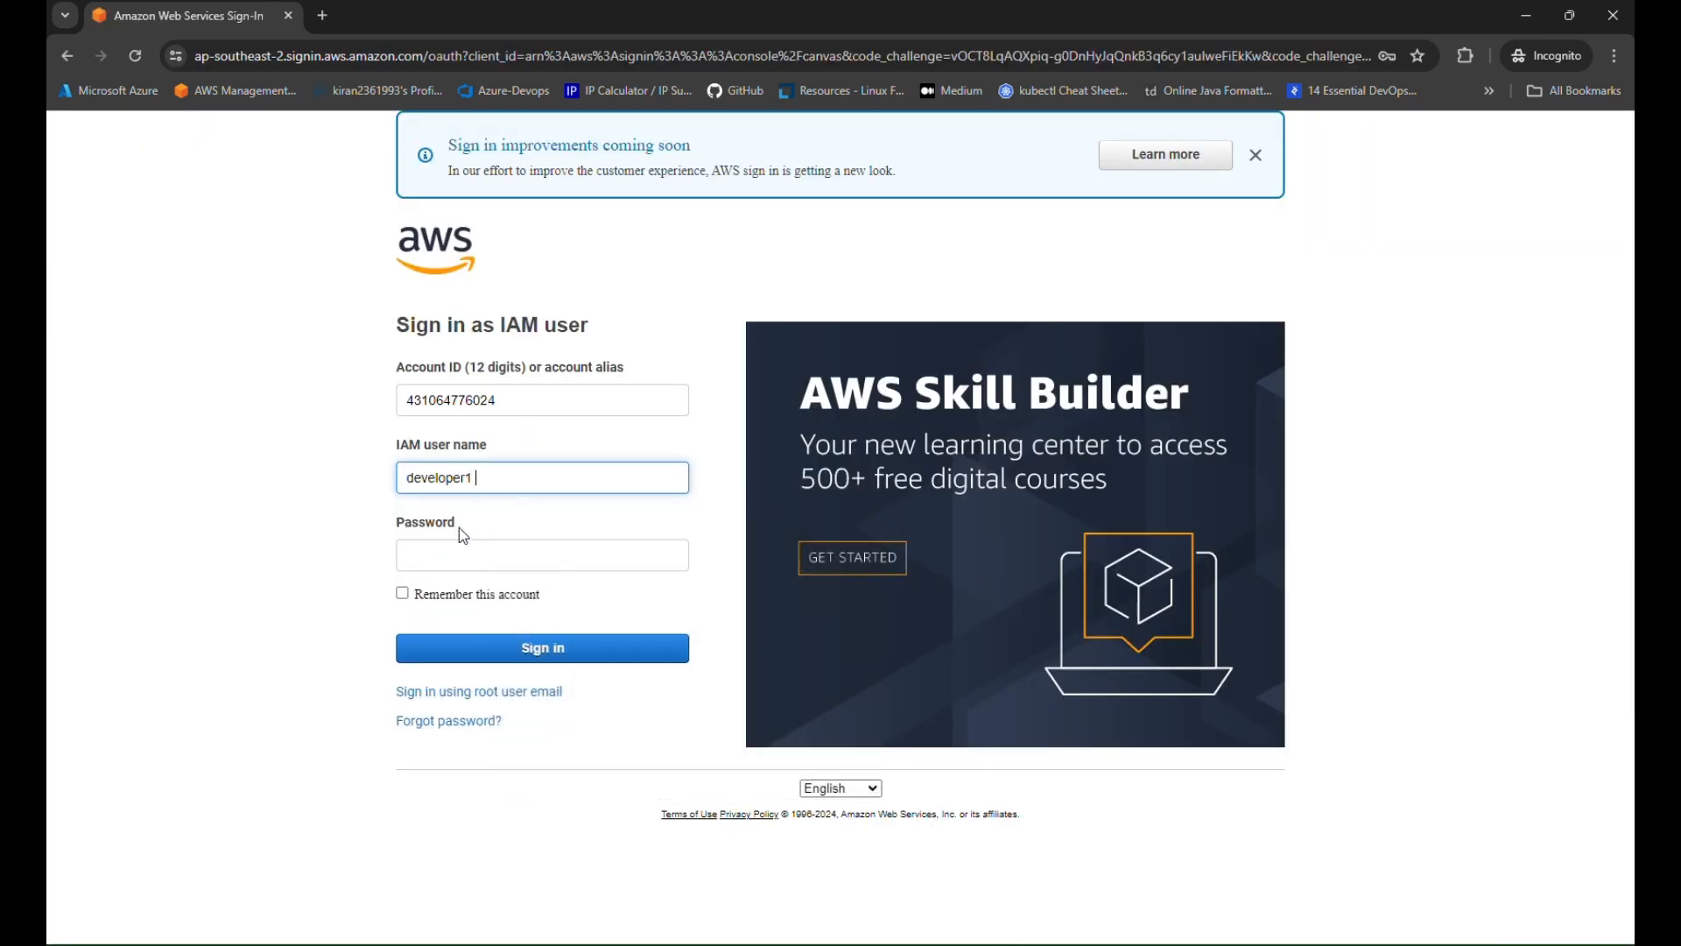
click(454, 558)
text(••••)
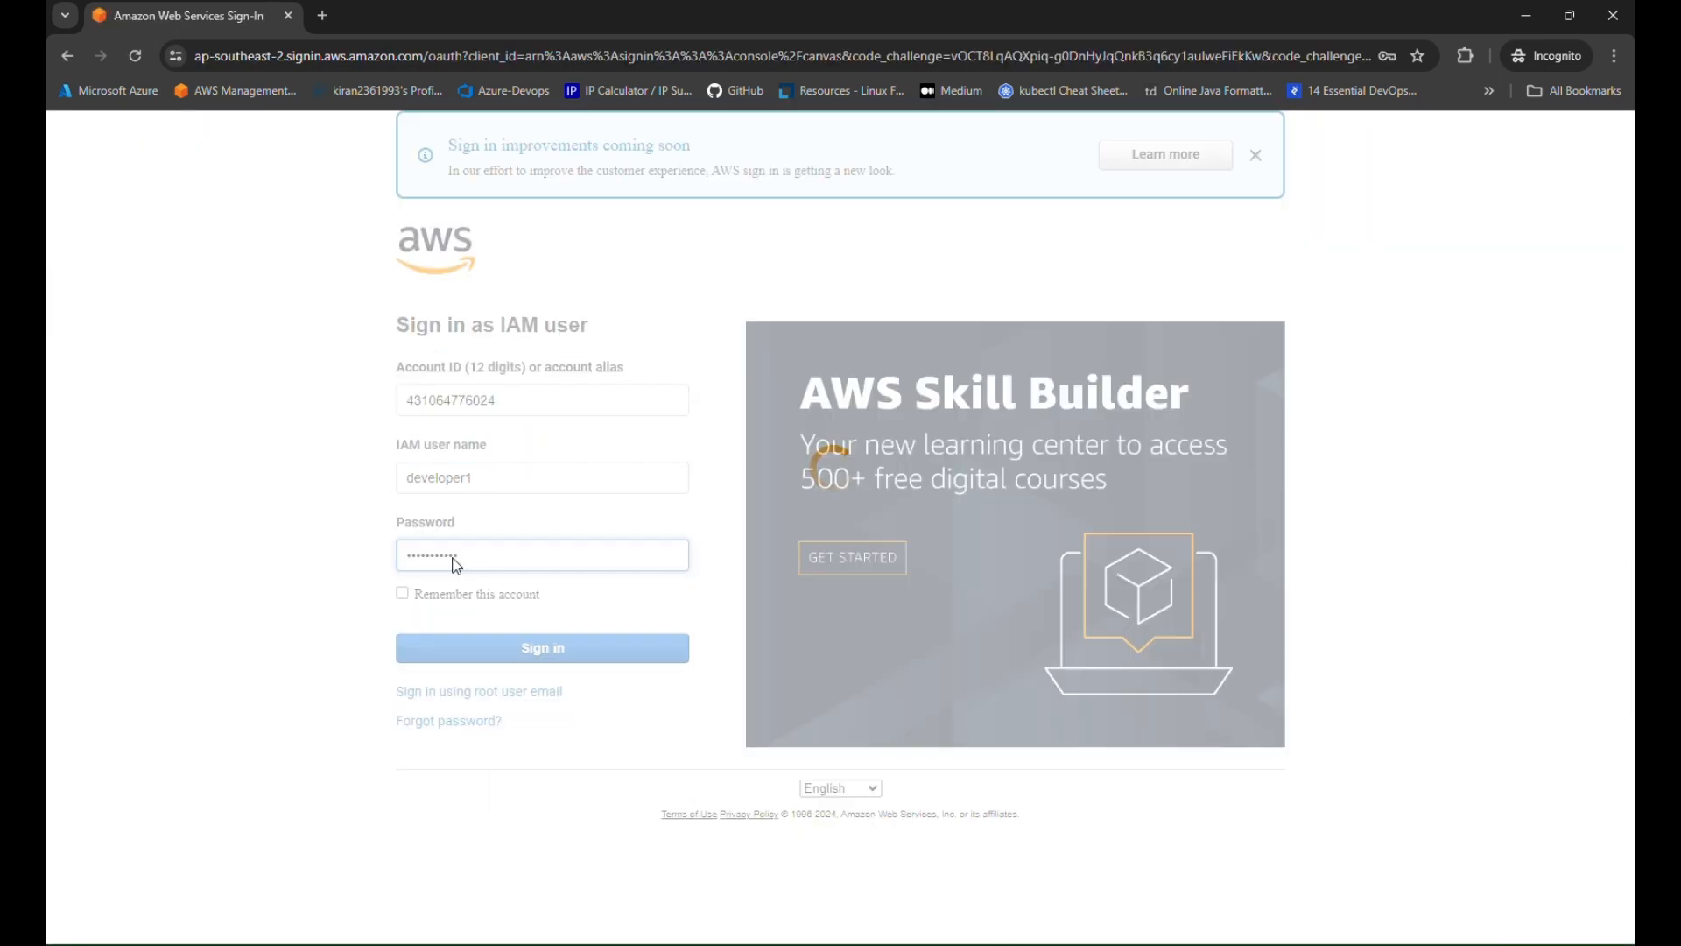
key(Return)
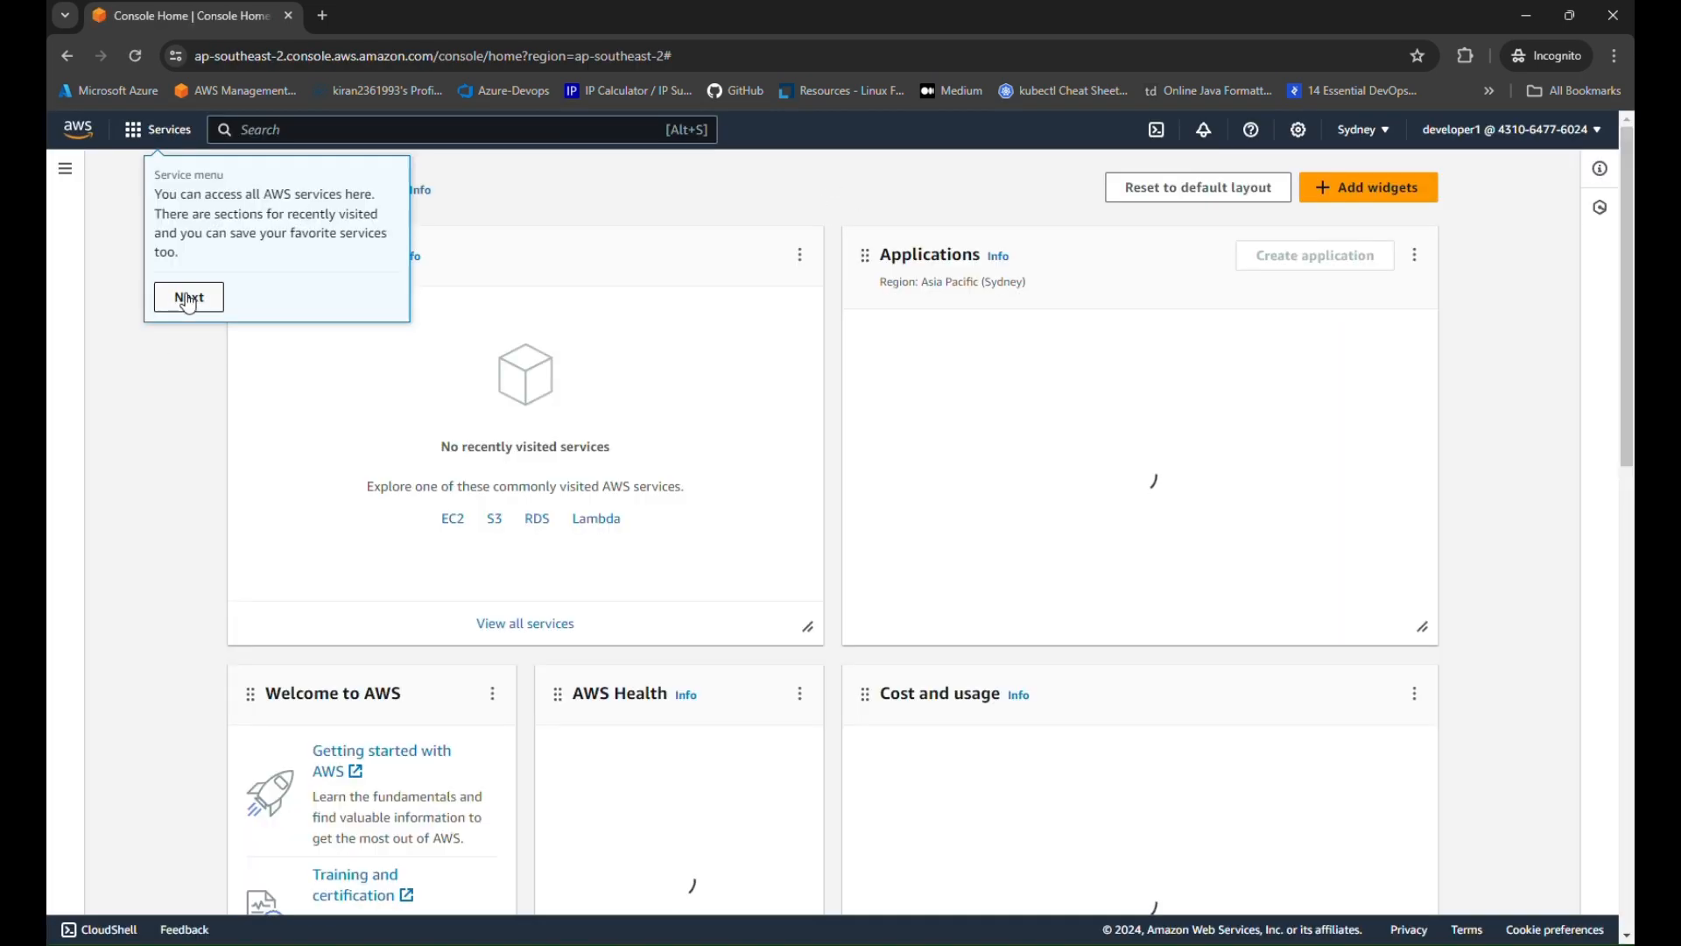
Open S3 Buckets as developer1, see listing denied, then return to the admin window
click(189, 297)
click(278, 275)
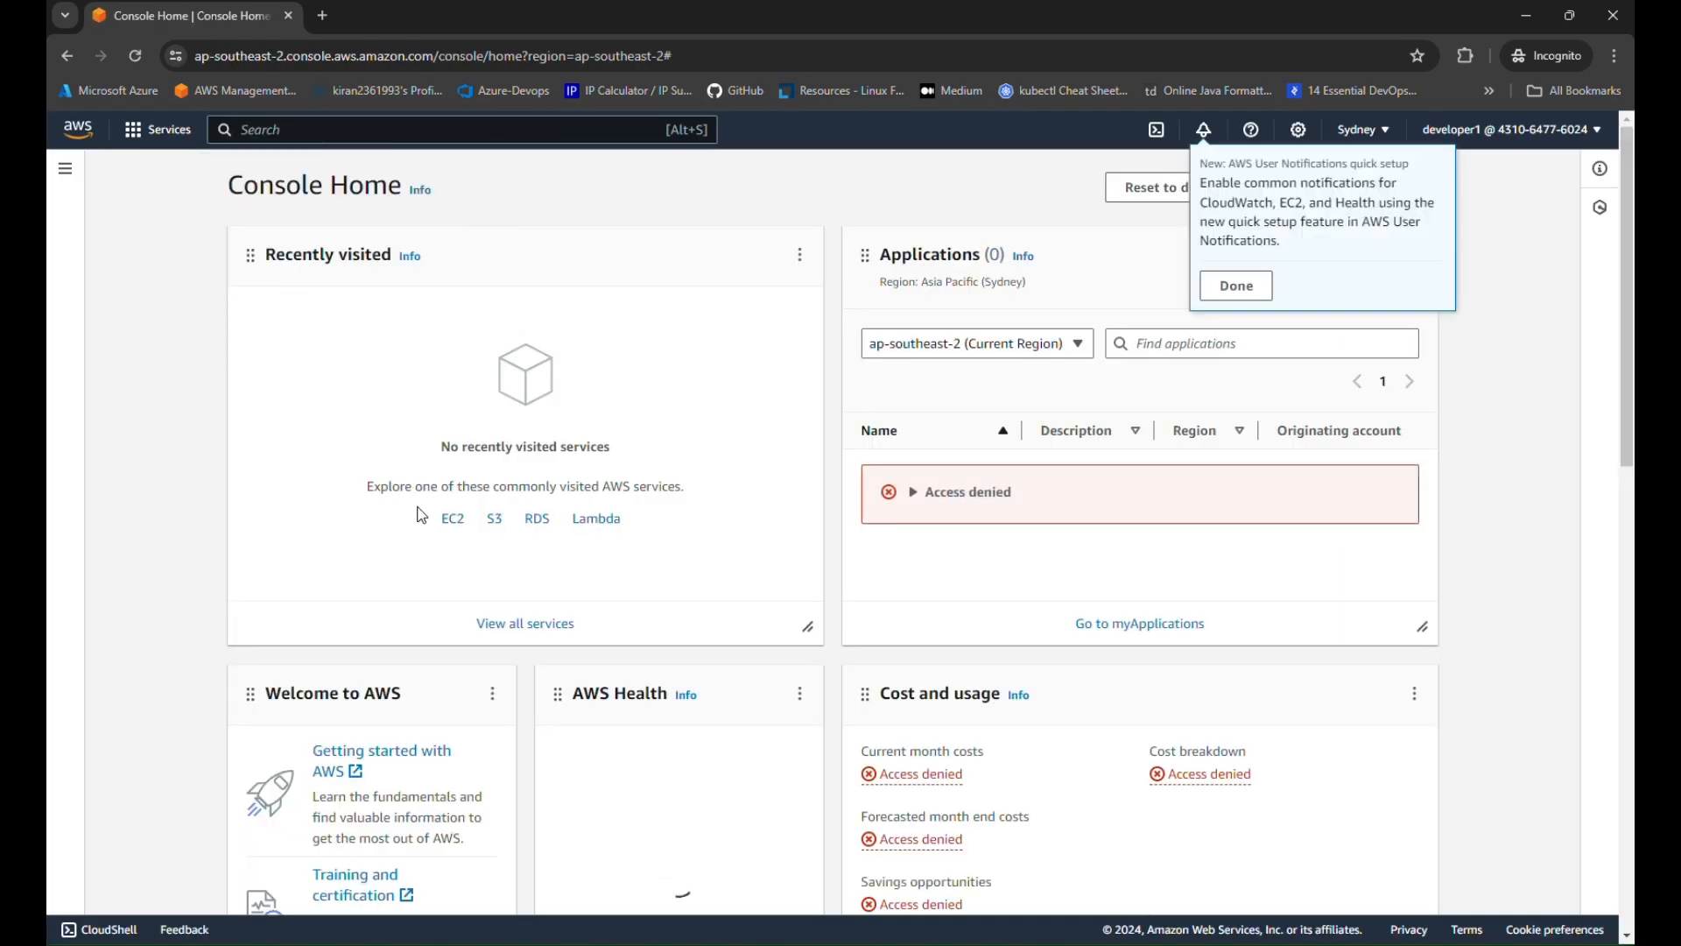
click(495, 518)
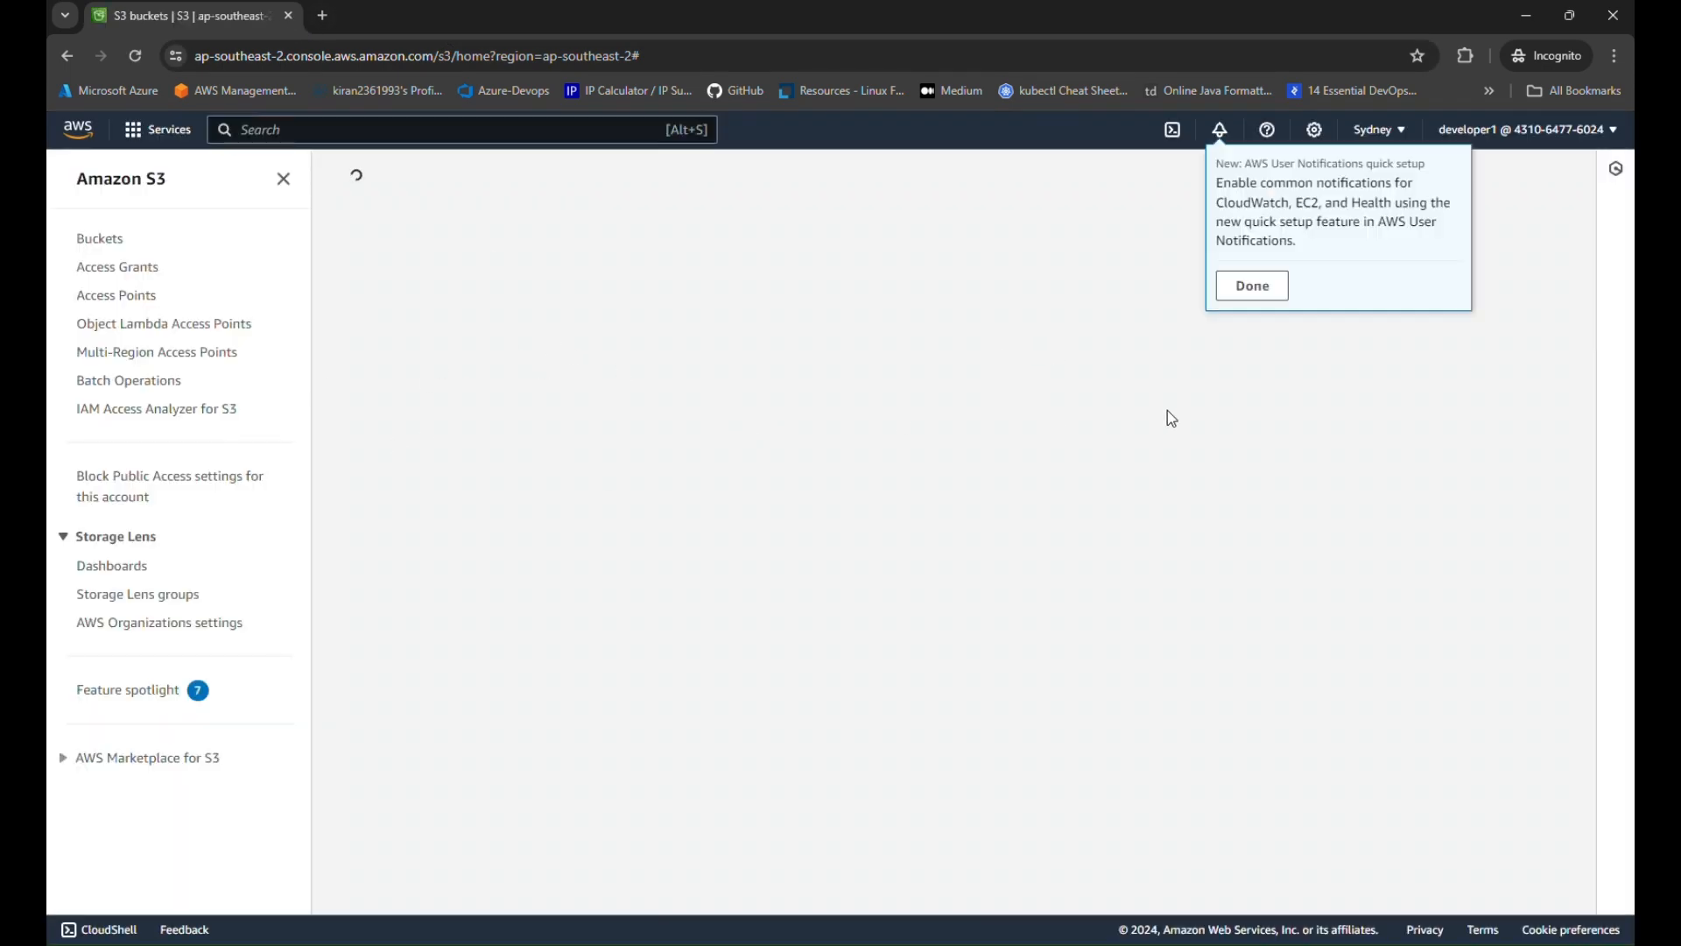
click(1254, 289)
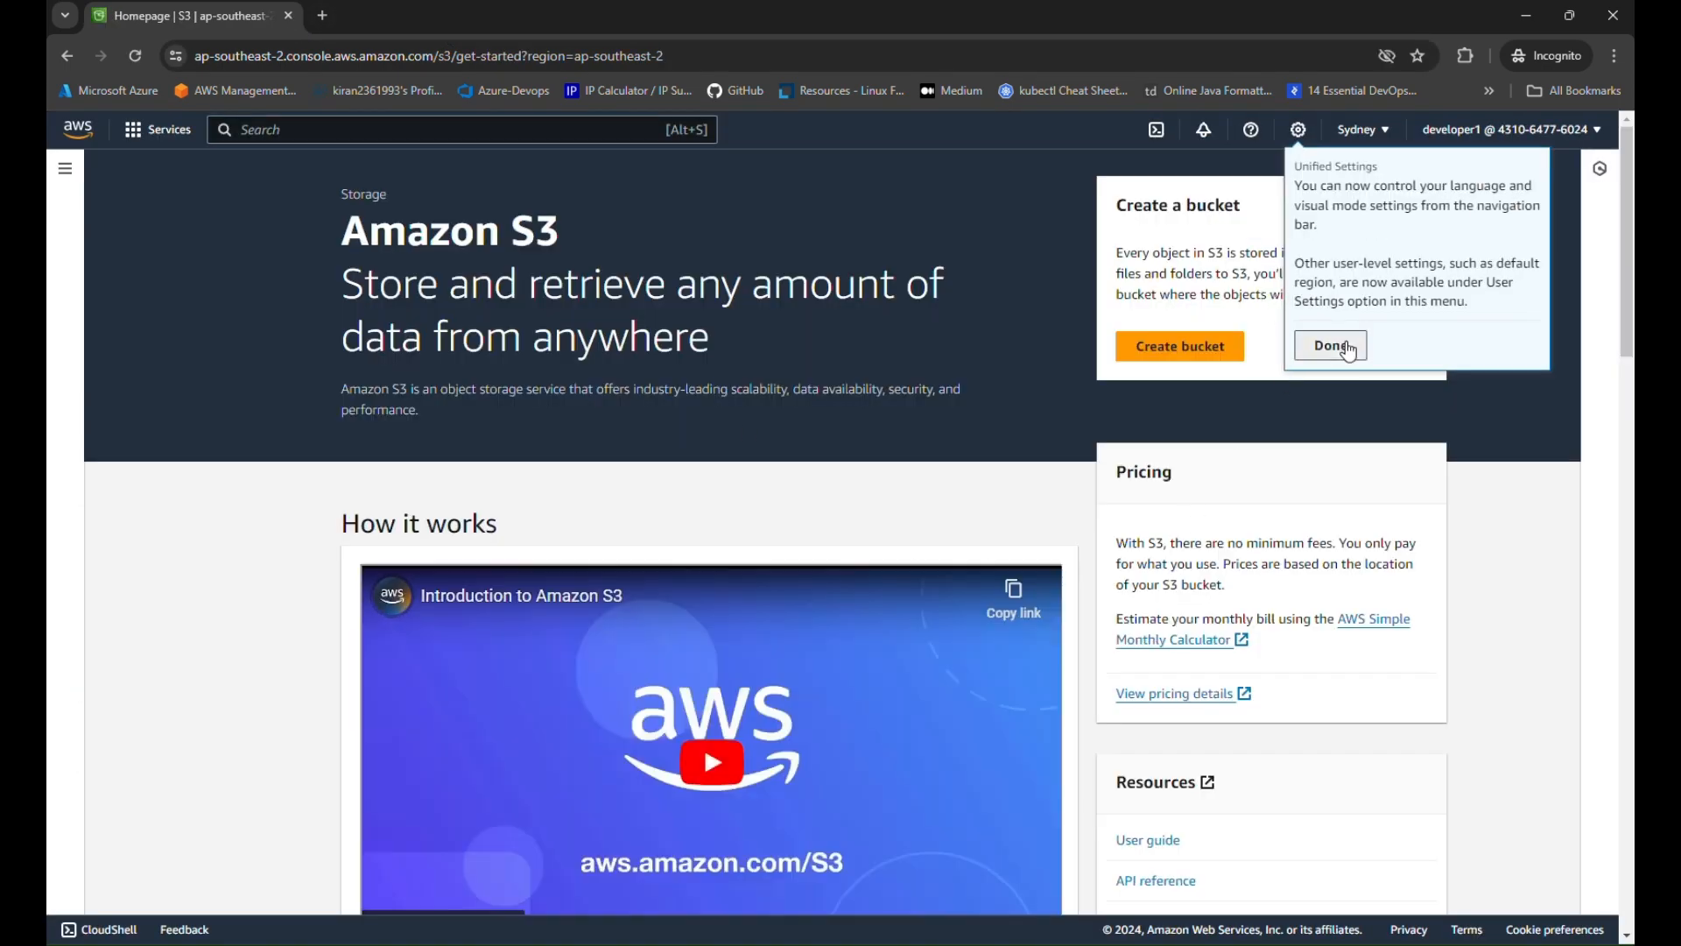
click(1331, 345)
click(65, 168)
click(107, 240)
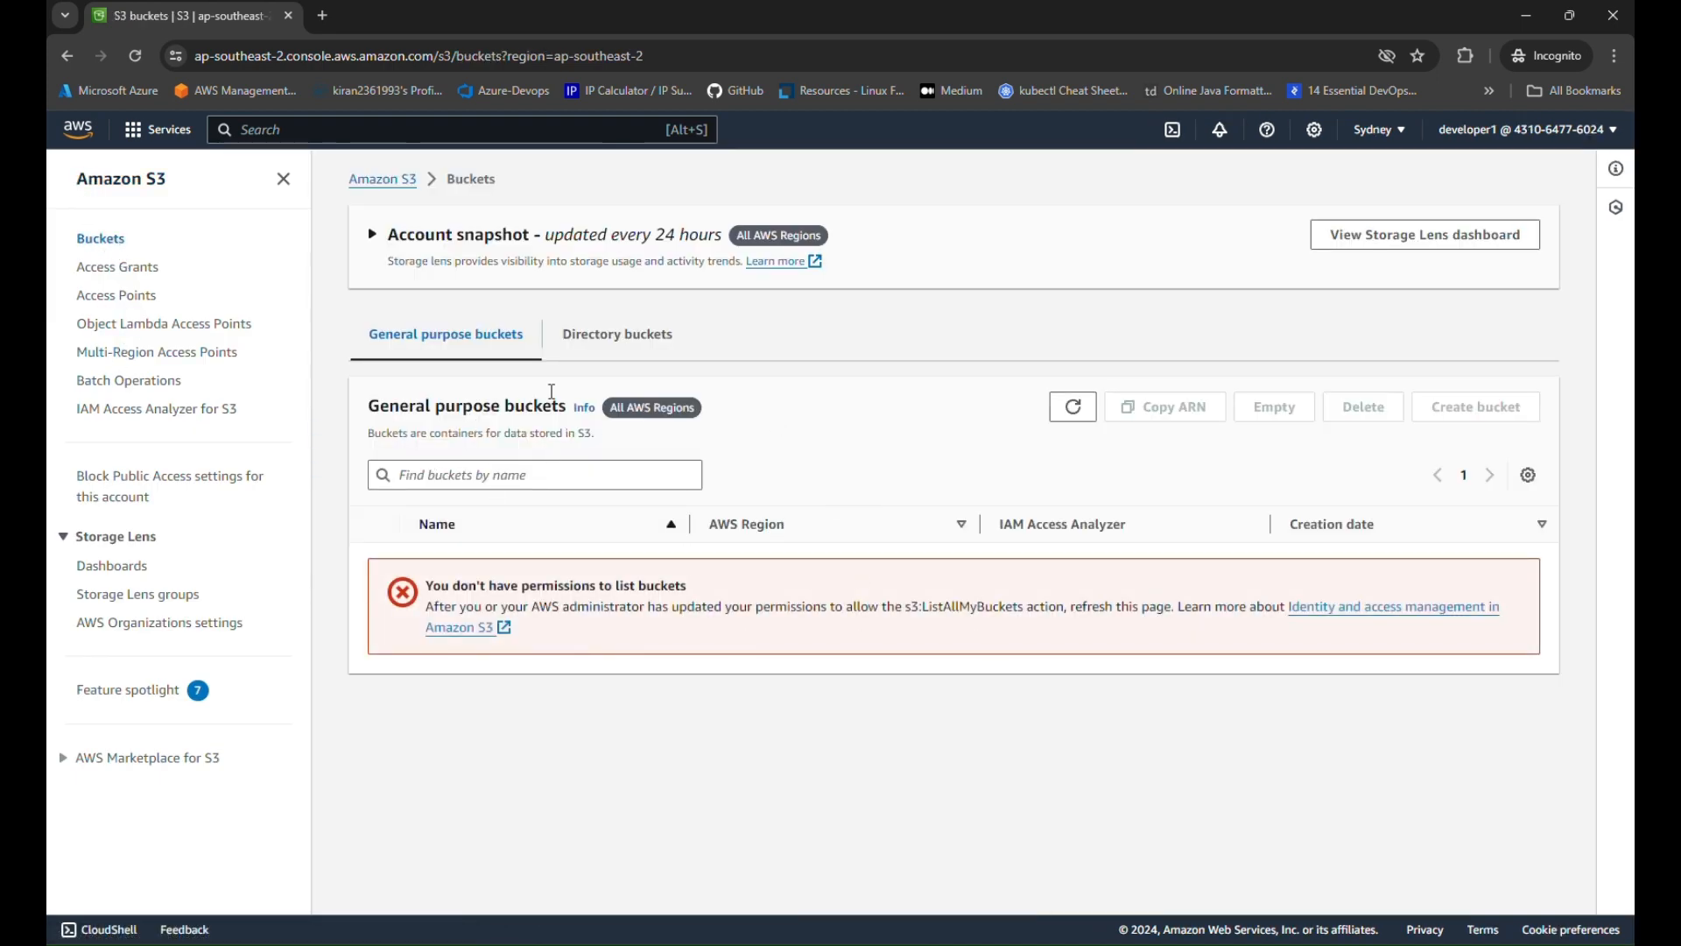
mouse_move(841, 945)
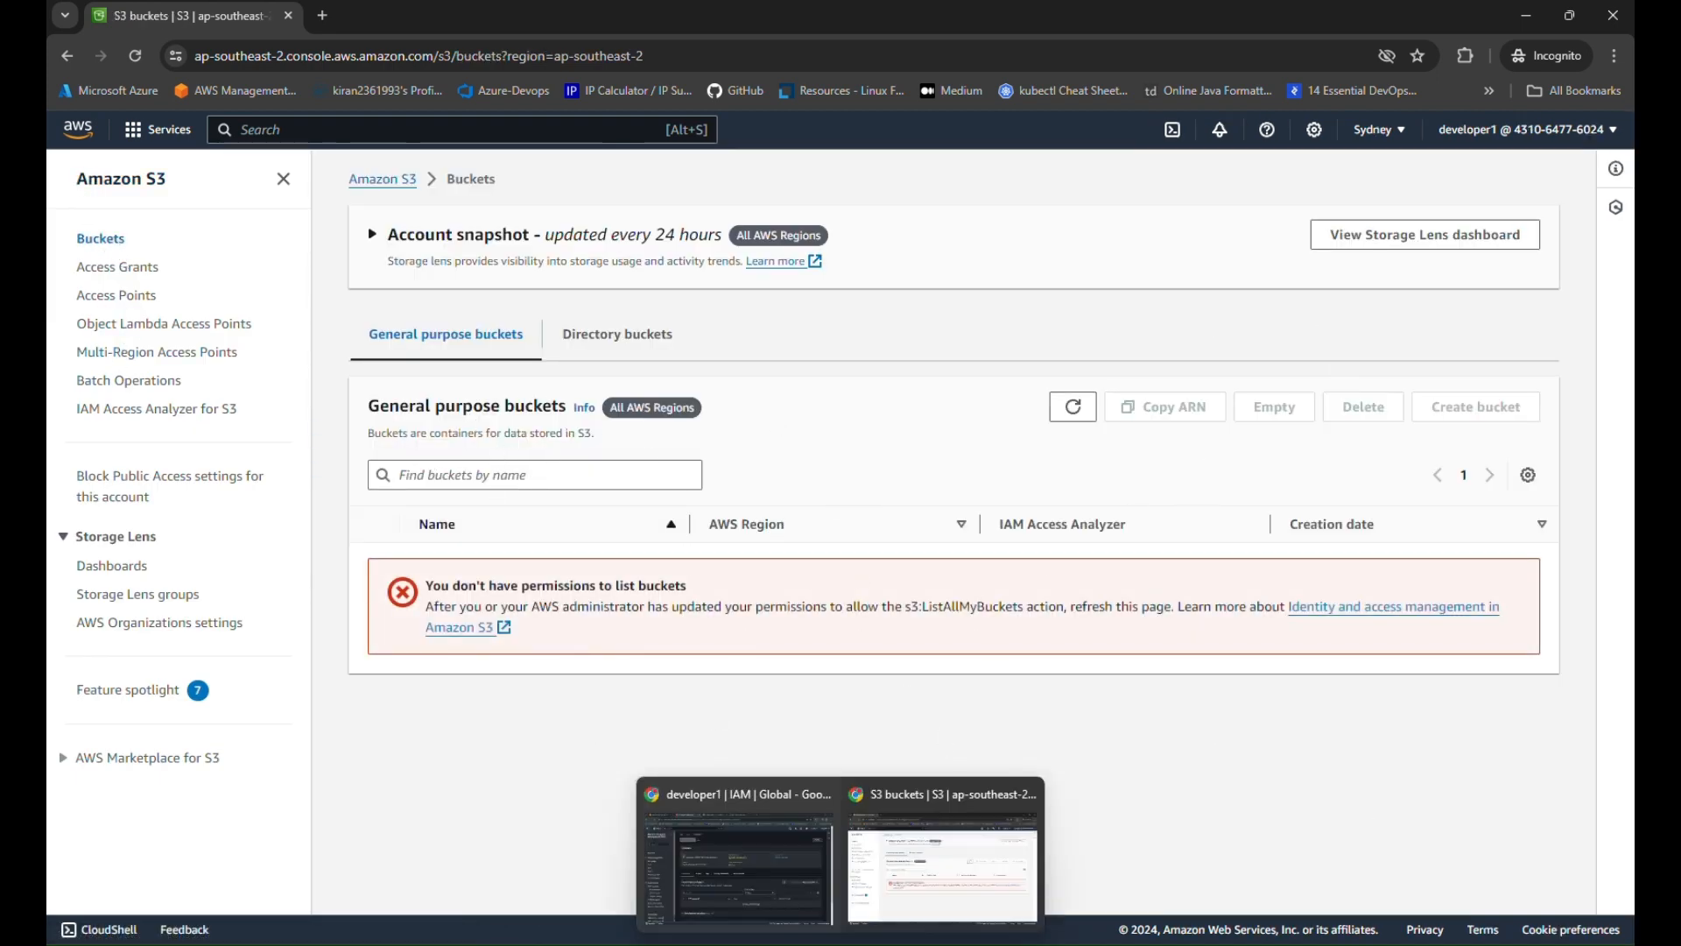
click(738, 867)
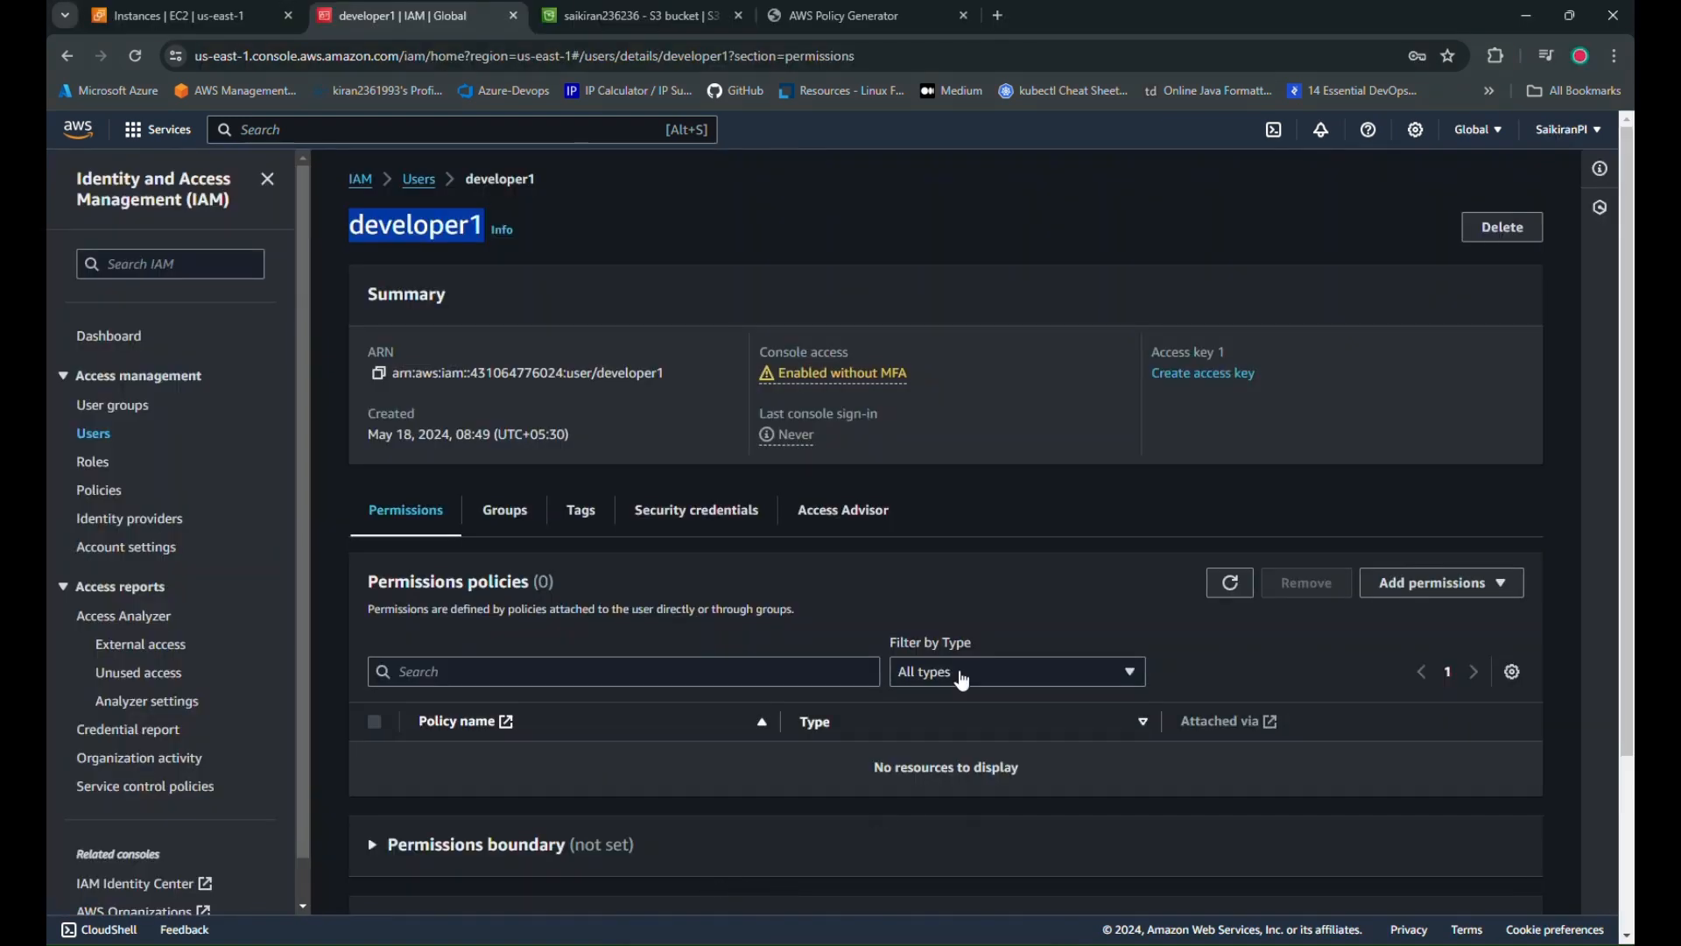
Look over developer1's add-permissions options without attaching any policy
click(852, 538)
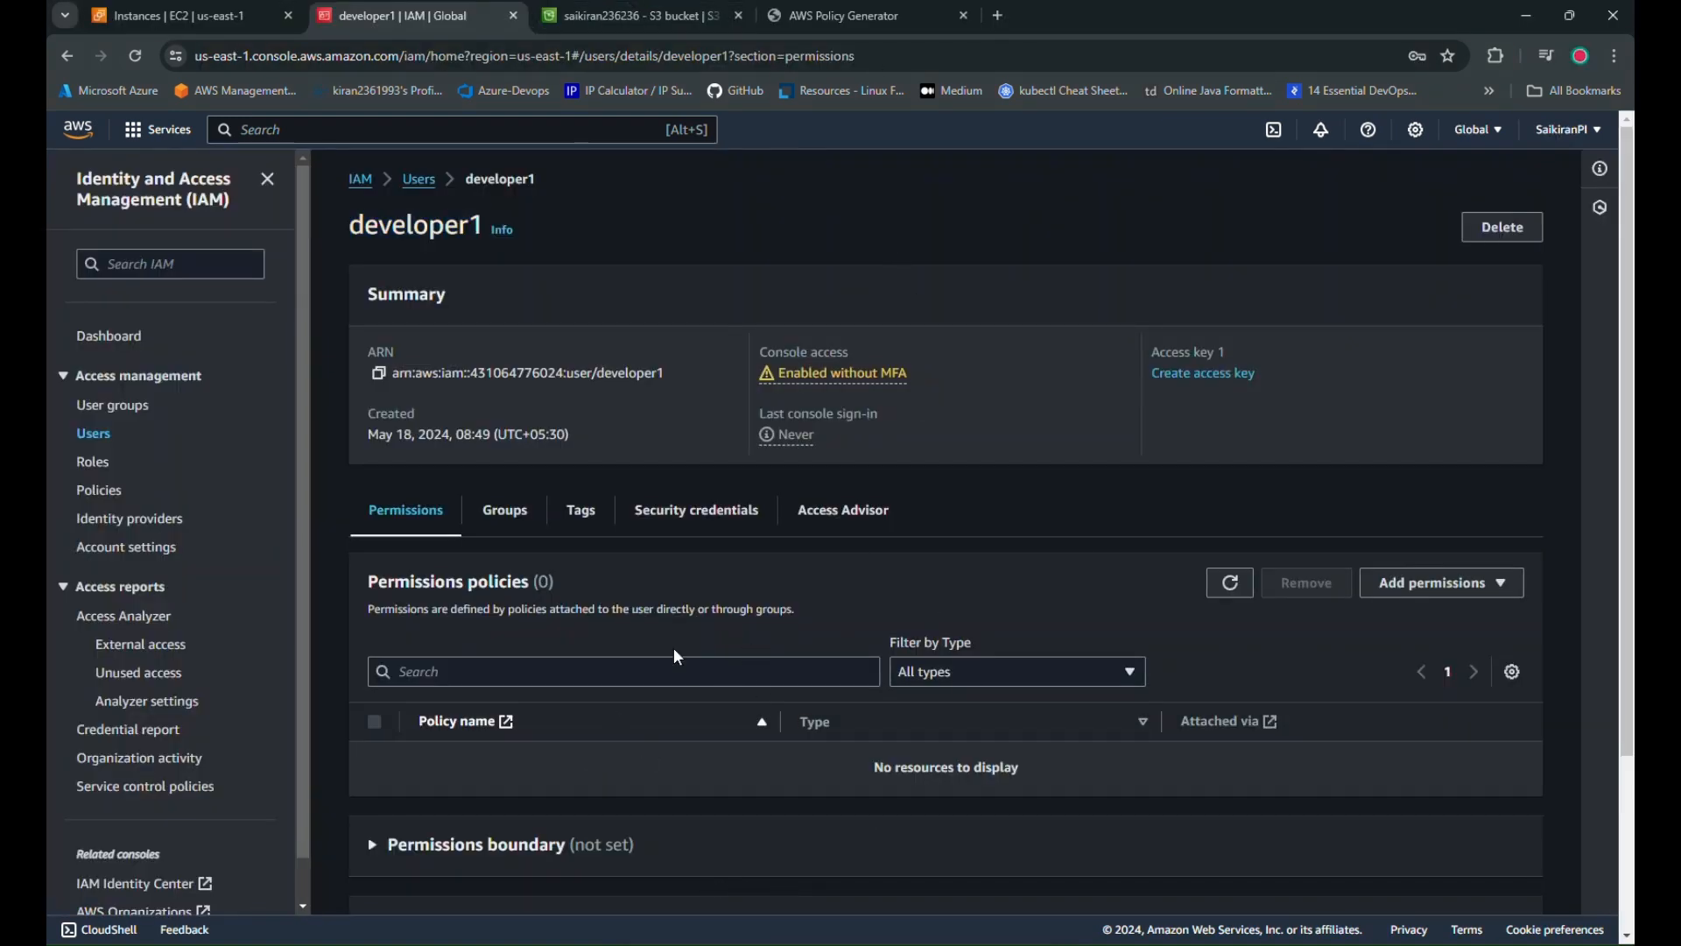
scroll(679, 649, down, 3)
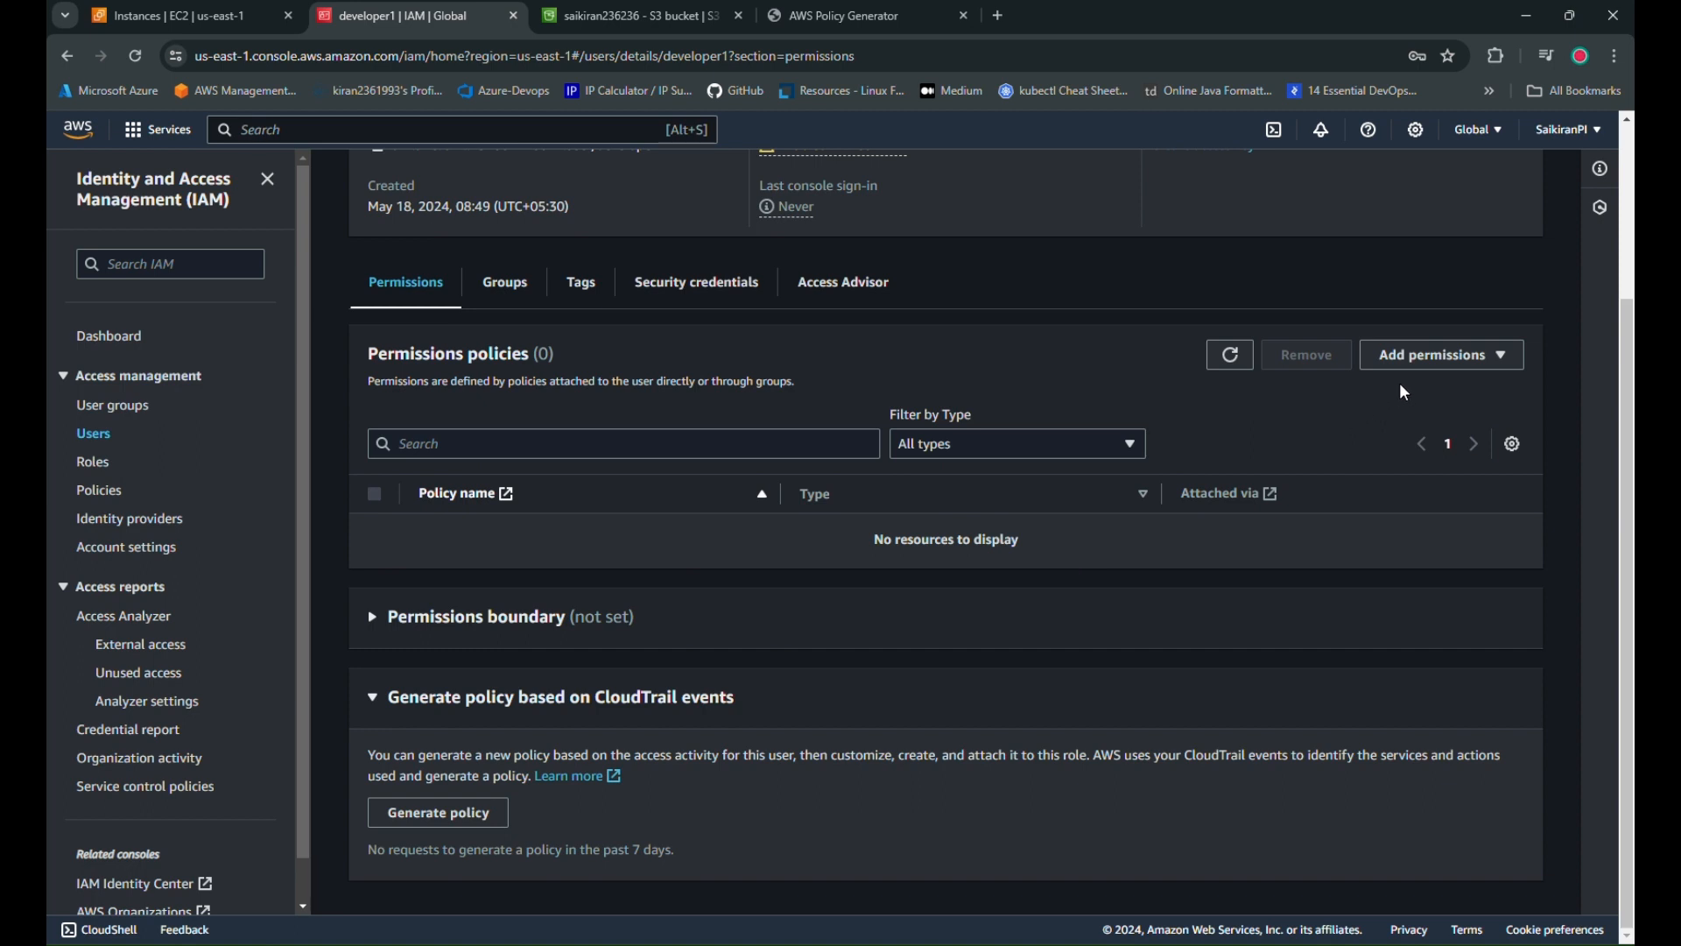
click(1488, 354)
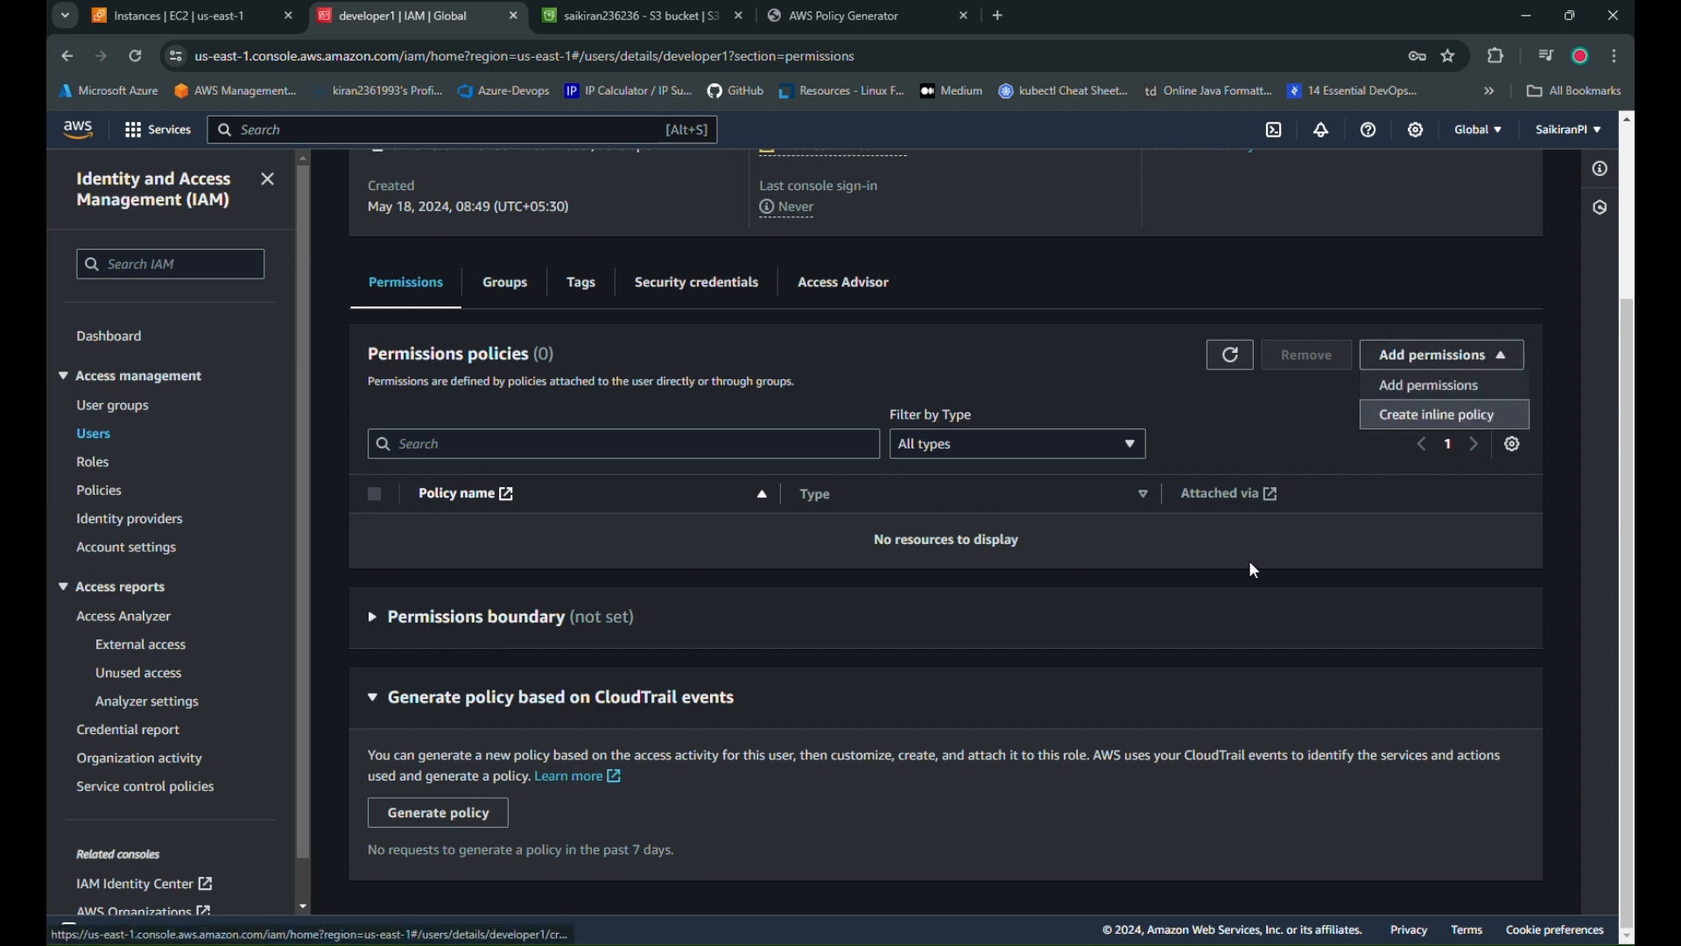
scroll(528, 641, up, 3)
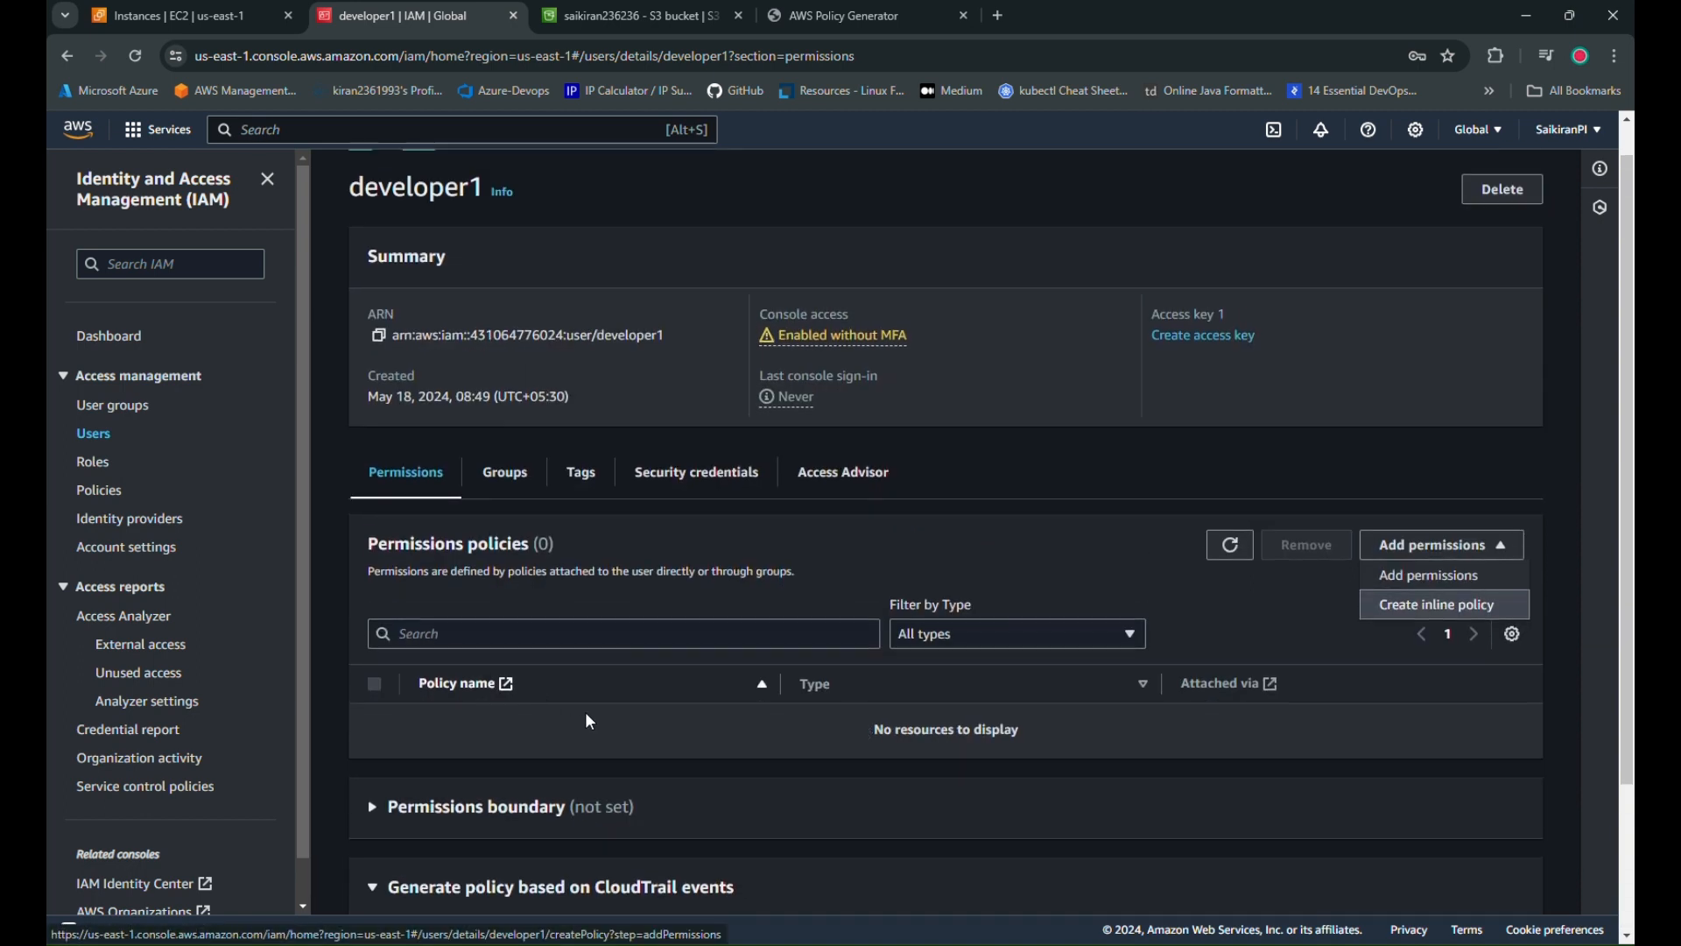
click(952, 519)
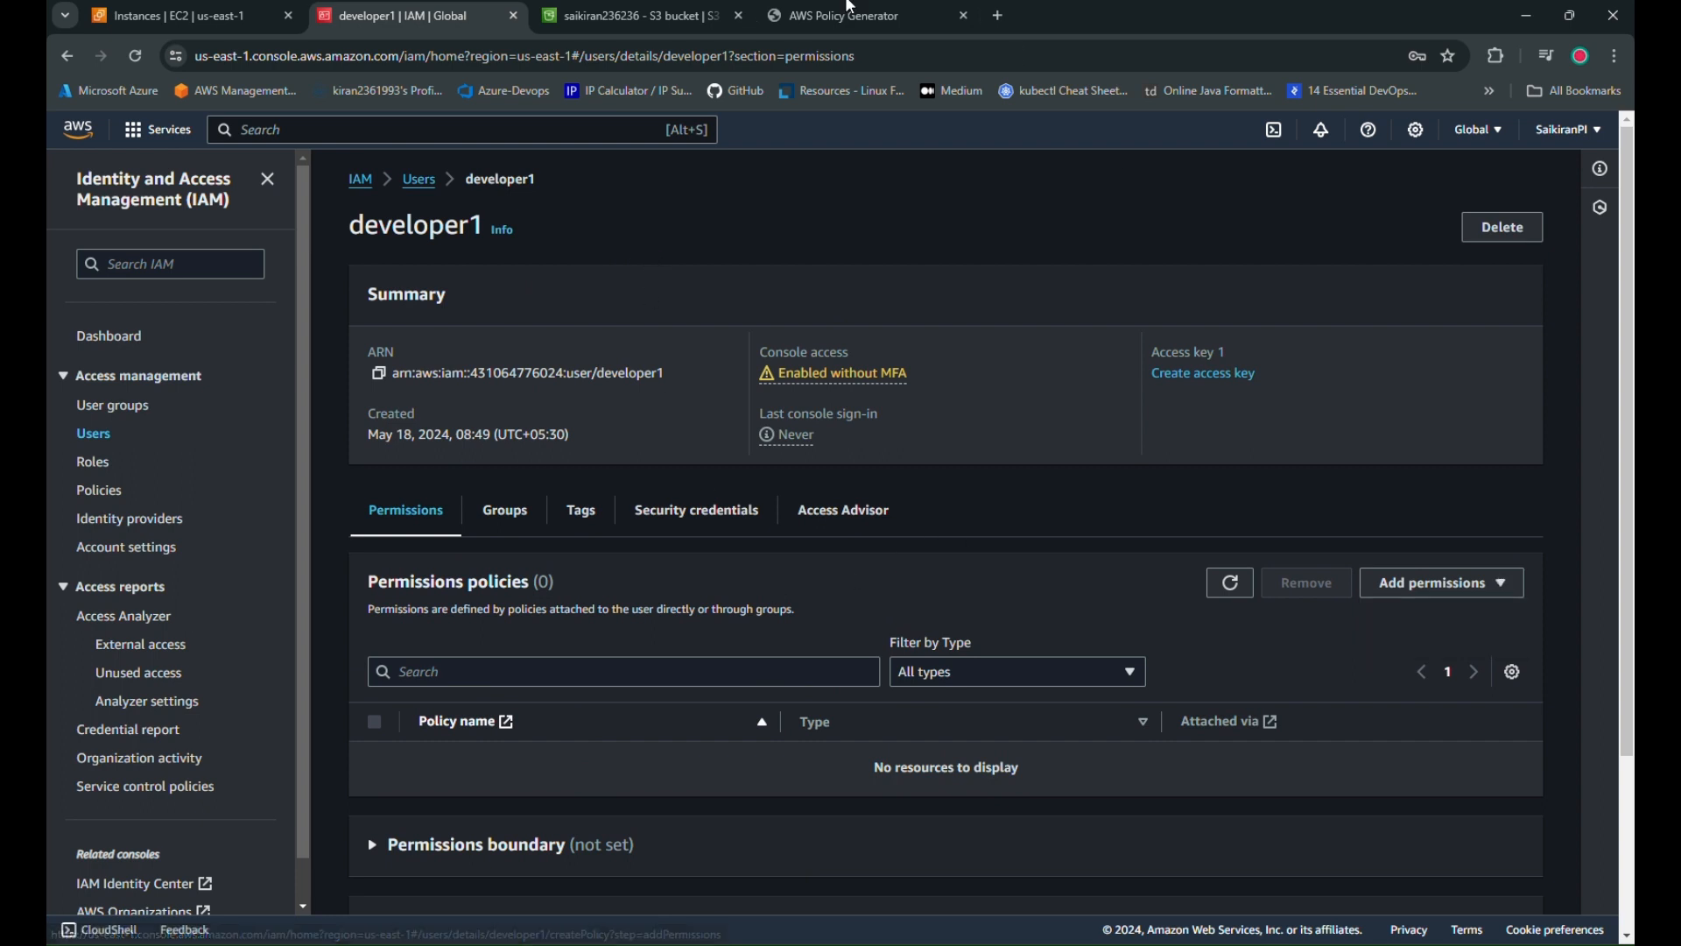
Show the bucket's empty Access Points list and begin a new access point
click(633, 17)
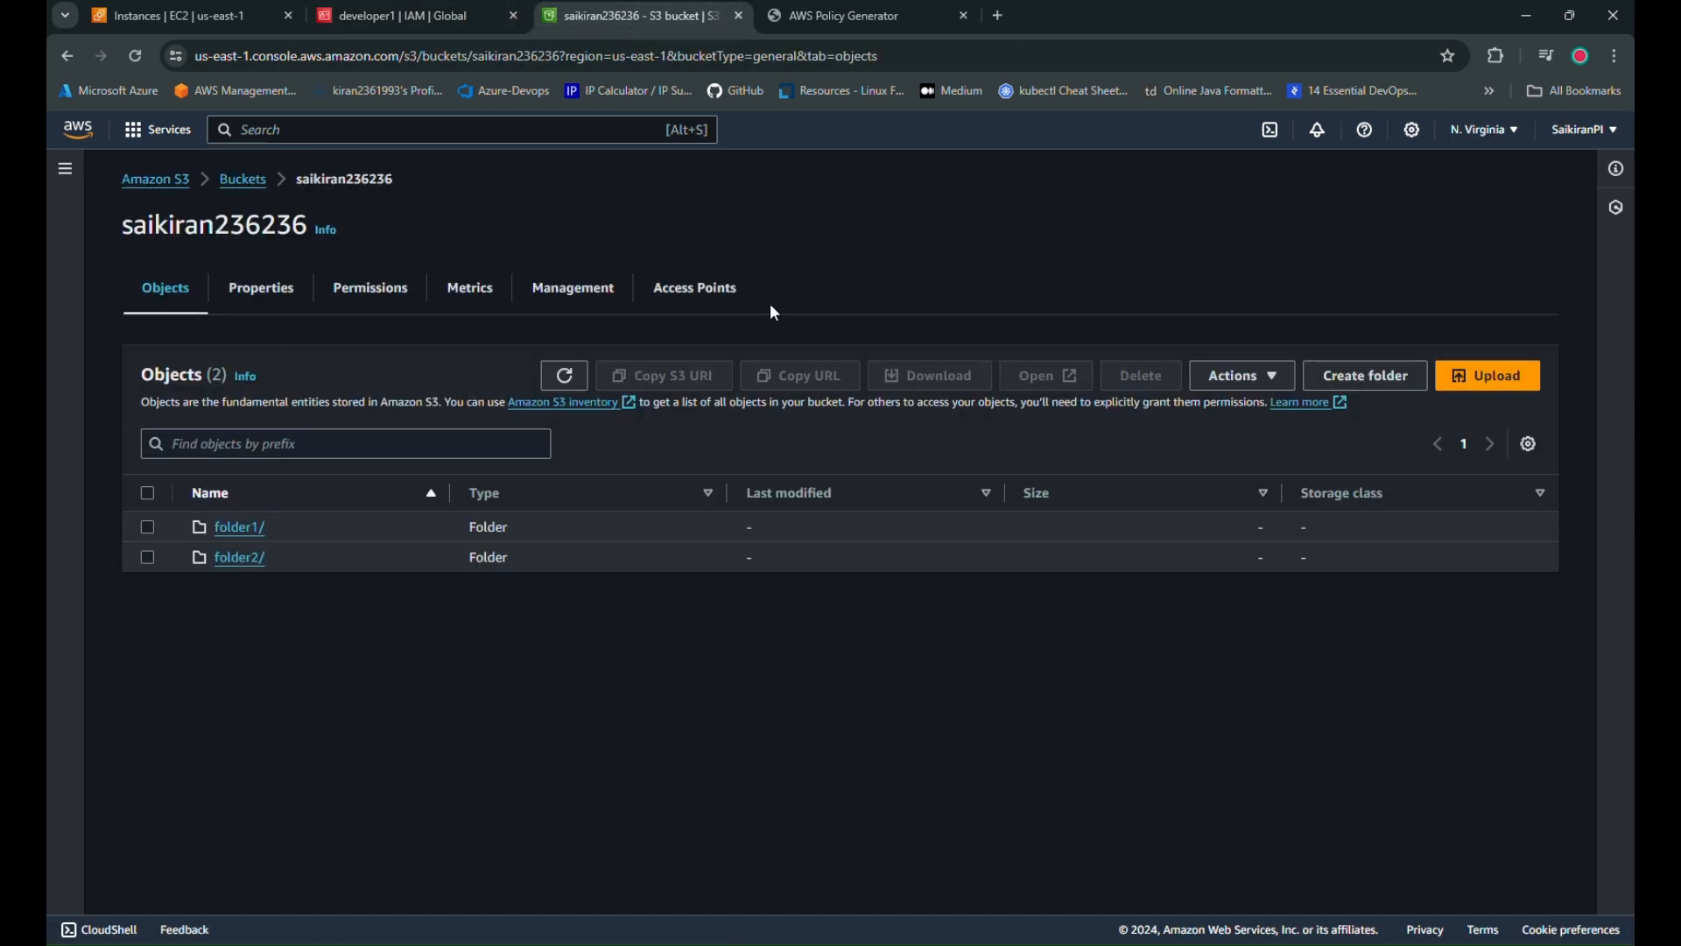
click(700, 290)
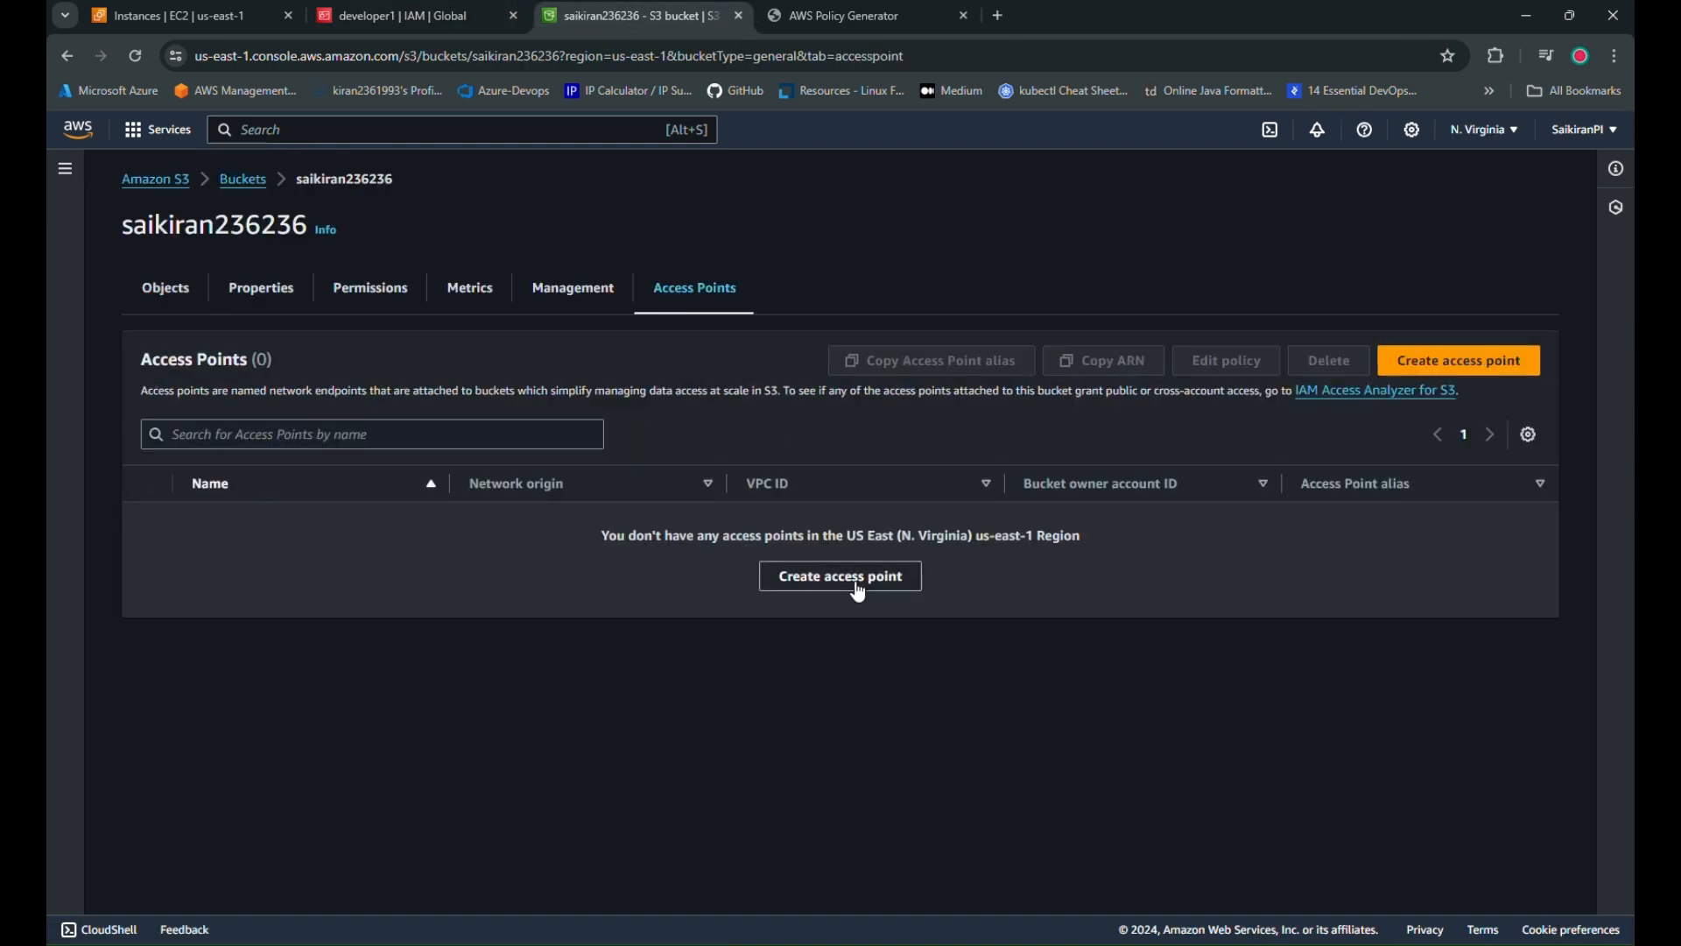
click(858, 593)
Create access point accesspointdev1 with Internet network origin
click(355, 490)
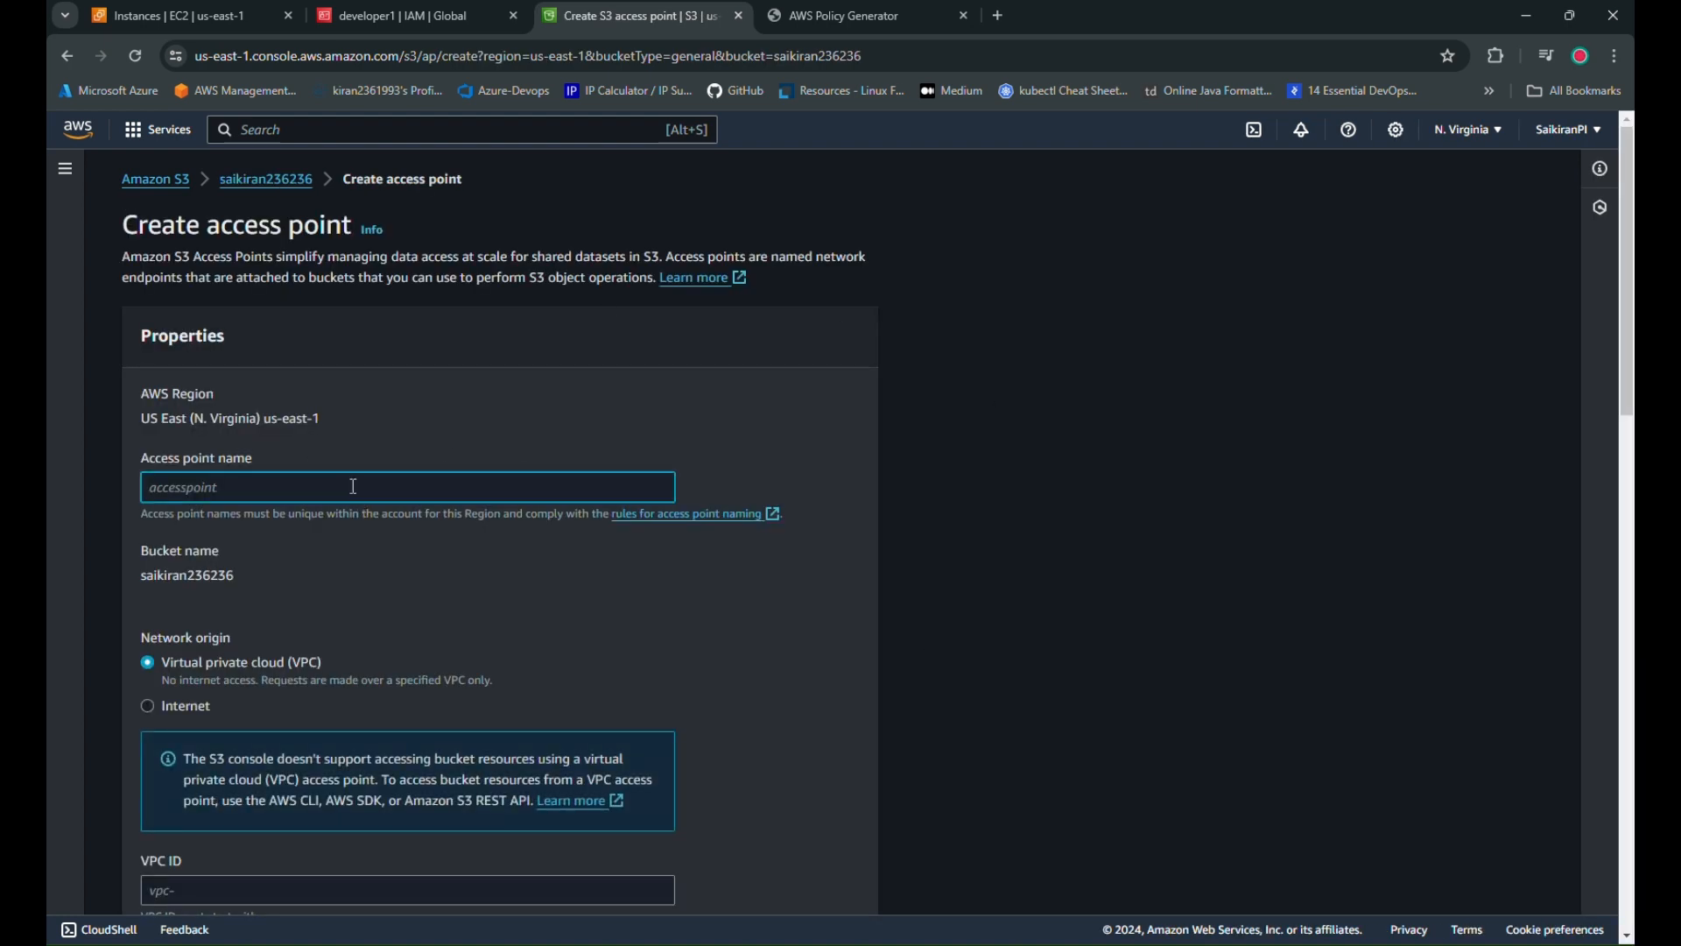
text(accesspointdev1)
scroll(628, 516, down, 2)
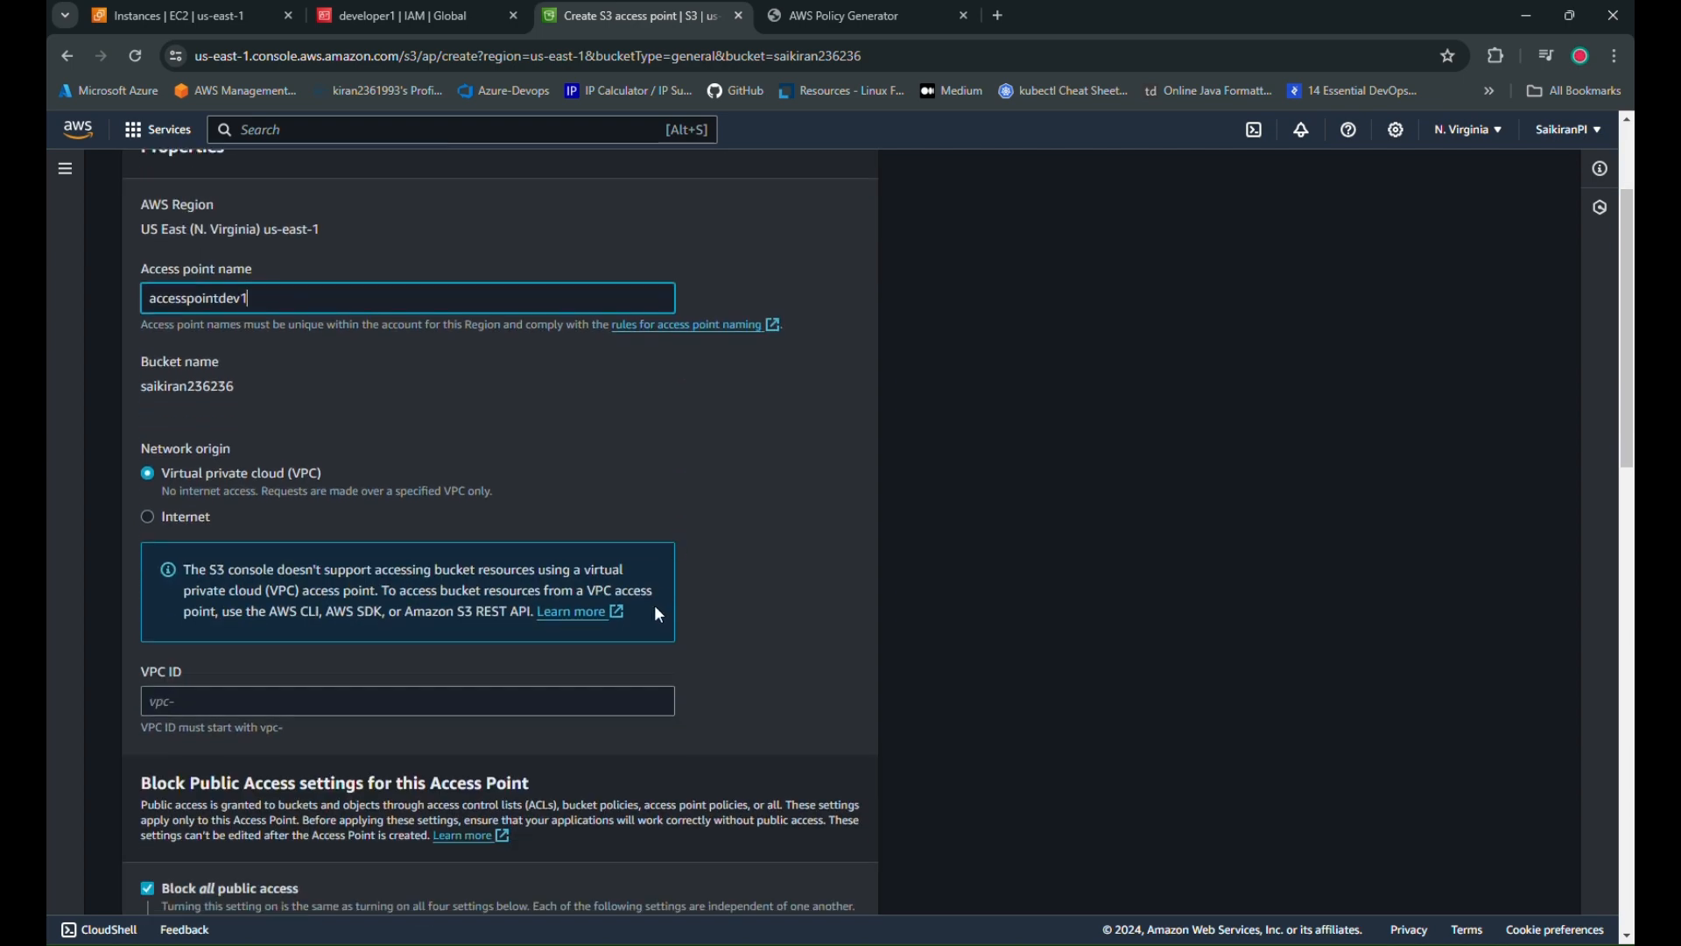
click(208, 526)
scroll(673, 576, down, 3)
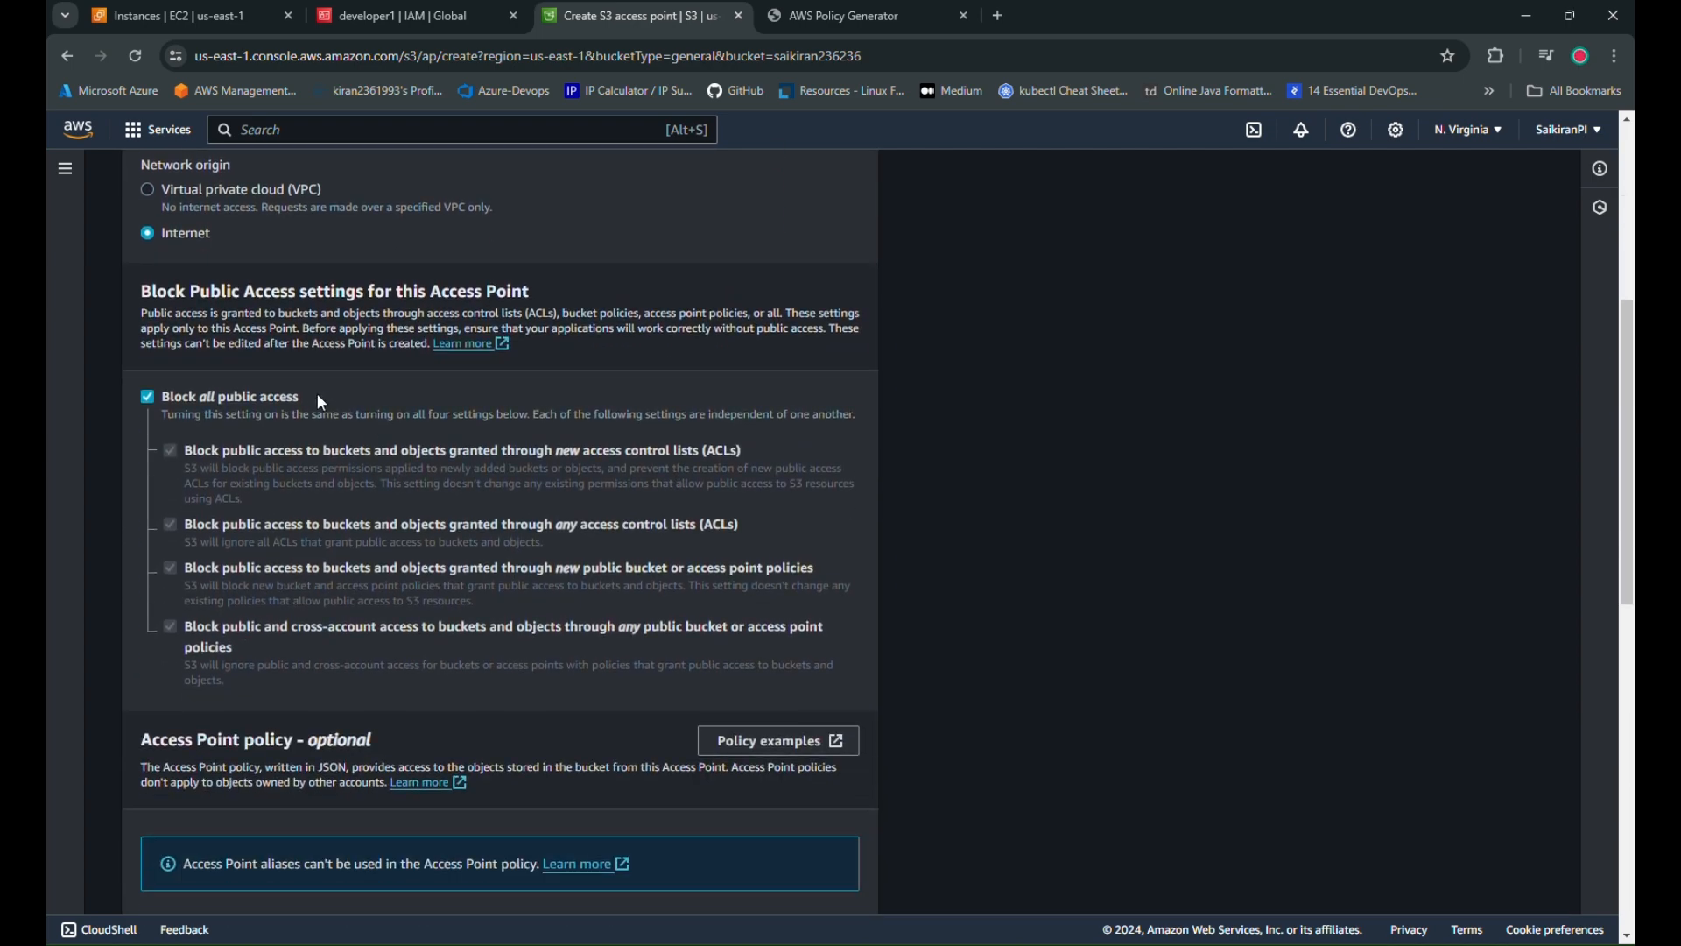
scroll(540, 604, down, 8)
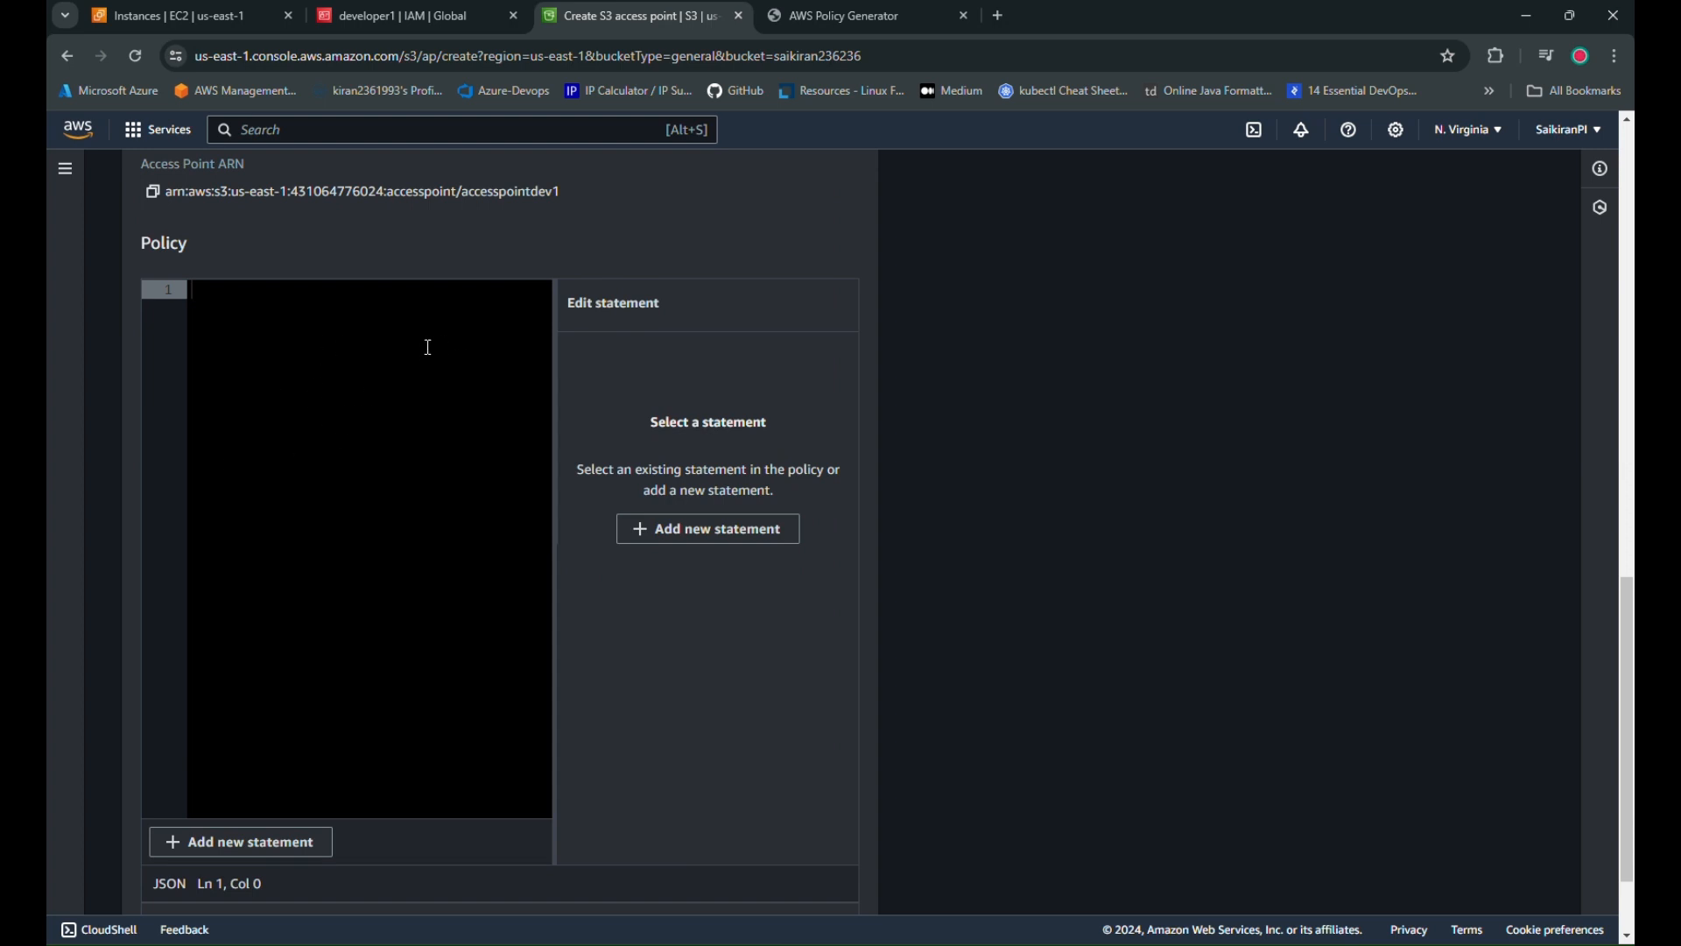
scroll(476, 695, down, 2)
click(792, 886)
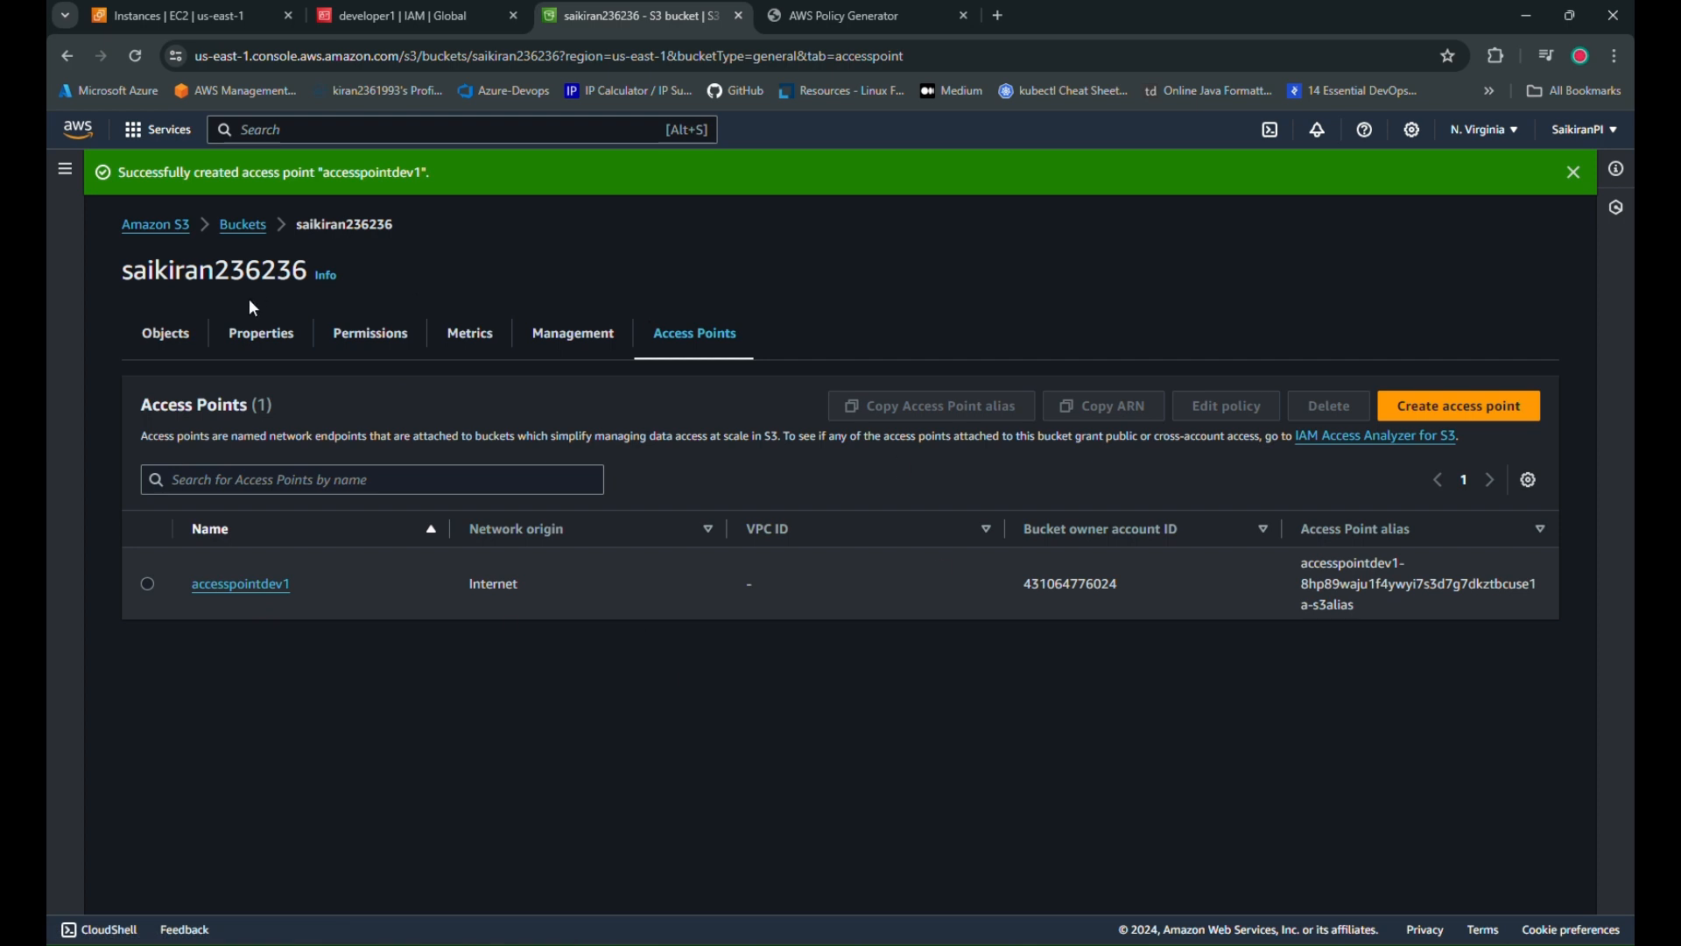
Reopen the bucket's Permissions tab, then bring up the policy drafts in the editor
click(243, 225)
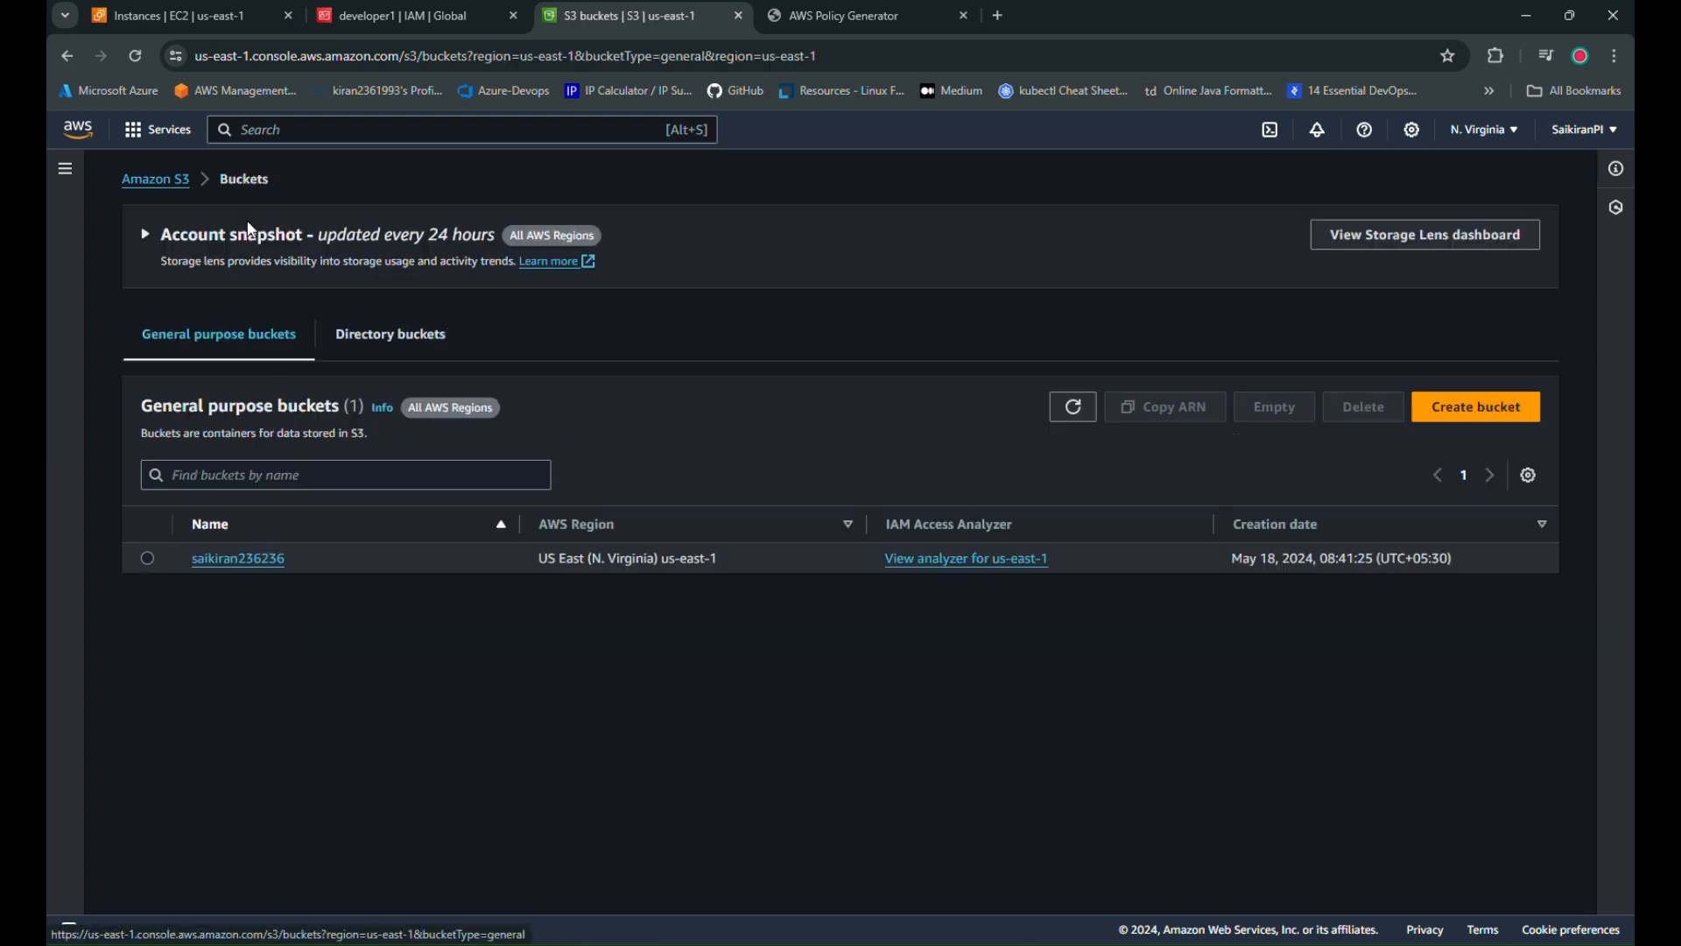
click(240, 560)
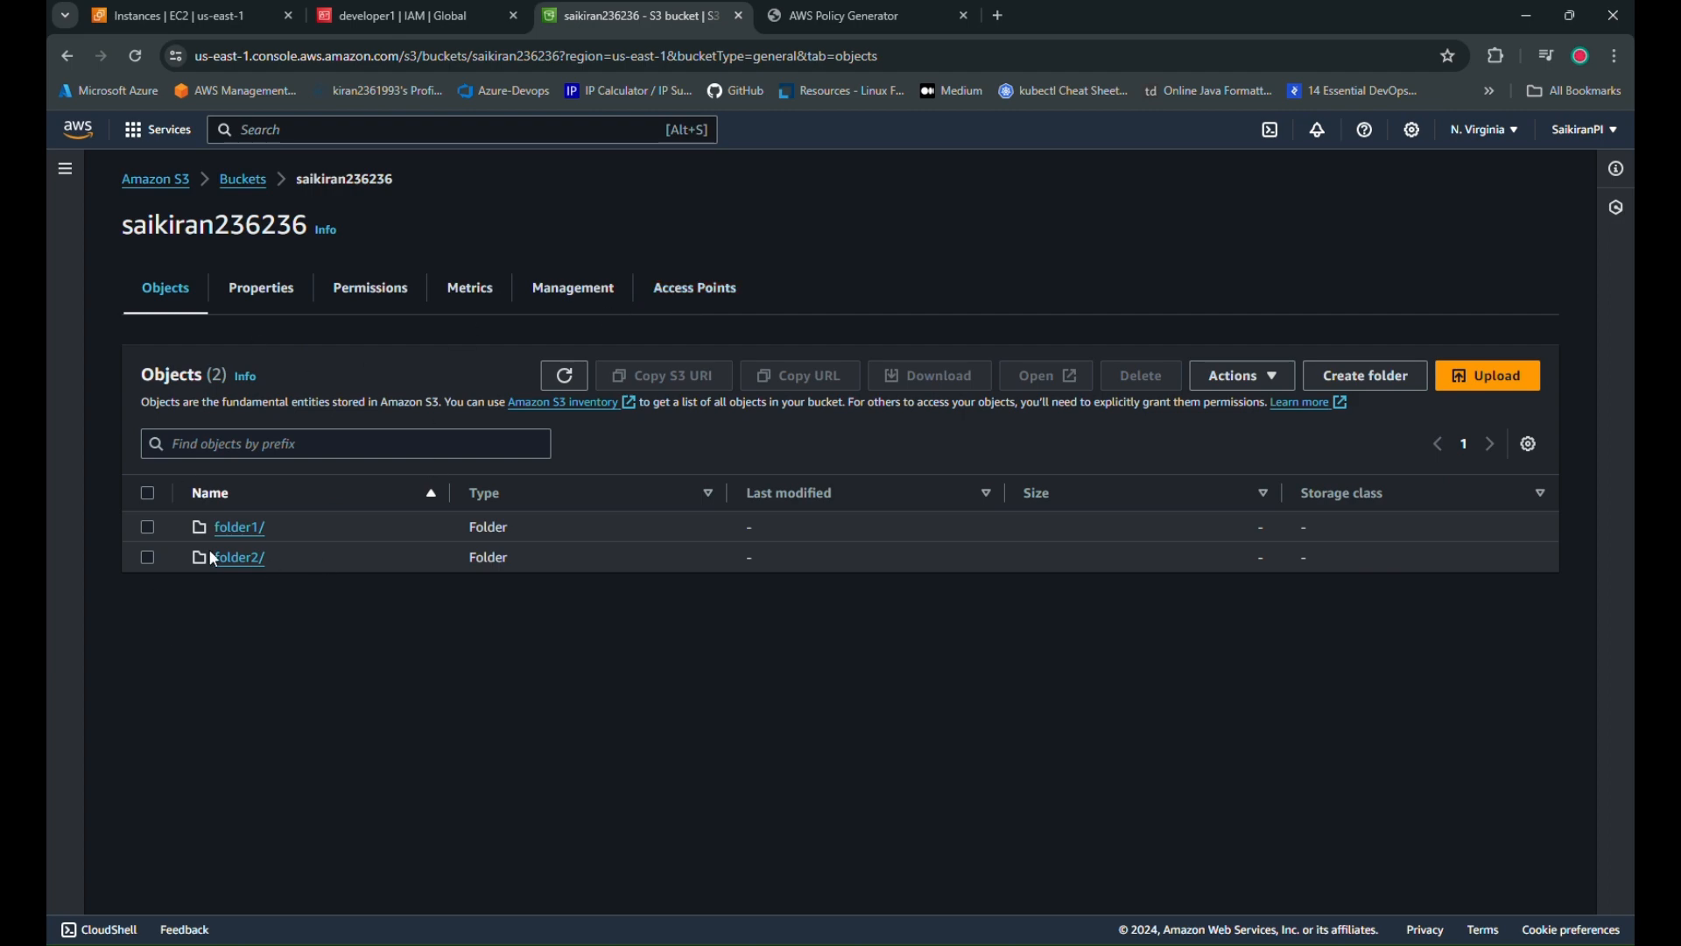
click(390, 292)
scroll(672, 665, down, 5)
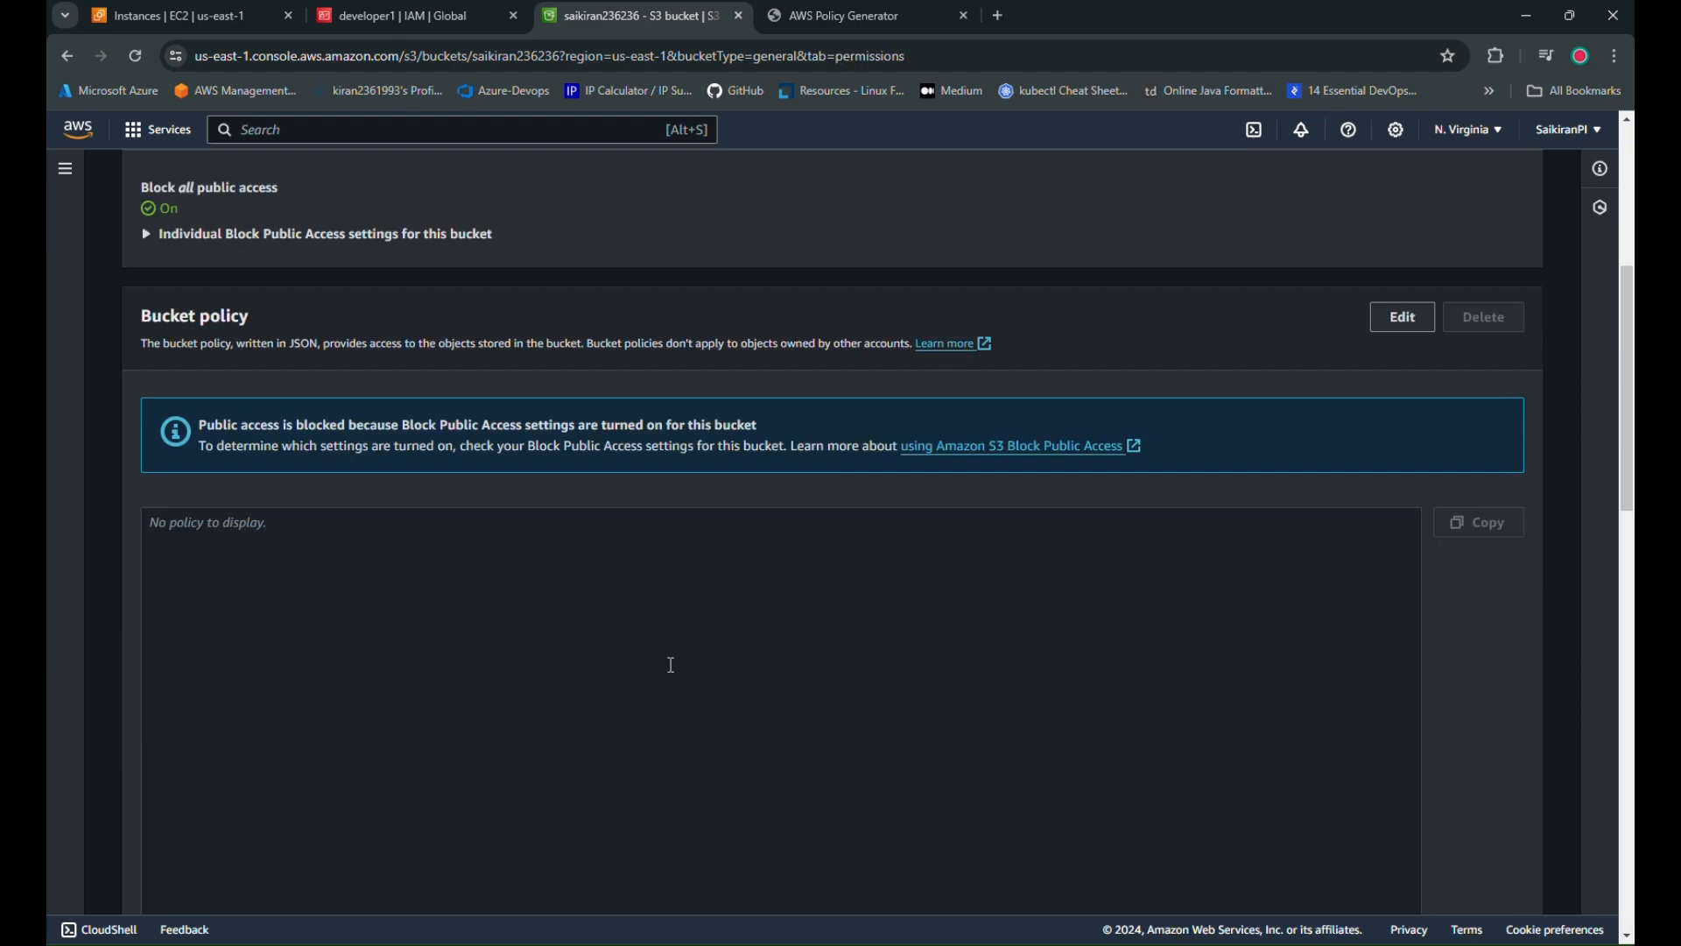
click(886, 863)
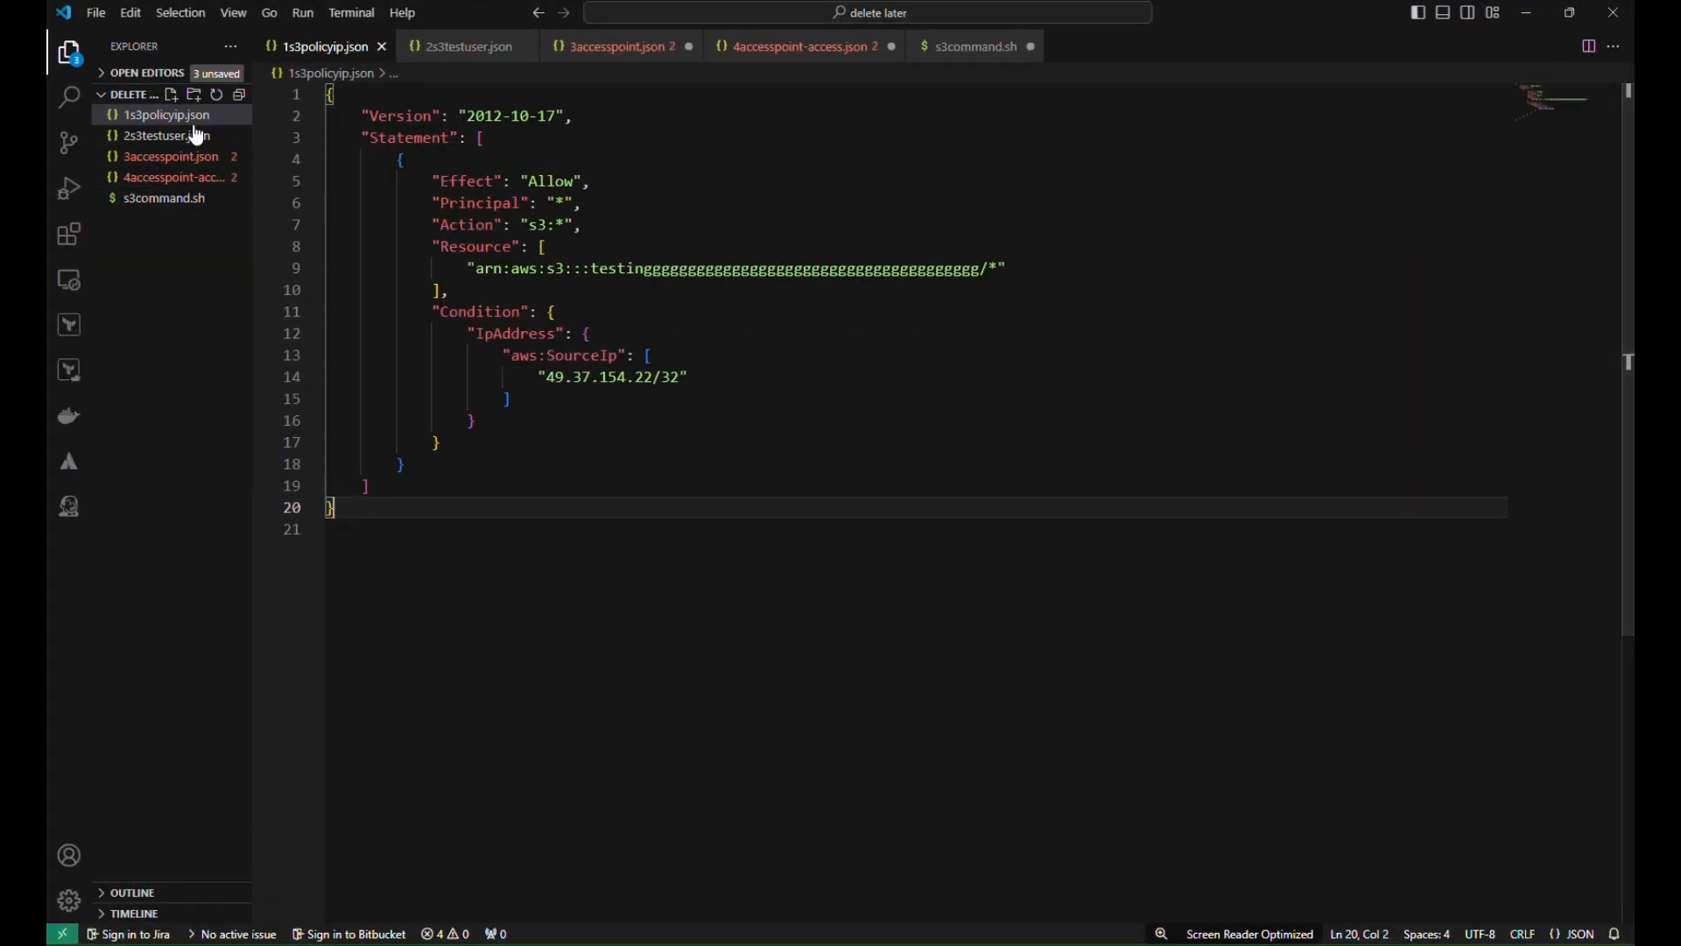
Open 3accesspoint.json and review the bucket ARNs on lines 16 and 17
click(175, 159)
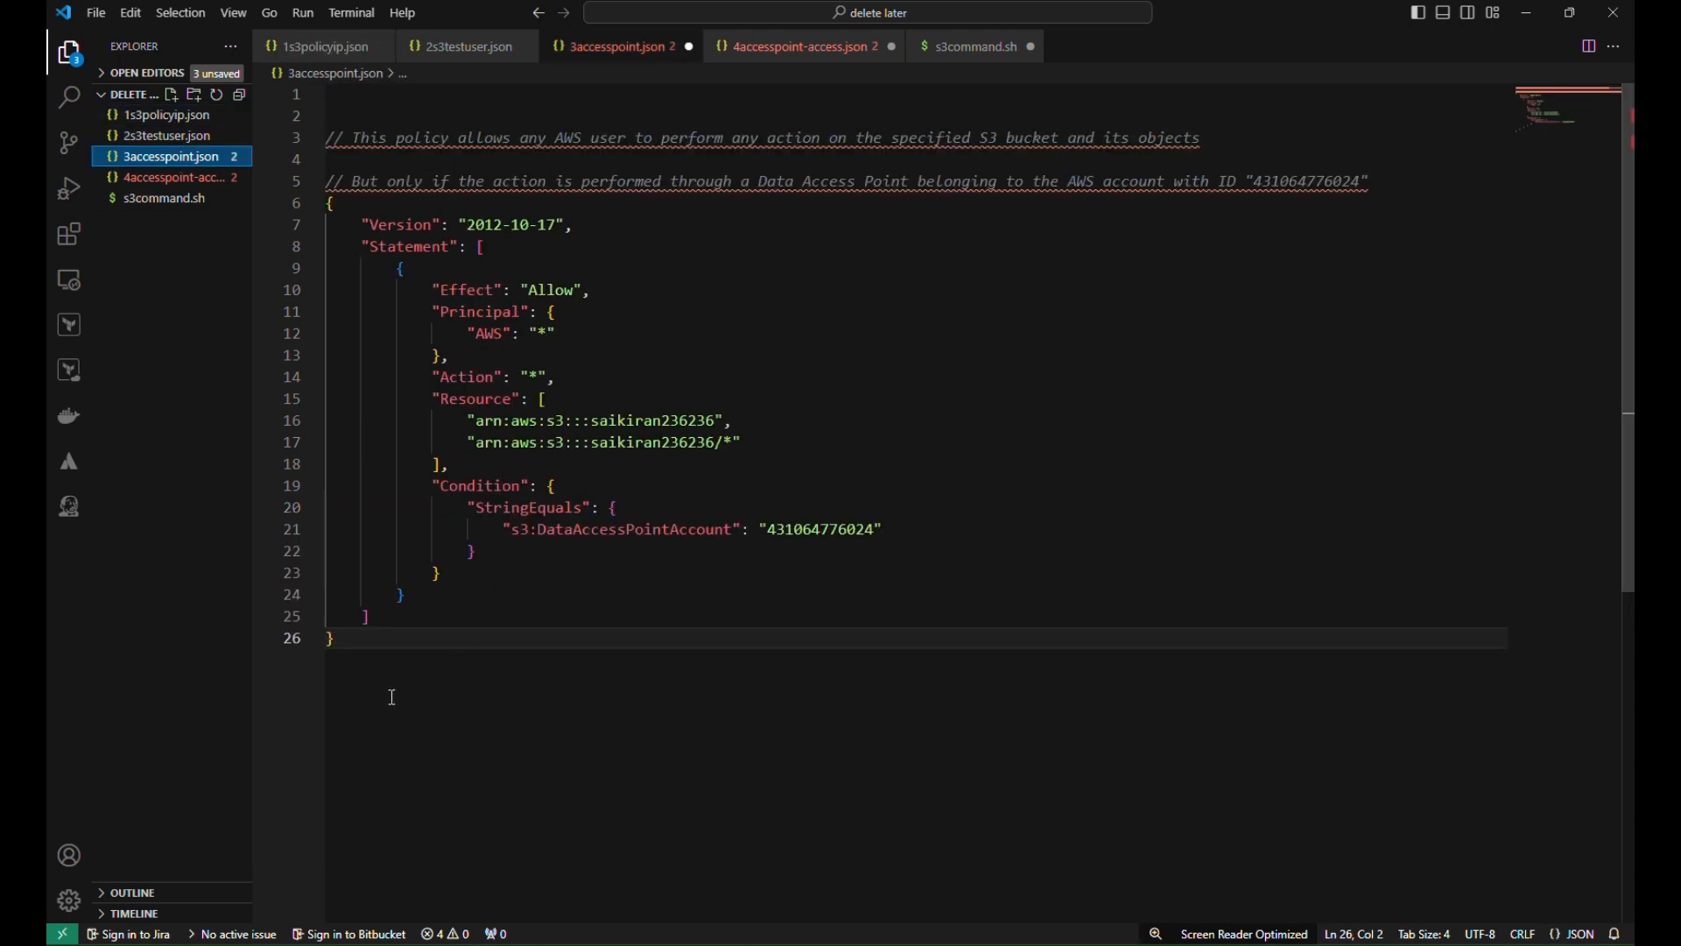
click(441, 201)
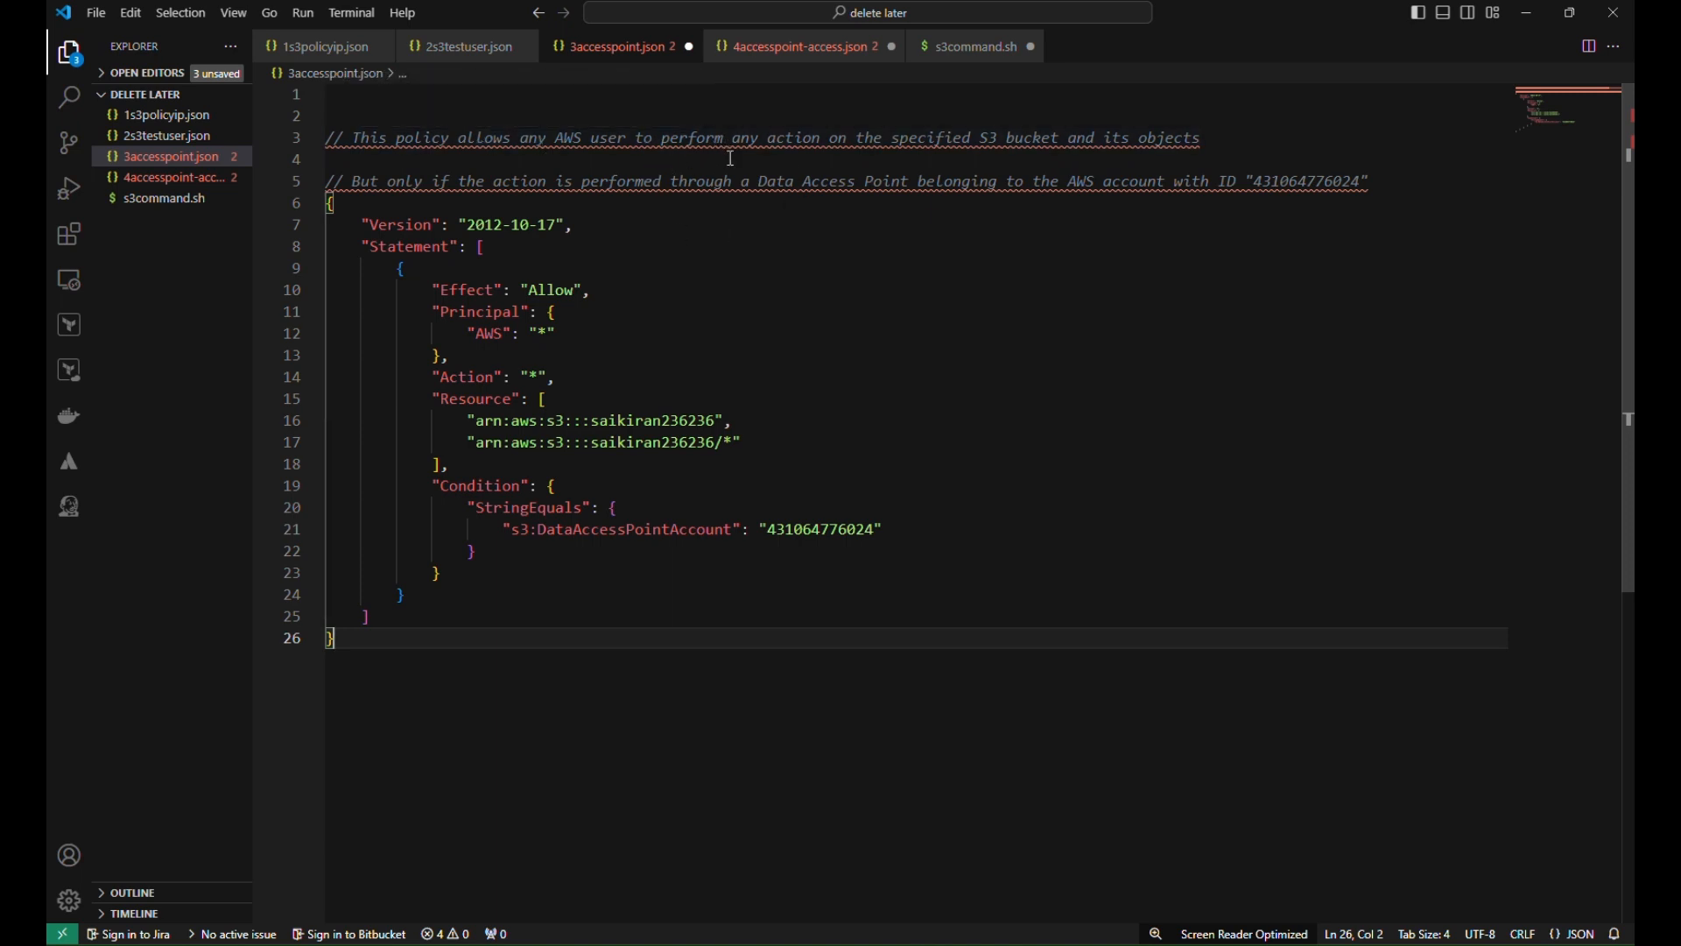
double_click(621, 142)
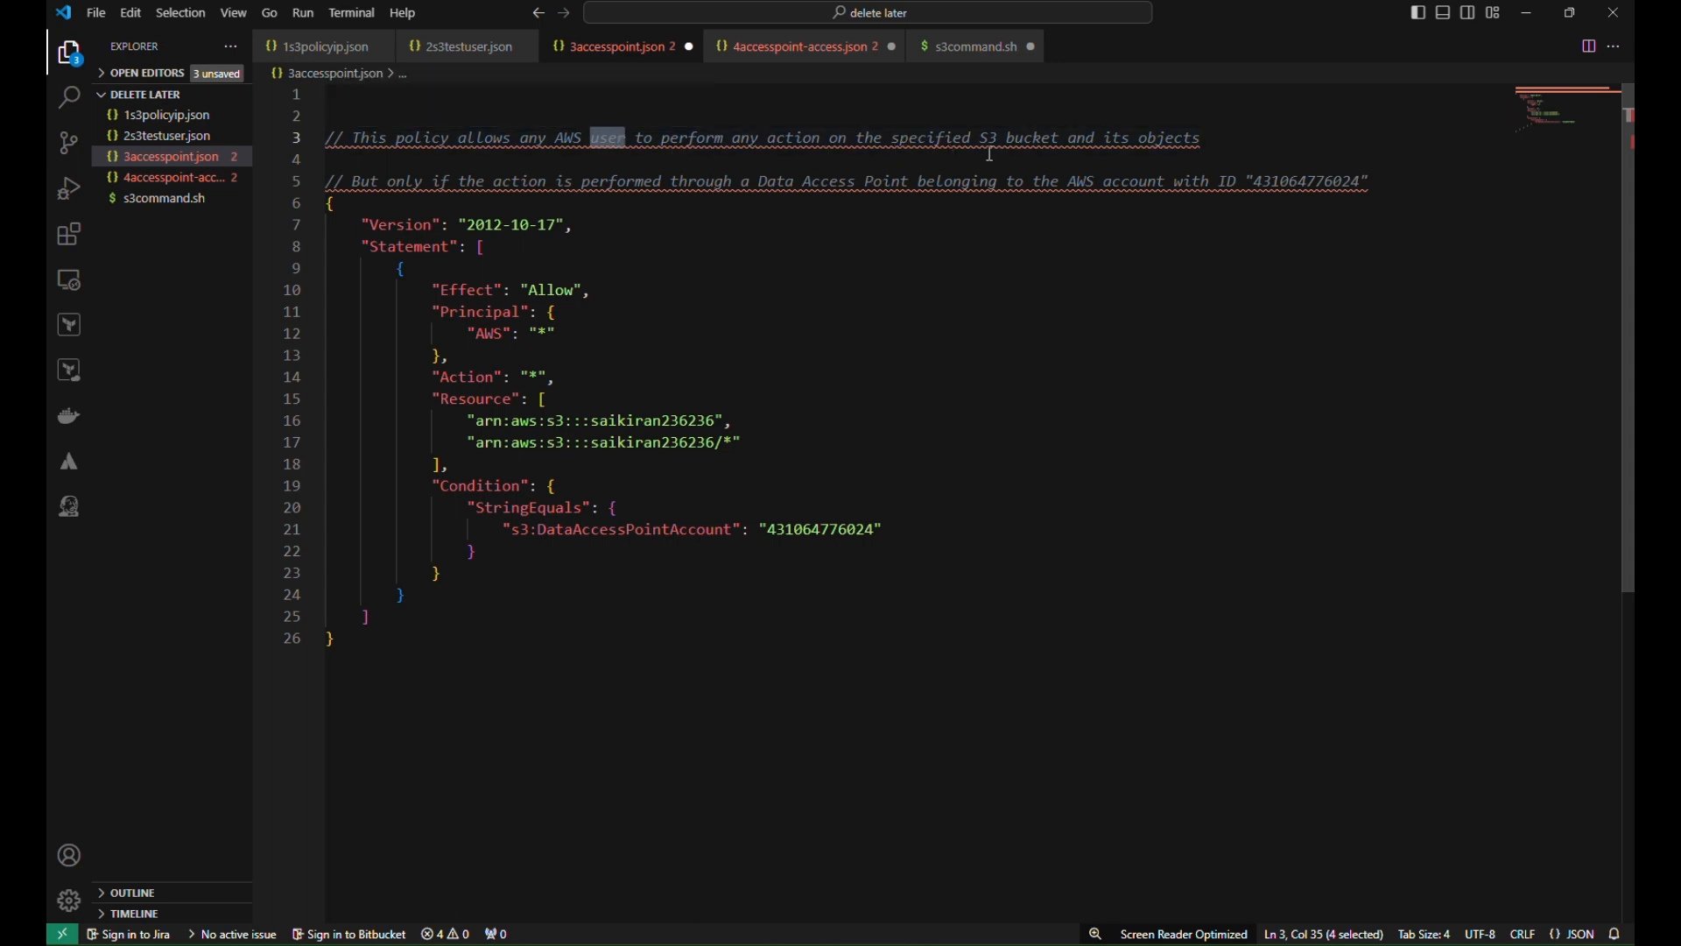
drag(477, 425, 715, 444)
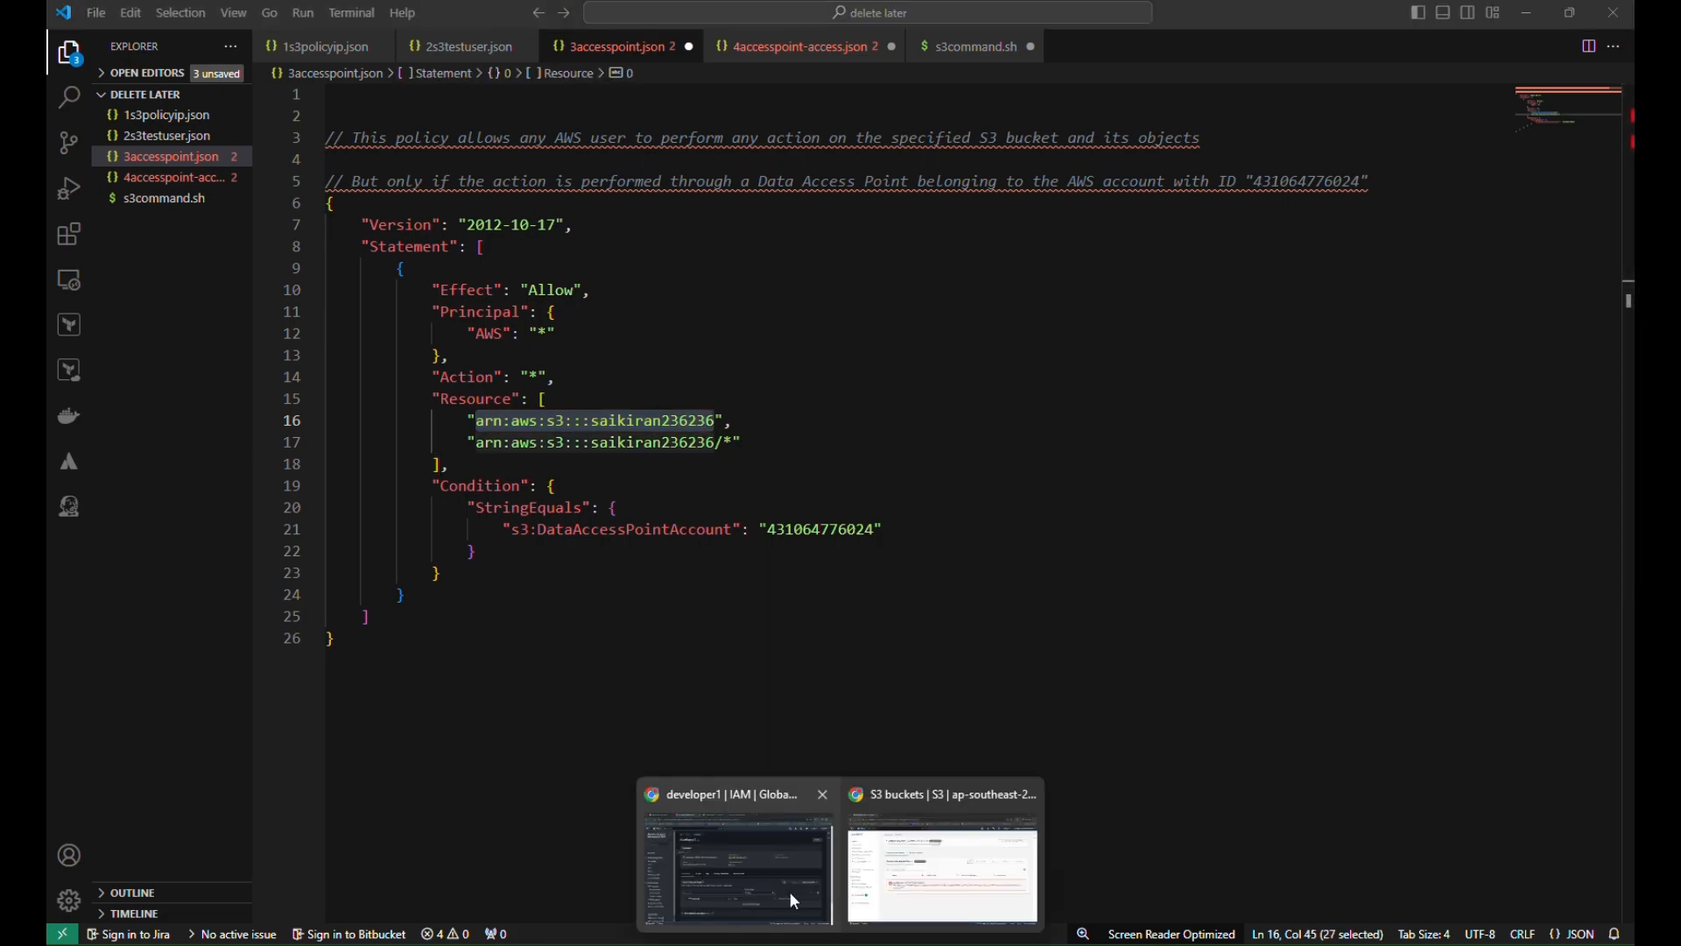
Copy the bucket's ARN from S3 and paste it into line 16 of the policy
click(790, 891)
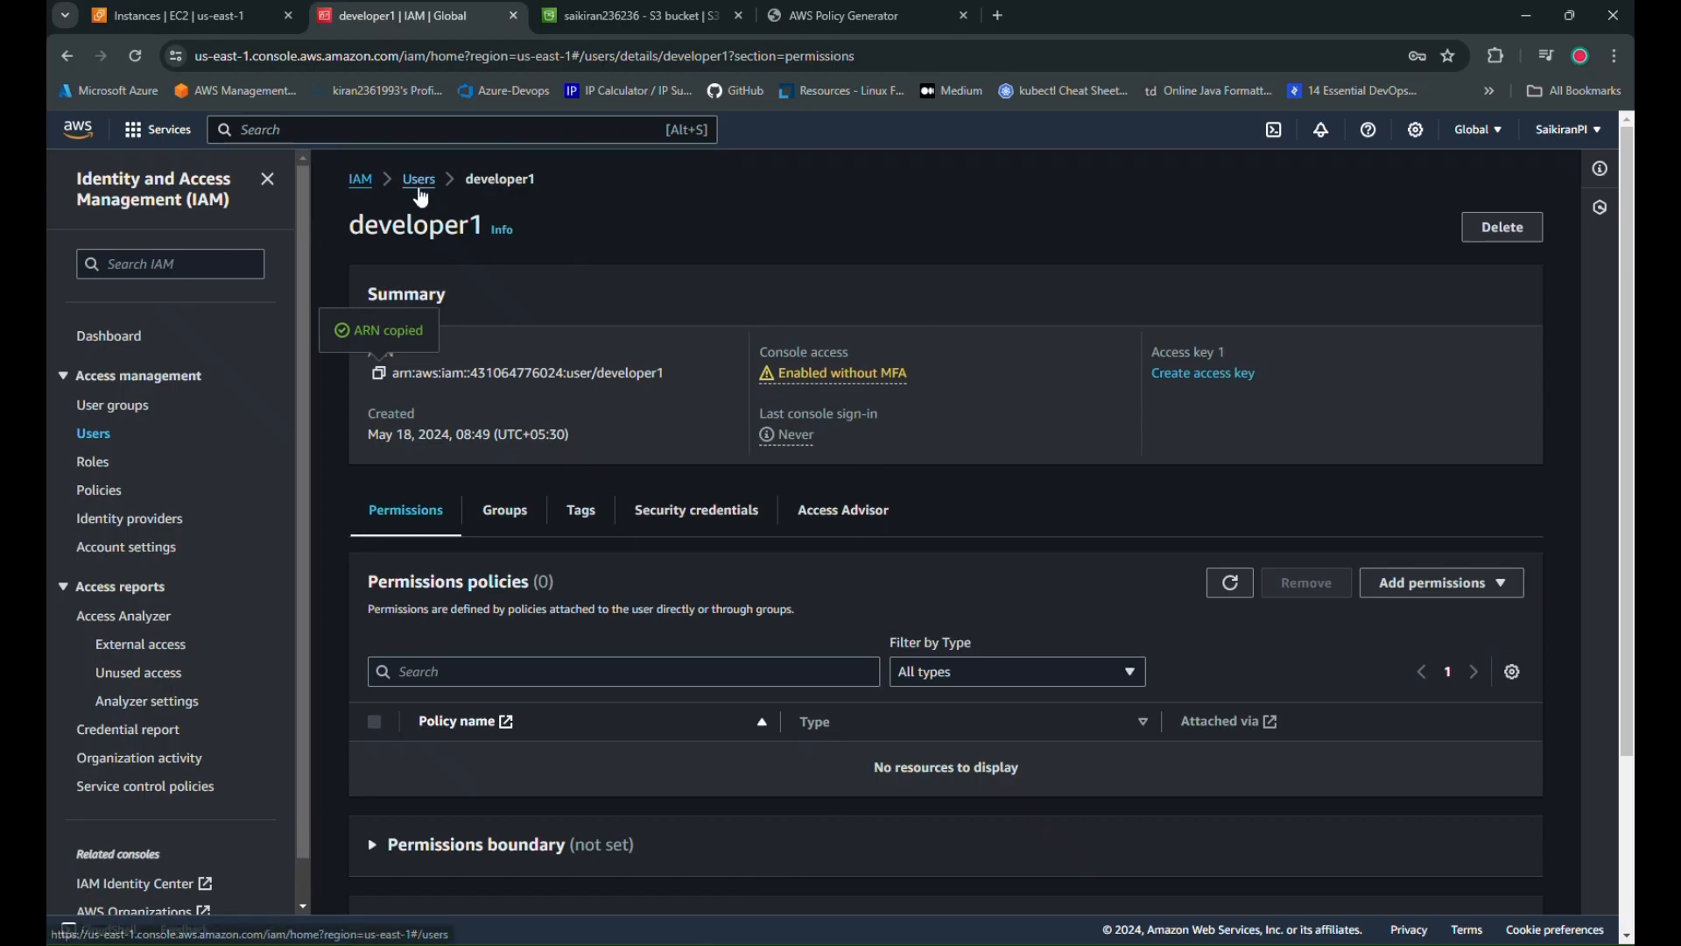
click(602, 24)
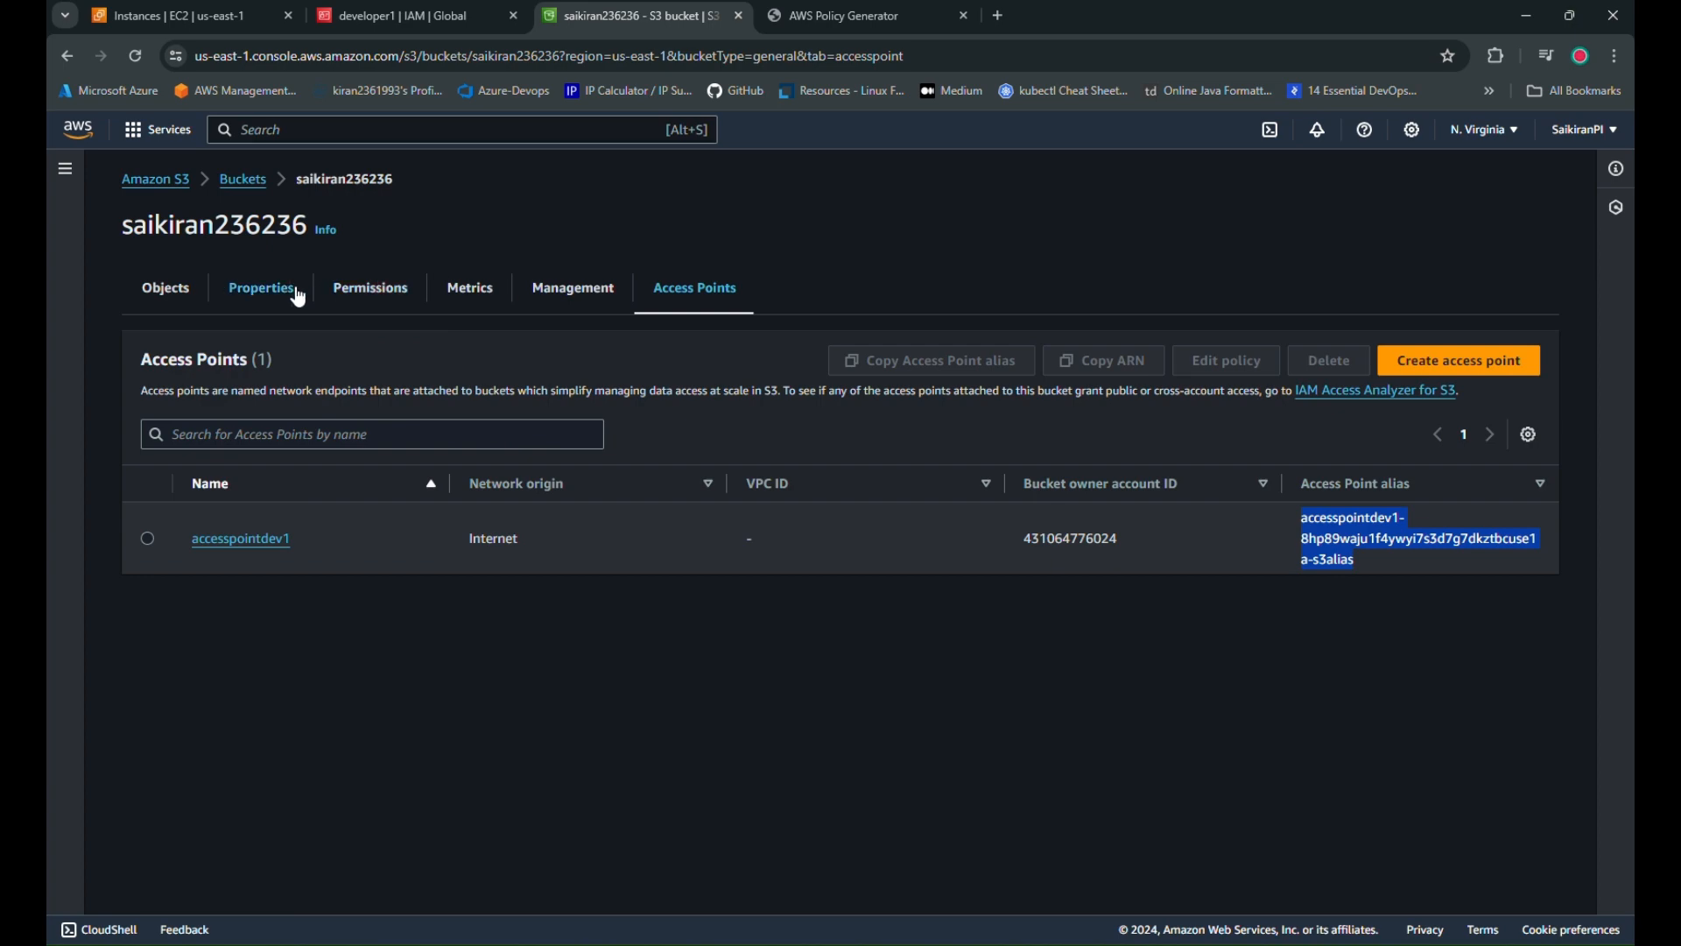
click(261, 288)
click(247, 182)
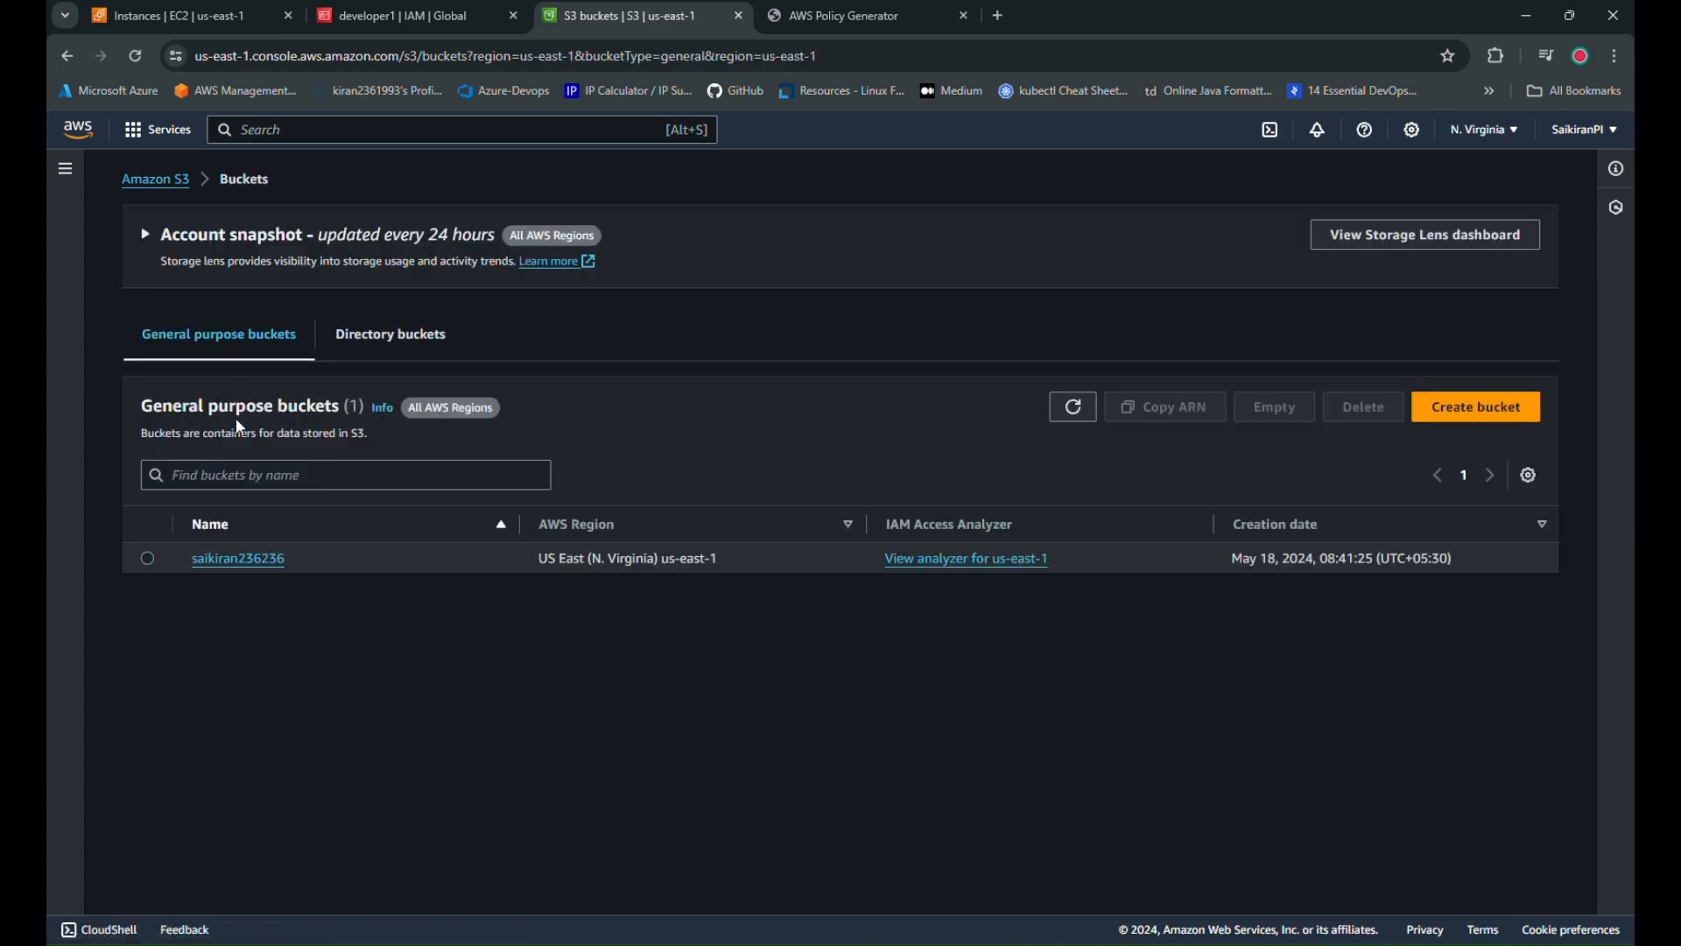
click(249, 560)
click(278, 289)
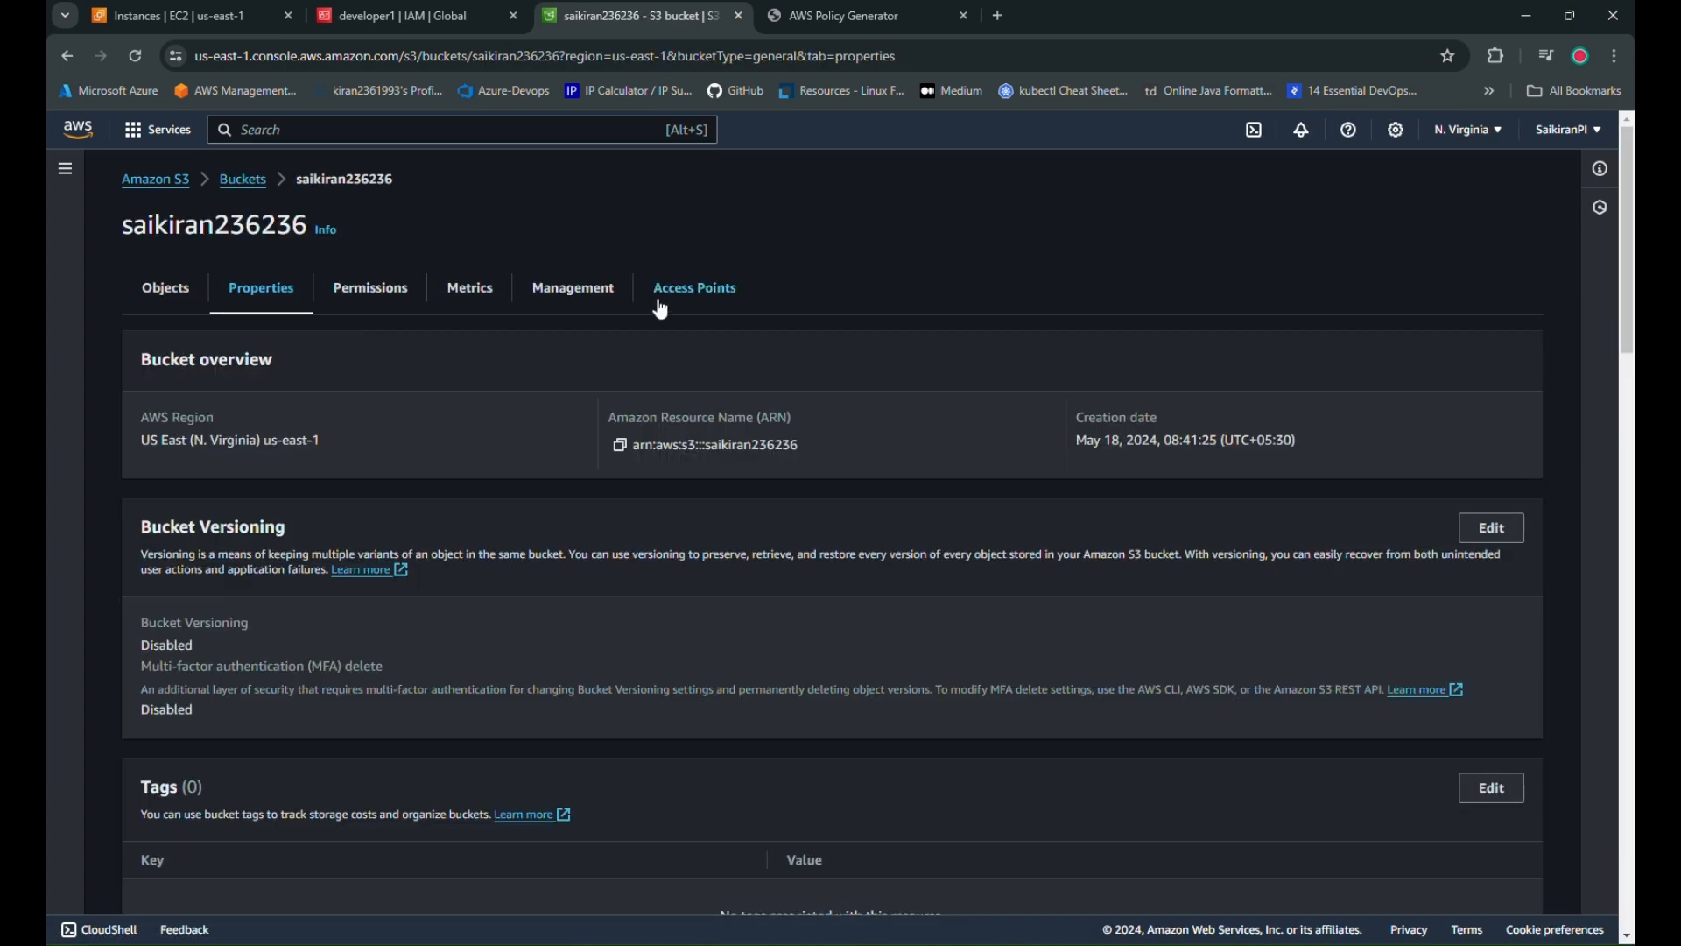
click(620, 445)
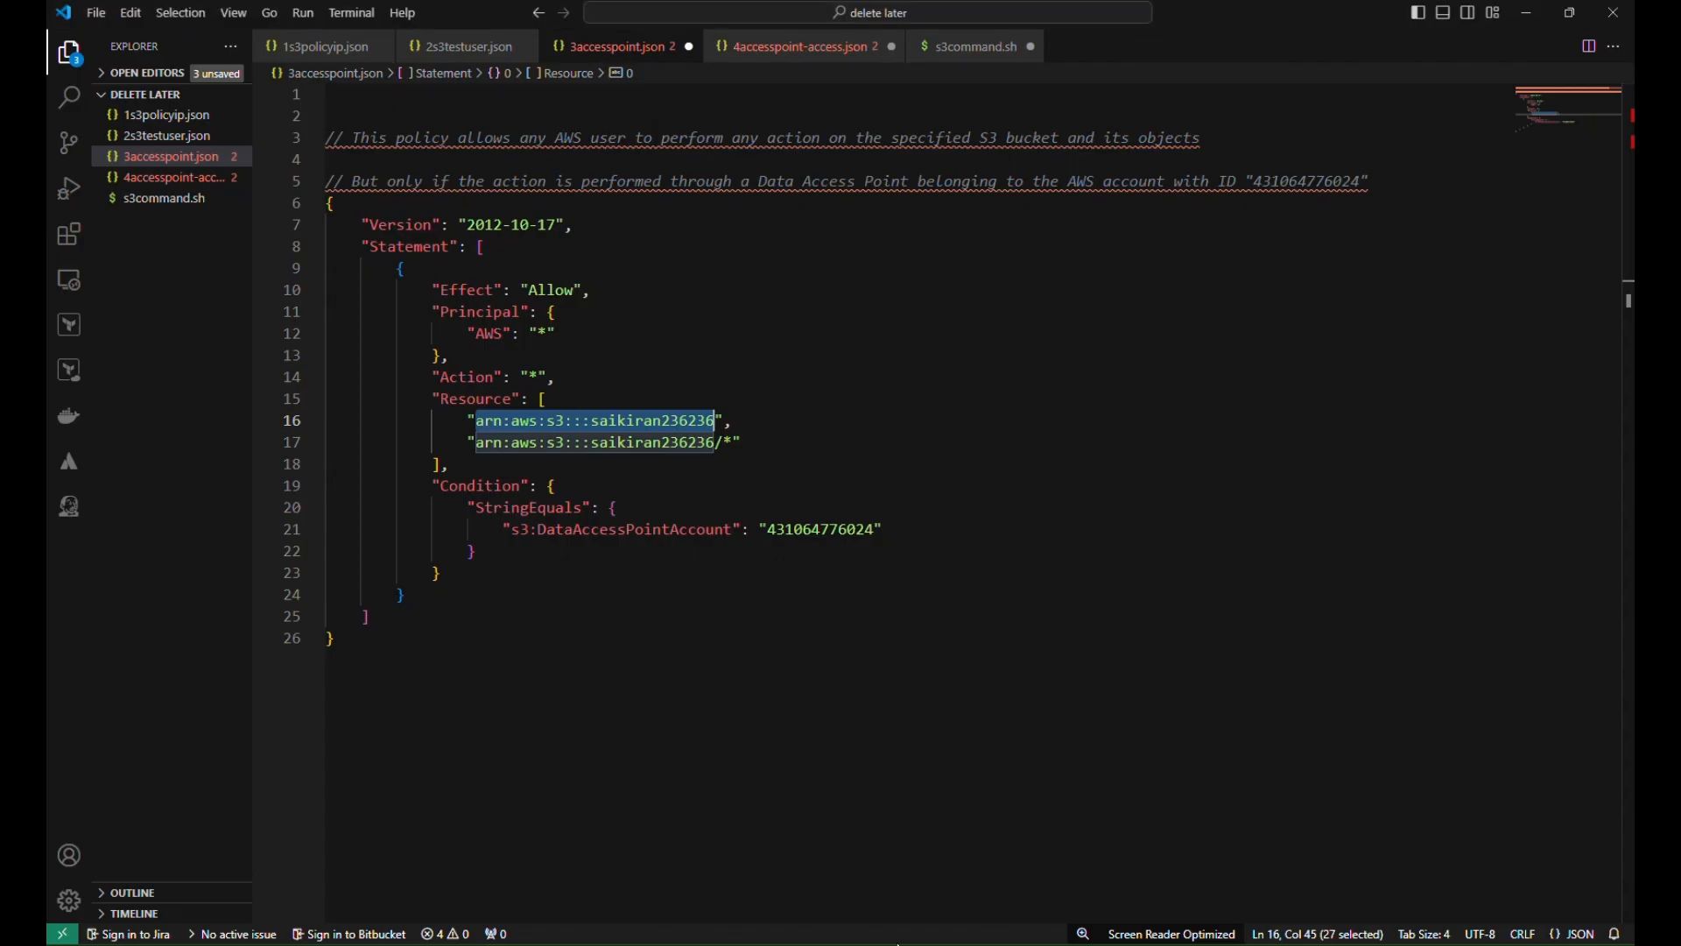
key(alt+Tab)
drag(716, 420, 479, 419)
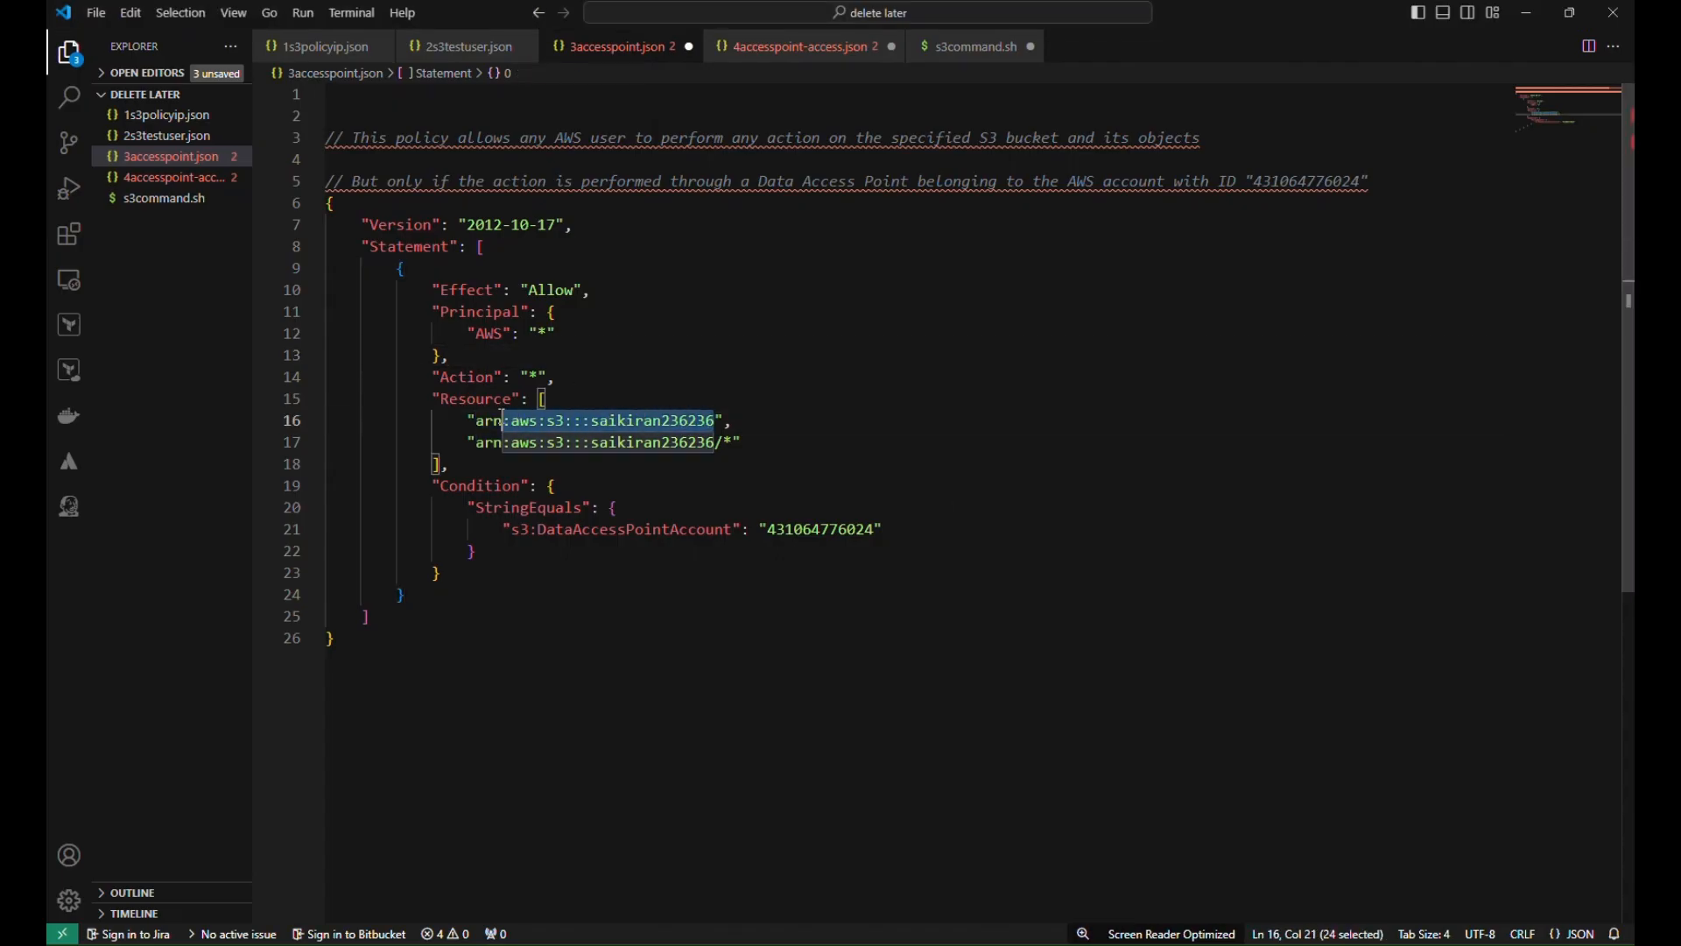
key(ctrl+v)
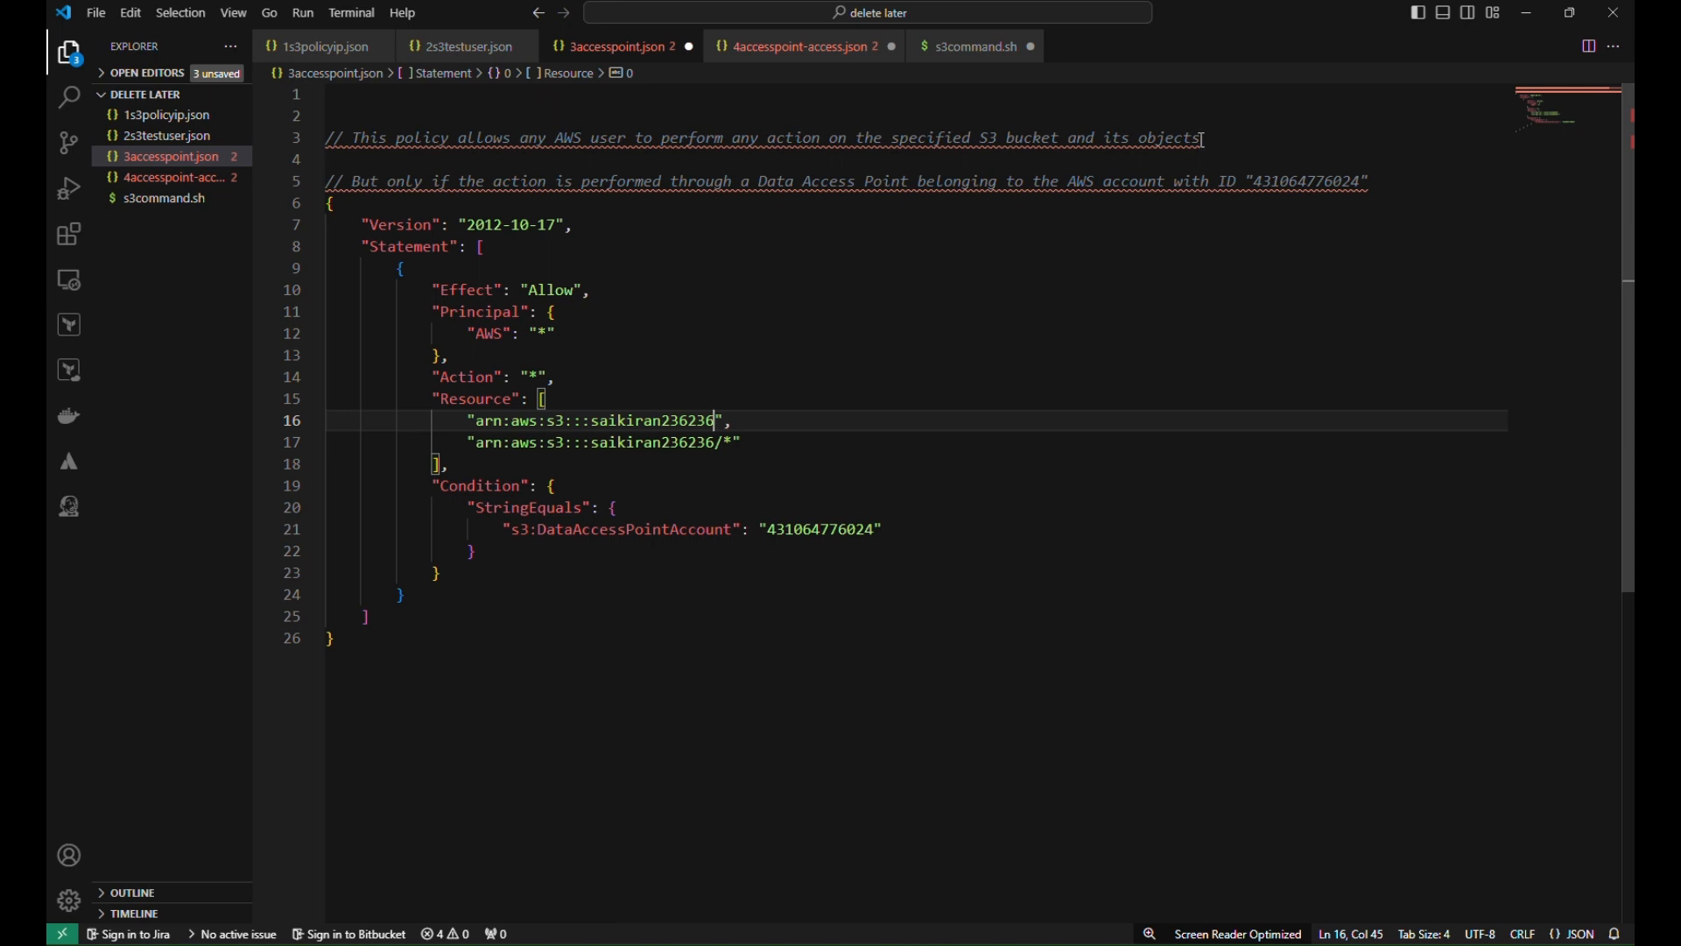
Review the access-point condition and account ID, then select the entire policy JSON
drag(353, 182, 529, 192)
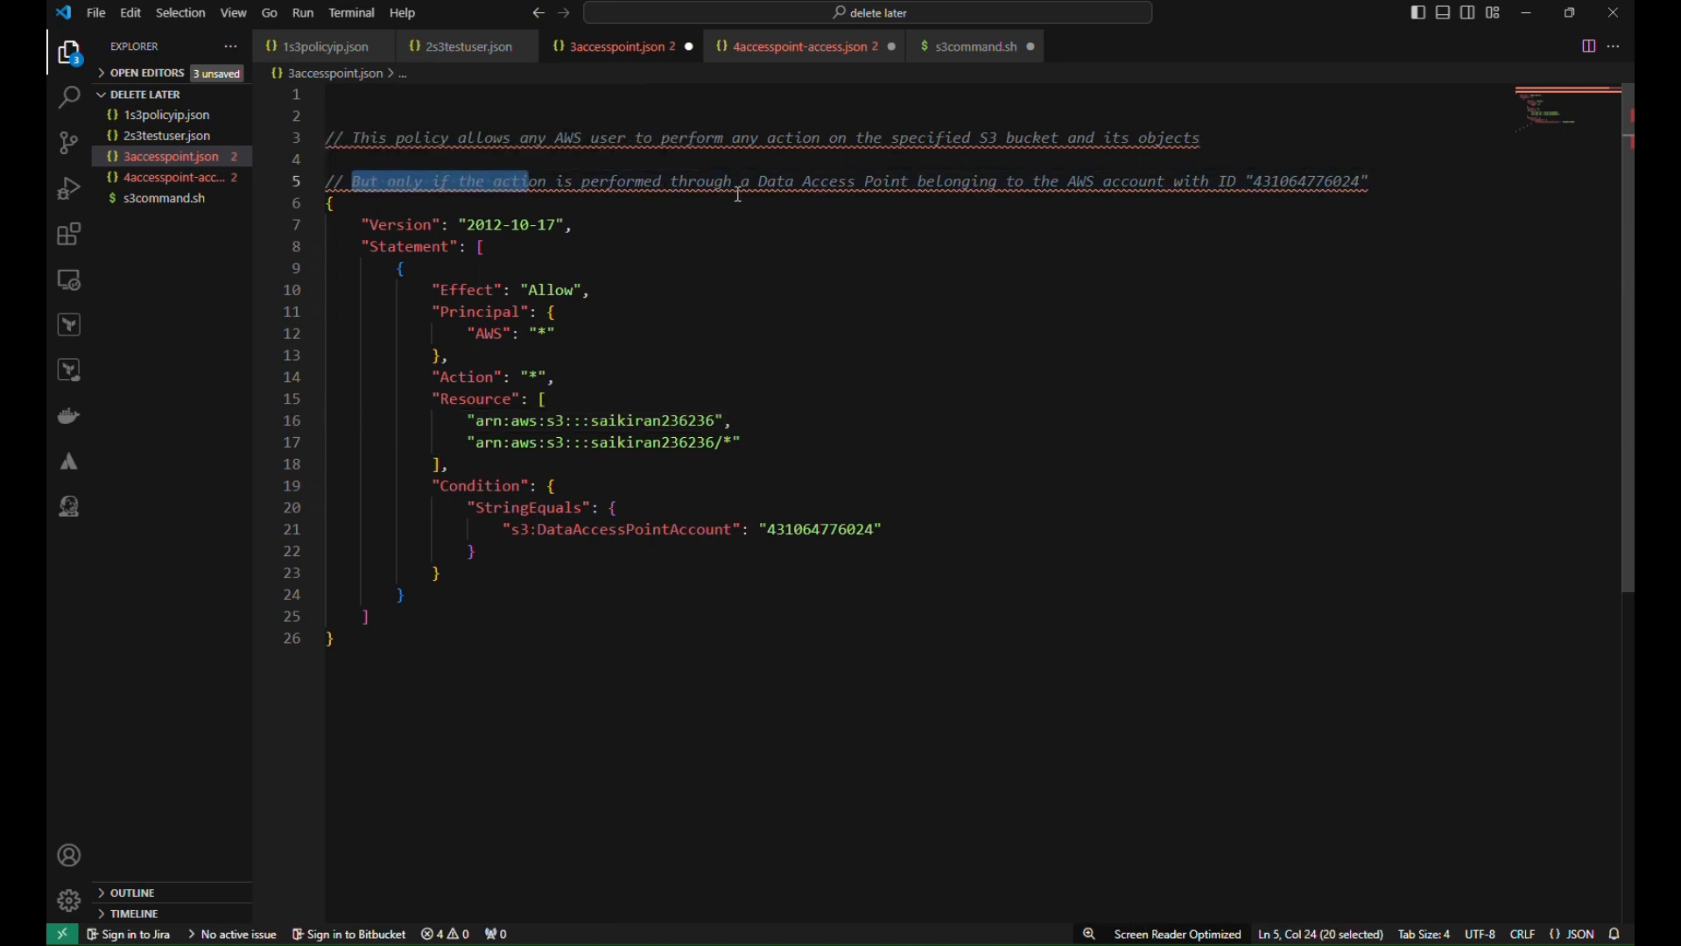
drag(752, 184, 918, 189)
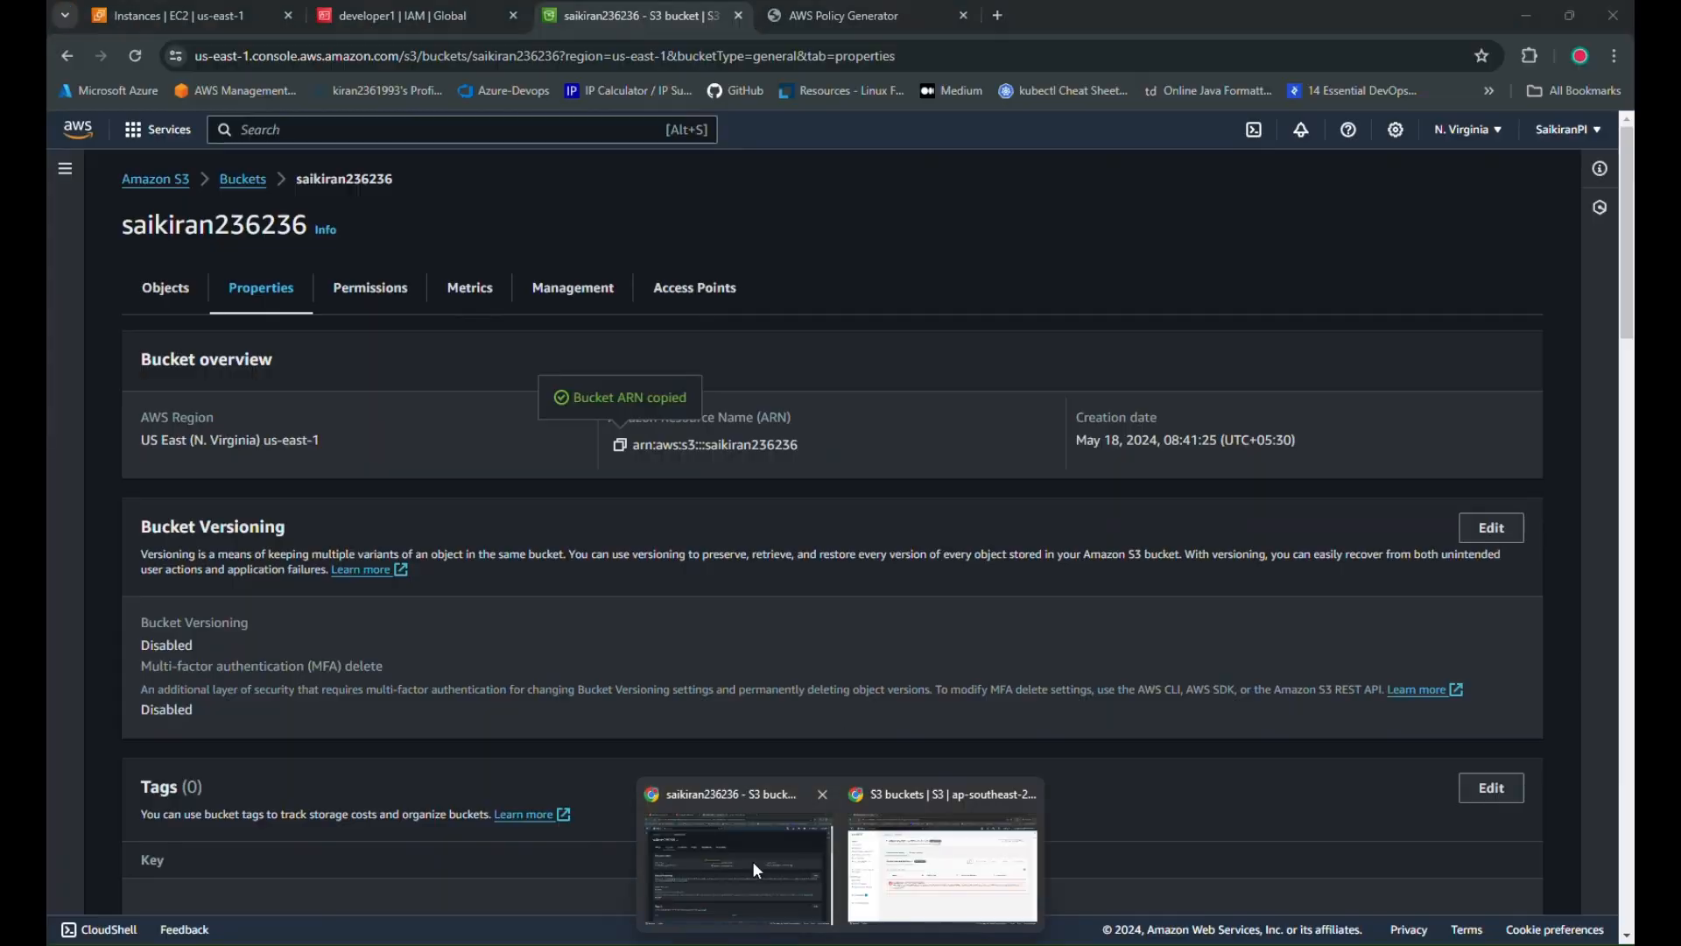
click(753, 859)
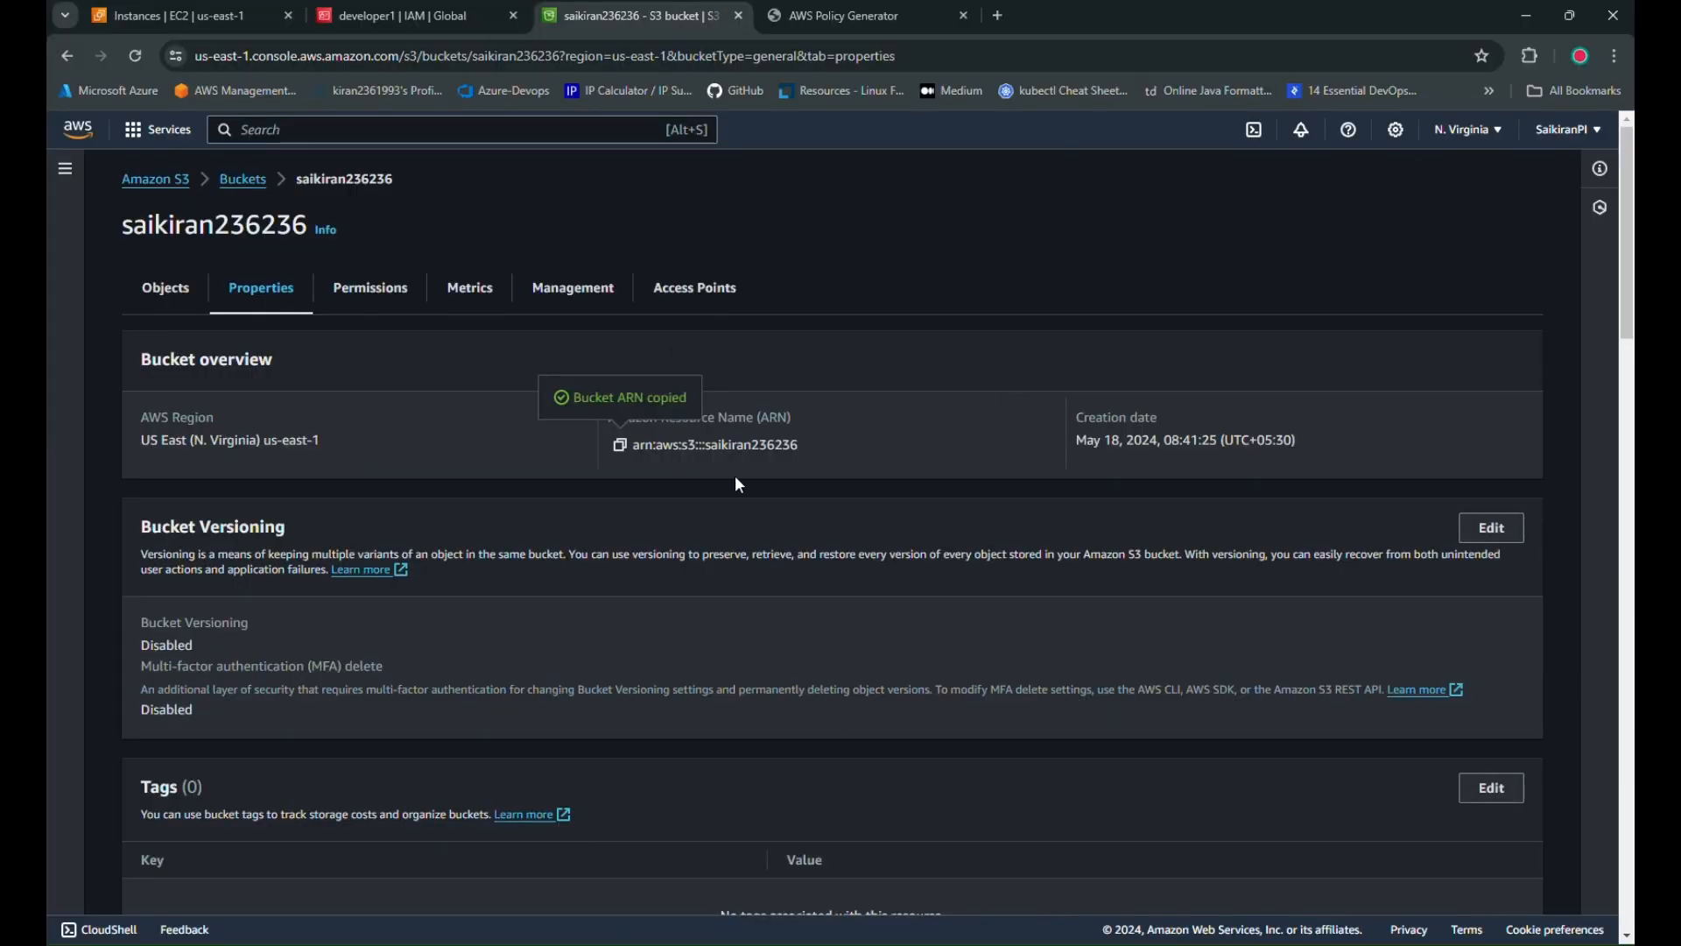
click(1528, 15)
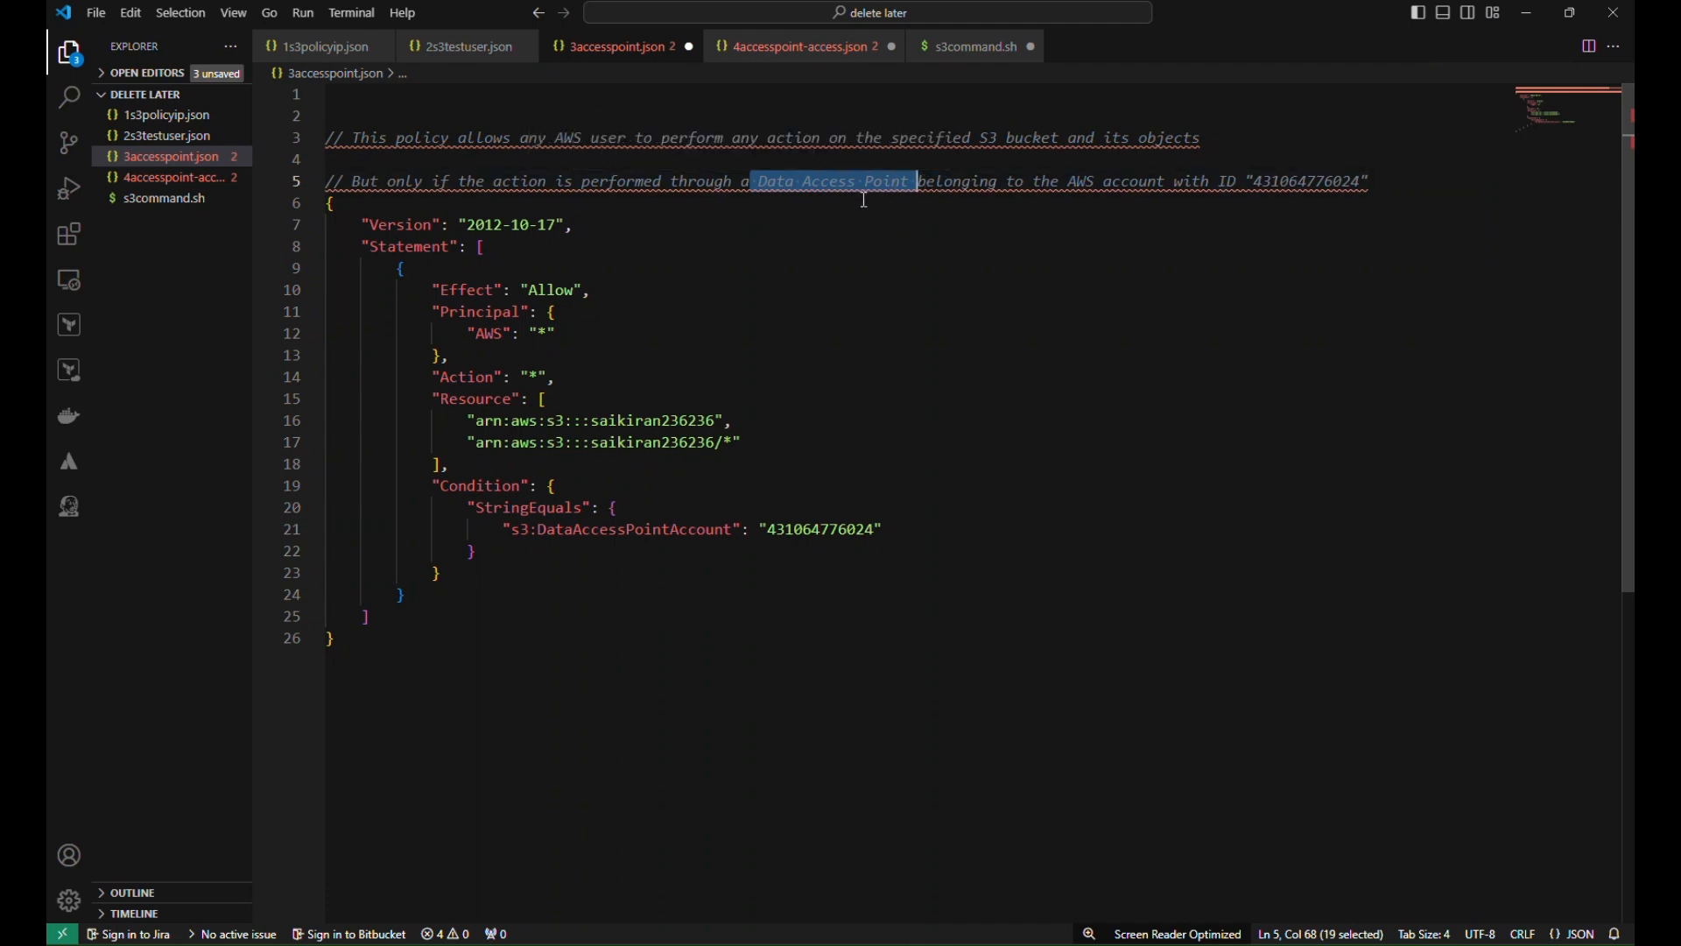
drag(1061, 182, 1361, 183)
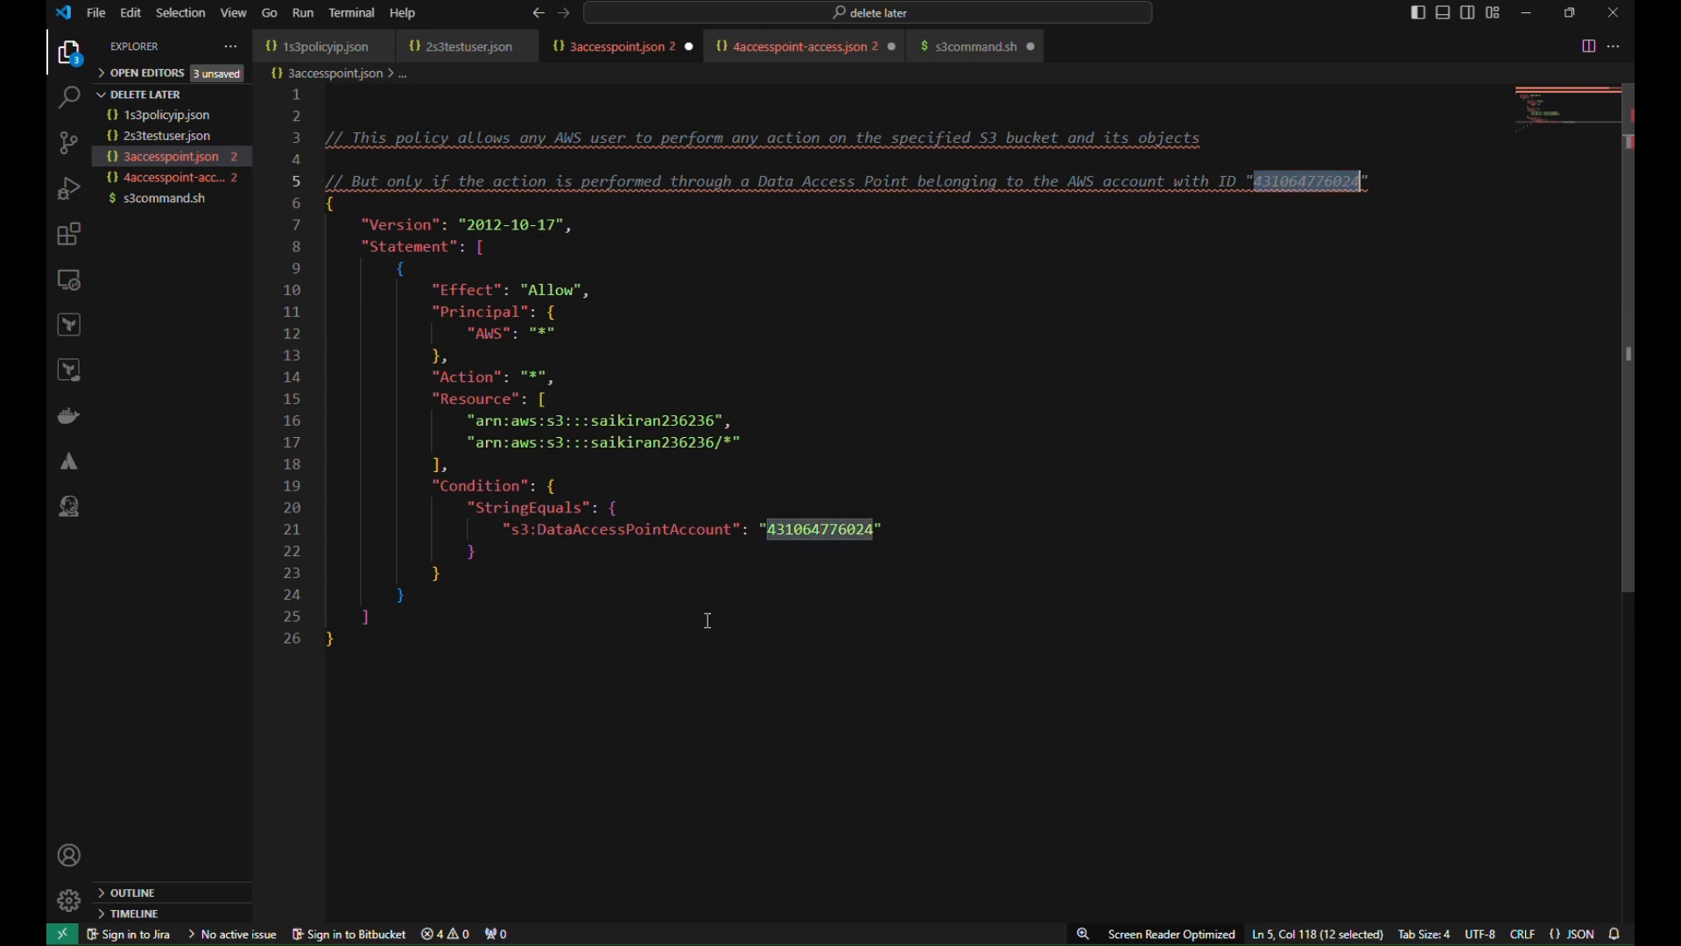
double_click(843, 528)
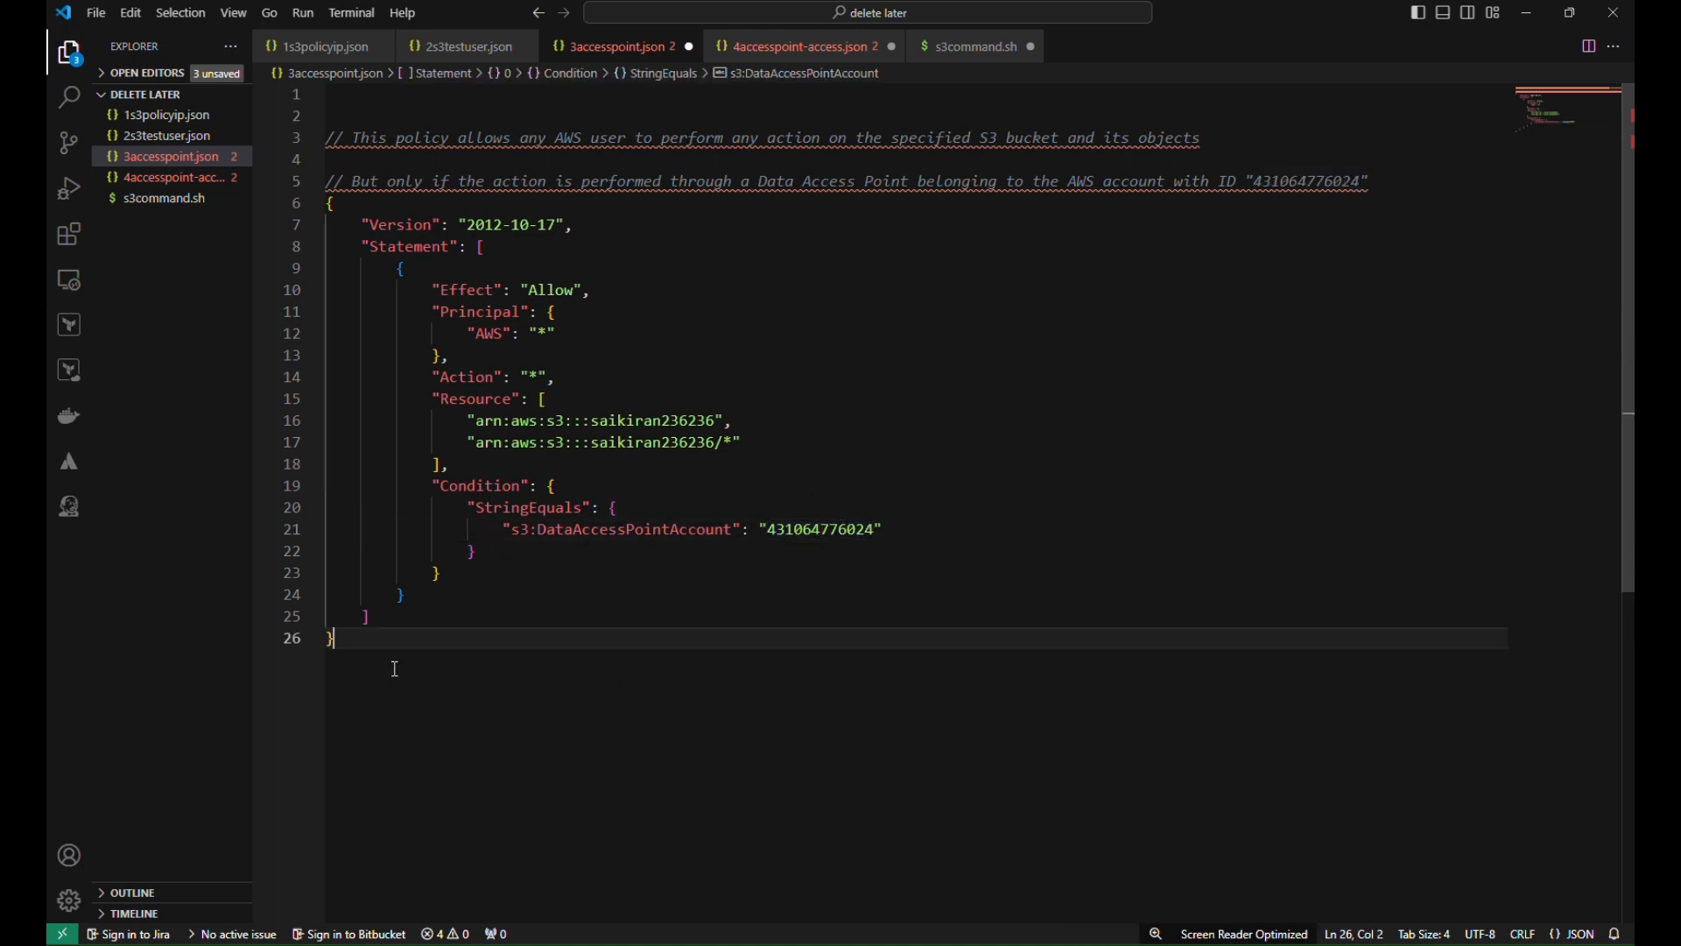
drag(333, 638, 329, 204)
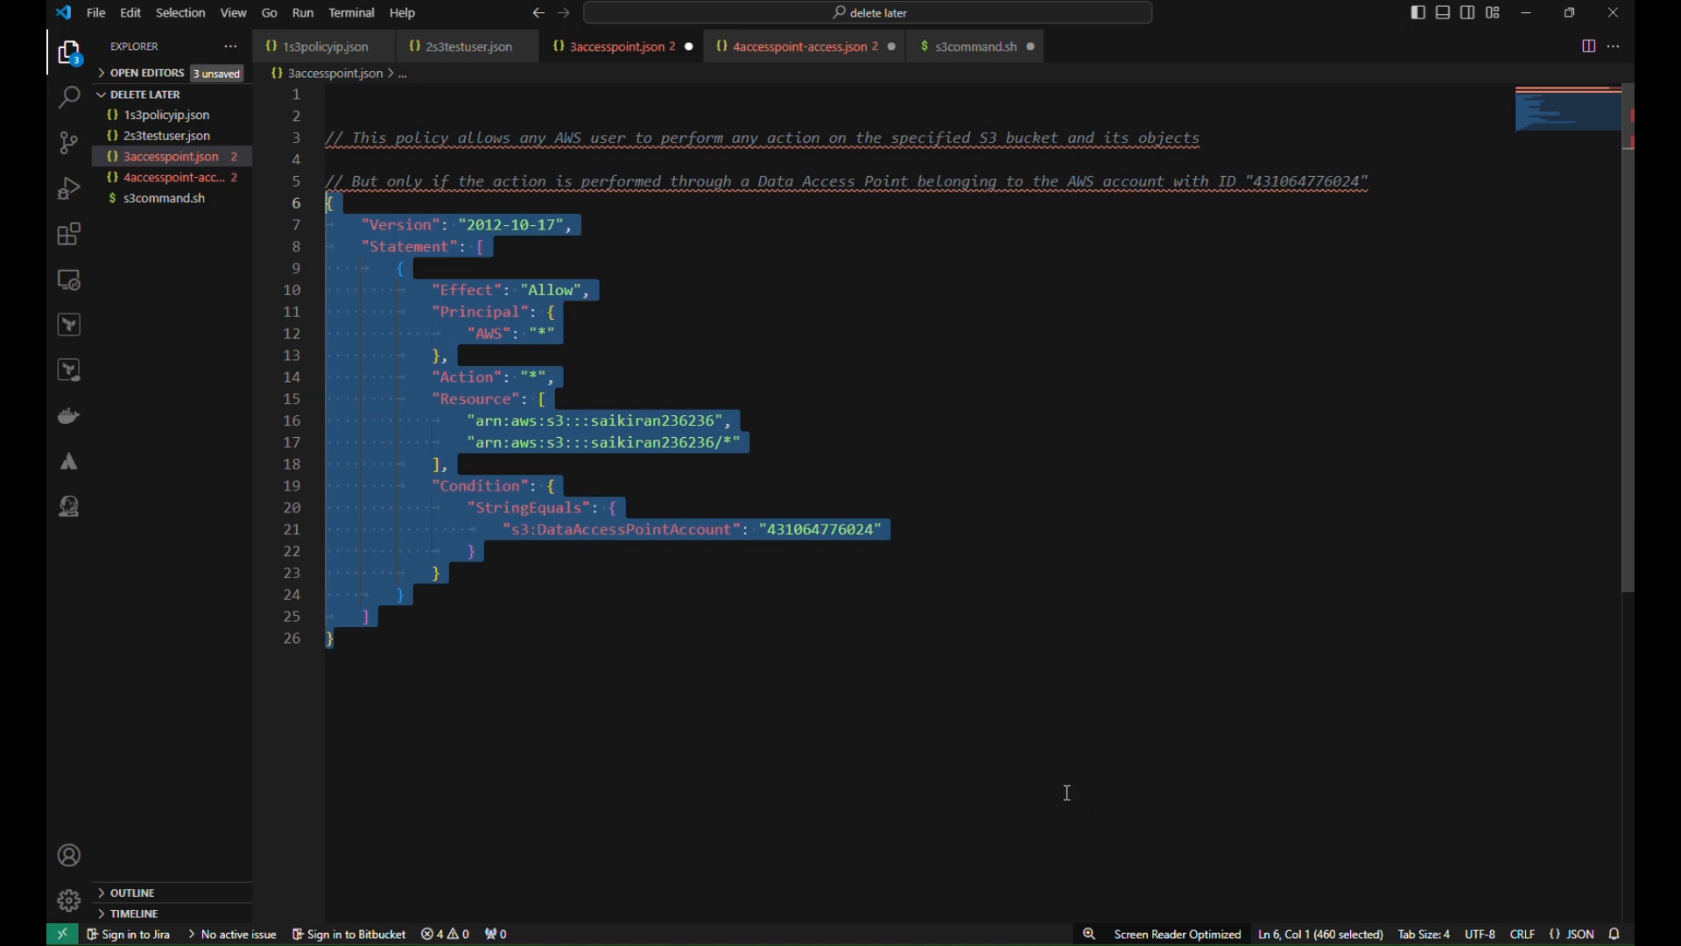
Bring up the bucket's Permissions tab in the browser, scrolled to Bucket policy
click(840, 943)
click(773, 876)
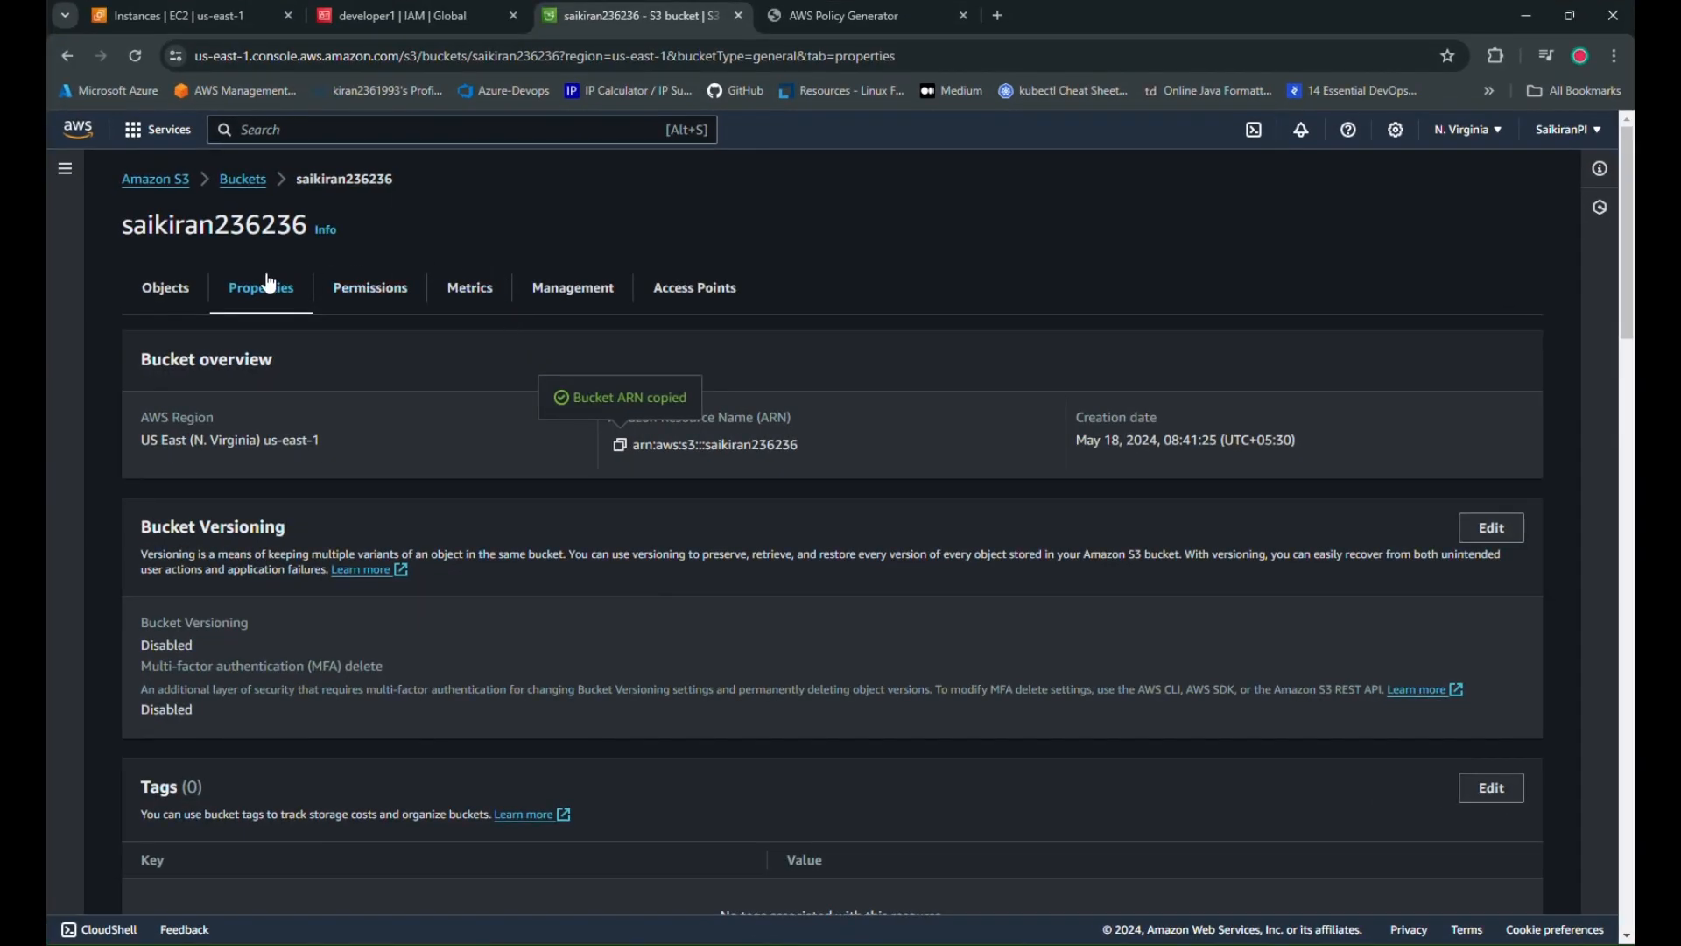
click(331, 291)
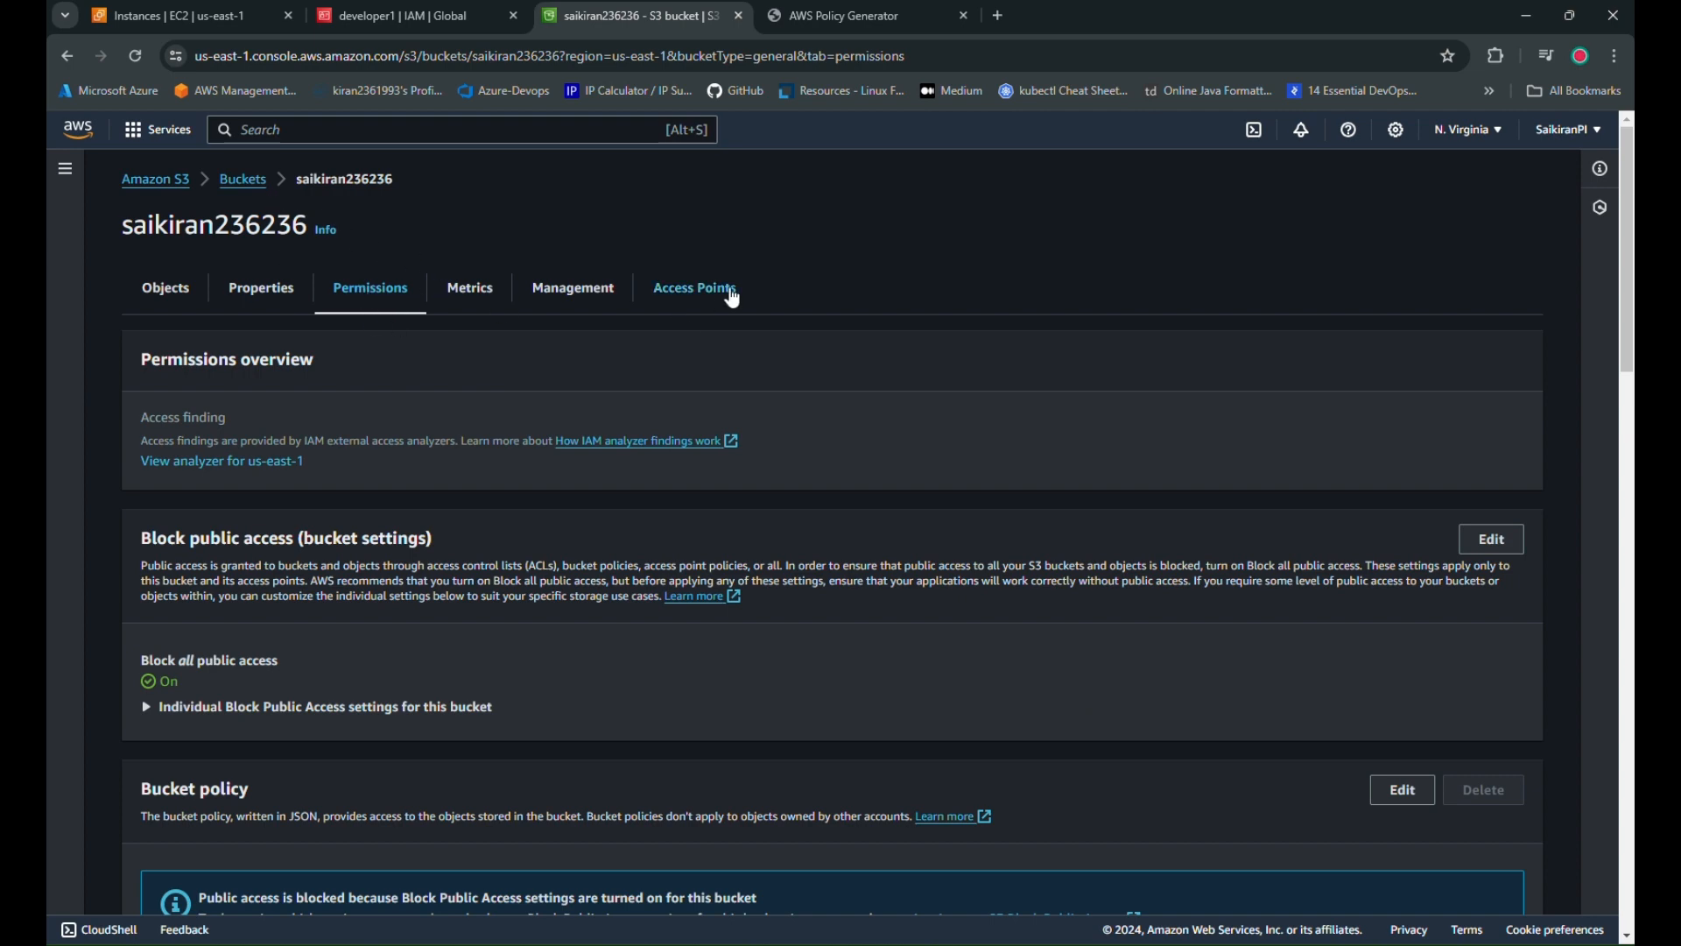
click(723, 292)
click(371, 289)
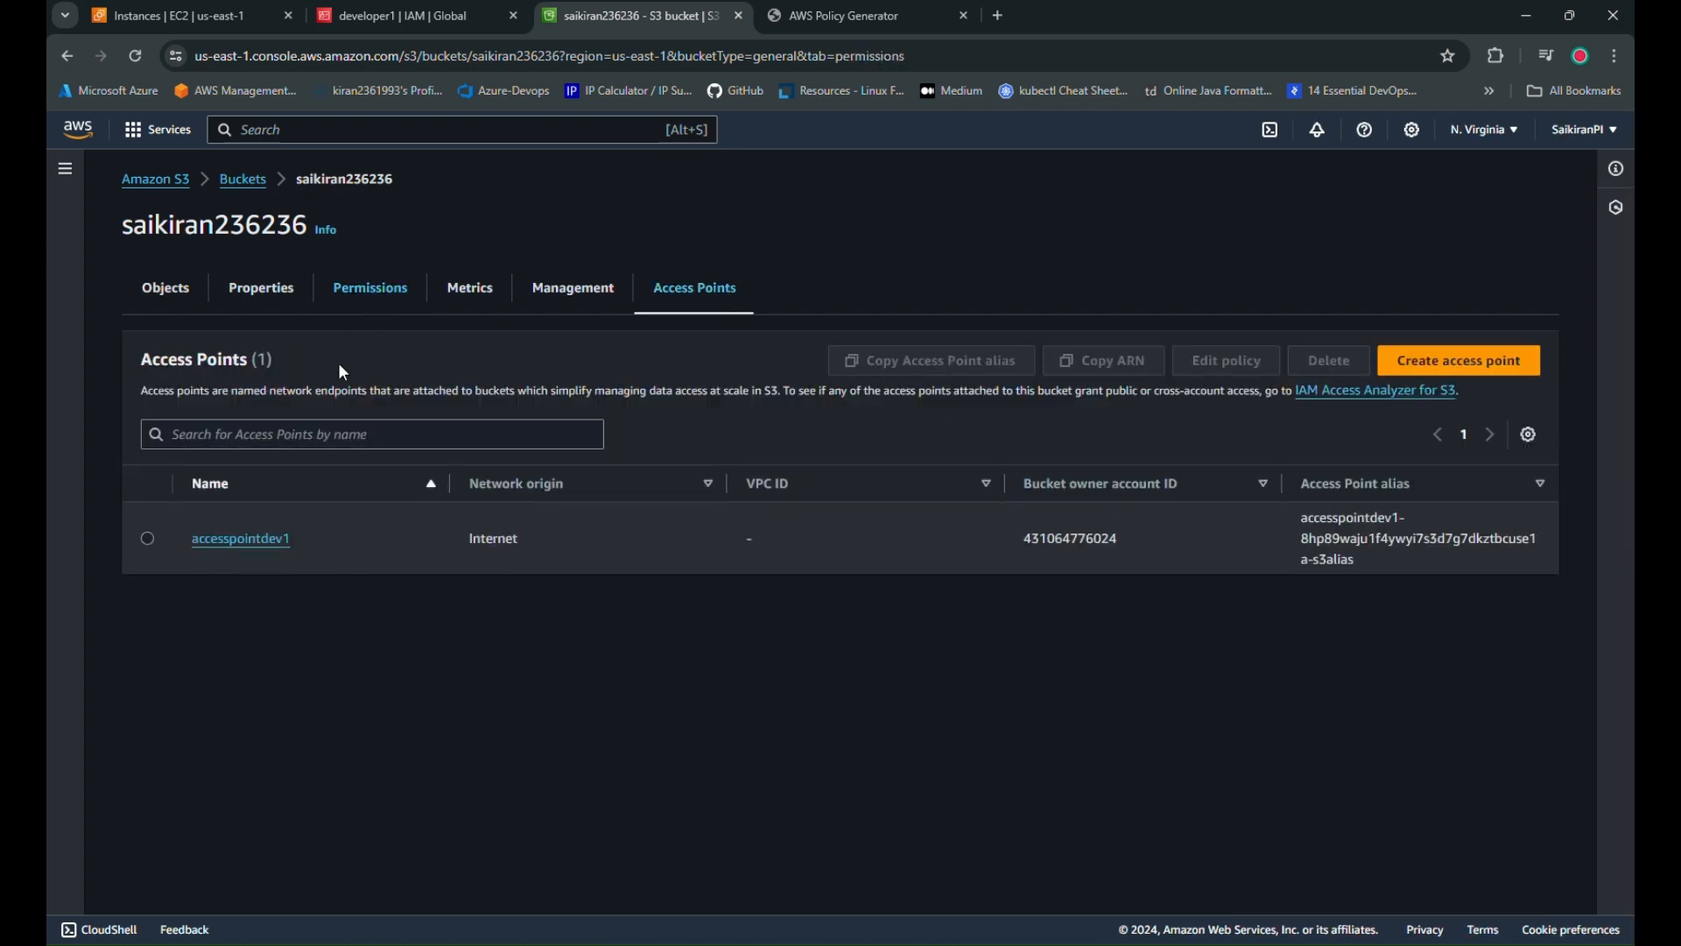
scroll(580, 585, down, 6)
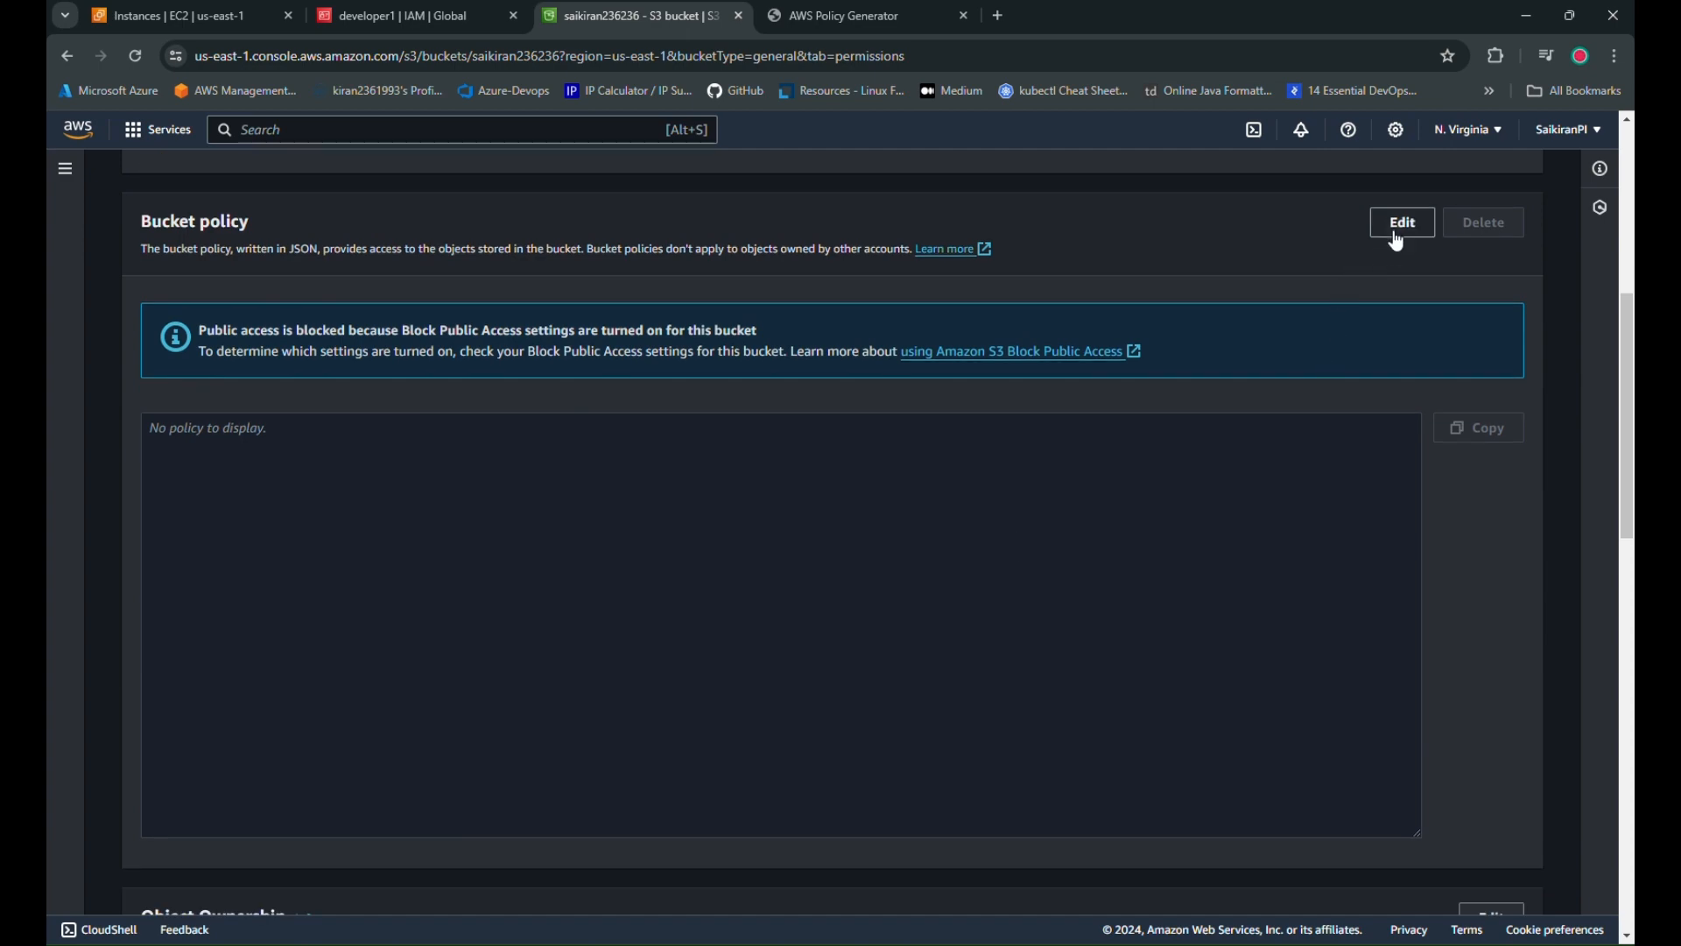
Paste the access-point delegation JSON as the bucket policy and save it
click(1400, 231)
key(ctrl+v)
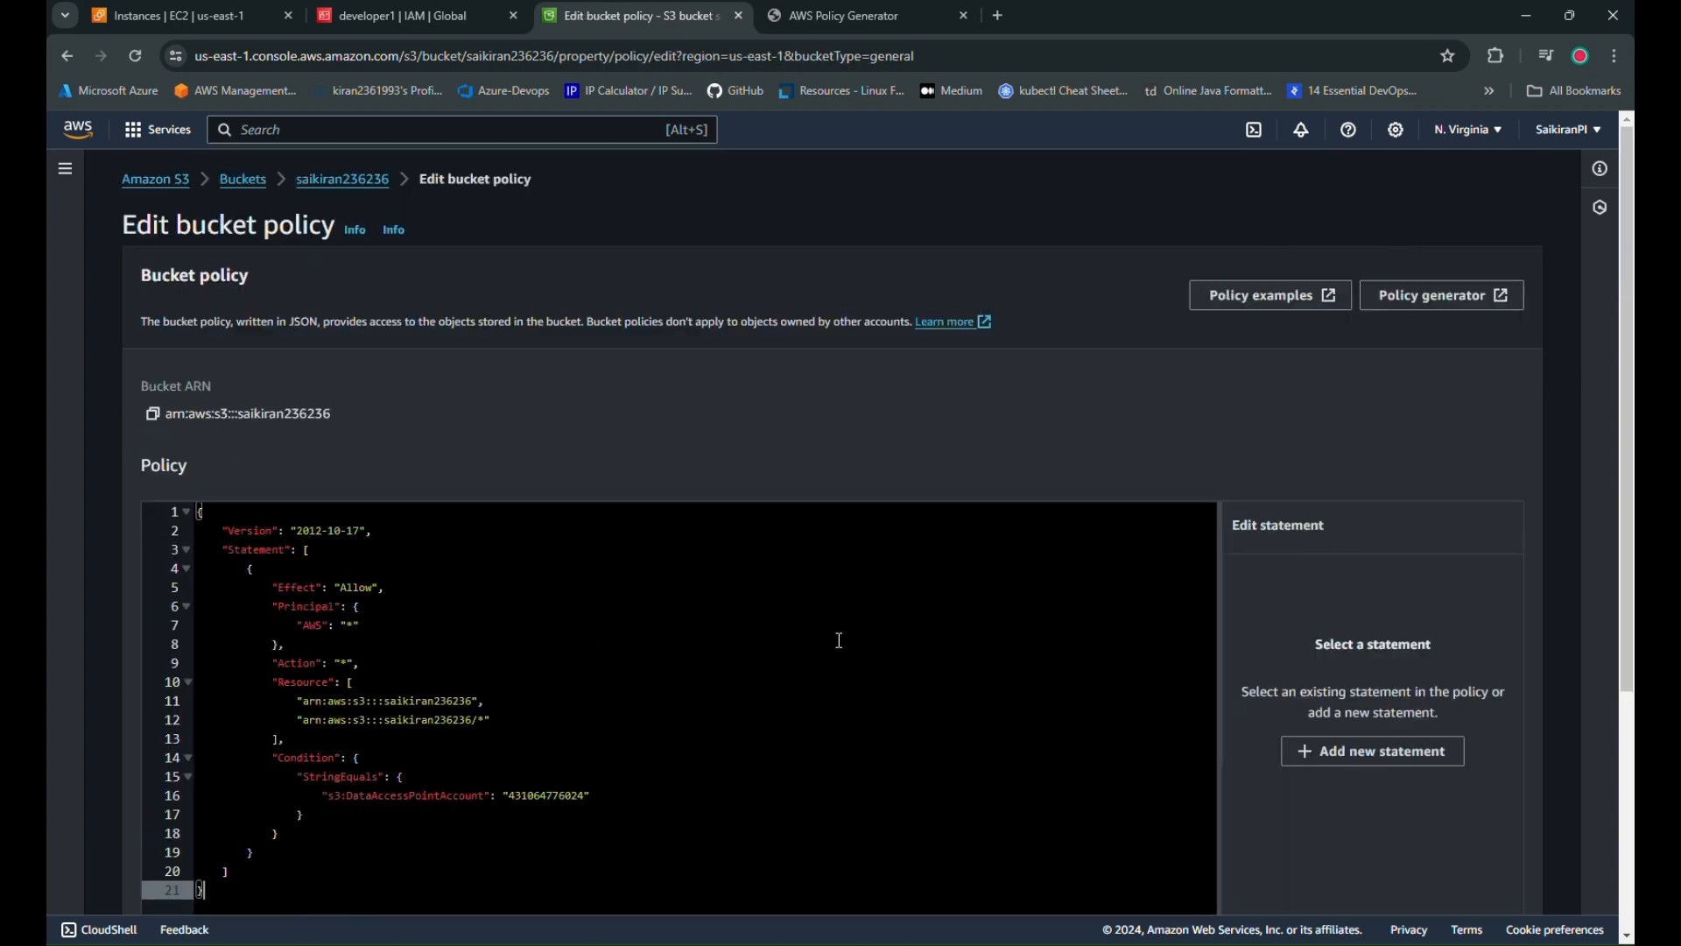
scroll(839, 640, down, 4)
click(1475, 883)
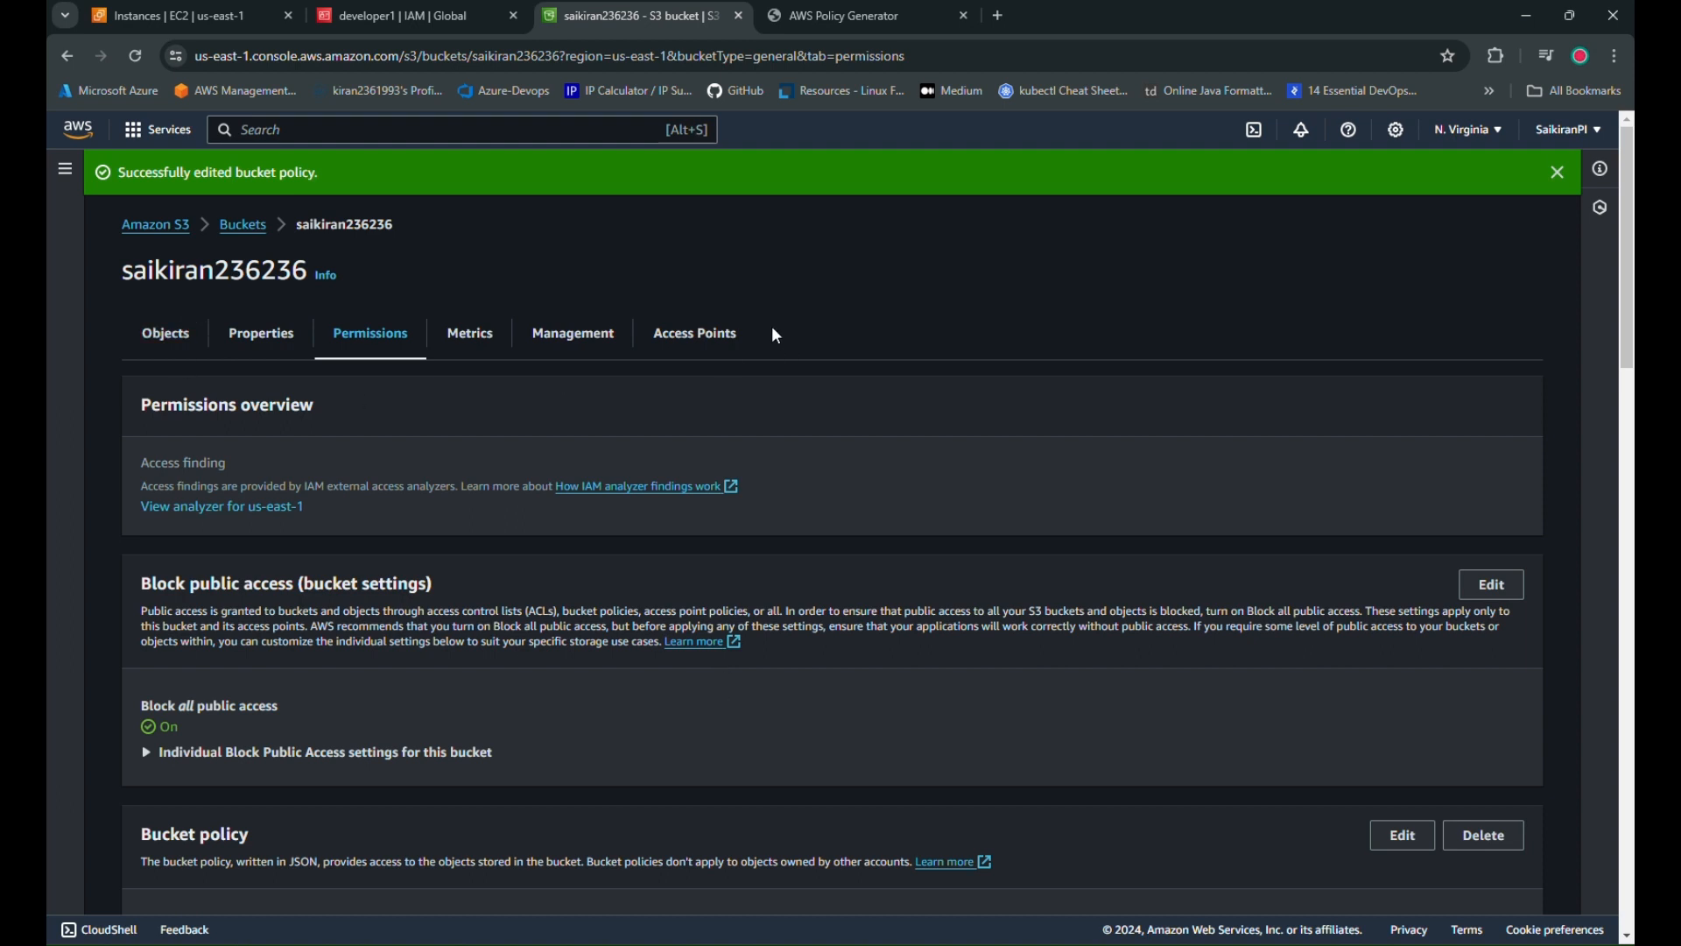
Open access point accesspointdev1, then the 4accesspoint-access.json draft in VS Code
click(682, 355)
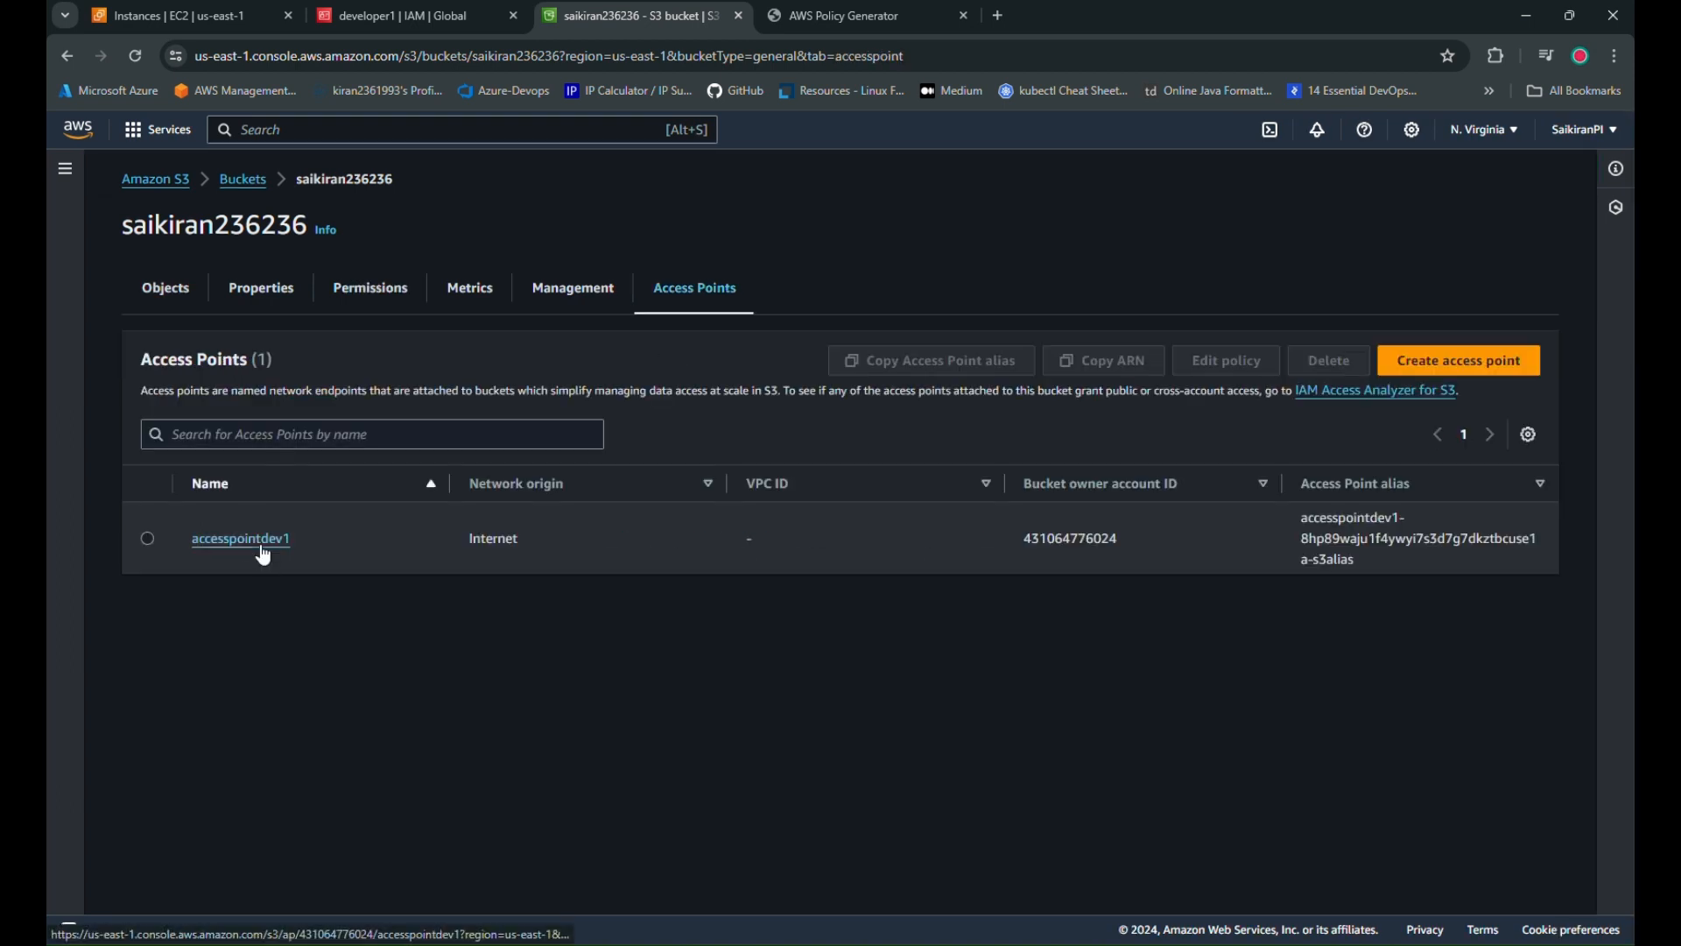
click(260, 543)
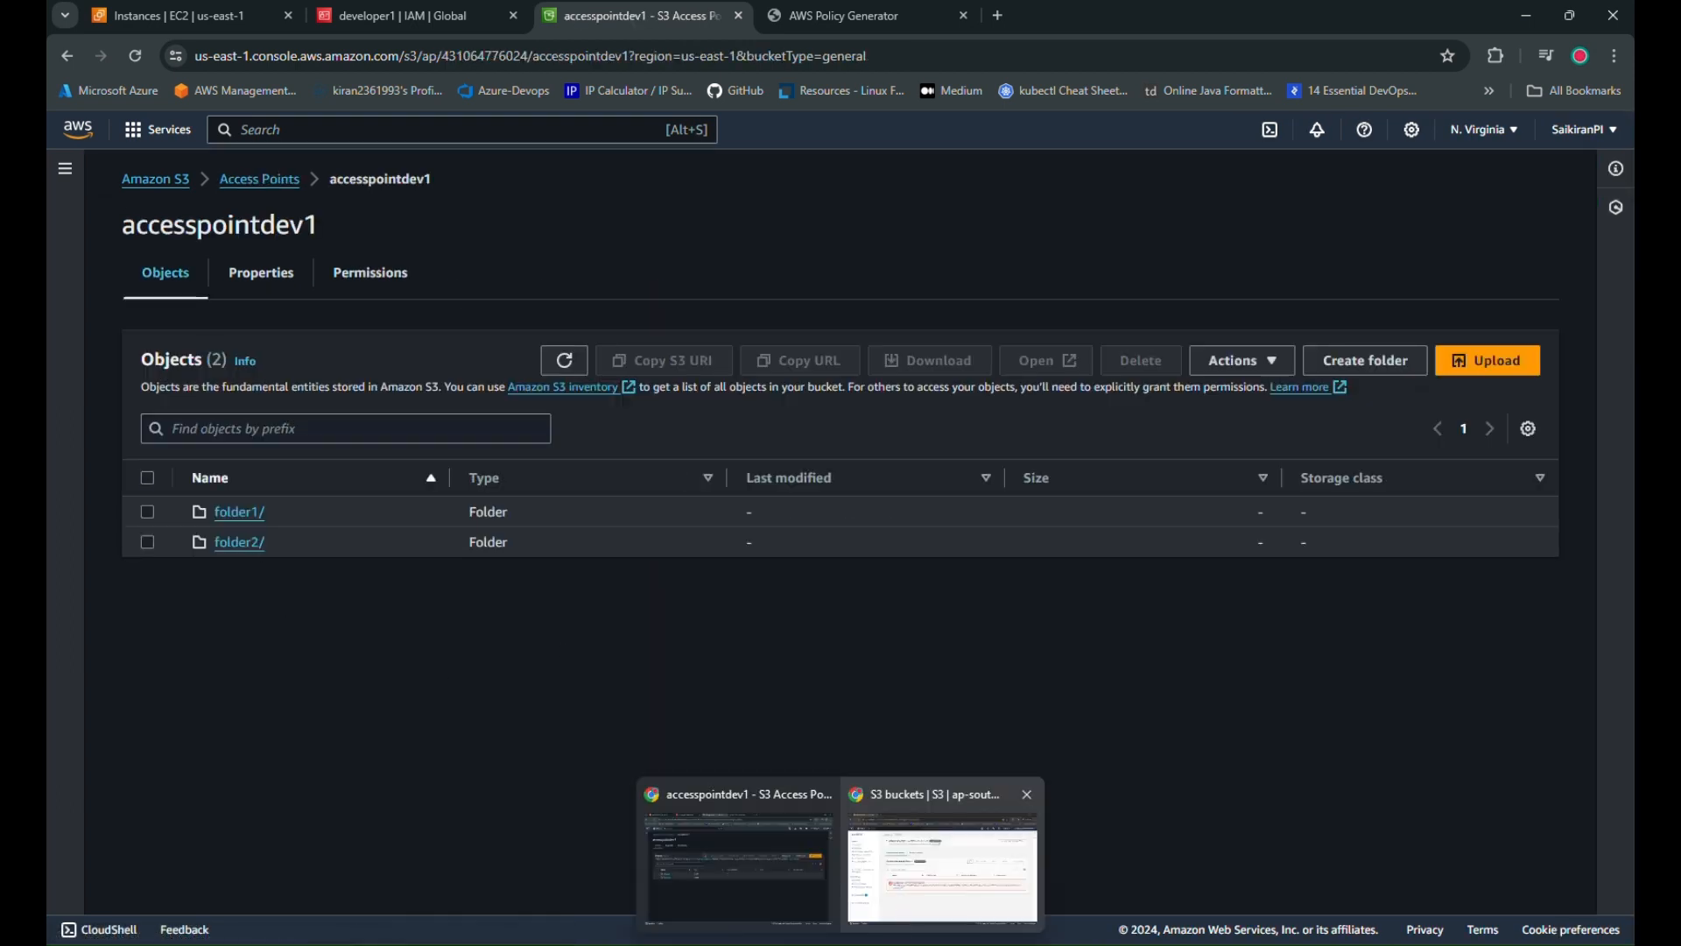
click(907, 901)
click(226, 175)
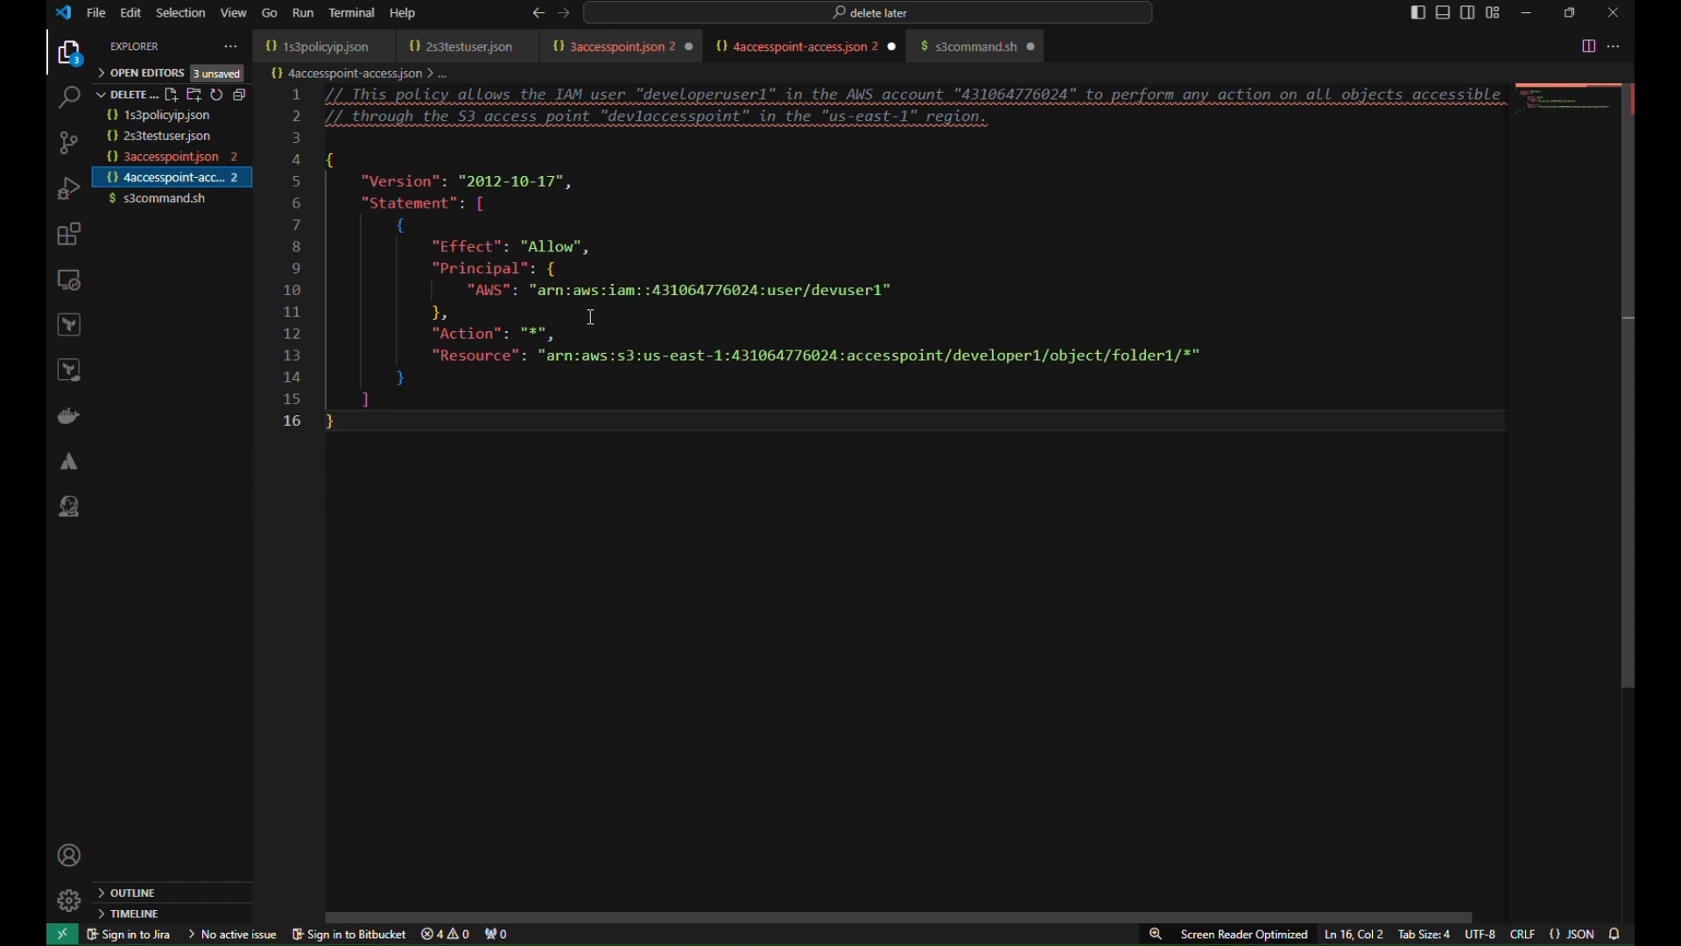
Replace the principal ARN on line 10 with developer1's copied IAM user ARN
drag(540, 293, 888, 293)
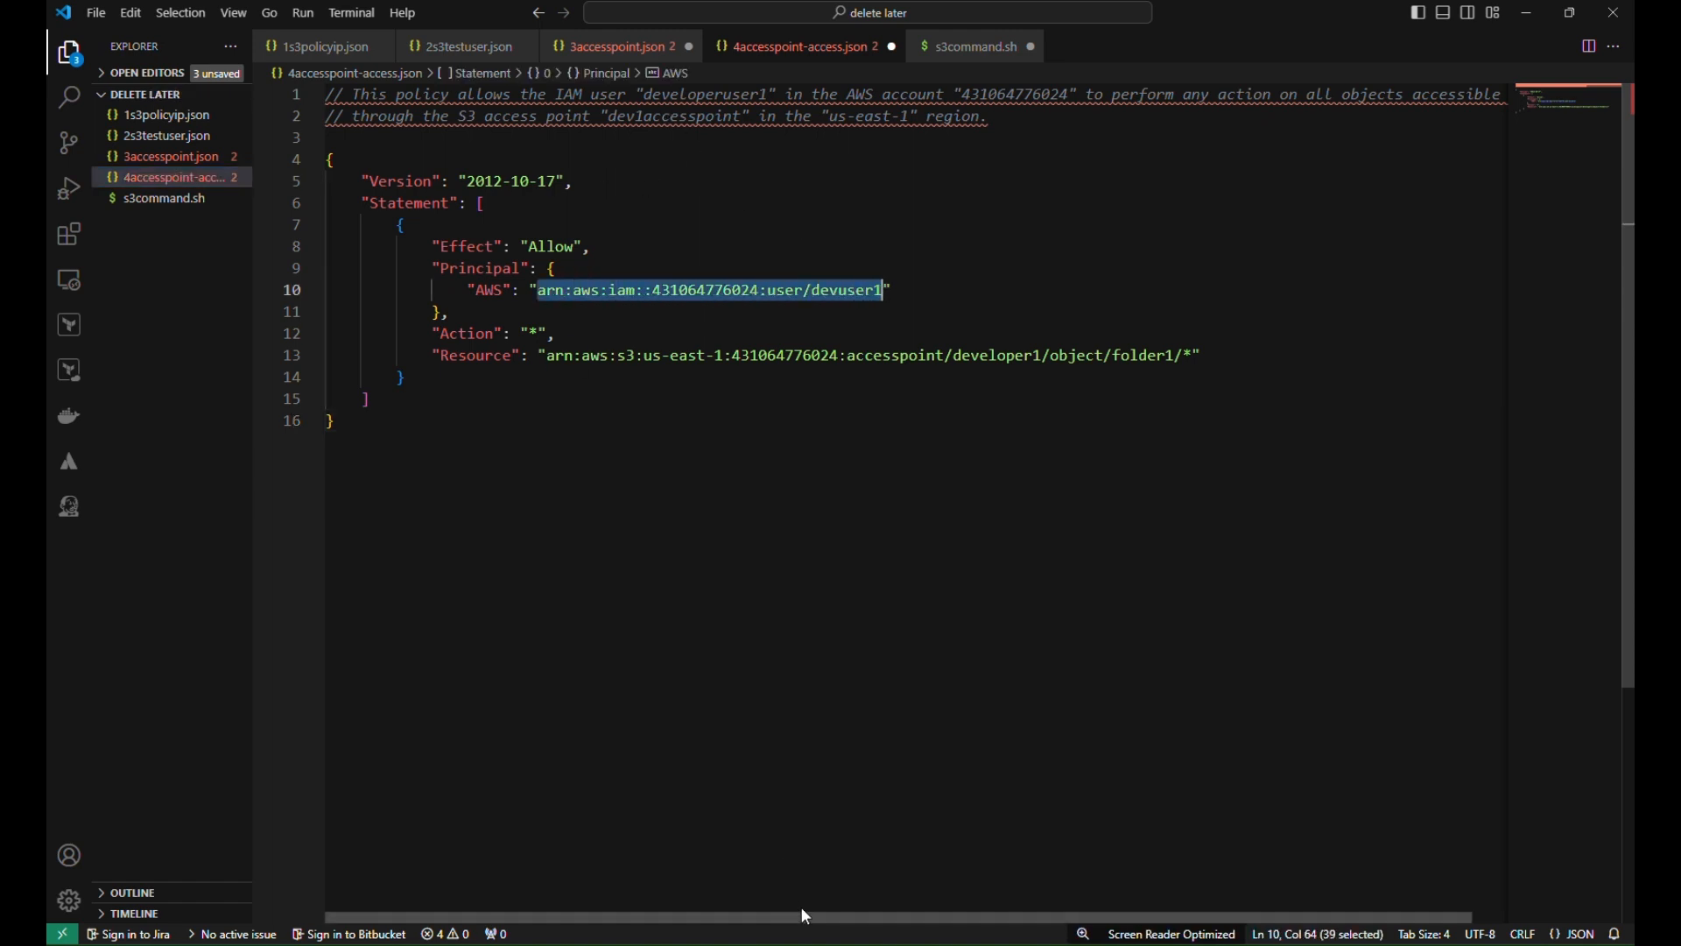
click(734, 851)
click(403, 16)
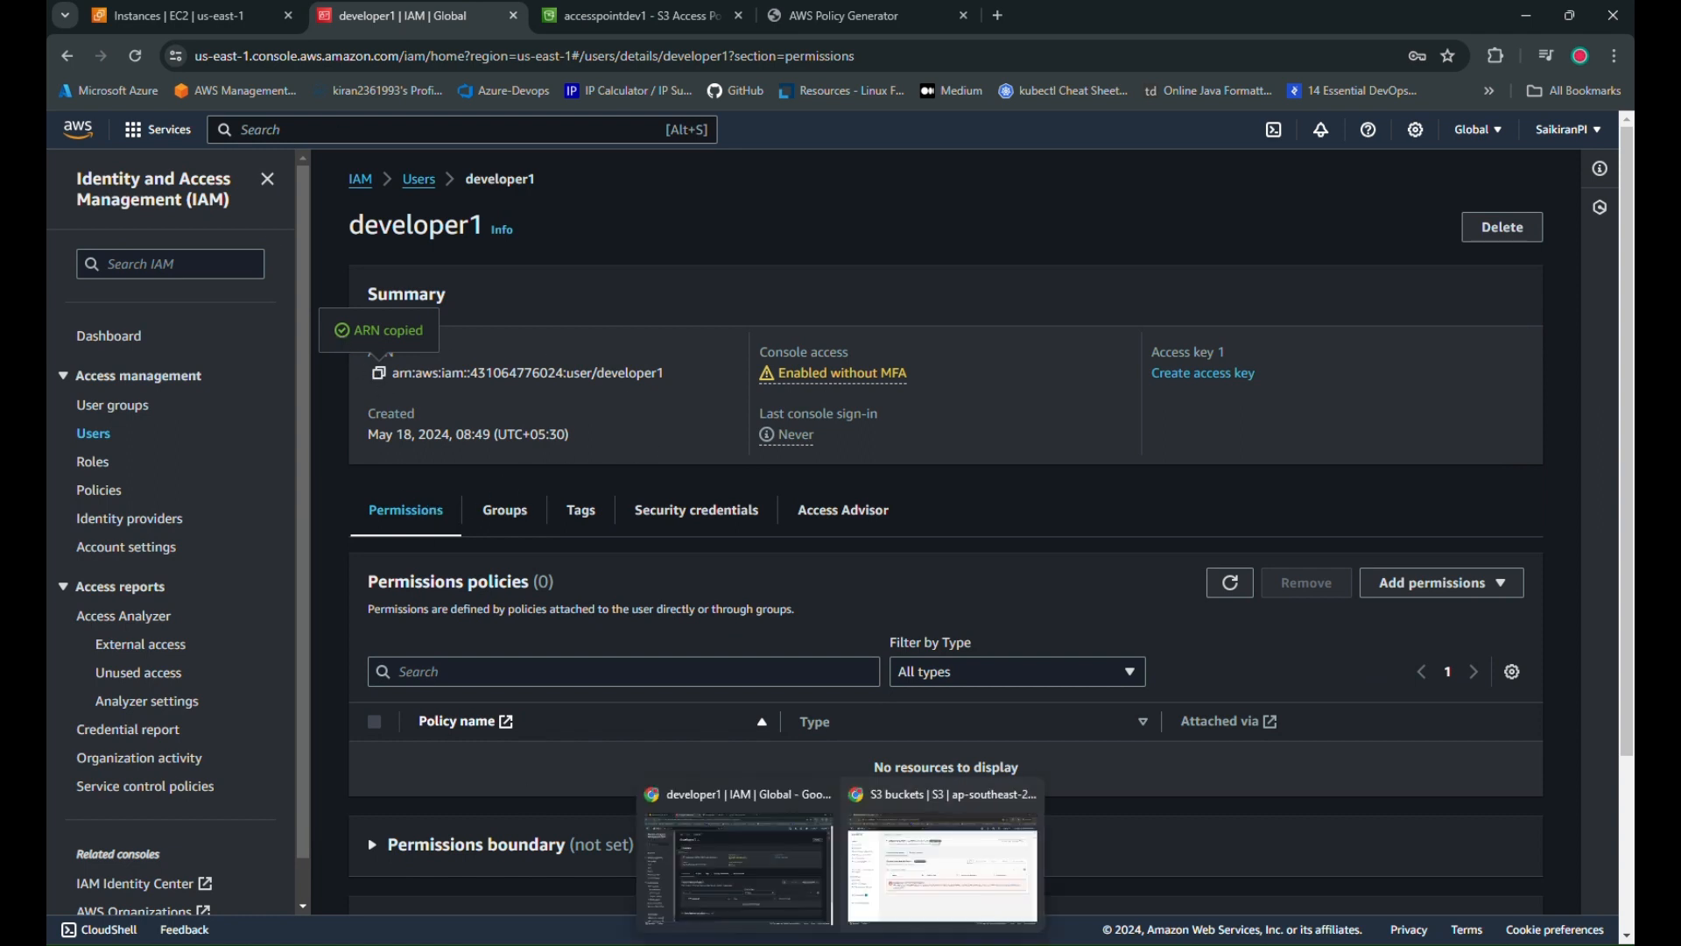
click(908, 910)
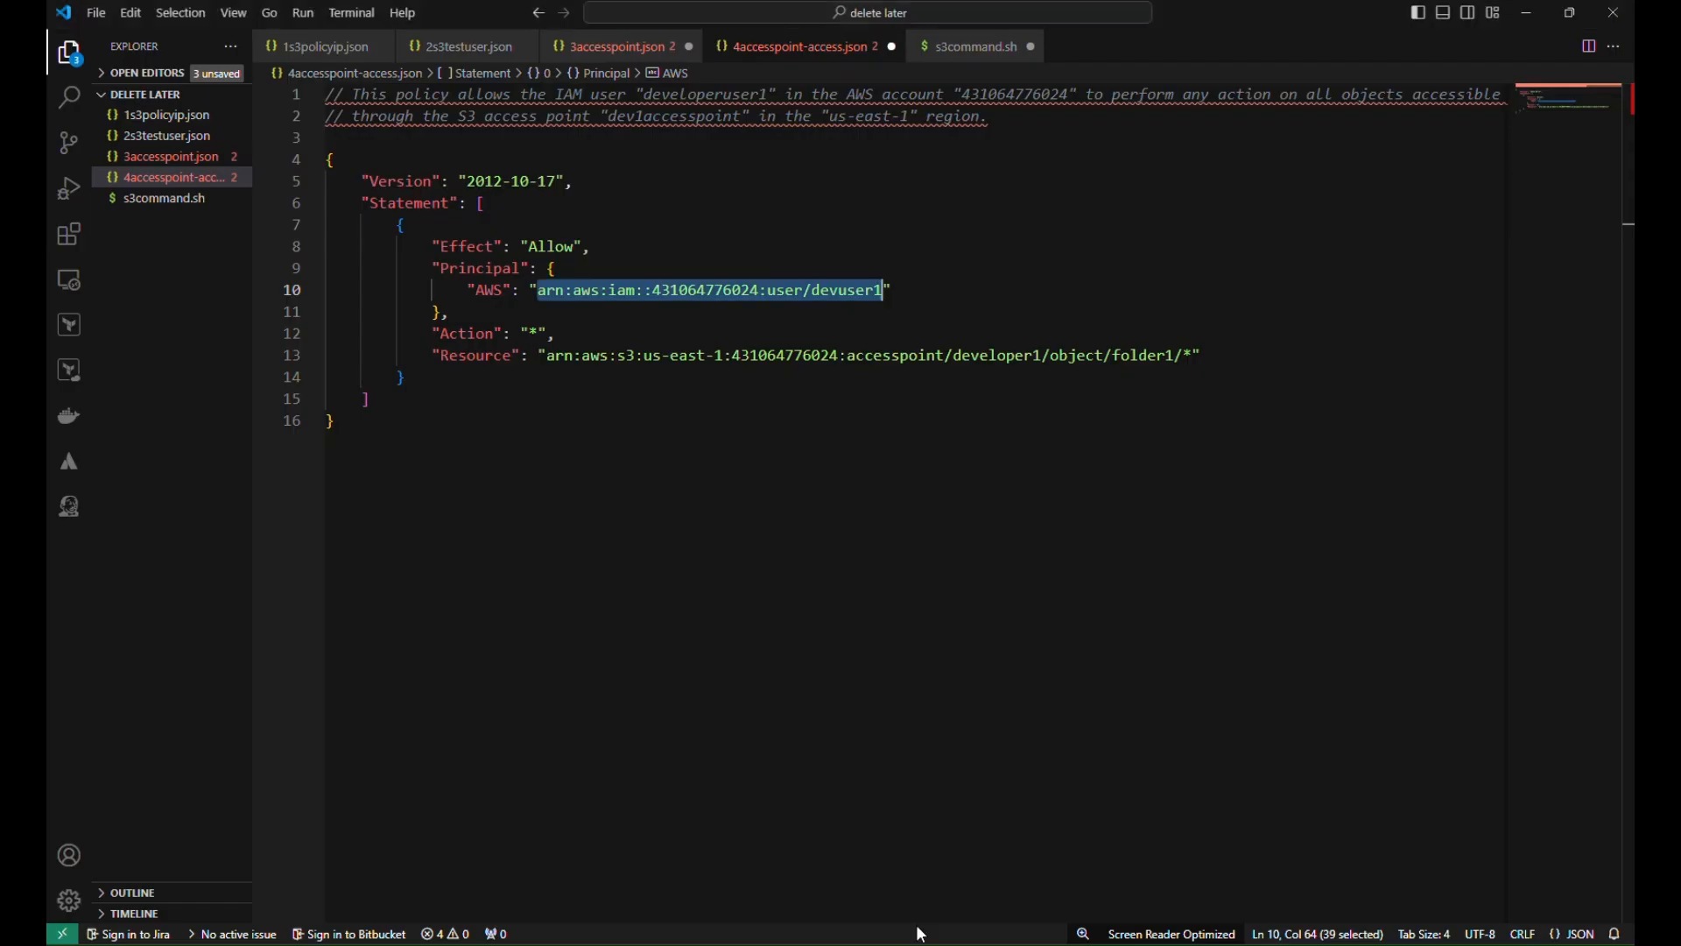
click(915, 254)
drag(886, 290, 537, 290)
key(ctrl+v)
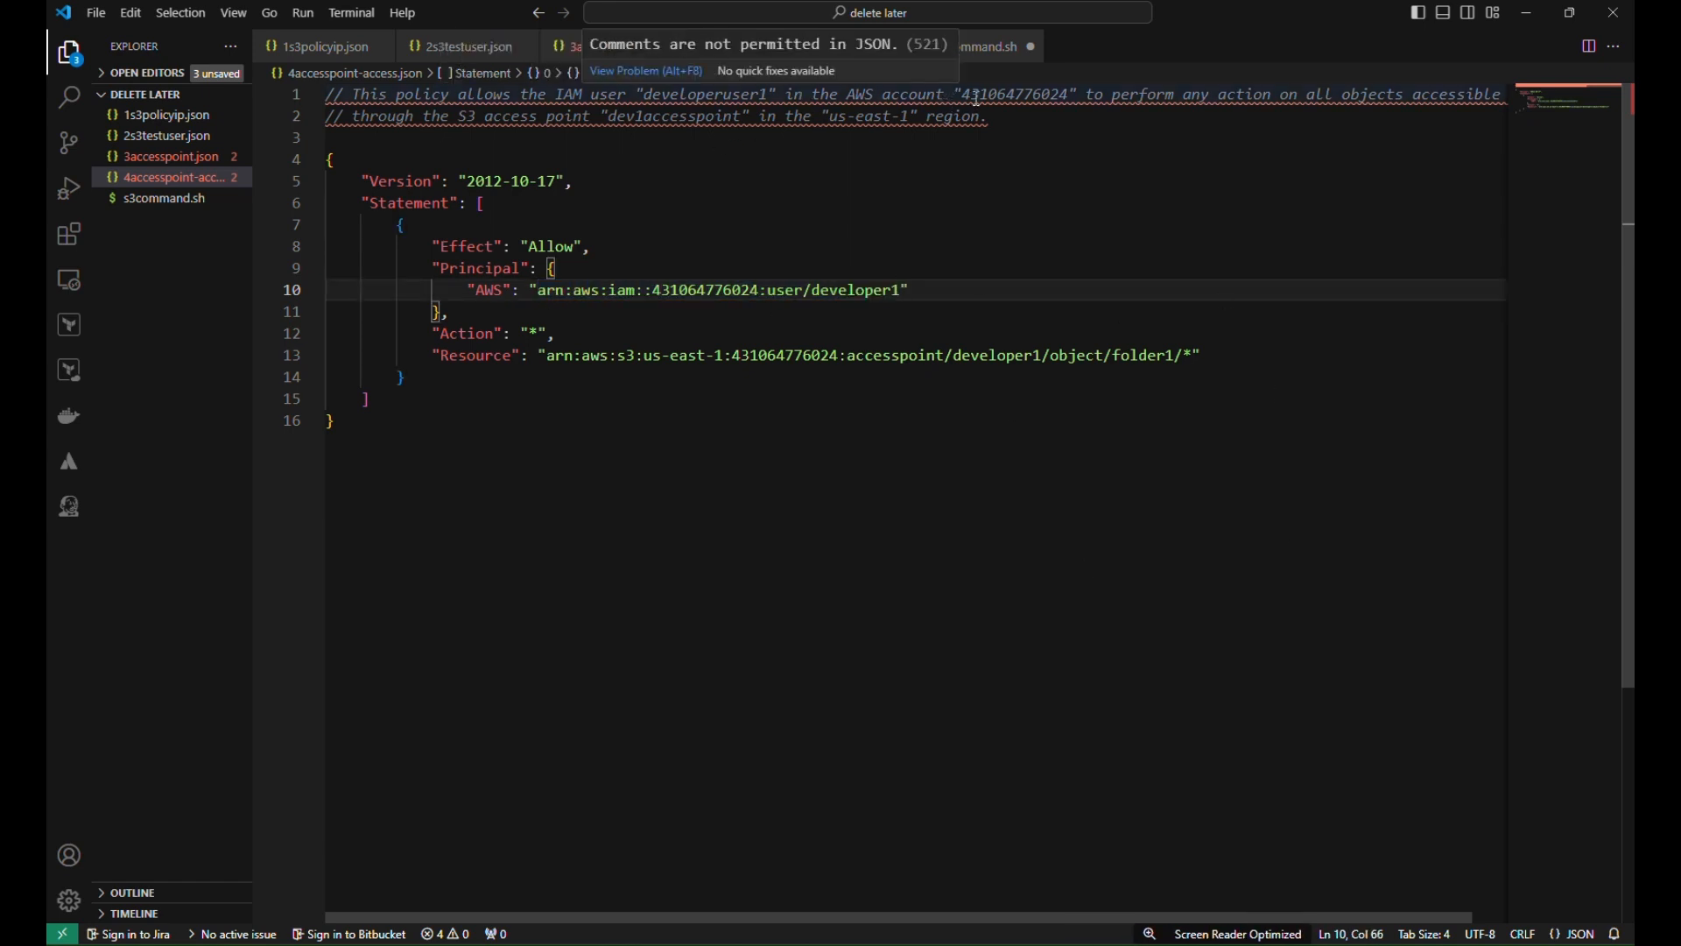
Check the resource ARN's account ID and access point, then return to the accesspointdev1 page
double_click(782, 353)
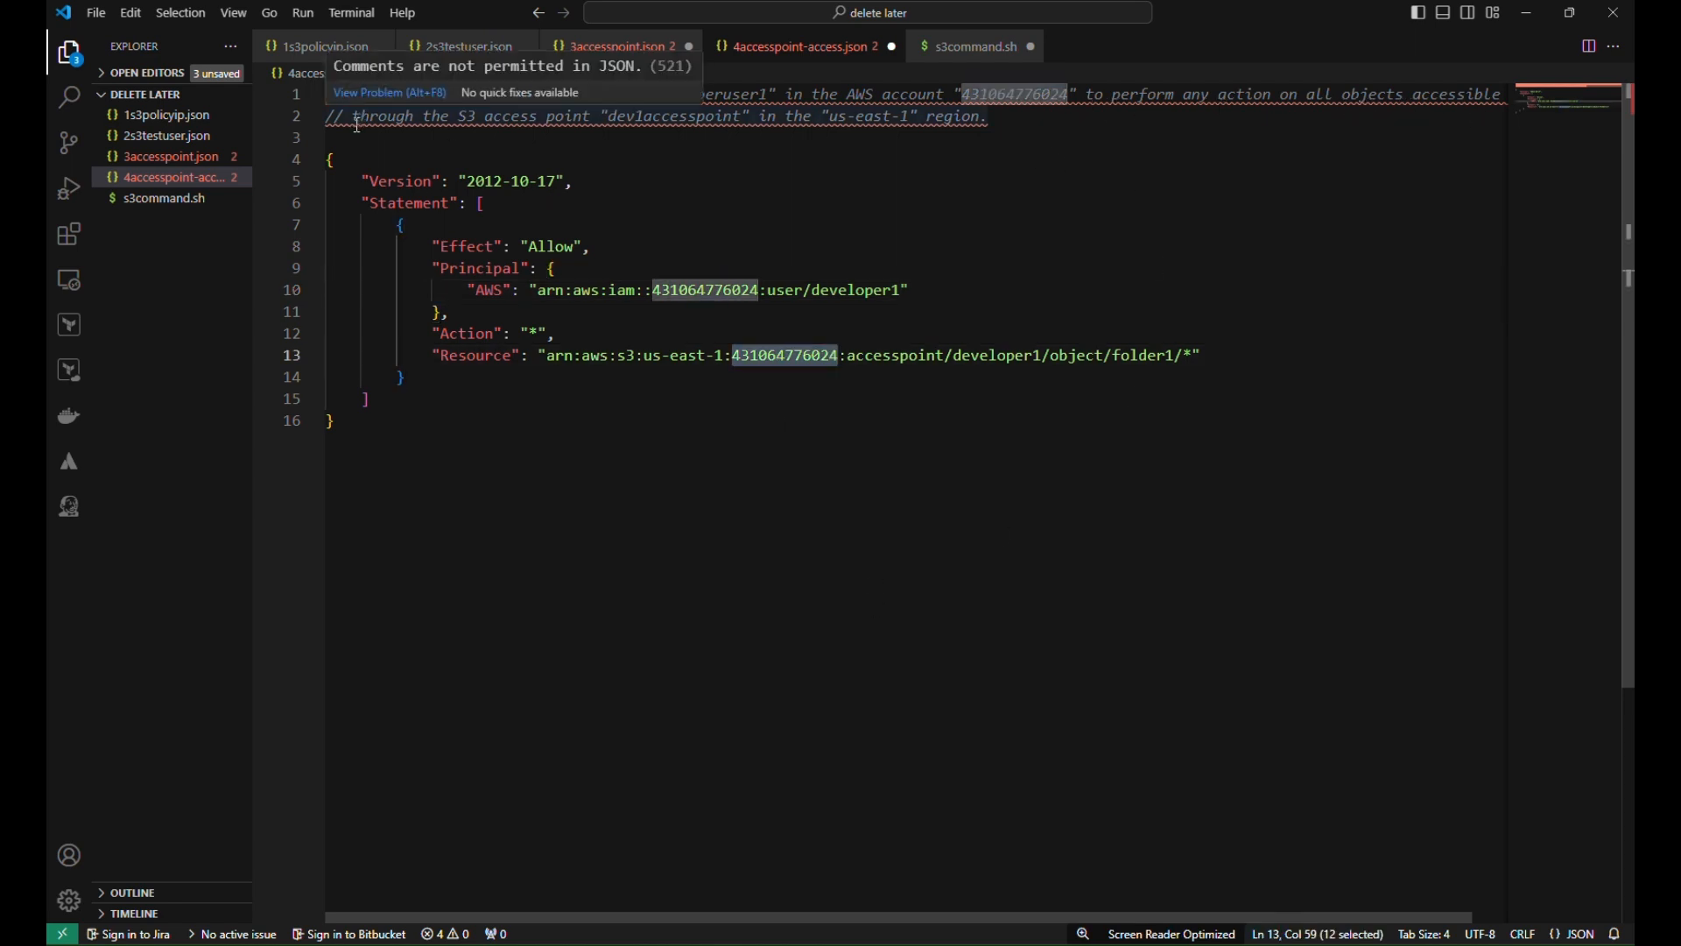
drag(462, 117, 574, 117)
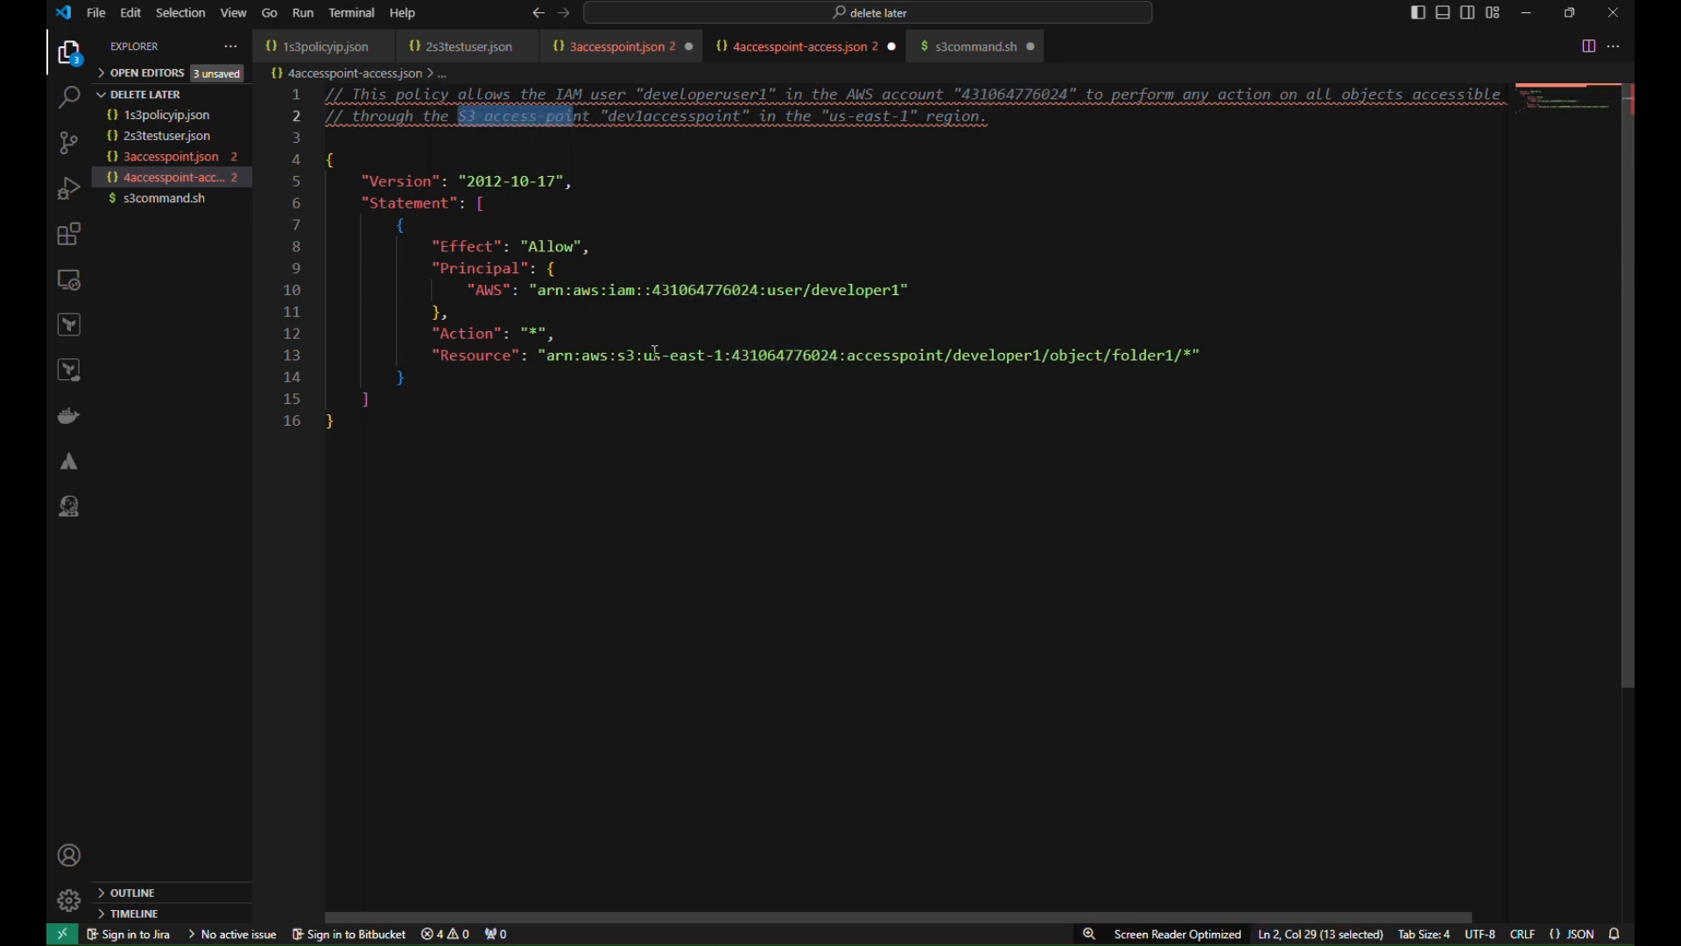
drag(548, 356, 1042, 363)
mouse_move(740, 941)
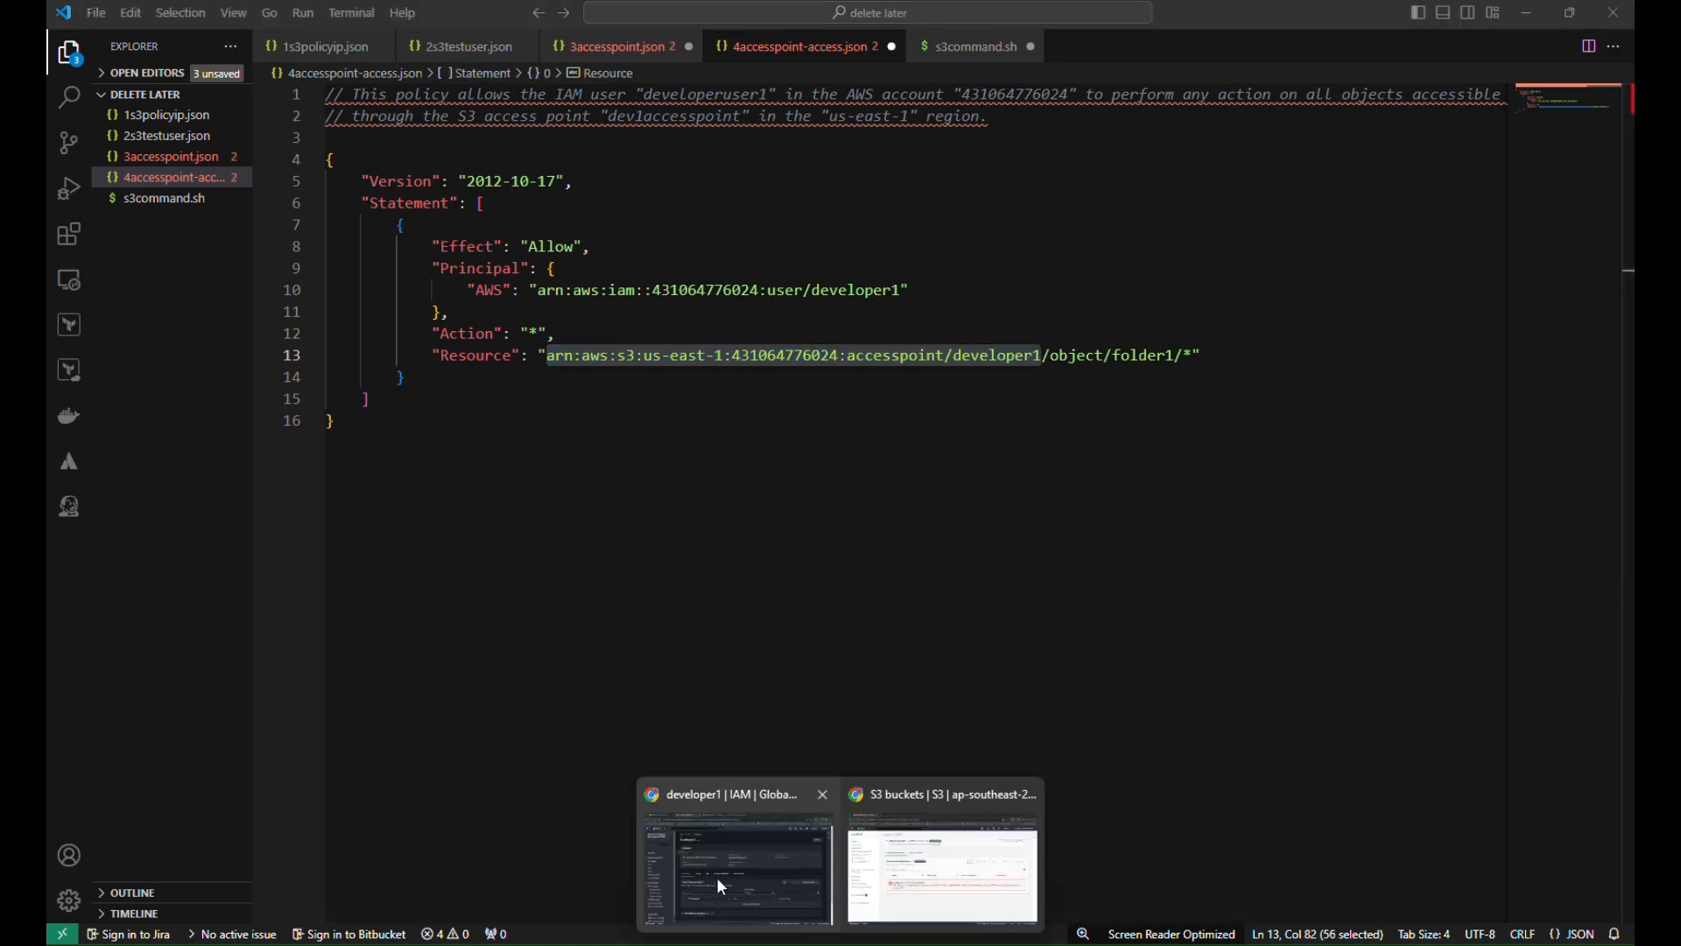
click(739, 854)
click(655, 19)
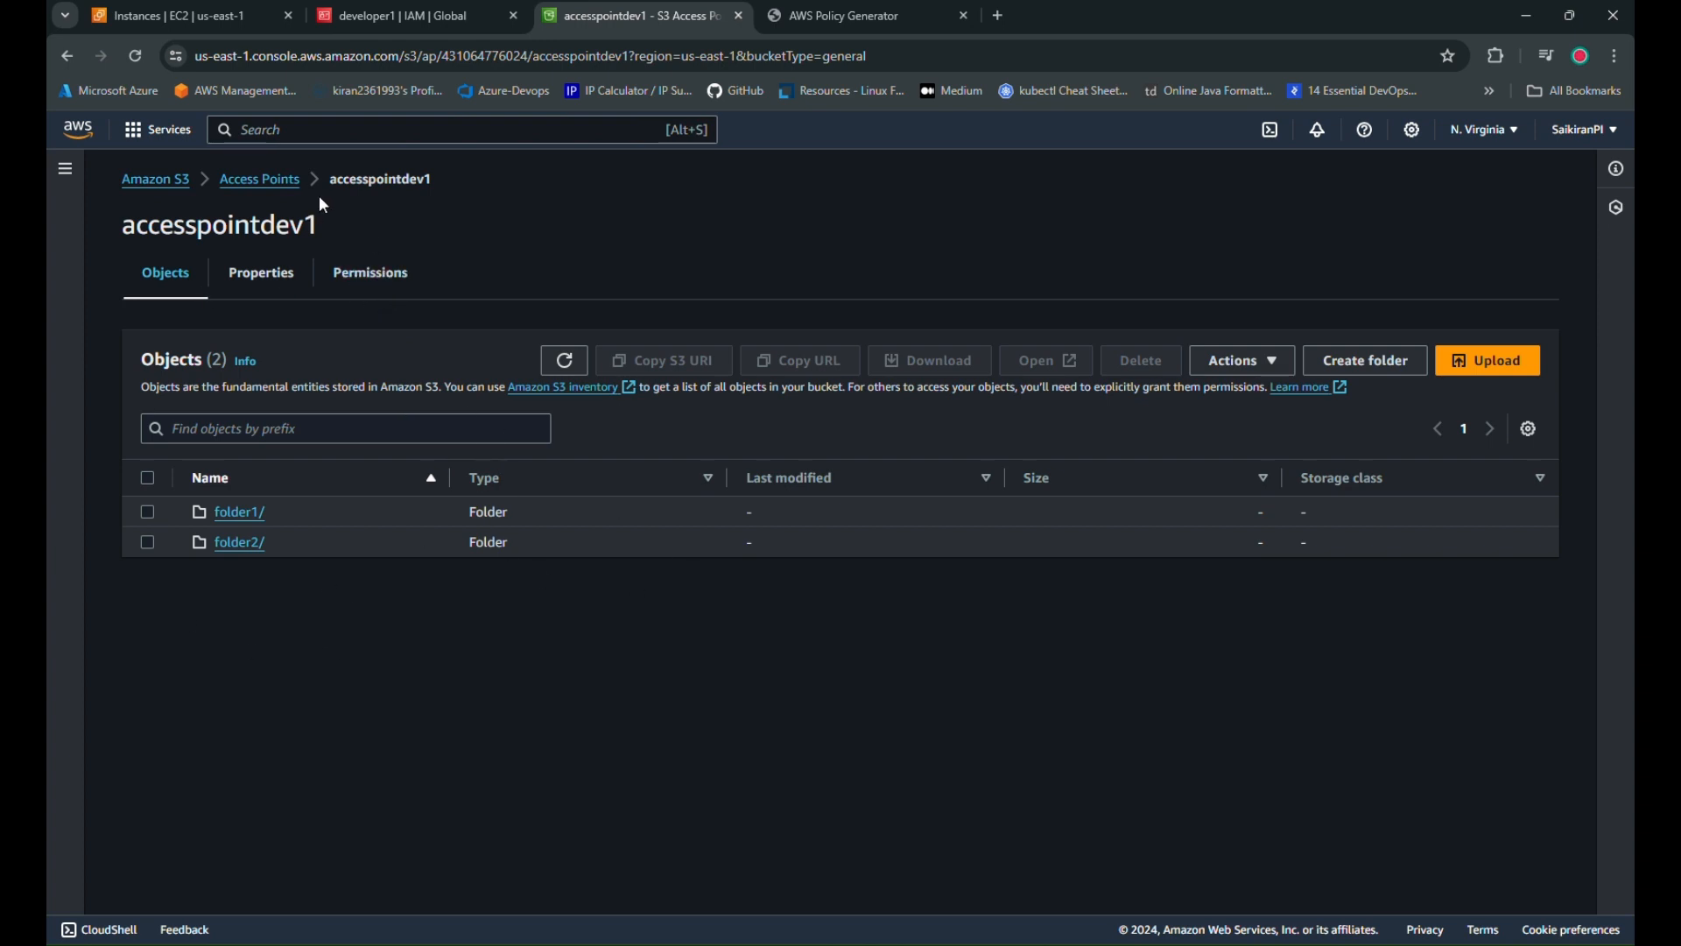
Paste the accesspointdev1 access point ARN over the old ARN on line 13
click(273, 178)
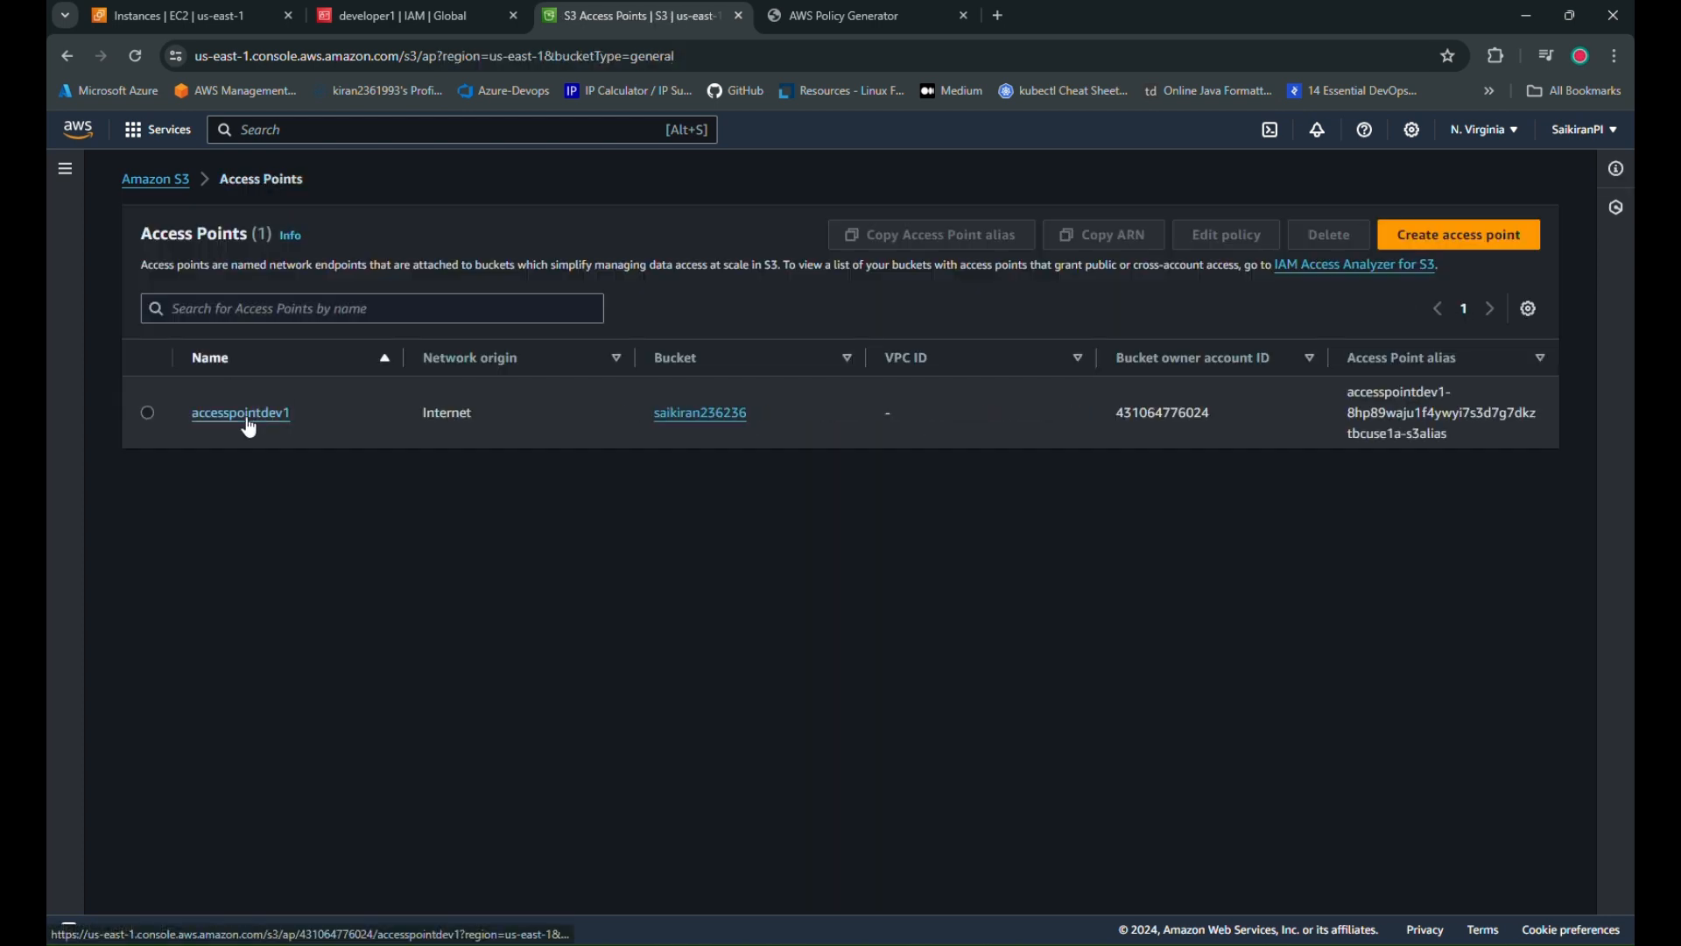
click(246, 417)
click(263, 279)
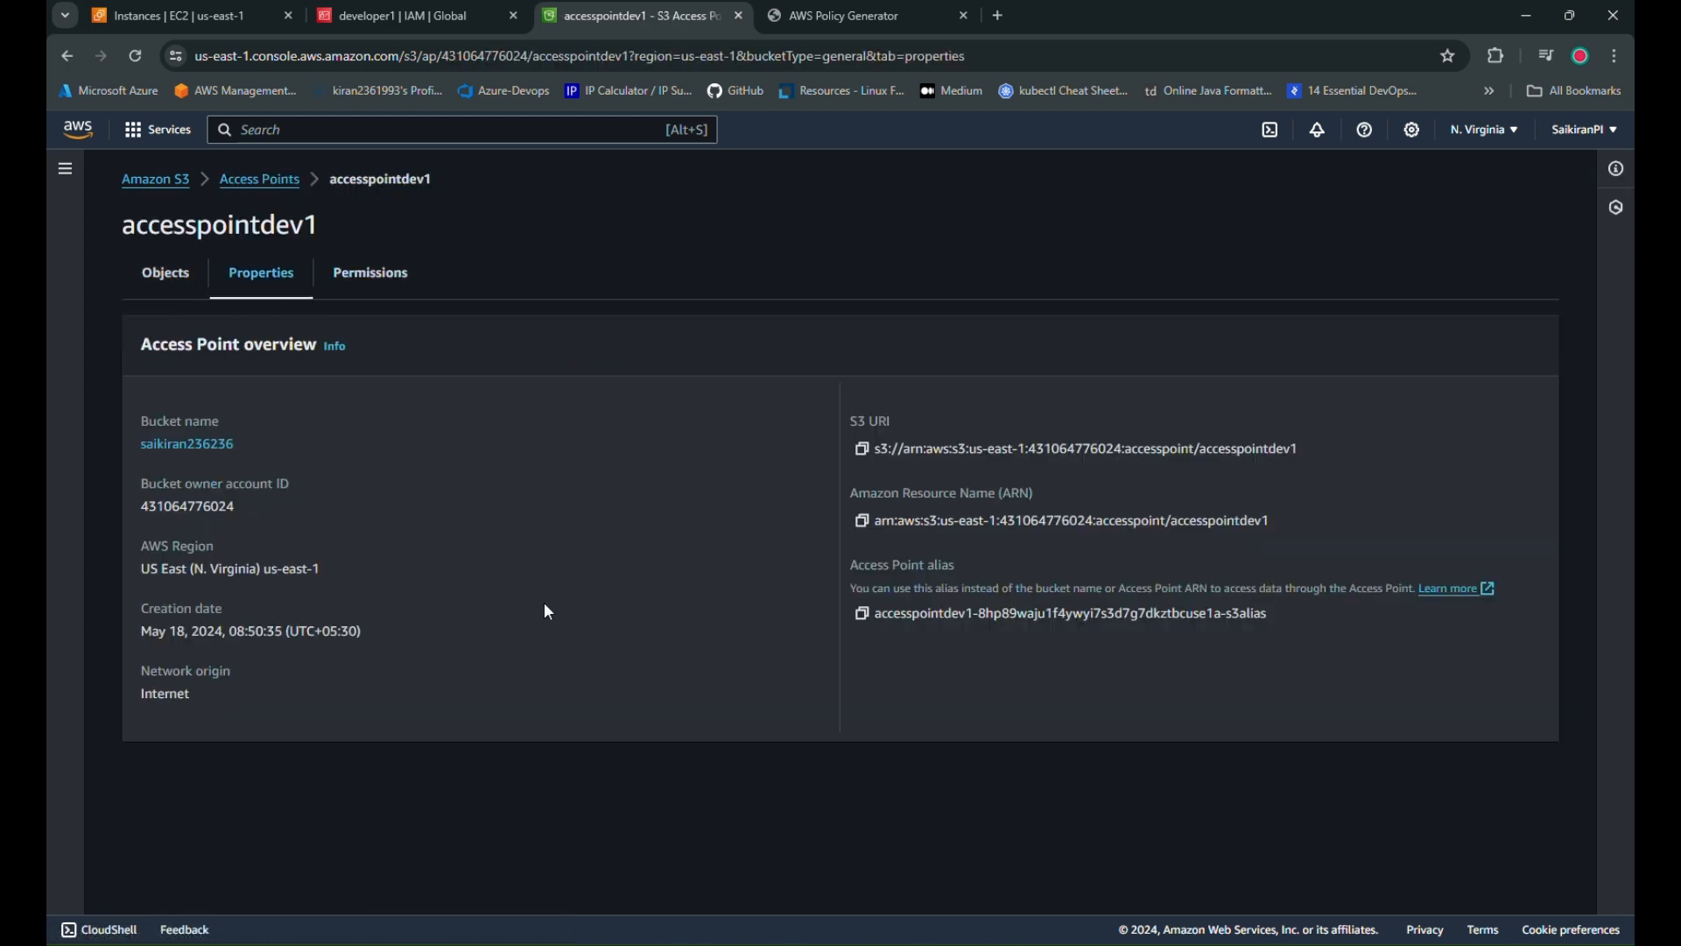
click(862, 524)
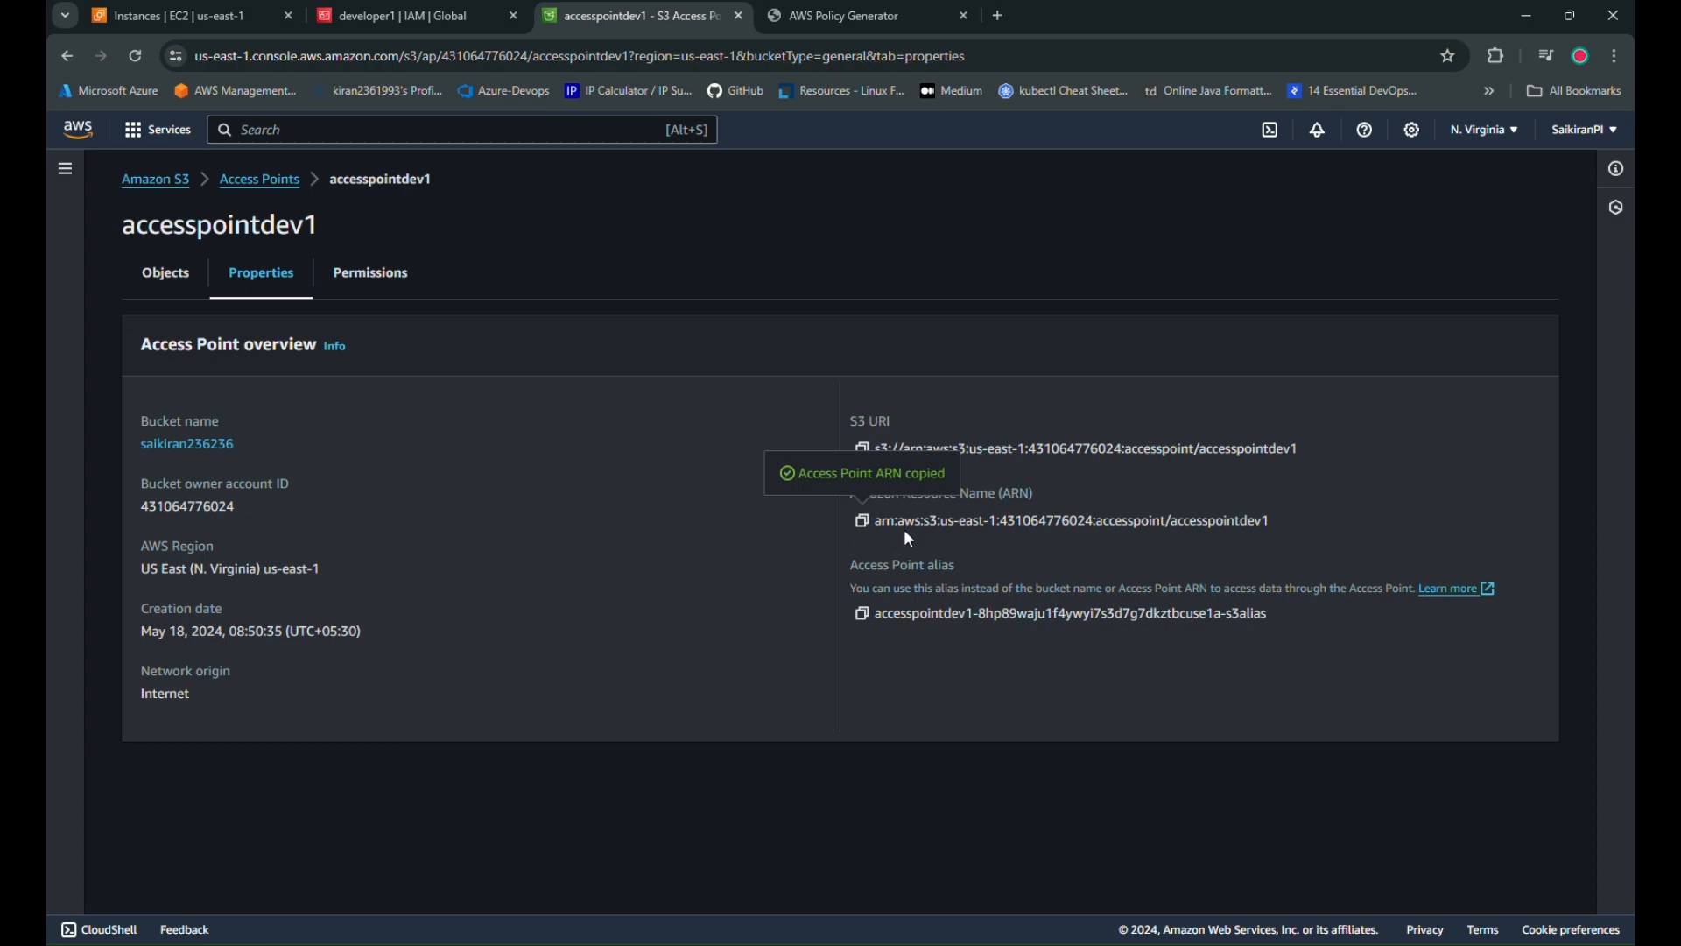
click(882, 942)
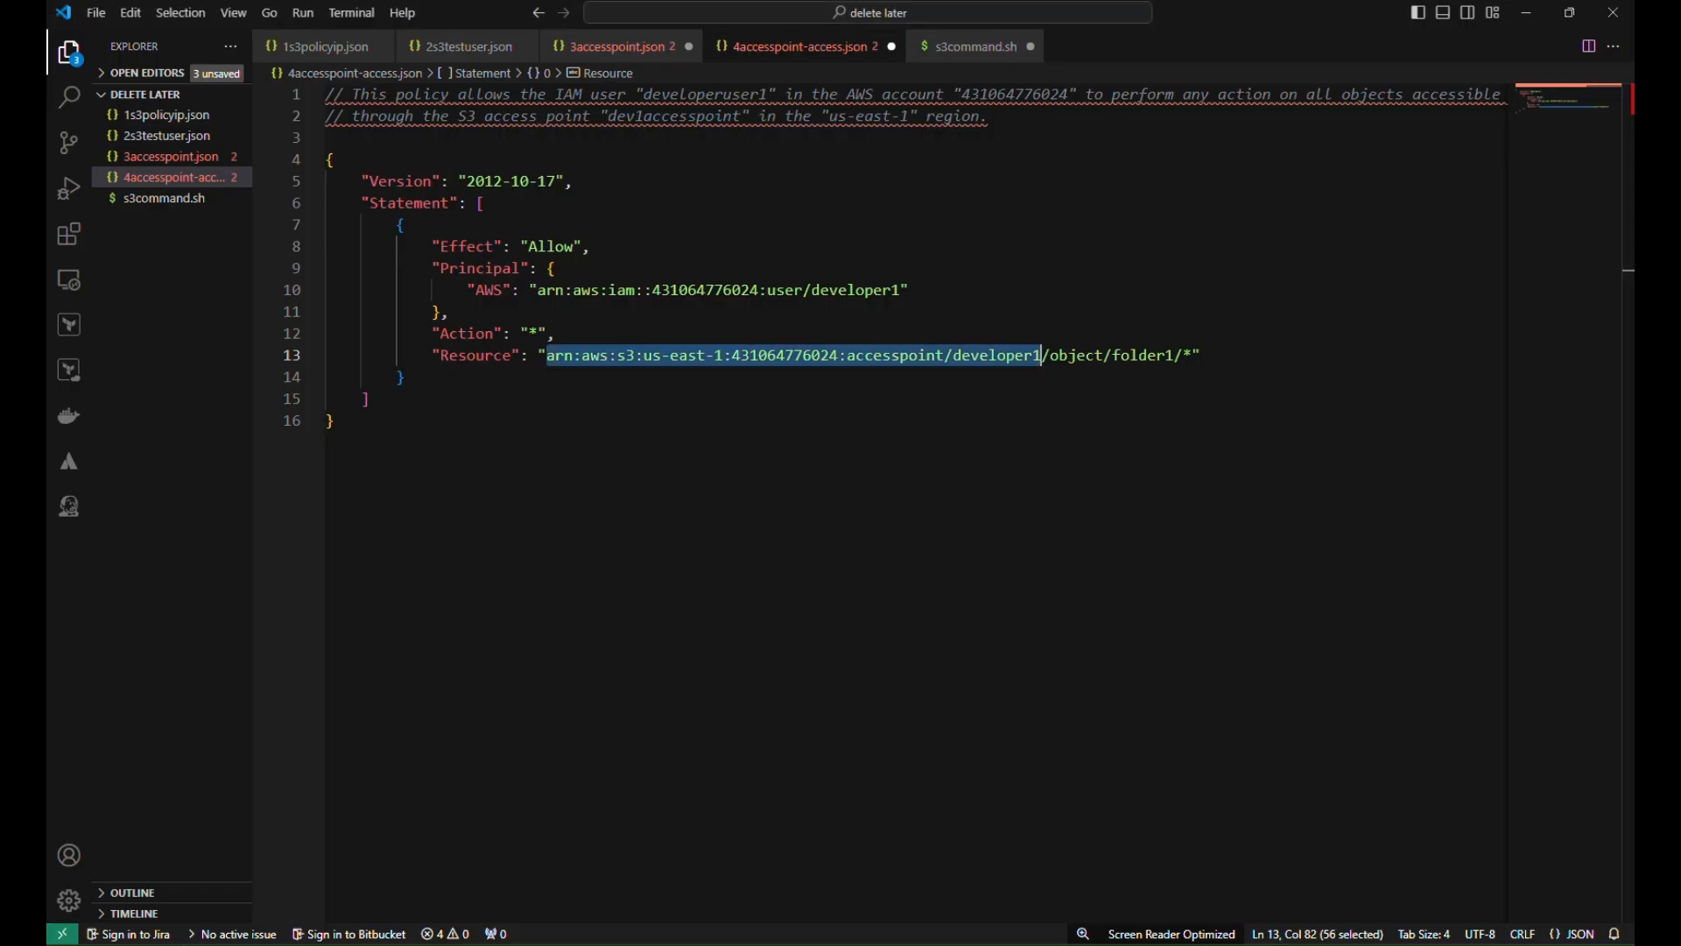
click(1023, 497)
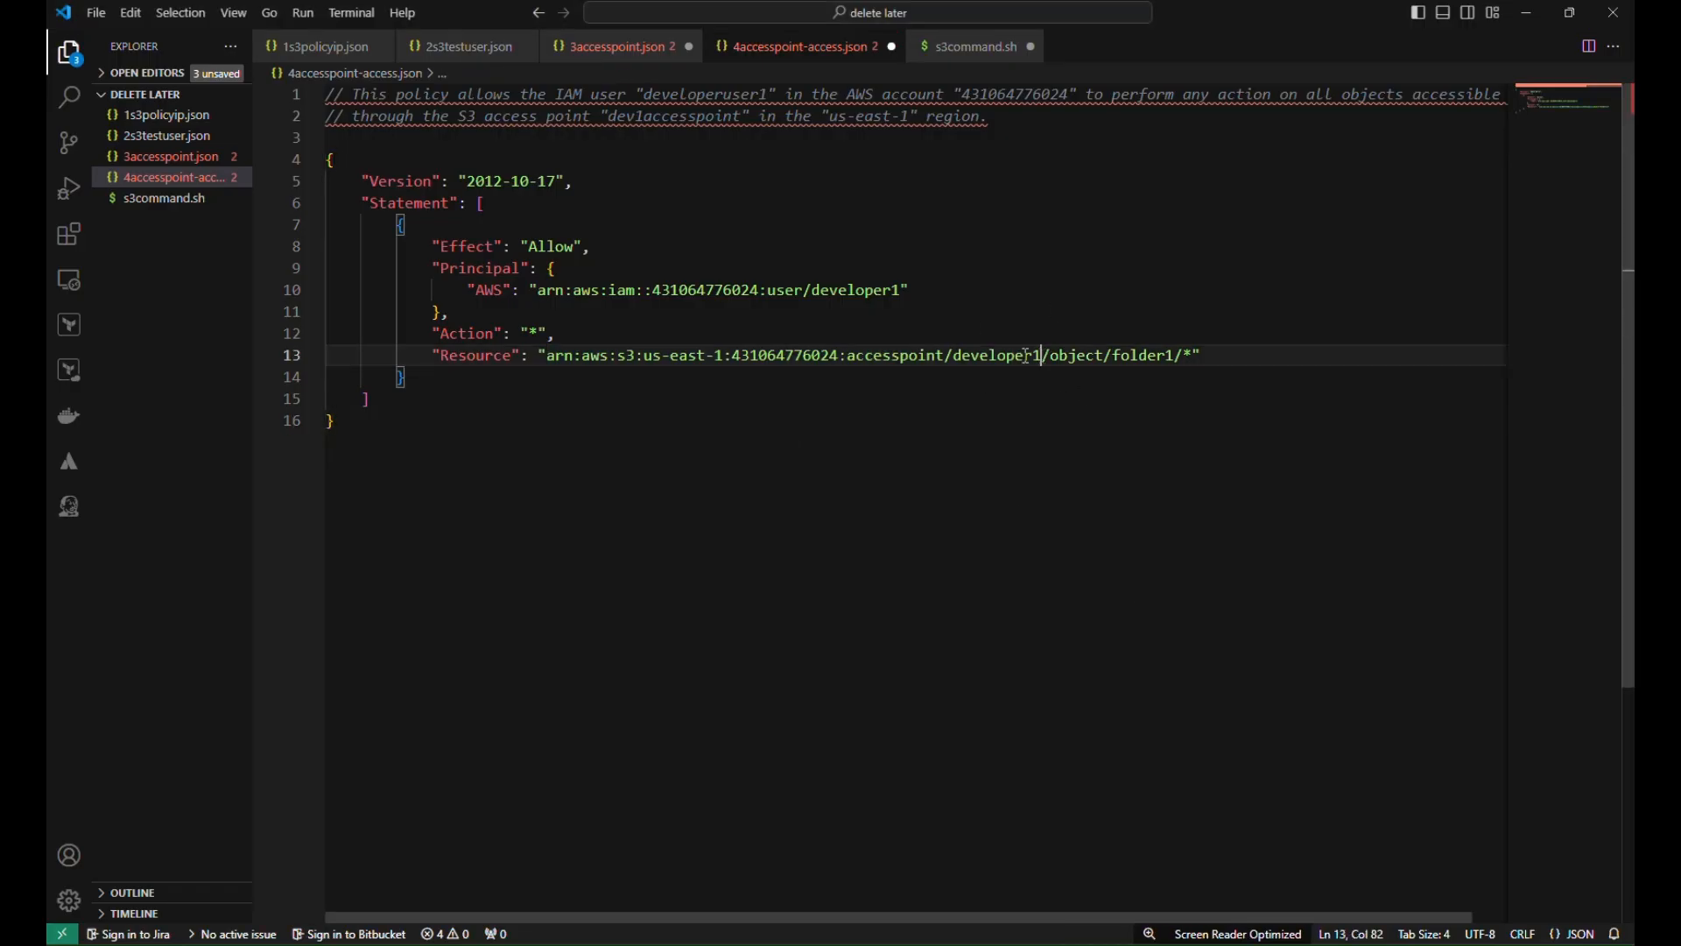
drag(1040, 355, 557, 364)
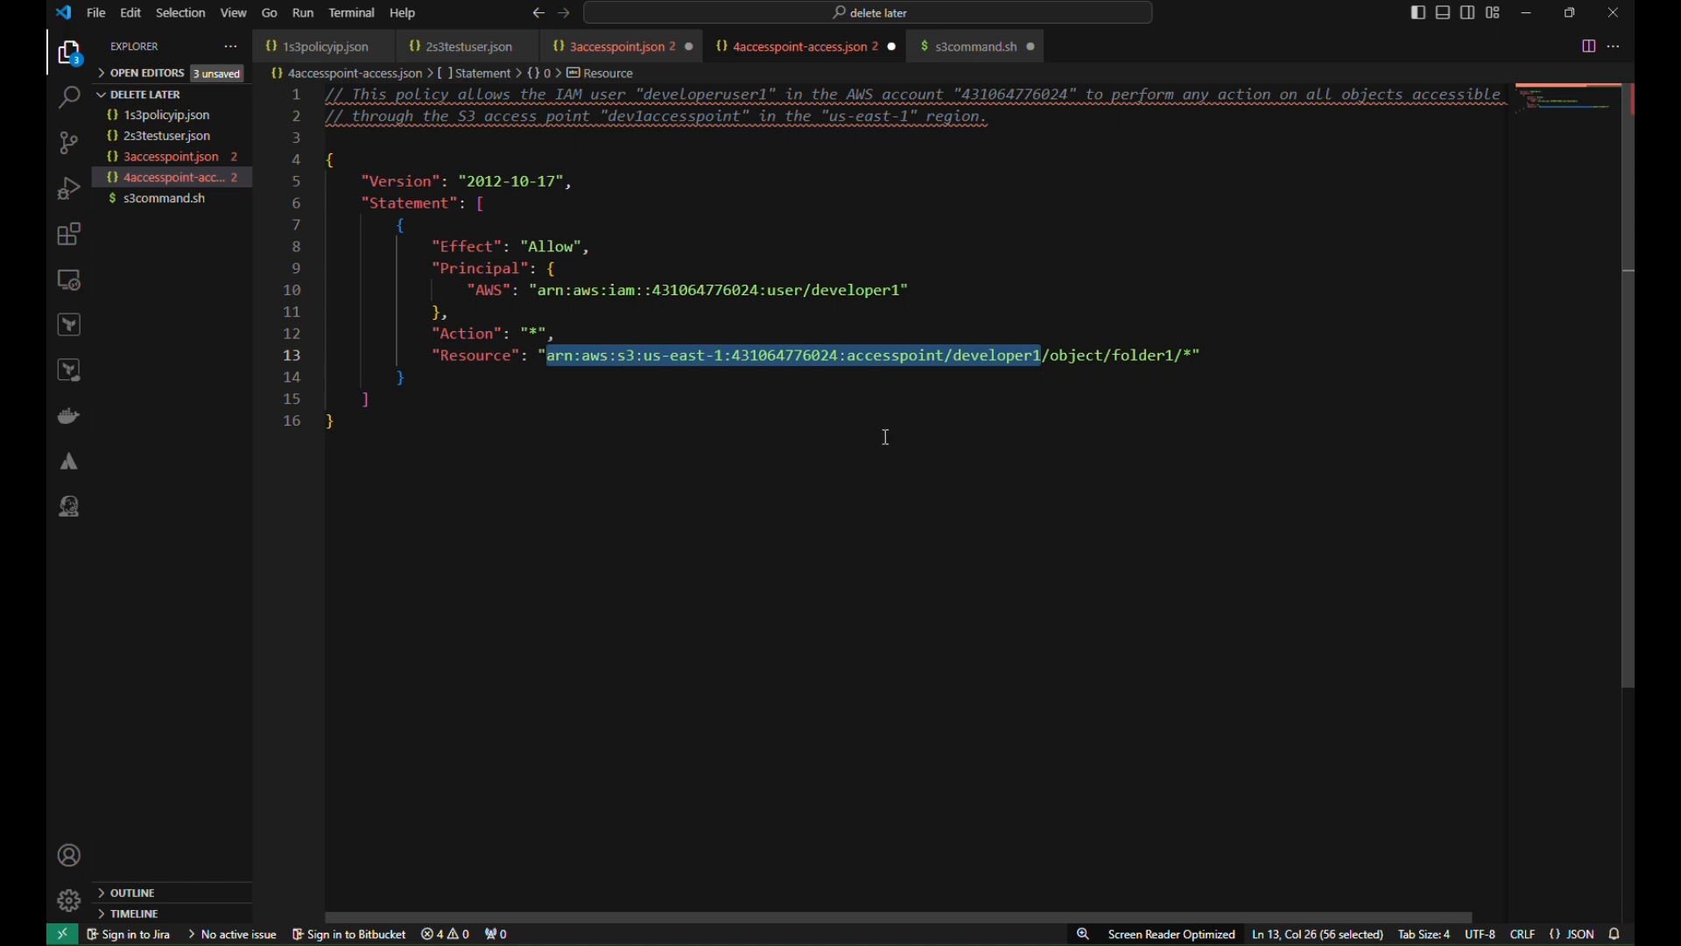
key(ctrl+v)
Check the object/folder1 part of the resource path, then reopen accesspointdev1 in the console
double_click(1123, 357)
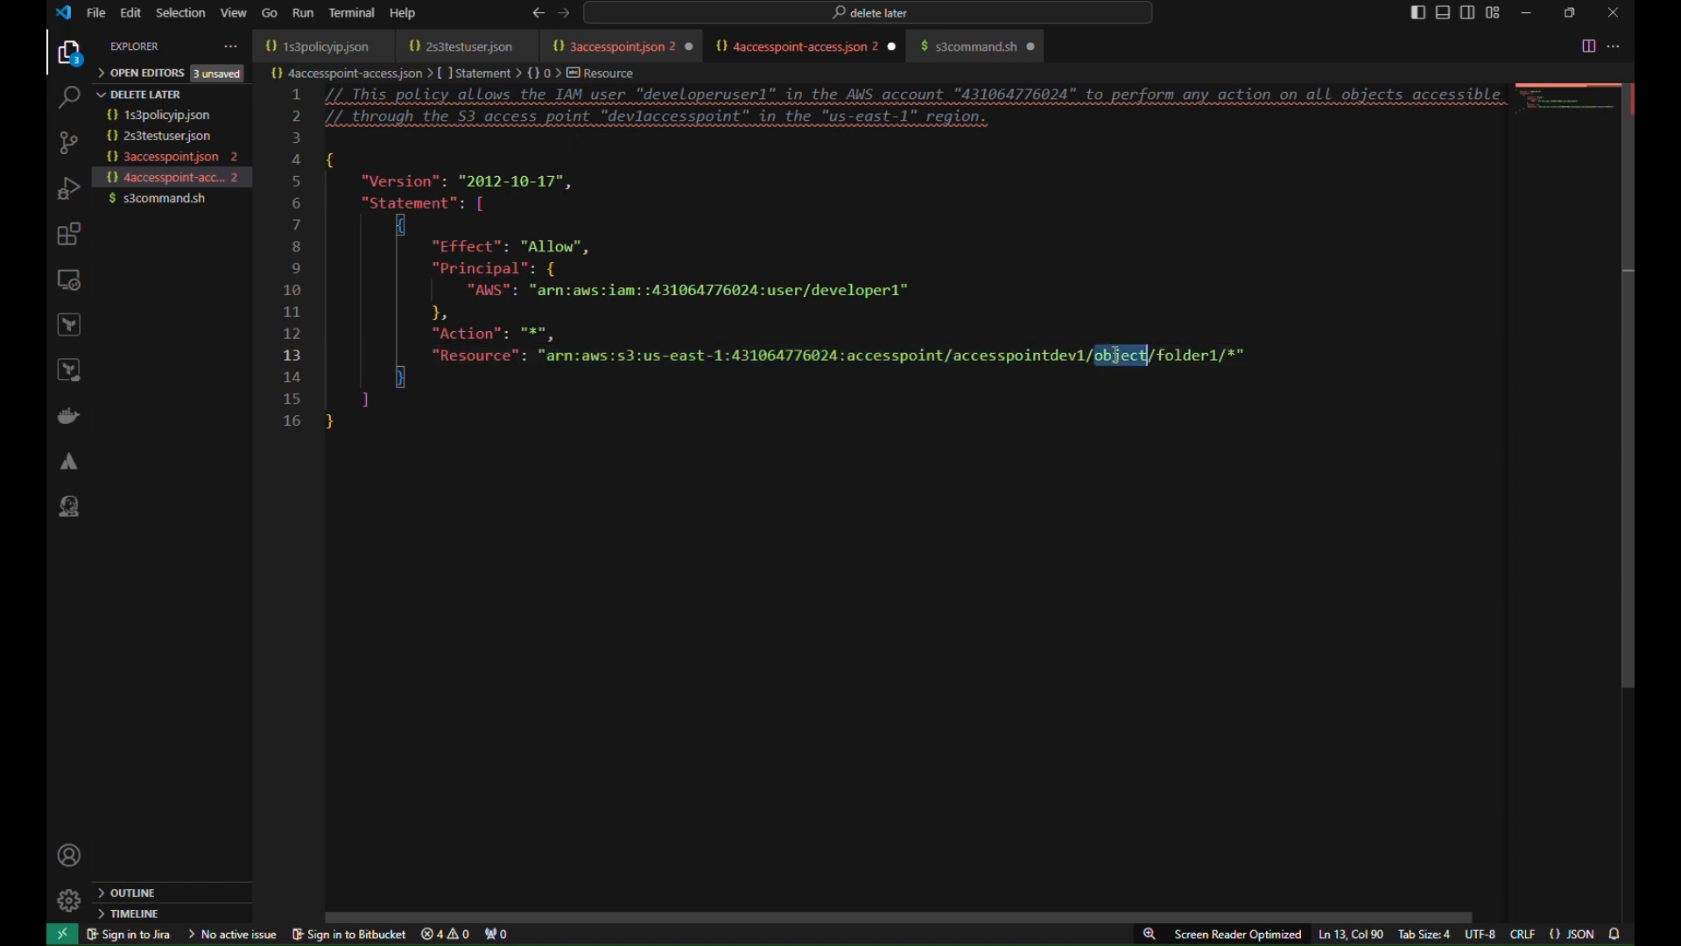
double_click(1187, 352)
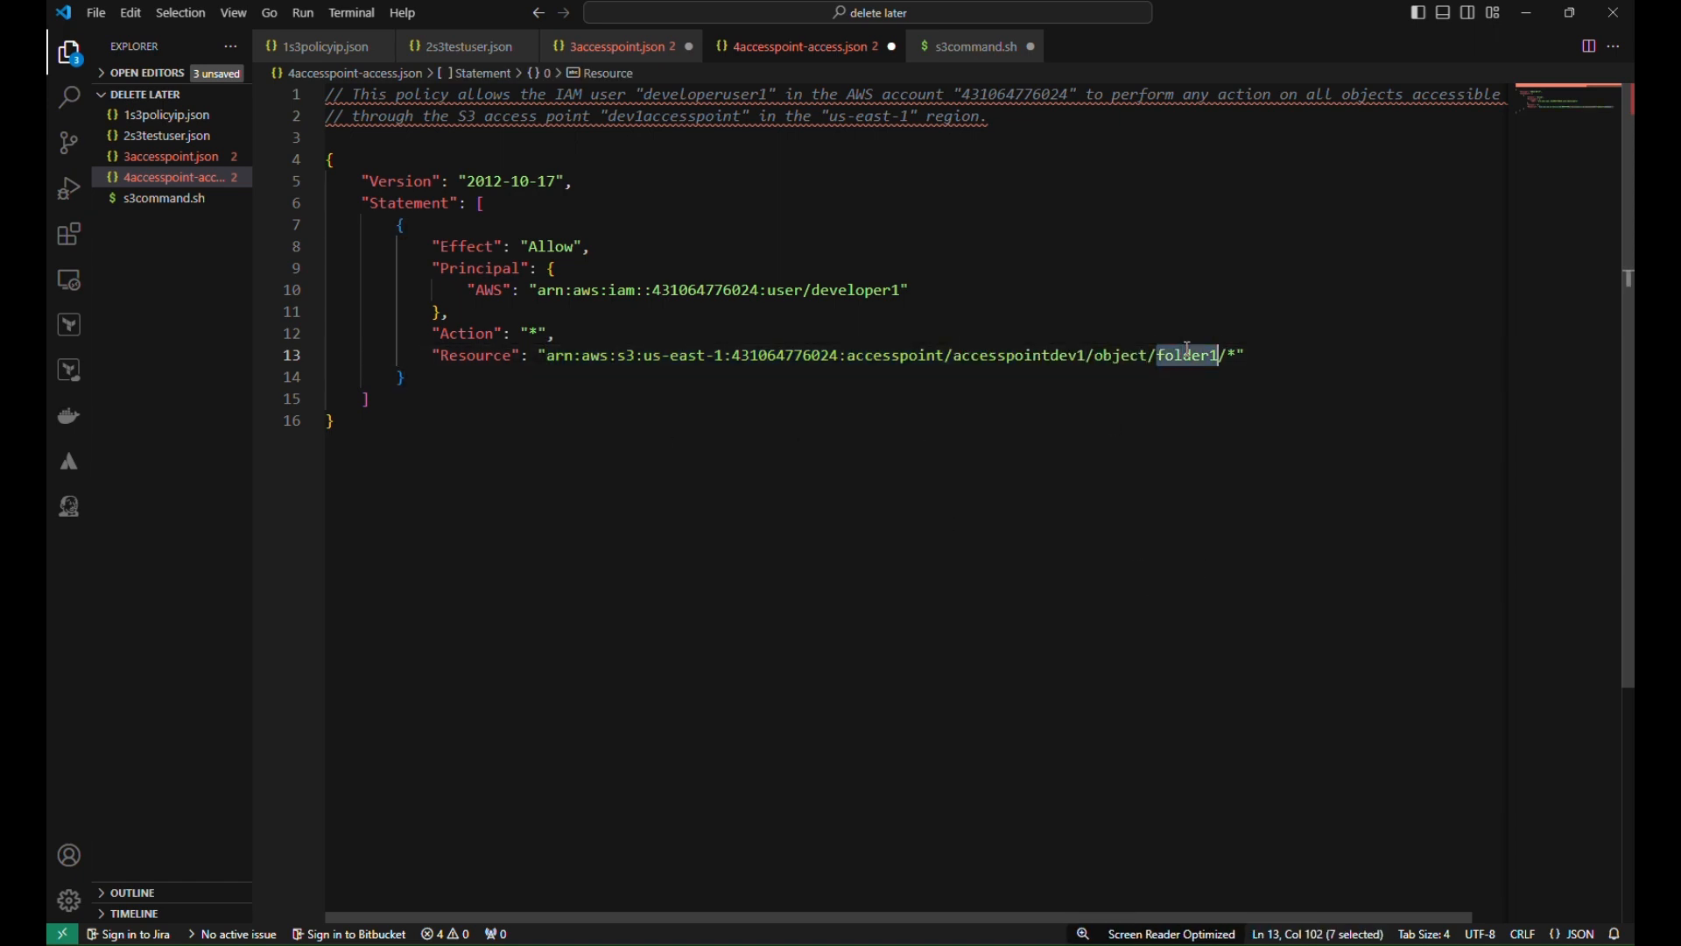
double_click(1129, 354)
mouse_move(841, 935)
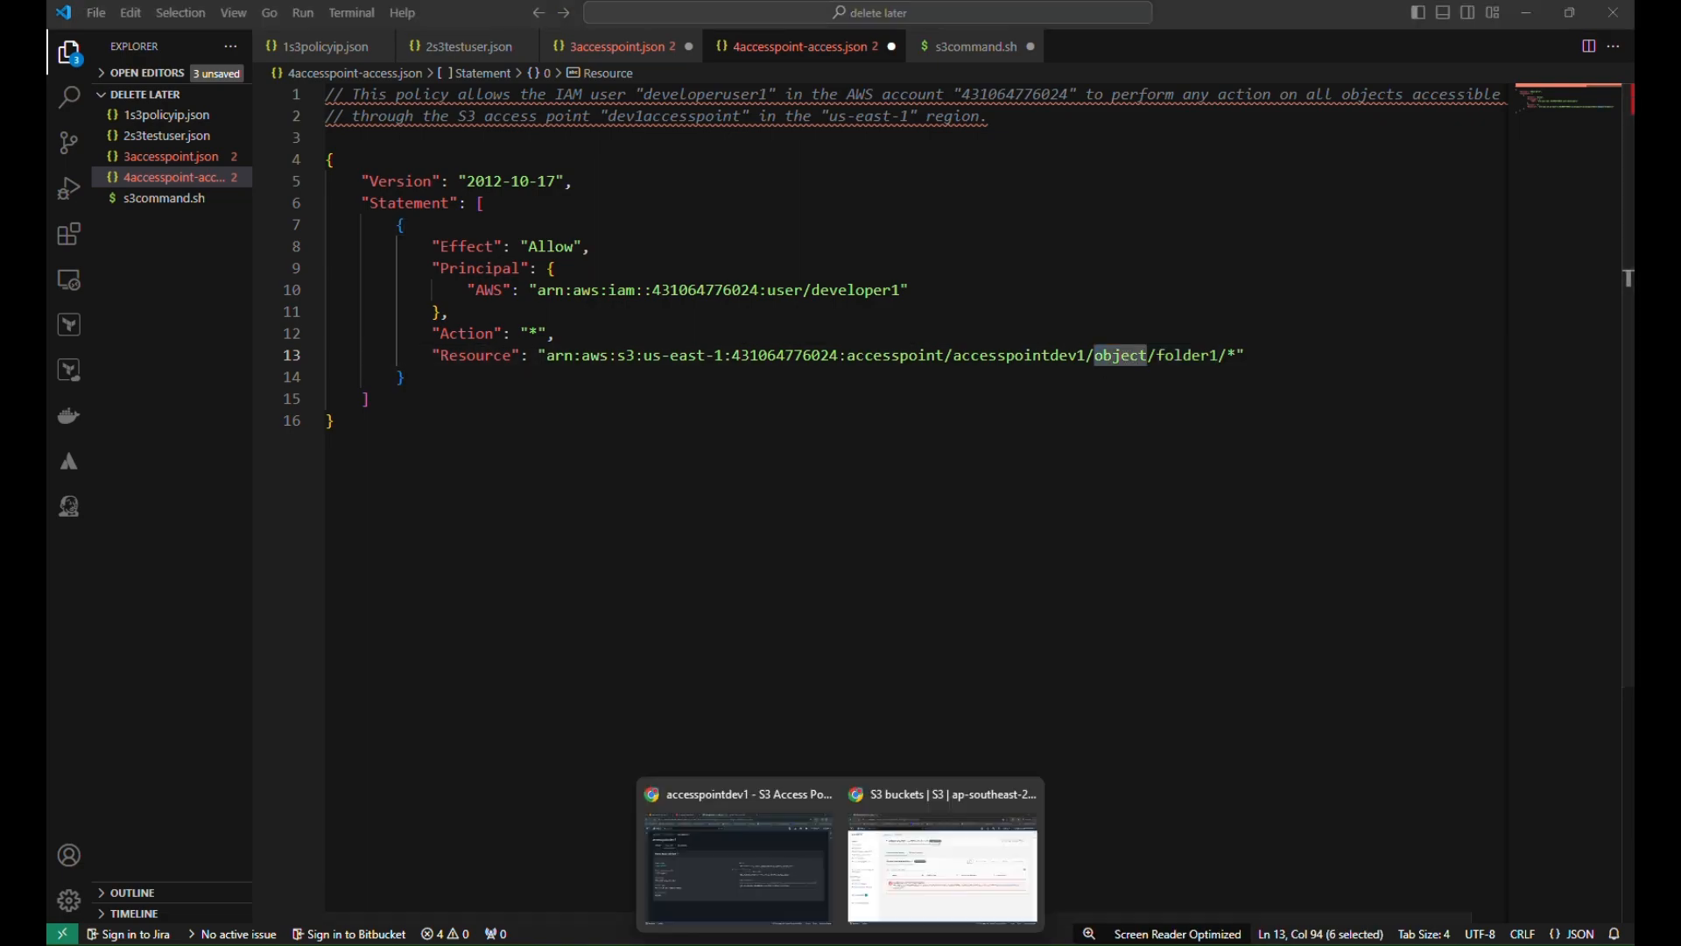
click(727, 893)
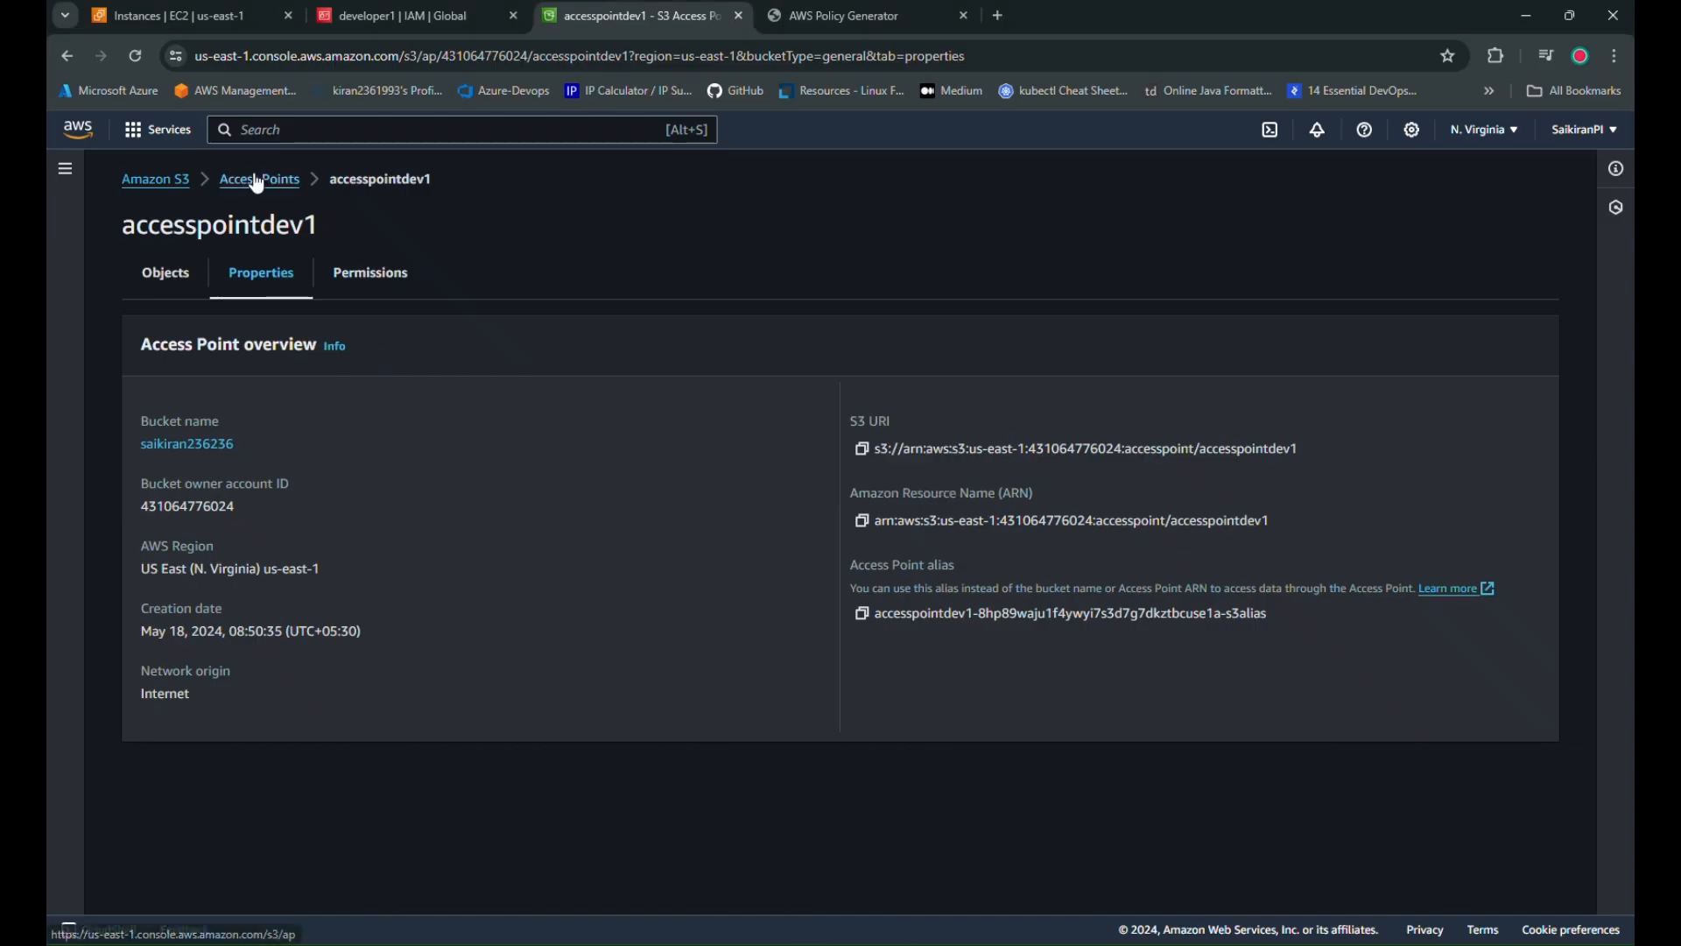
click(245, 179)
click(244, 412)
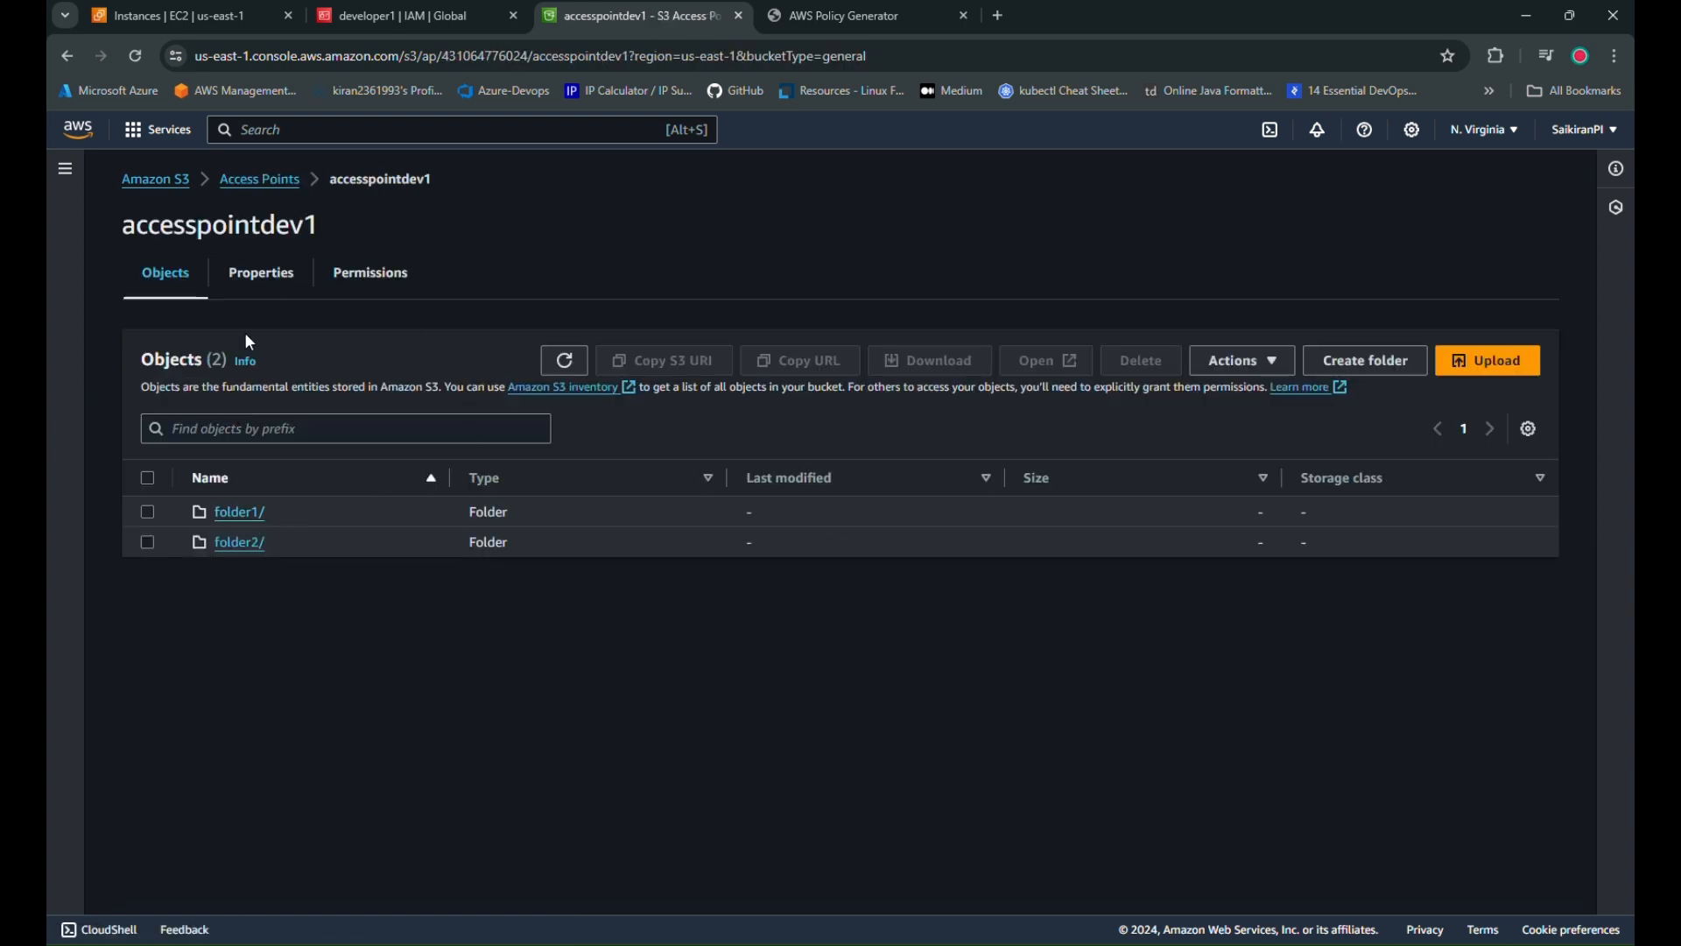
Copy the folder1 name from the bucket into line 13's resource path, then select the policy body
click(157, 181)
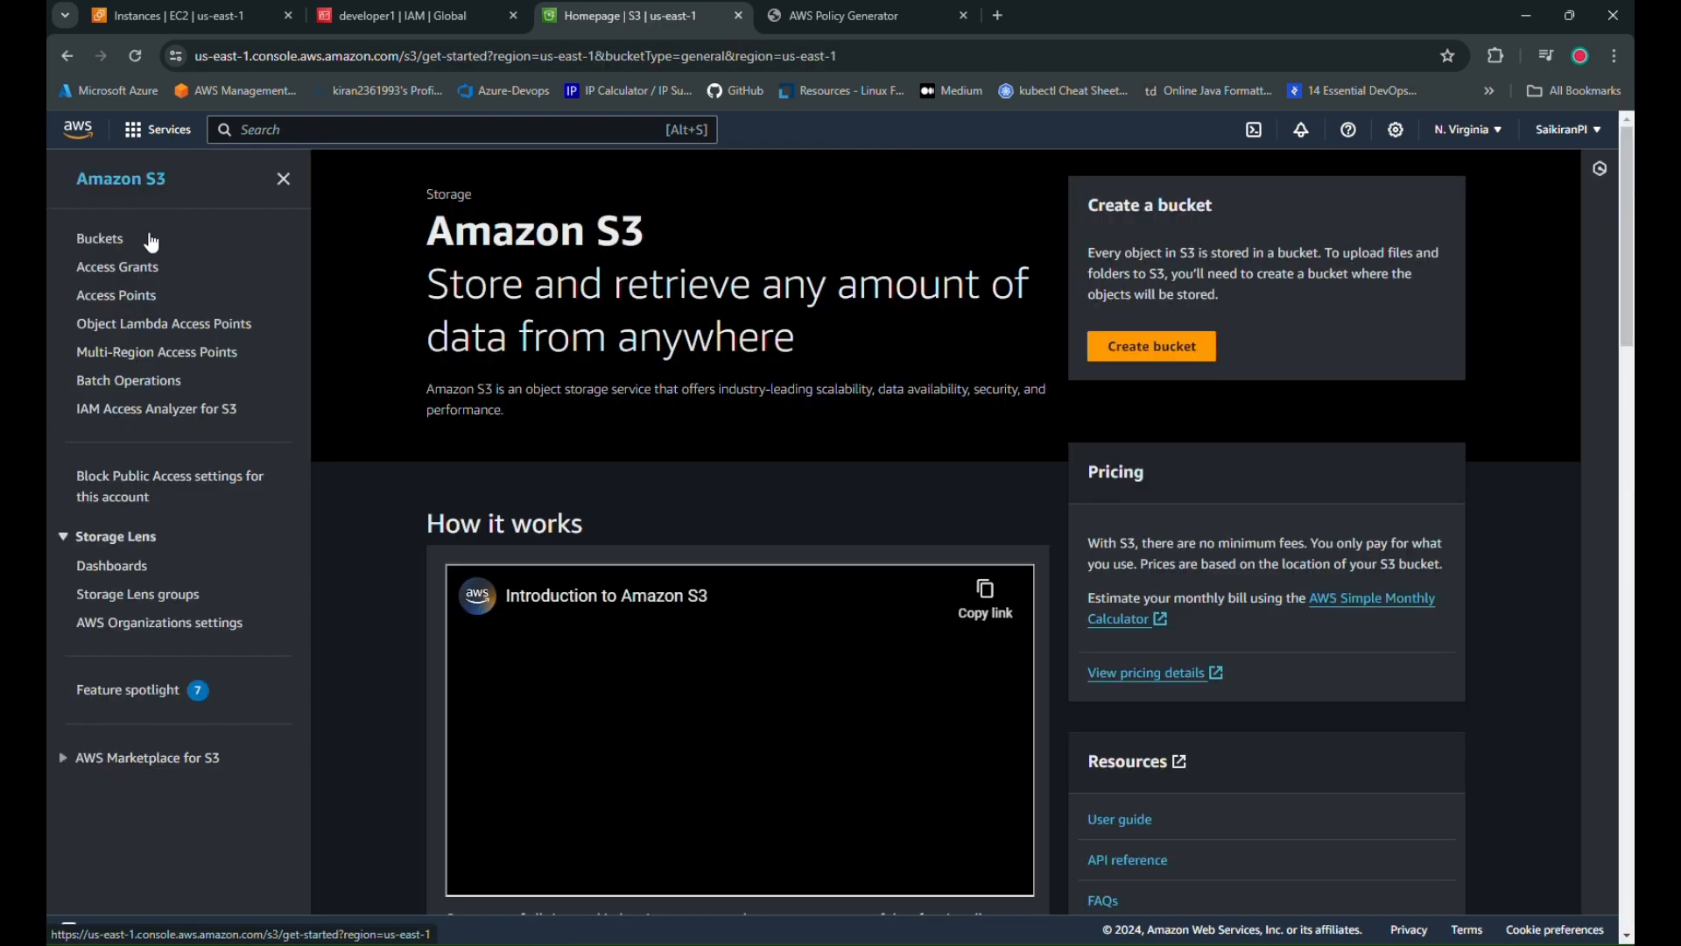
click(103, 241)
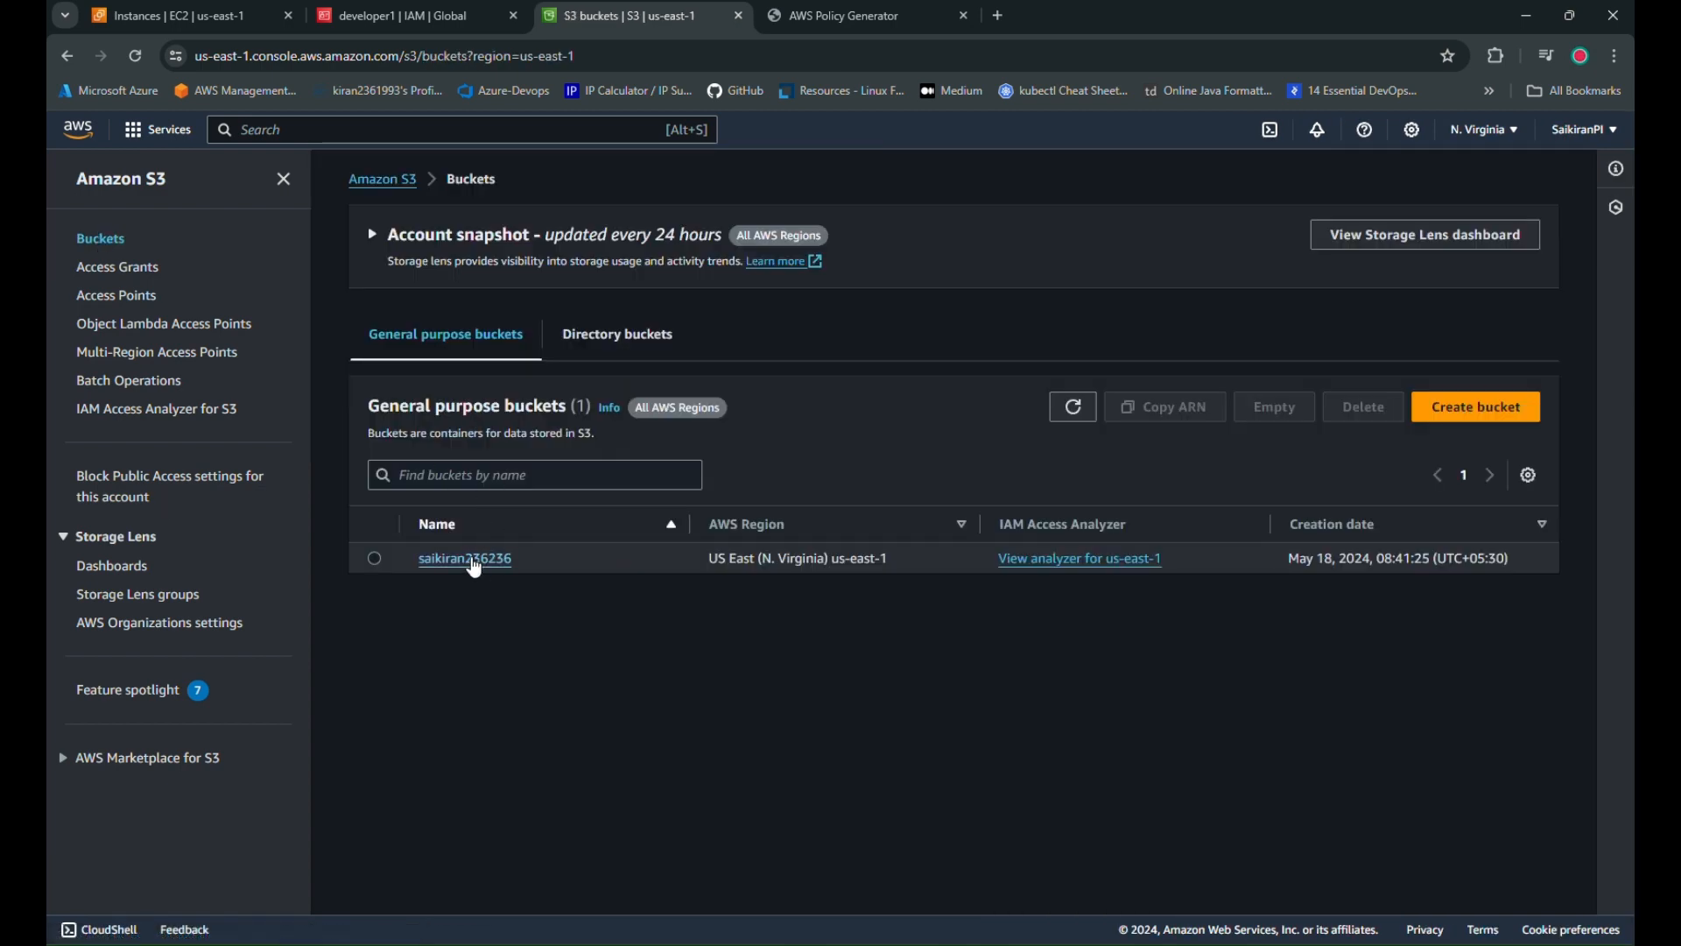
click(482, 565)
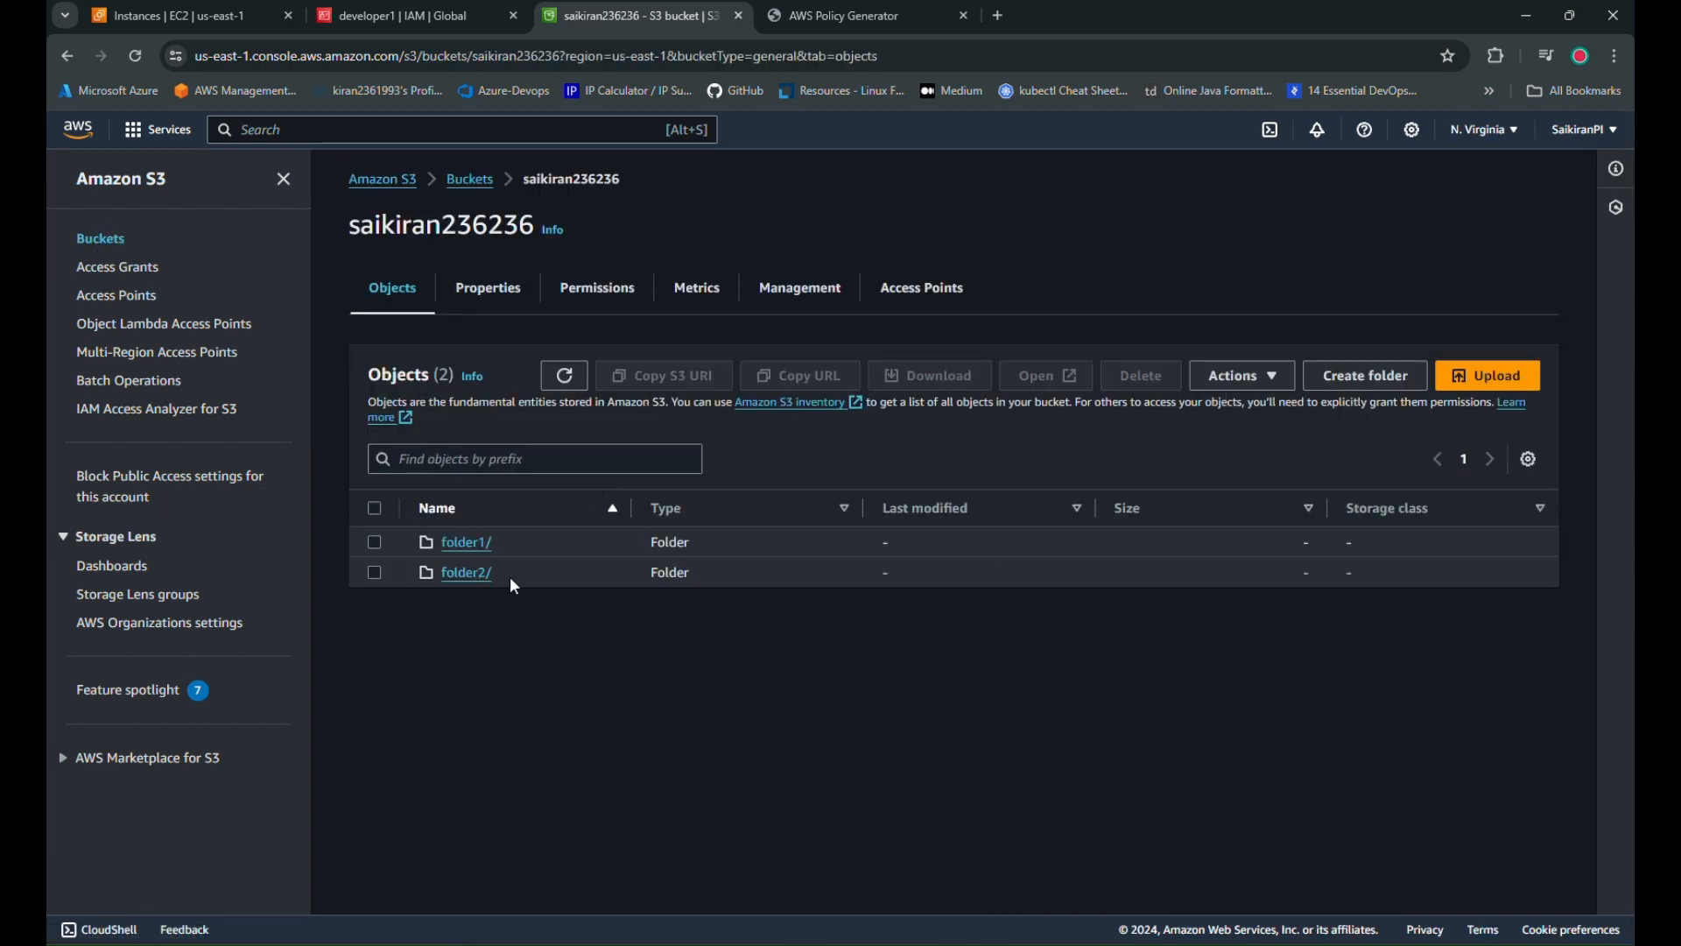
drag(443, 543, 488, 545)
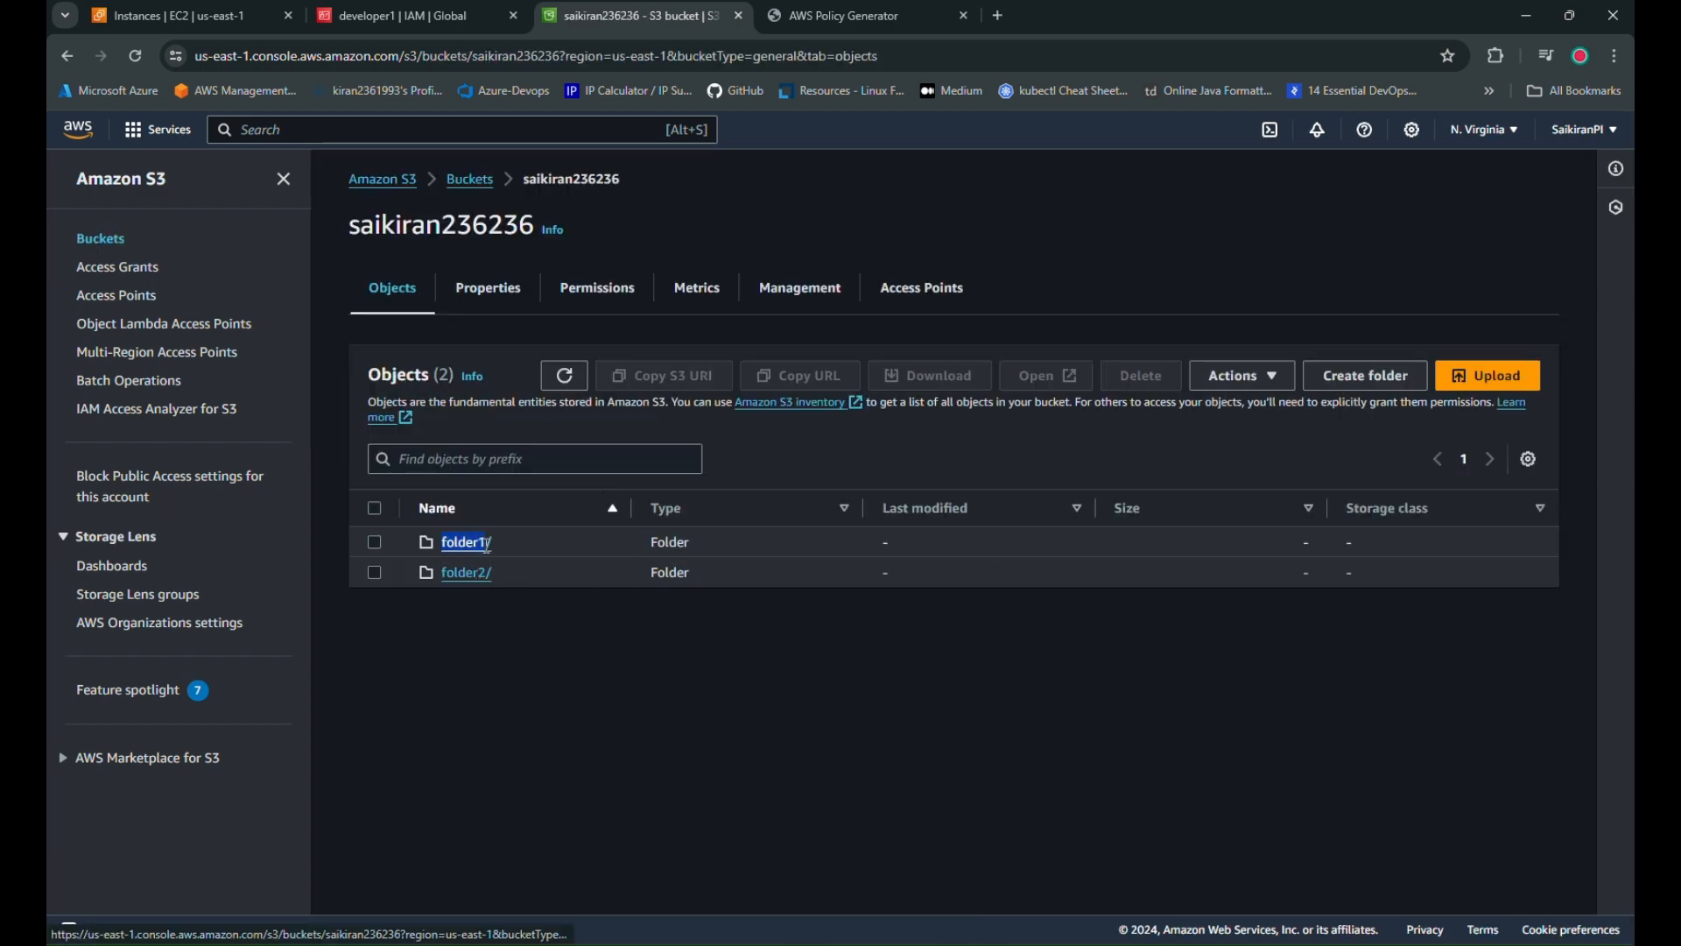
key(ctrl+c)
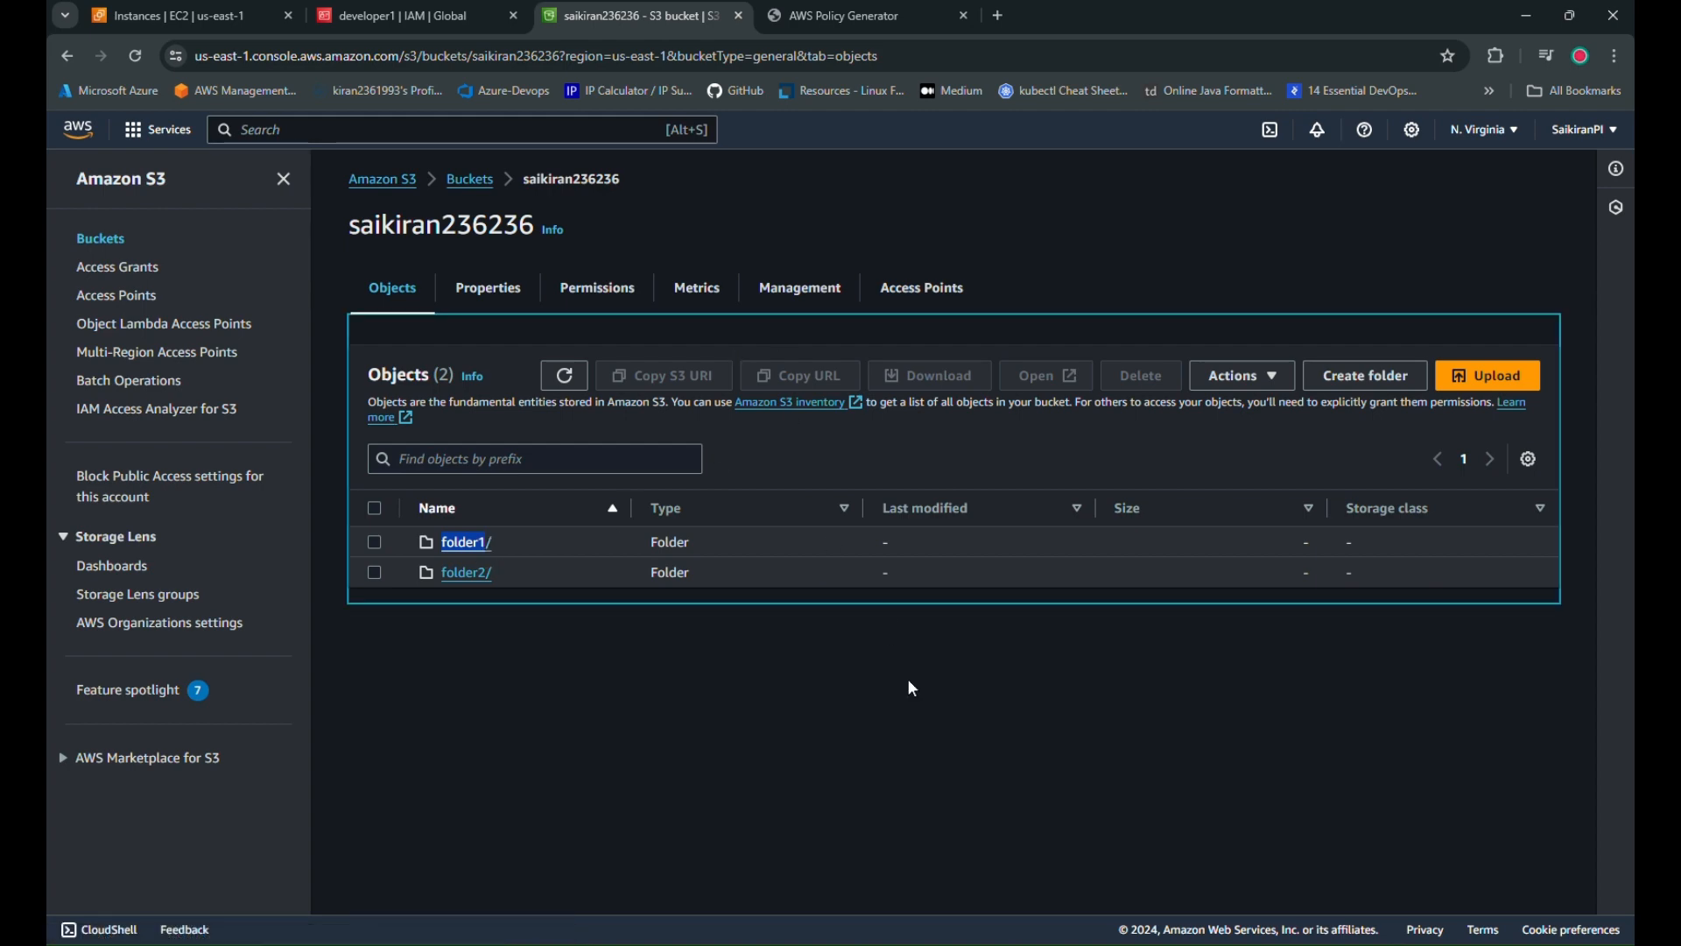
click(882, 943)
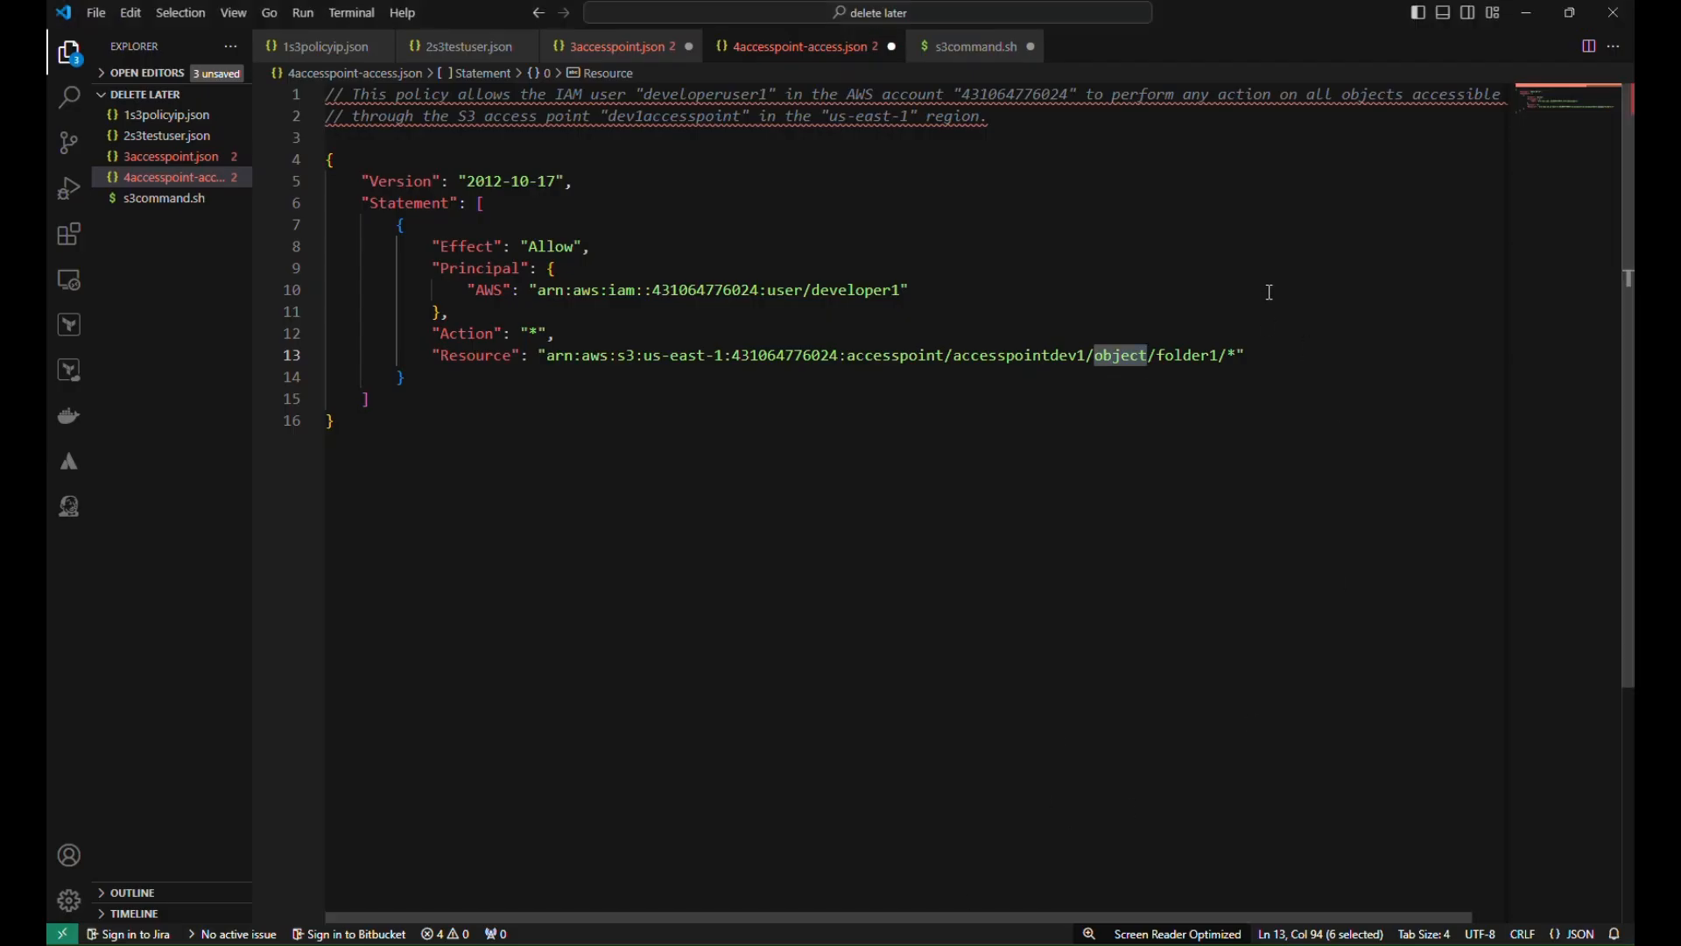
double_click(1200, 356)
key(ctrl+v)
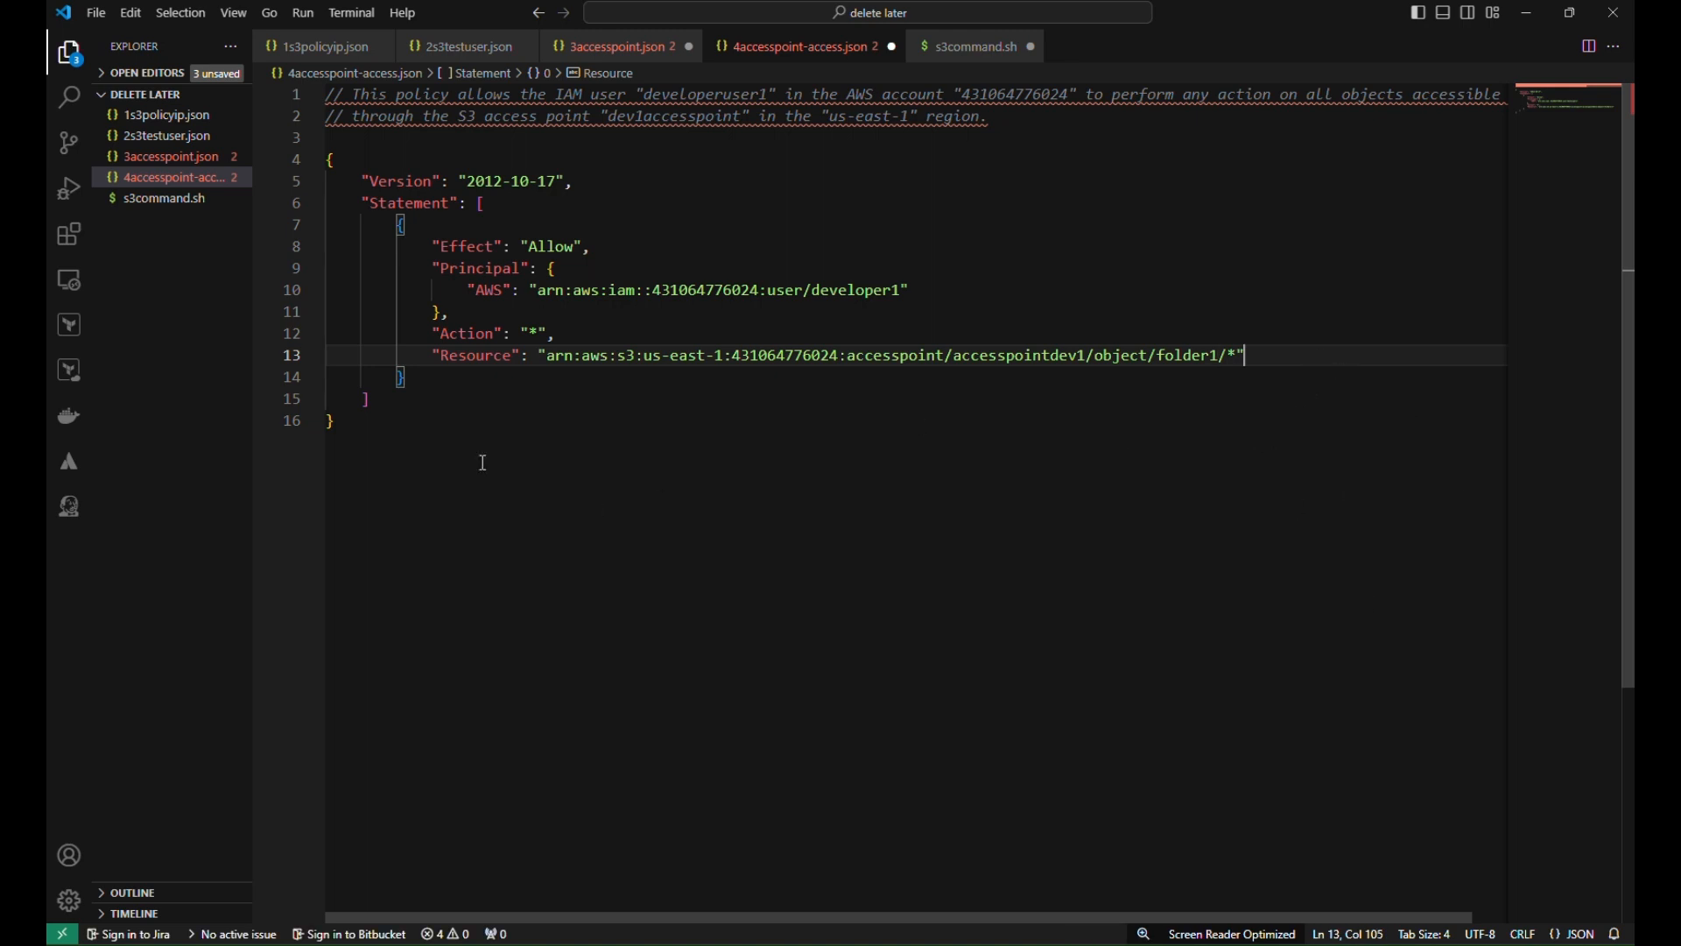
drag(480, 460, 325, 160)
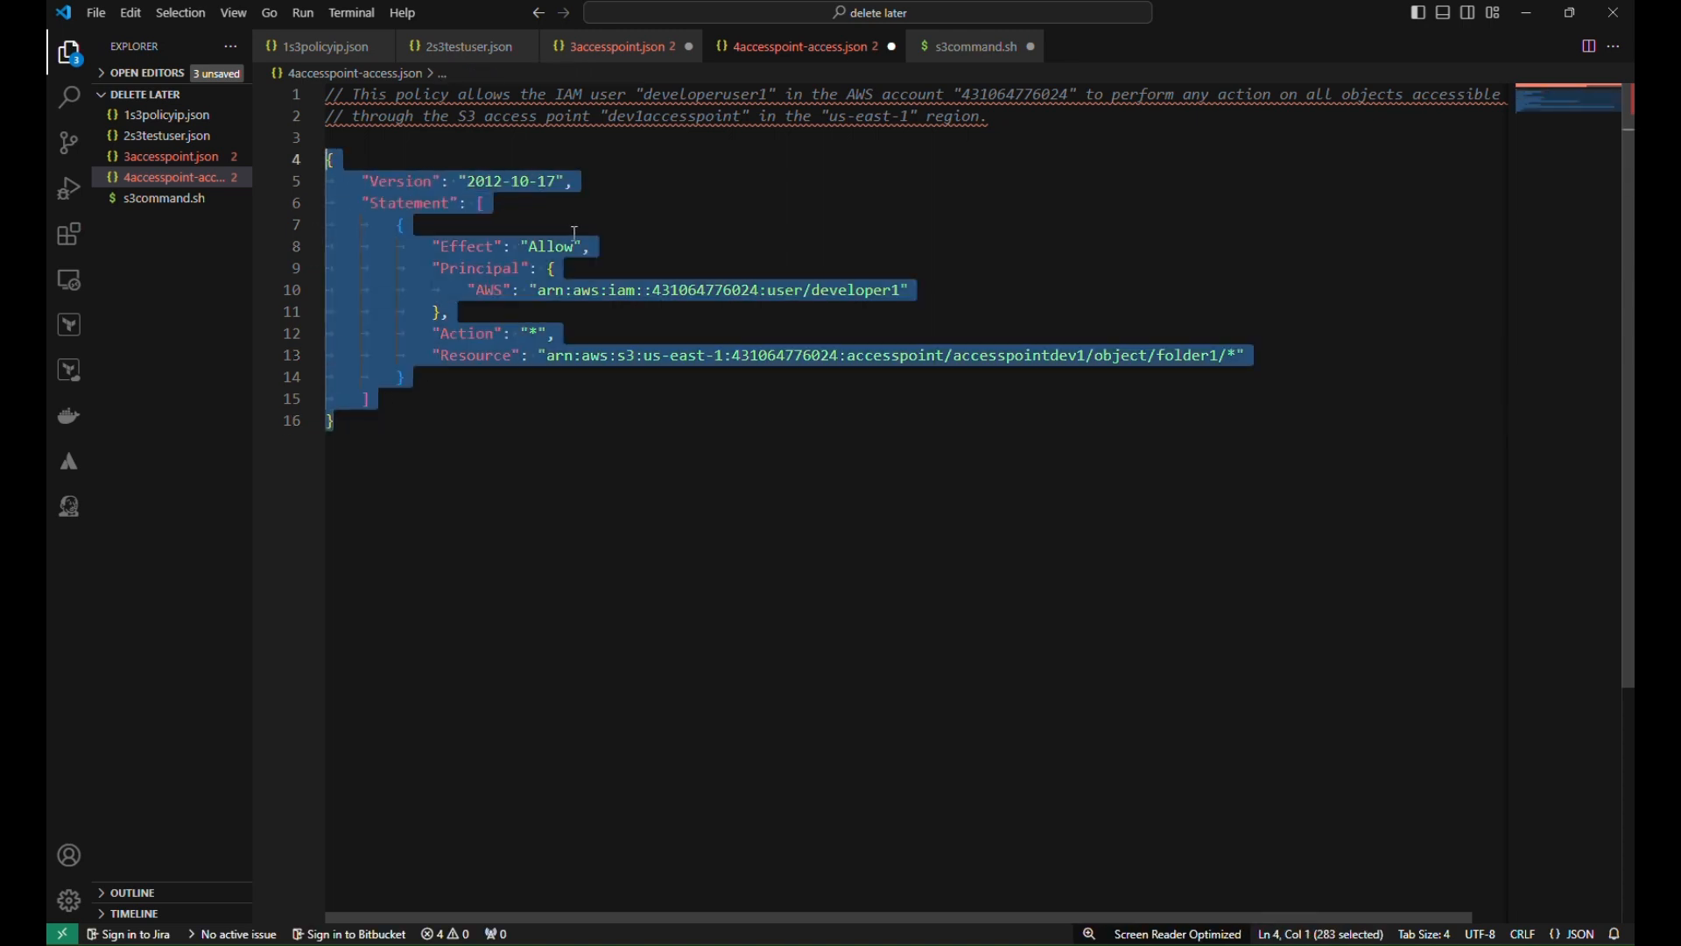
Go to the Permissions tab of the bucket's accesspointdev1 access point
click(837, 945)
click(743, 838)
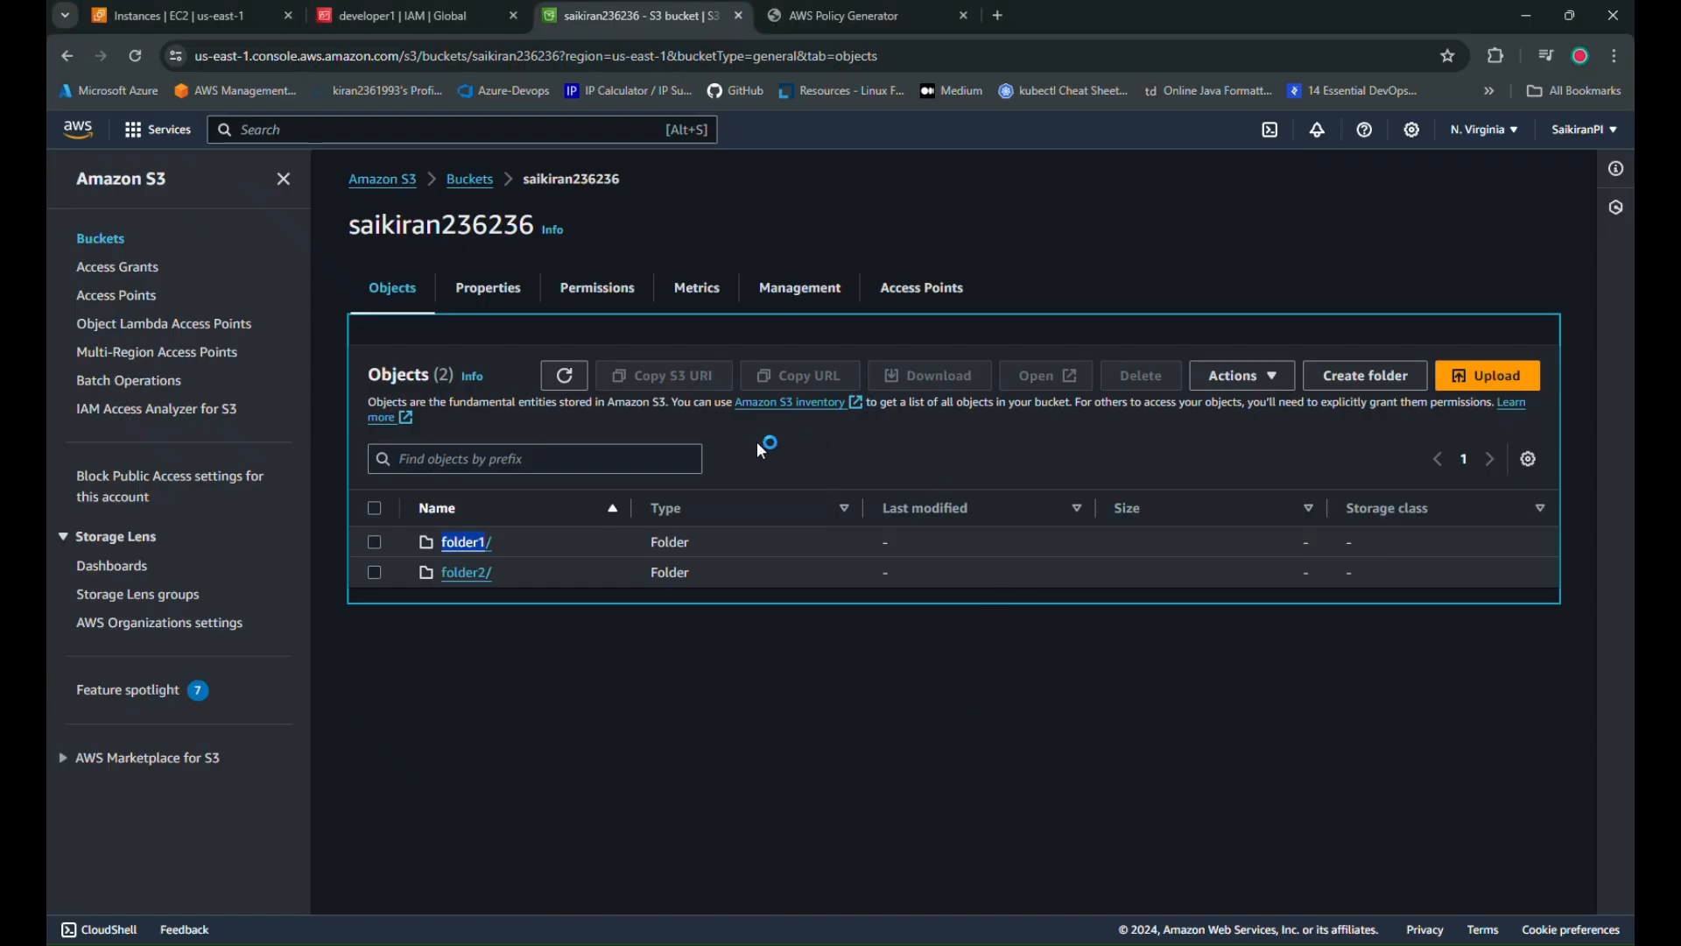
click(550, 707)
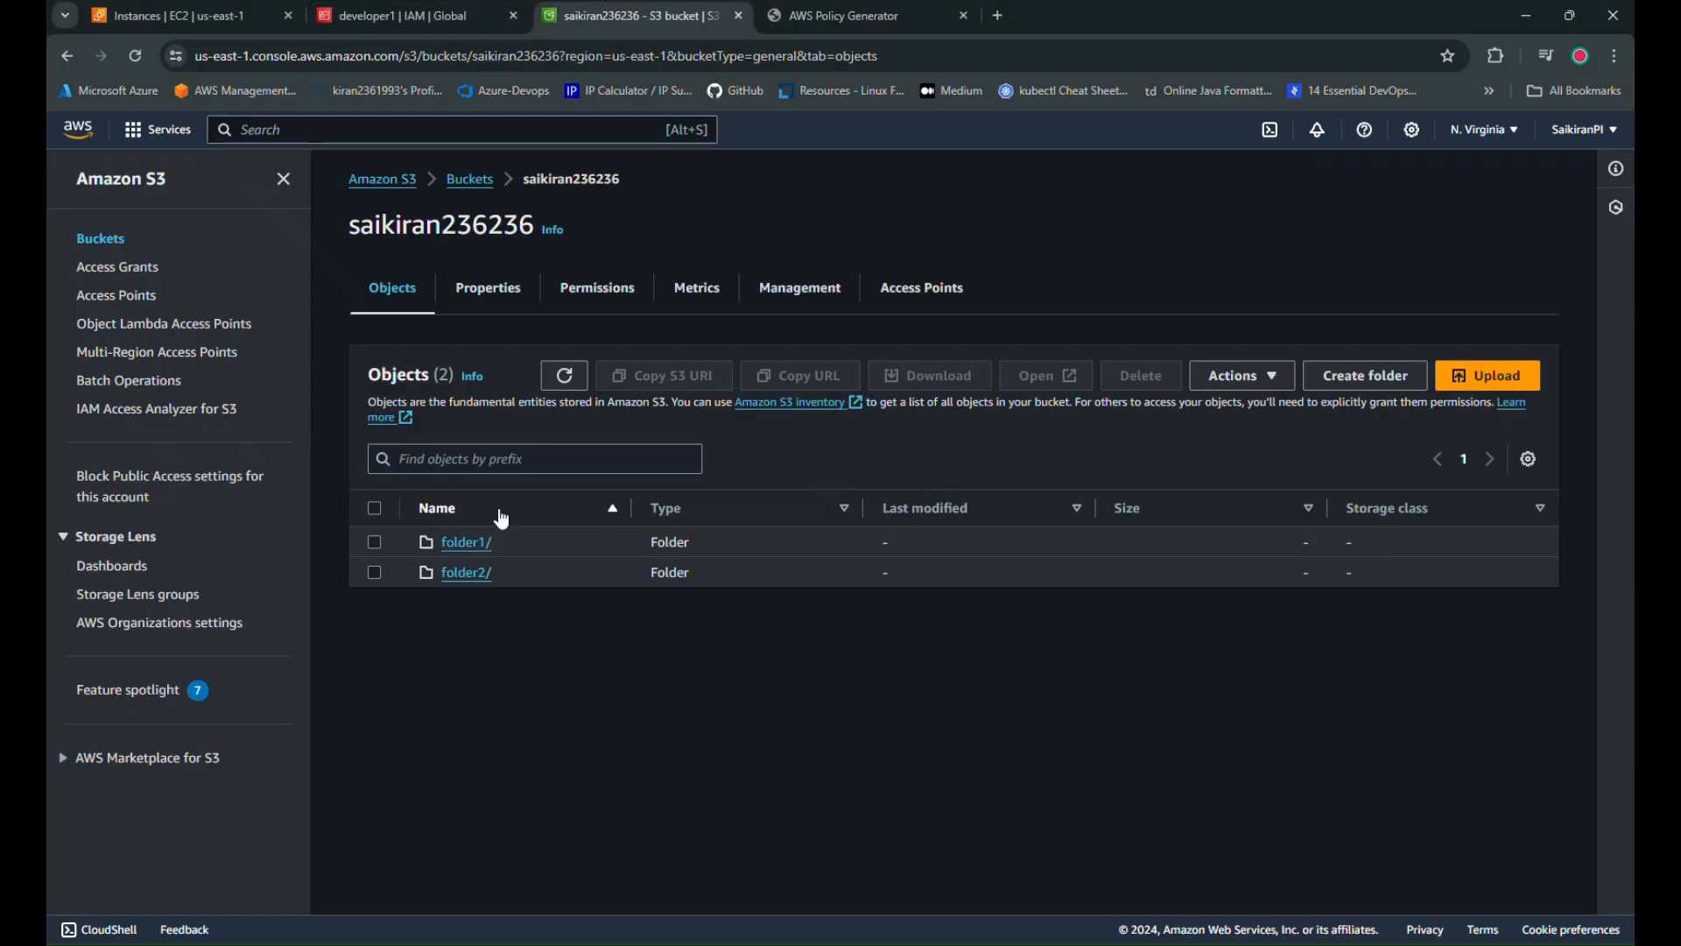
click(901, 289)
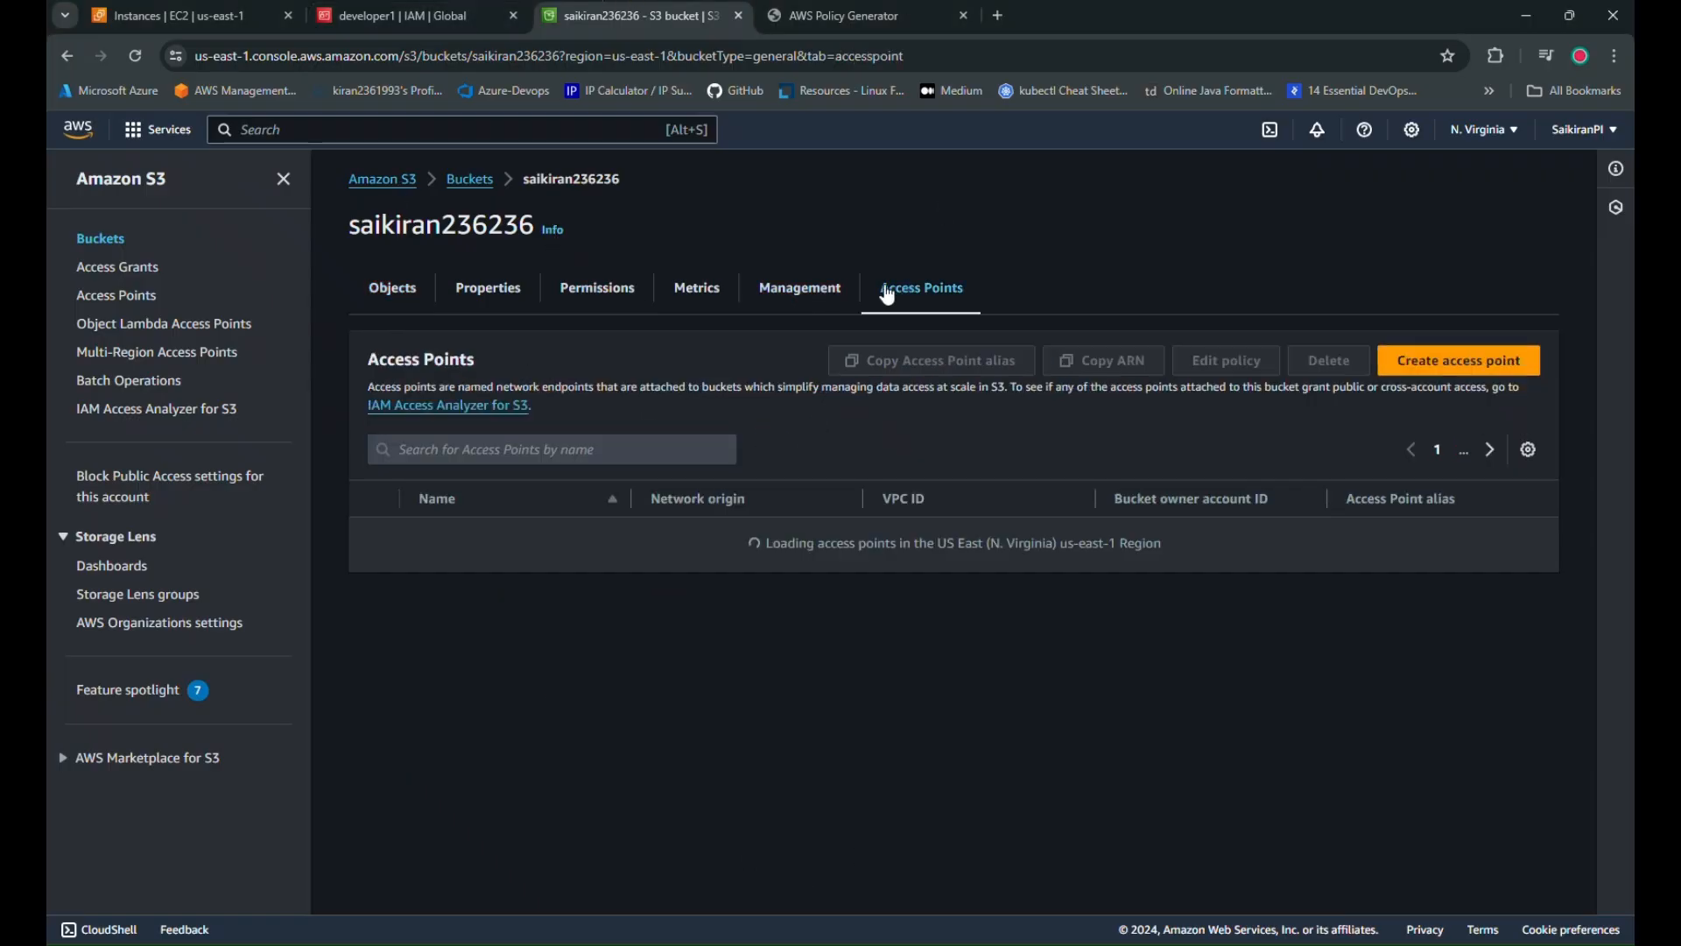
click(464, 555)
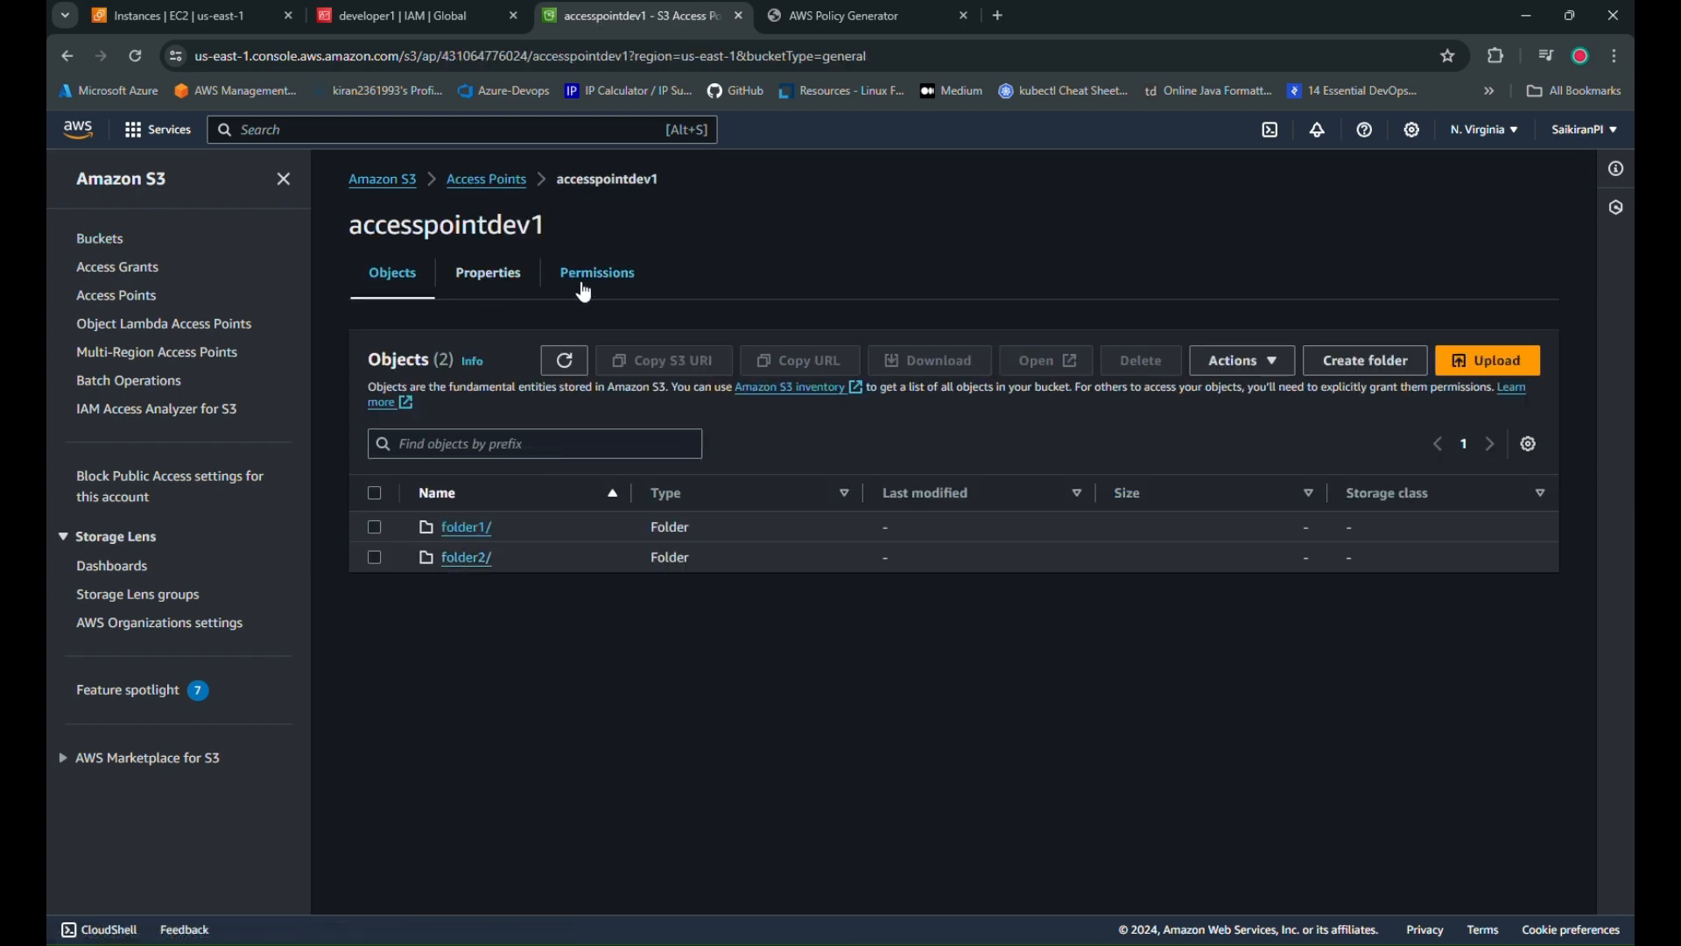
click(612, 289)
scroll(681, 625, down, 8)
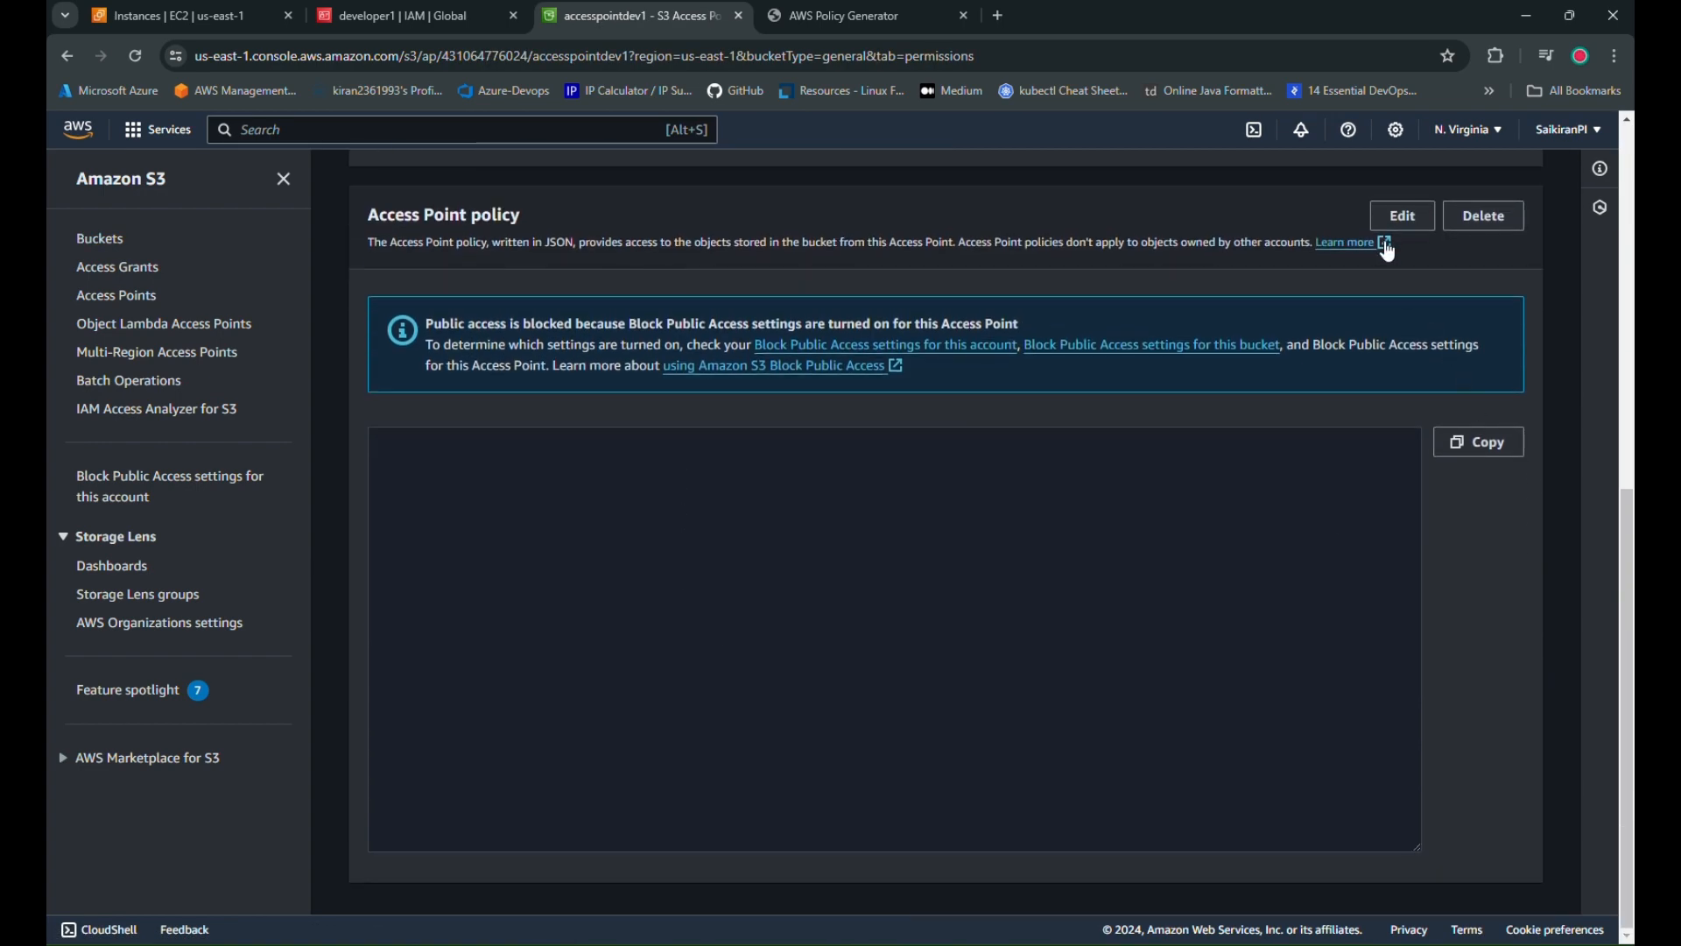
Edit the access point policy with the pasted JSON and save it
click(1401, 224)
scroll(630, 718, down, 3)
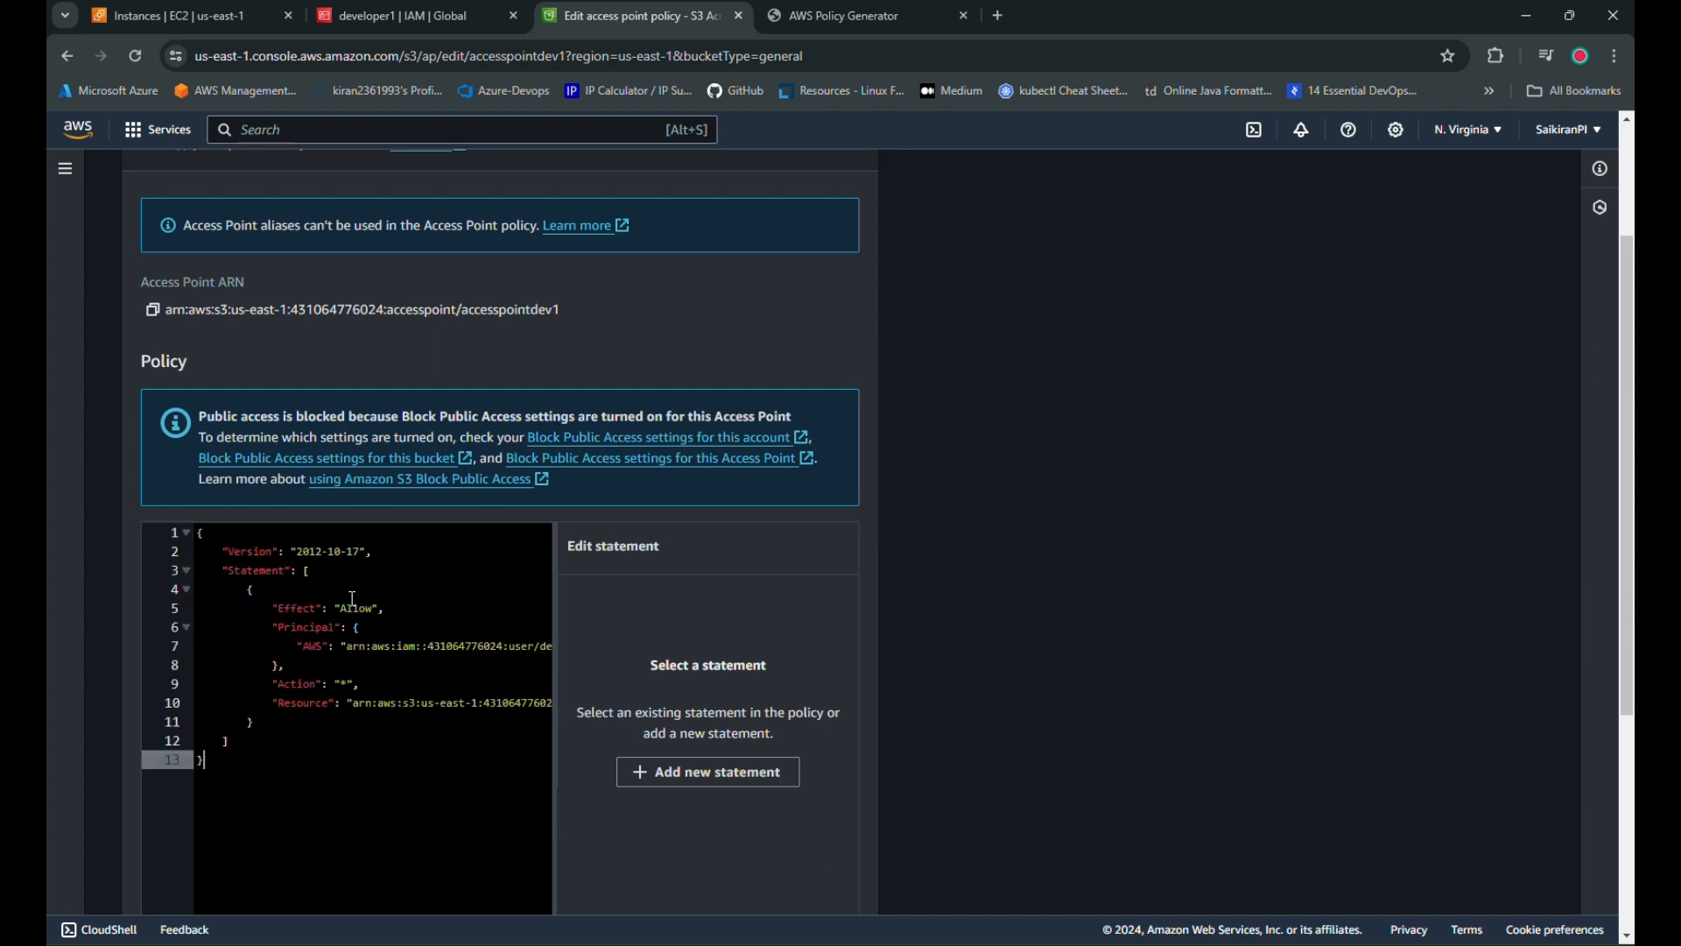
scroll(788, 727, down, 4)
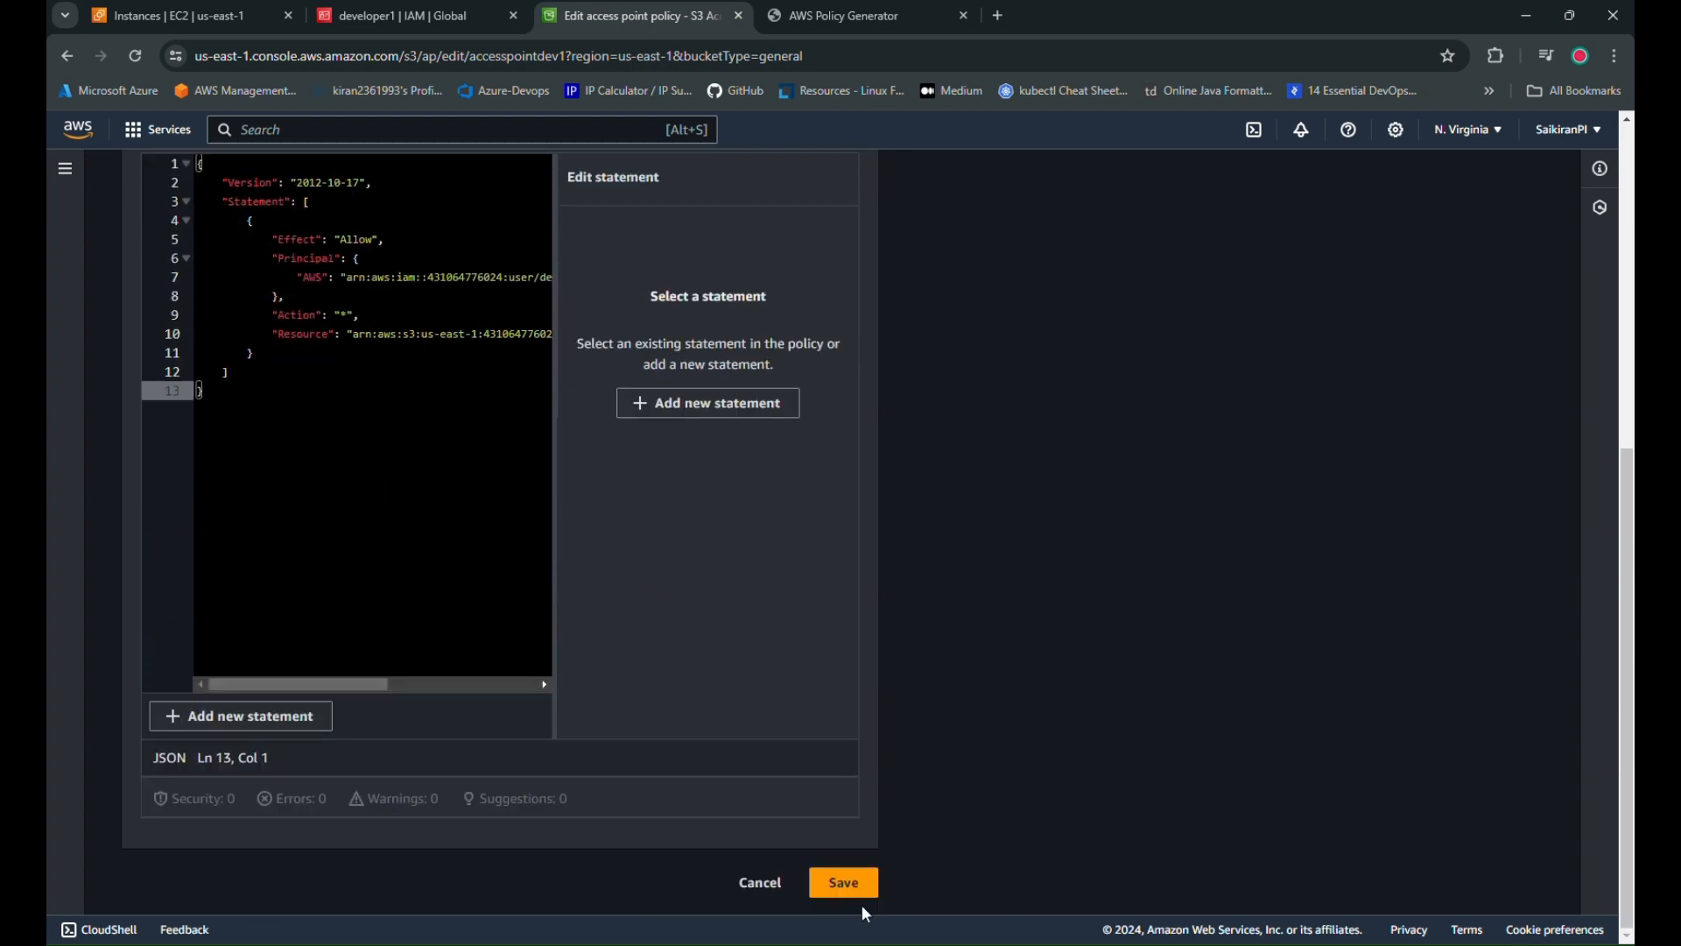
click(853, 884)
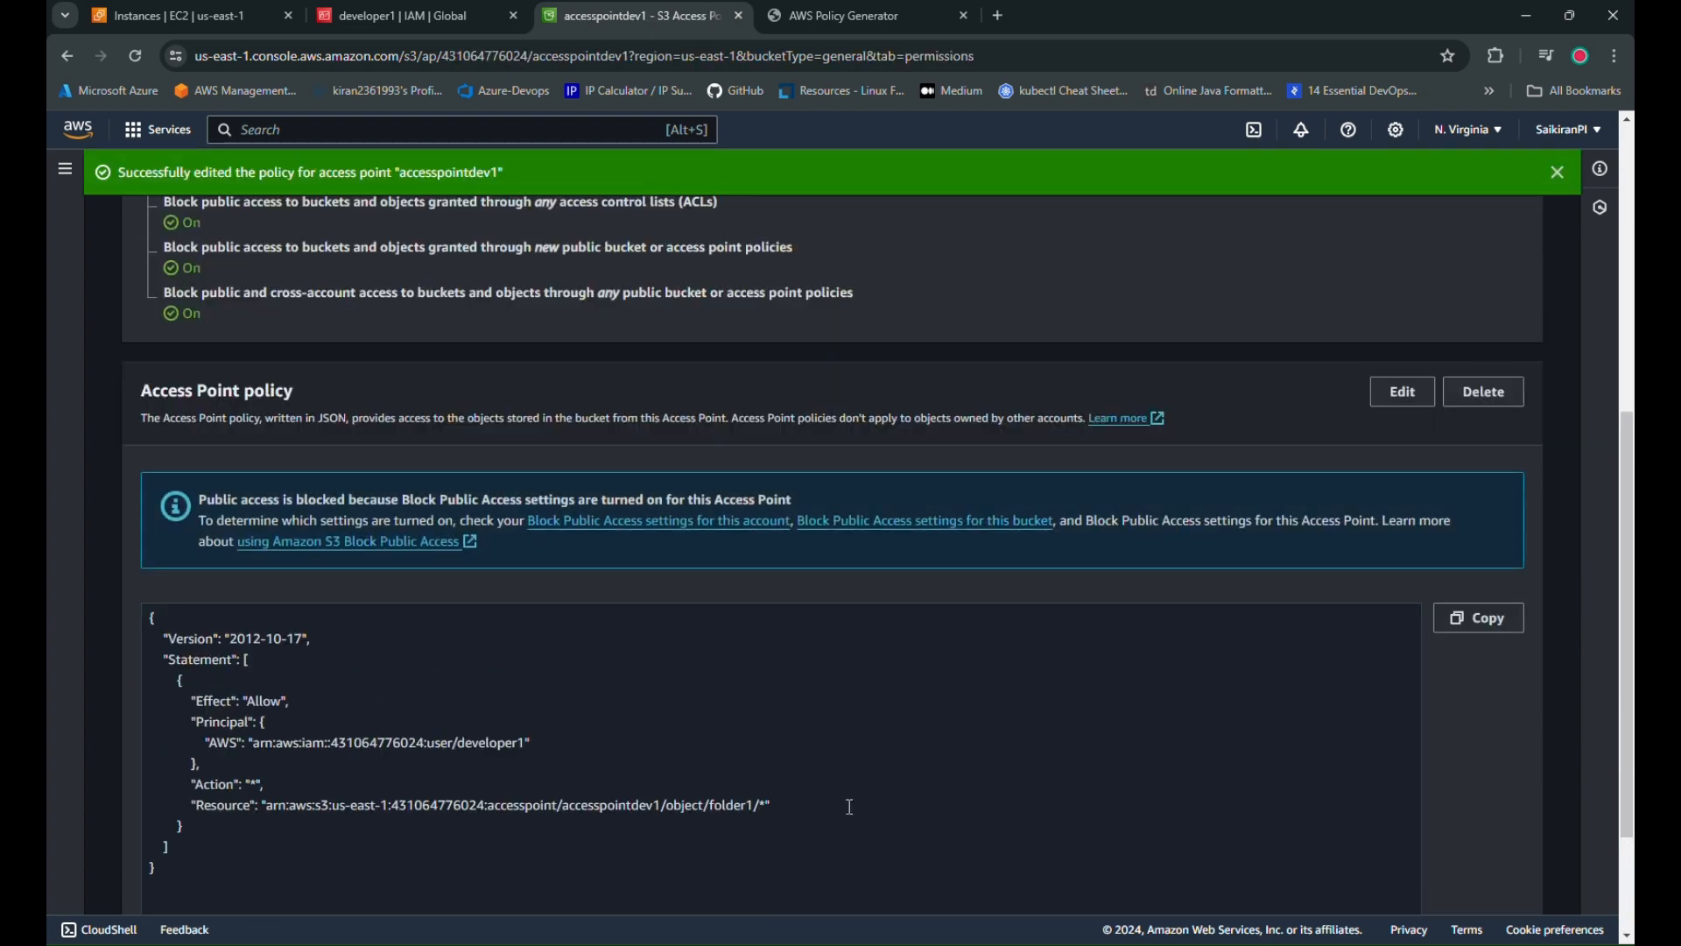
scroll(865, 592, up, 5)
scroll(864, 592, up, 2)
click(1557, 173)
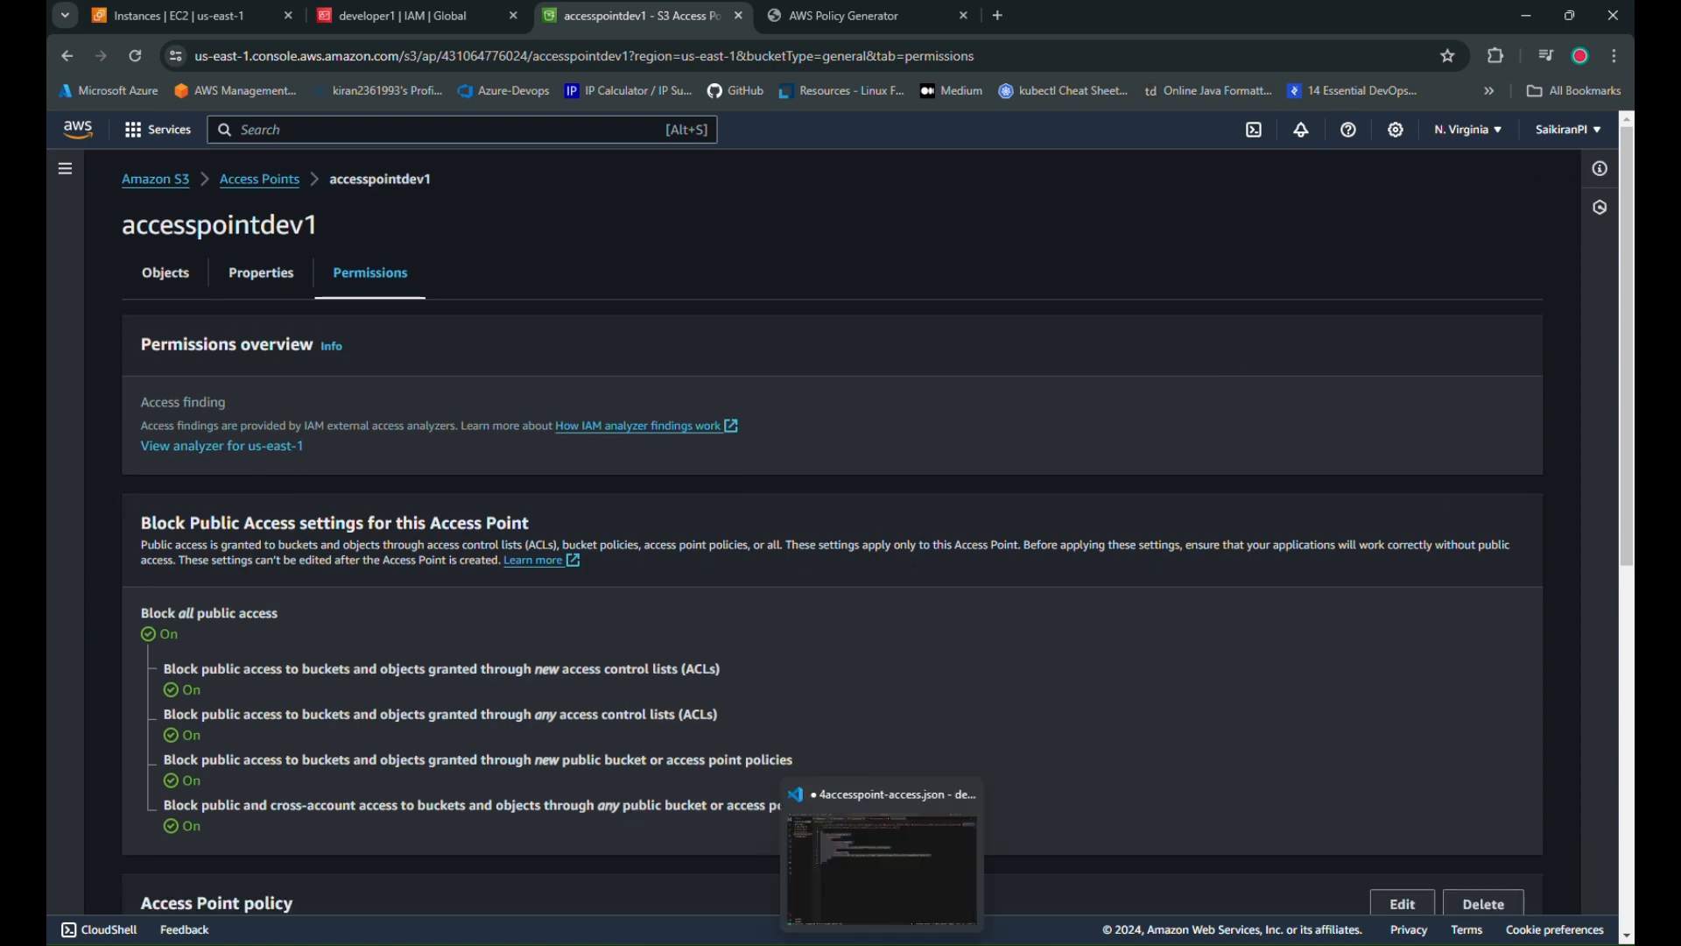
Reload developer1's S3 buckets page, still permission denied, and check the signed-in account
click(990, 902)
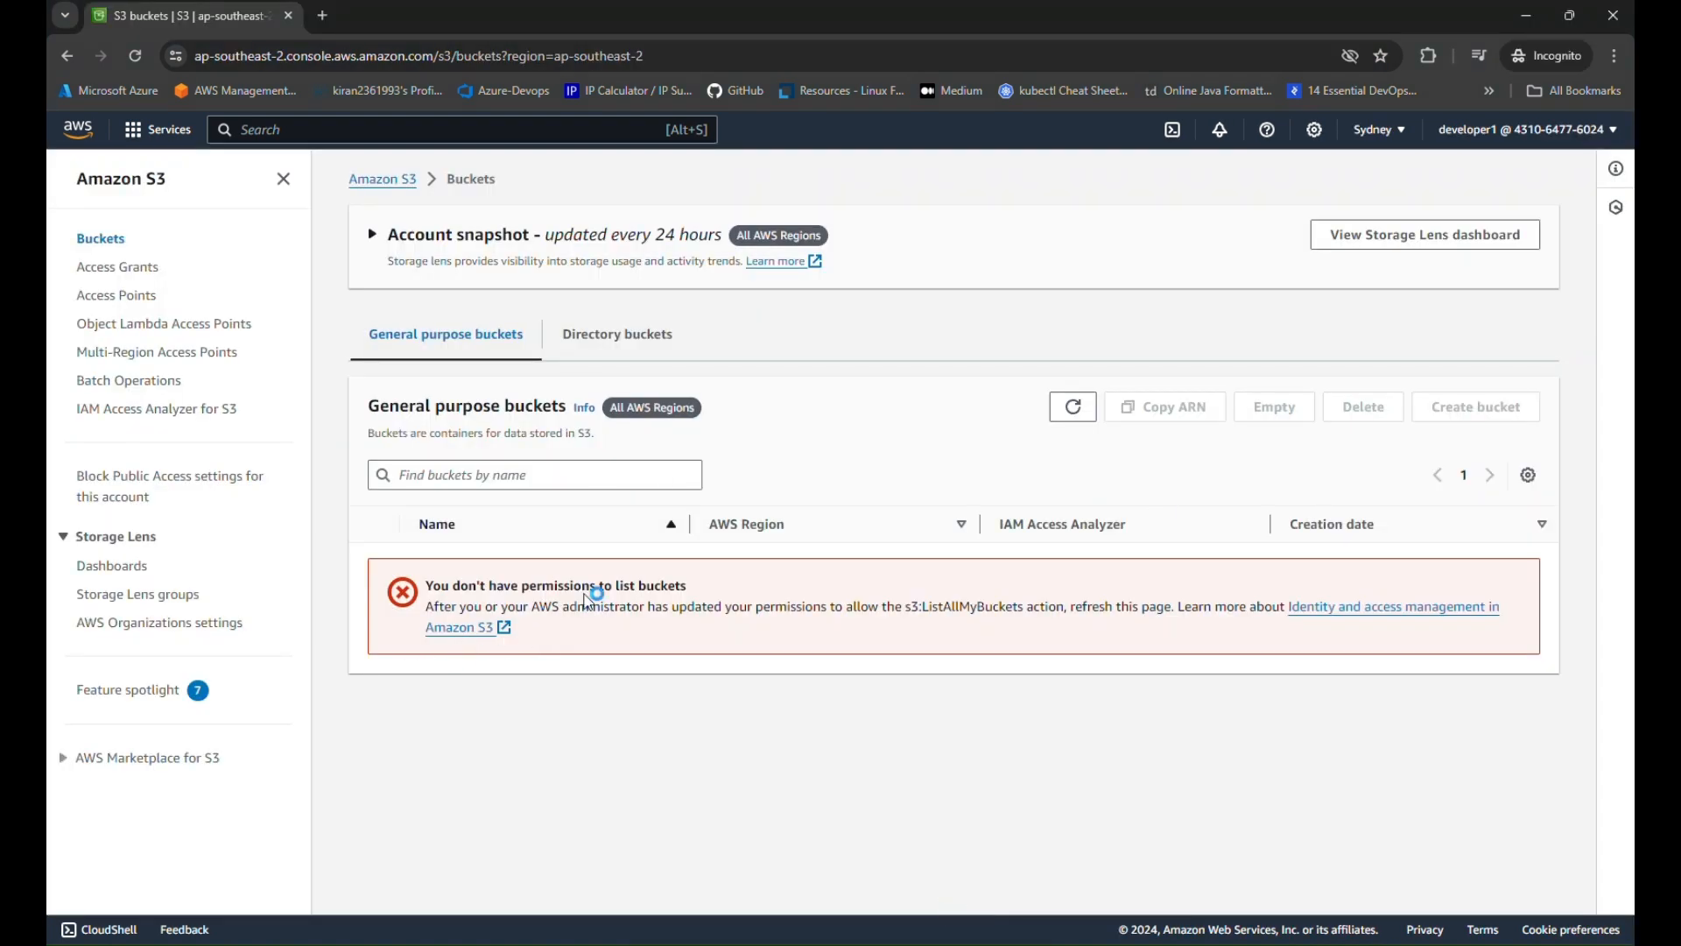
click(135, 56)
click(1490, 132)
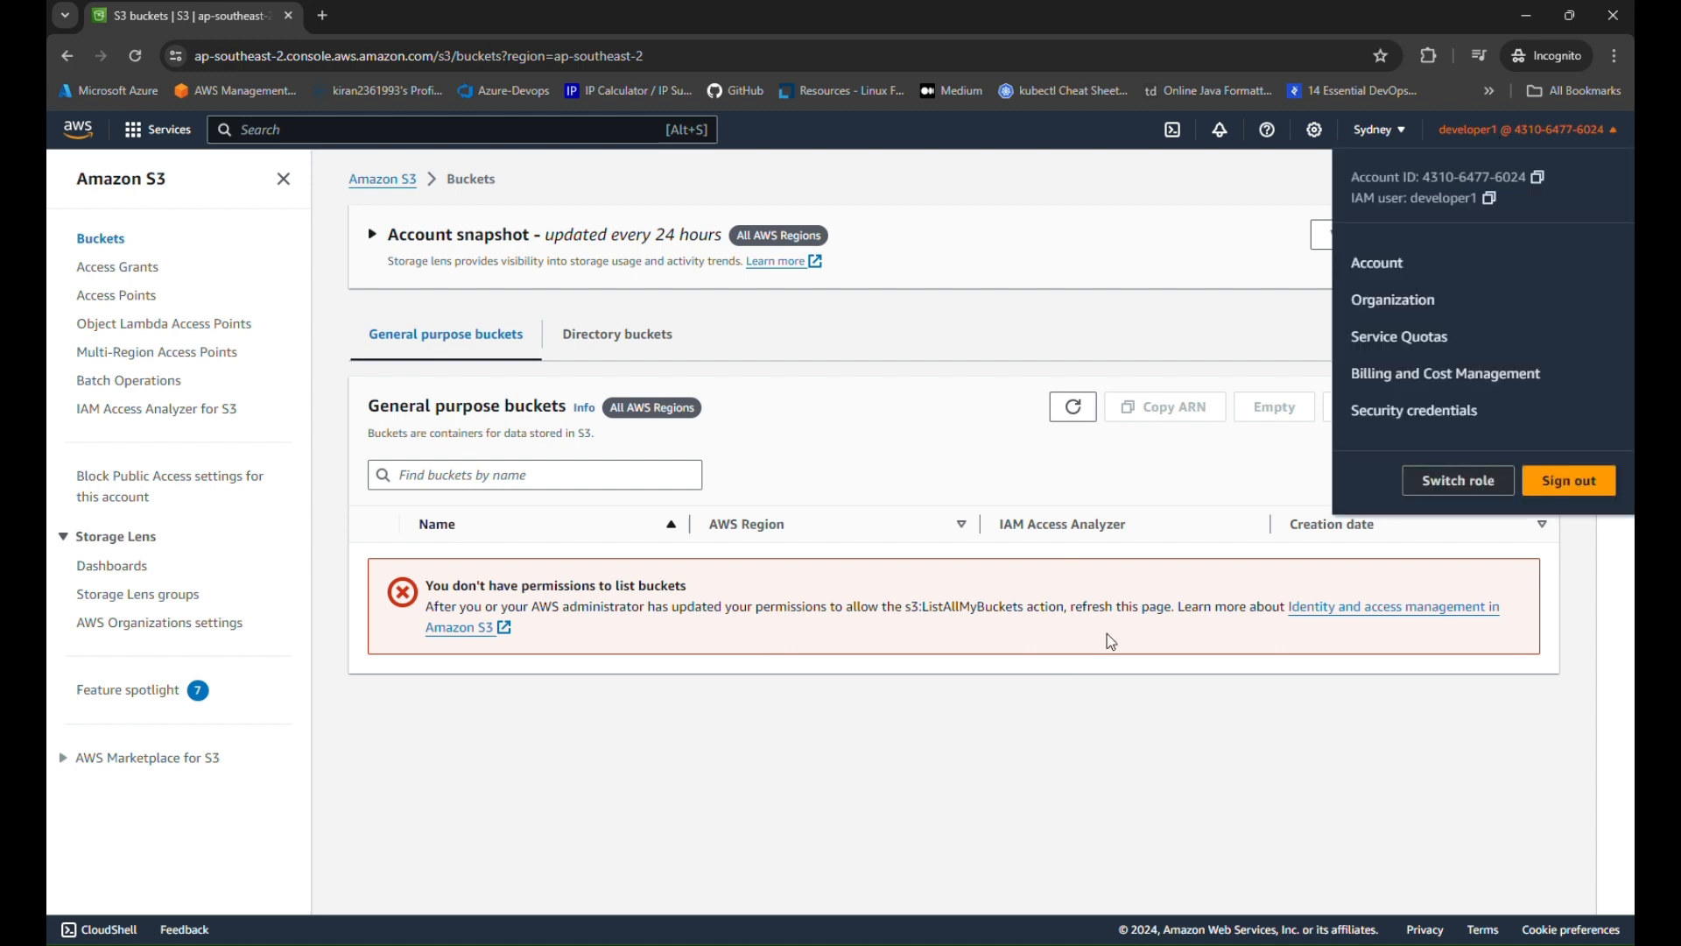
click(940, 801)
click(843, 943)
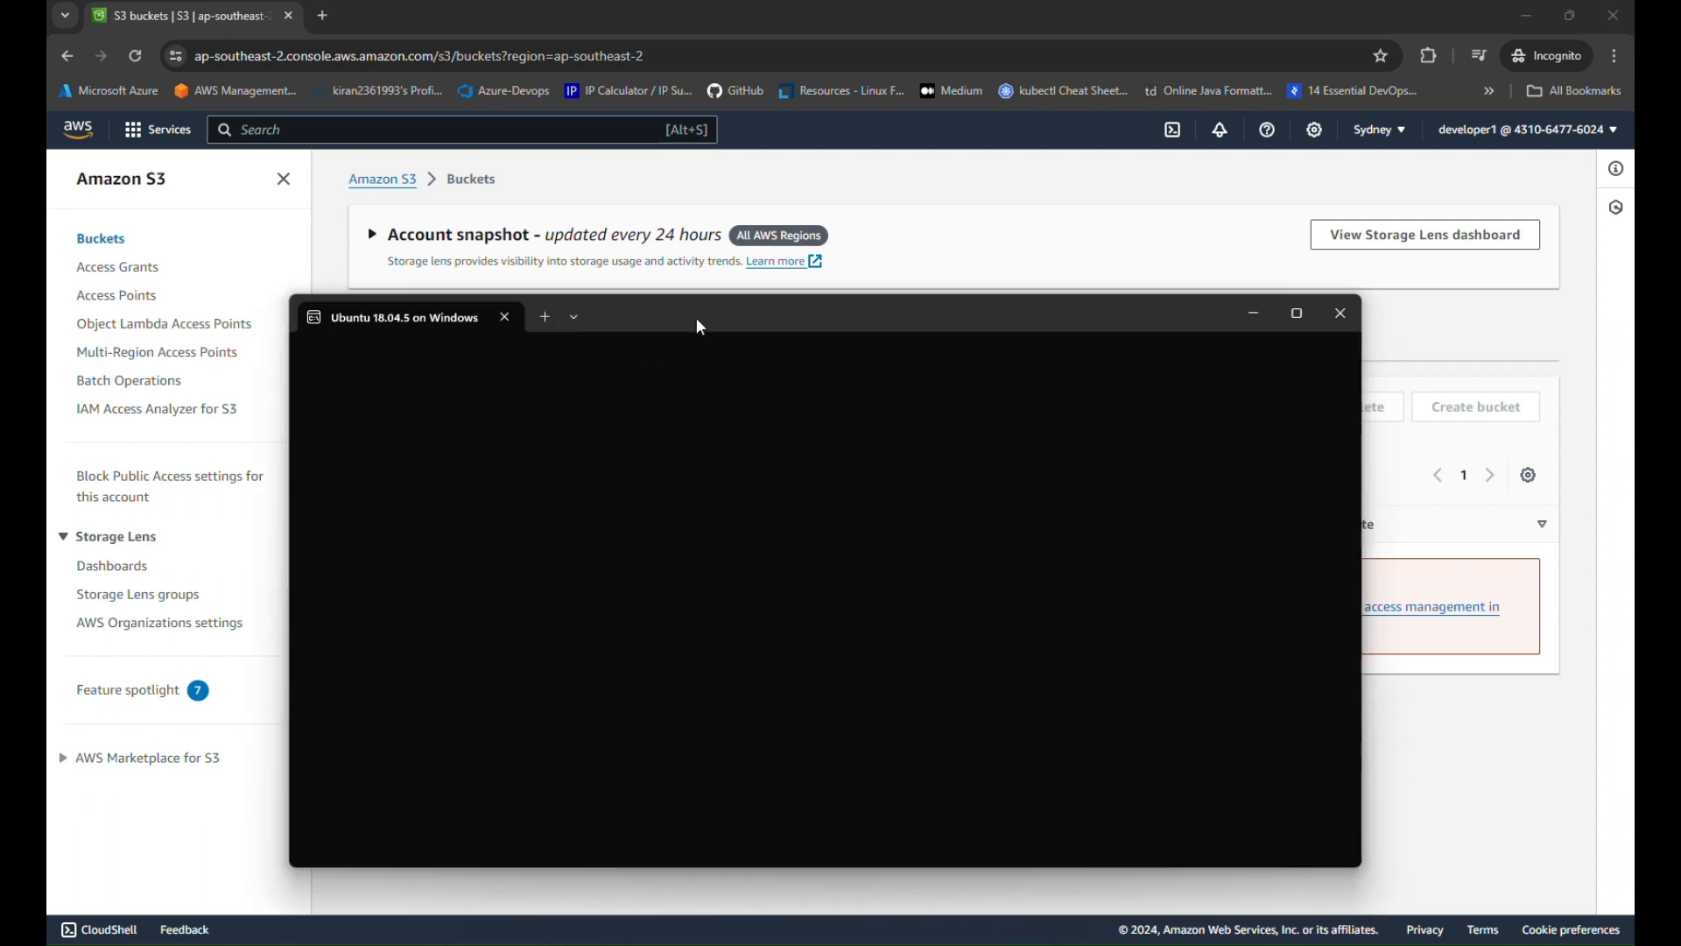
Create user developer2 with useradd -m and switch to its bash shell
double_click(697, 319)
double_click(1156, 7)
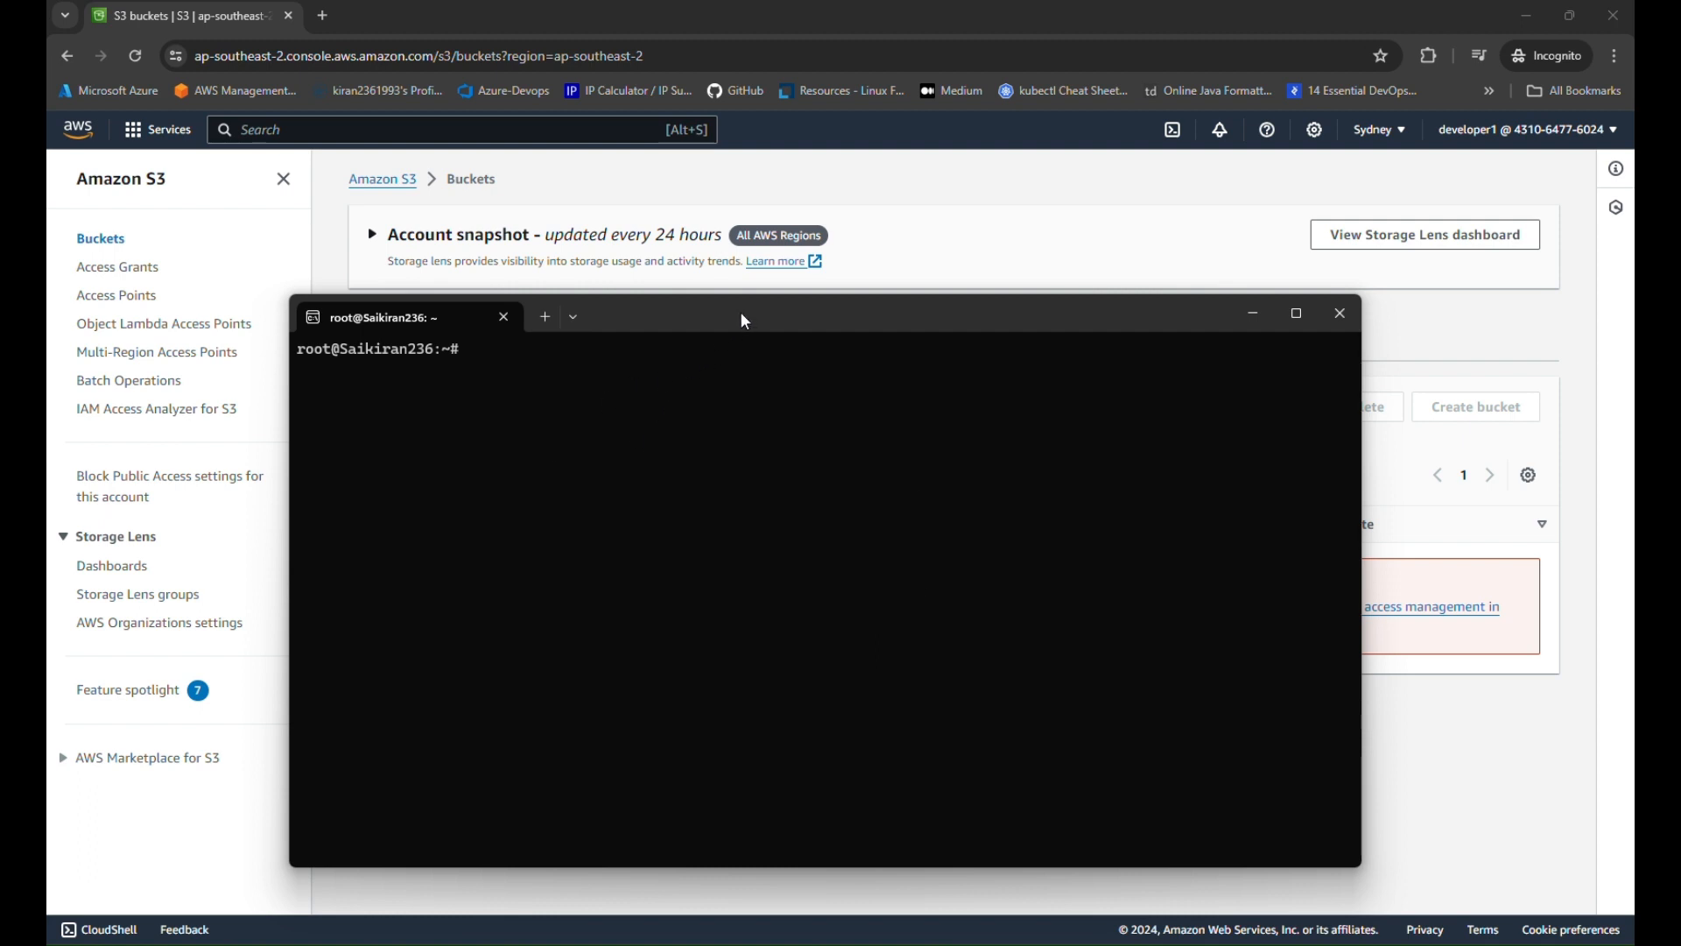
drag(744, 315, 821, 259)
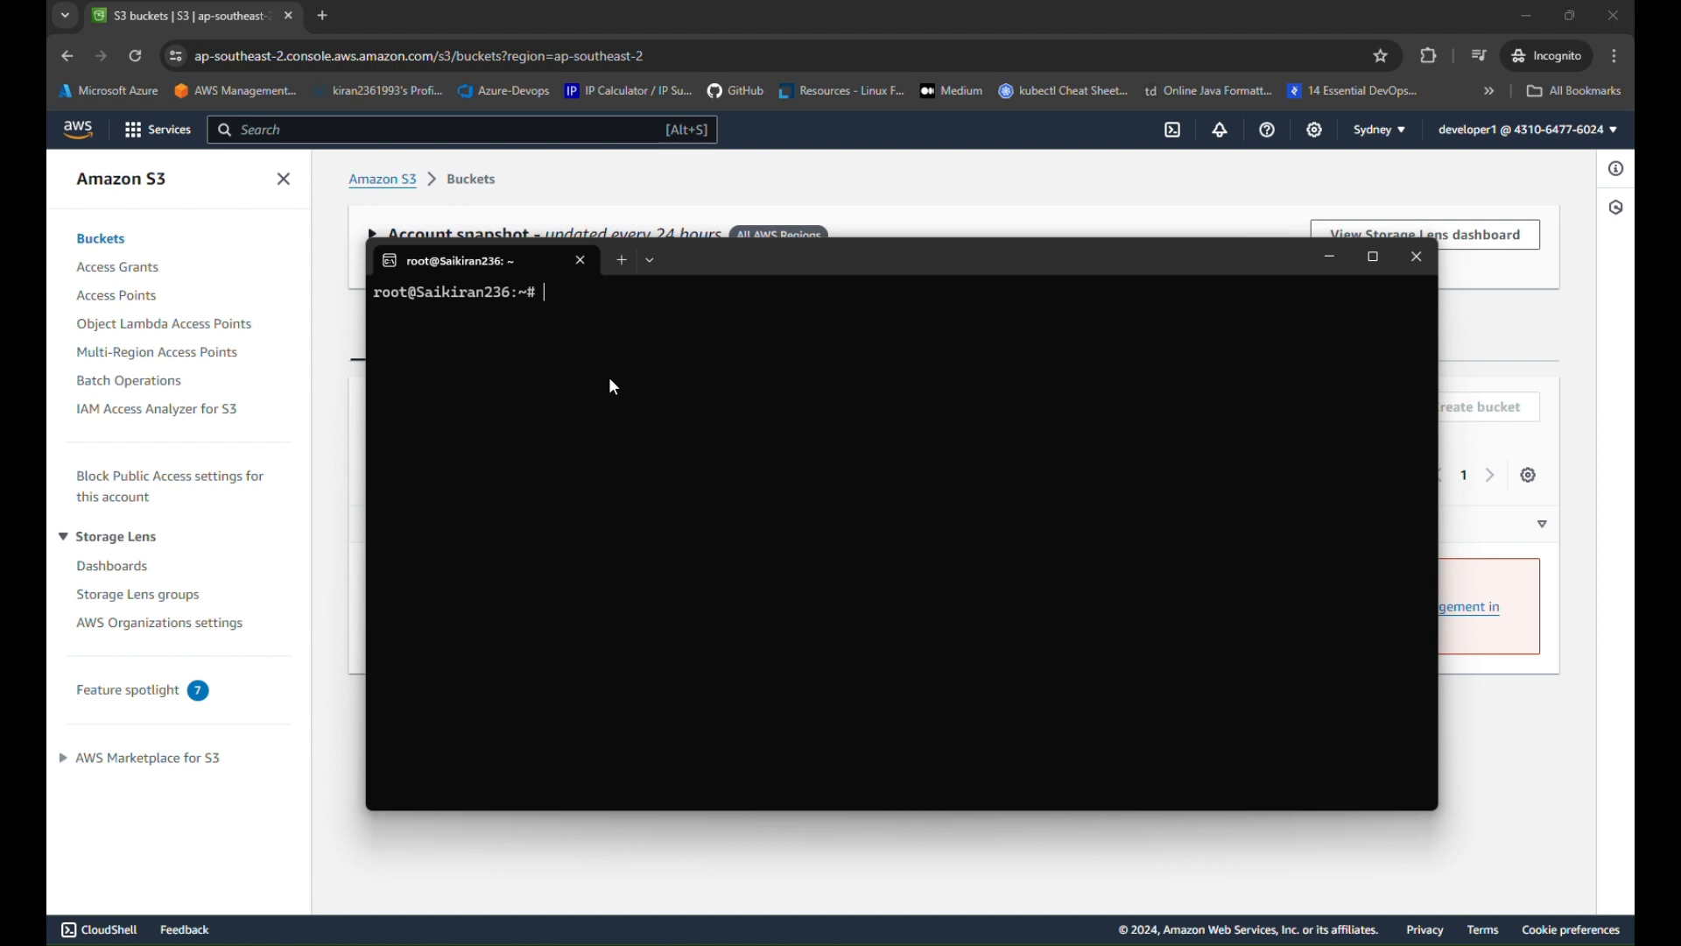
text(useradd -m developer2 root@Saikiran236:~# )
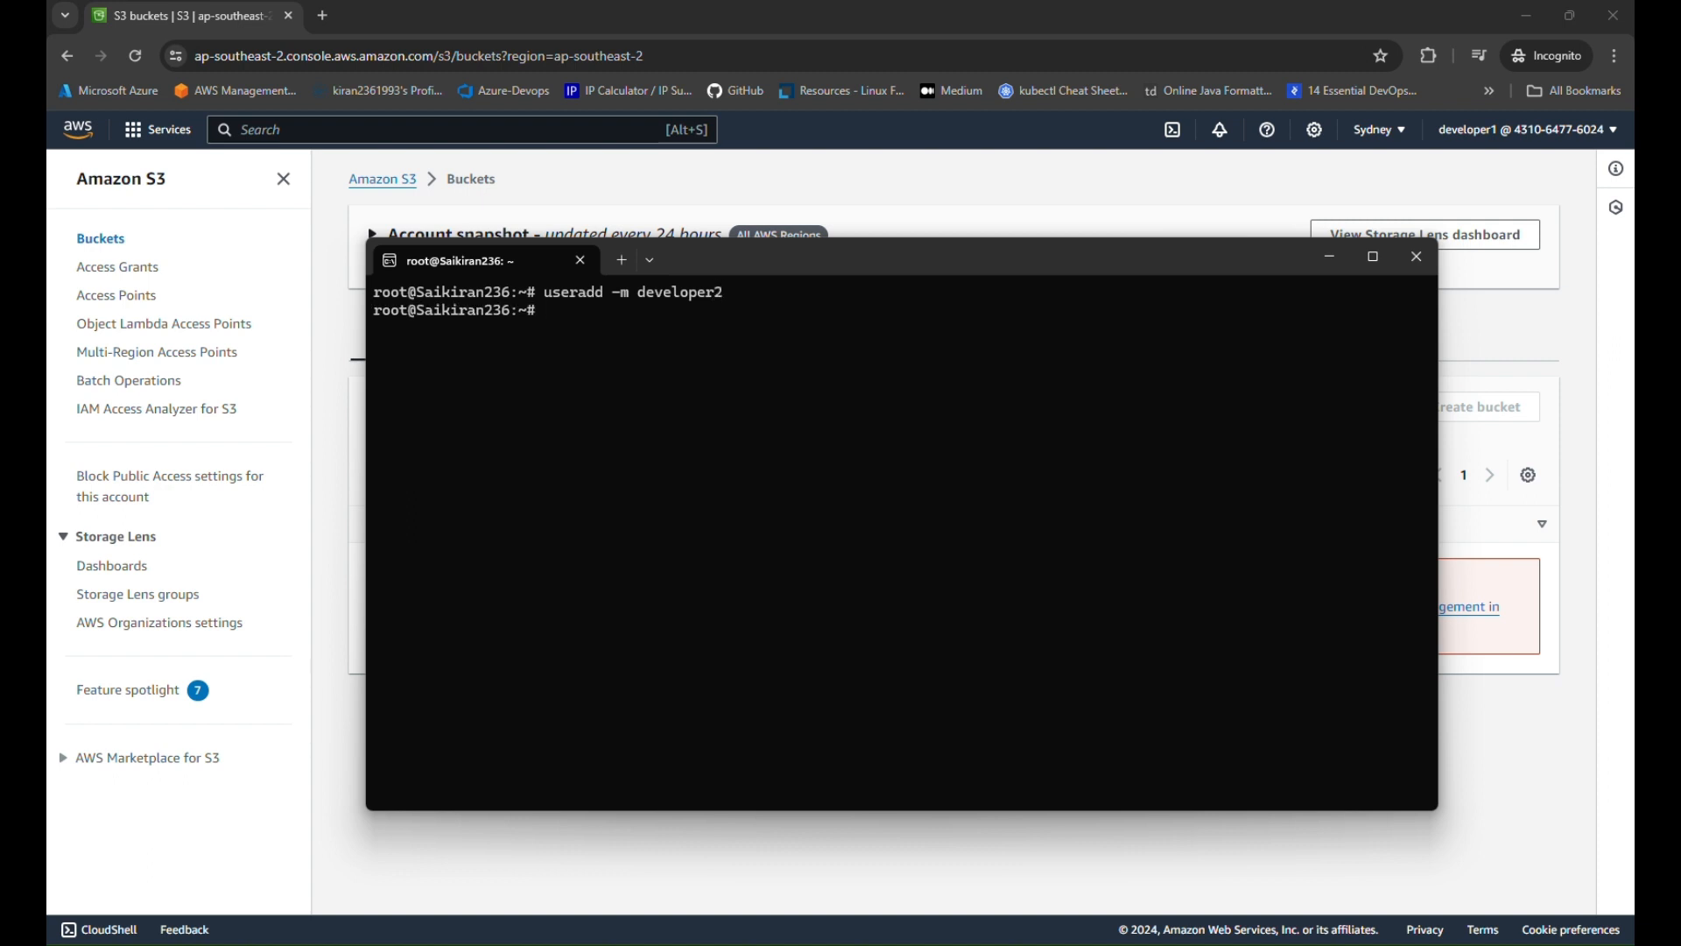
text(sudo su - developer2 $ )
text(bash)
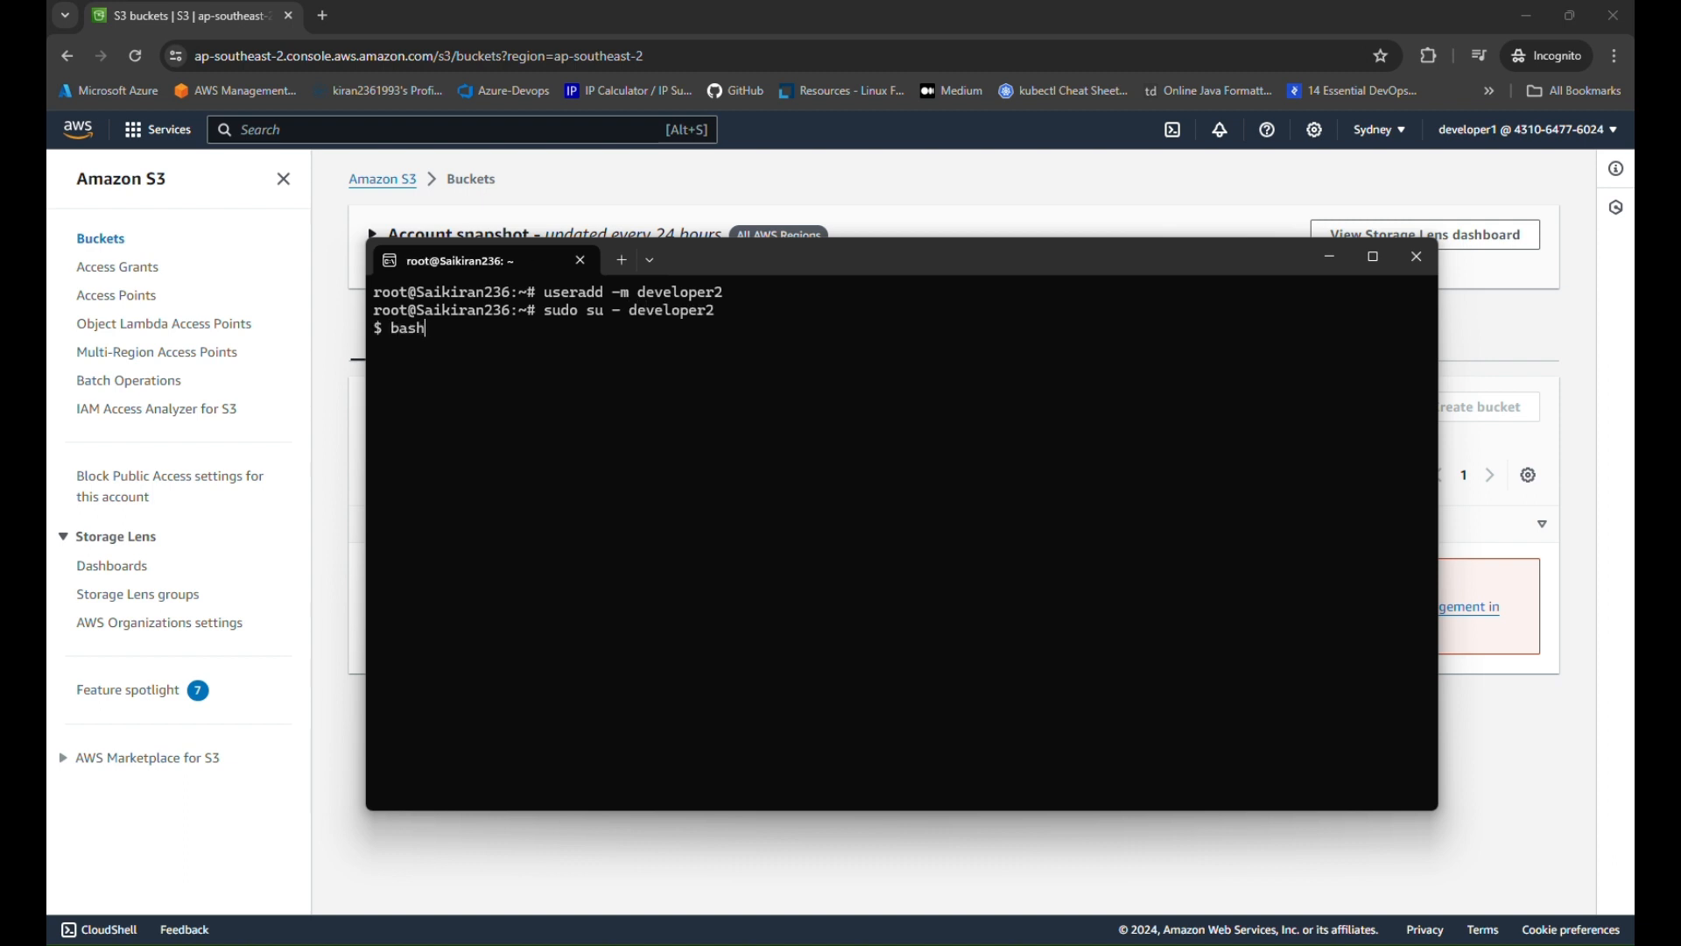
key(Return)
key(ctrl+l)
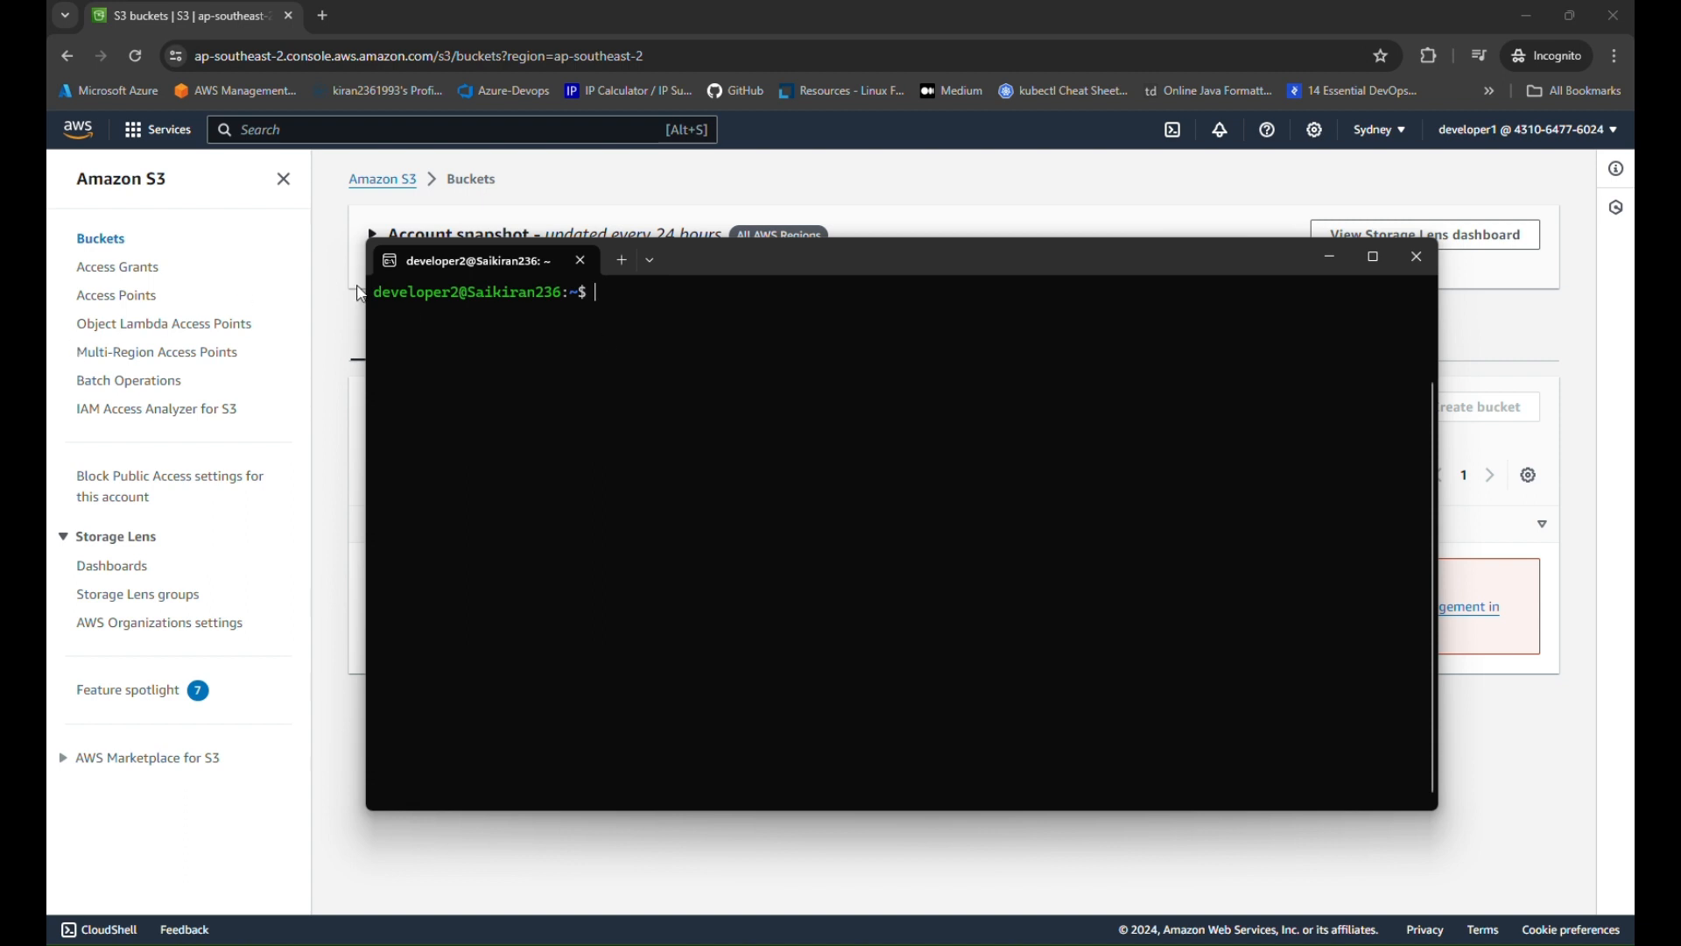
Run aws configure as developer2
double_click(412, 294)
click(600, 294)
text(aws configure)
key(Return)
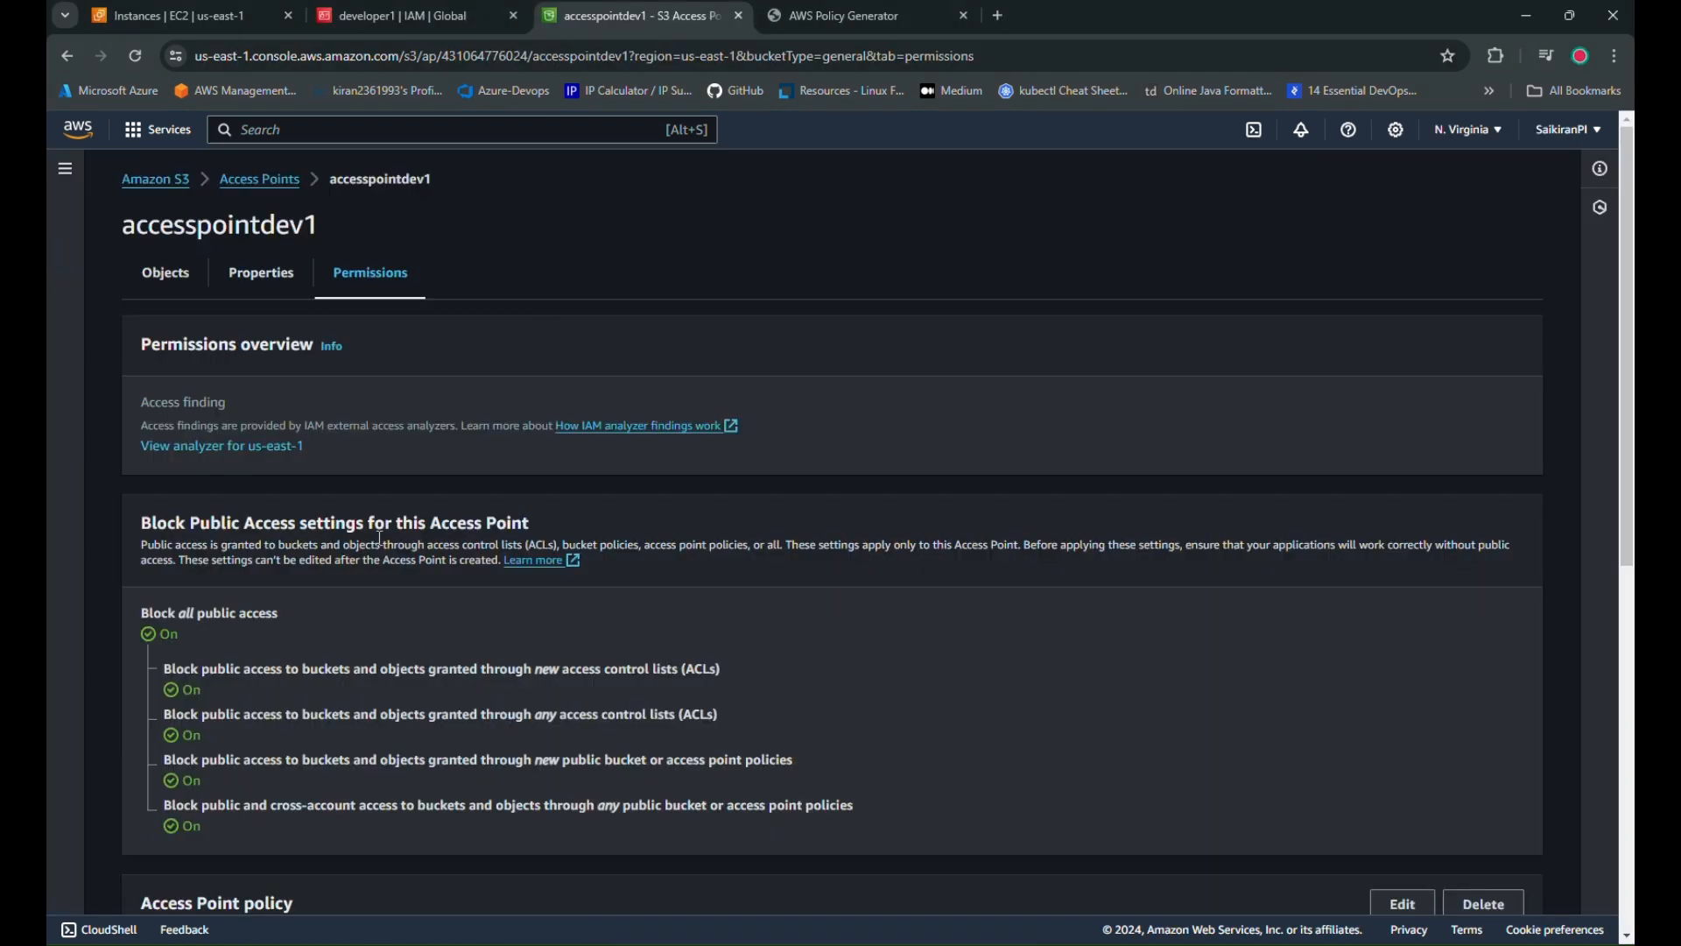
Create a new access key for developer1 with use case Other
click(433, 15)
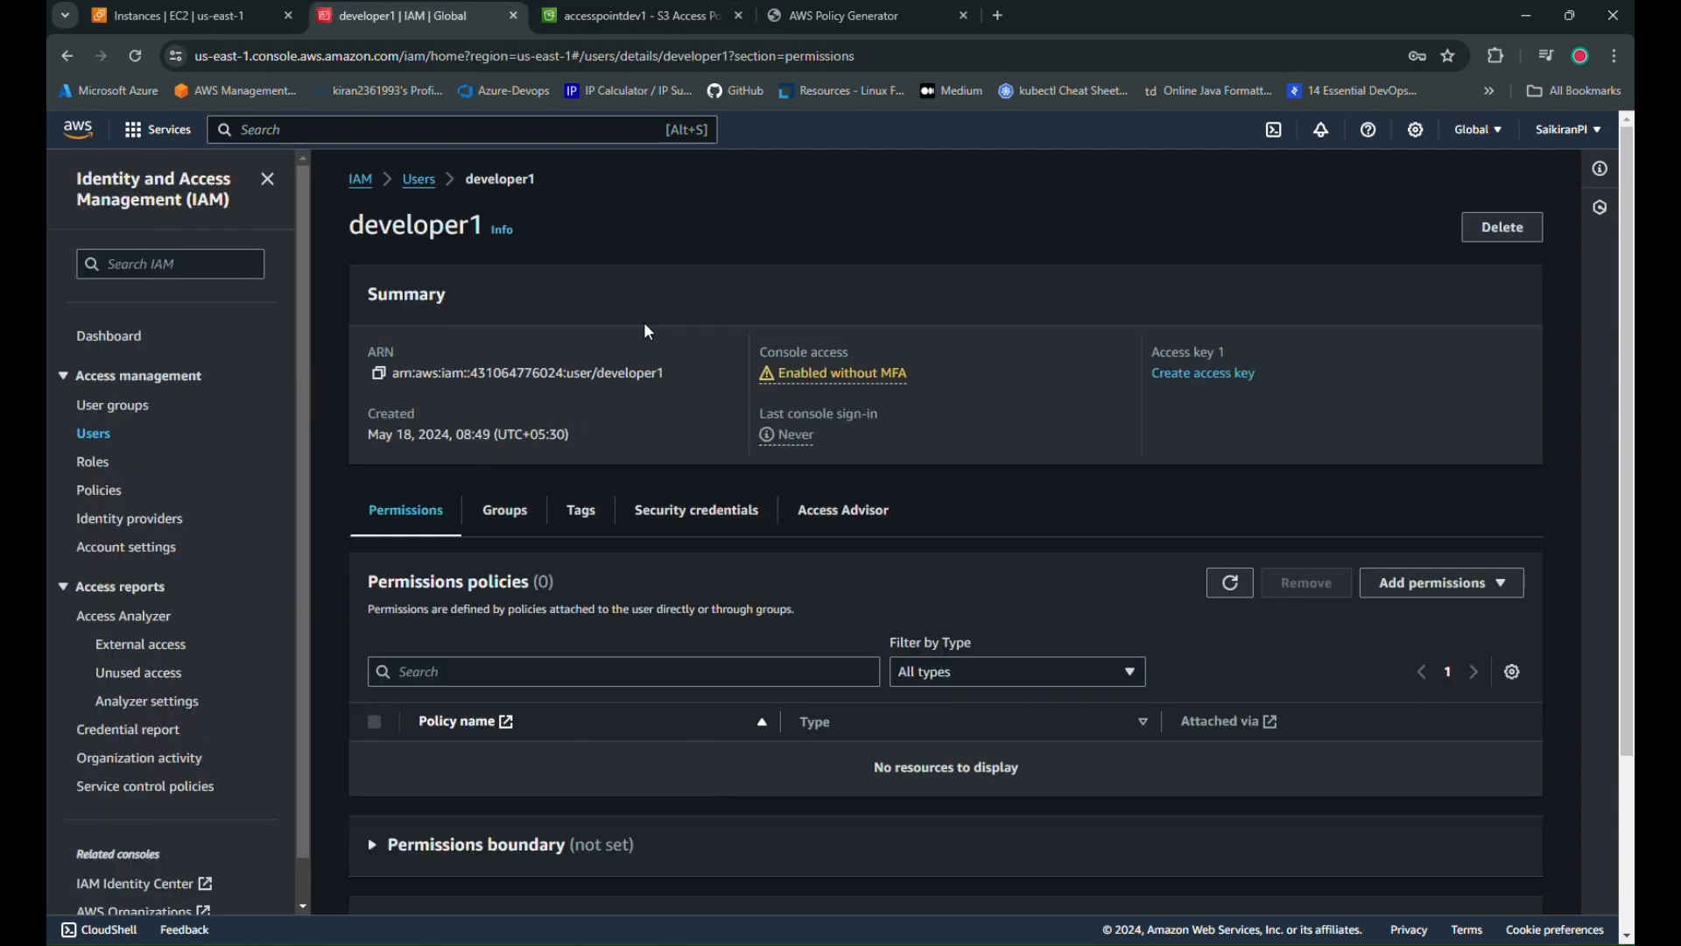
click(696, 510)
scroll(832, 622, down, 4)
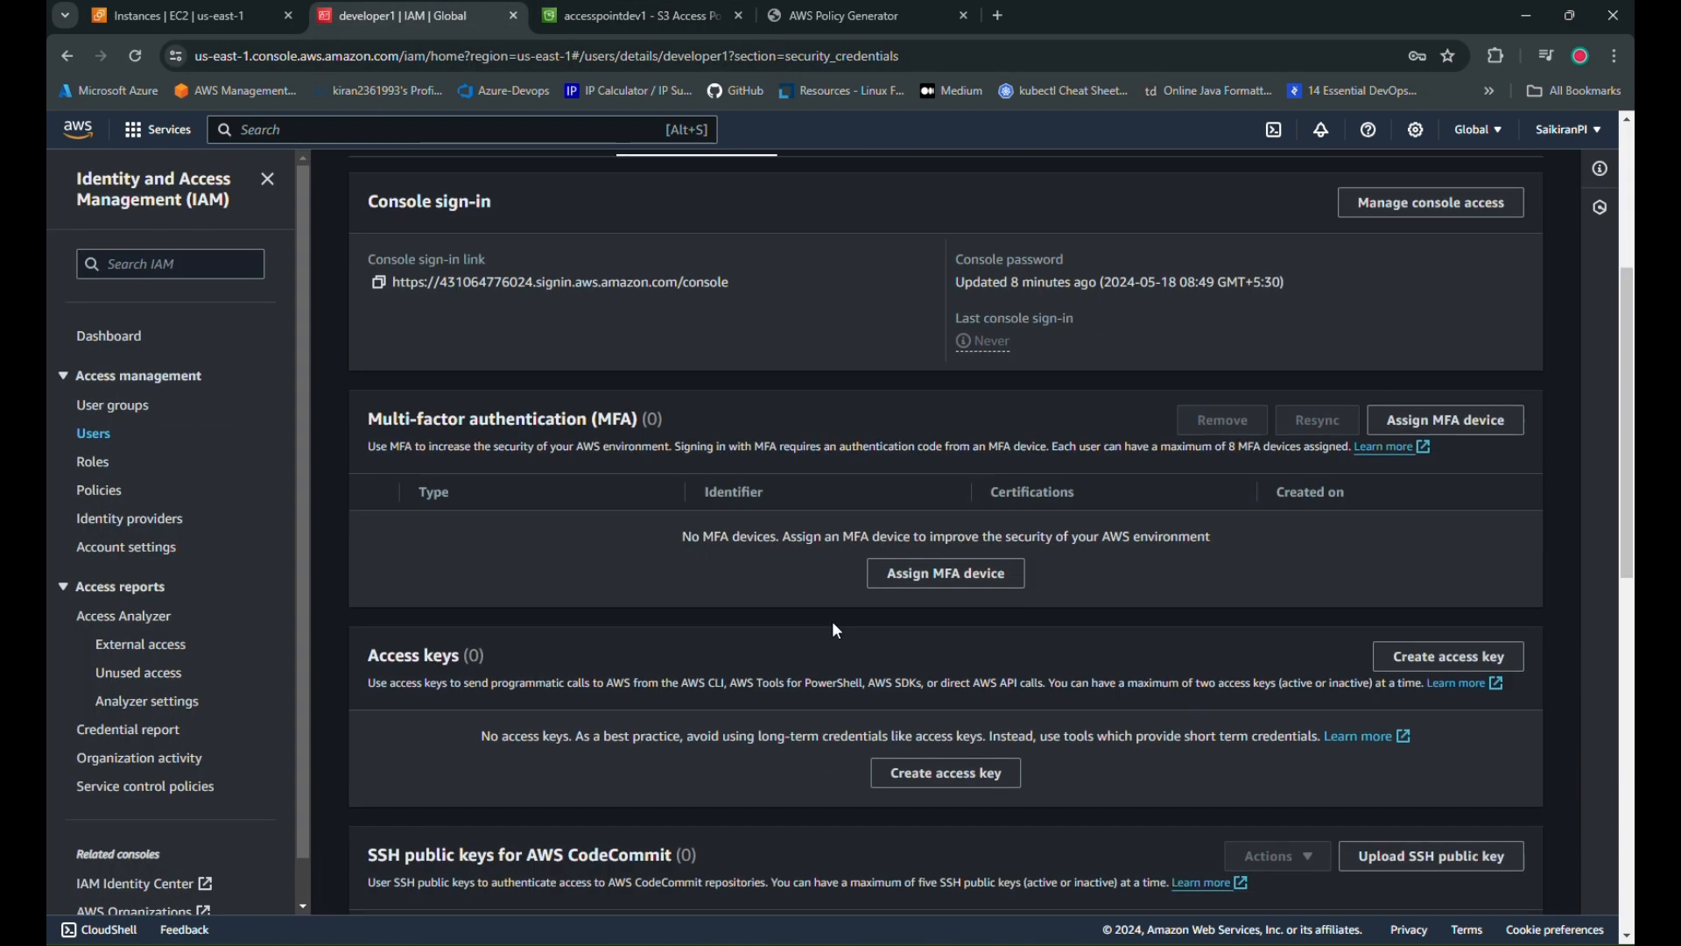
scroll(836, 631, down, 3)
click(950, 486)
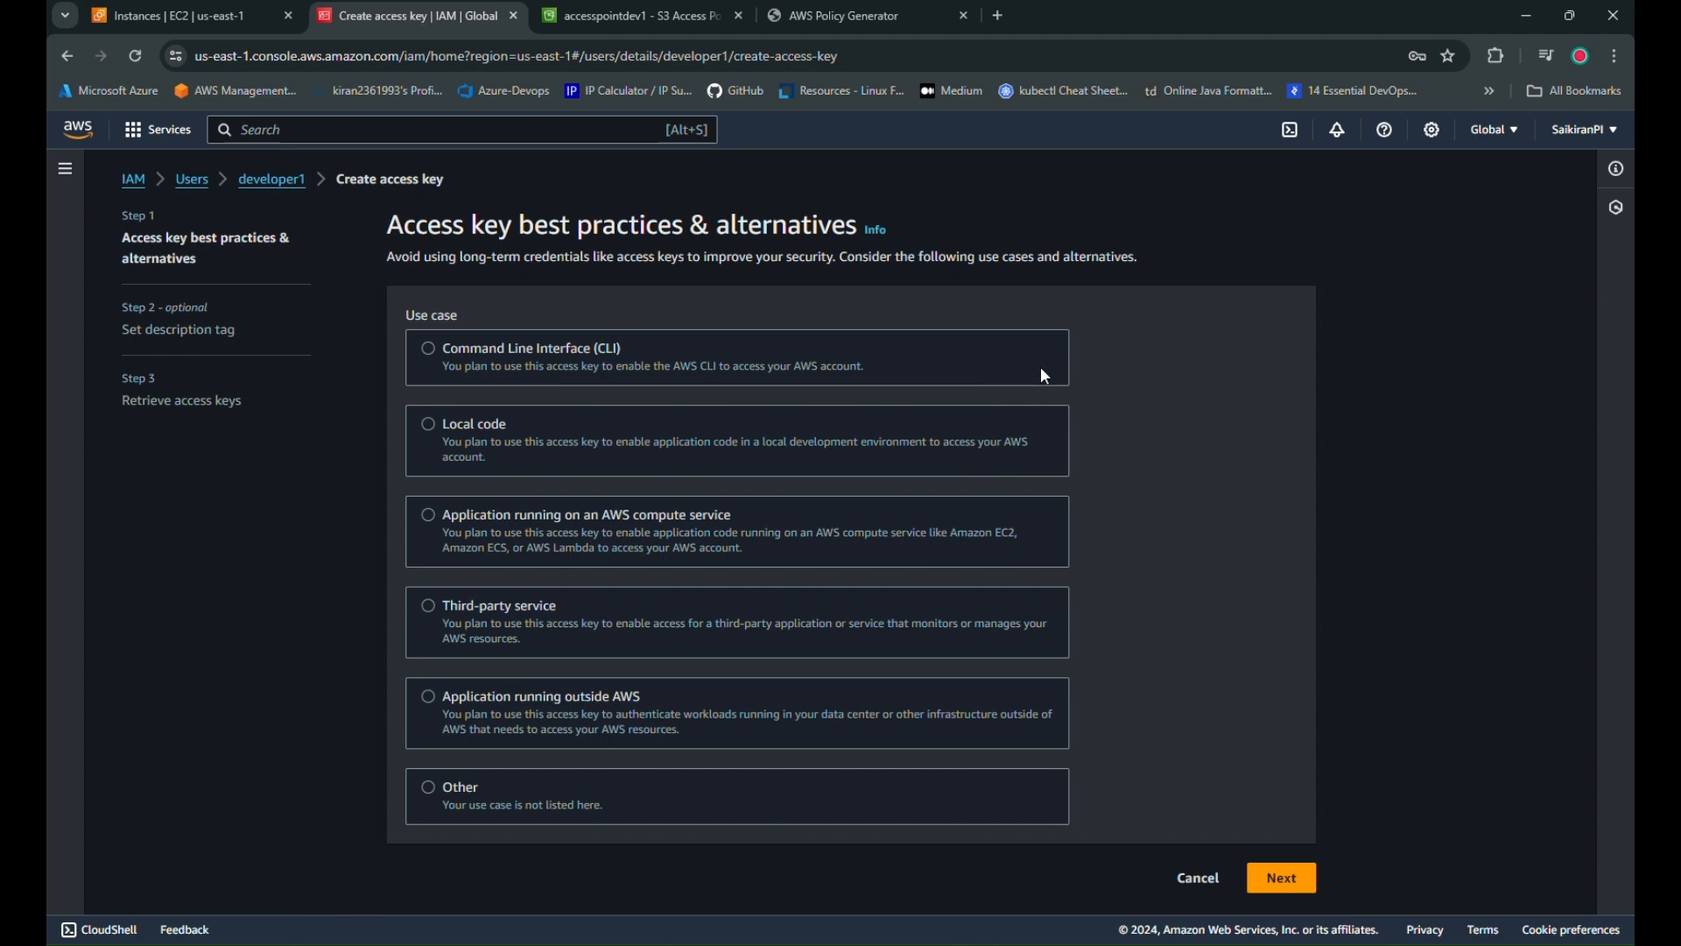
click(822, 784)
scroll(1256, 688, down, 3)
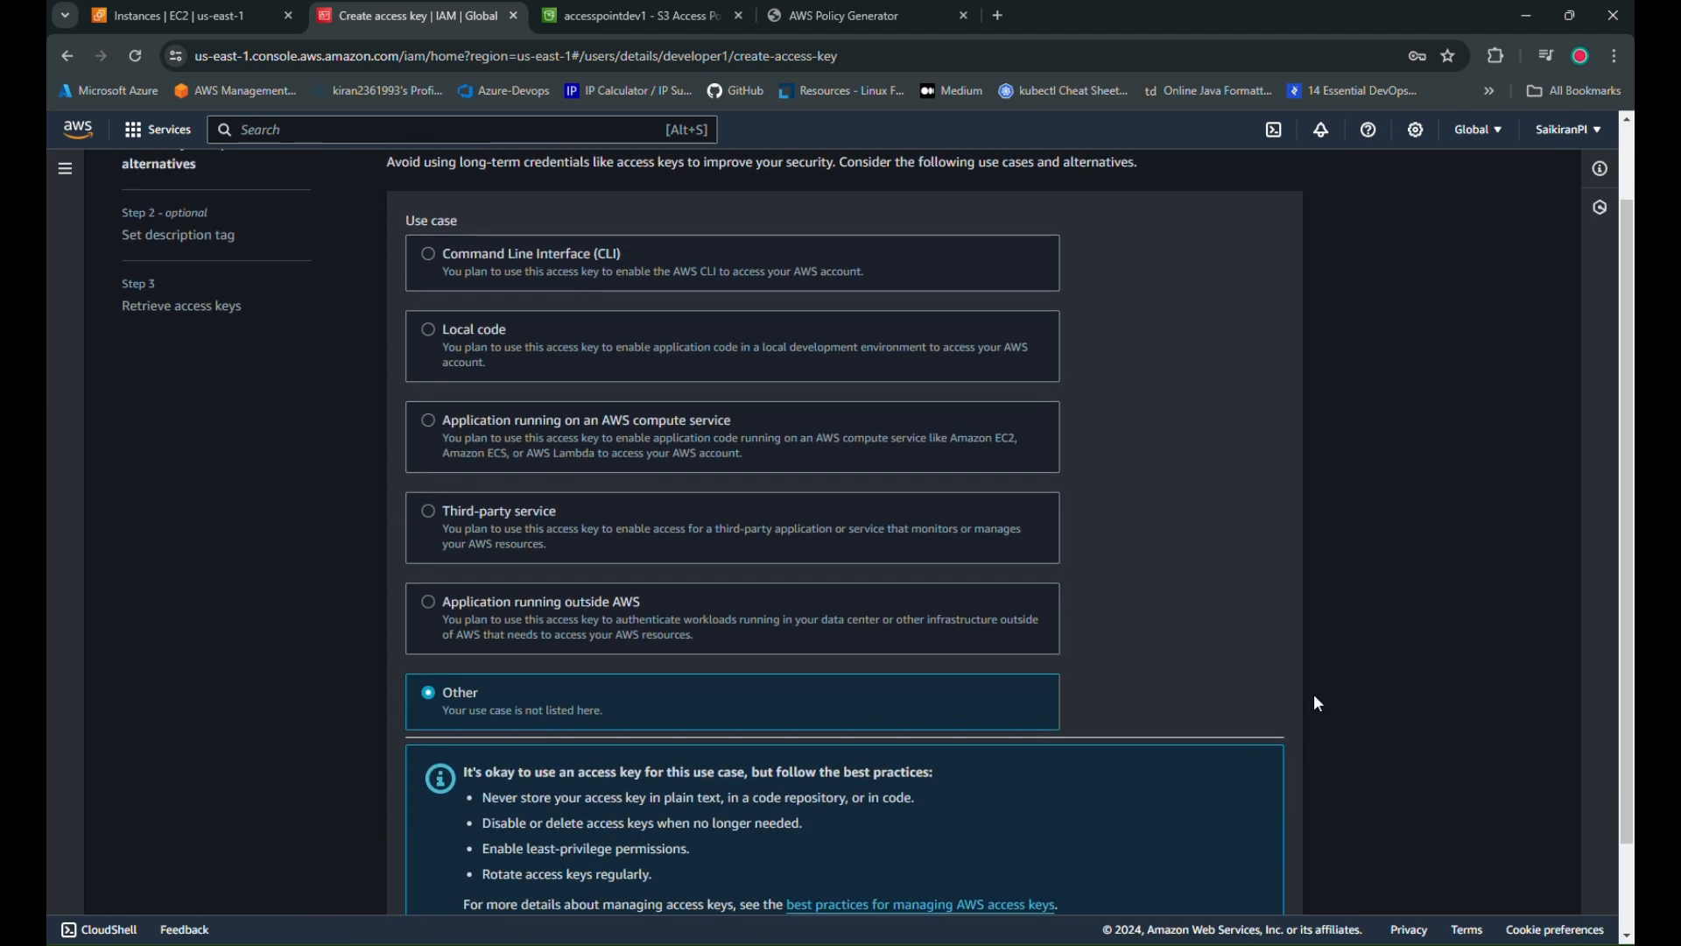
click(1270, 883)
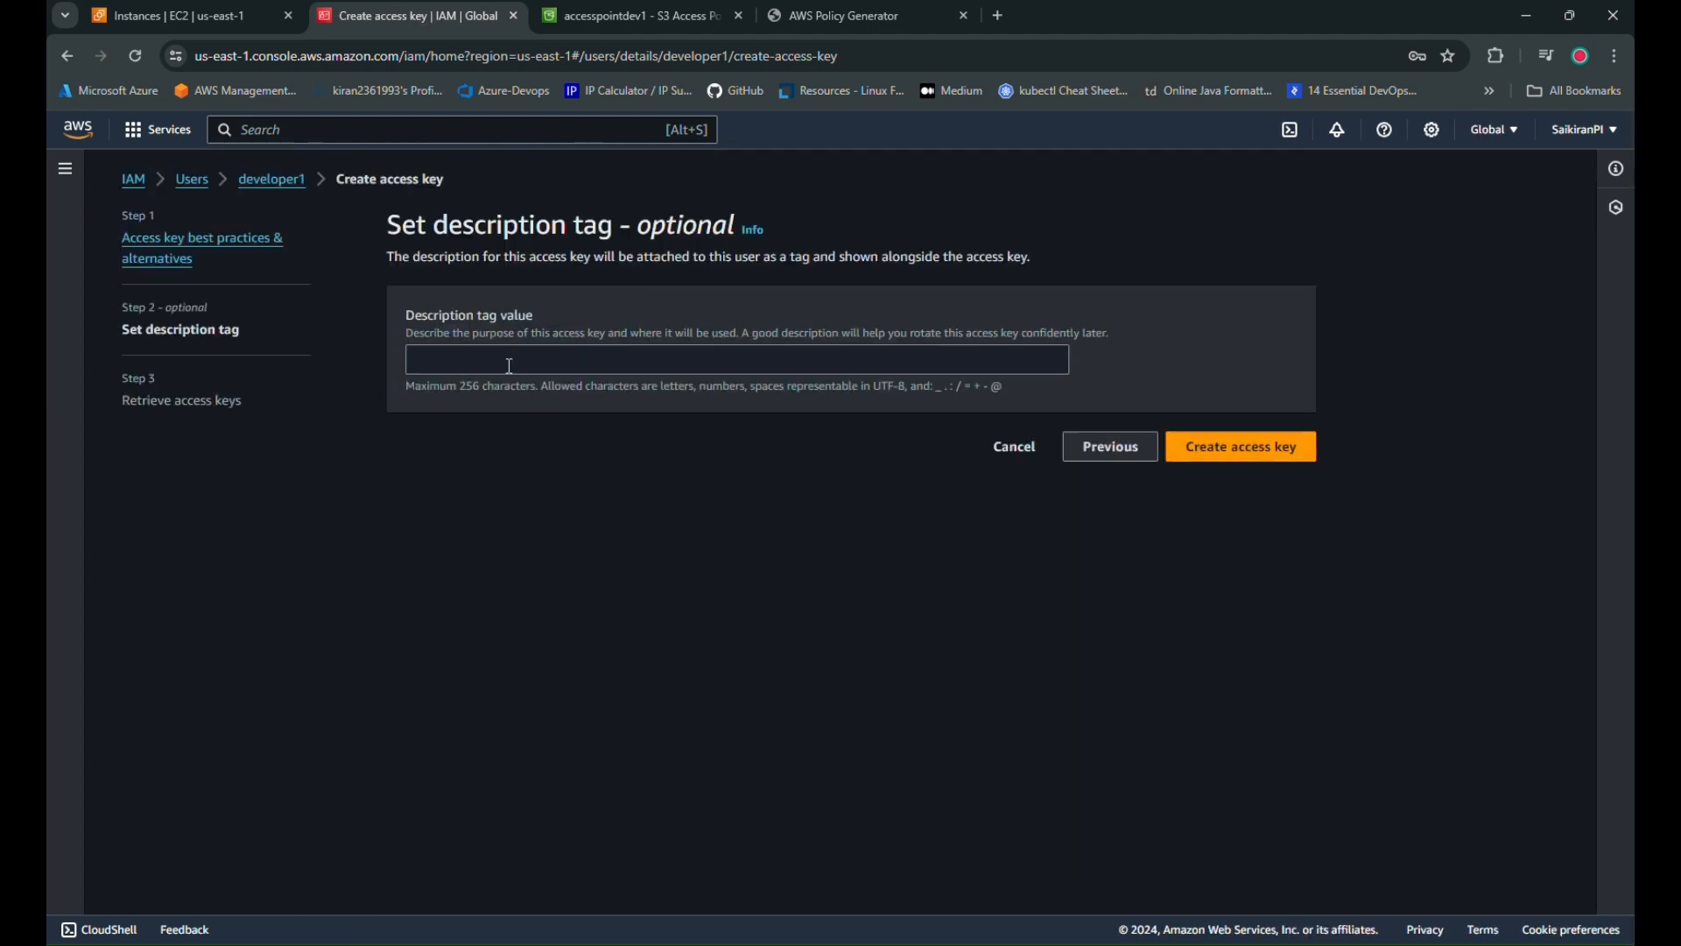
click(1262, 454)
Paste the new access key ID at the aws configure prompt
click(418, 463)
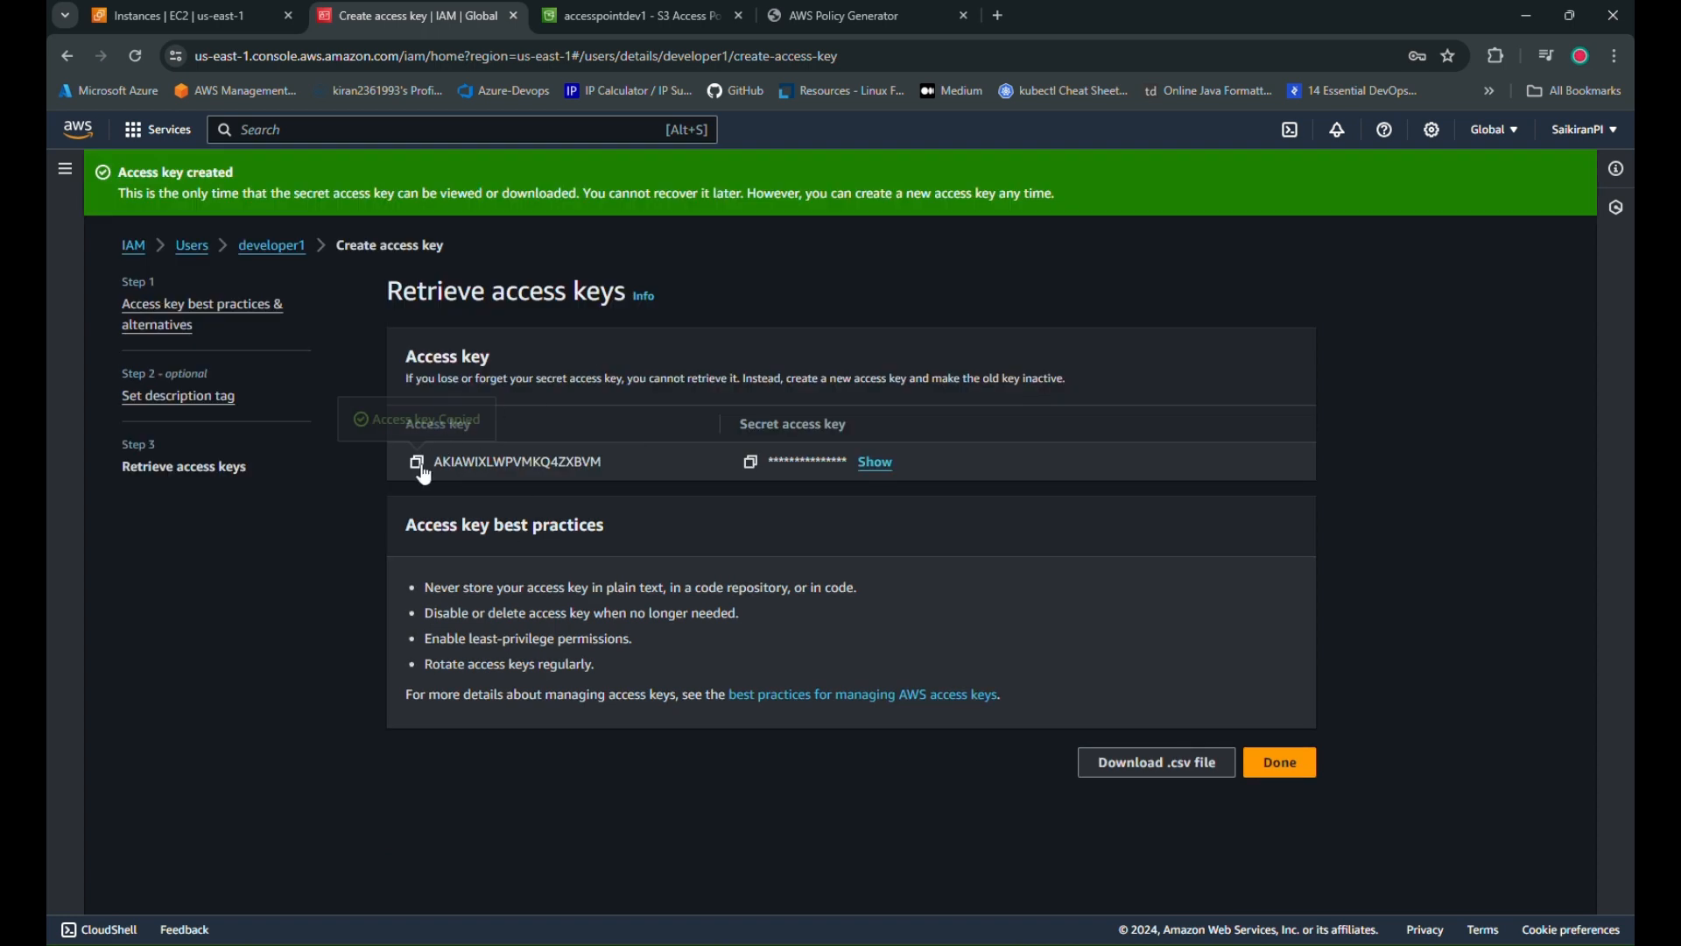
click(970, 900)
key(ctrl+v)
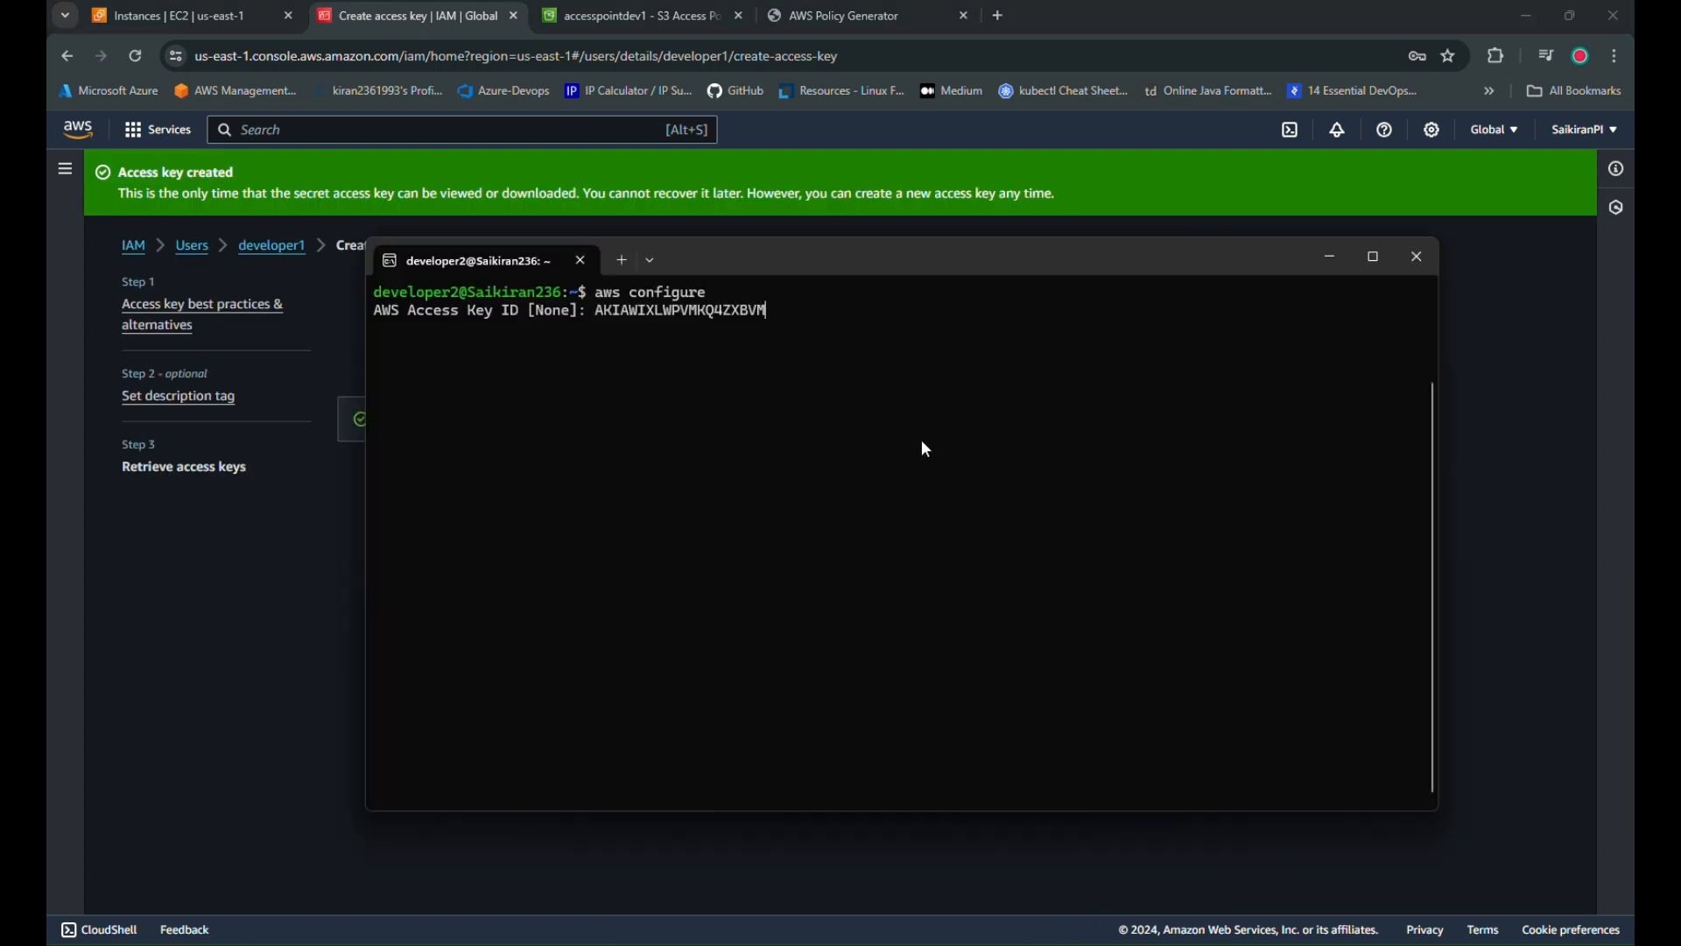
Submit the access key ID, then search apps for 'ubun' and 'wsl' without opening either
key(Return)
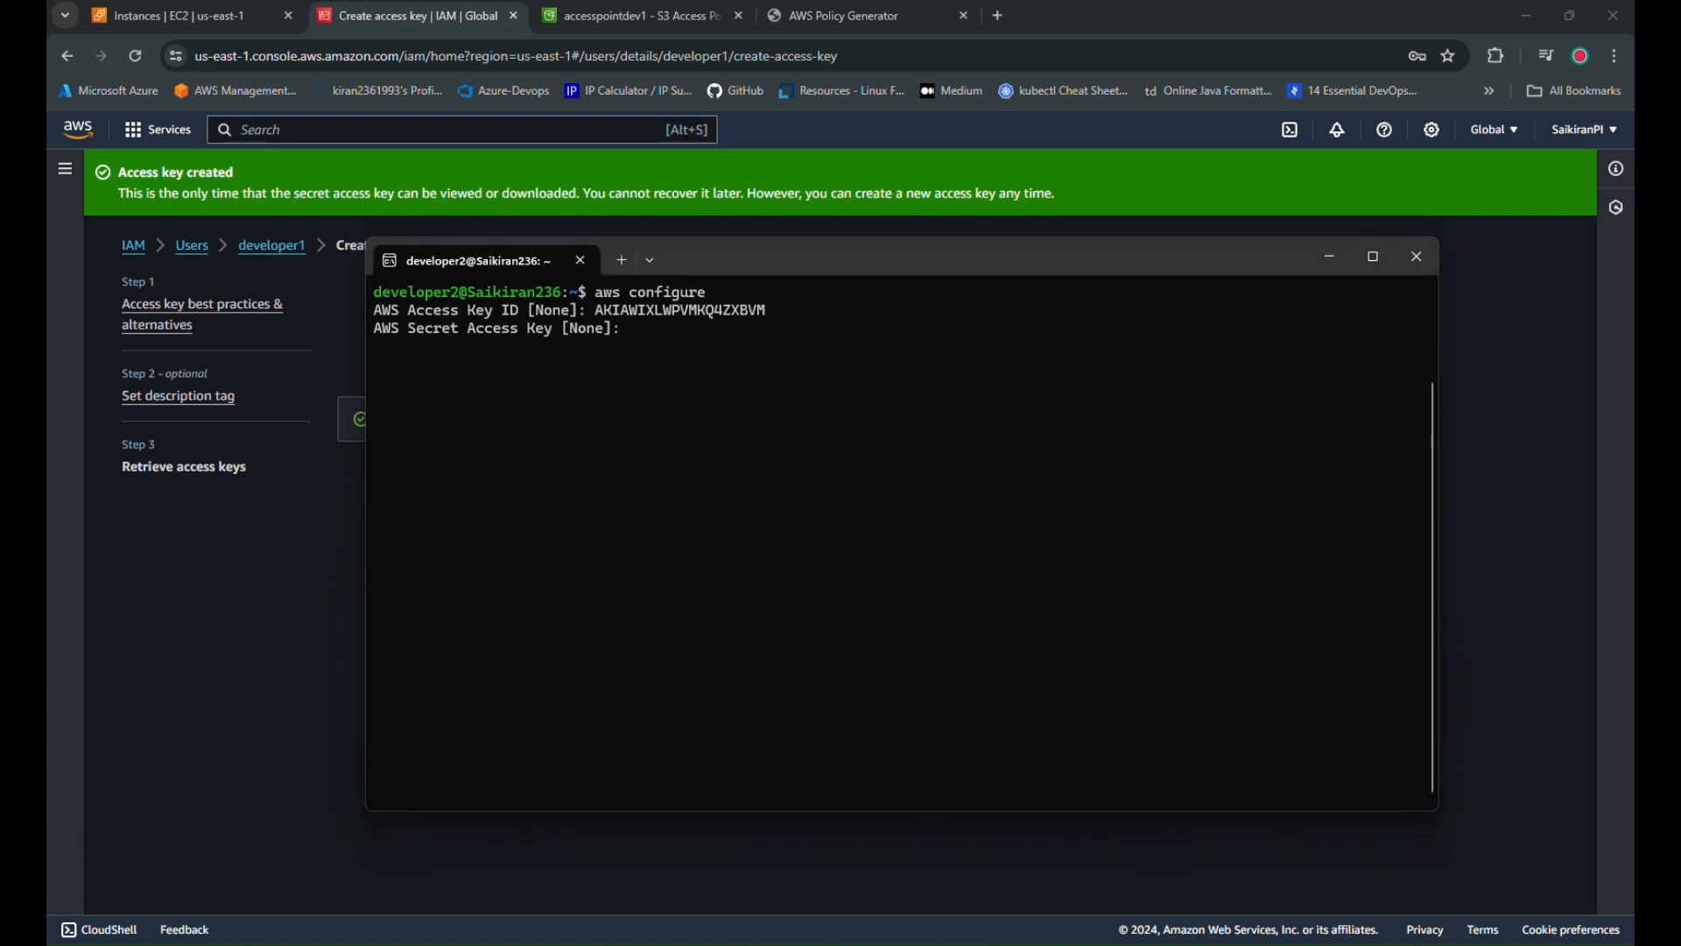
key(super)
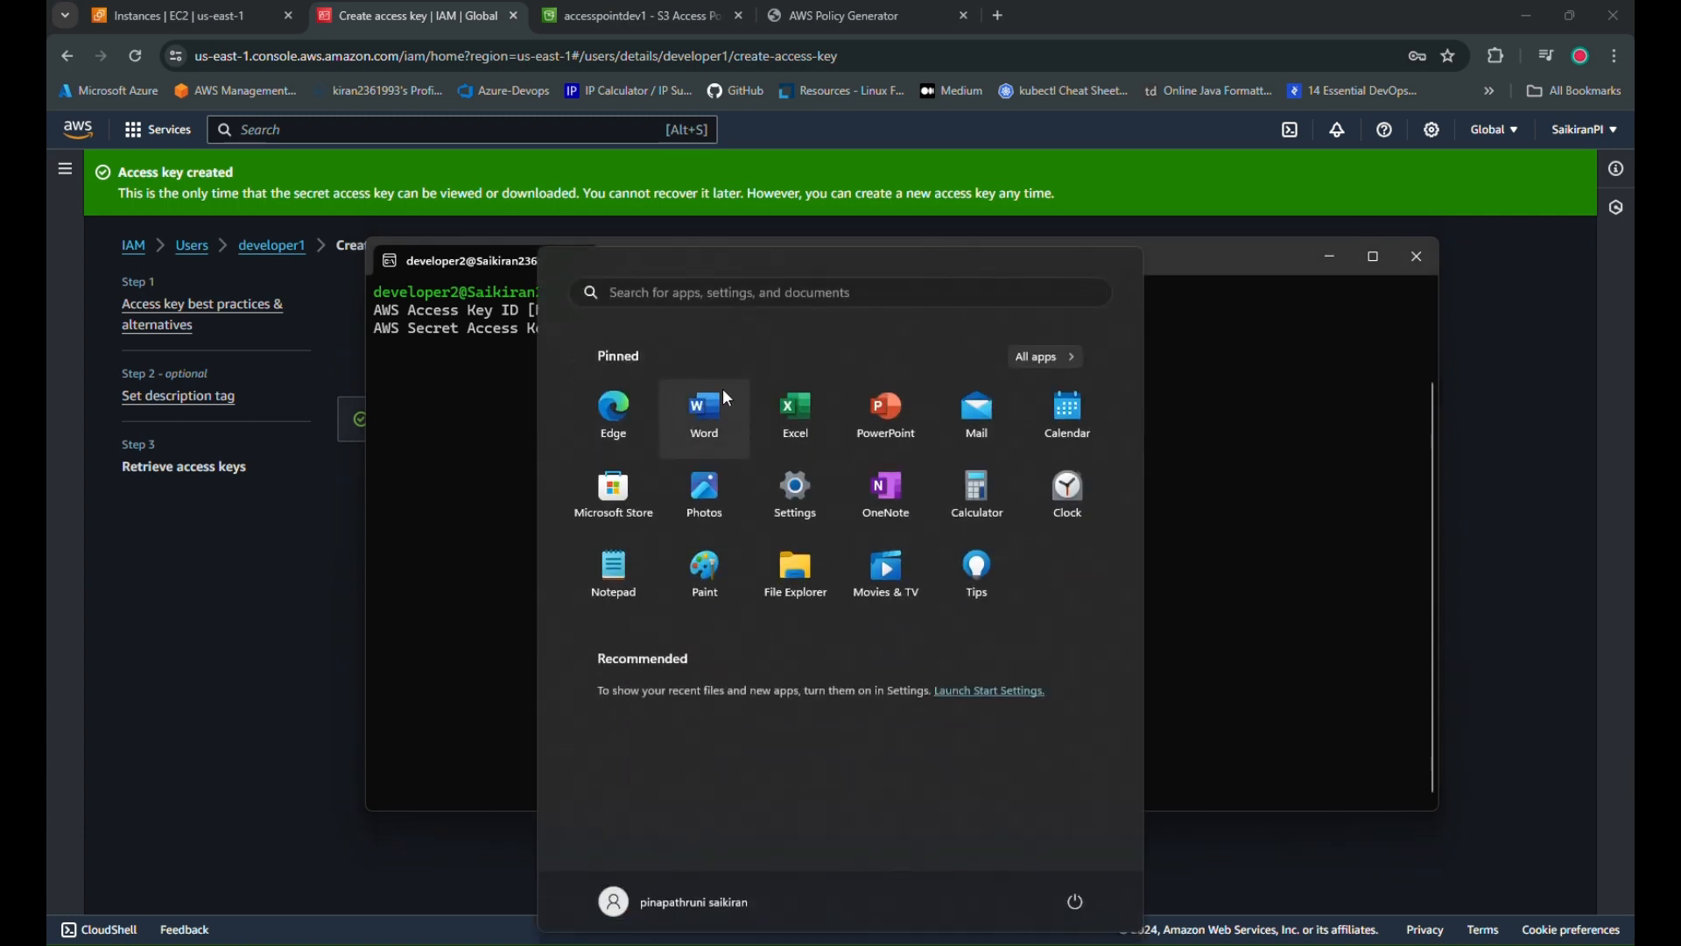
text(ubun)
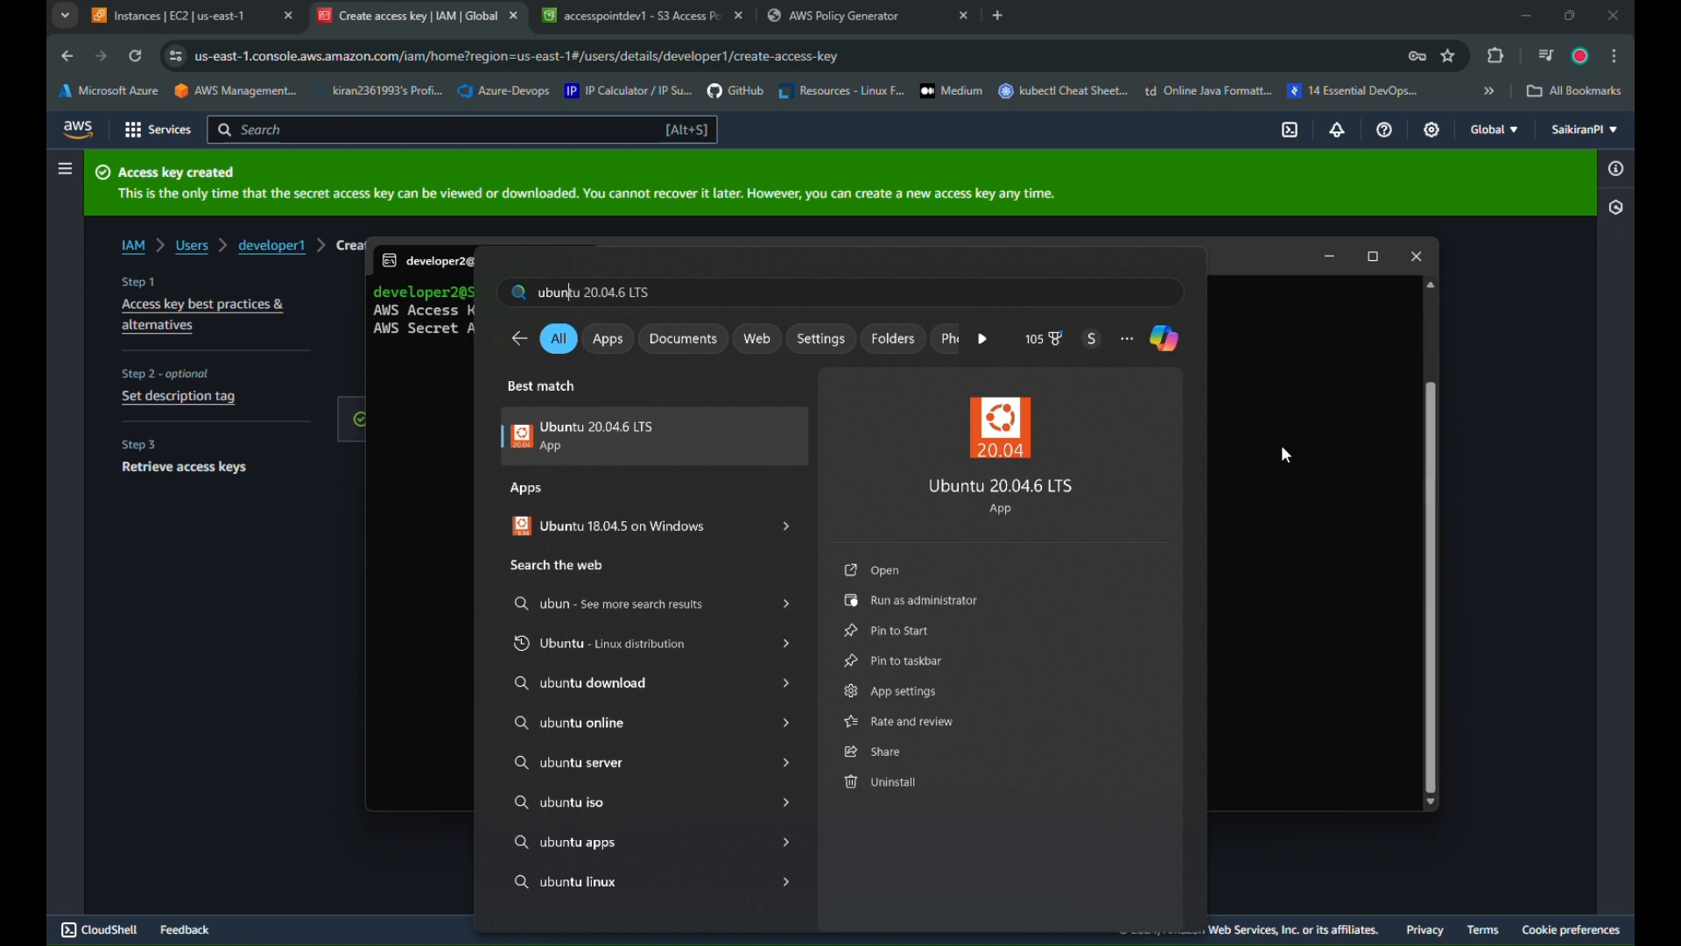
click(1325, 508)
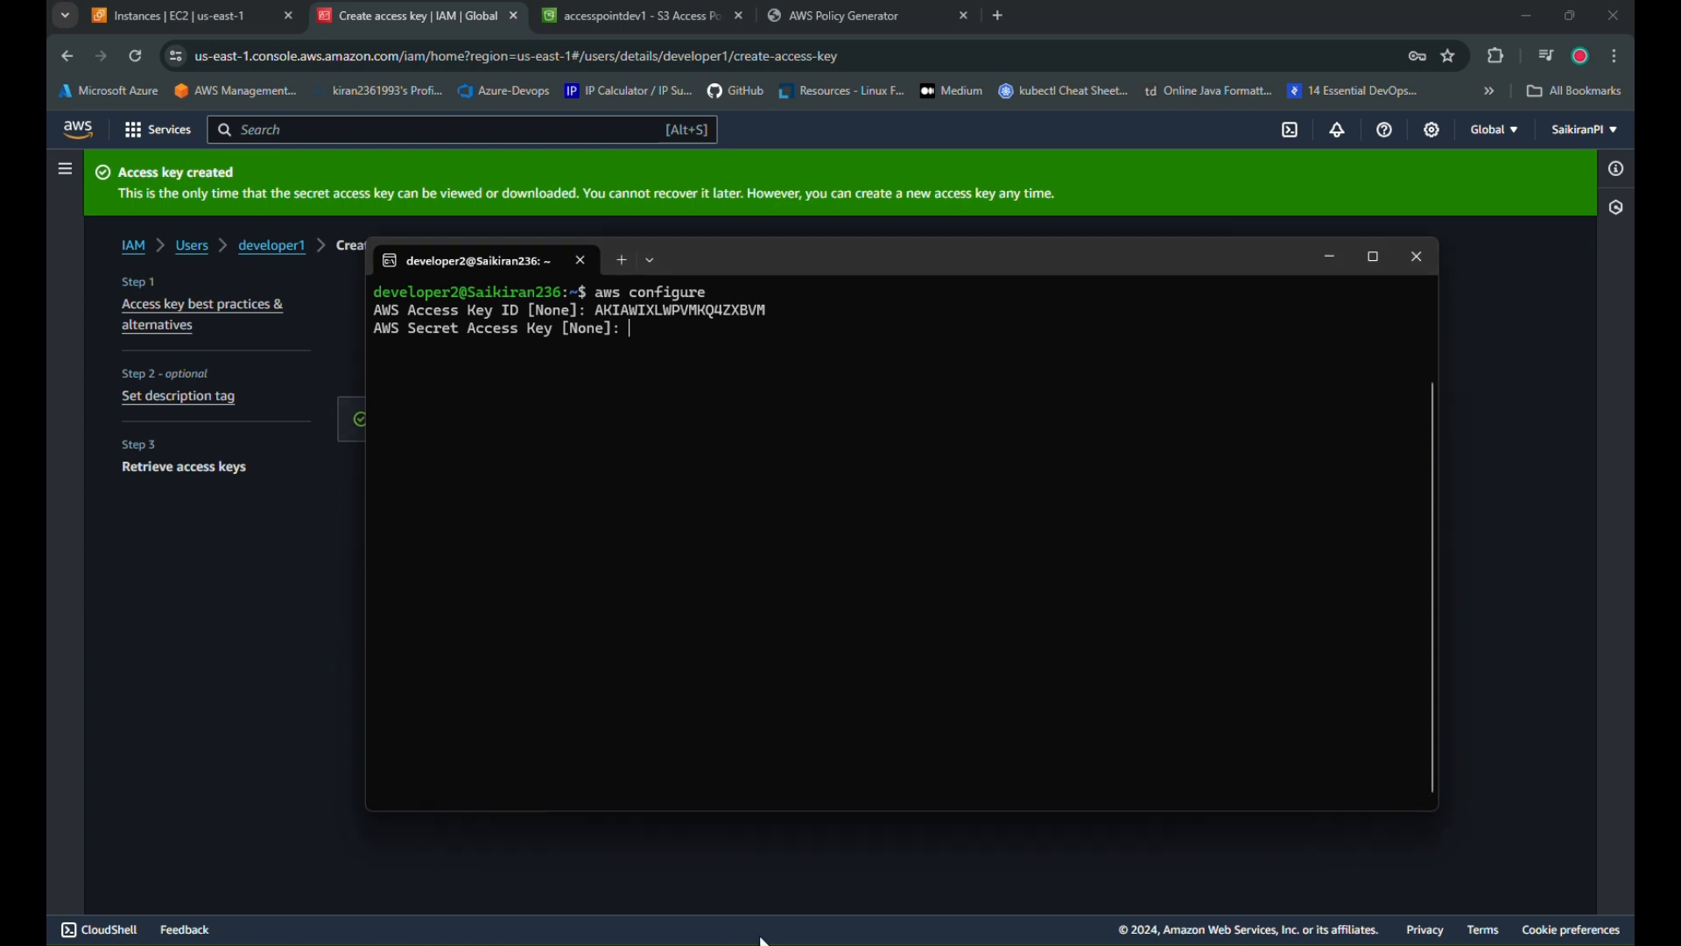
key(super)
text(wsl)
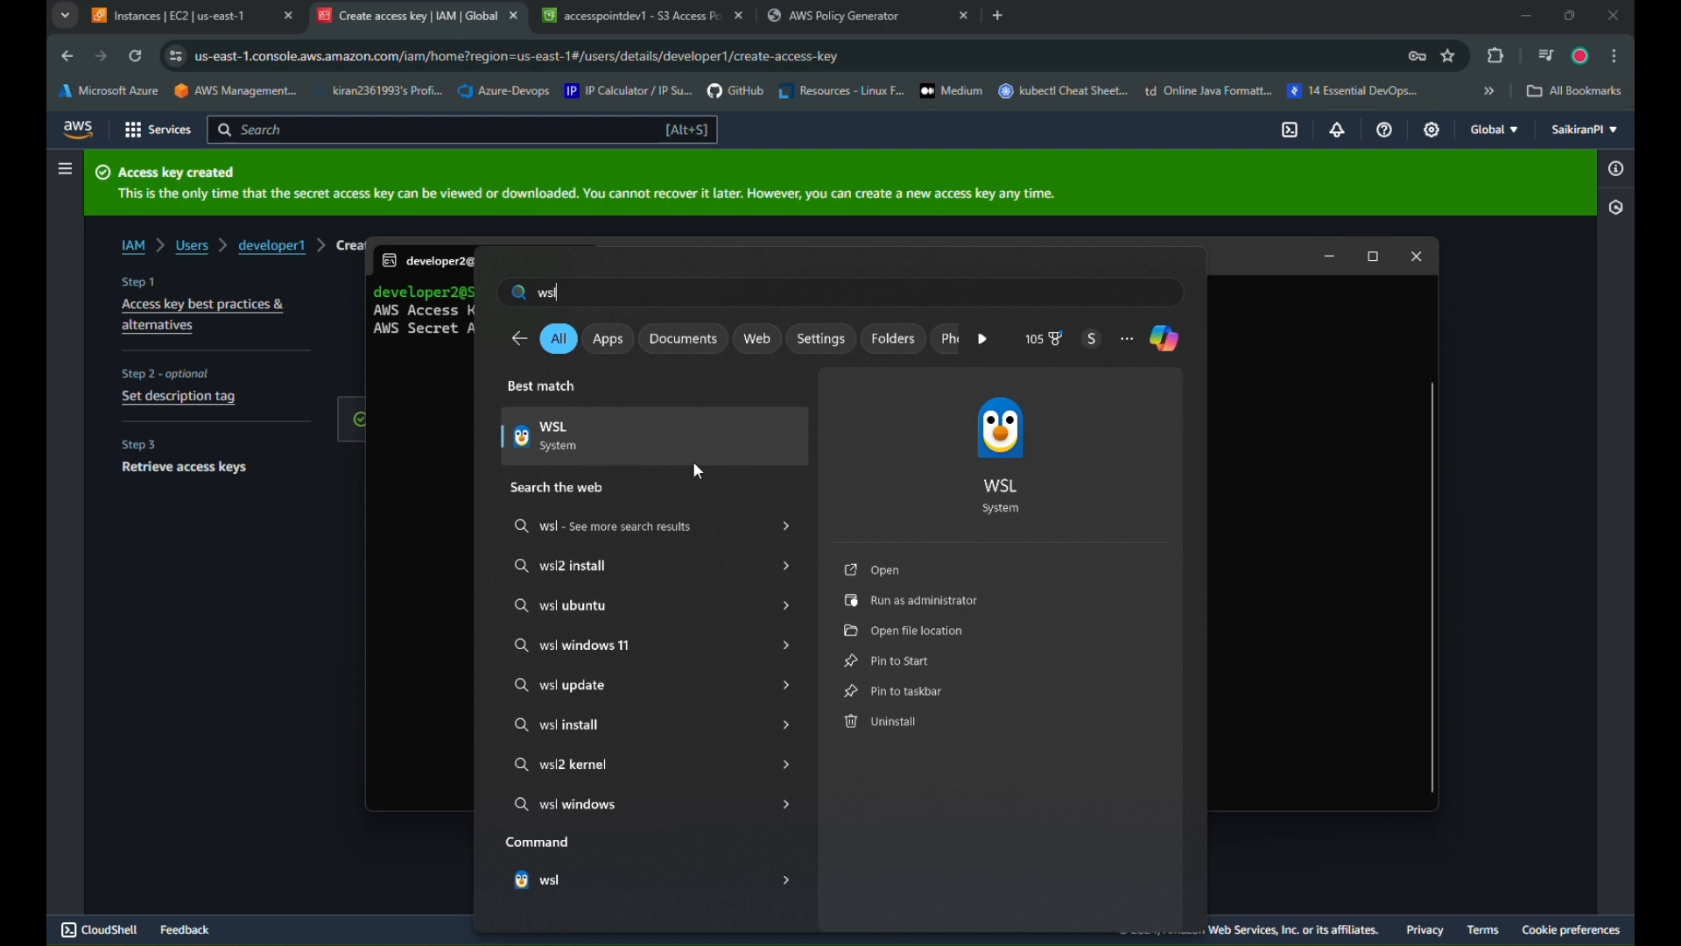
click(1235, 461)
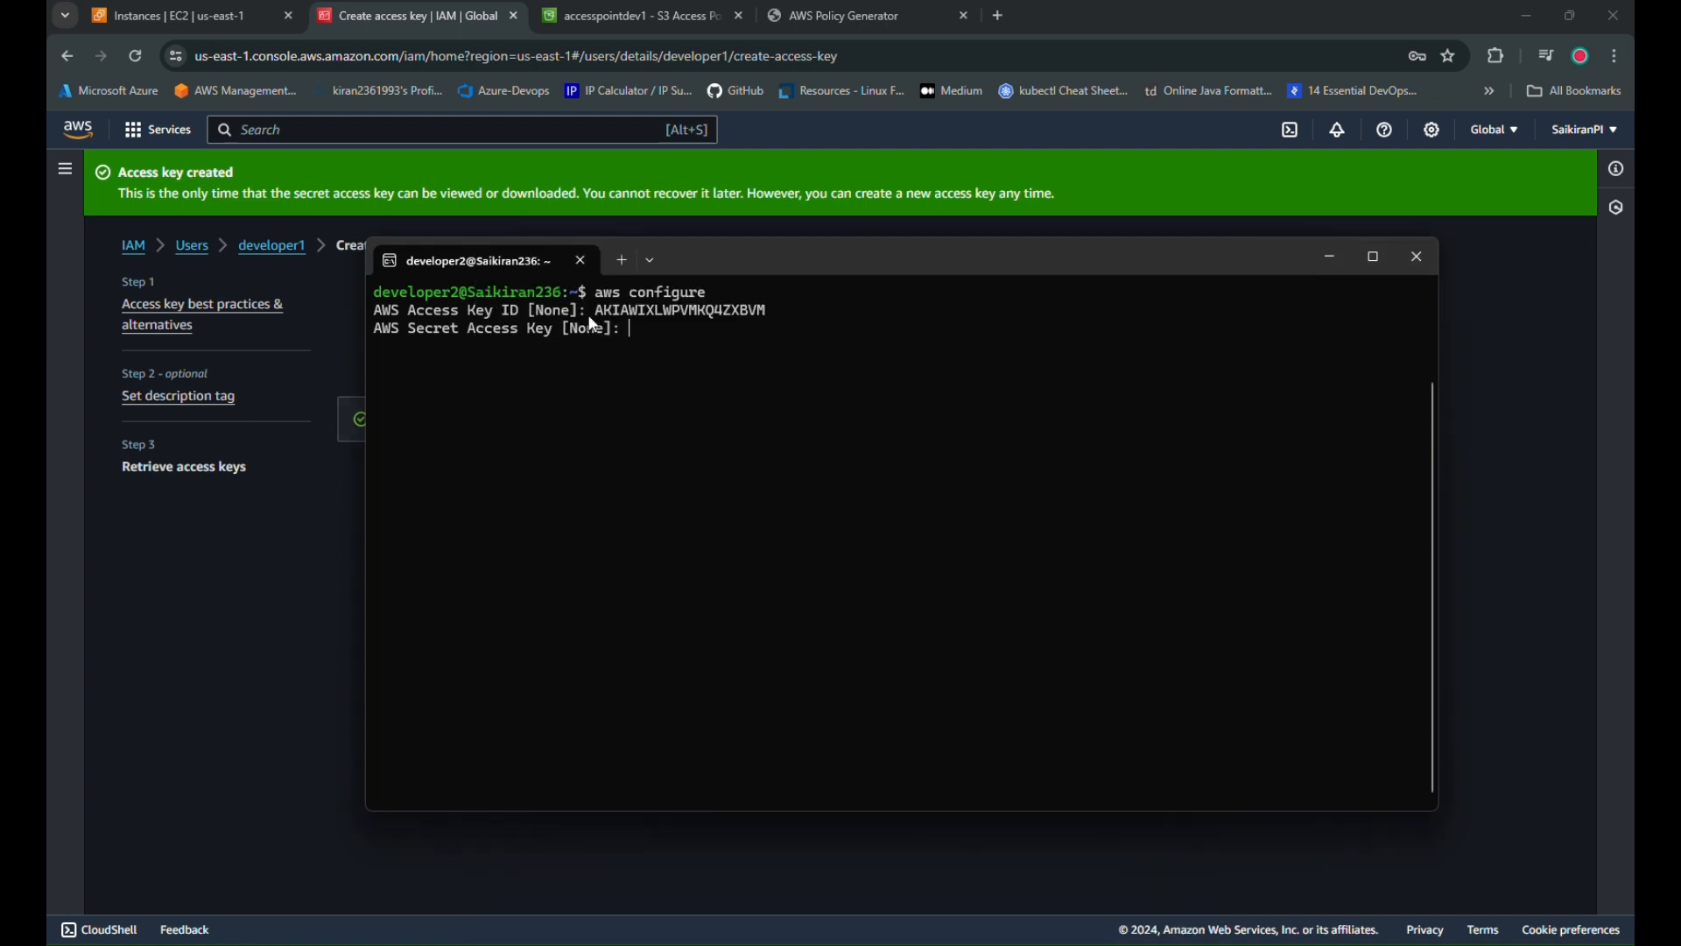
Enter the secret access key, region us-east-1 and json output, then clear the screen
click(410, 13)
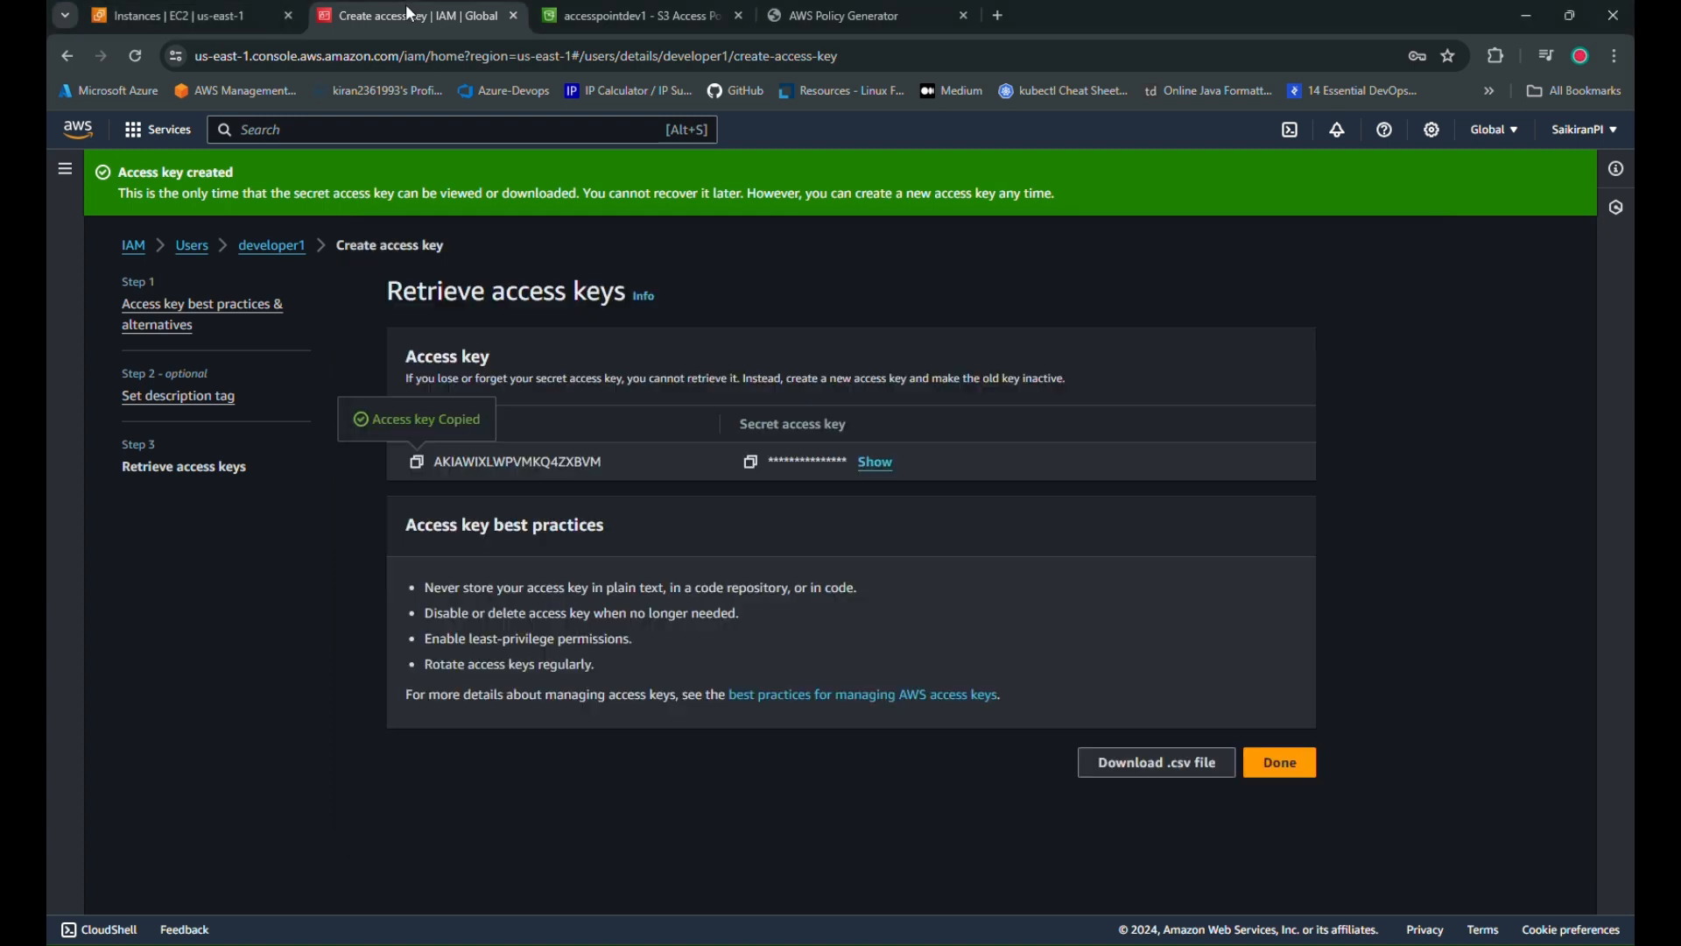
click(750, 462)
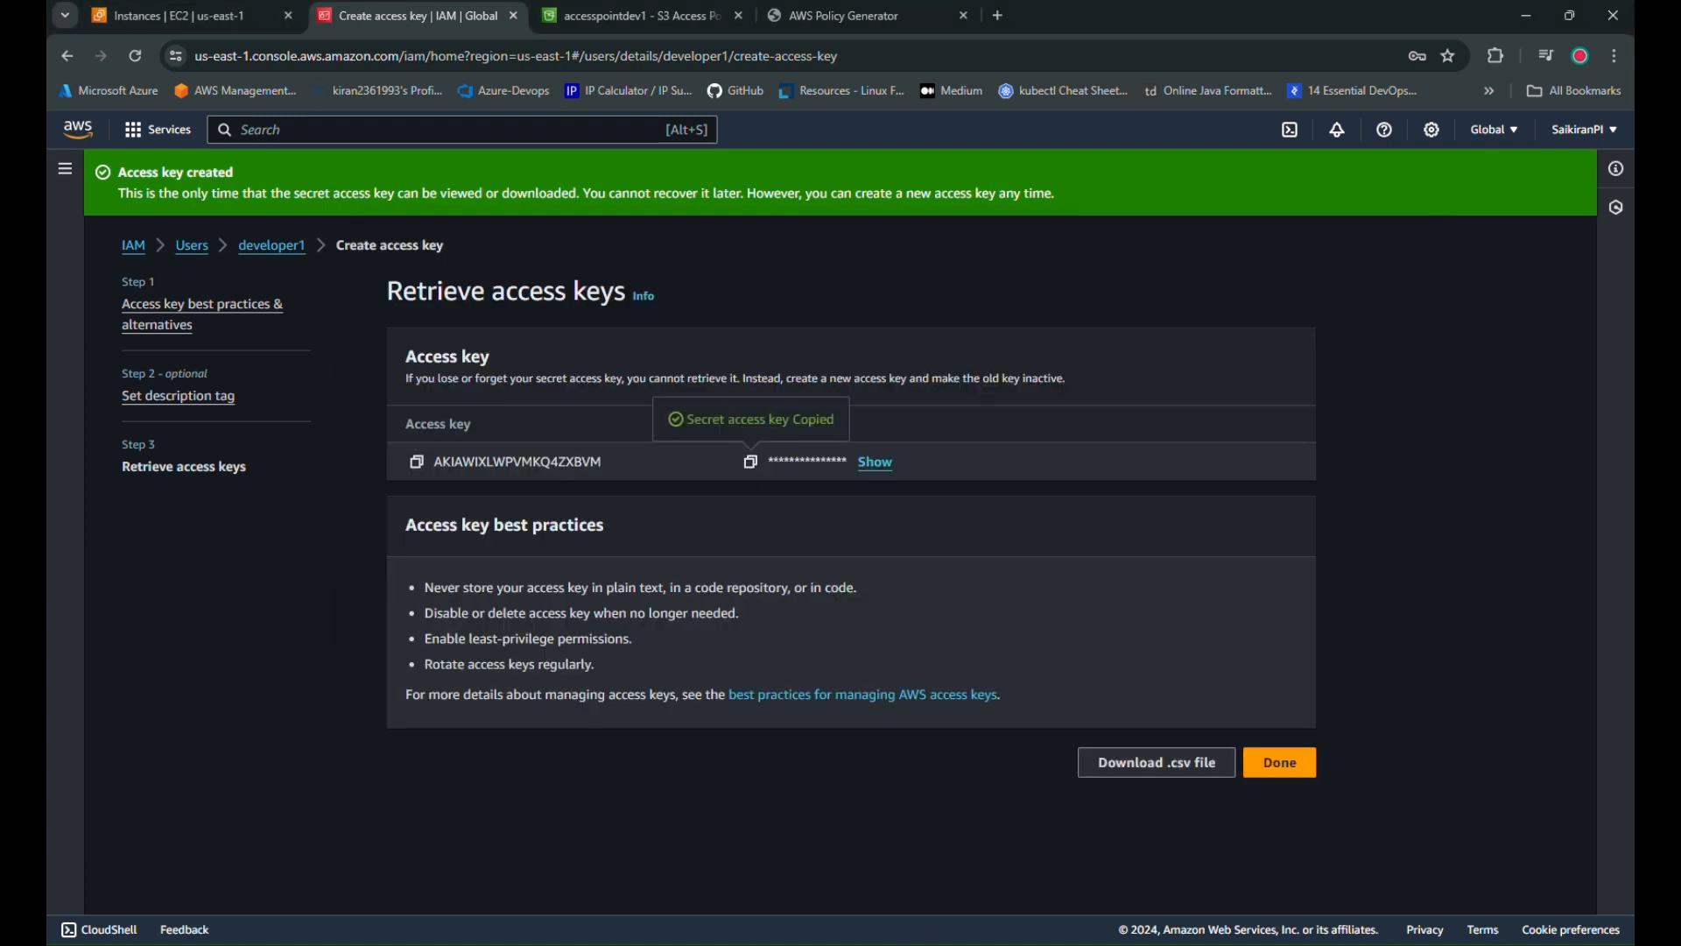
click(862, 943)
key(ctrl+v)
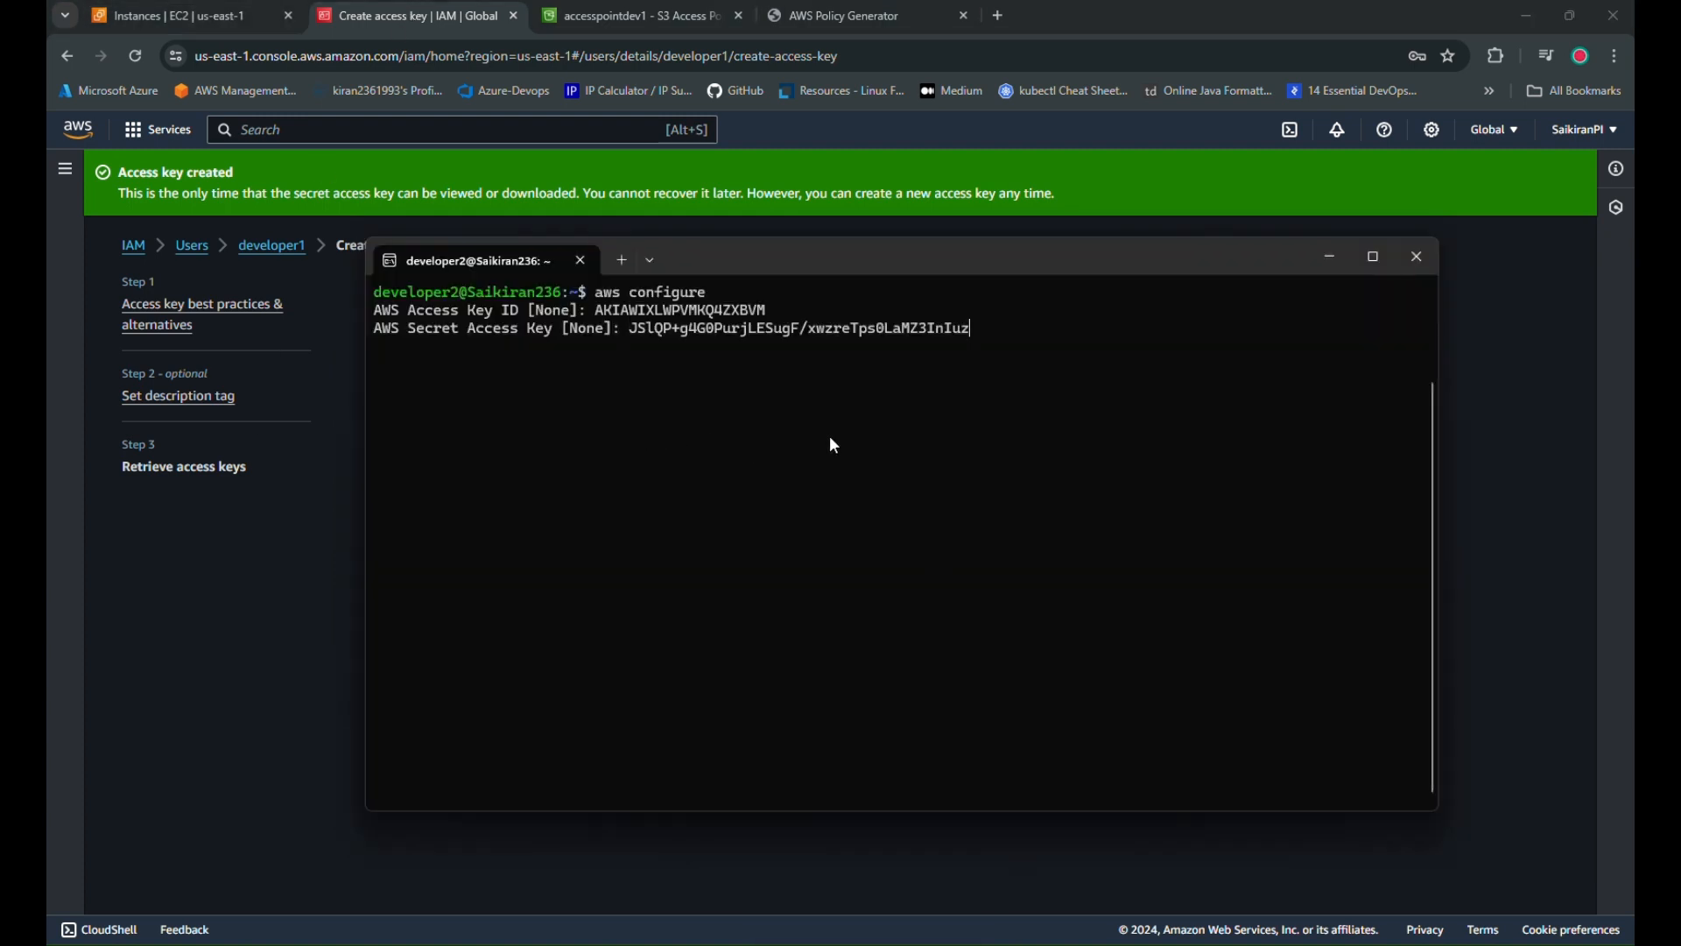
key(Return)
text(us-)
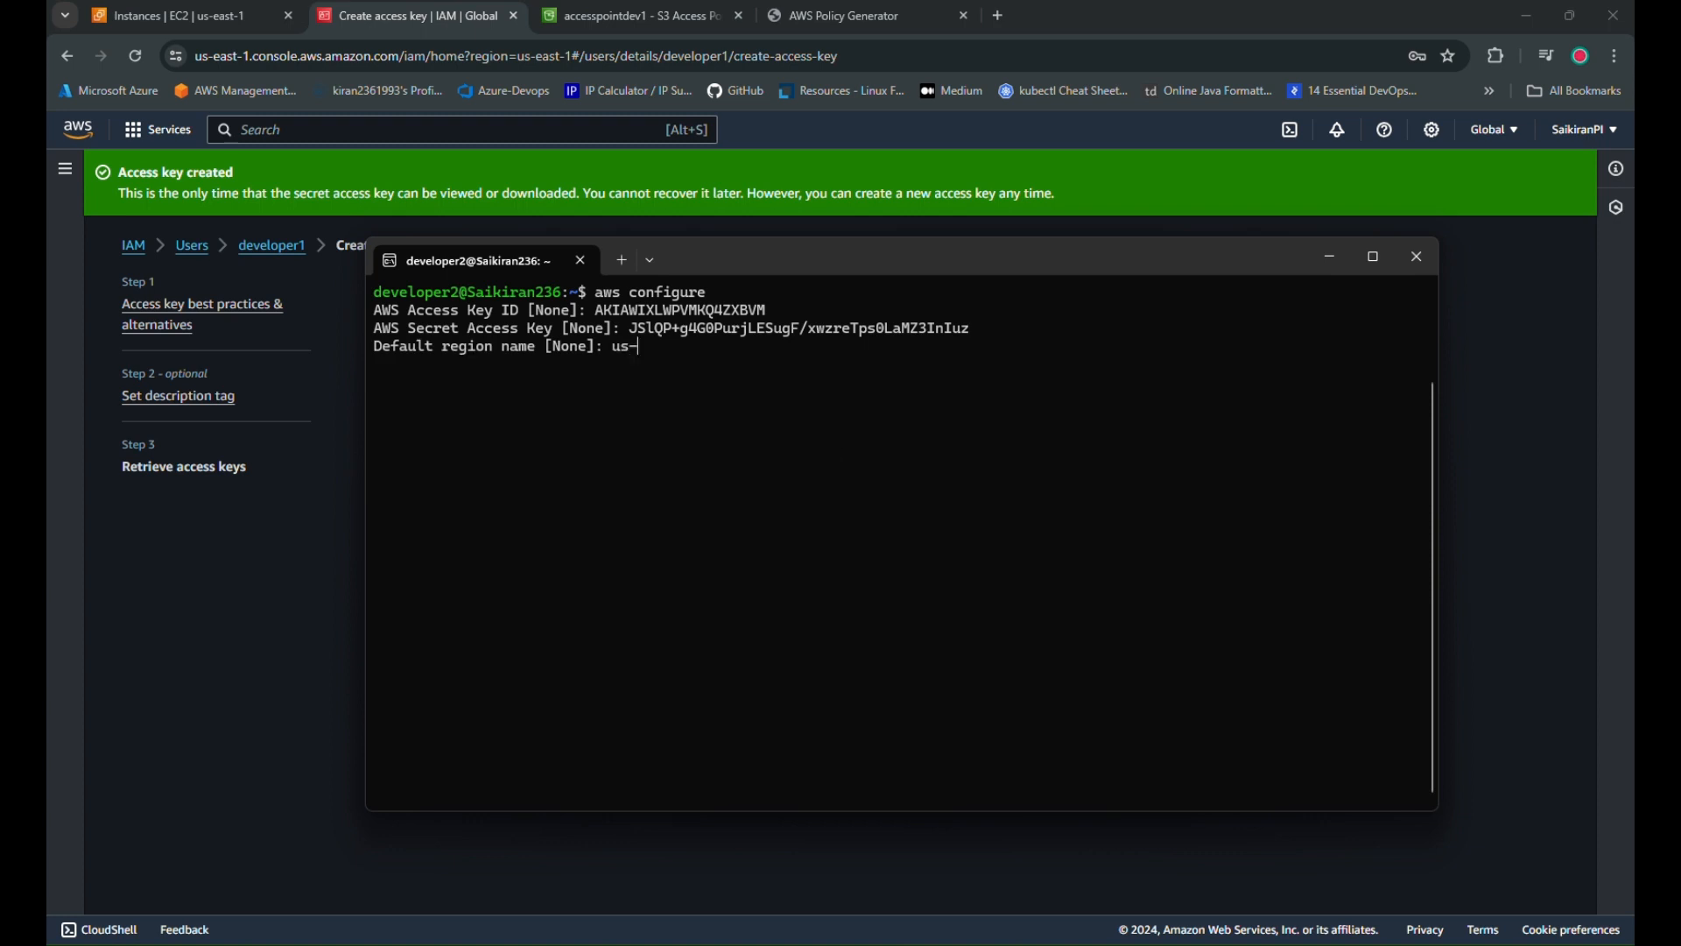
text(east-1)
key(Return)
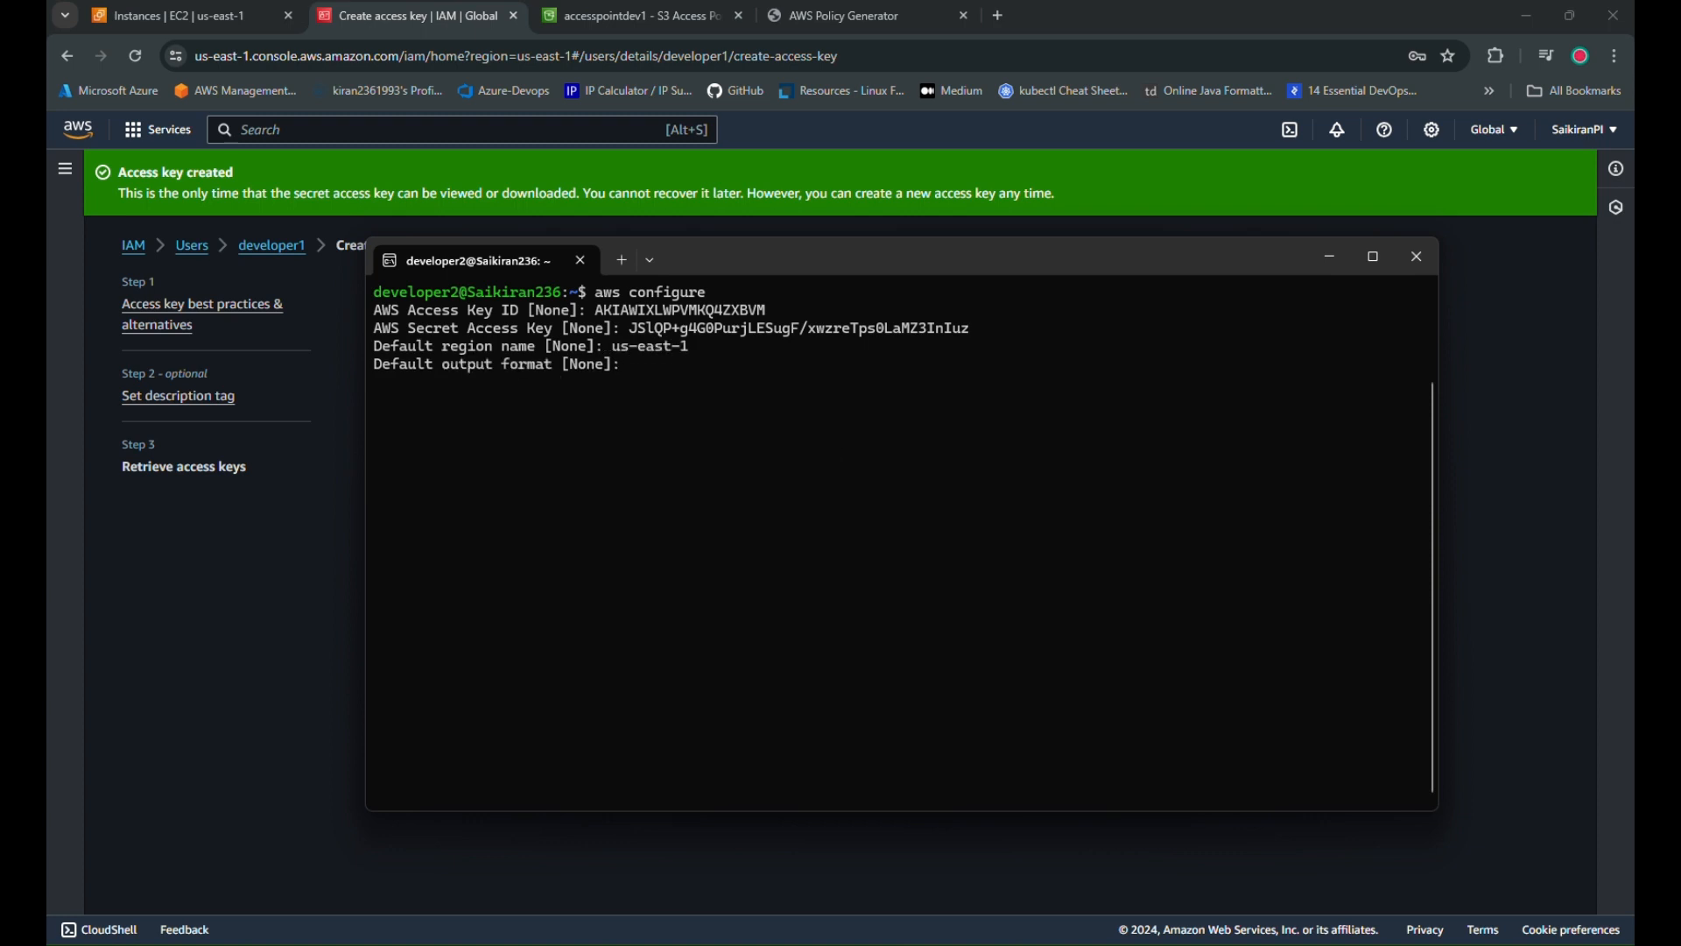
text(json)
key(Return)
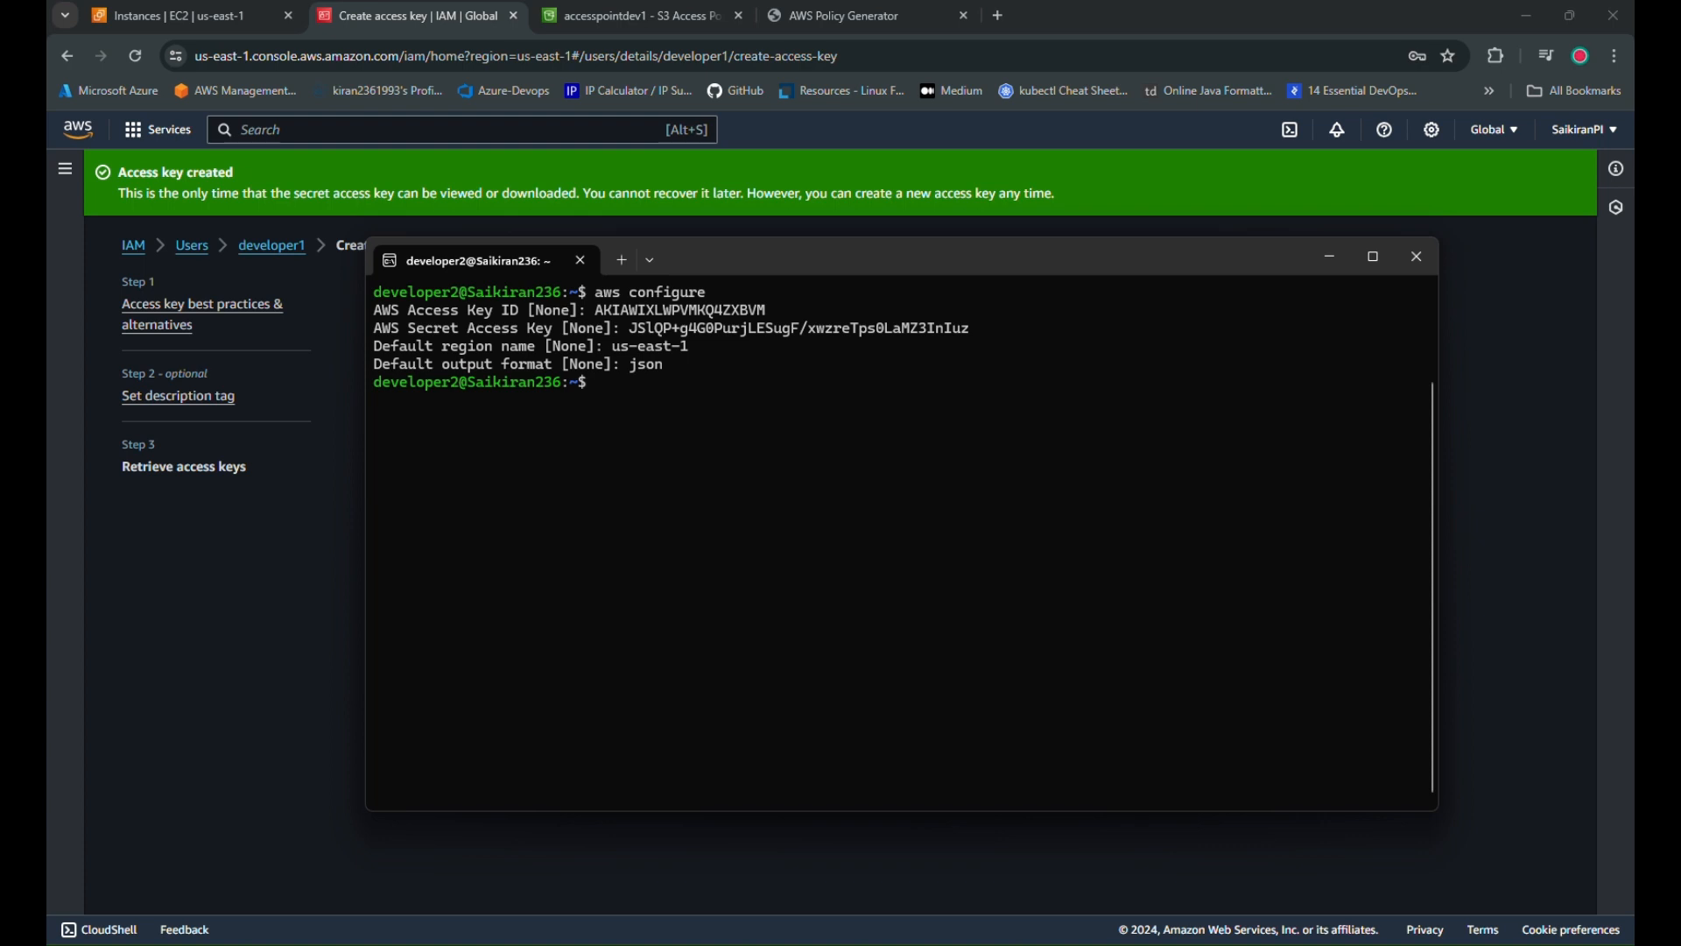
key(ctrl+l)
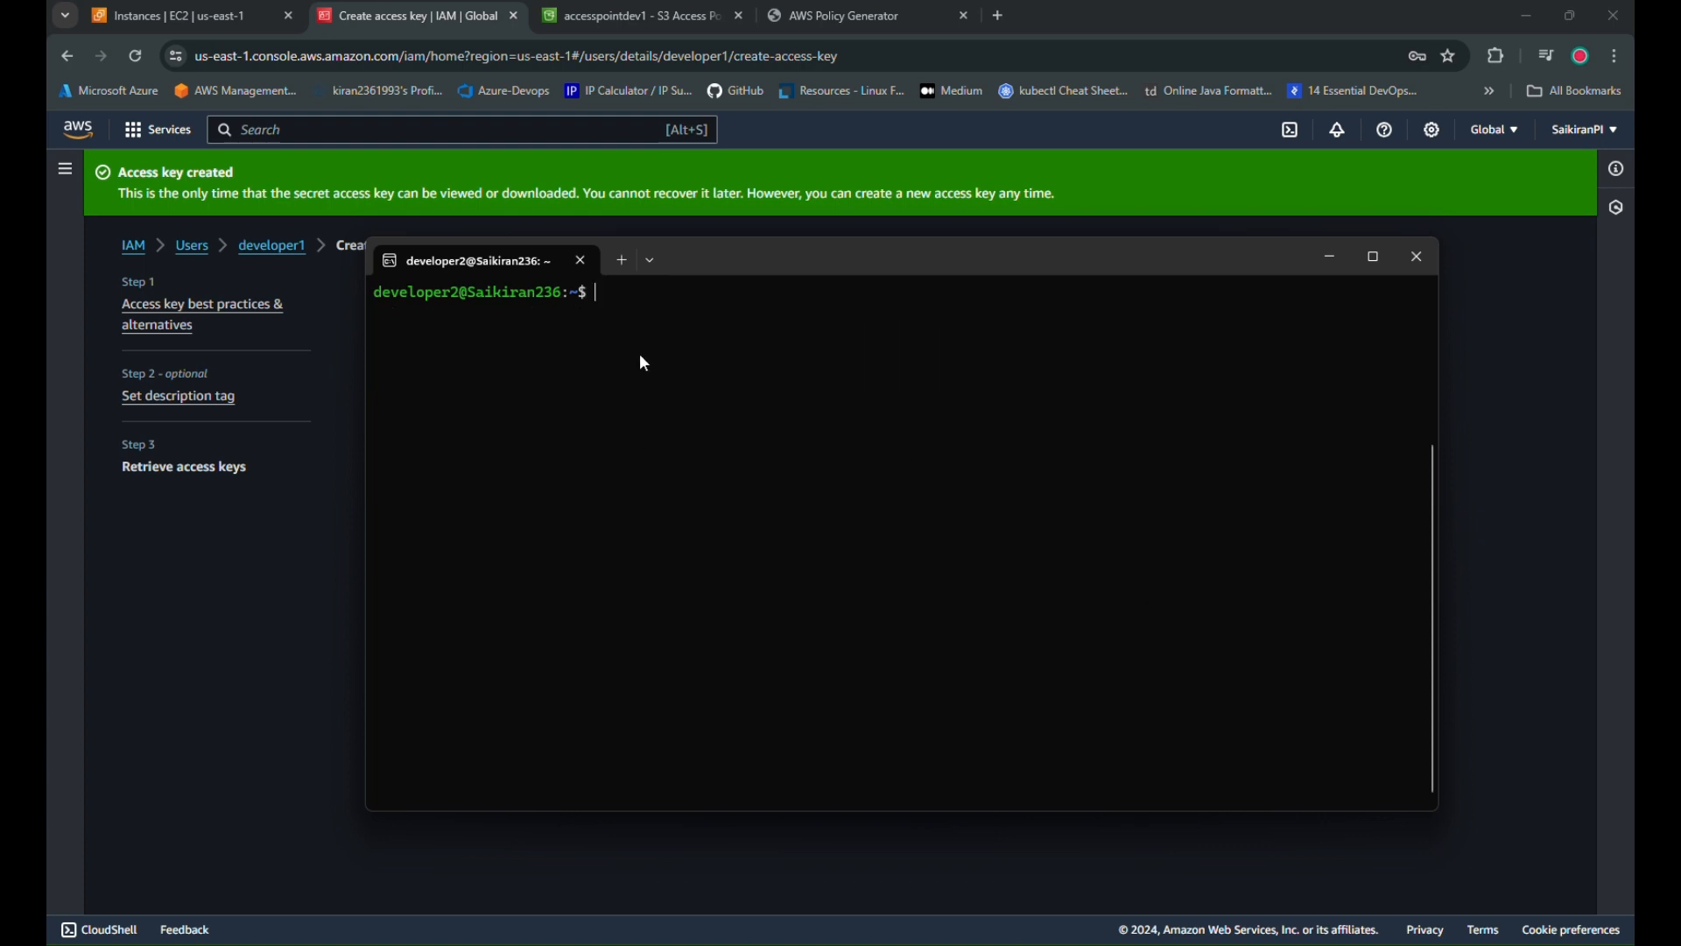
Open the s3command.sh script in VS Code
mouse_move(1015, 262)
mouse_down()
mouse_move(1069, 251)
mouse_move(1039, 271)
mouse_up()
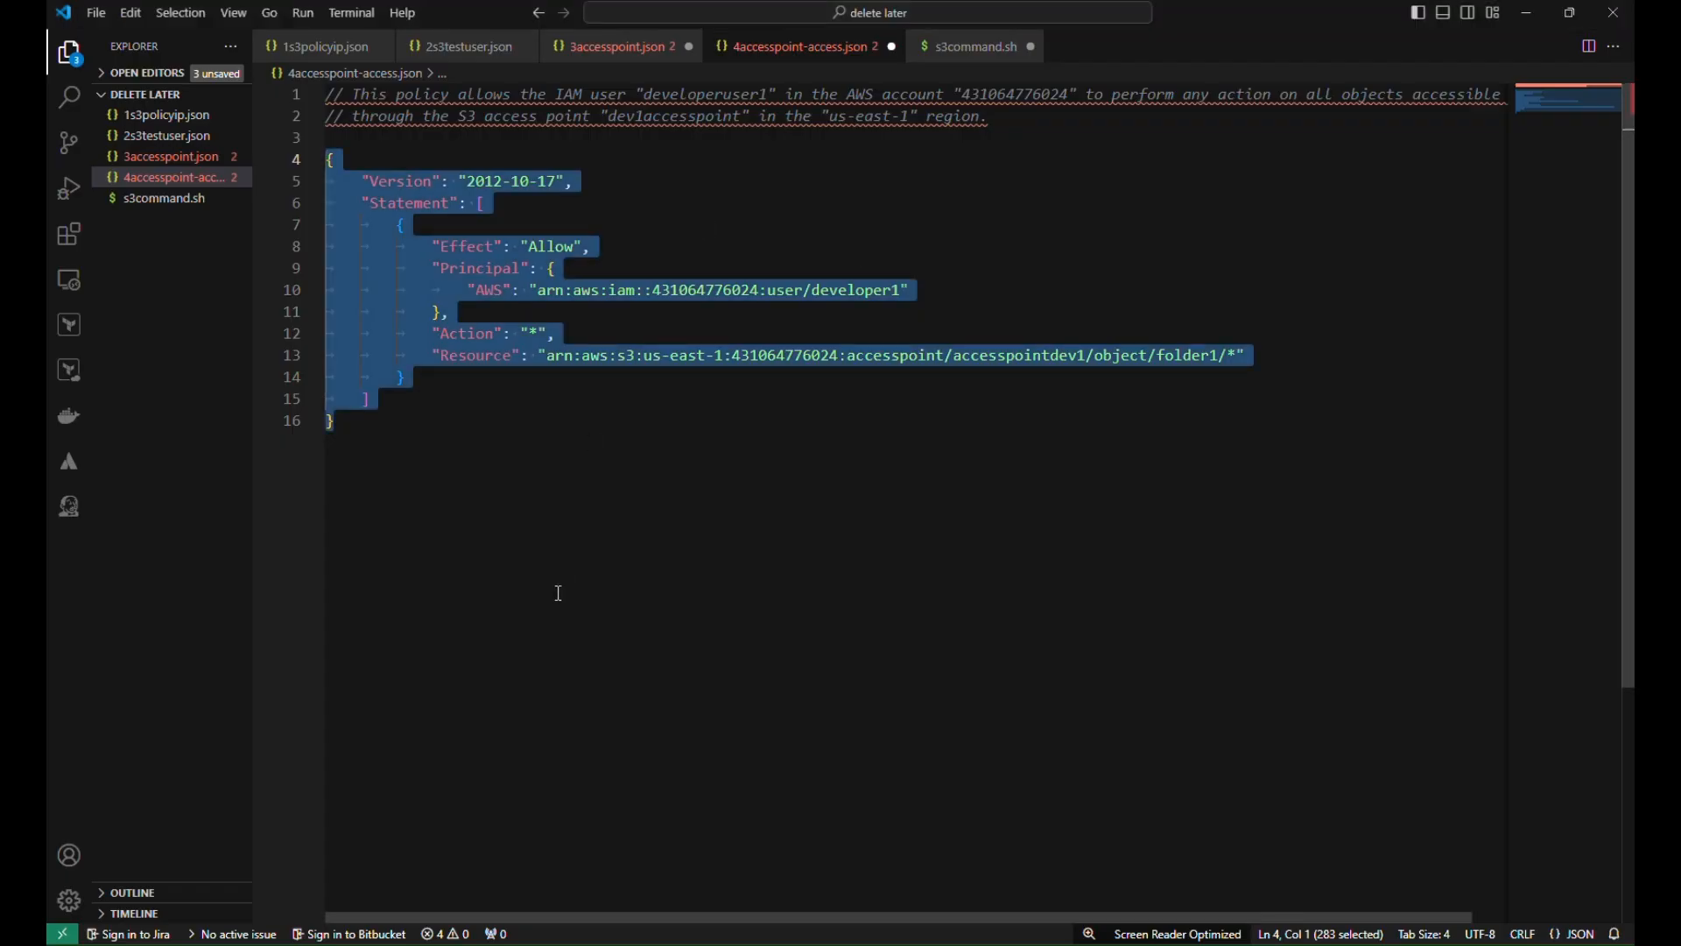
click(558, 593)
click(219, 198)
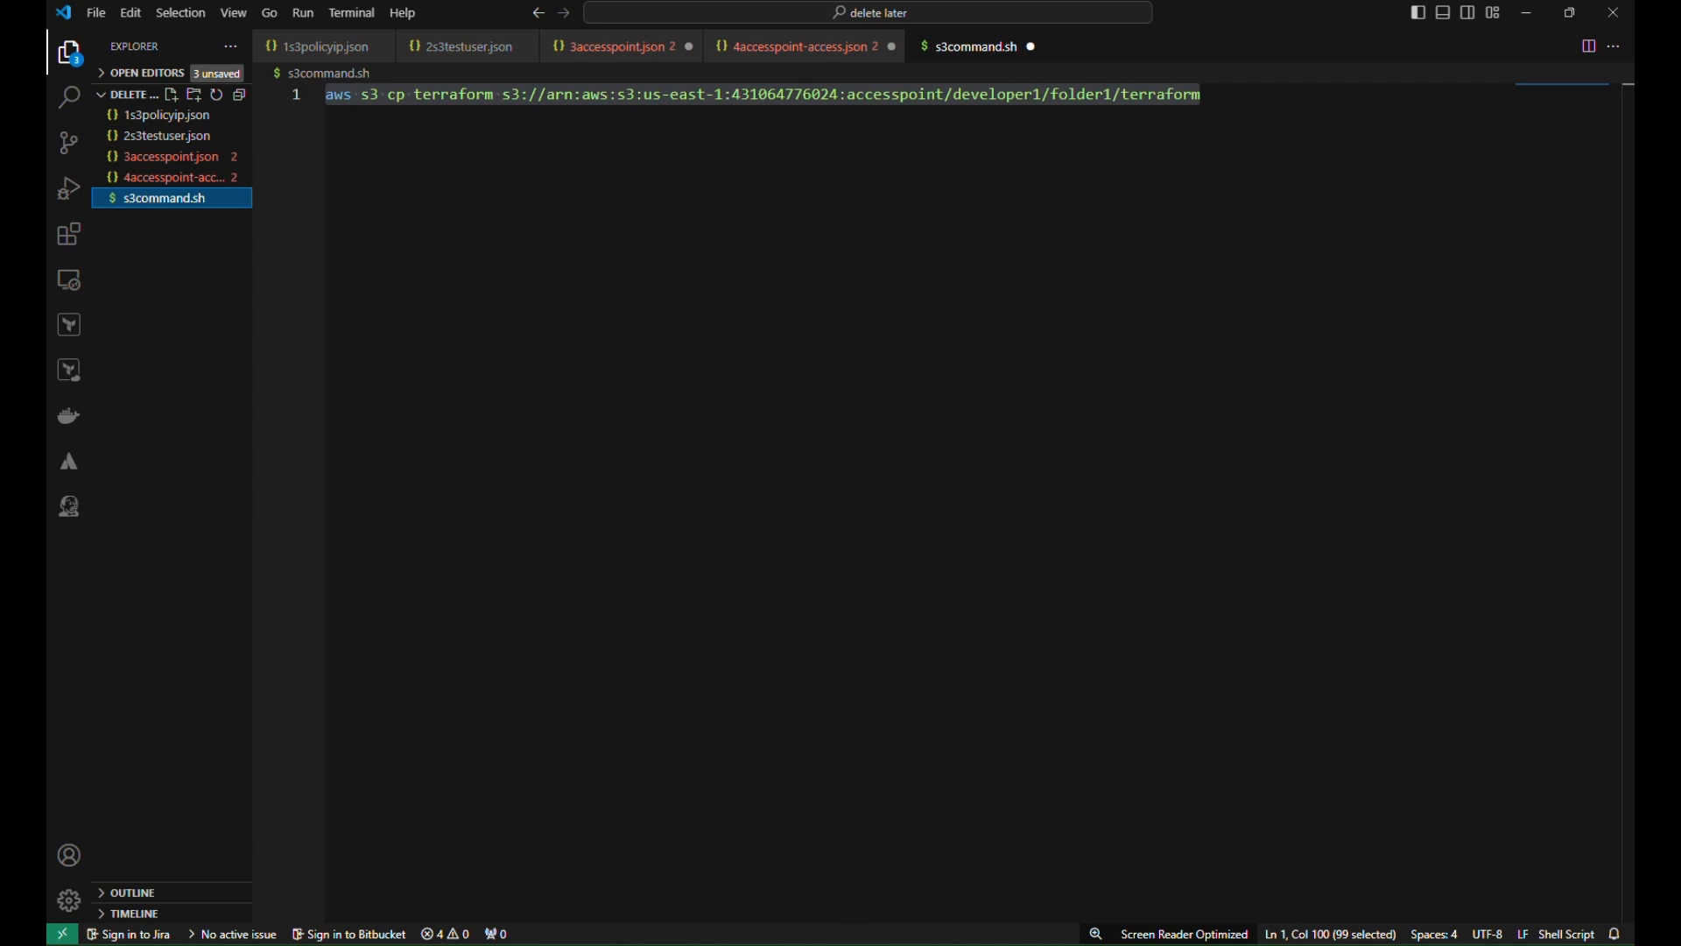
Create an empty saikiran.txt with touch saikiran.txt in the terminal
click(750, 867)
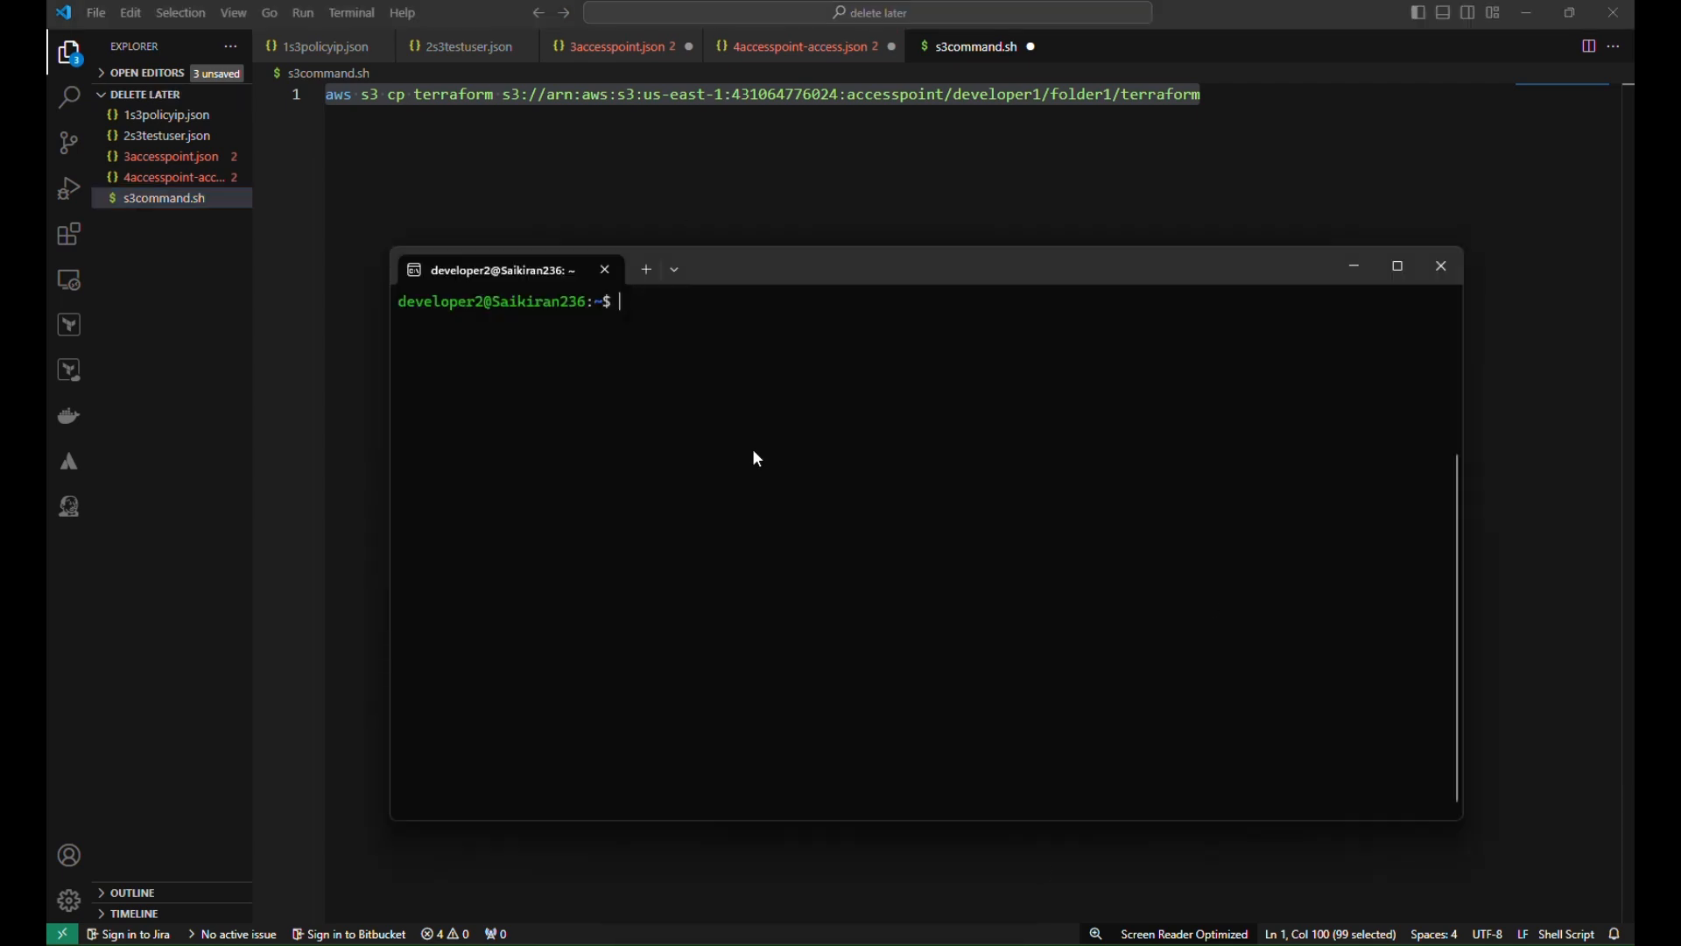
text(touch saikiran.txt)
key(Return)
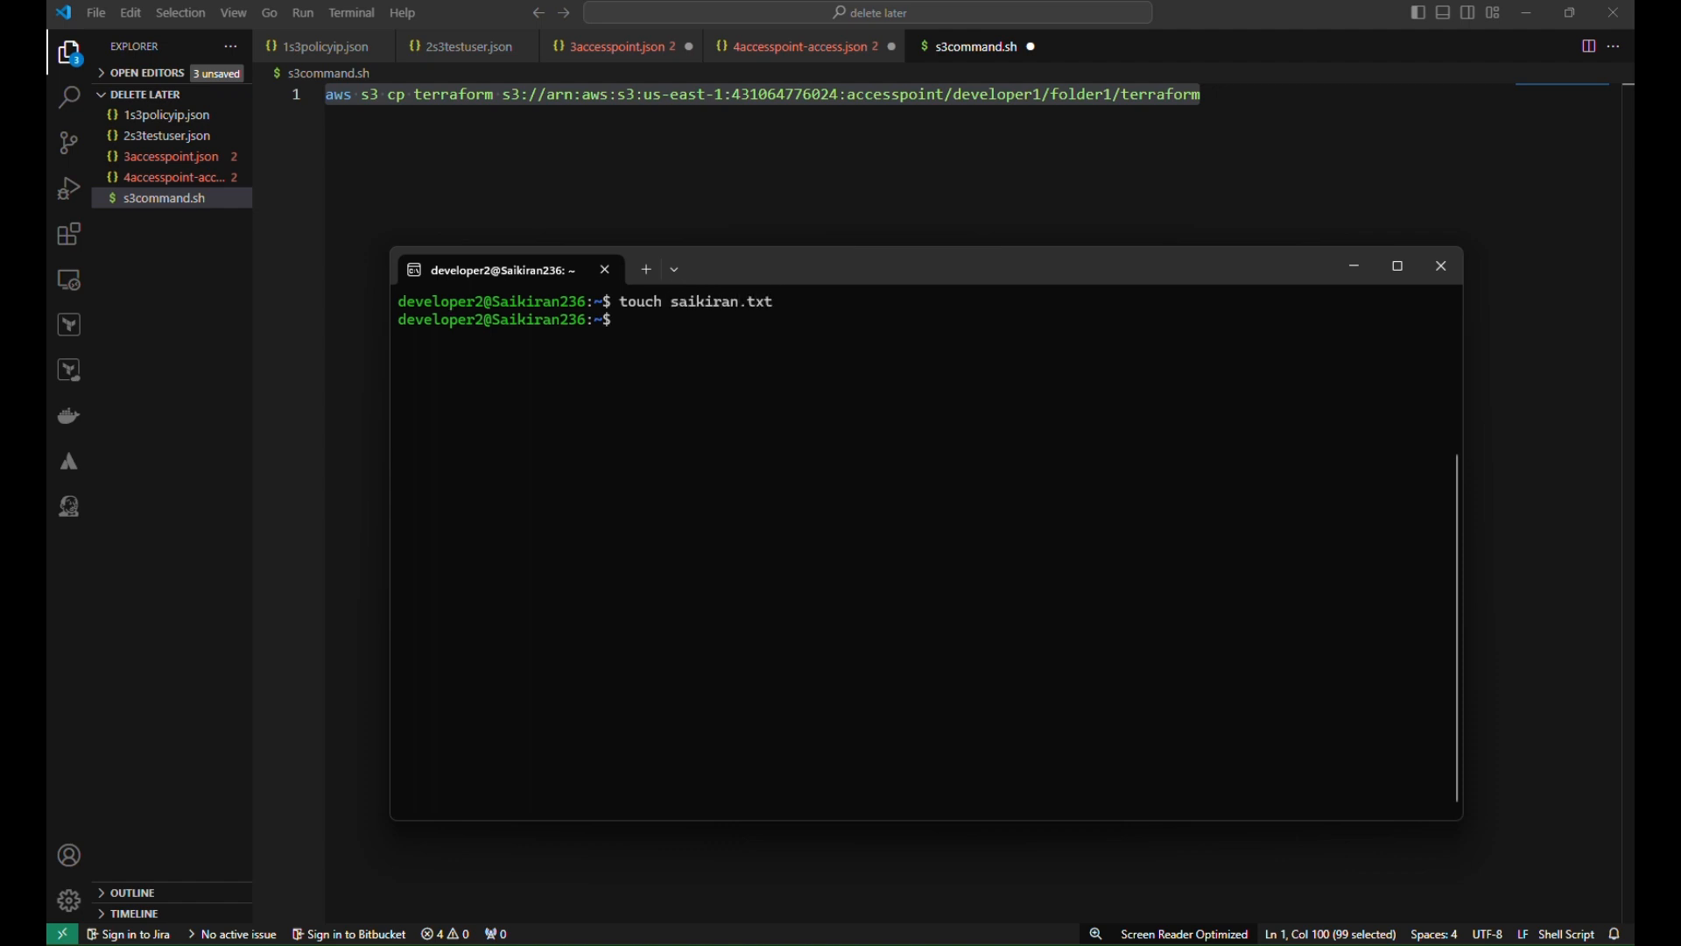
drag(665, 301, 782, 302)
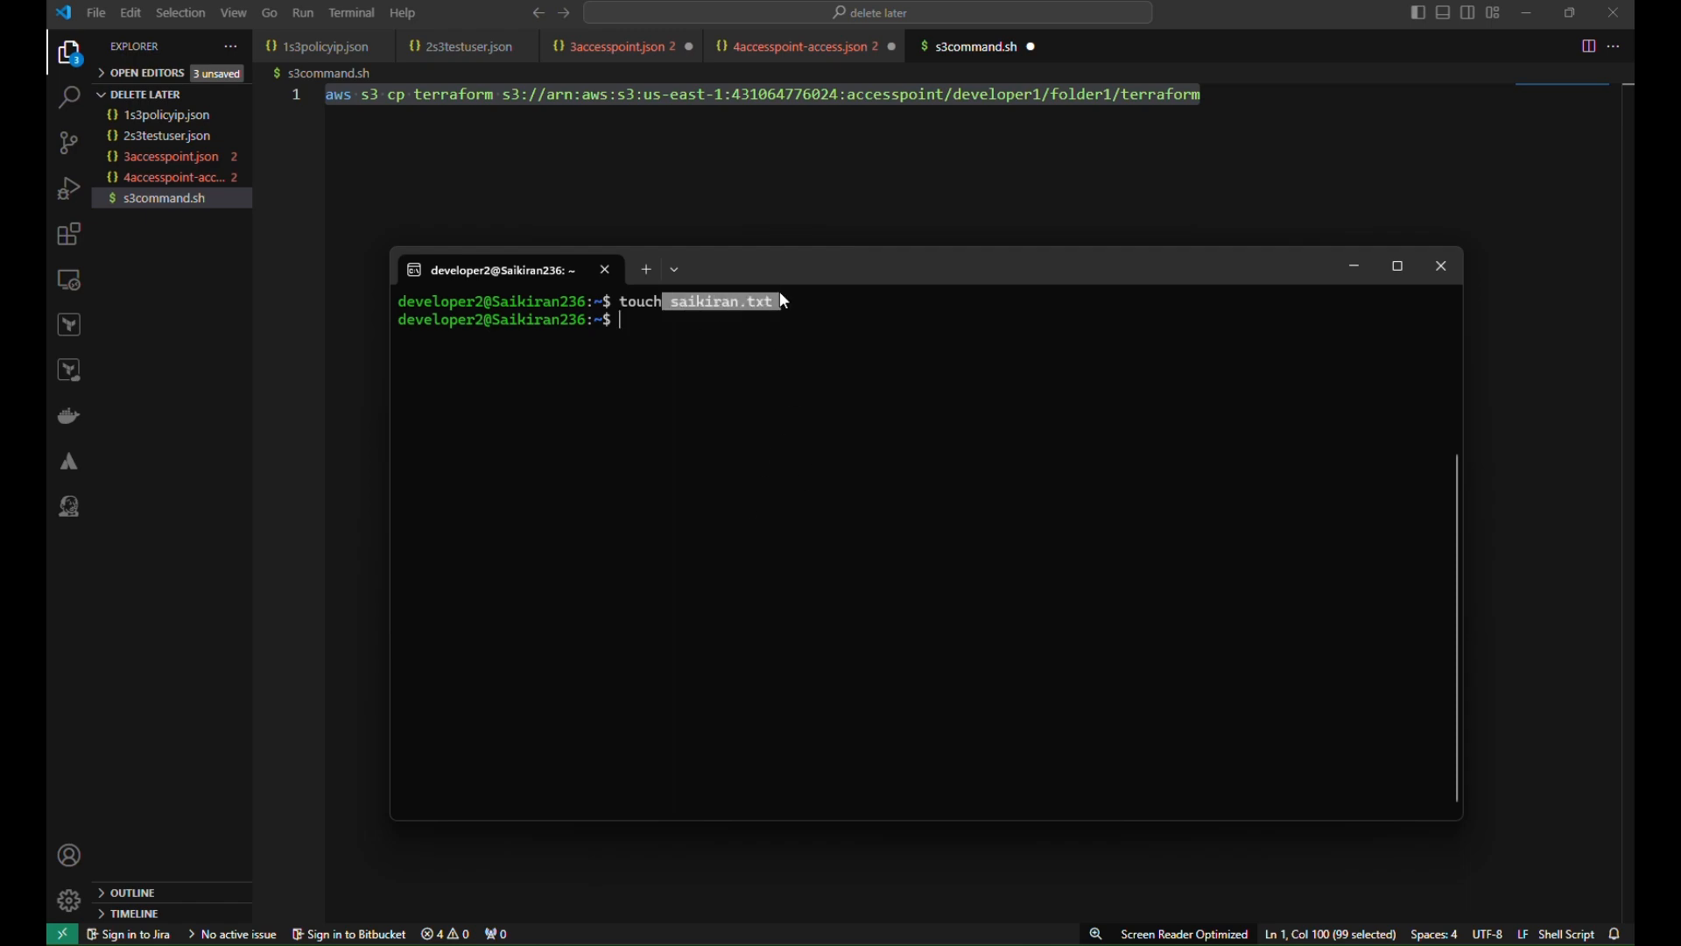
mouse_move(819, 941)
click(945, 849)
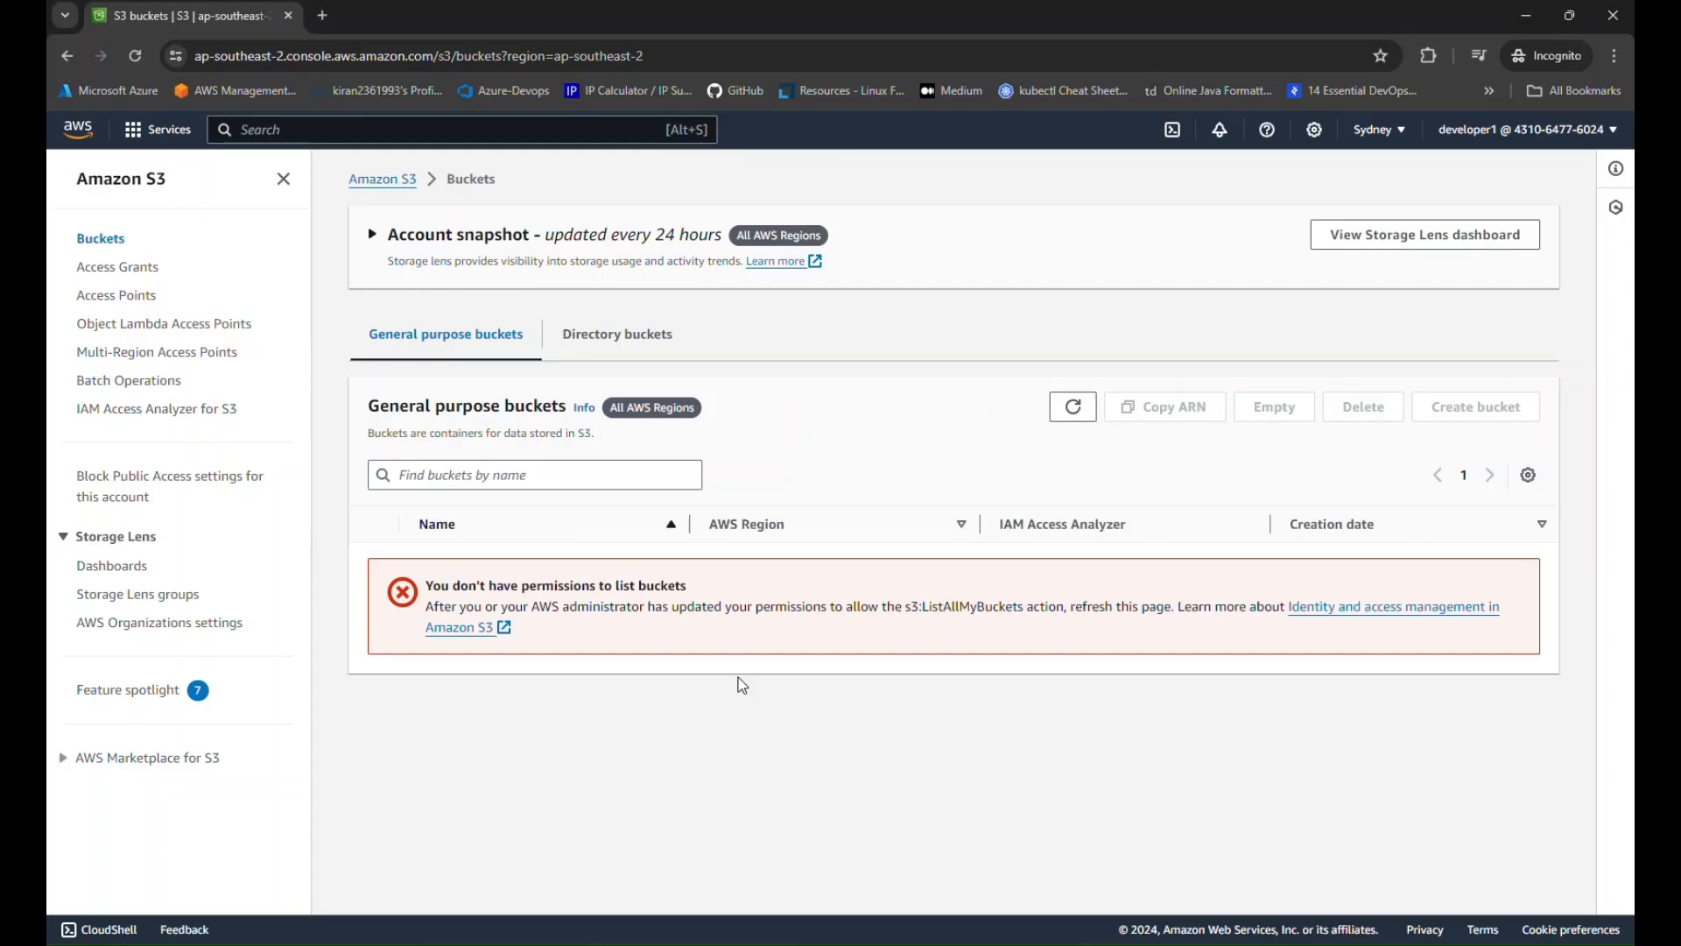
Navigate from the accesspointdev1 page to Buckets > saikiran236236 > folder1, which is empty
mouse_move(945, 941)
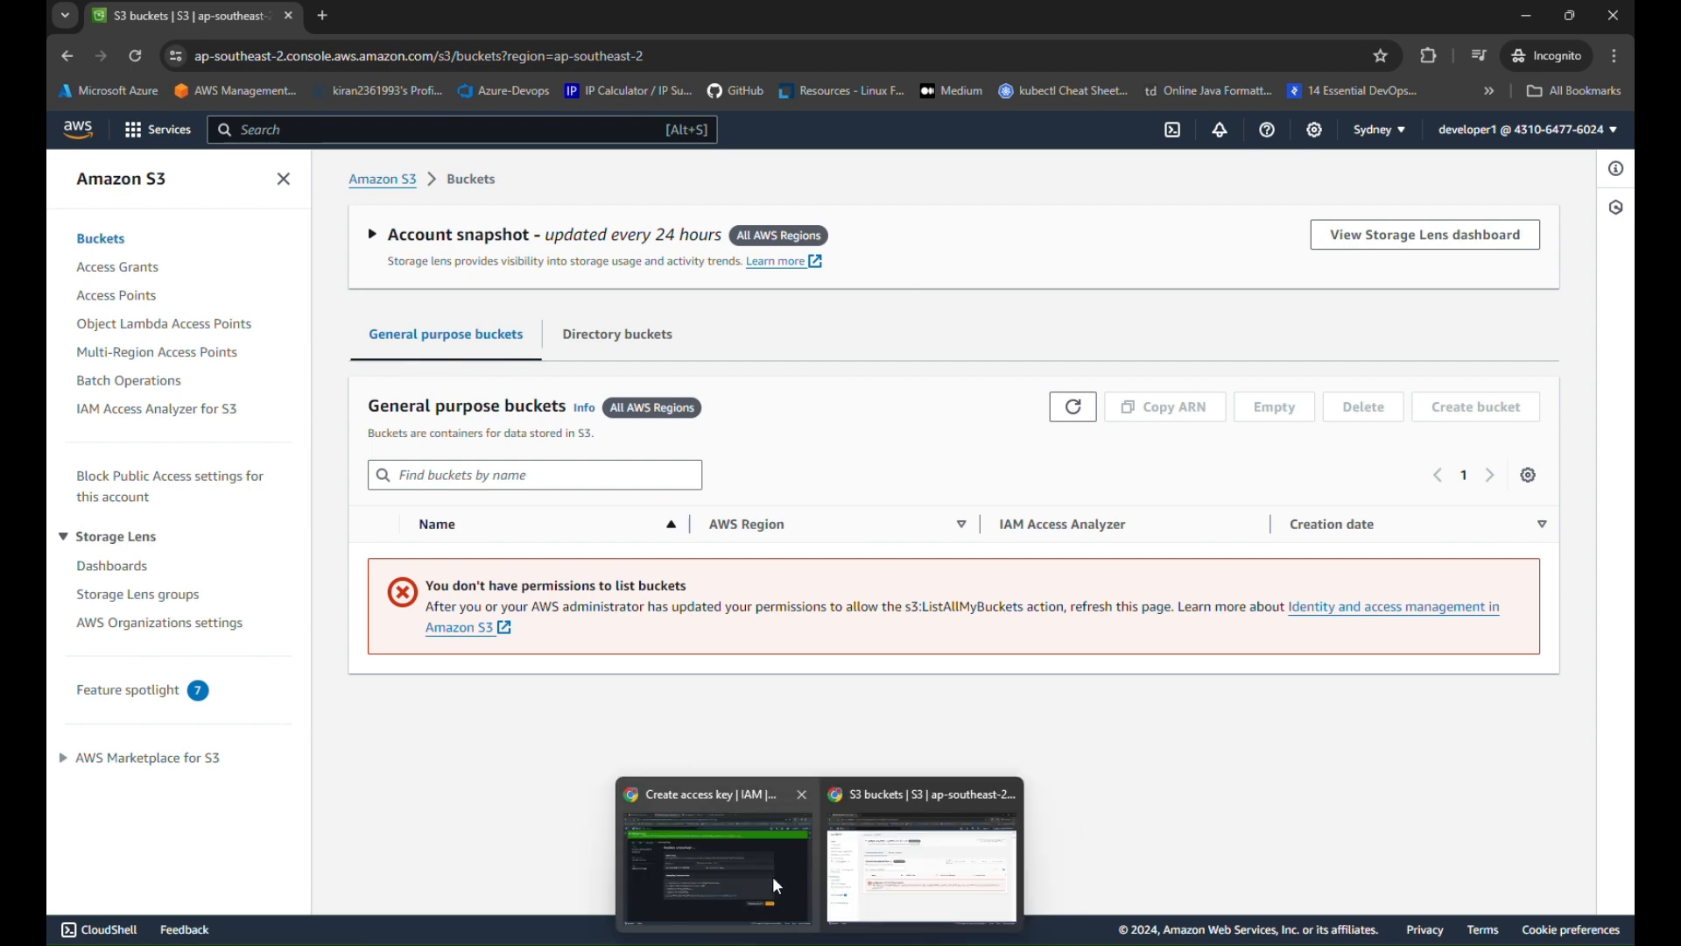
click(773, 875)
click(557, 20)
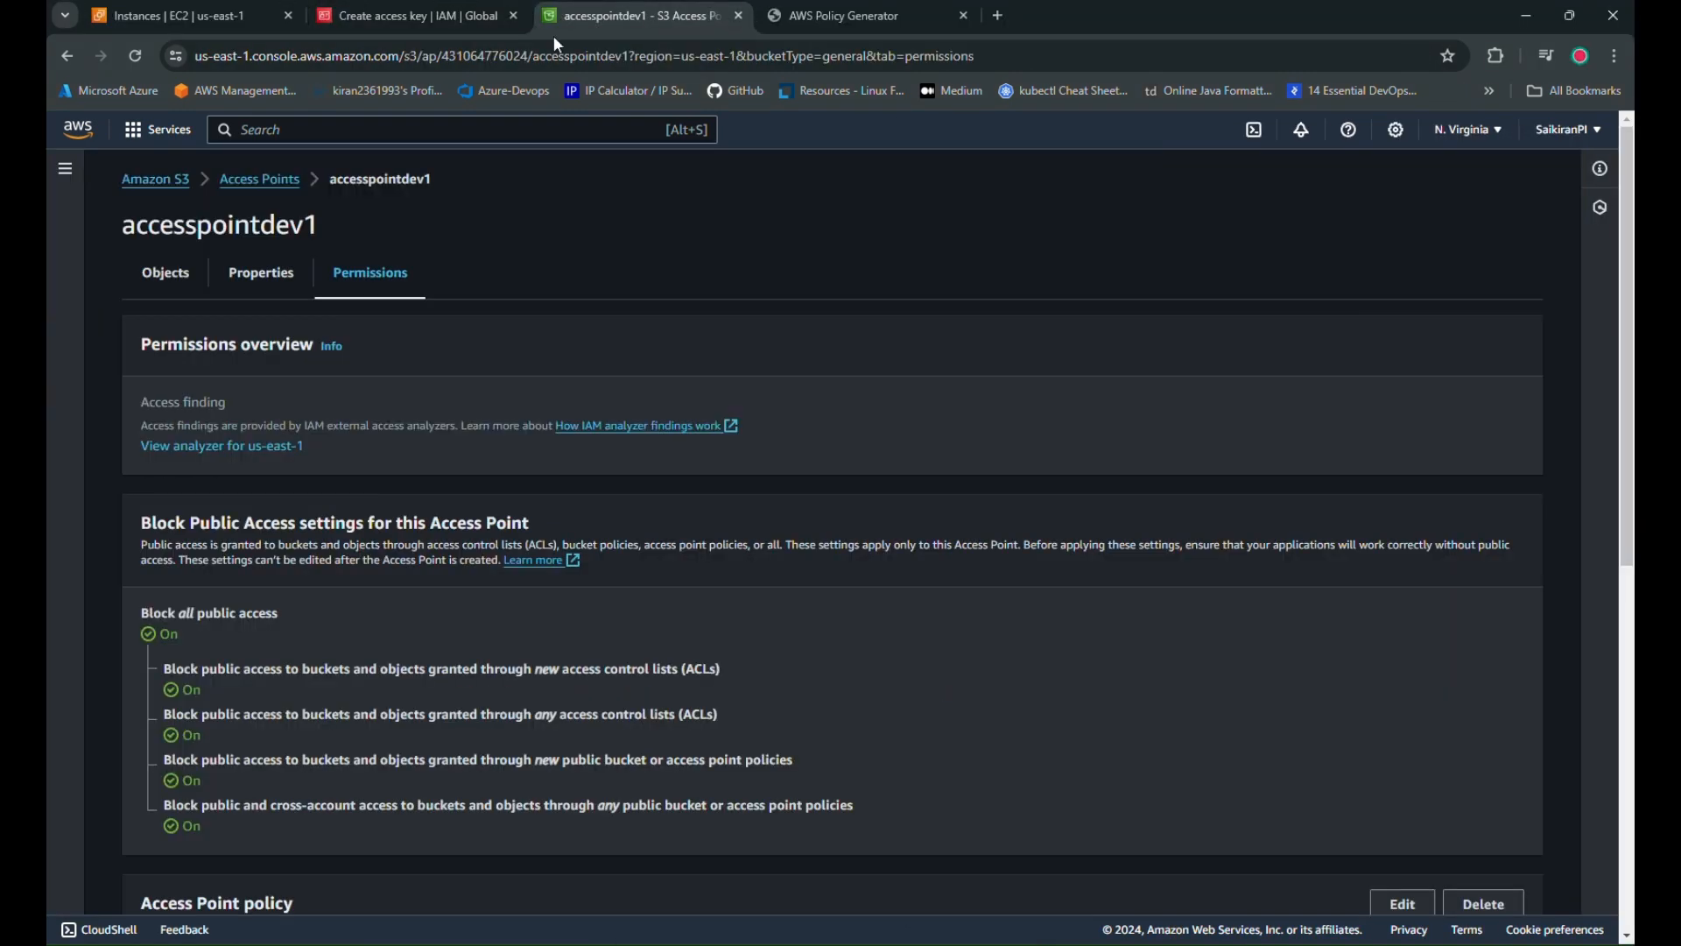
click(260, 180)
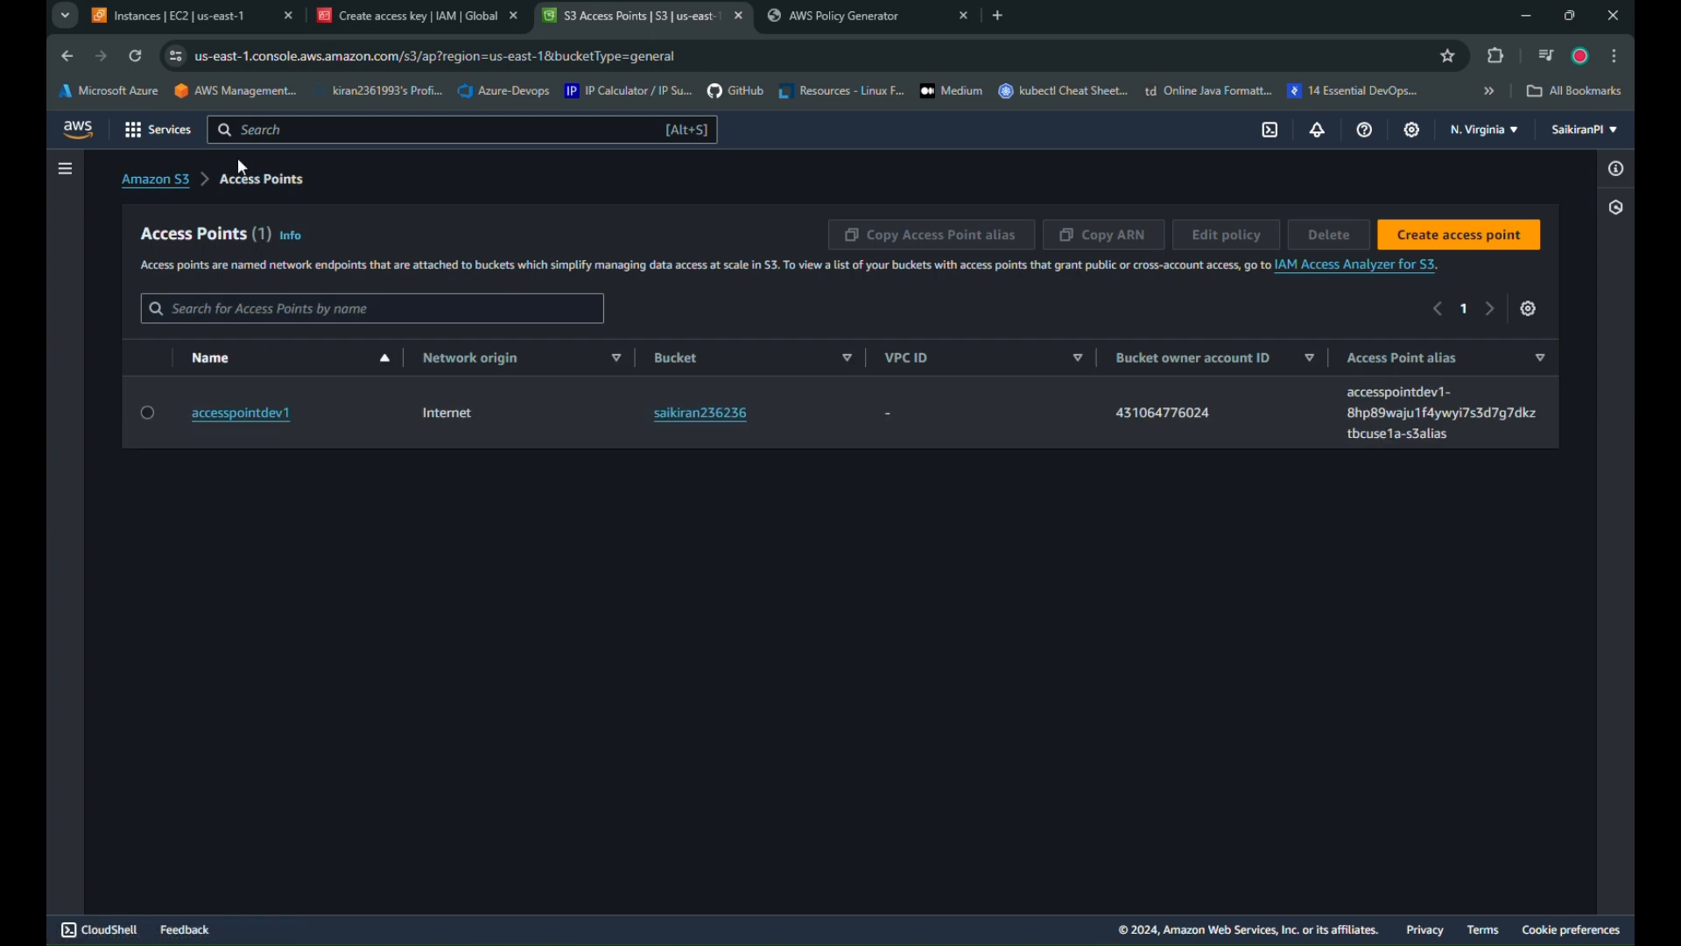
click(155, 186)
click(95, 239)
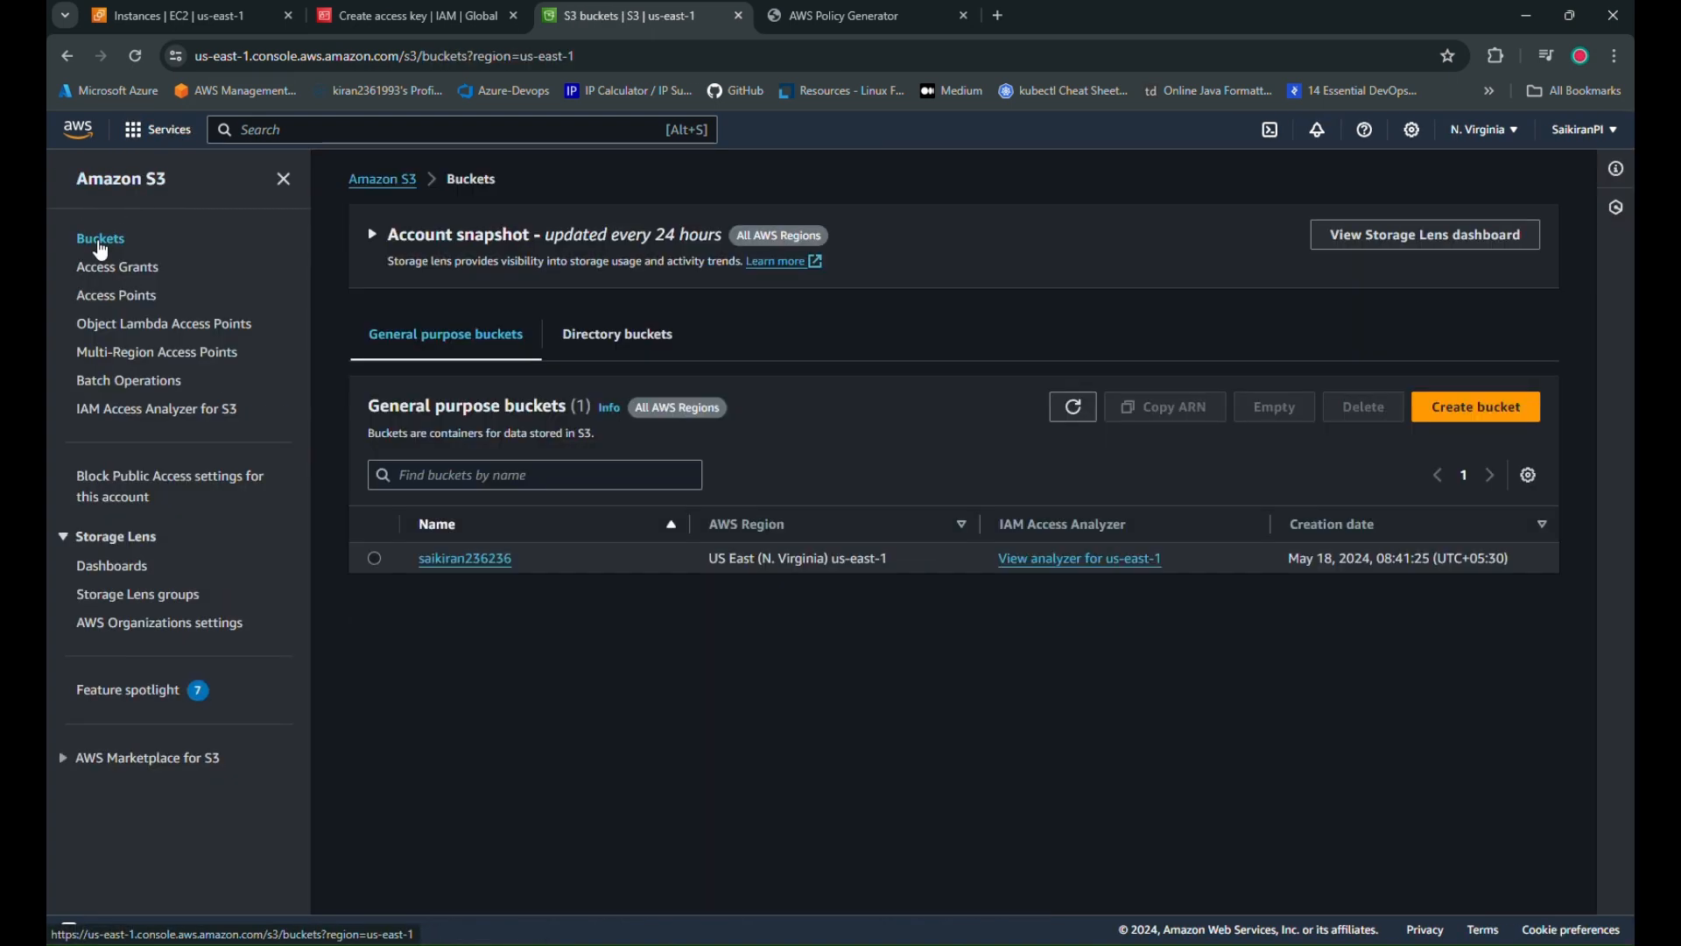
click(465, 559)
click(465, 543)
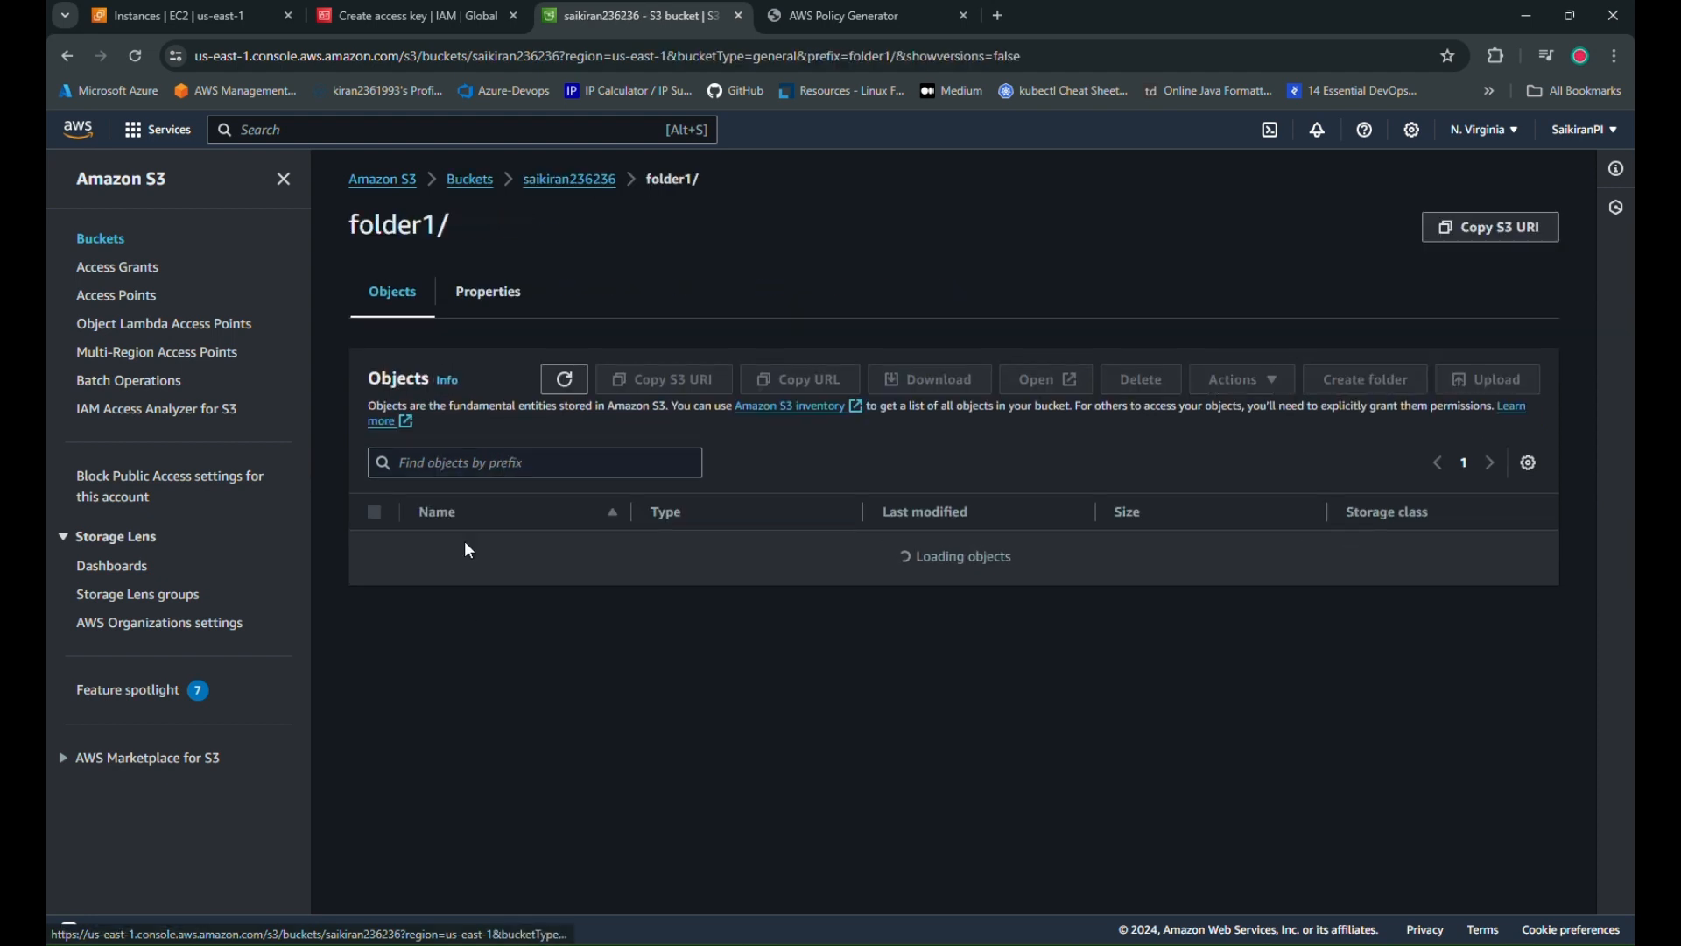
mouse_move(903, 944)
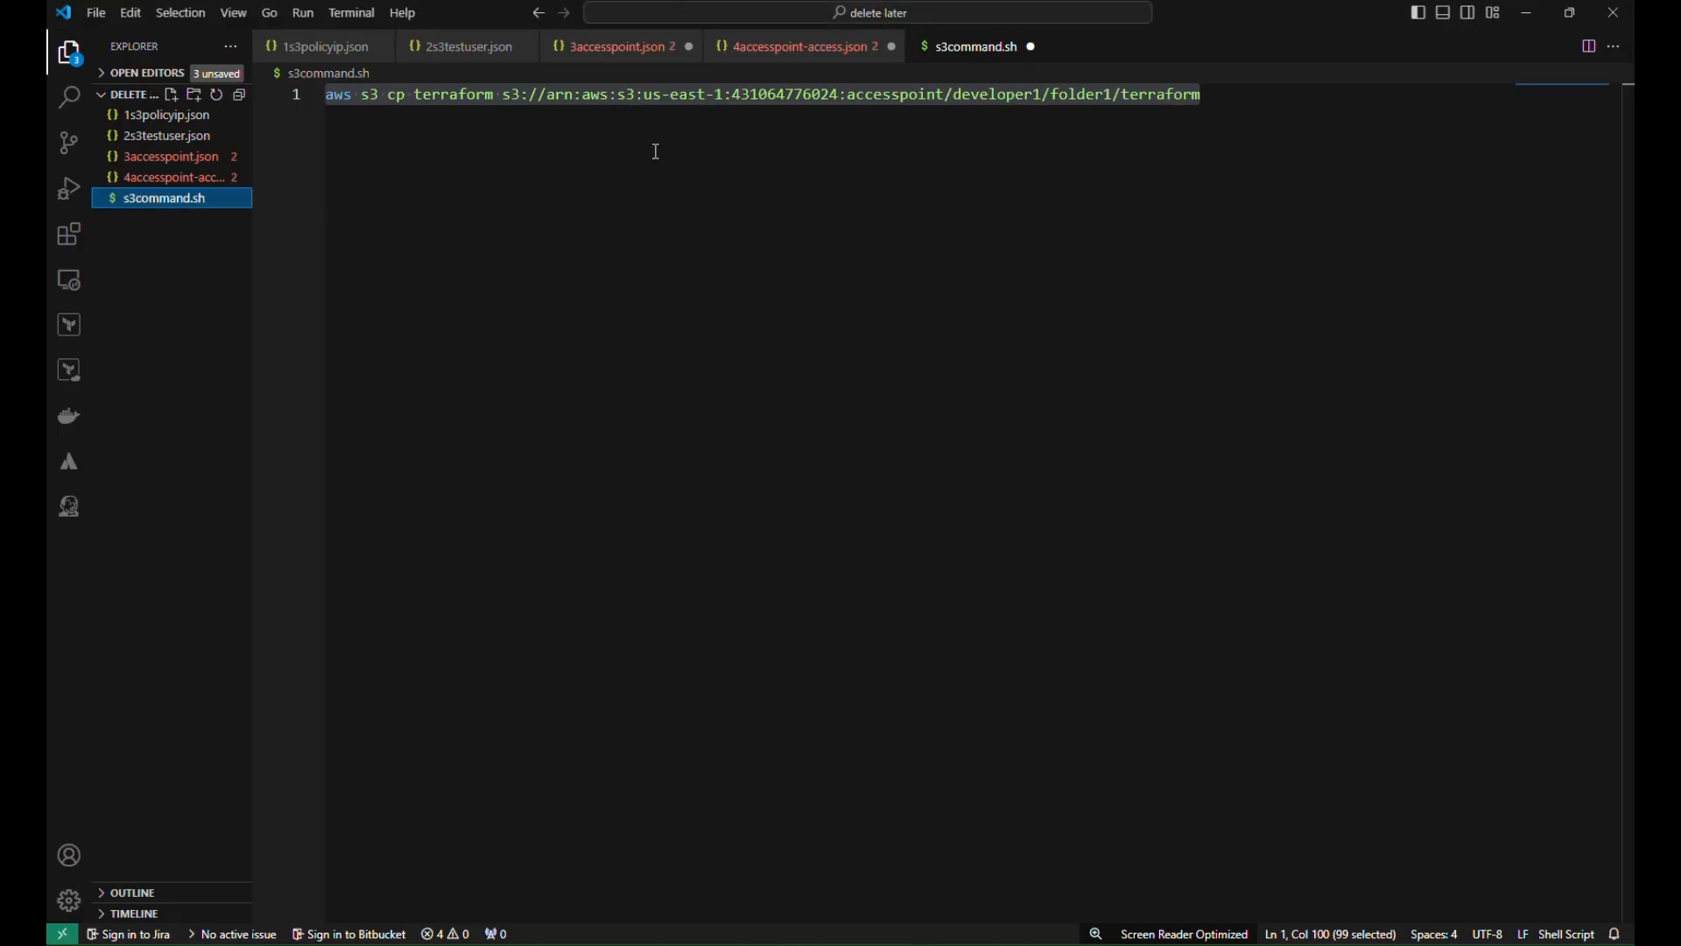
Replace 'terraform' in the aws s3 cp command with saikiran.txt copied from the terminal
double_click(457, 94)
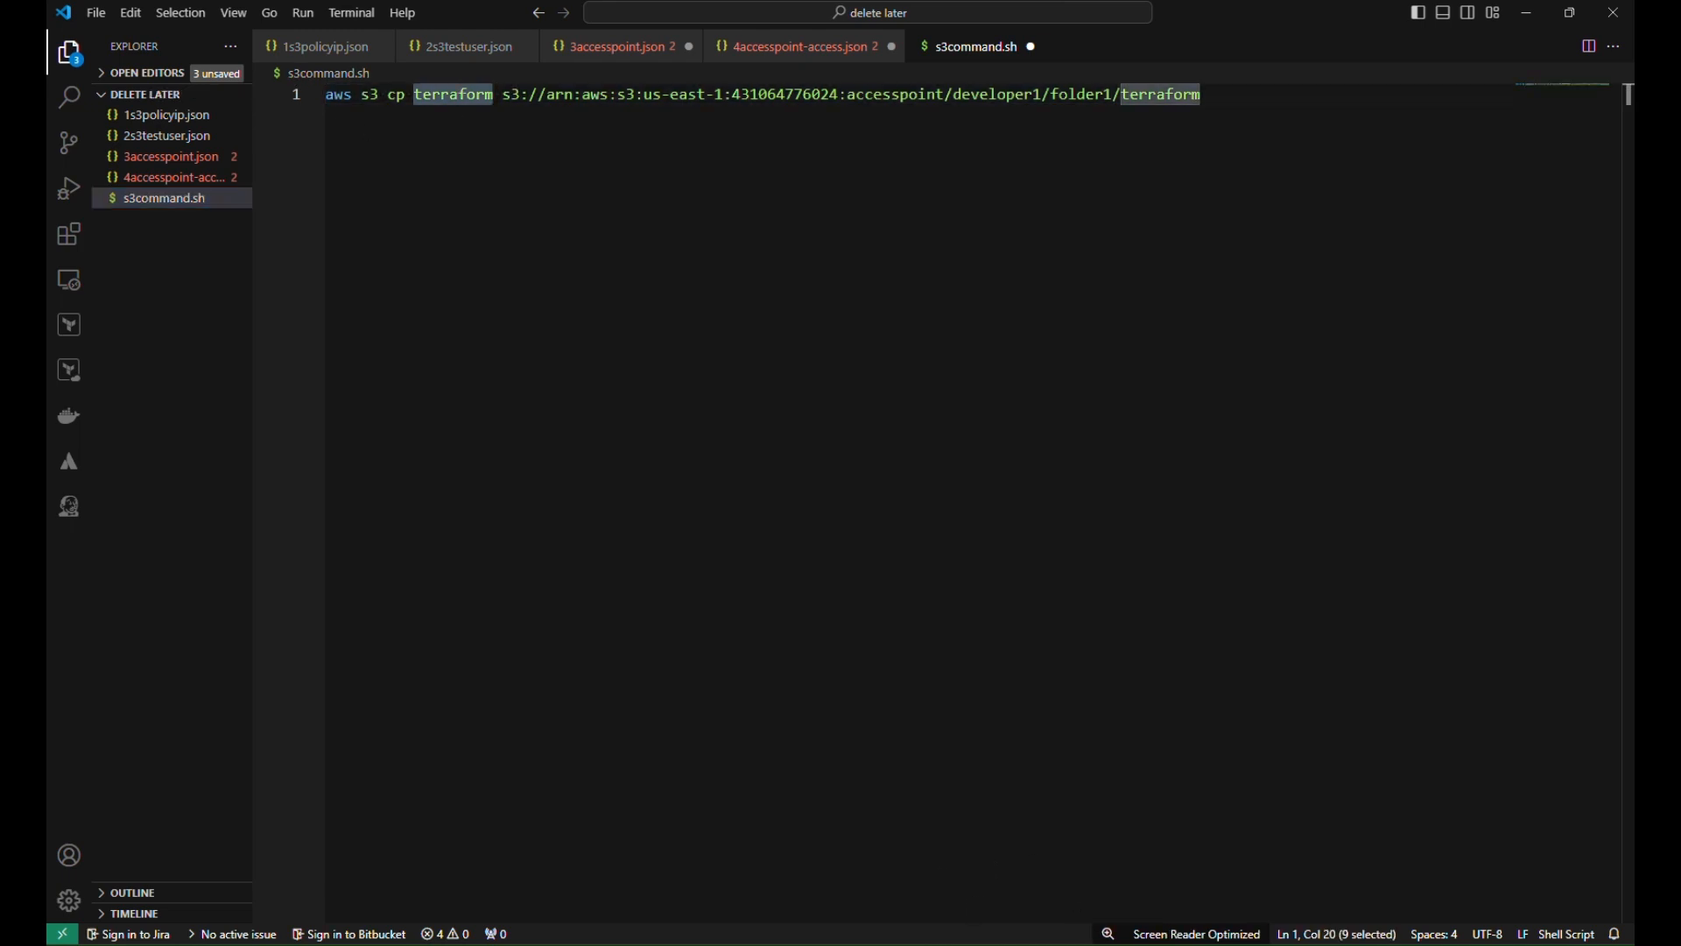
click(985, 945)
click(963, 563)
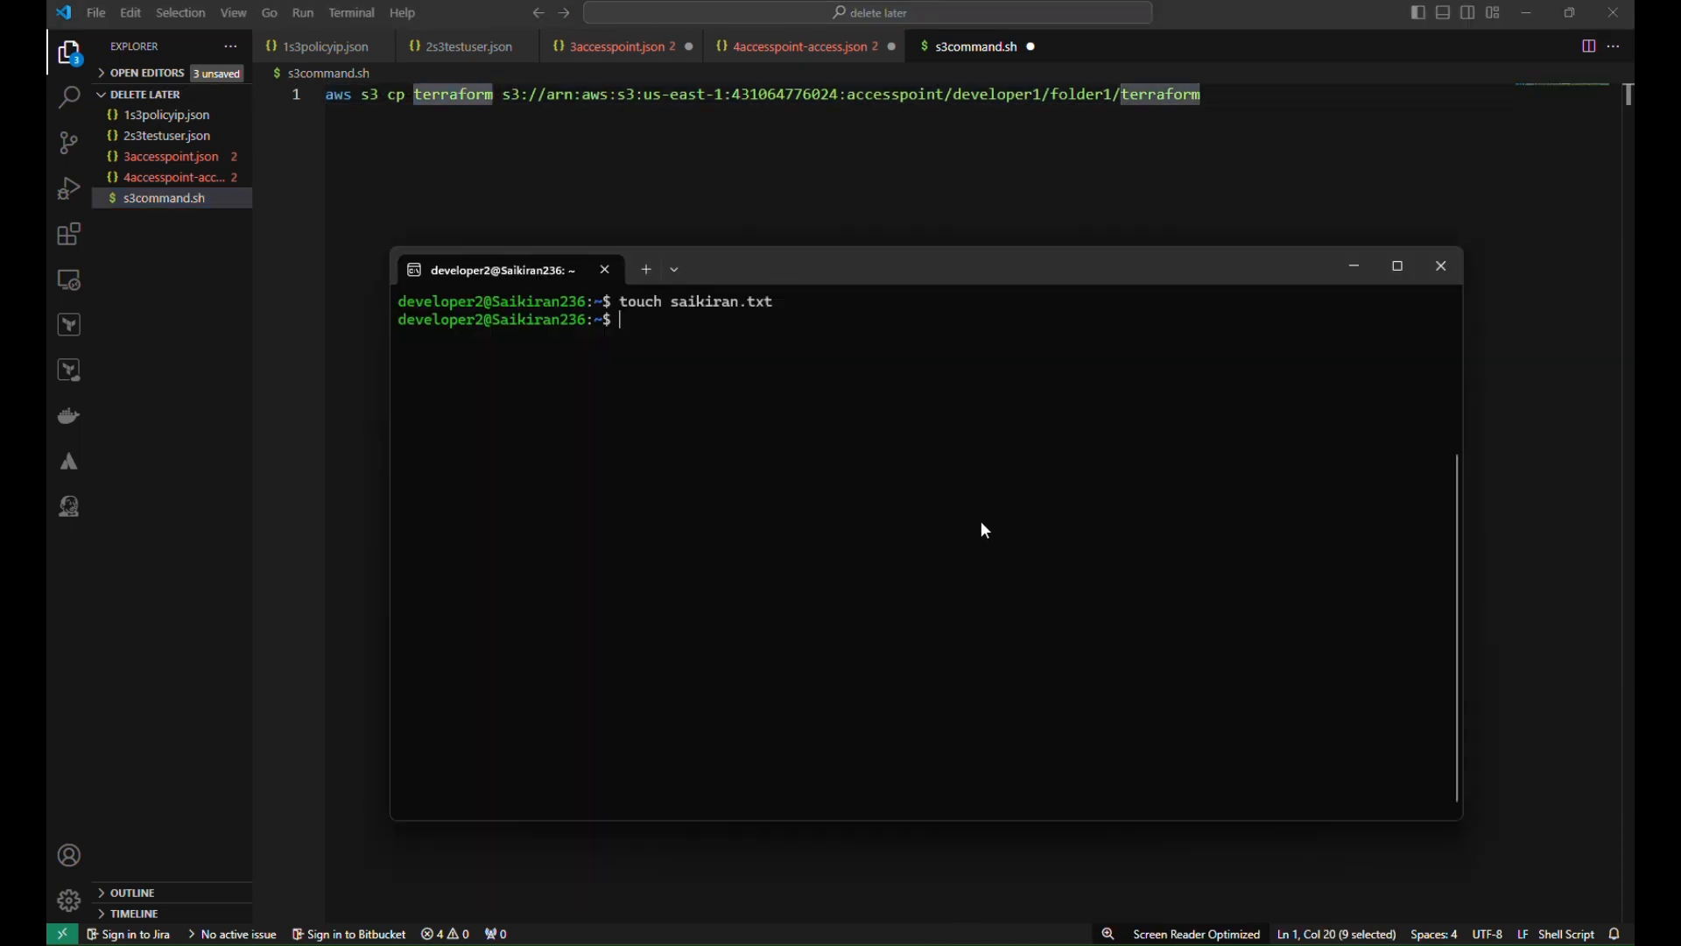
double_click(734, 302)
drag(777, 302, 675, 299)
key(ctrl+c)
click(950, 945)
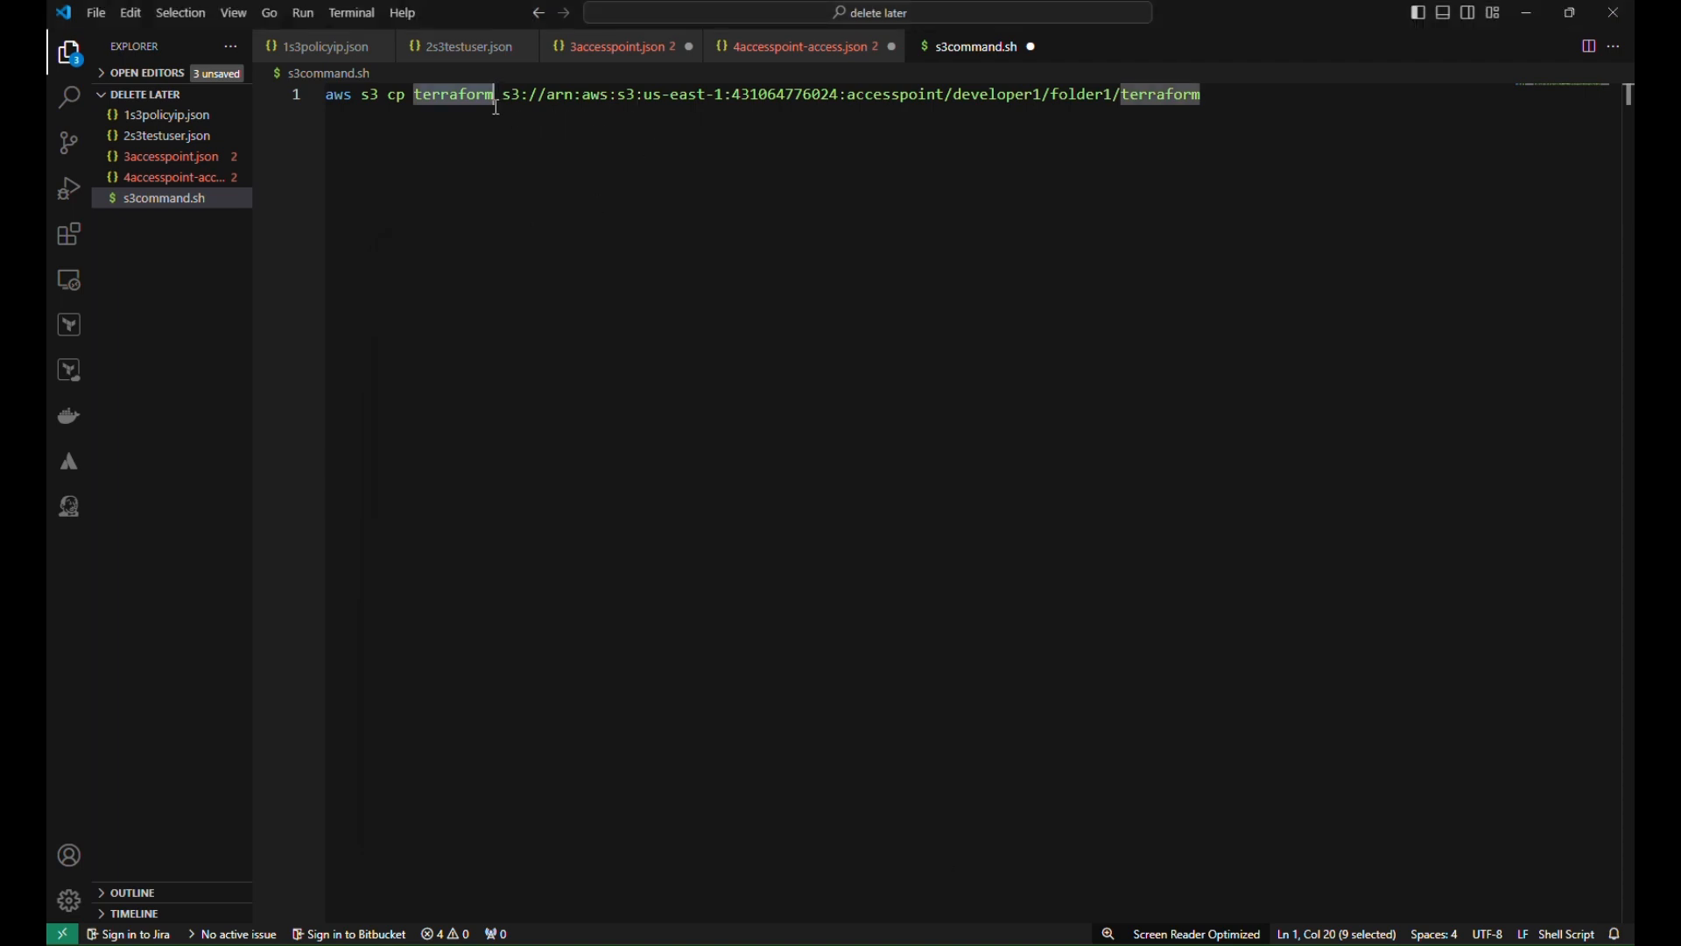
key(BackSpace)
key(ctrl+v)
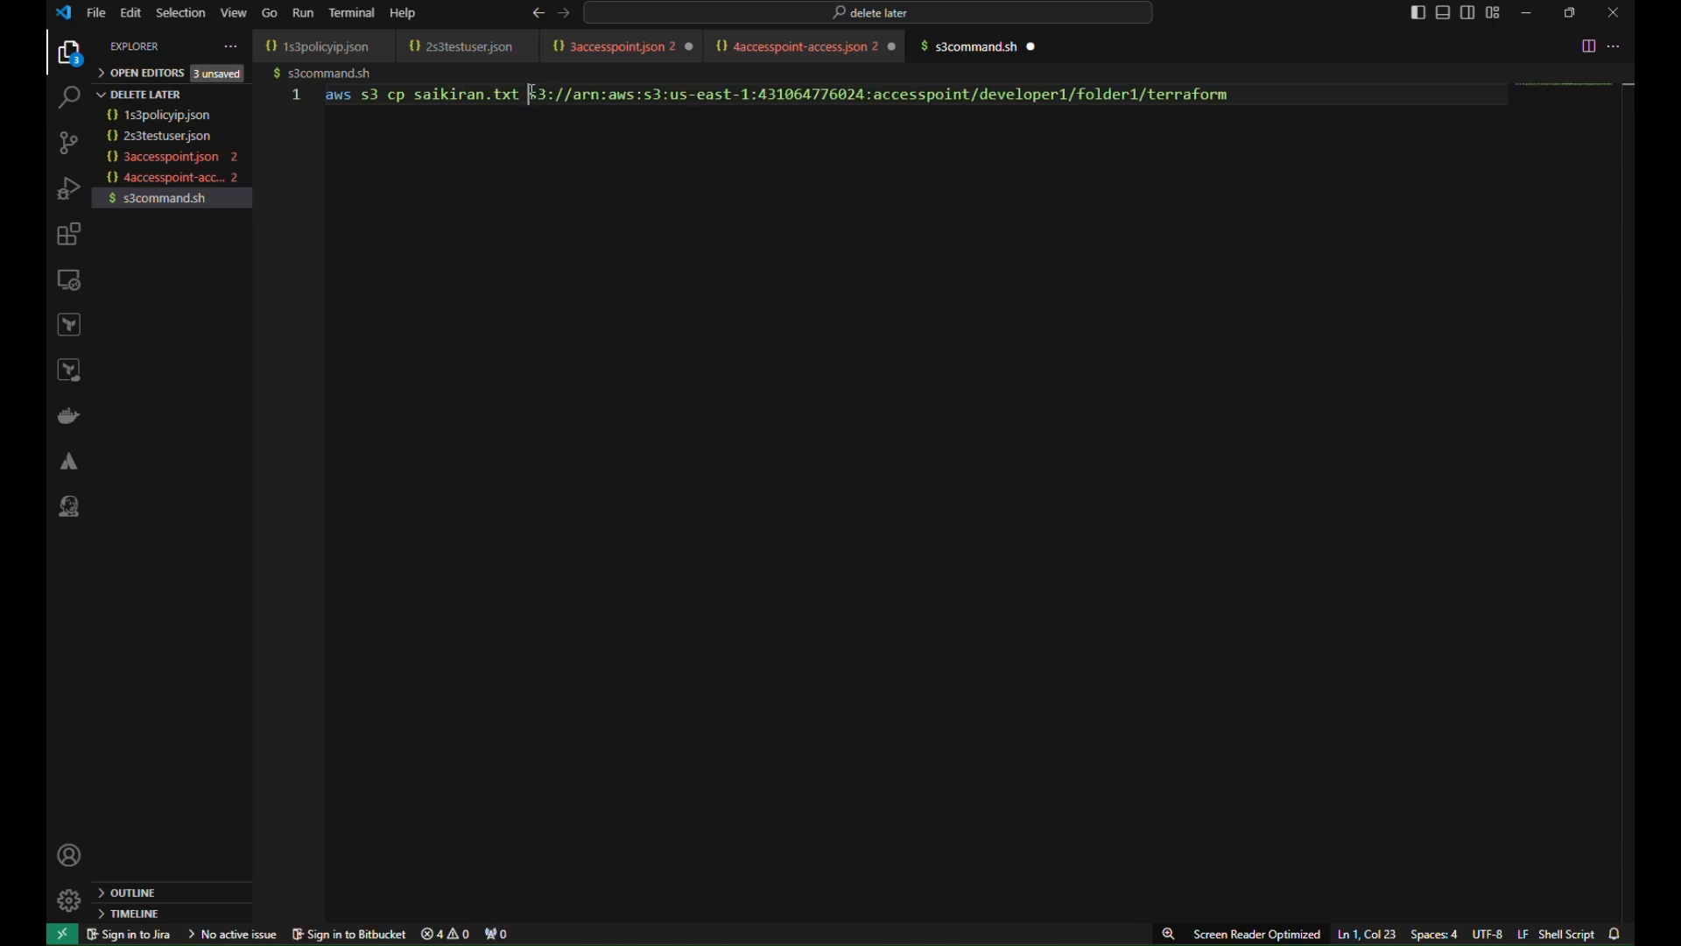
drag(530, 97, 1072, 102)
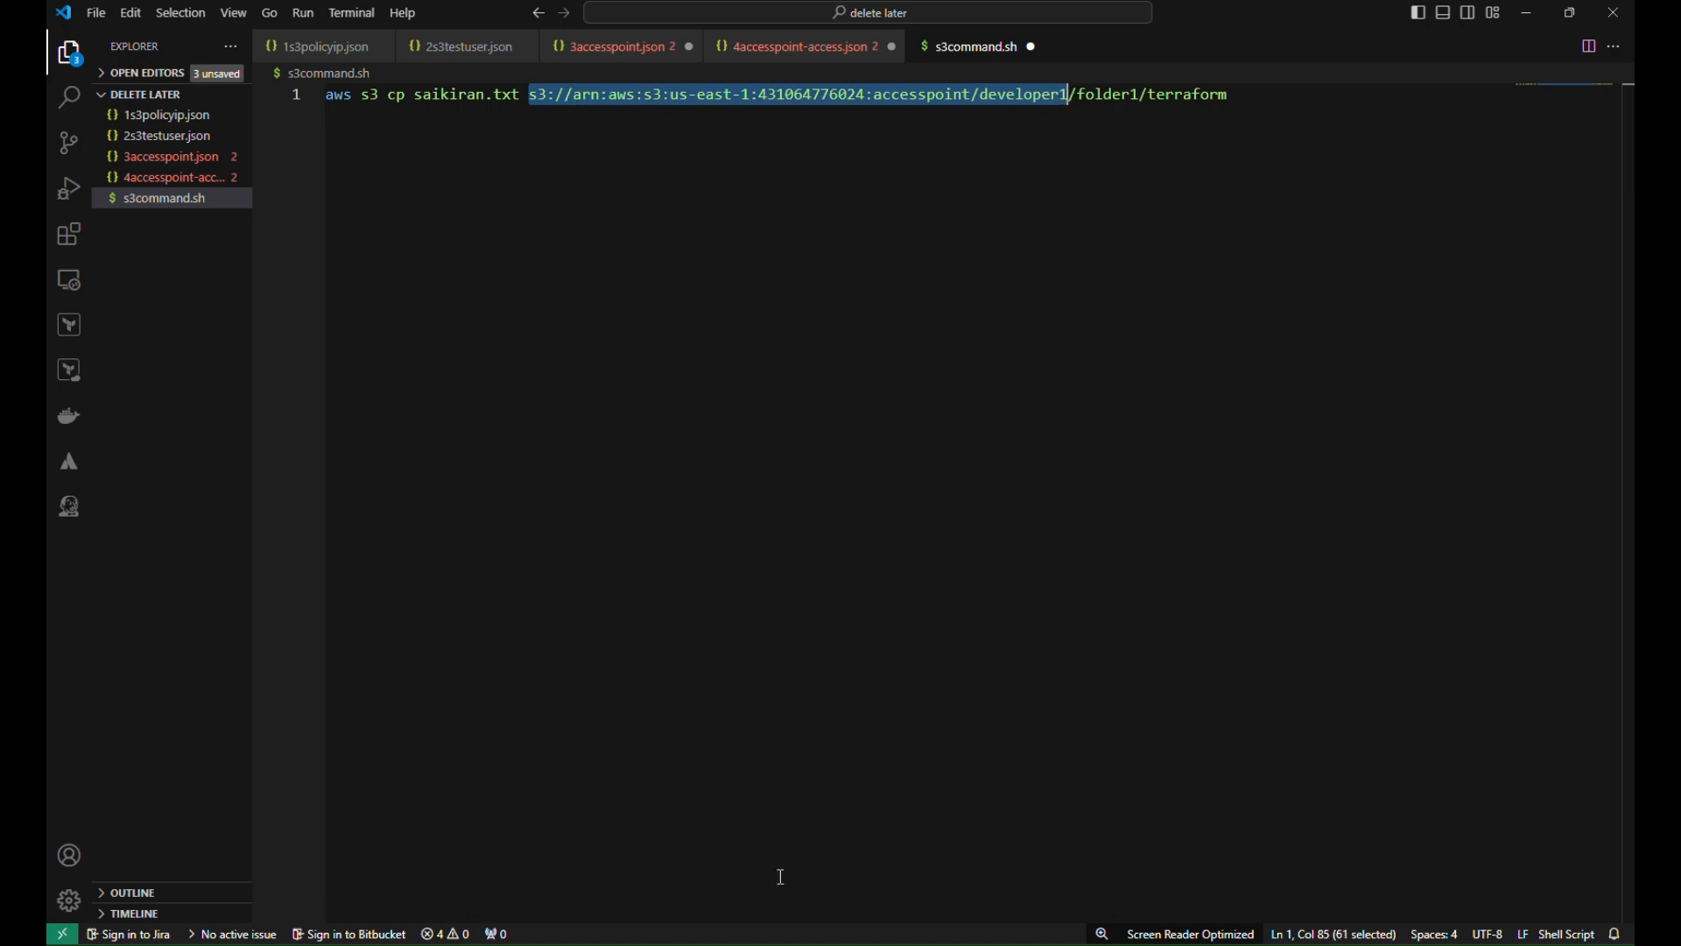
click(748, 849)
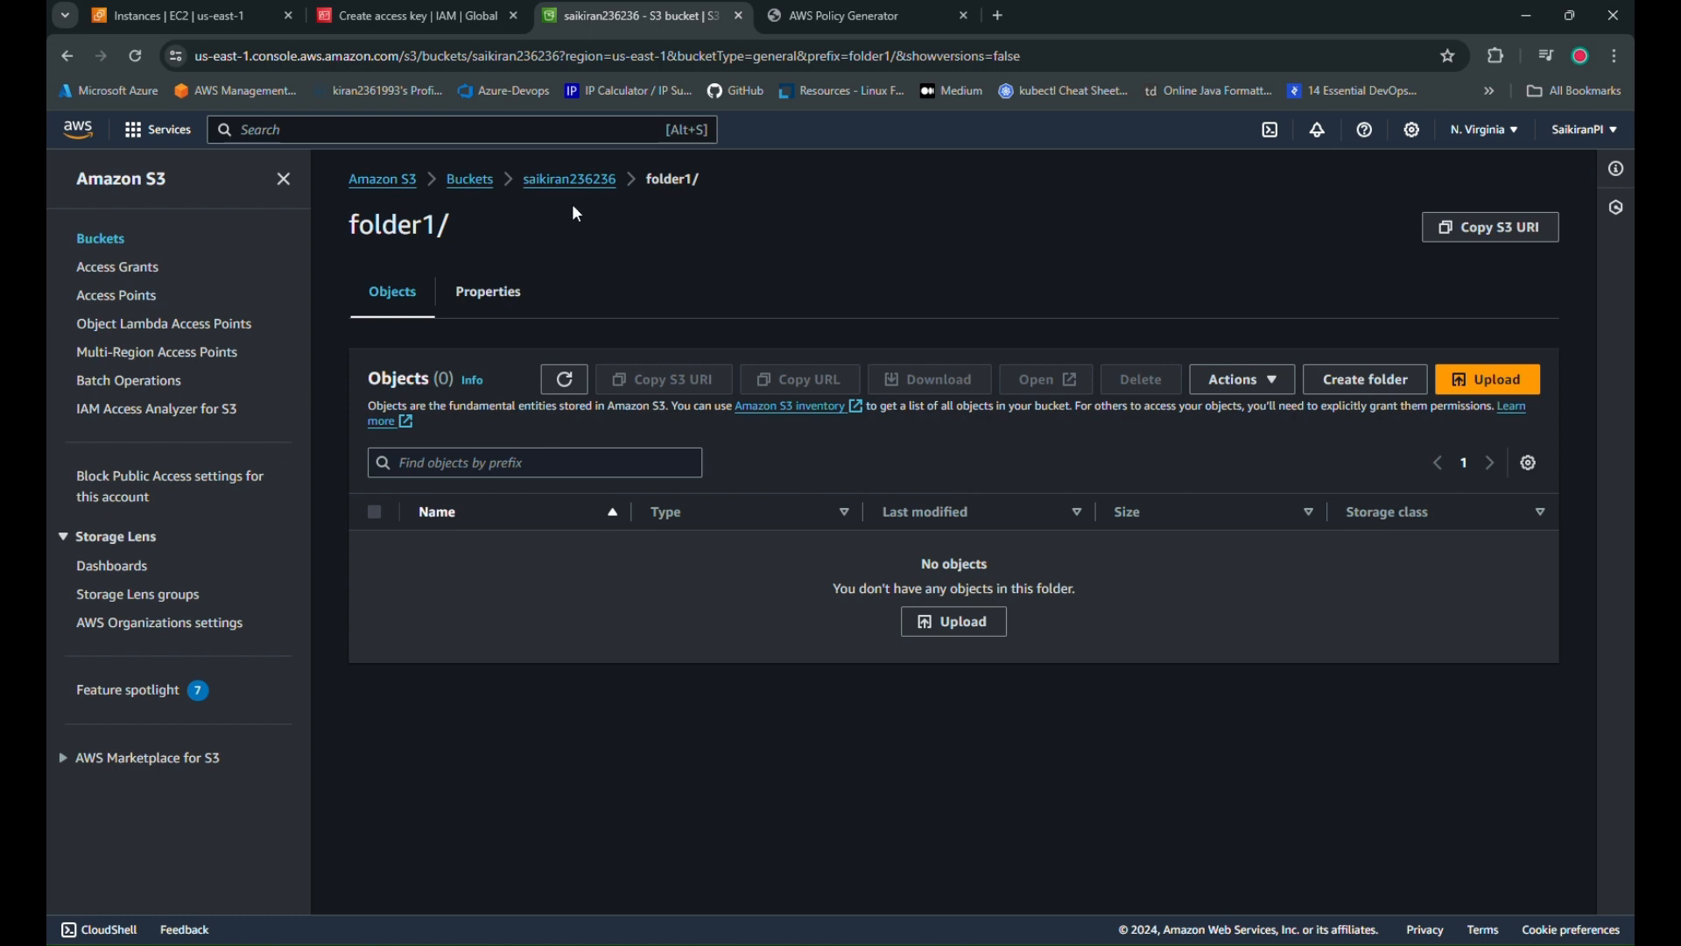
Open saikiran236236's accesspointdev1 access point properties and copy its S3 URI
click(471, 179)
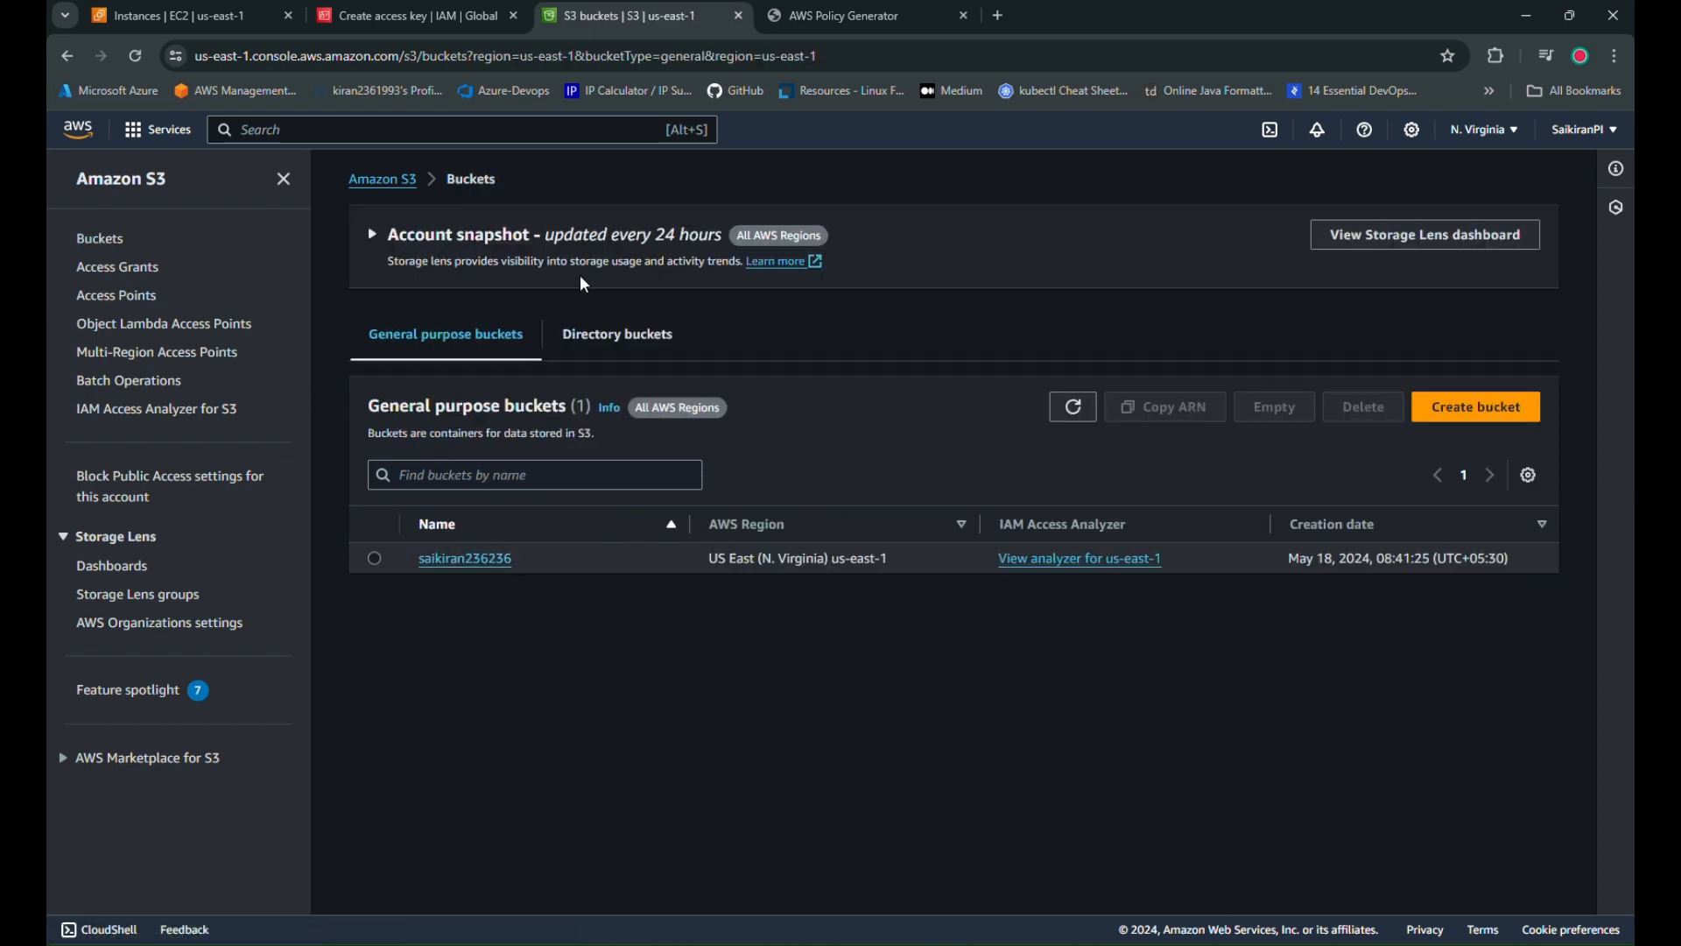
click(461, 565)
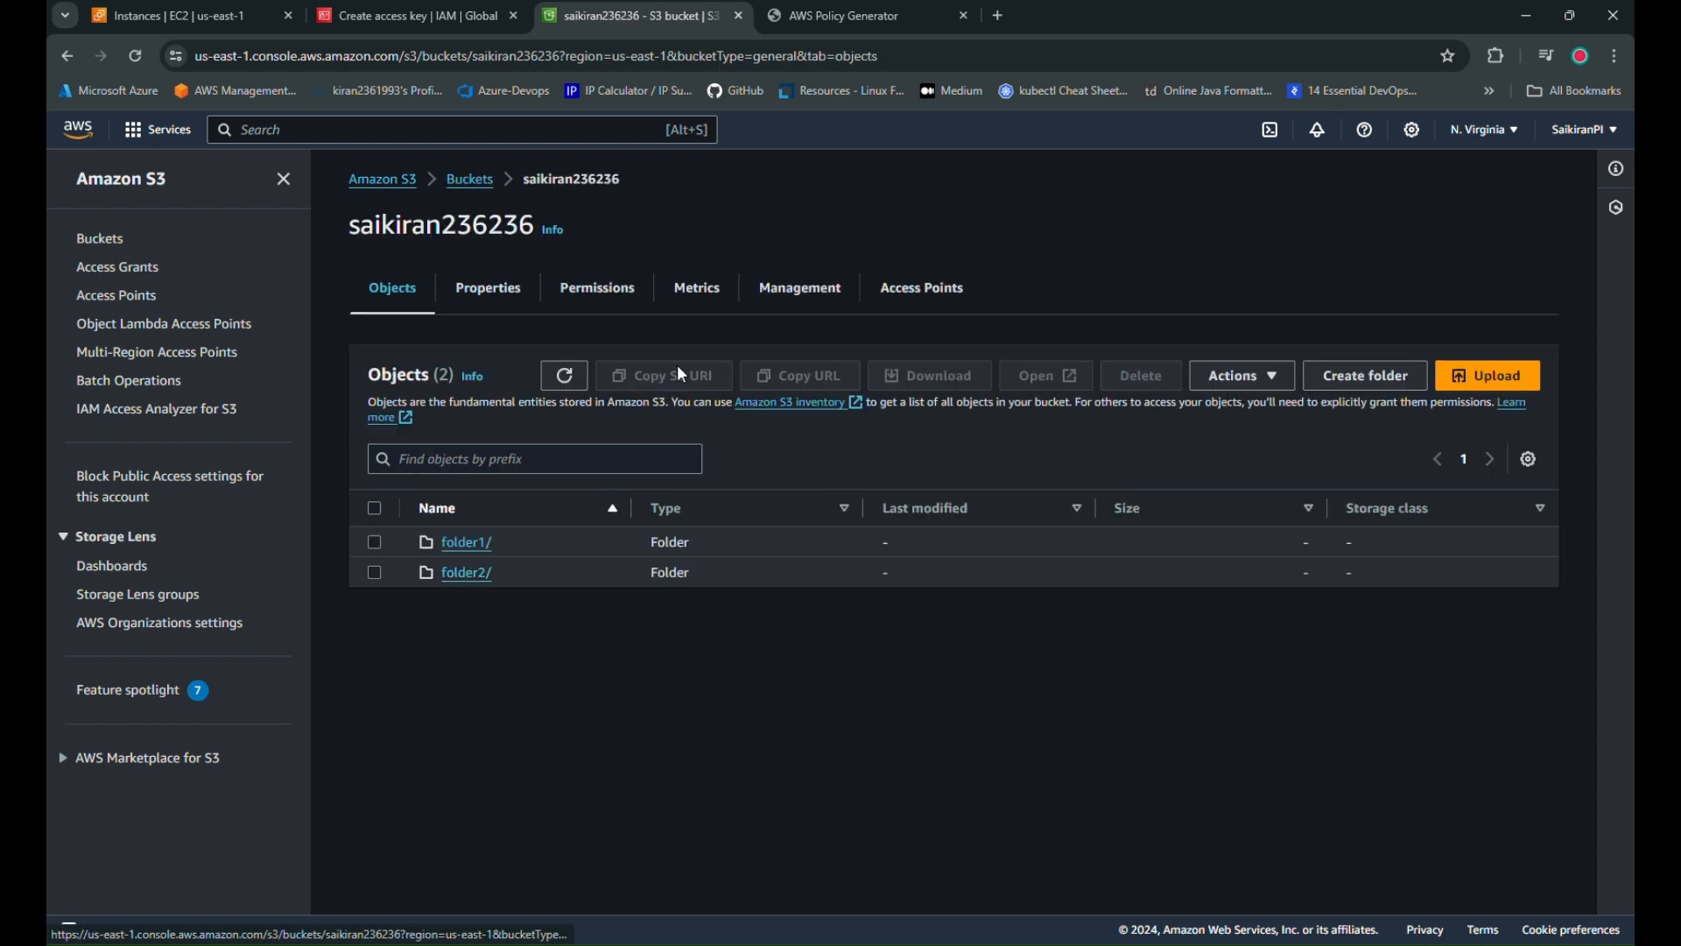
click(915, 293)
click(462, 565)
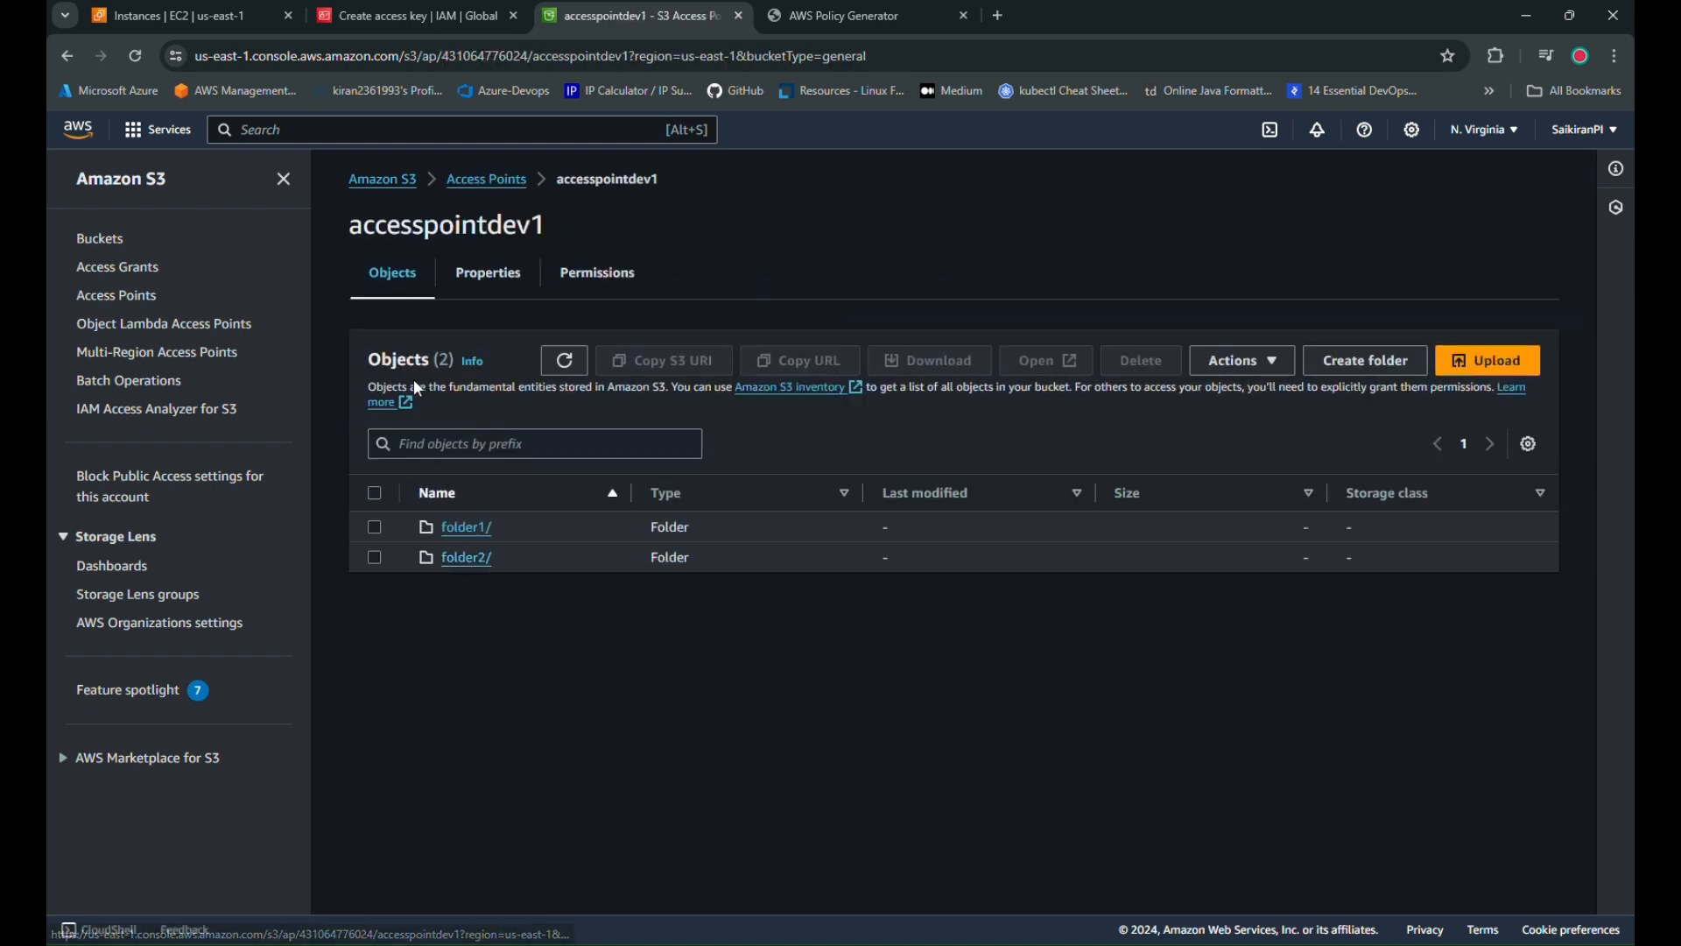
click(497, 274)
click(974, 448)
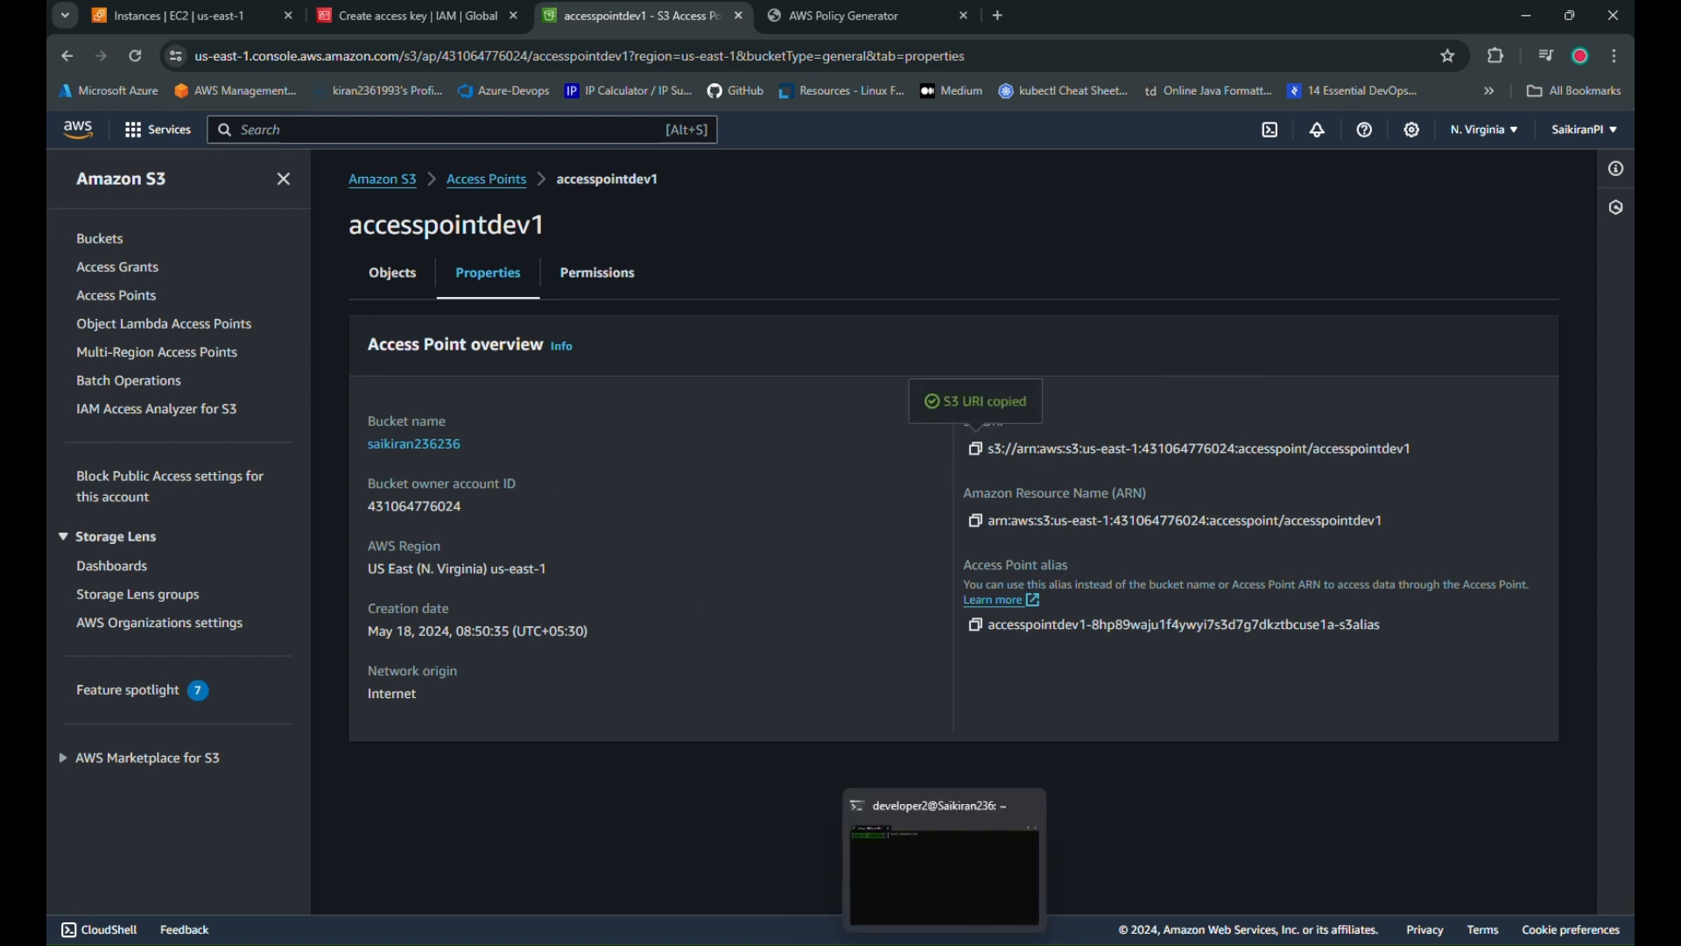
click(907, 944)
In s3command.sh, point the cp target at accesspointdev1's folder1 and rename terraform to saikiran.txt
key(BackSpace)
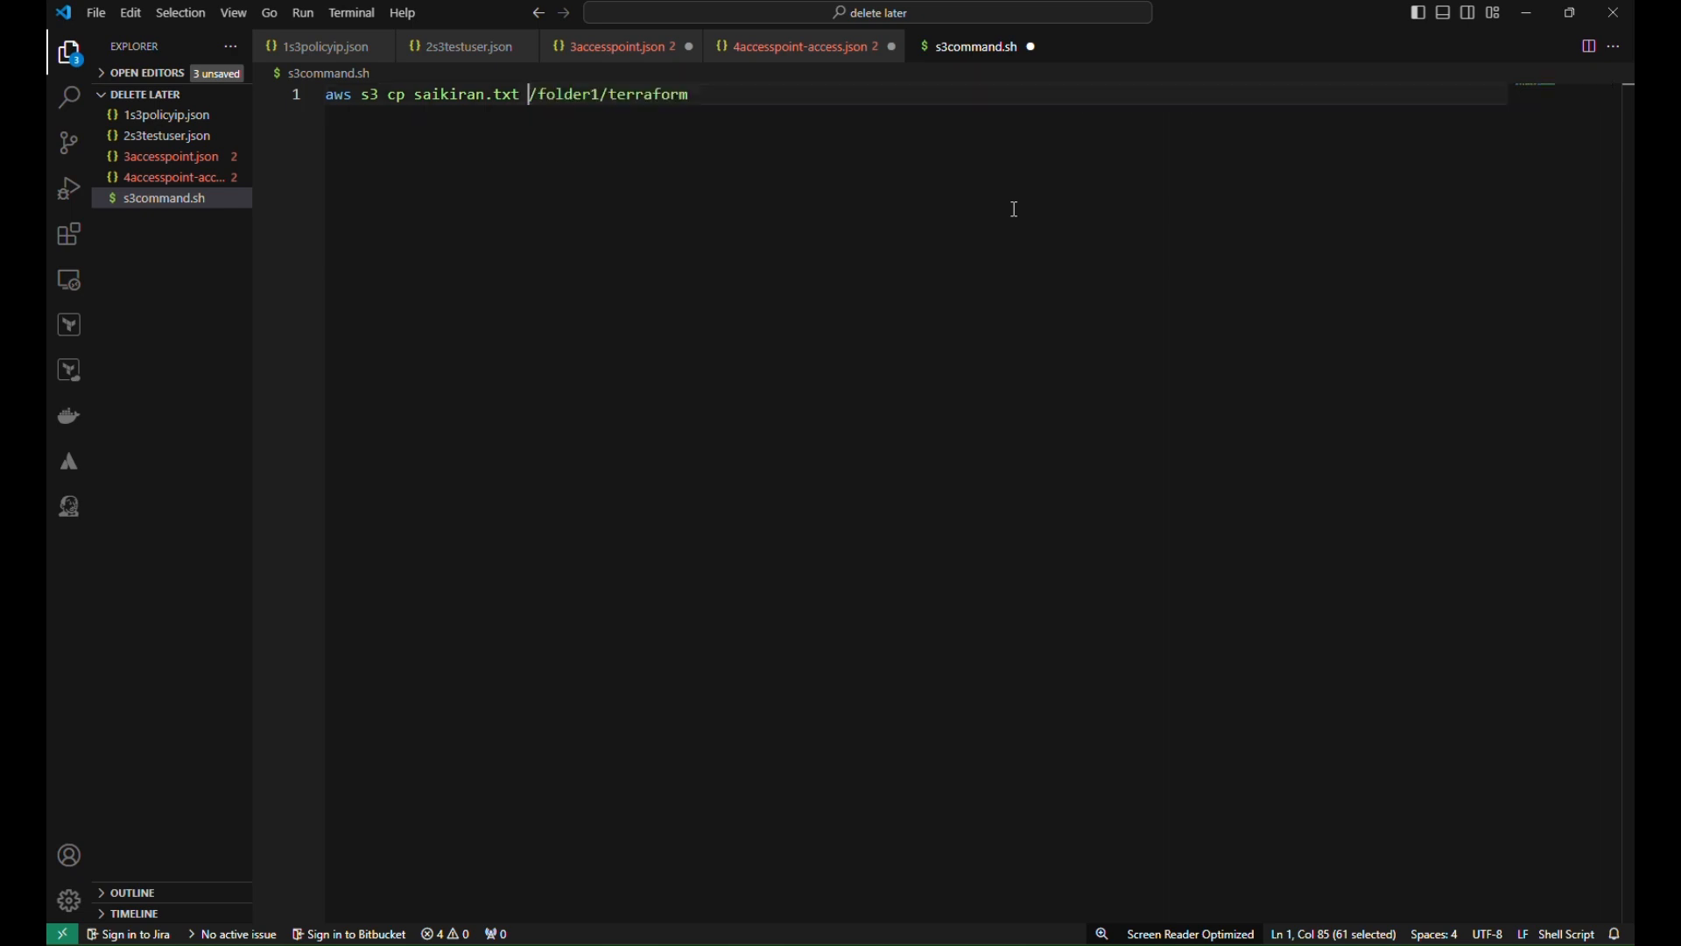
key(ctrl+v)
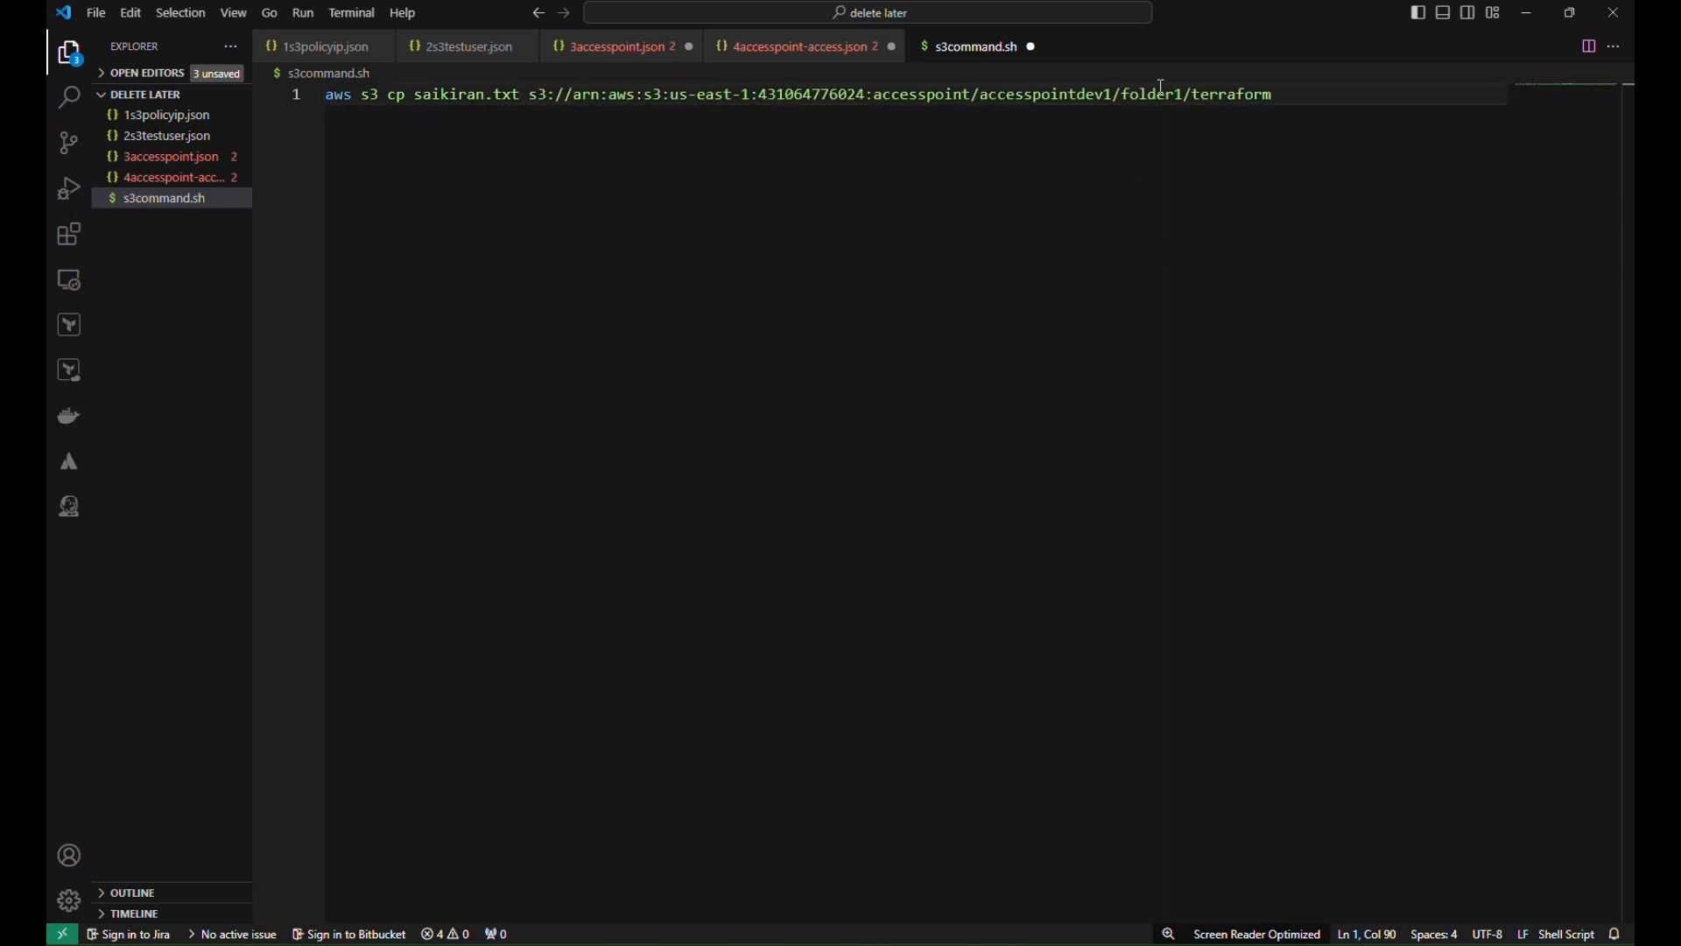
double_click(1157, 94)
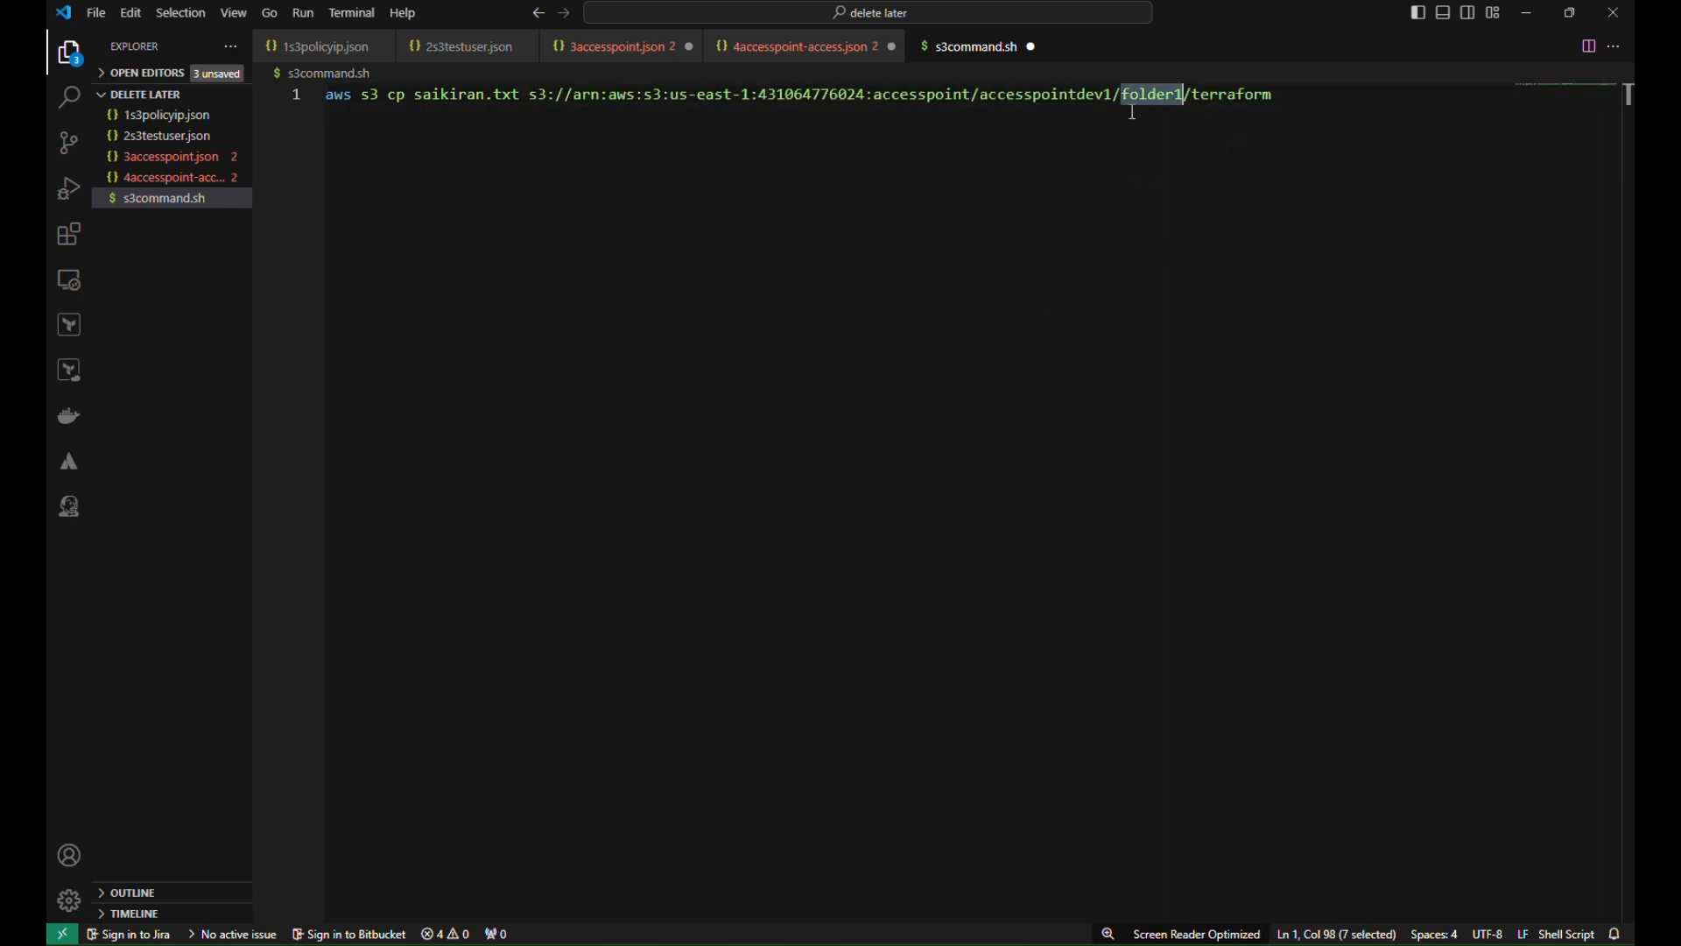
double_click(1226, 94)
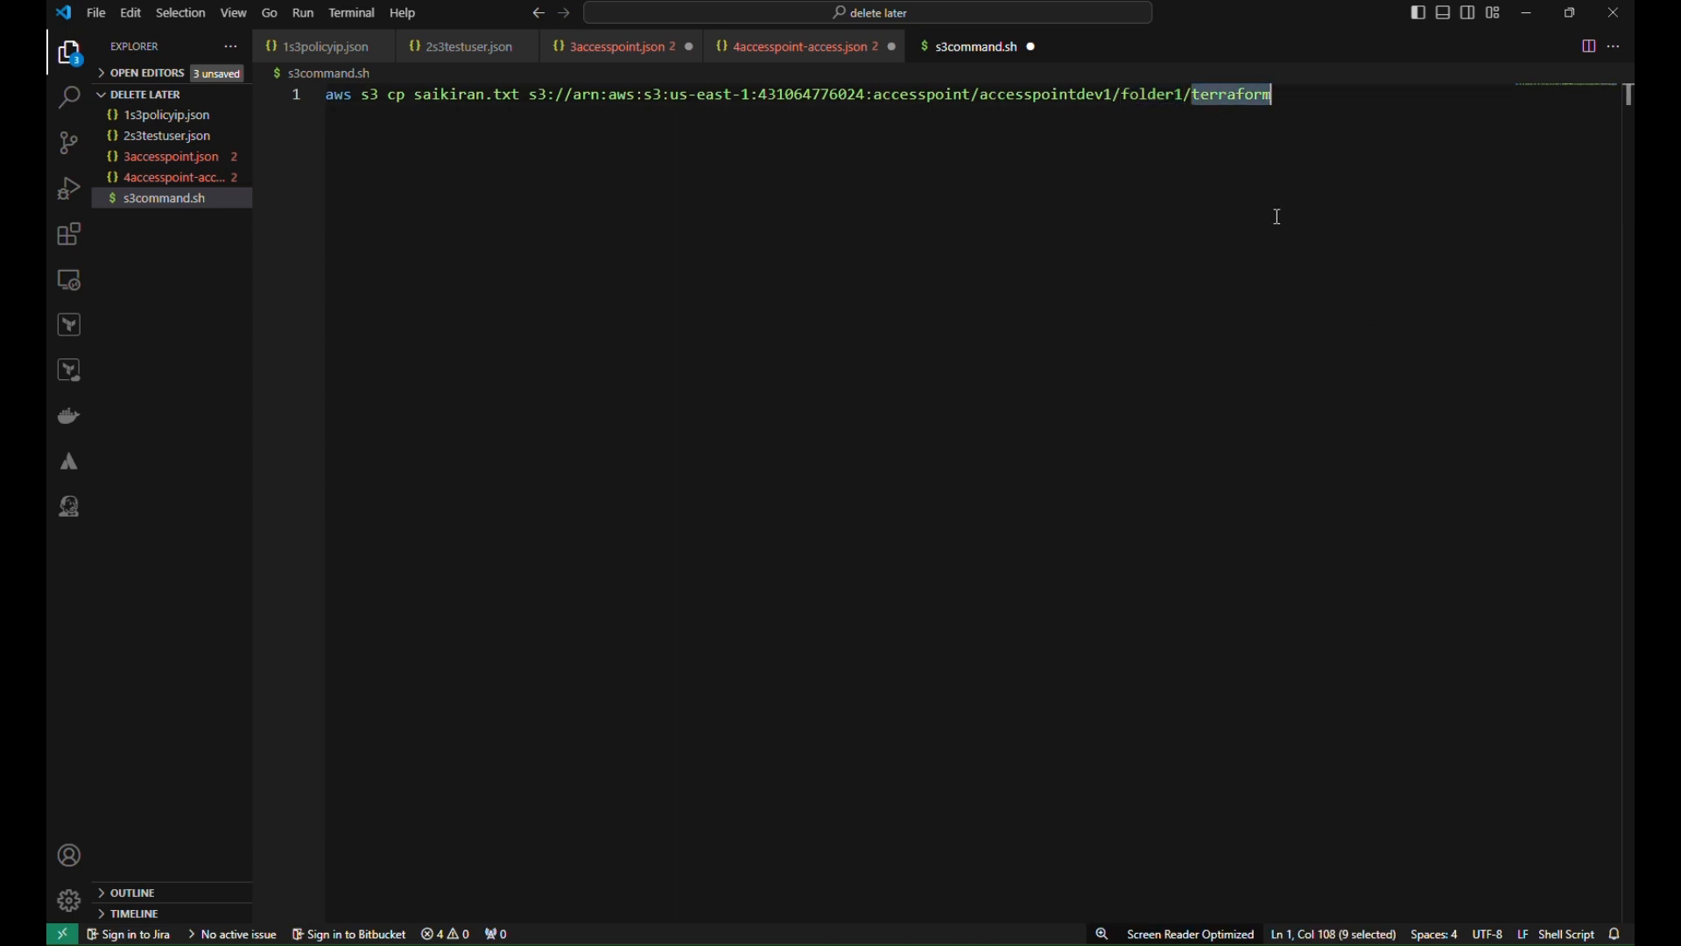
drag(419, 93, 523, 94)
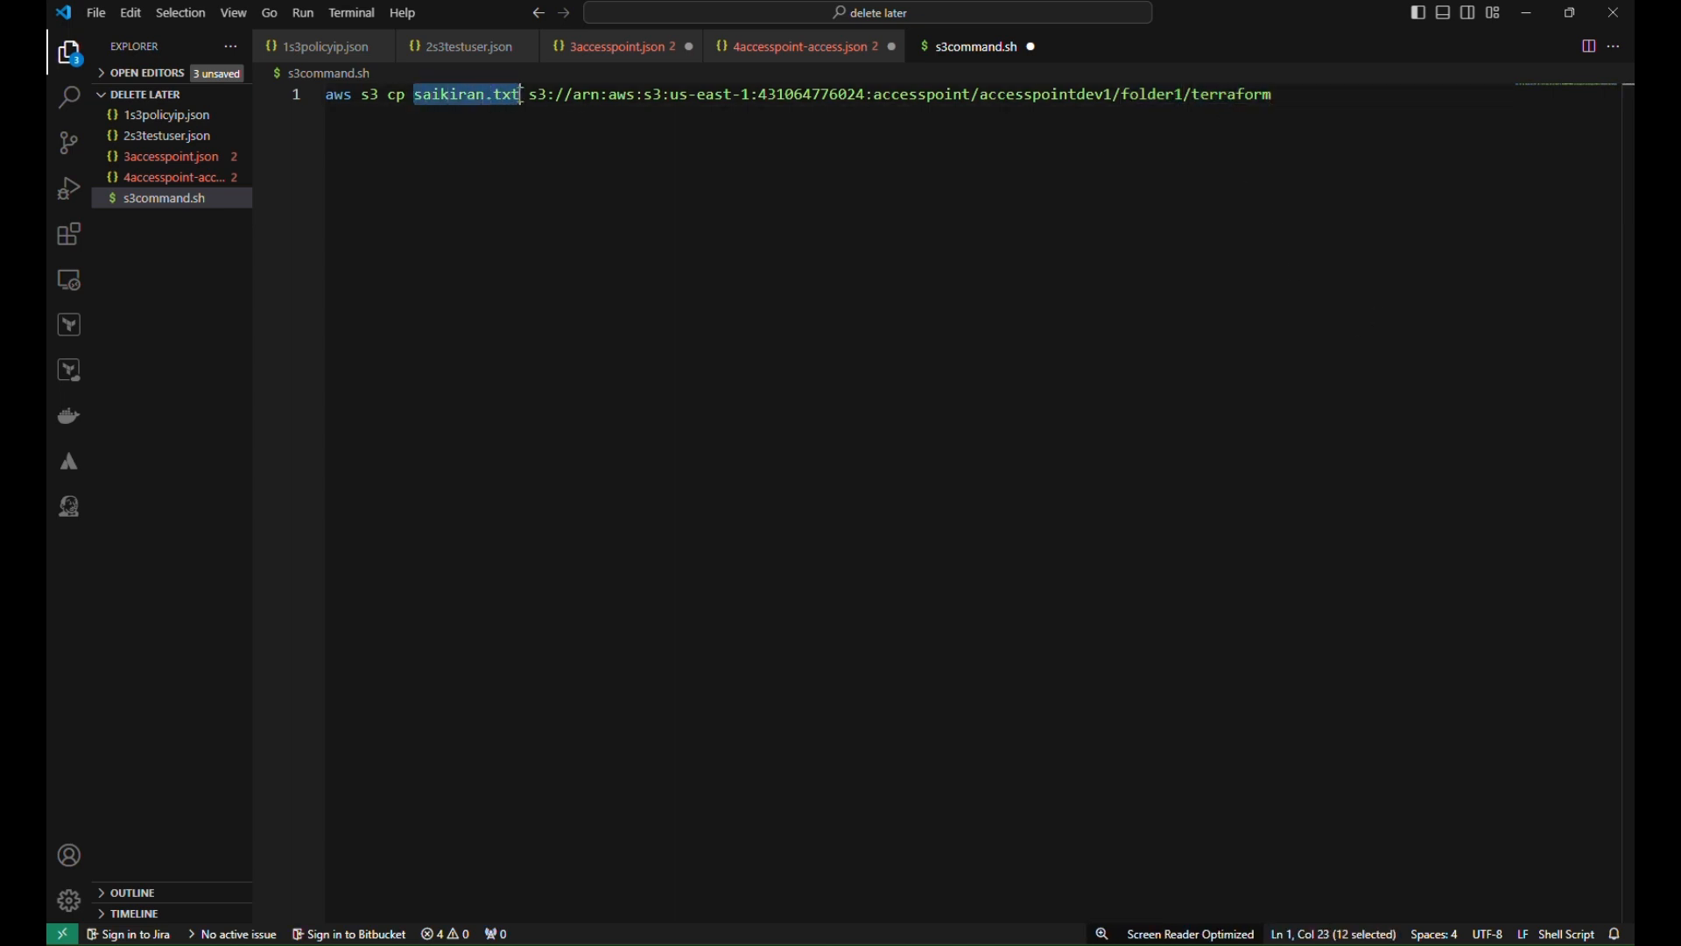
double_click(1226, 95)
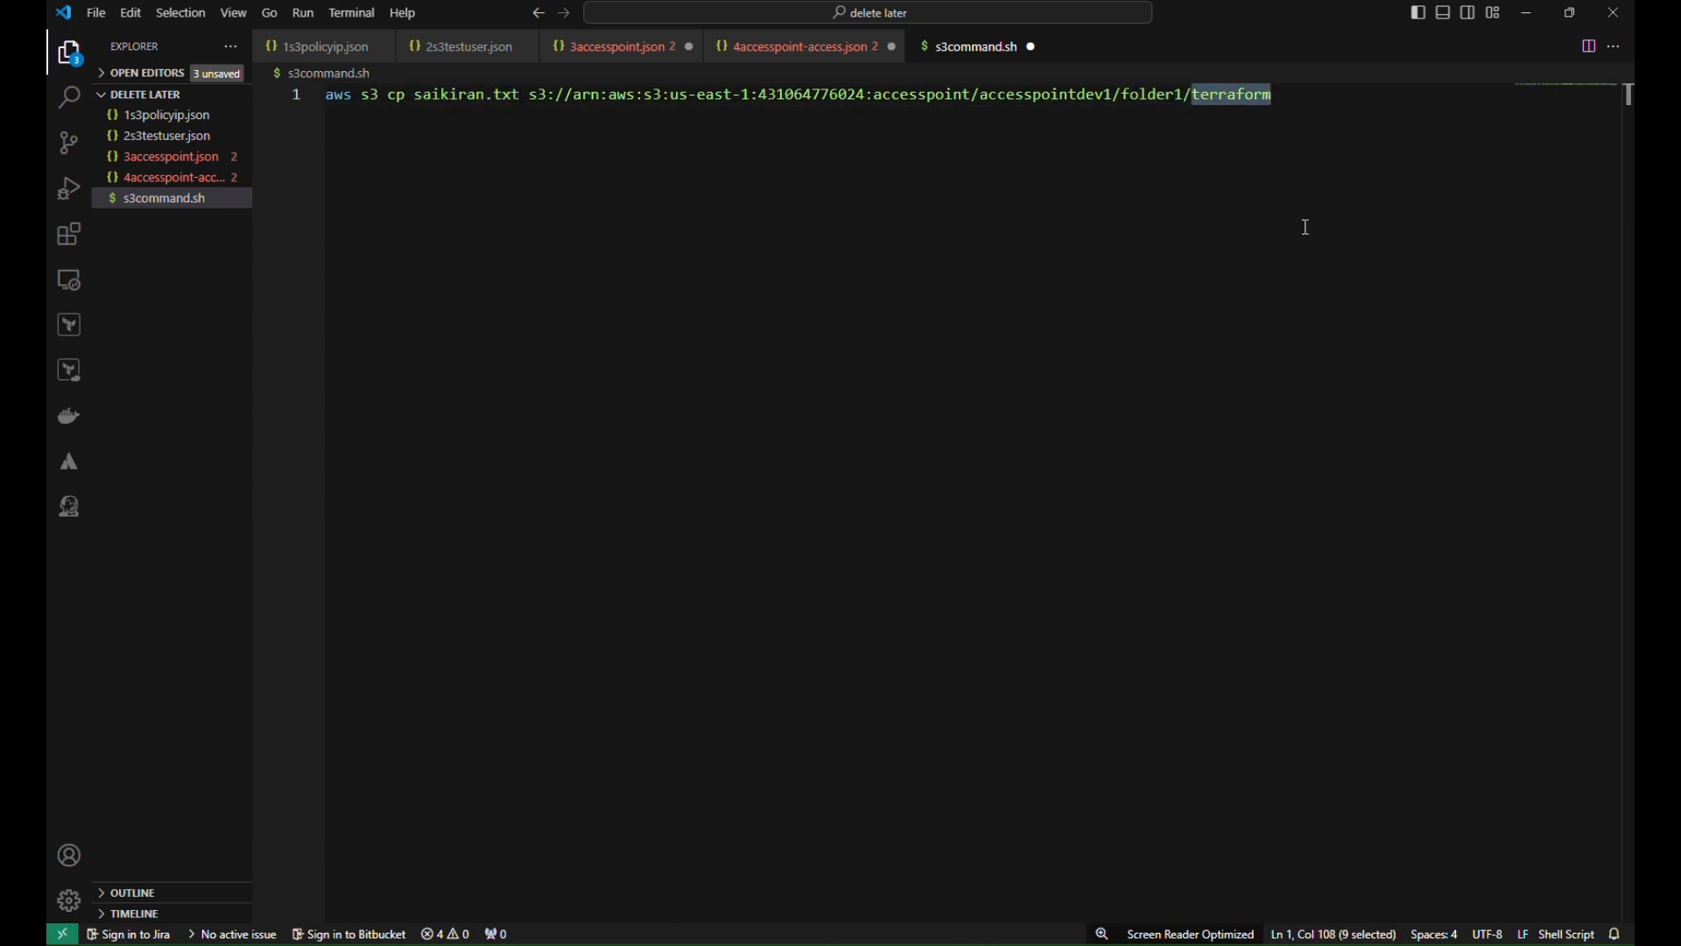
key(ctrl+v)
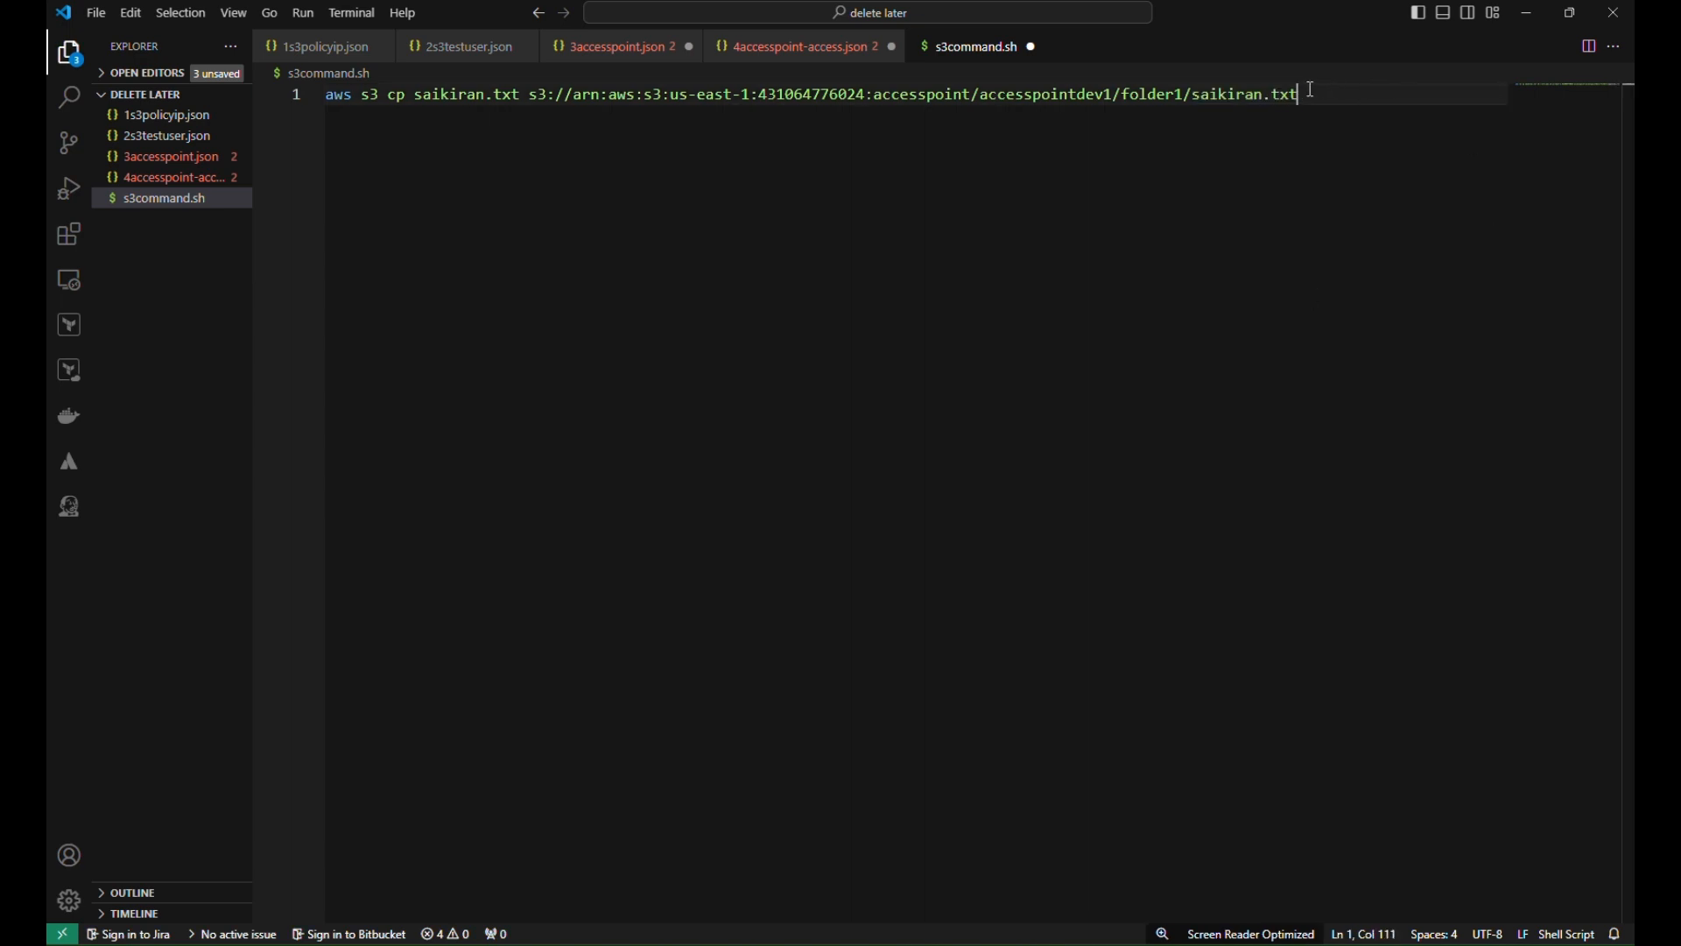
key(shift+Home)
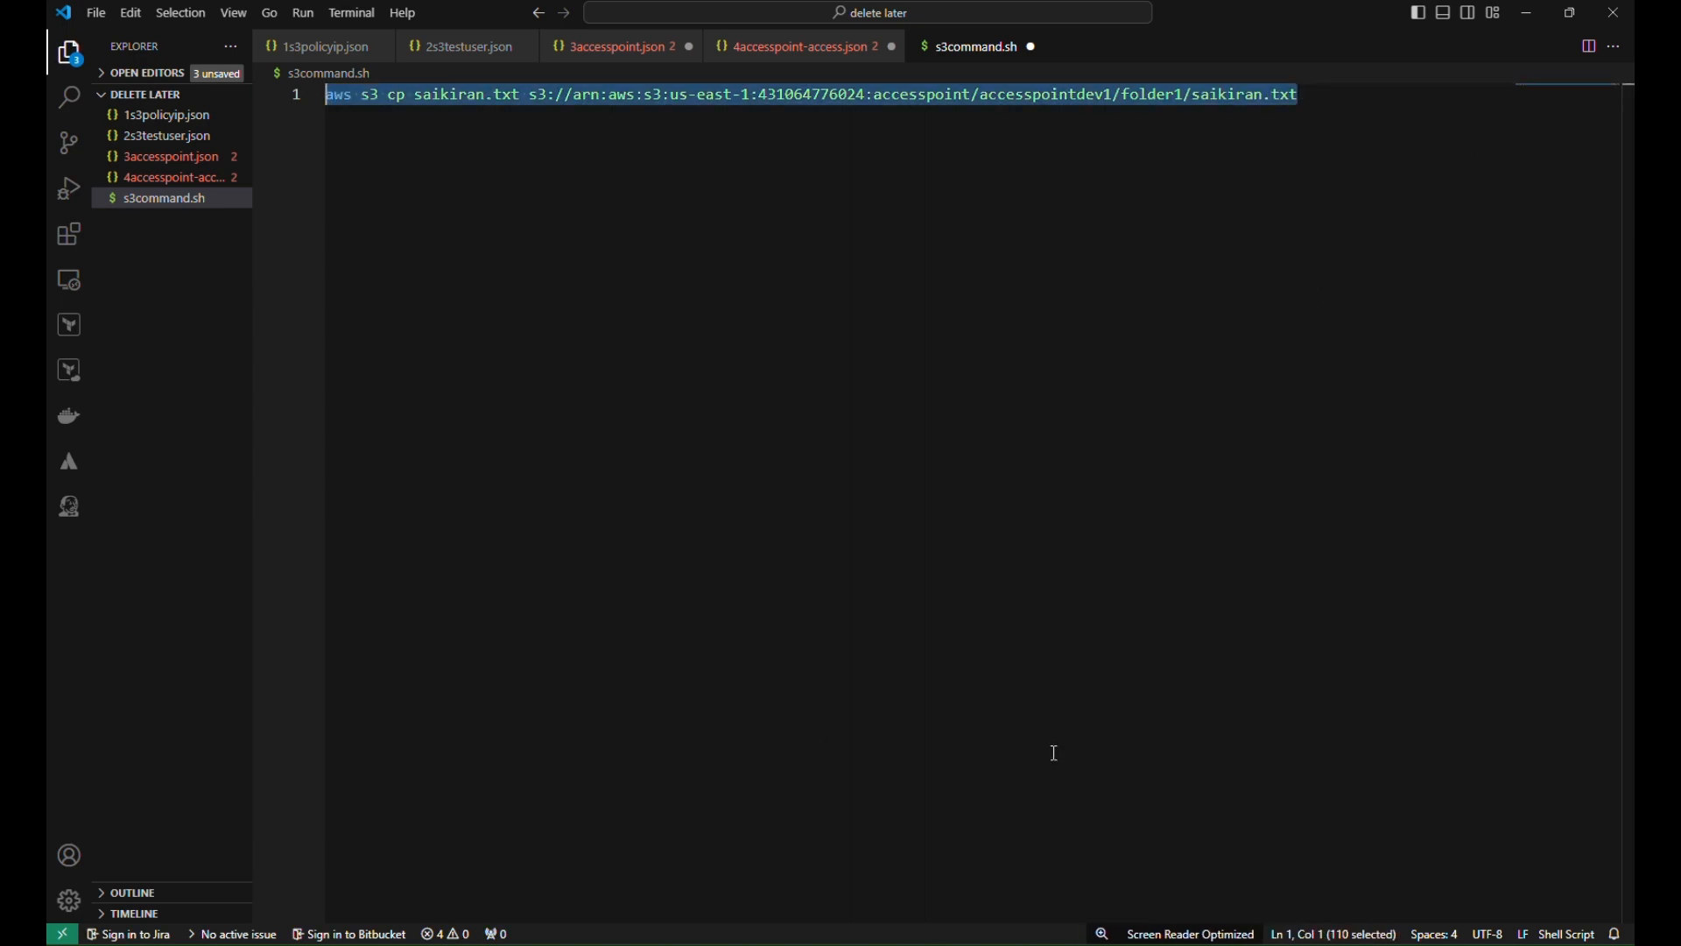
click(917, 943)
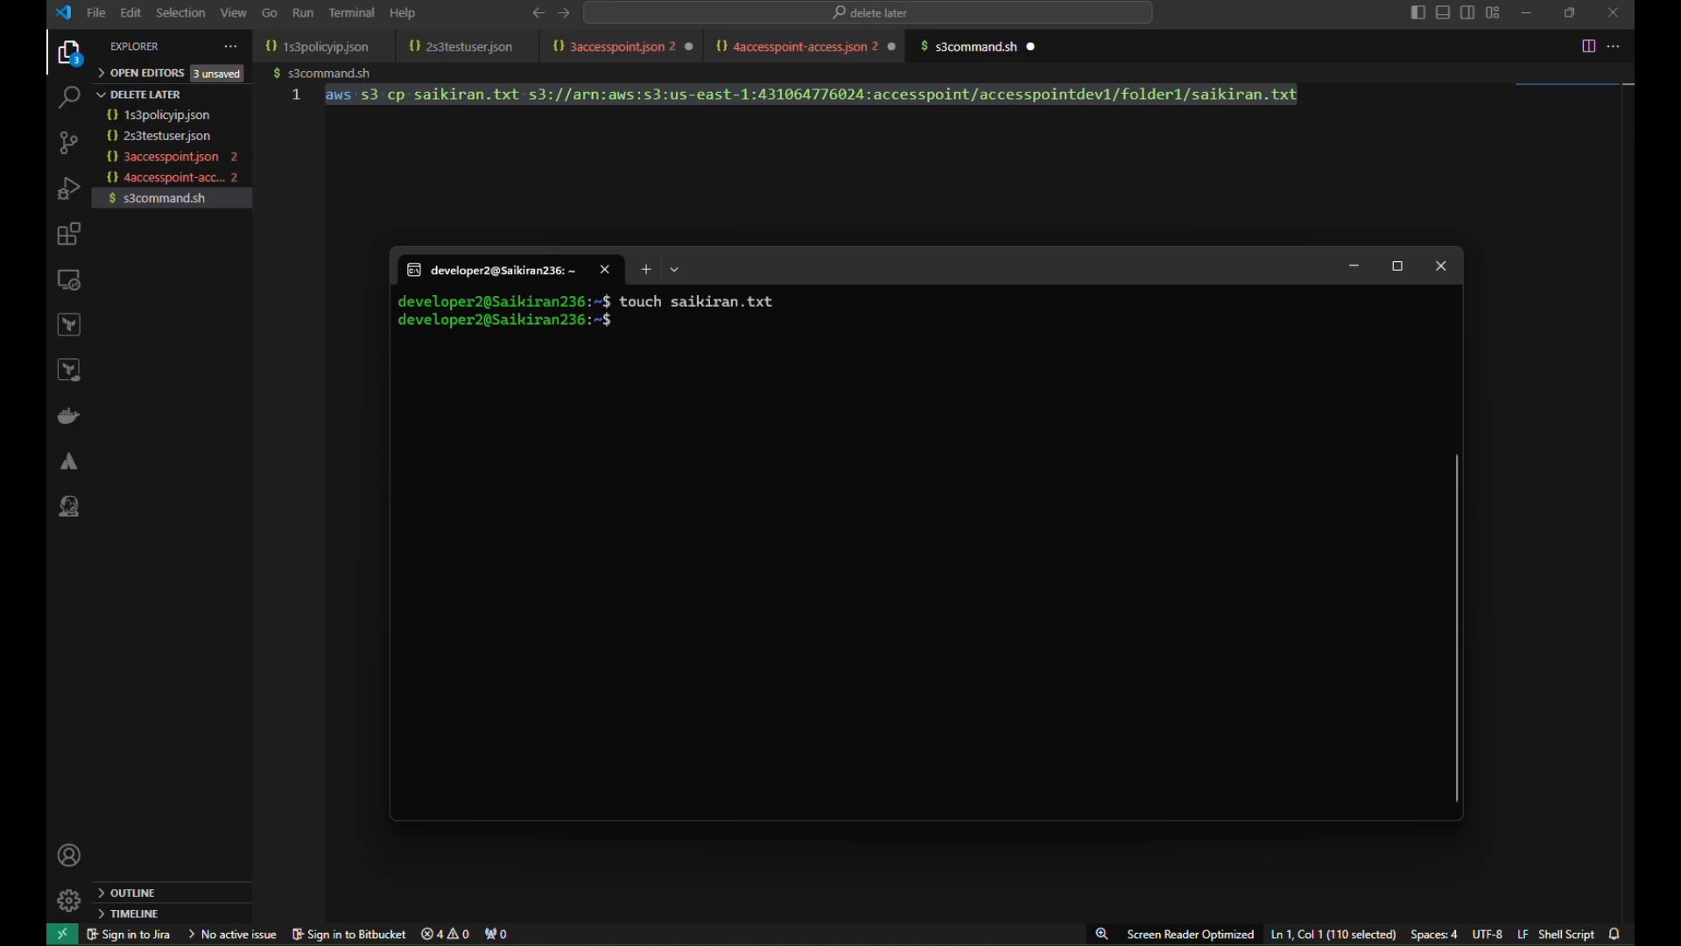
Browse to the accesspointdev1 access point's folder1 in the browser
mouse_move(821, 943)
click(798, 865)
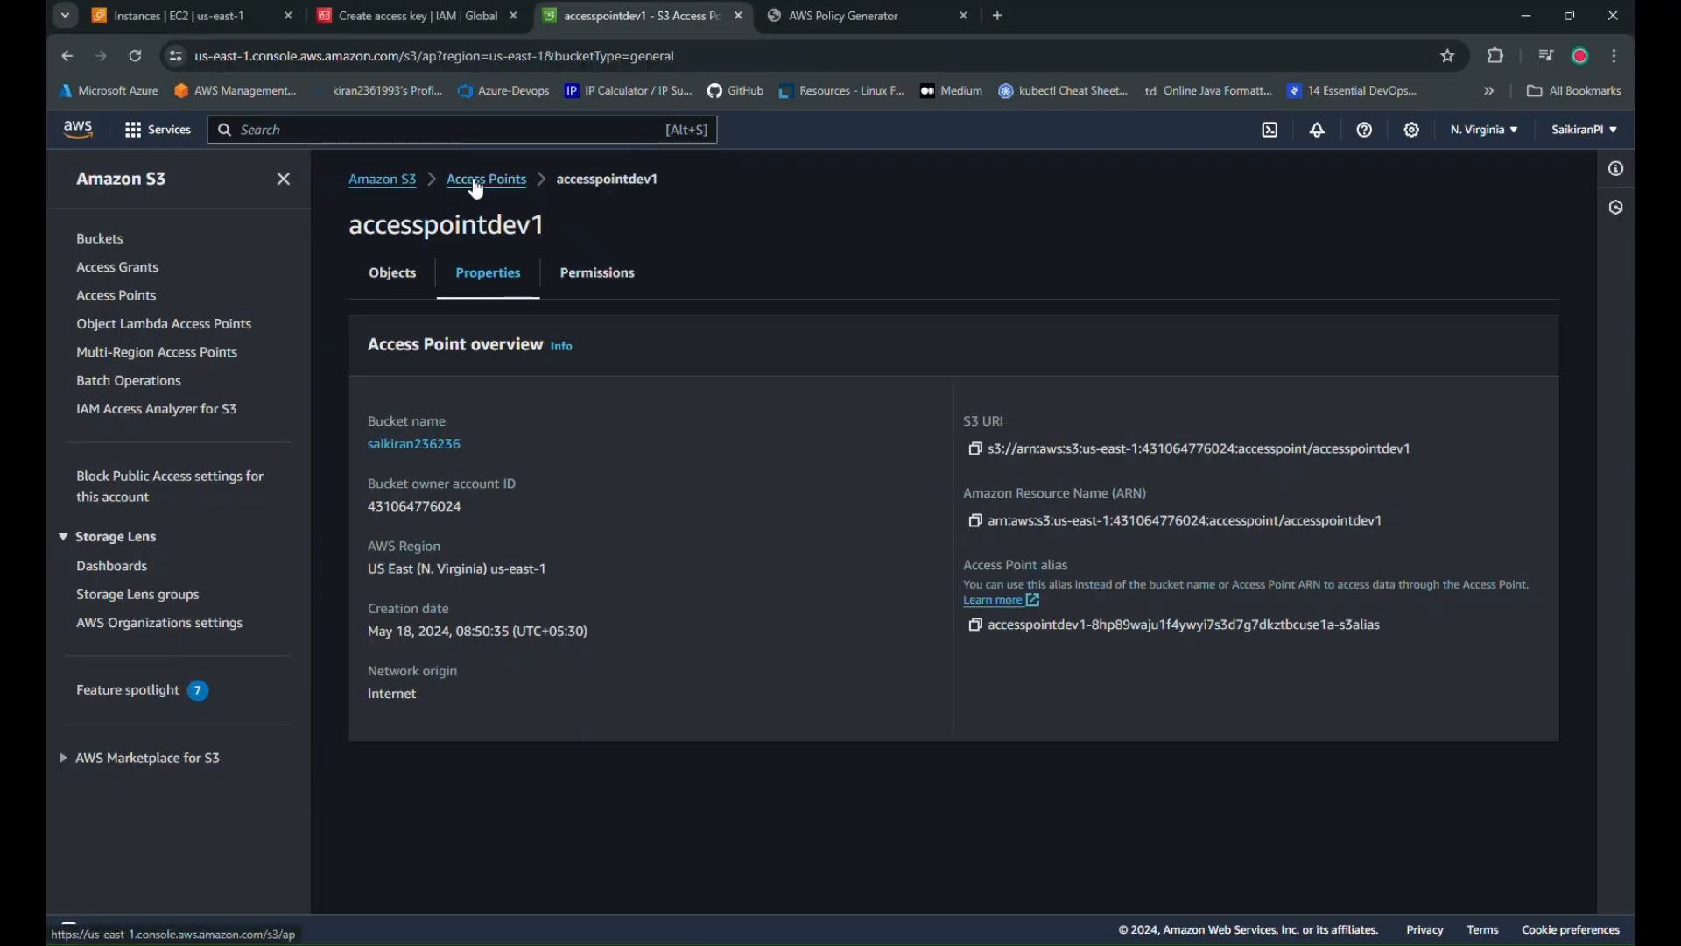
click(487, 178)
click(456, 451)
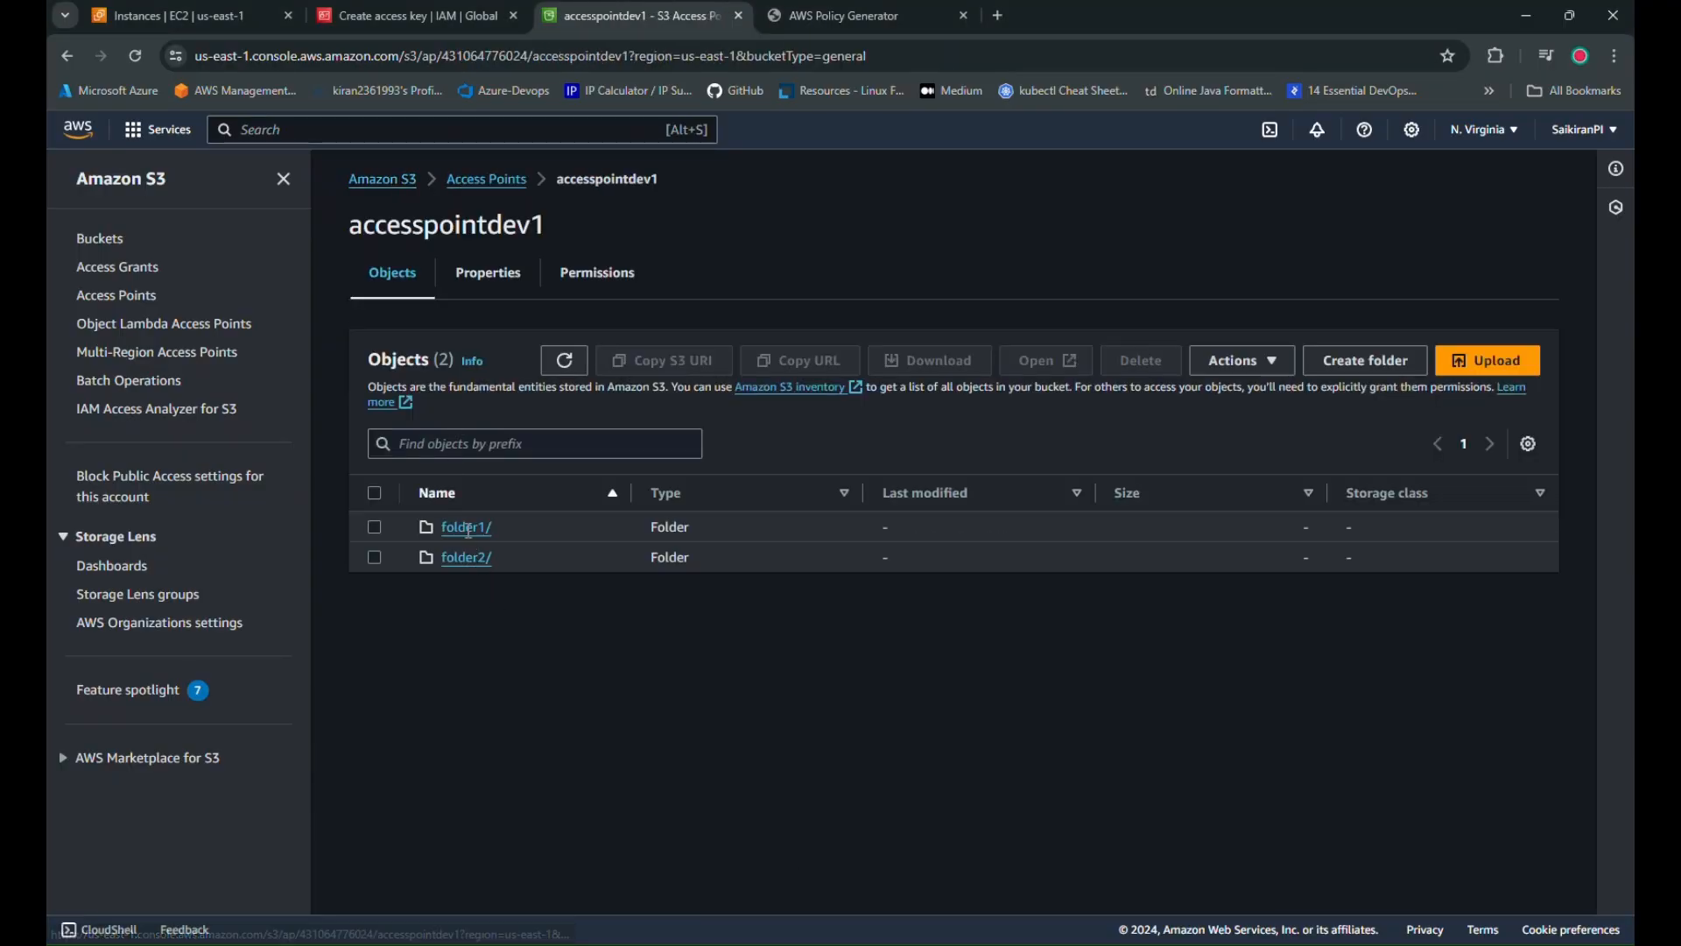
click(459, 527)
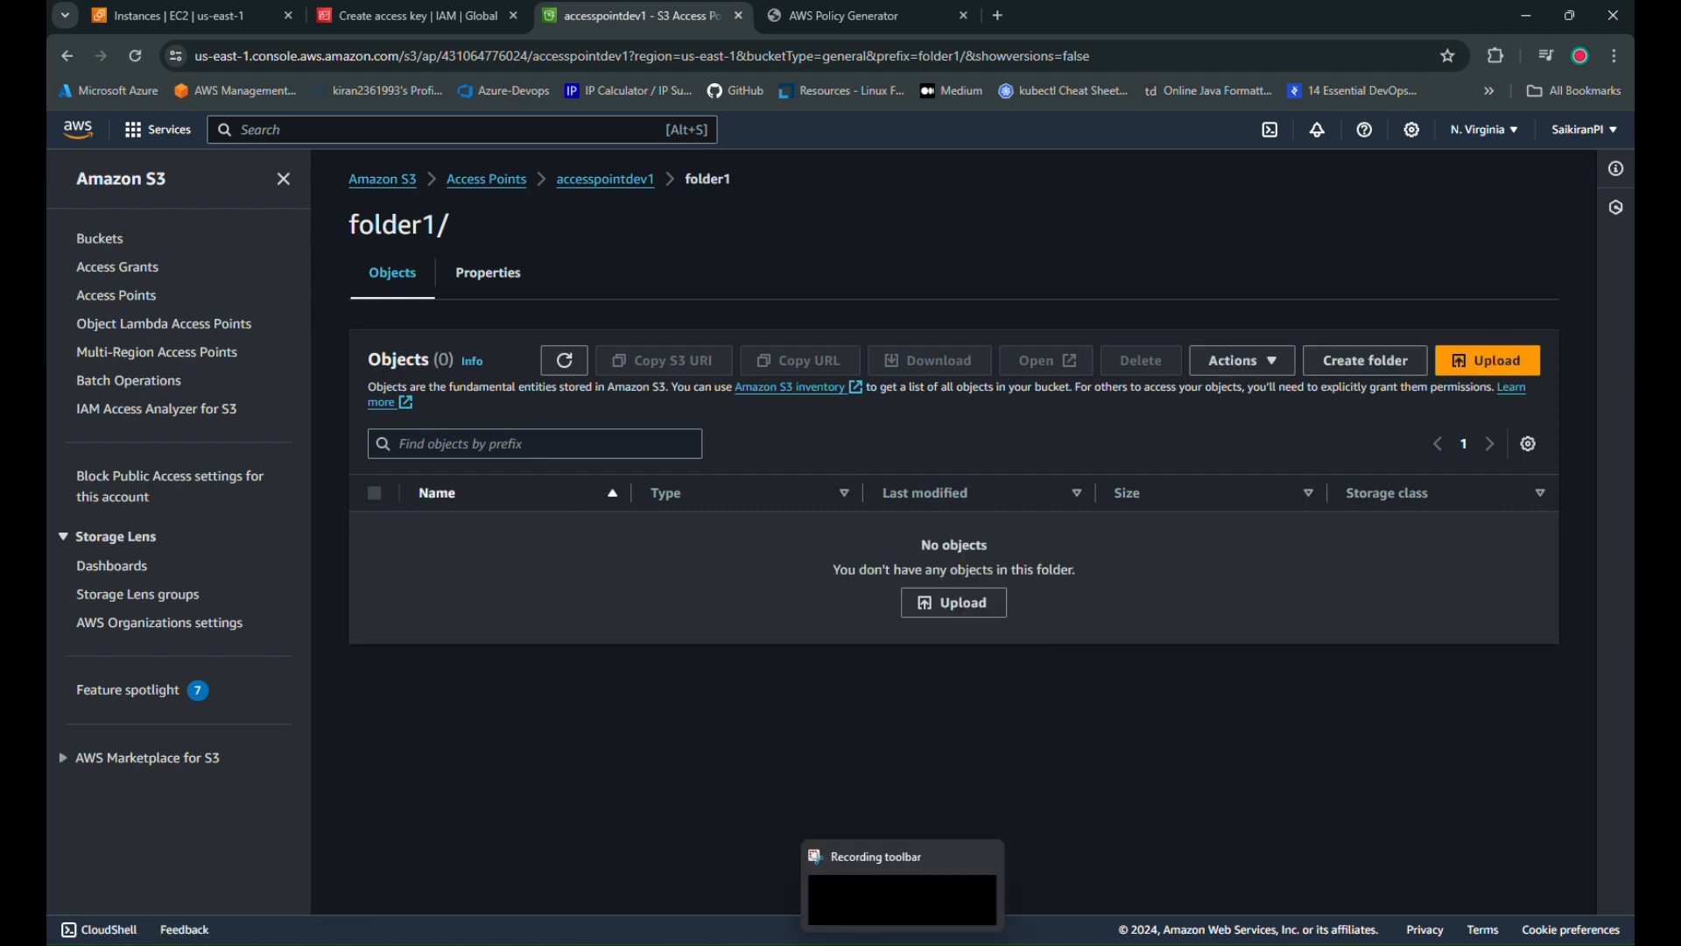
Run the pasted aws s3 cp upload command, then refresh folder1 to show saikiran.txt
click(943, 942)
right_click(726, 470)
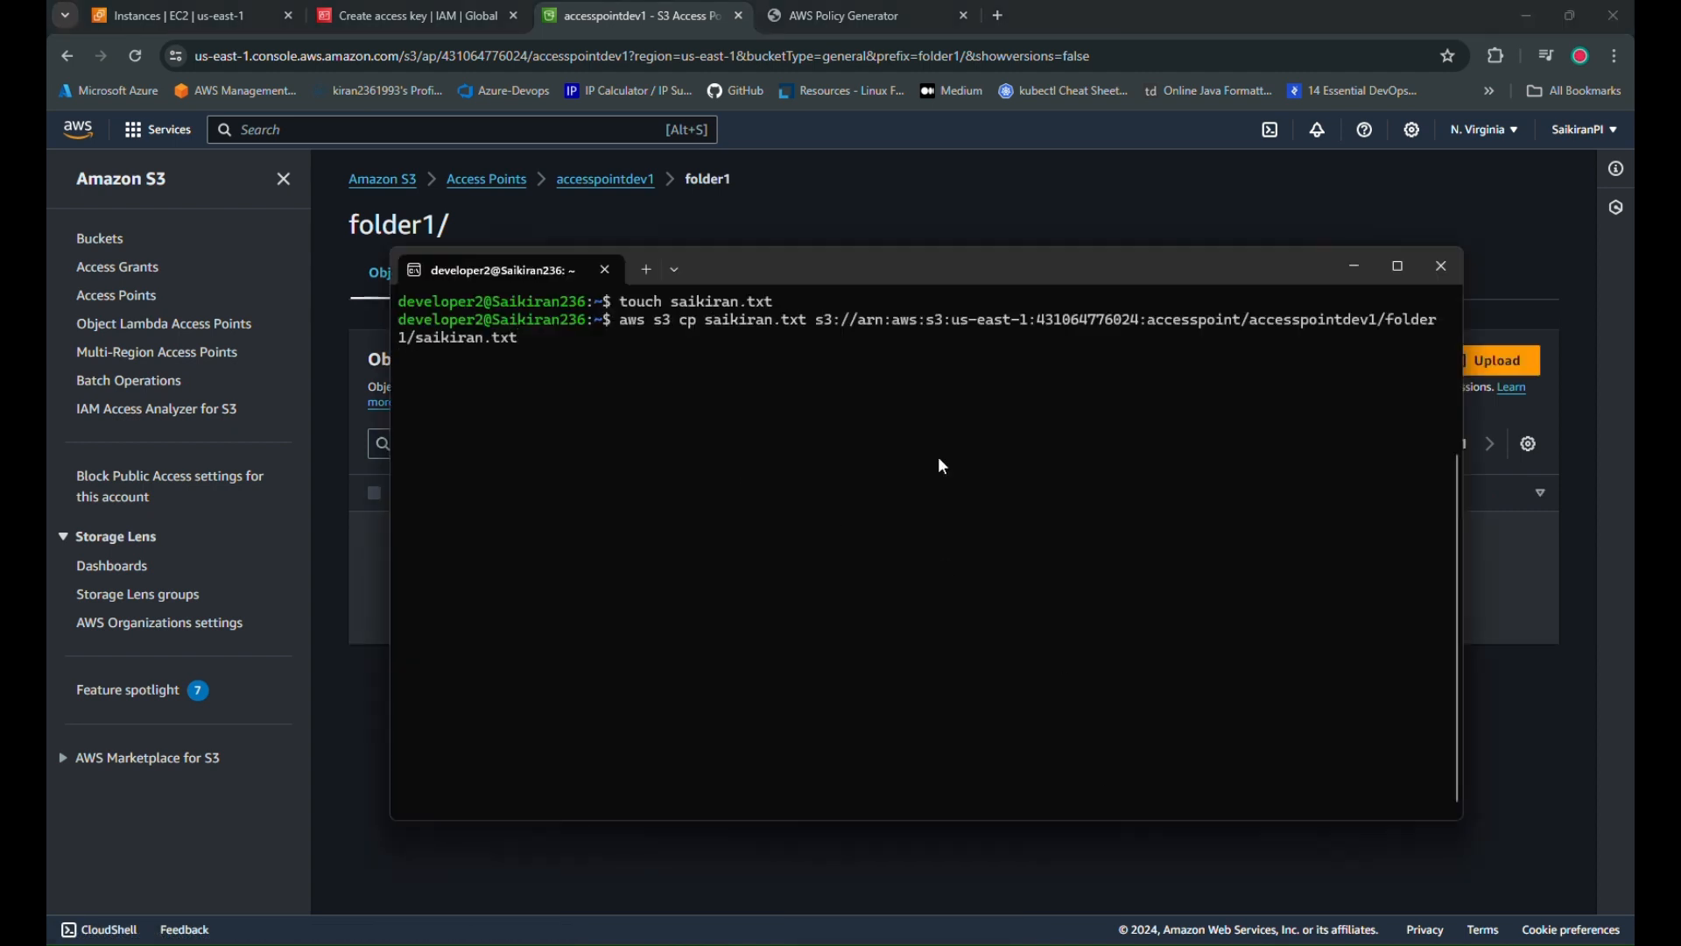
click(632, 893)
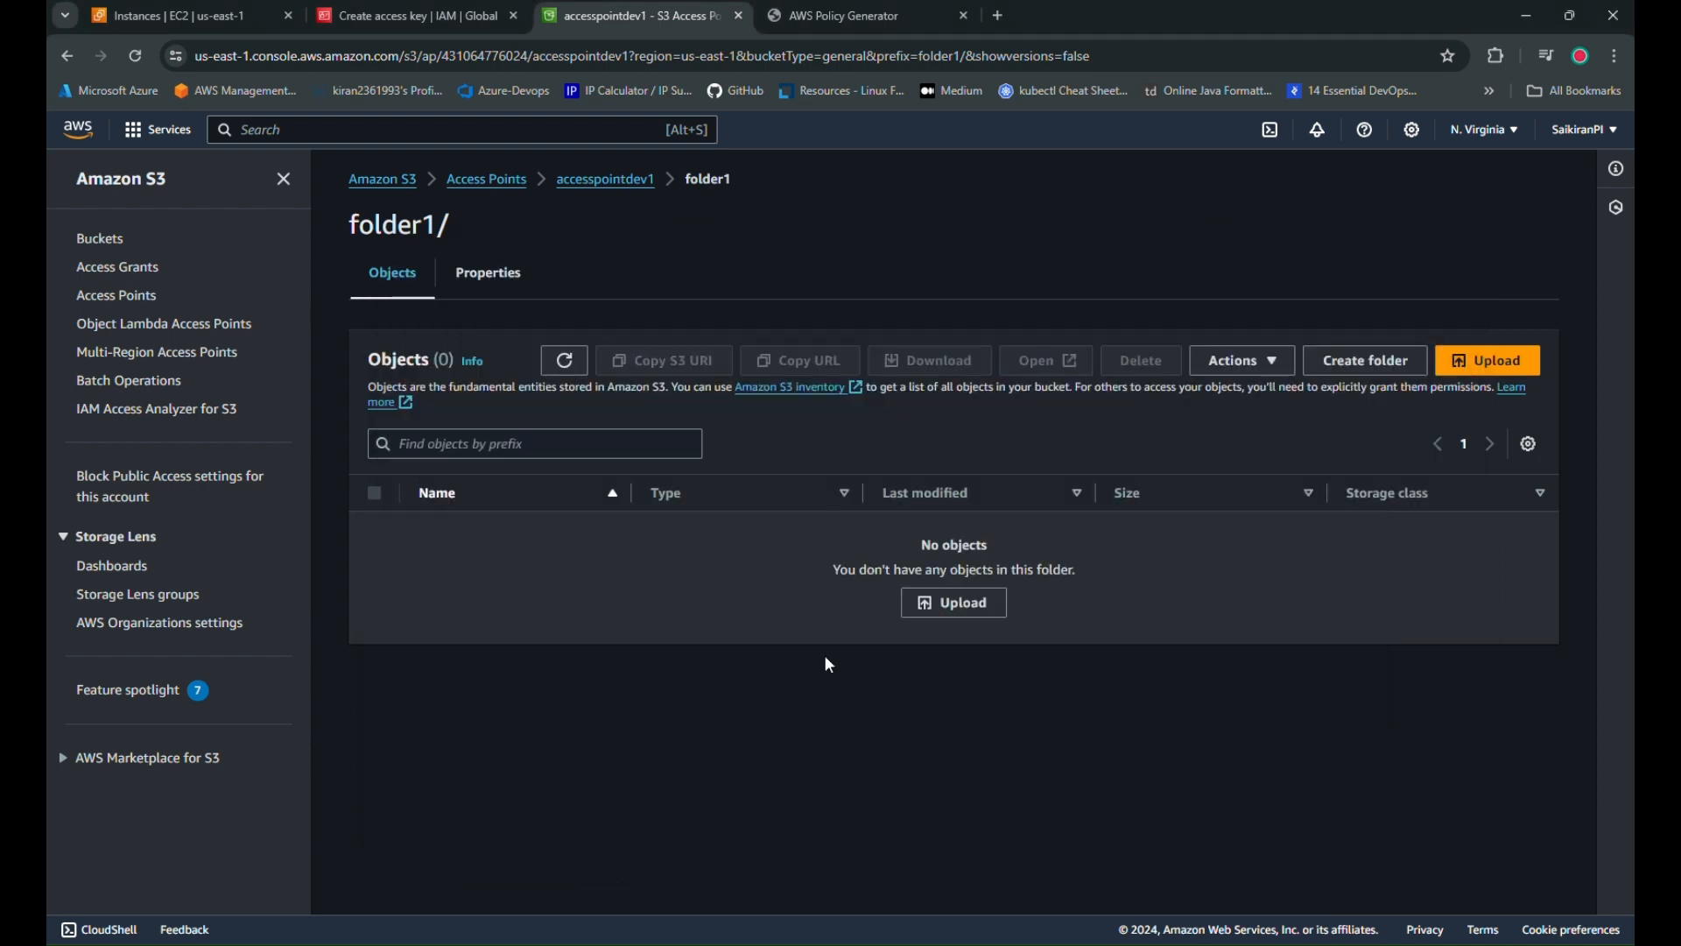
click(567, 368)
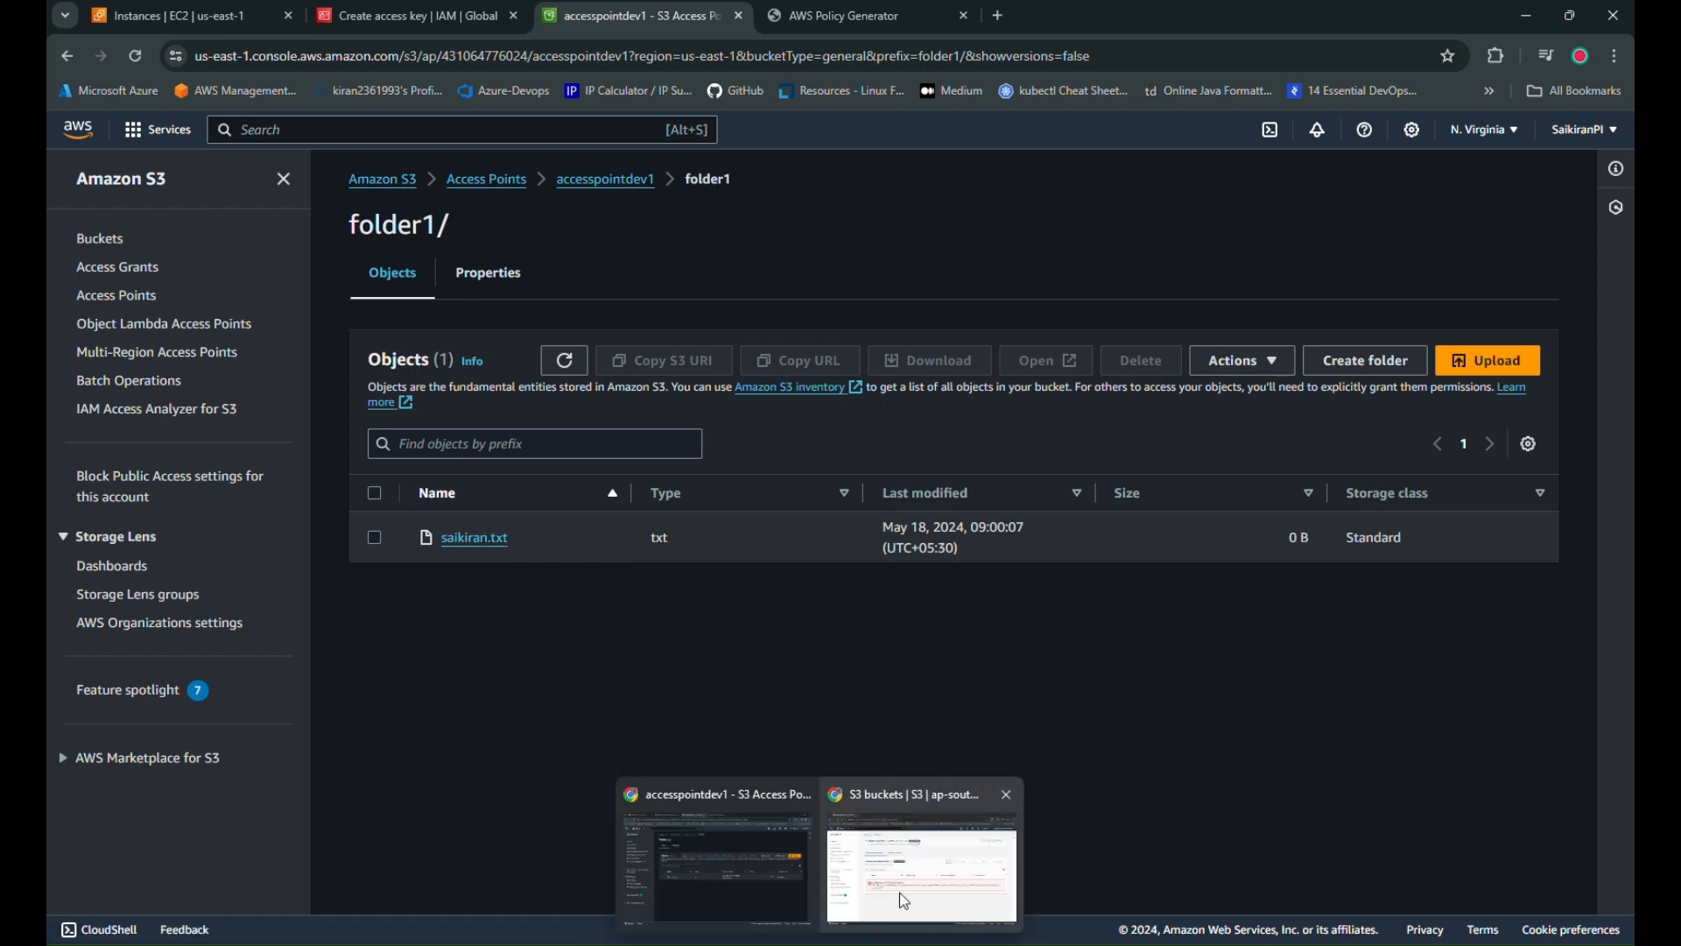
Reload the incognito S3 buckets page, return to the access points list, then go to EC2 instances
click(1011, 858)
click(135, 56)
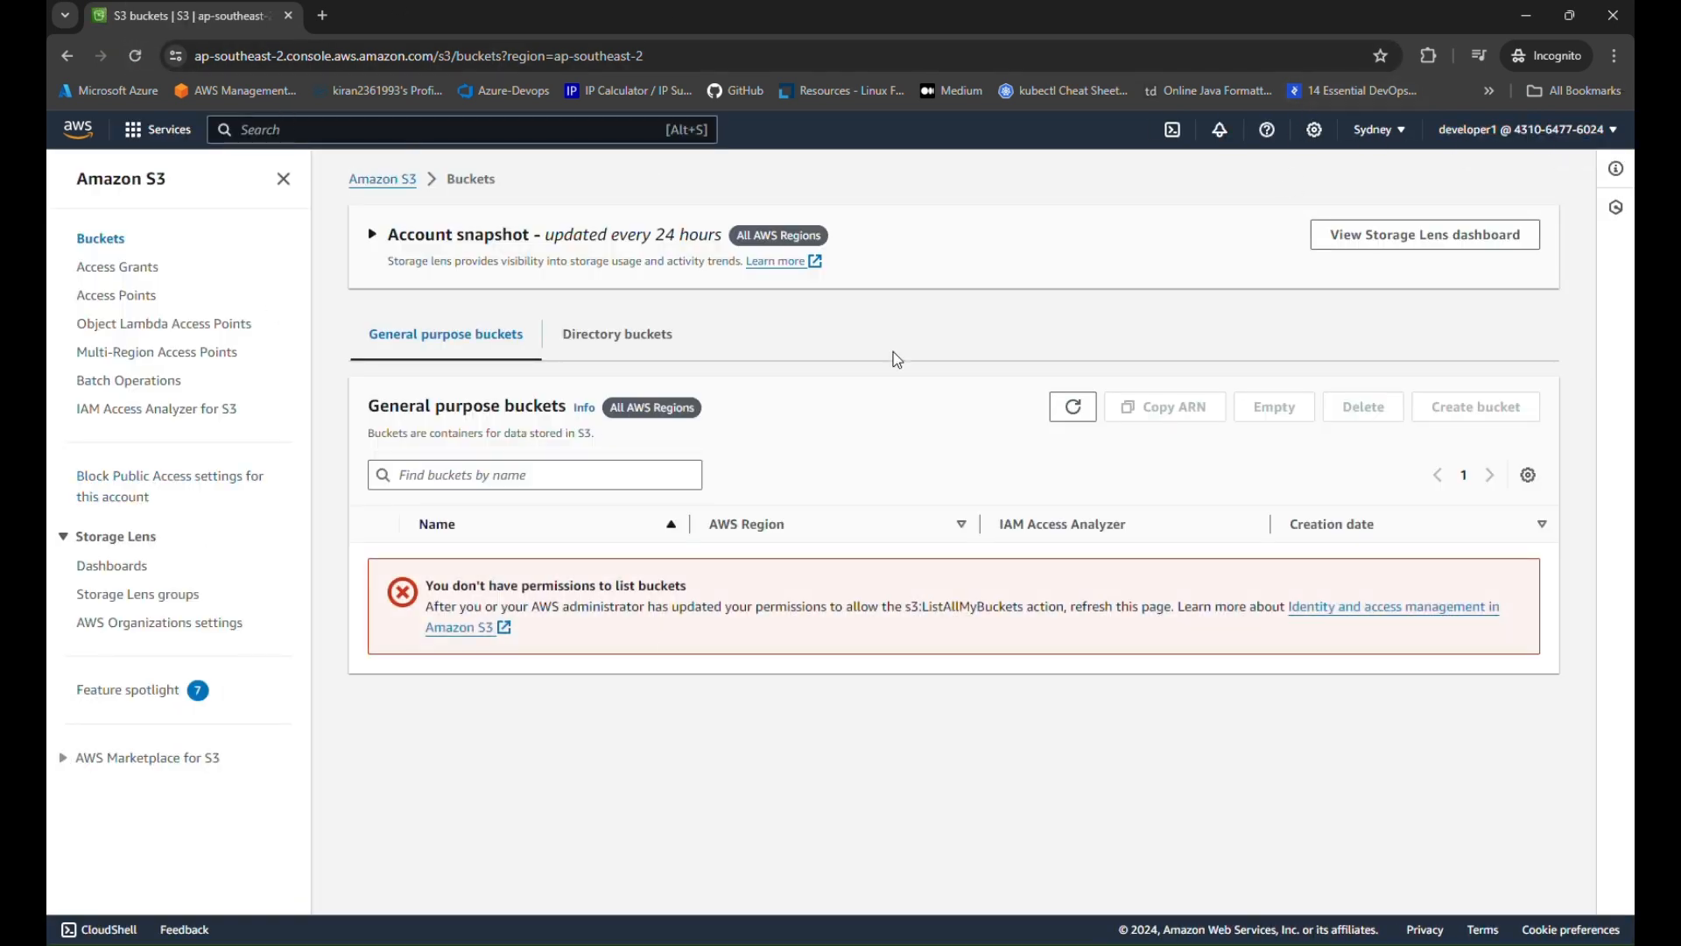
click(941, 944)
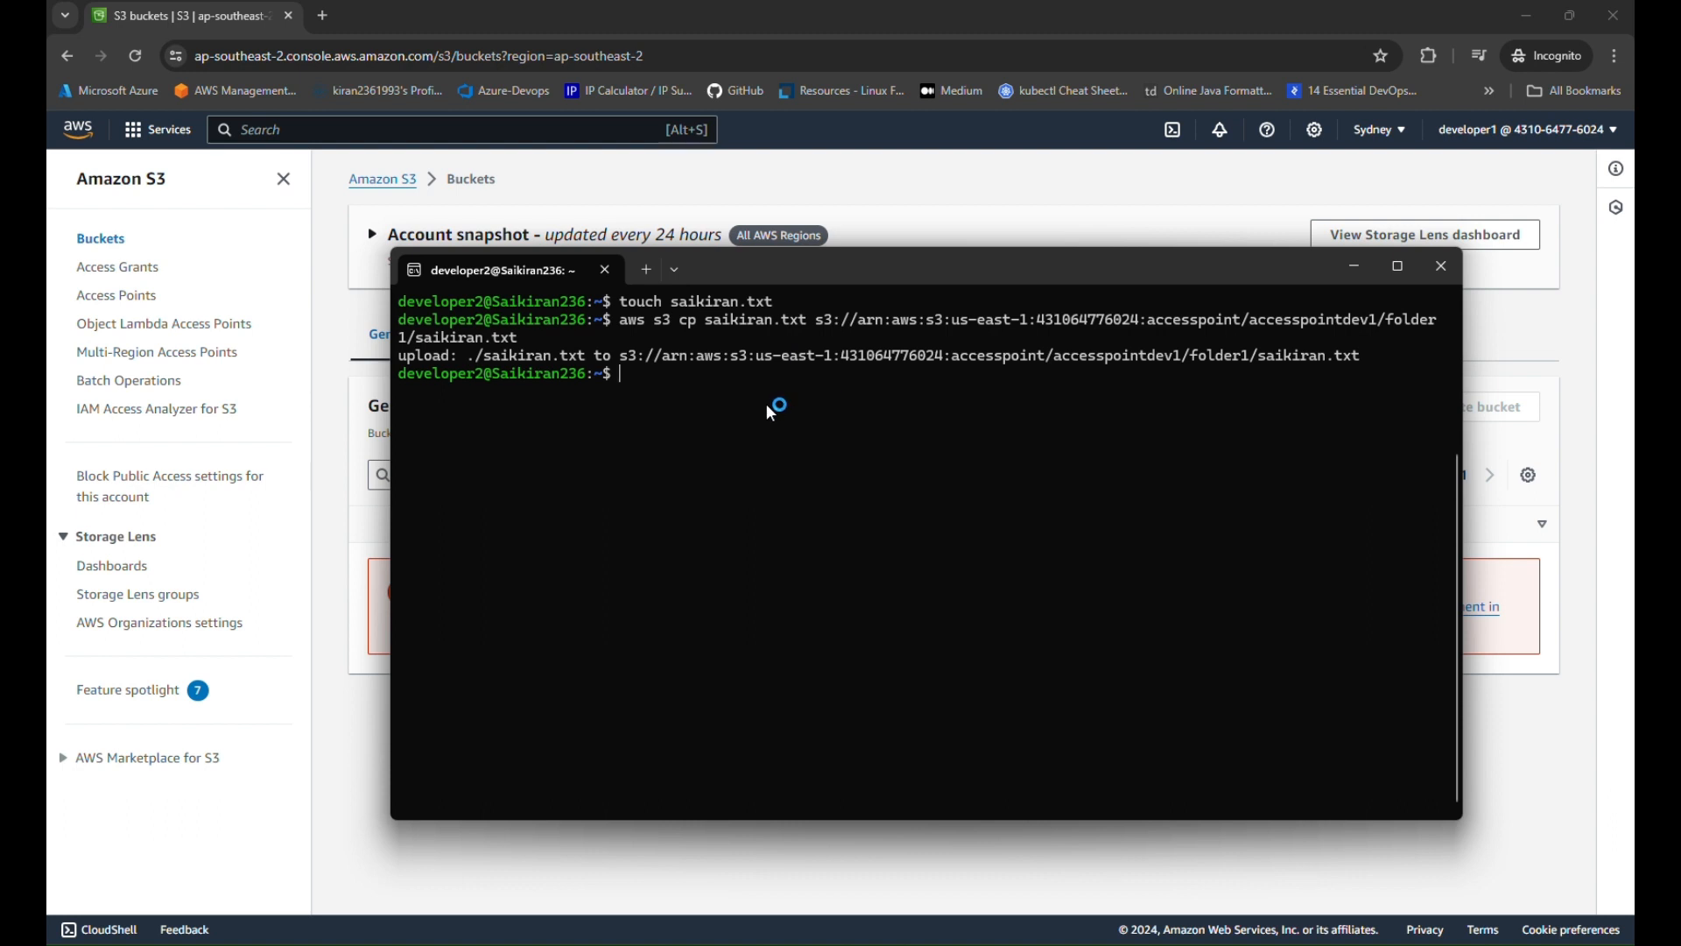
click(771, 868)
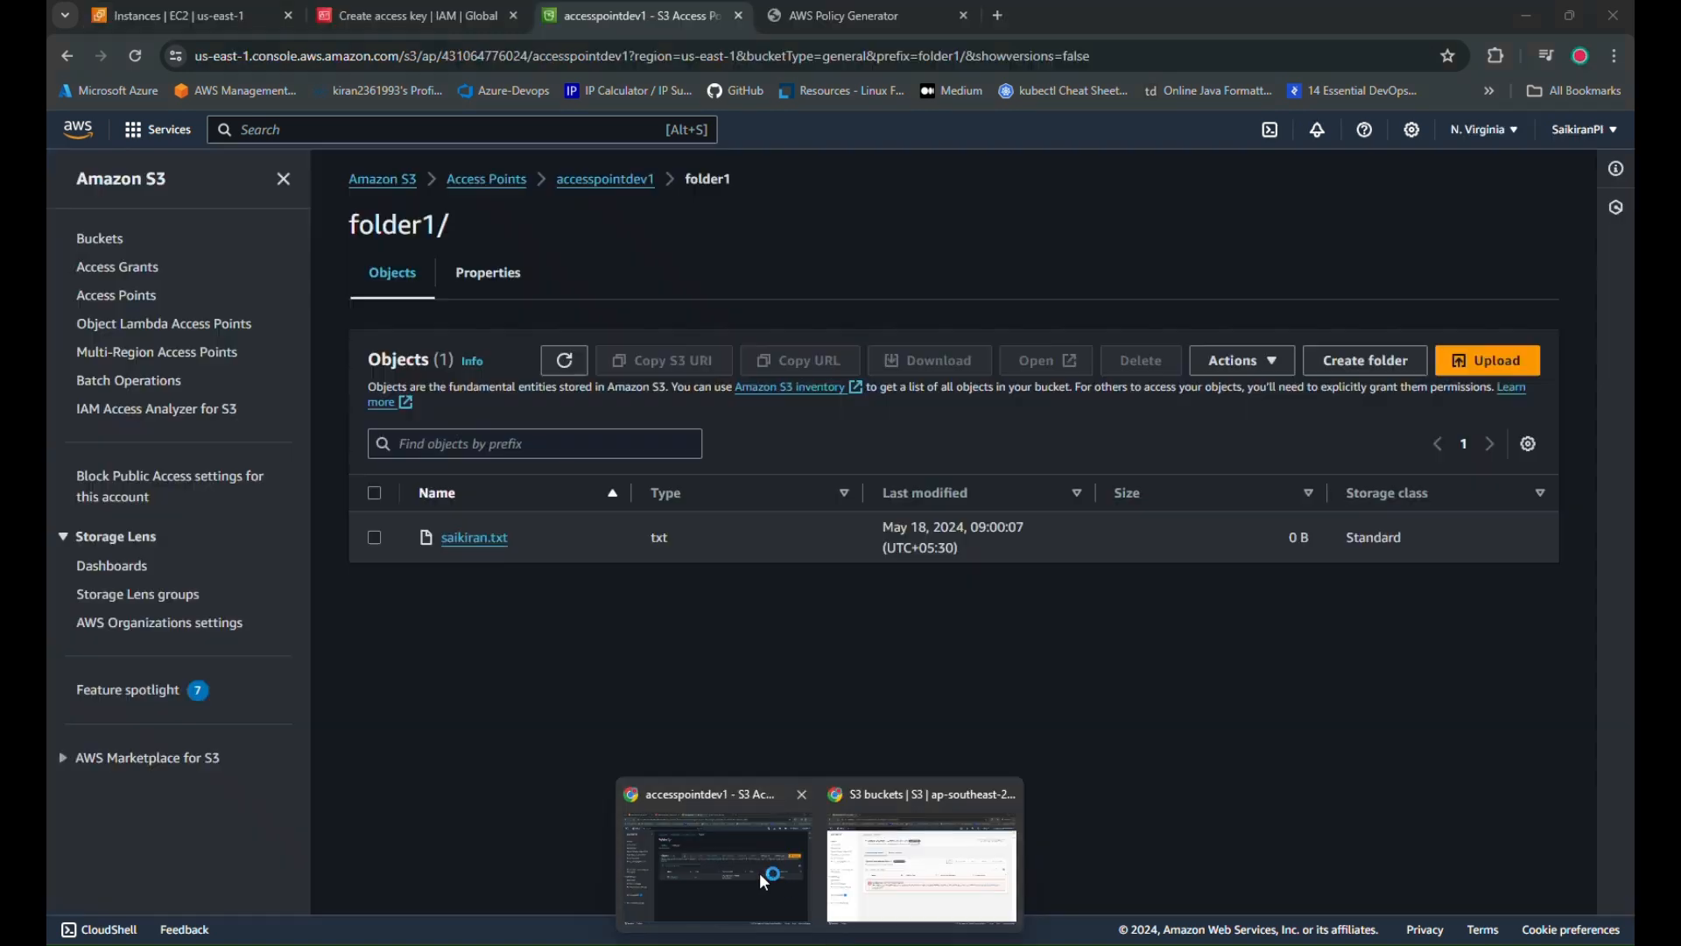
click(613, 179)
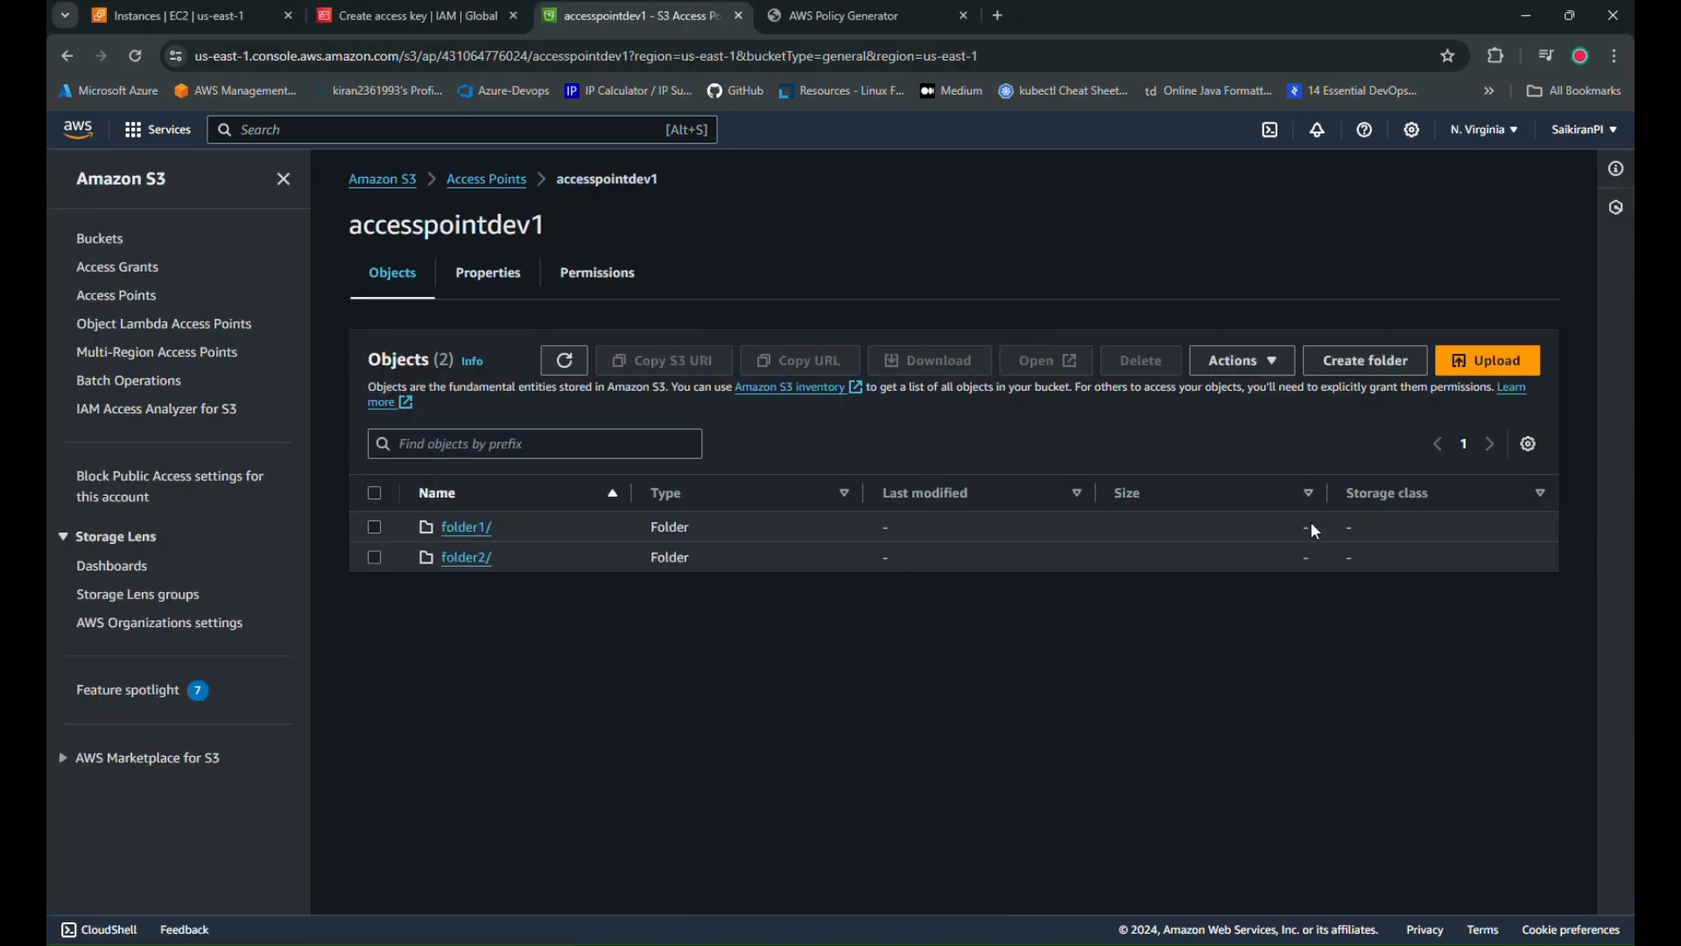
click(479, 179)
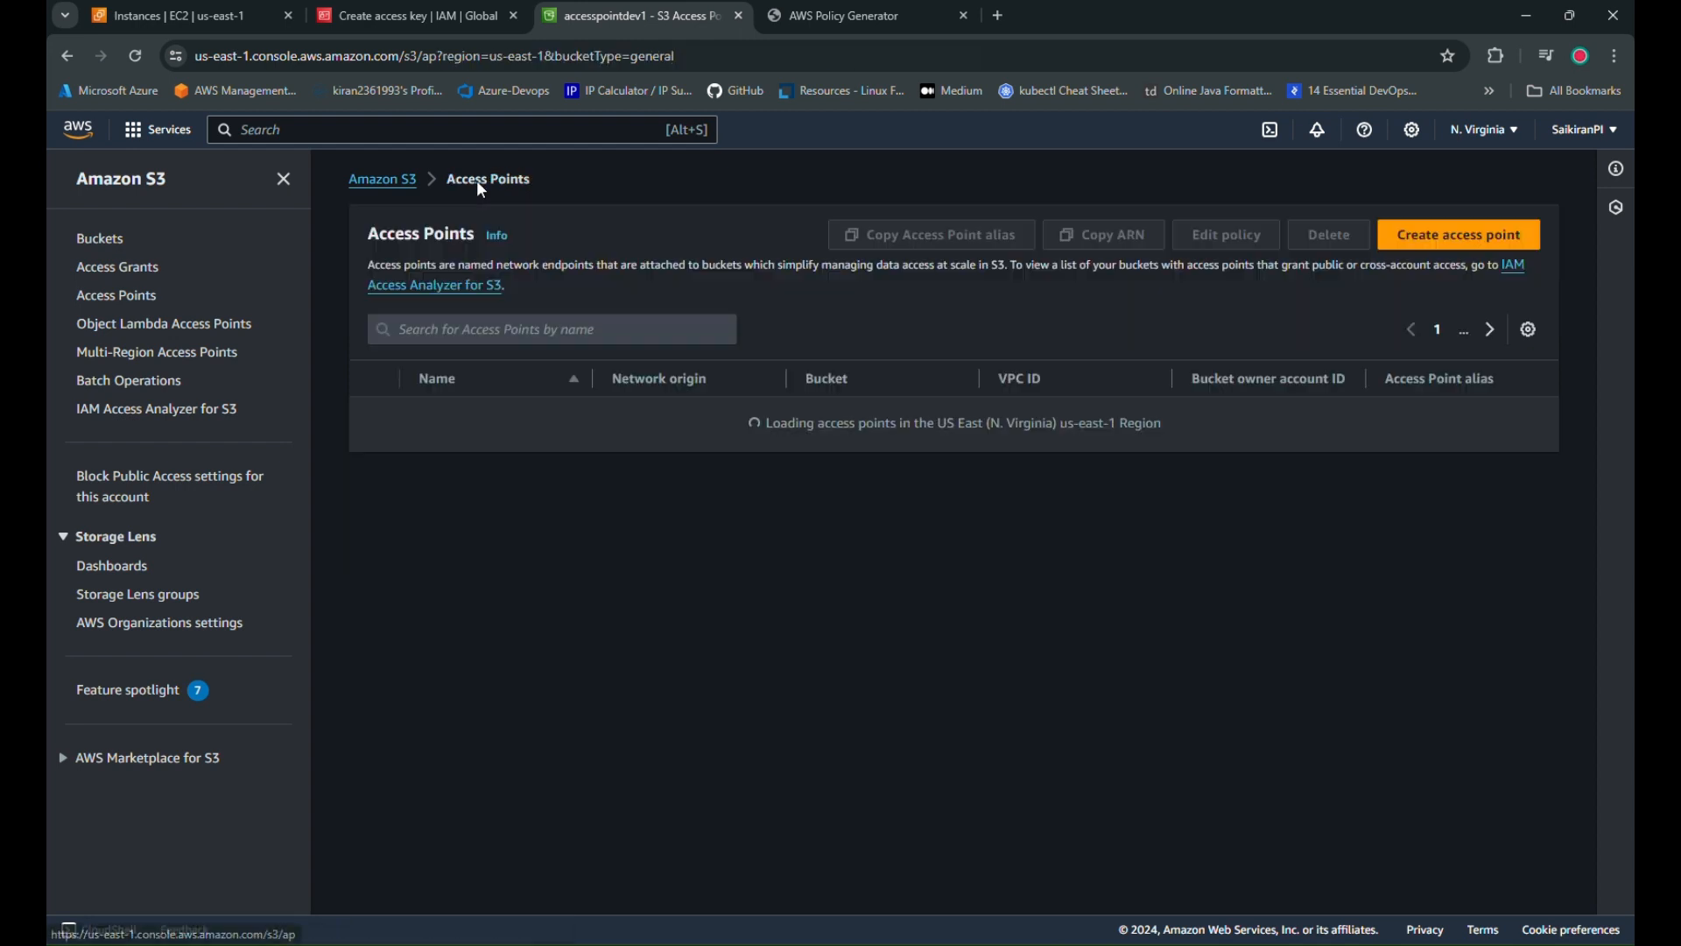
drag(1460, 471, 1499, 595)
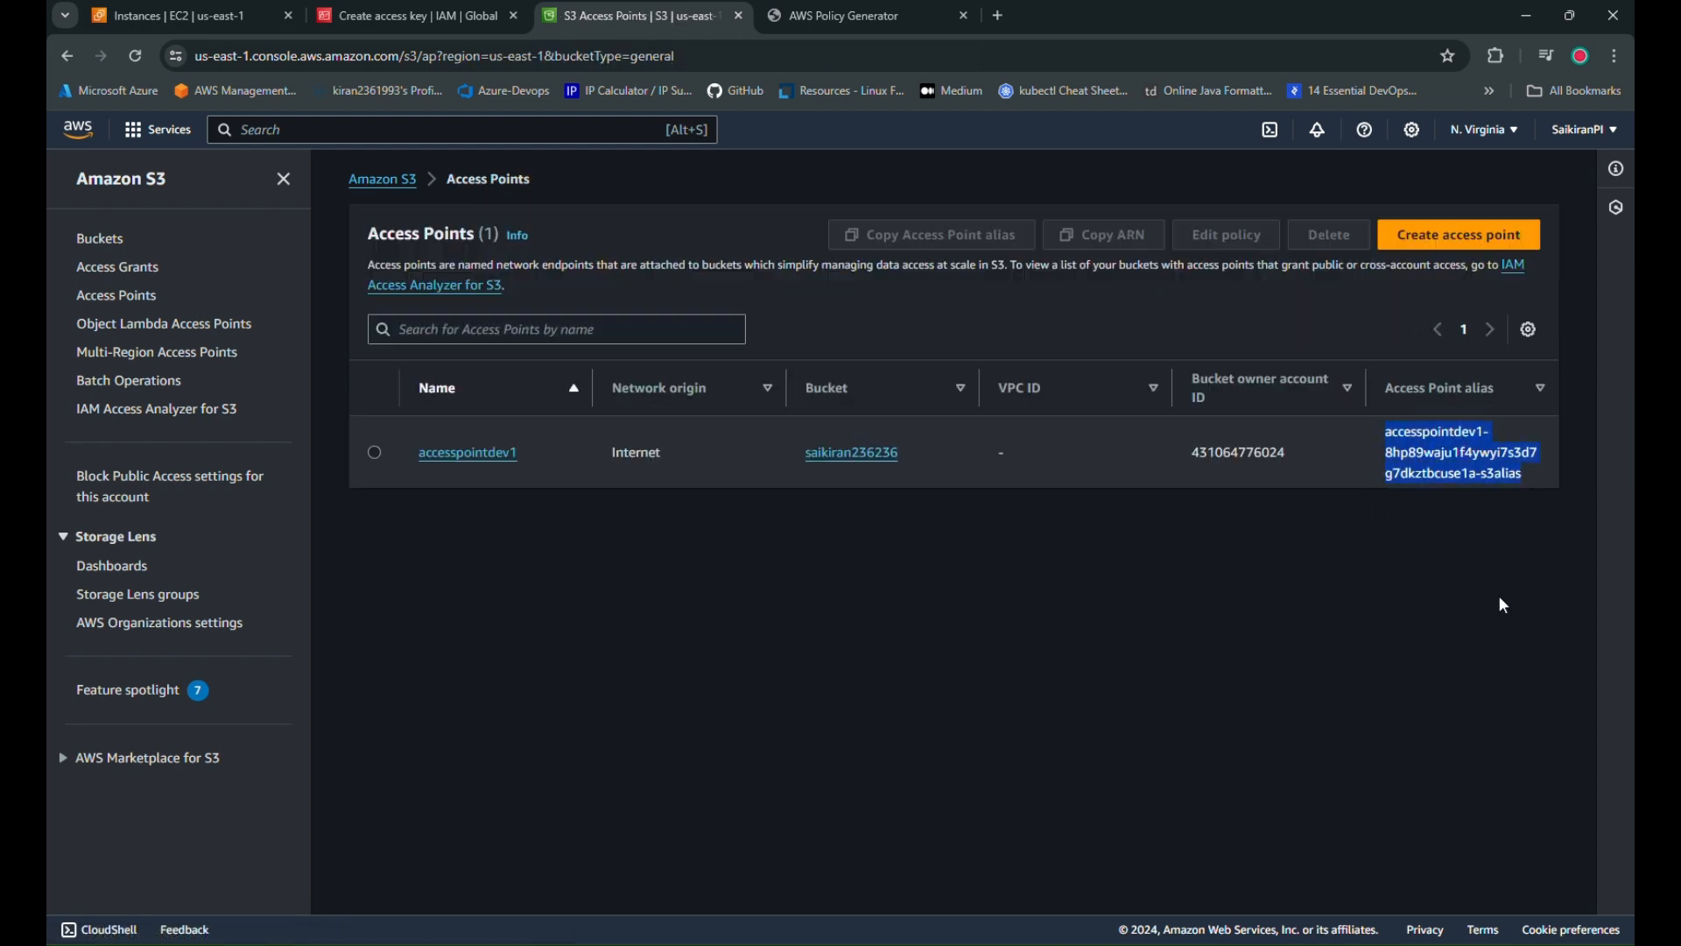
click(1424, 755)
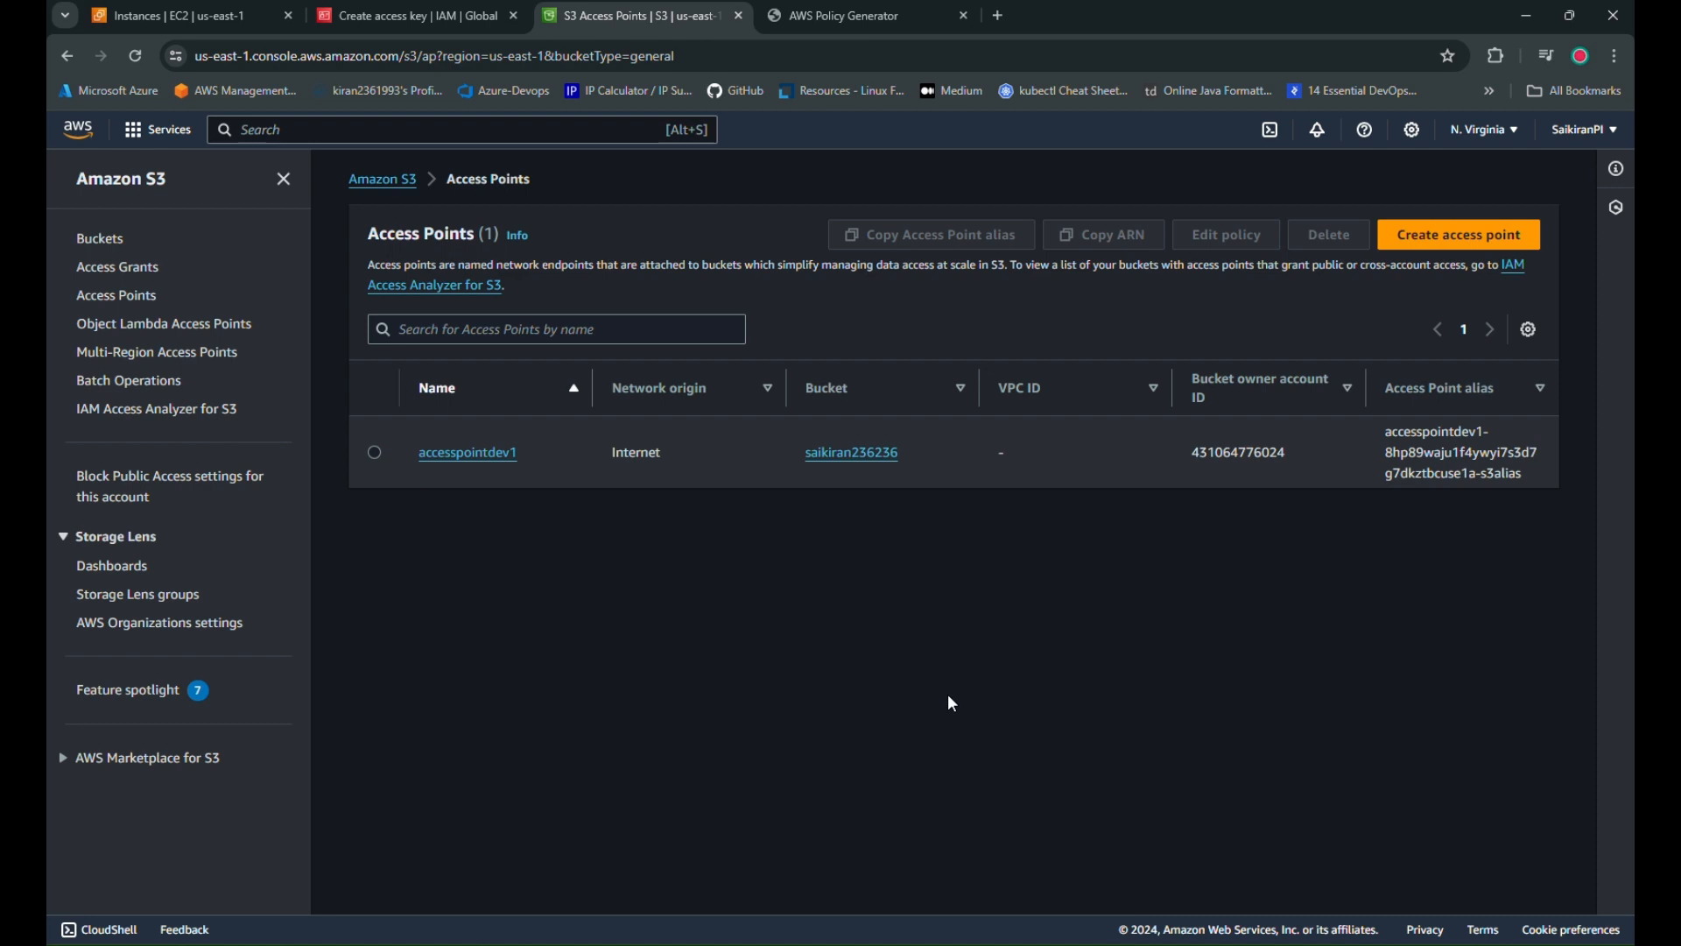
click(224, 19)
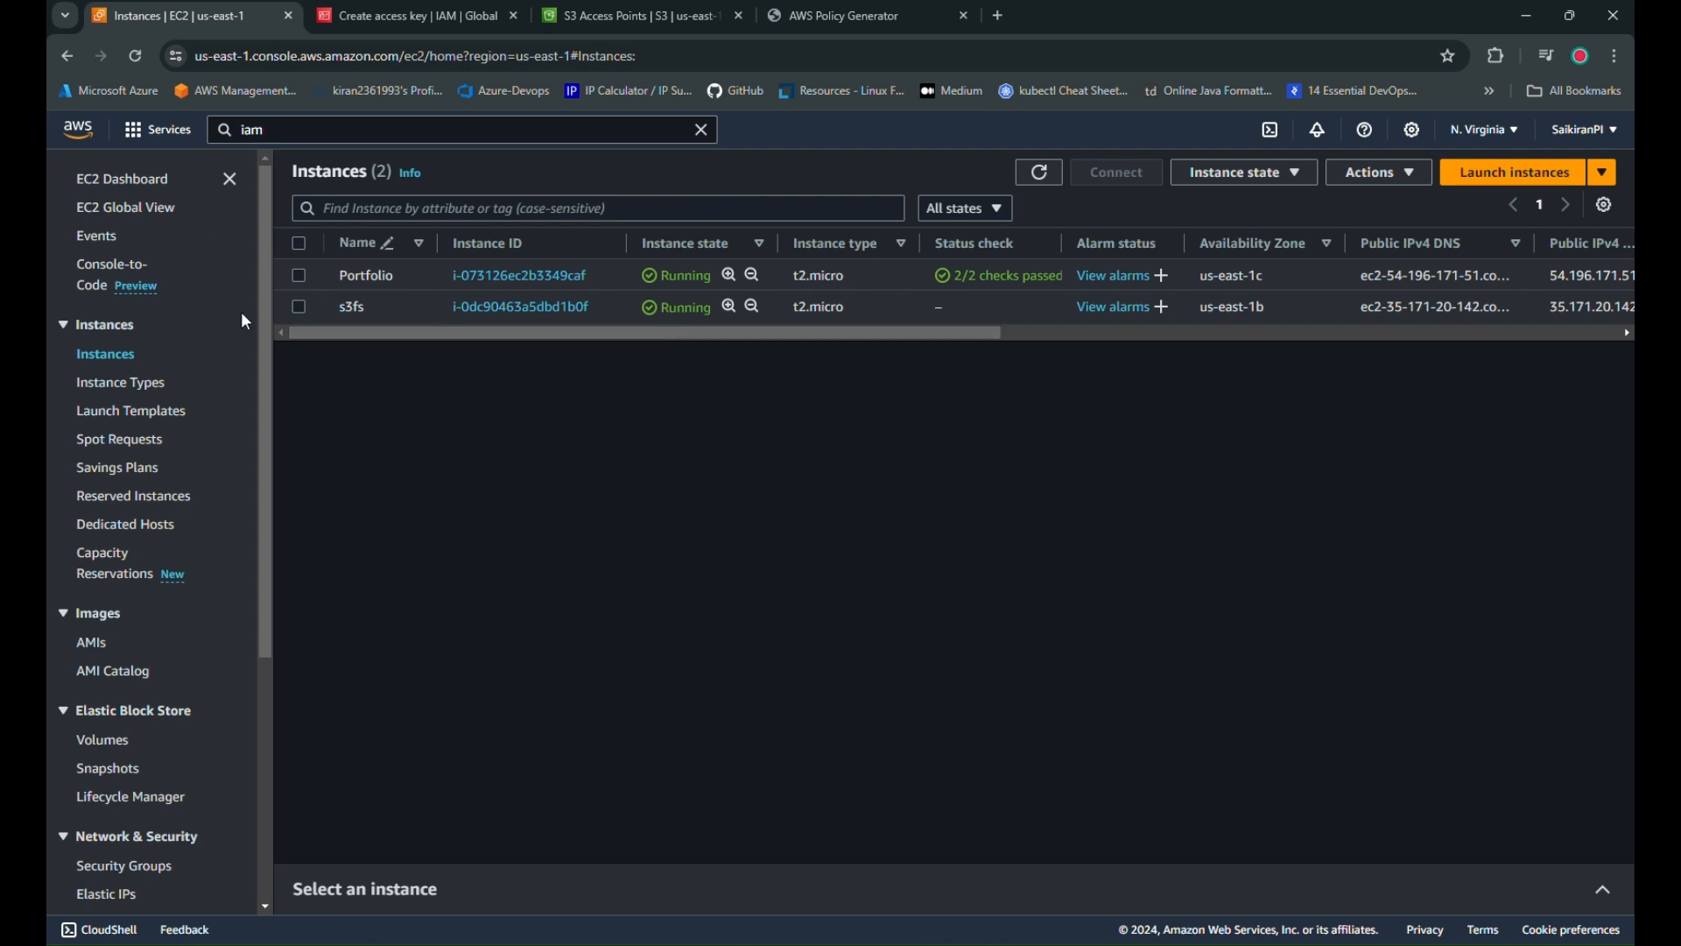
Install s3fs on the instance with 'sudo apt update && sudo apt install s3fs'
click(1039, 172)
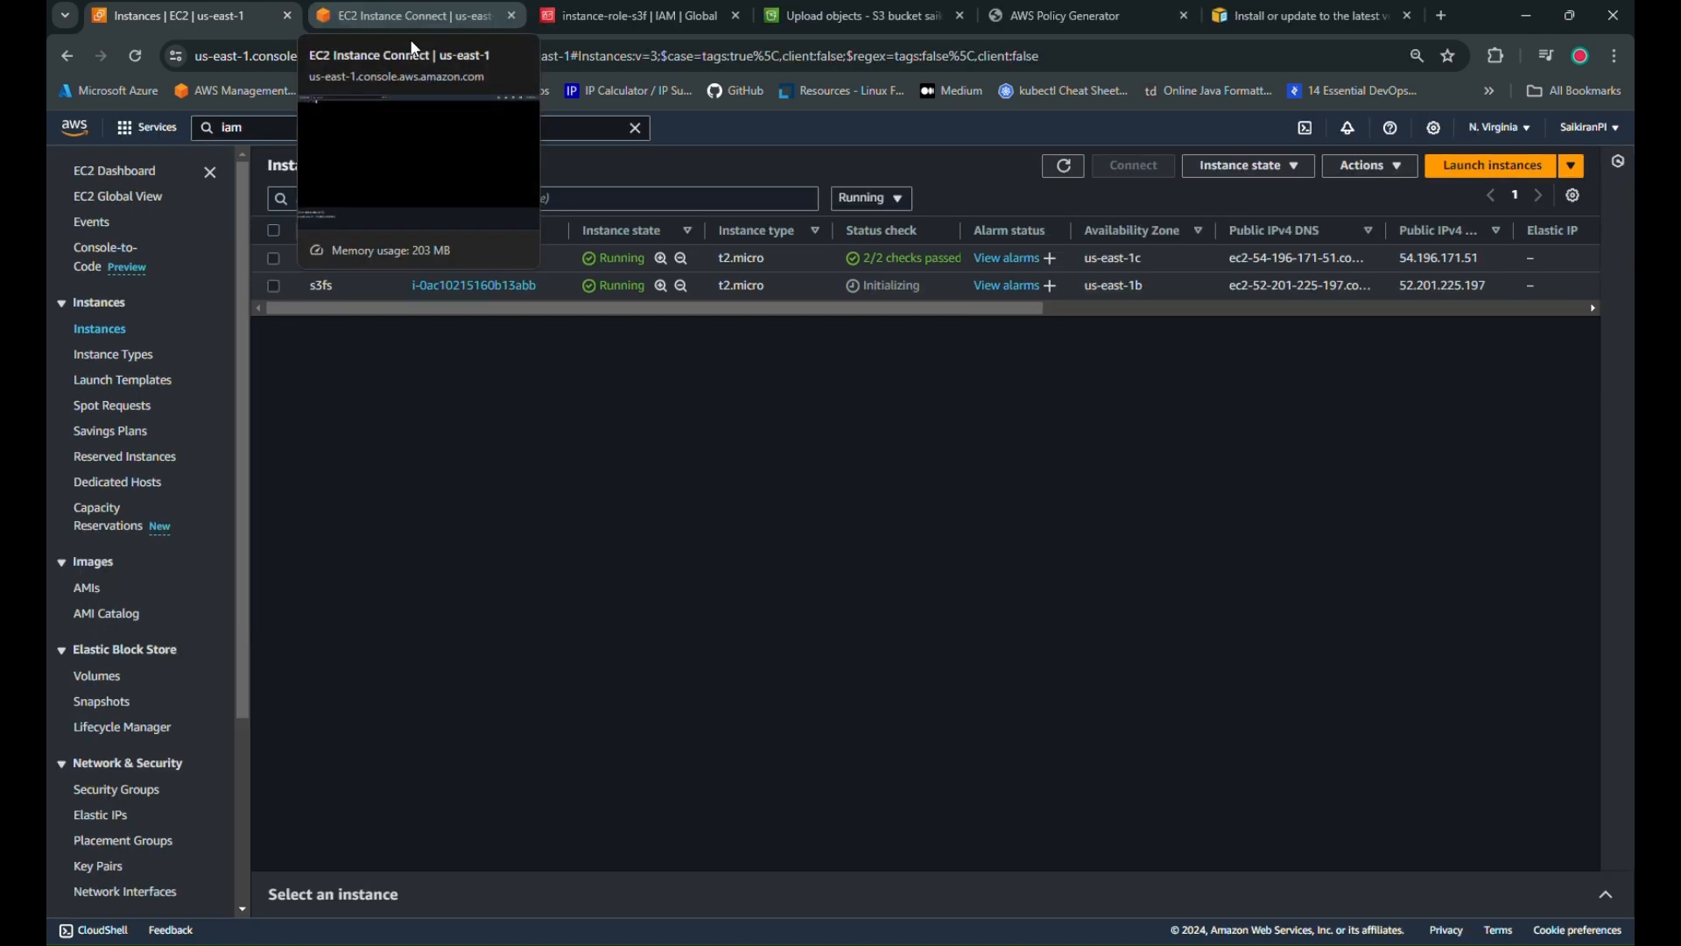
click(380, 8)
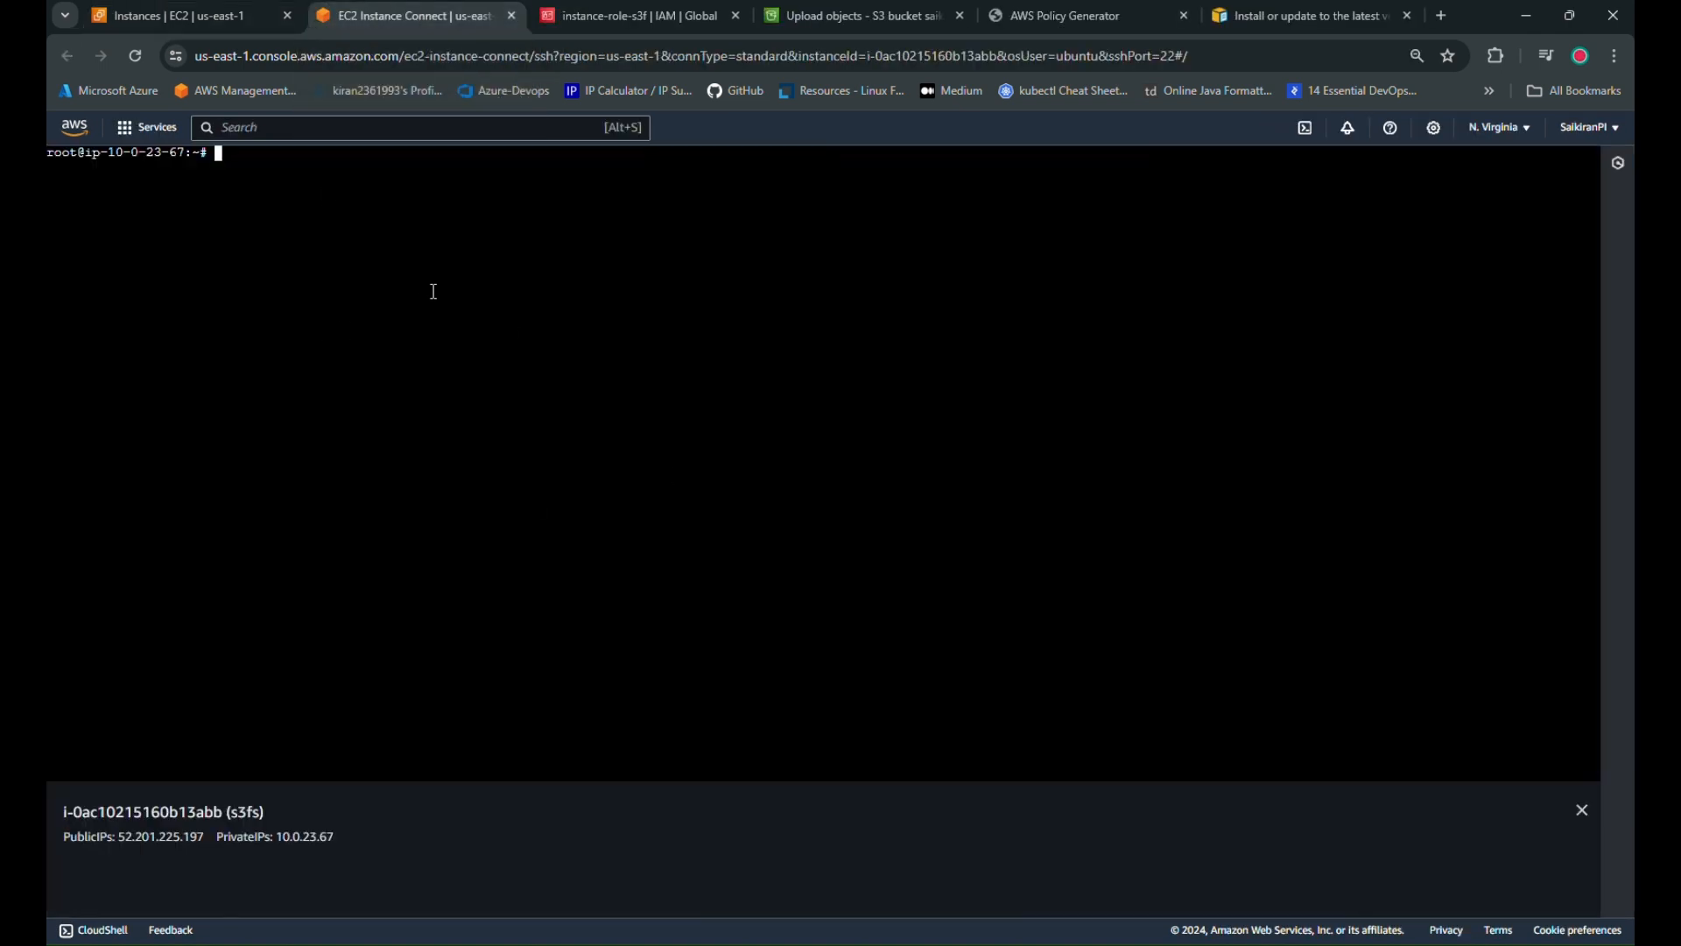
text(sudo apt update && sudo apt install s)
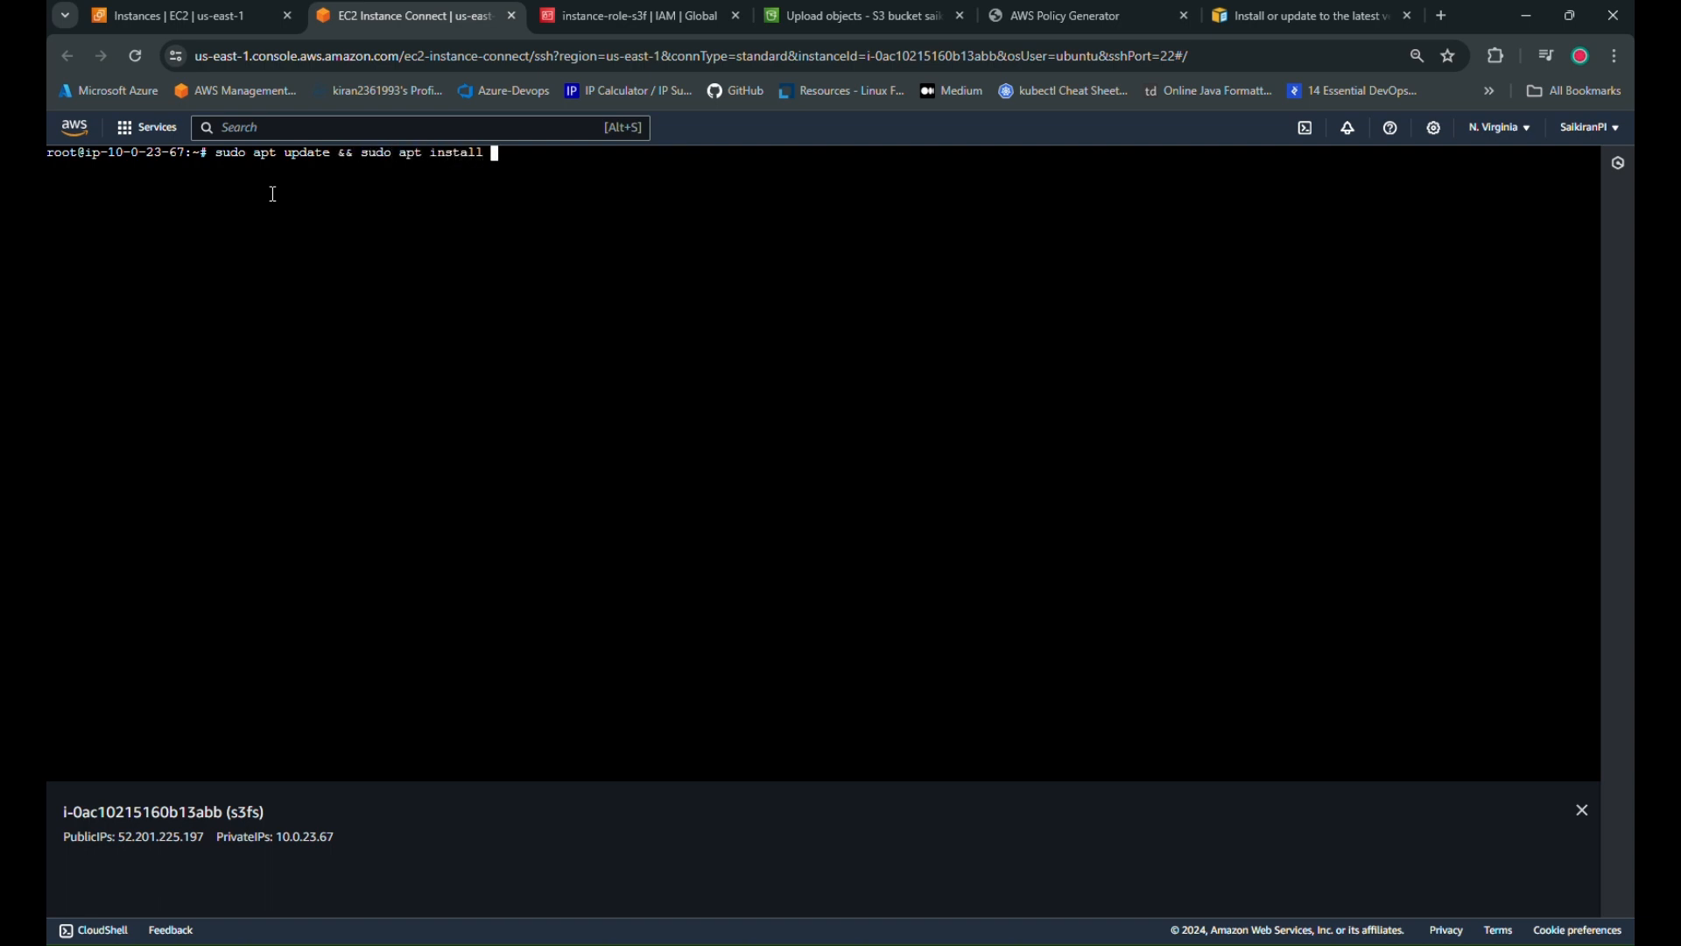
text(3)
text(fs)
key(Return)
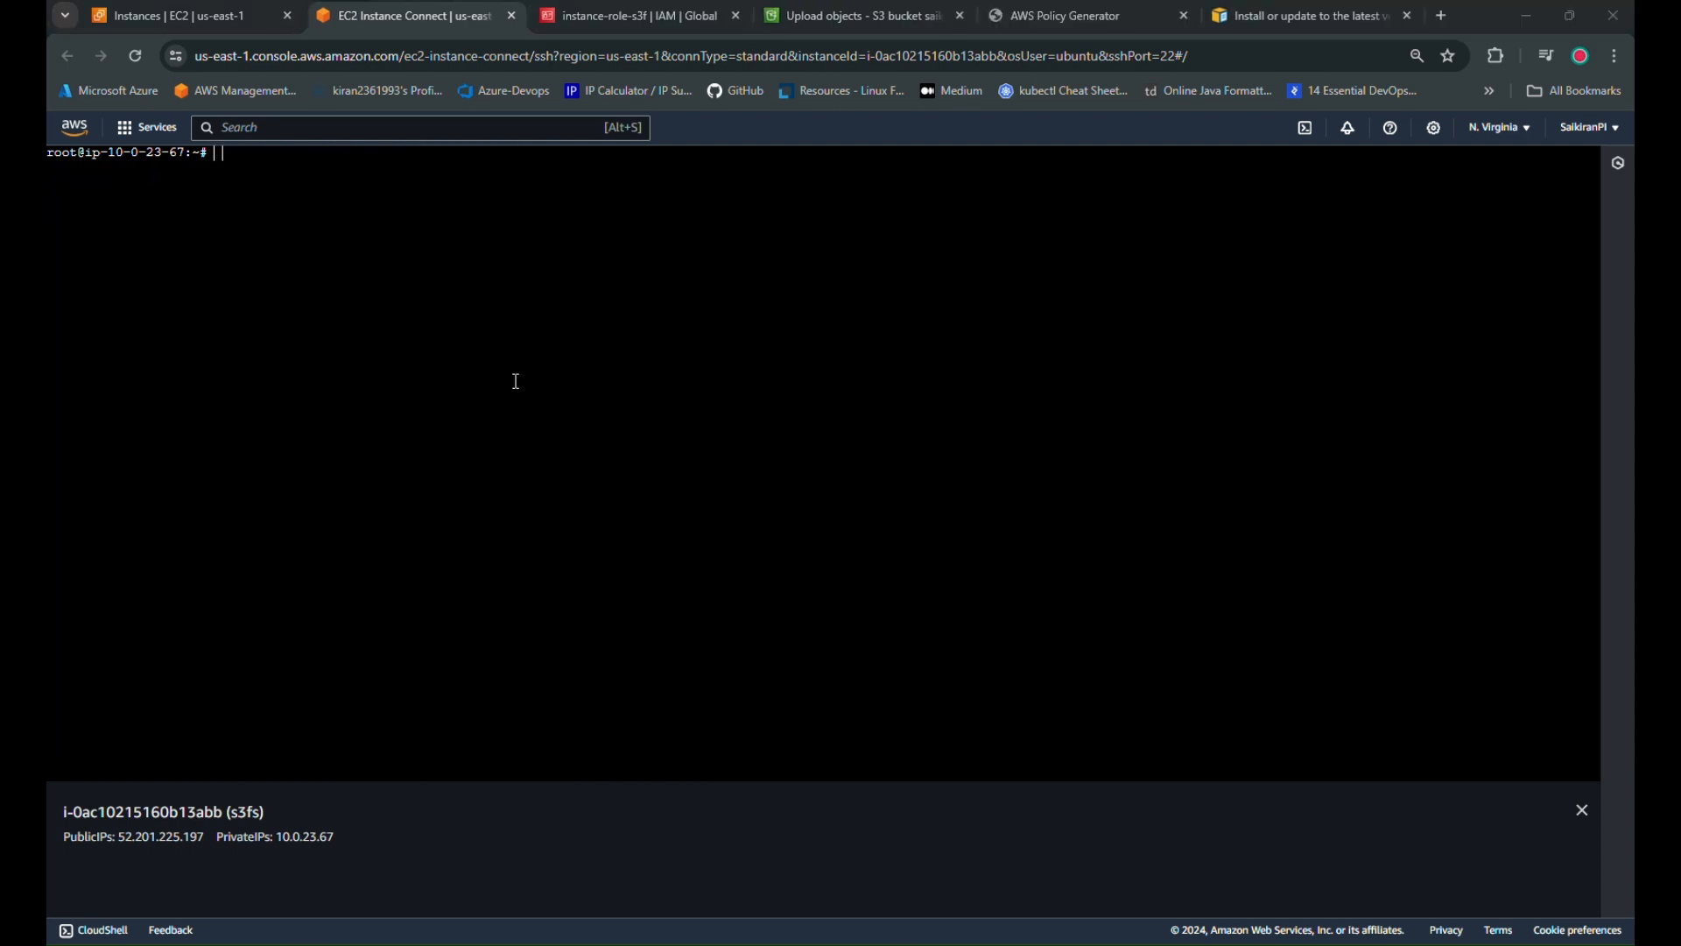
Run 's3fs --version' to confirm s3fs V1.90 is installed
text(s3f)
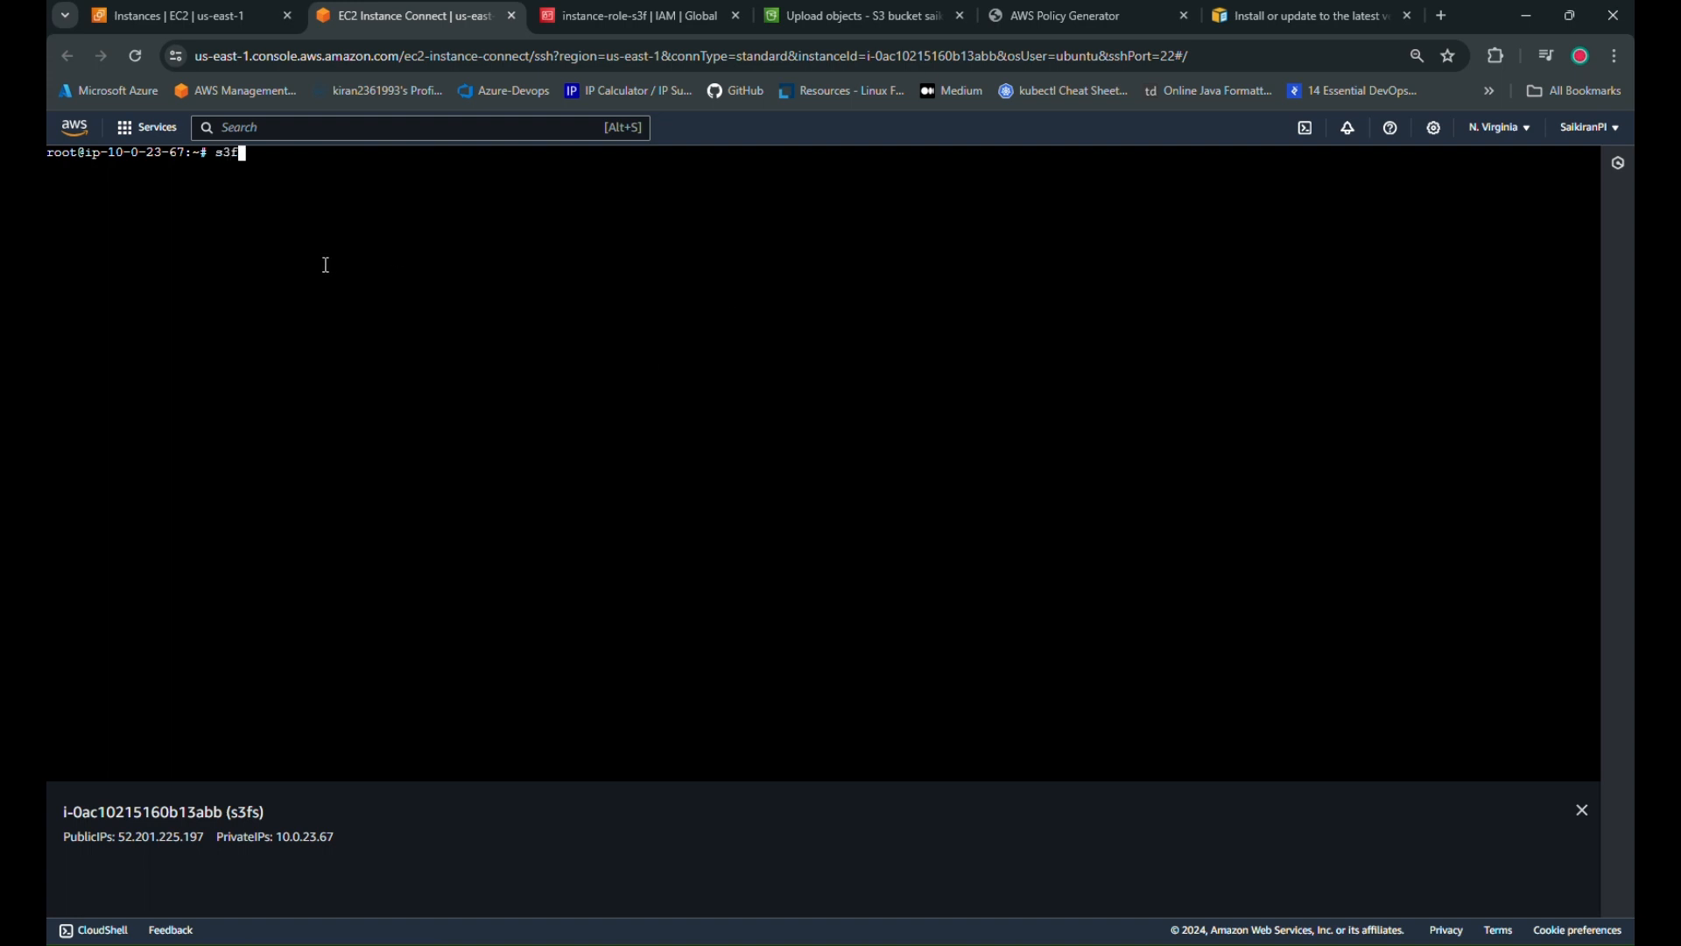
text(s --version)
key(Return)
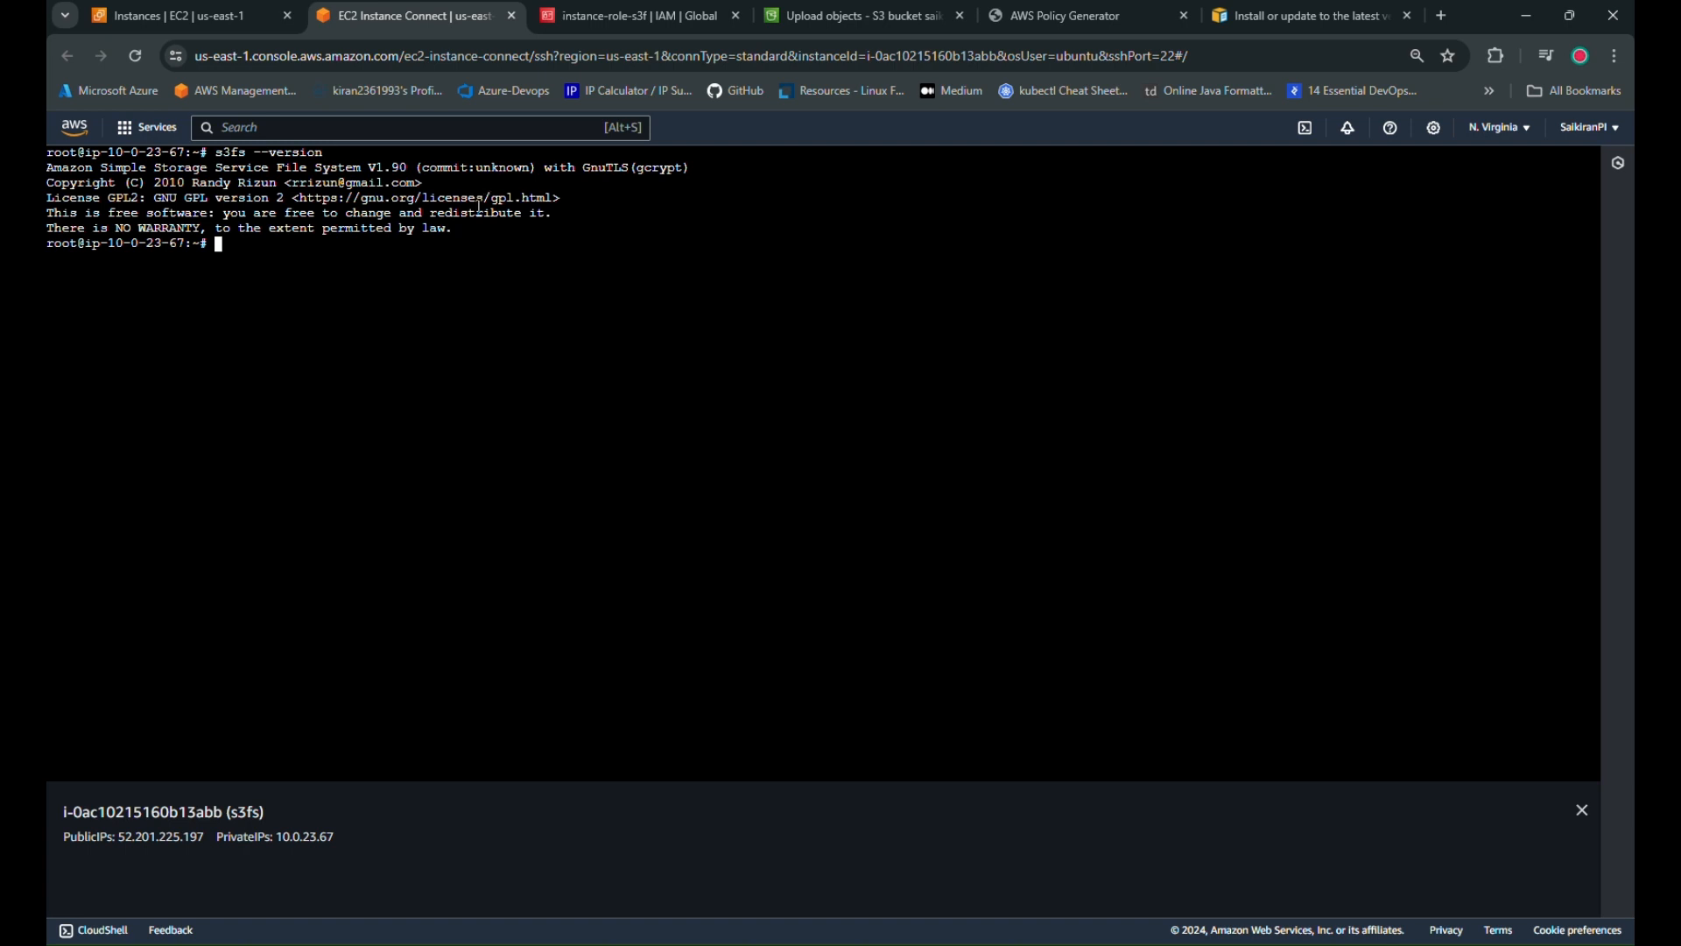
drag(457, 229, 48, 167)
click(244, 324)
text(a)
key(BackSpace)
text(unzip)
key(BackSpace)
key(BackSpace)
key(BackSpace)
key(BackSpace)
key(BackSpace)
key(BackSpace)
Consult the AWS CLI install guide, then go to the instance-role-s3f role page
click(1226, 7)
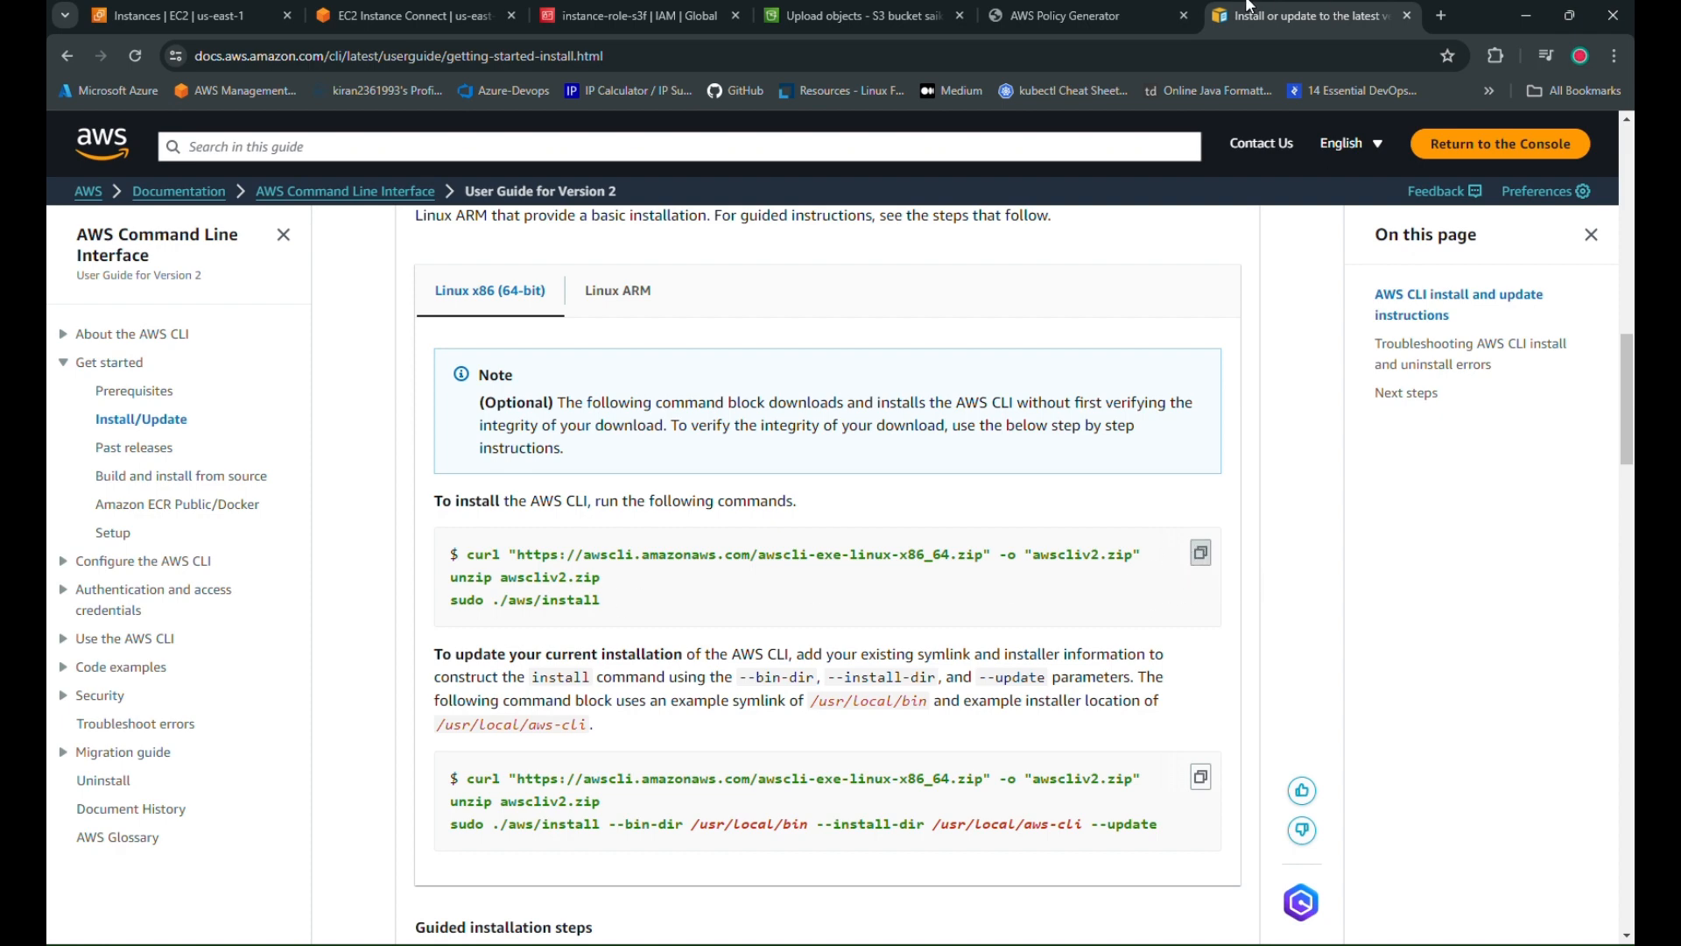
click(394, 14)
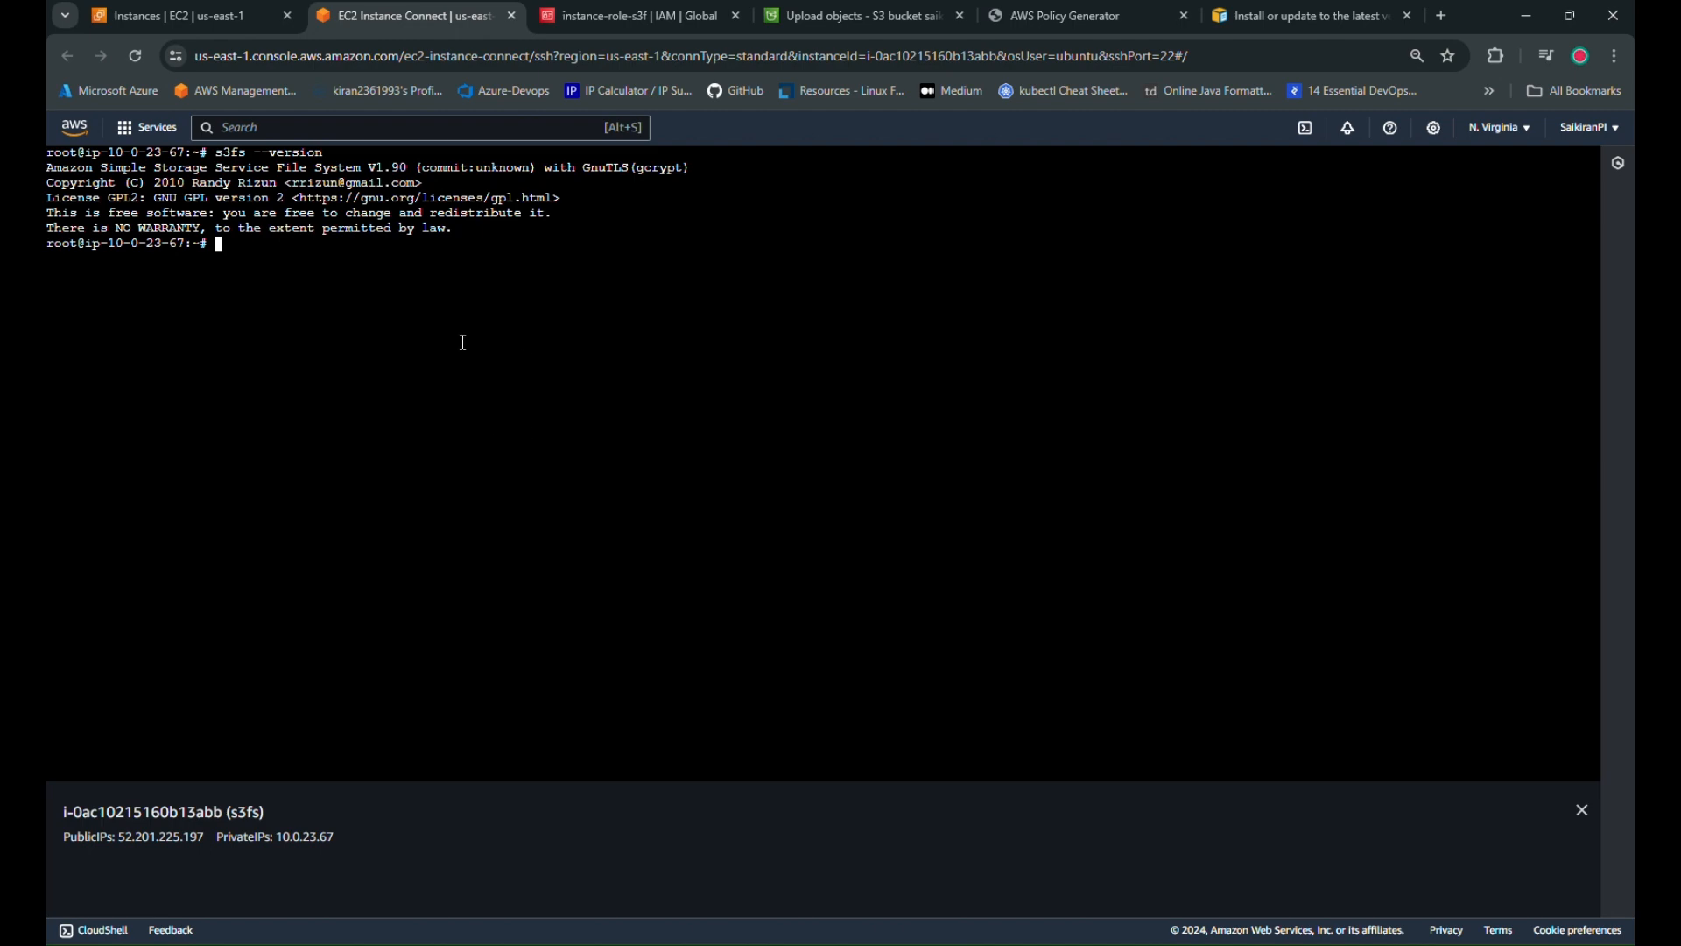
click(630, 14)
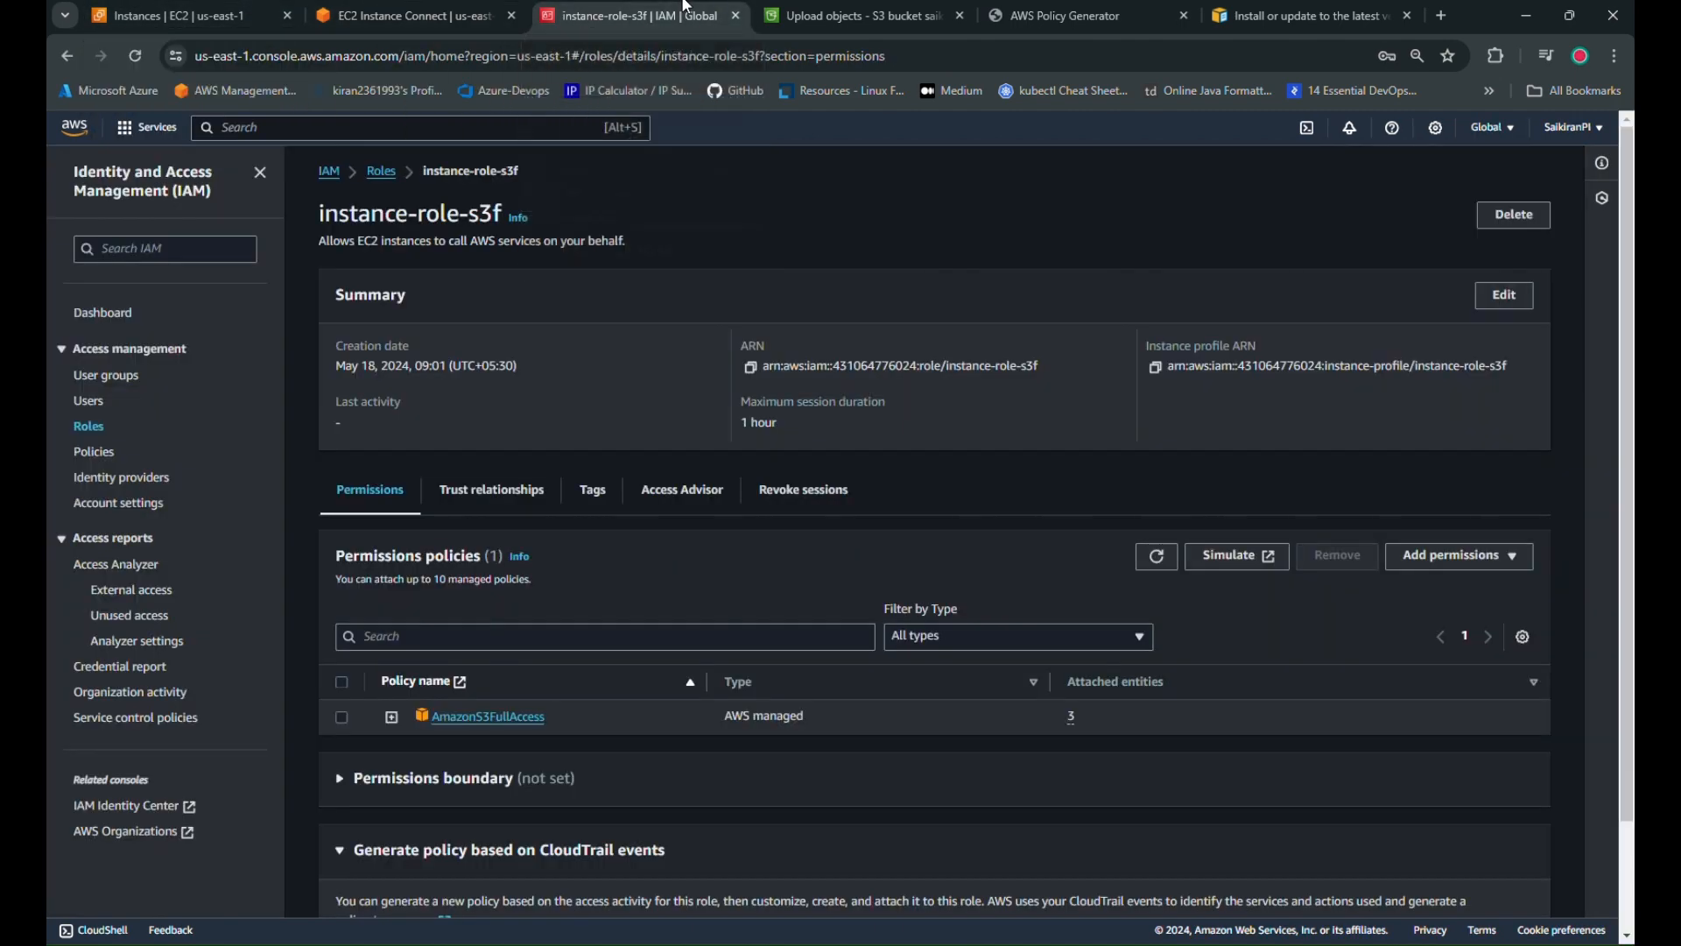
Start a new IAM user named s3full
click(88, 401)
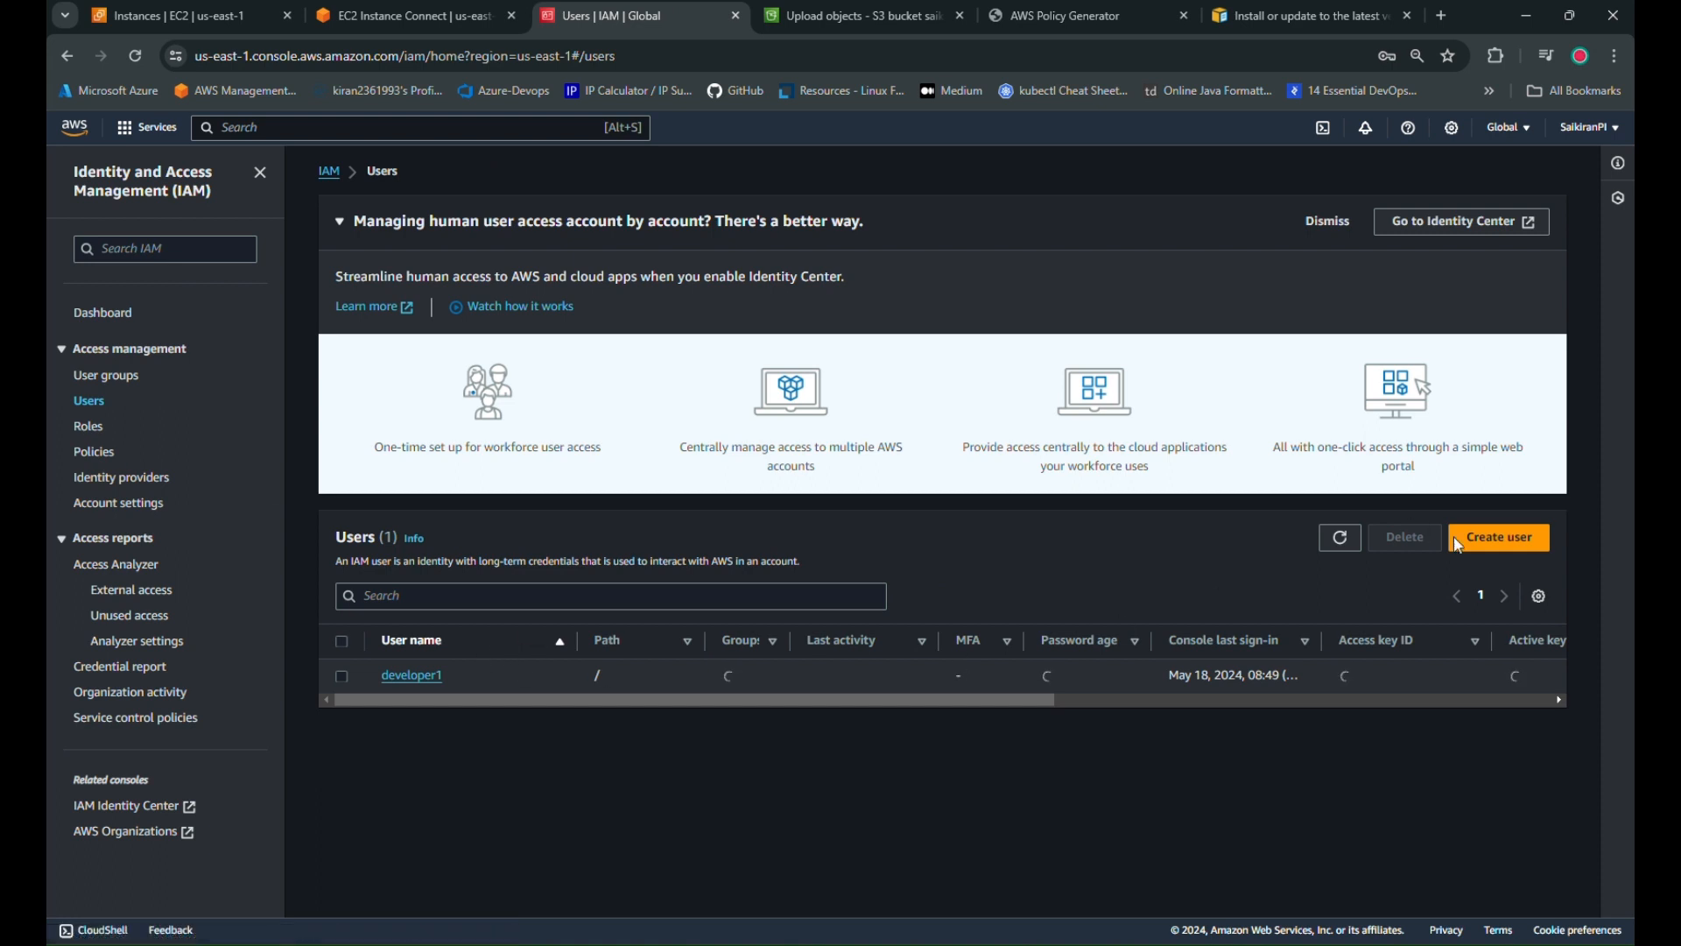
click(1459, 543)
click(478, 357)
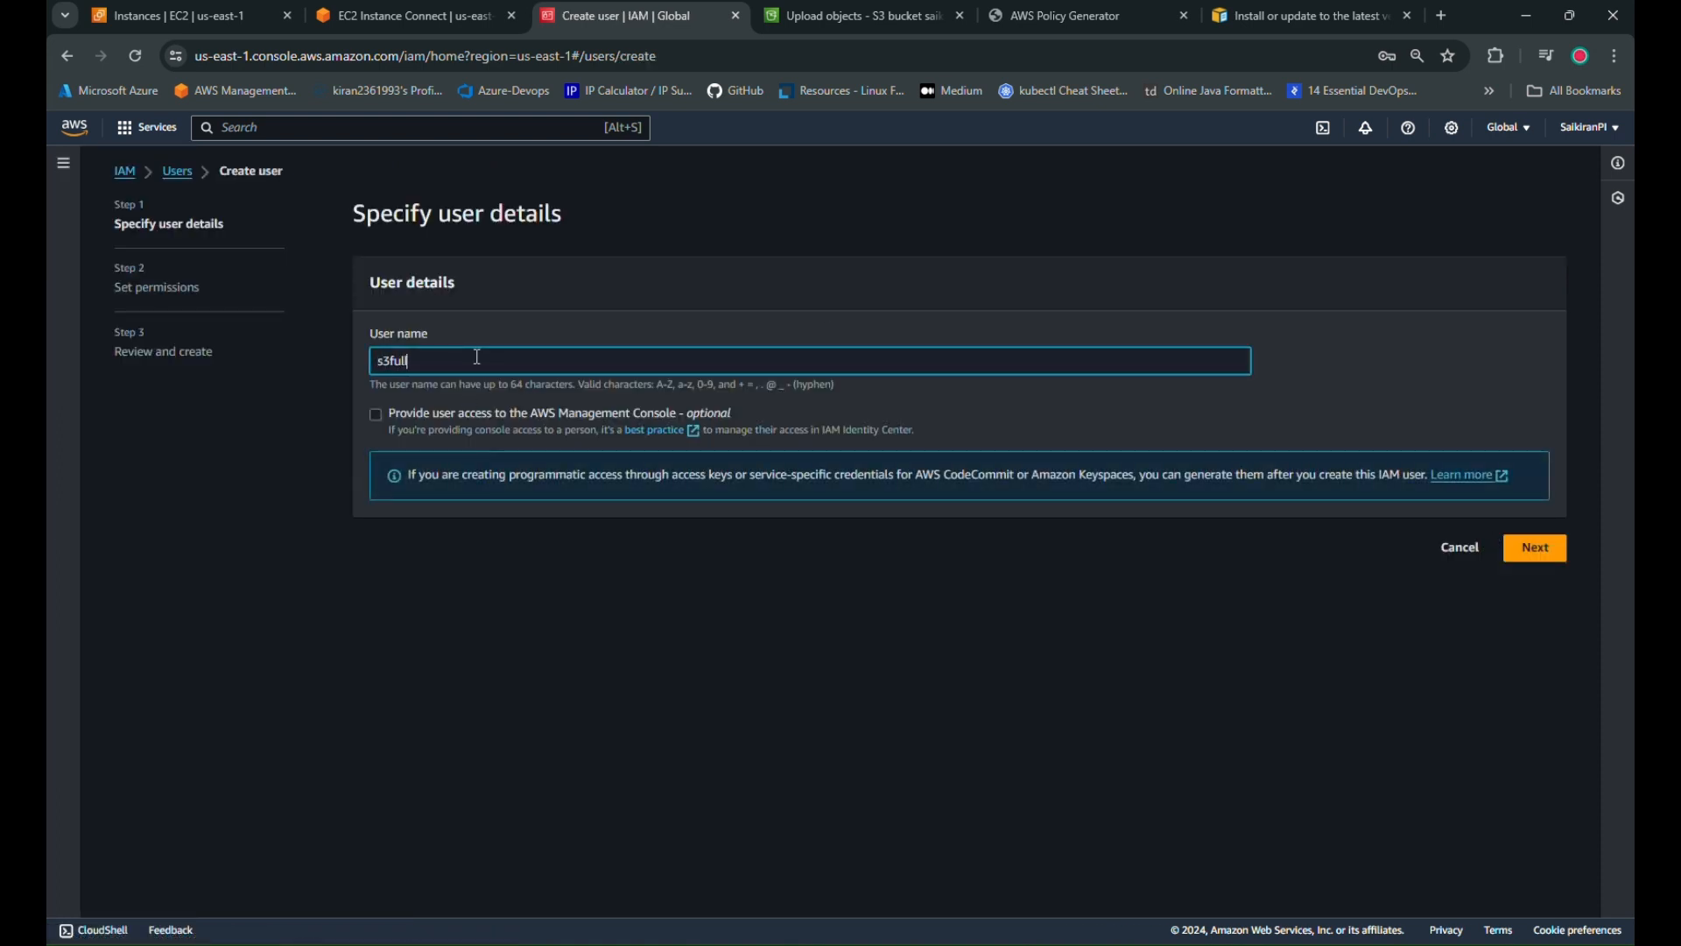
text(s3full)
click(1539, 552)
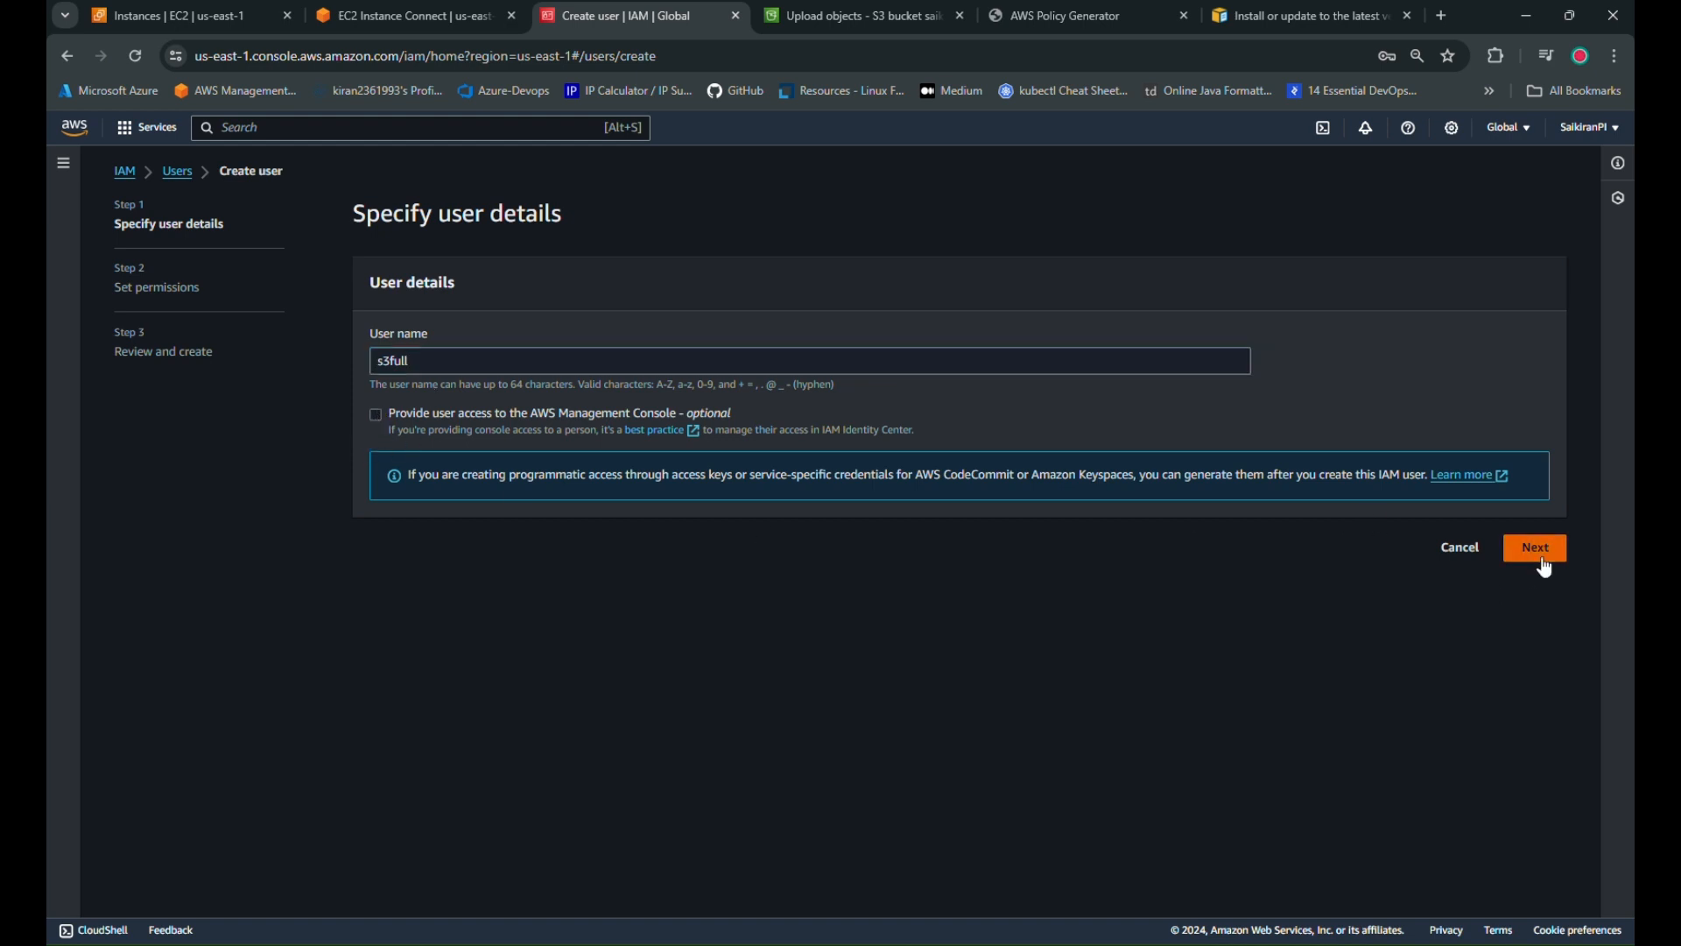
Attach the AmazonS3FullAccess policy directly and create the s3full user
click(1361, 380)
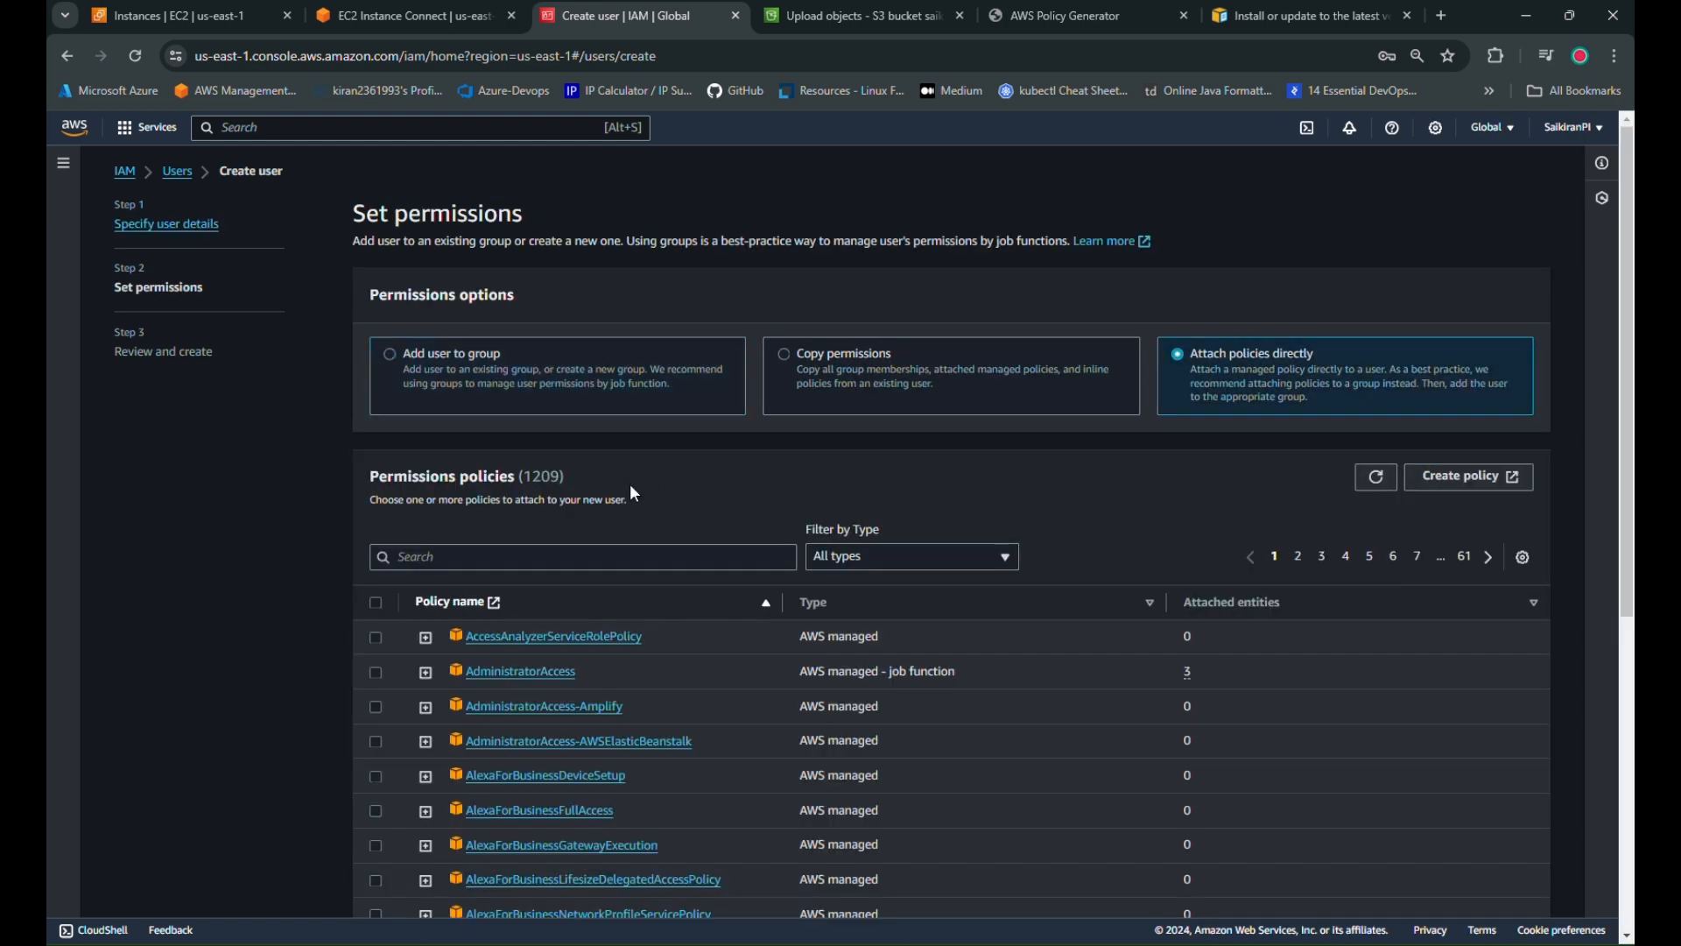
click(543, 568)
text(s3)
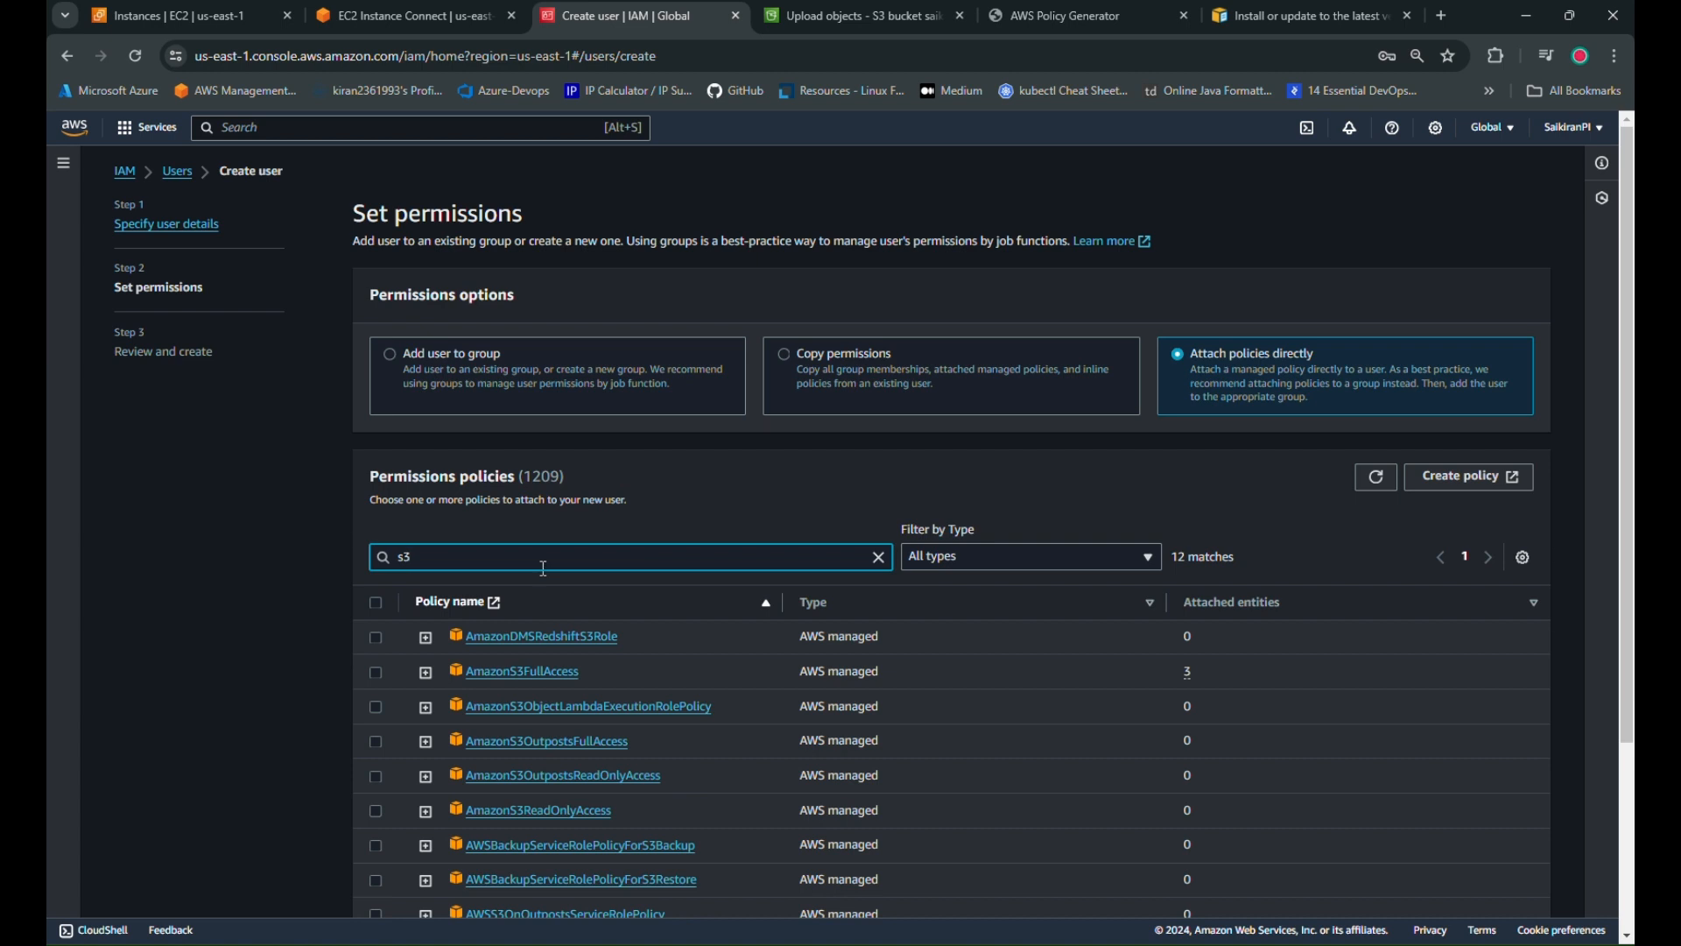
text(fu)
key(BackSpace)
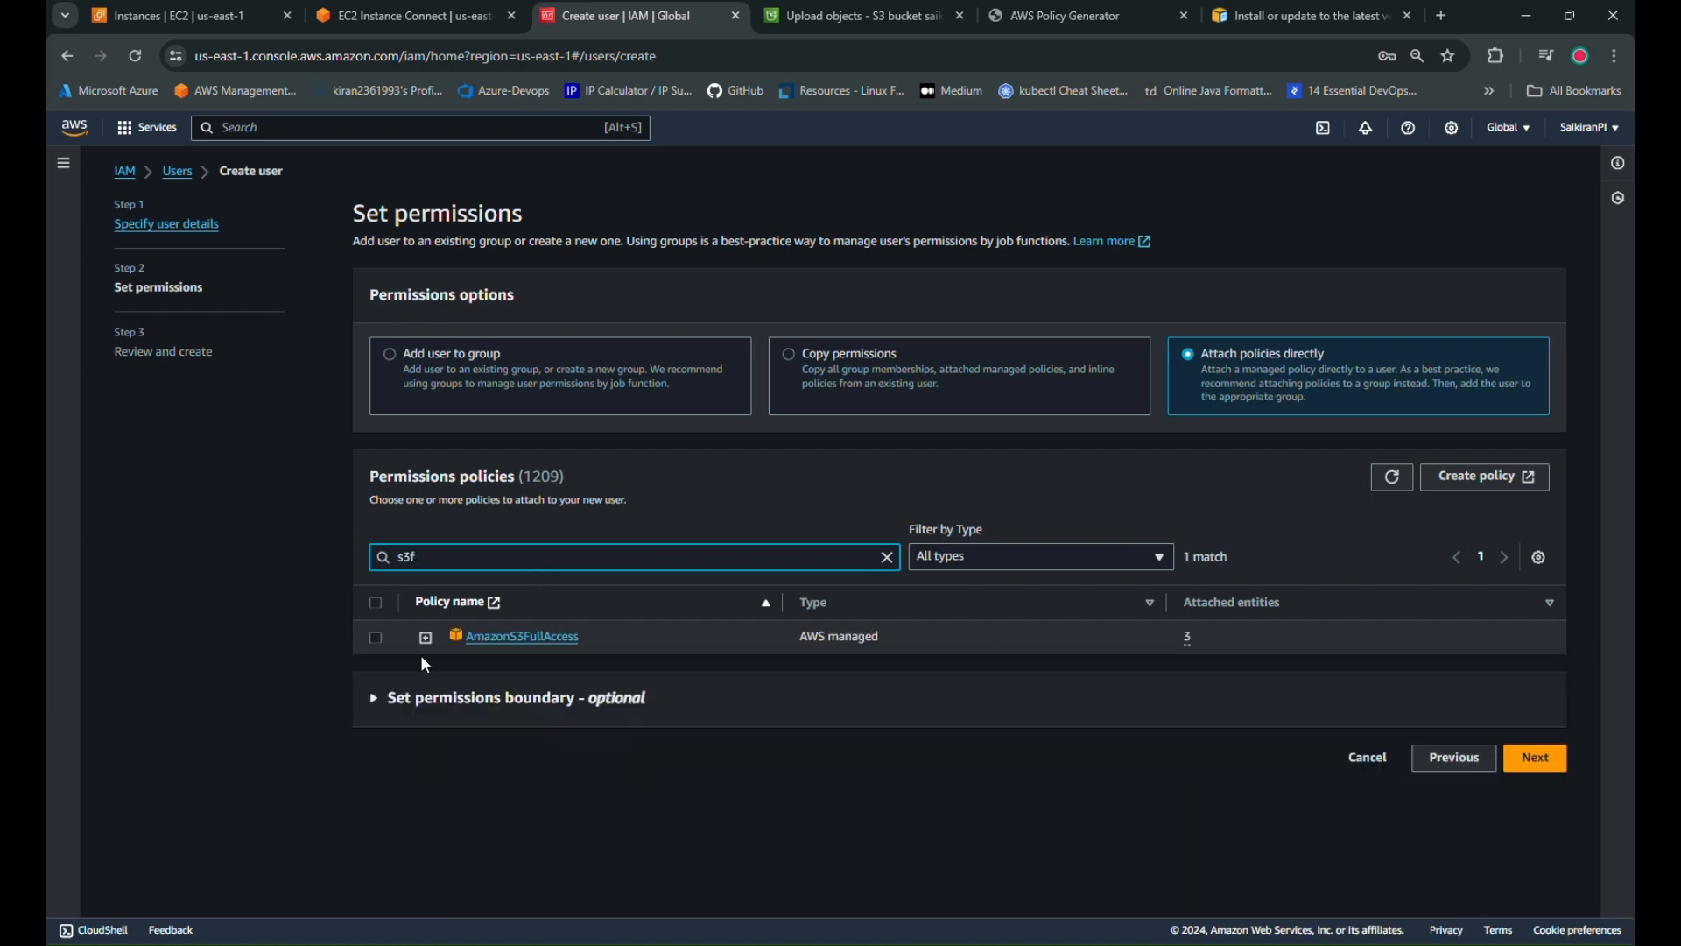
click(376, 638)
click(1537, 760)
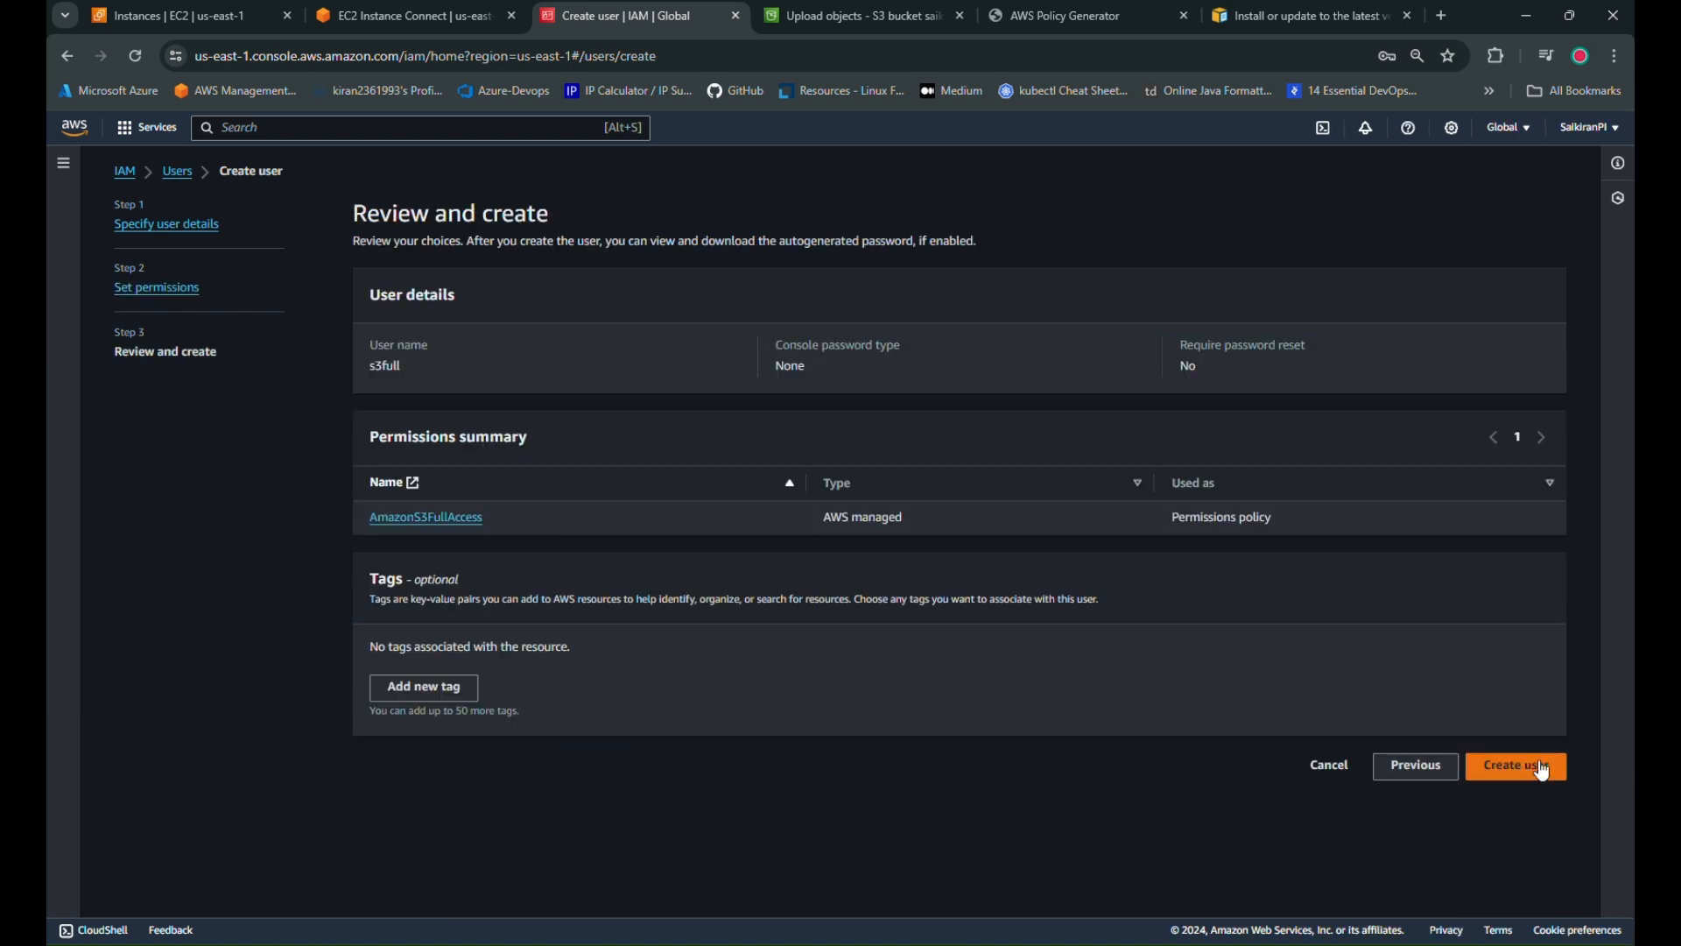
click(1536, 760)
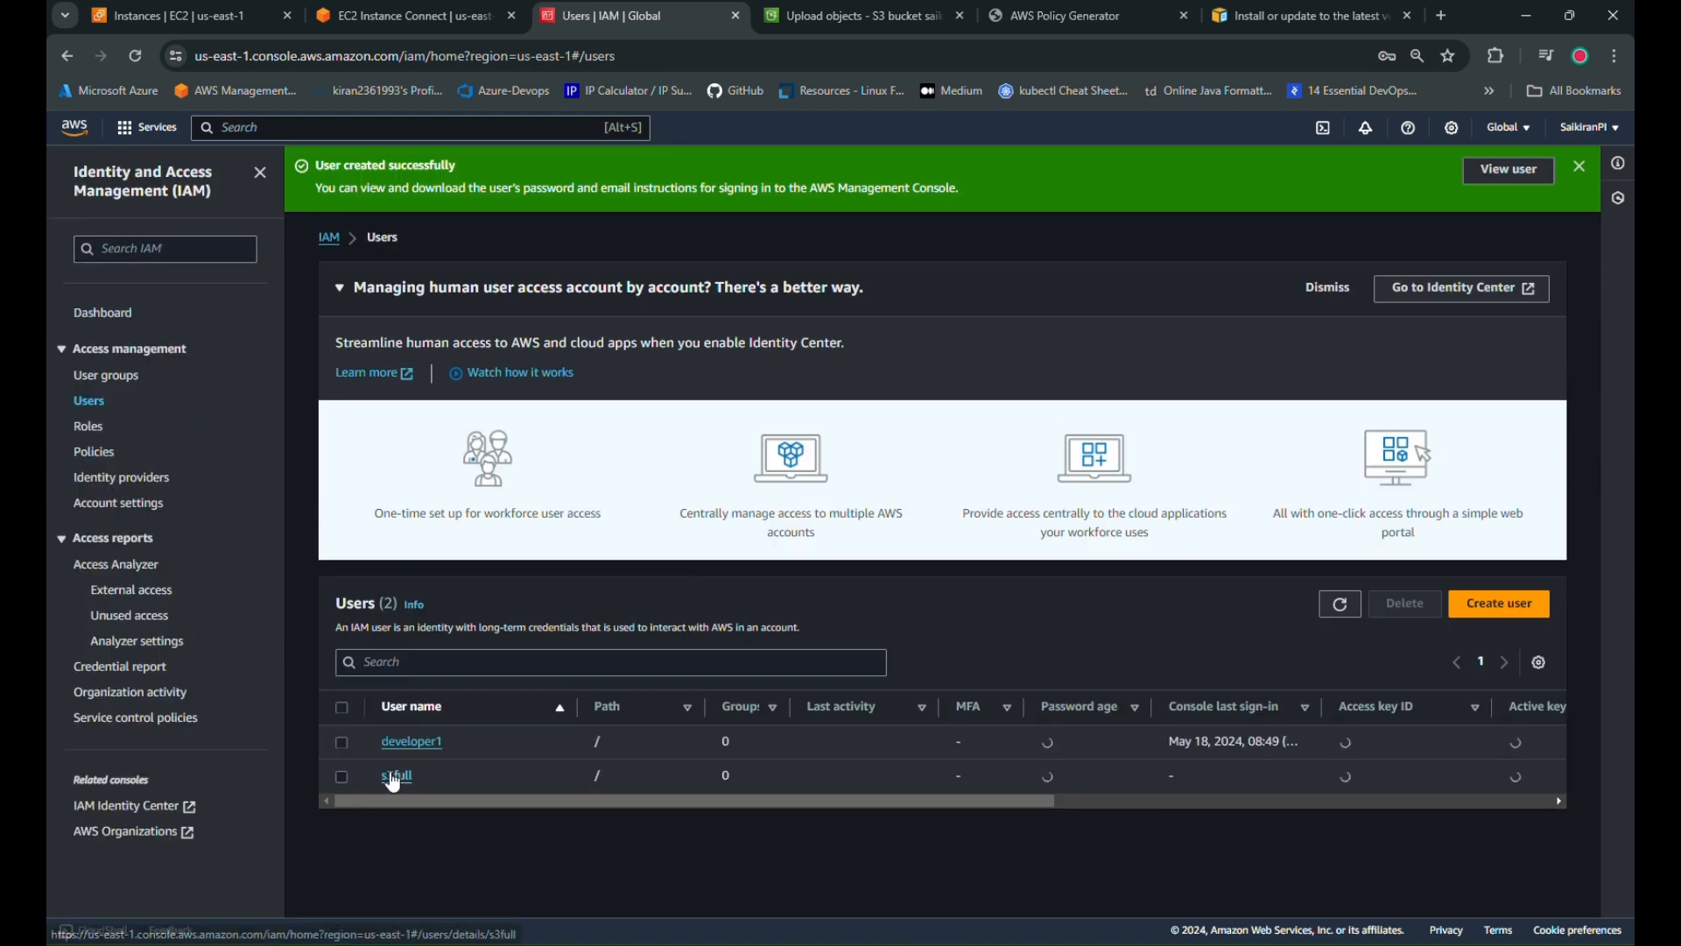
Create an access key for s3full with use case Other and copy its access key ID
click(396, 775)
click(648, 532)
scroll(699, 732, down, 5)
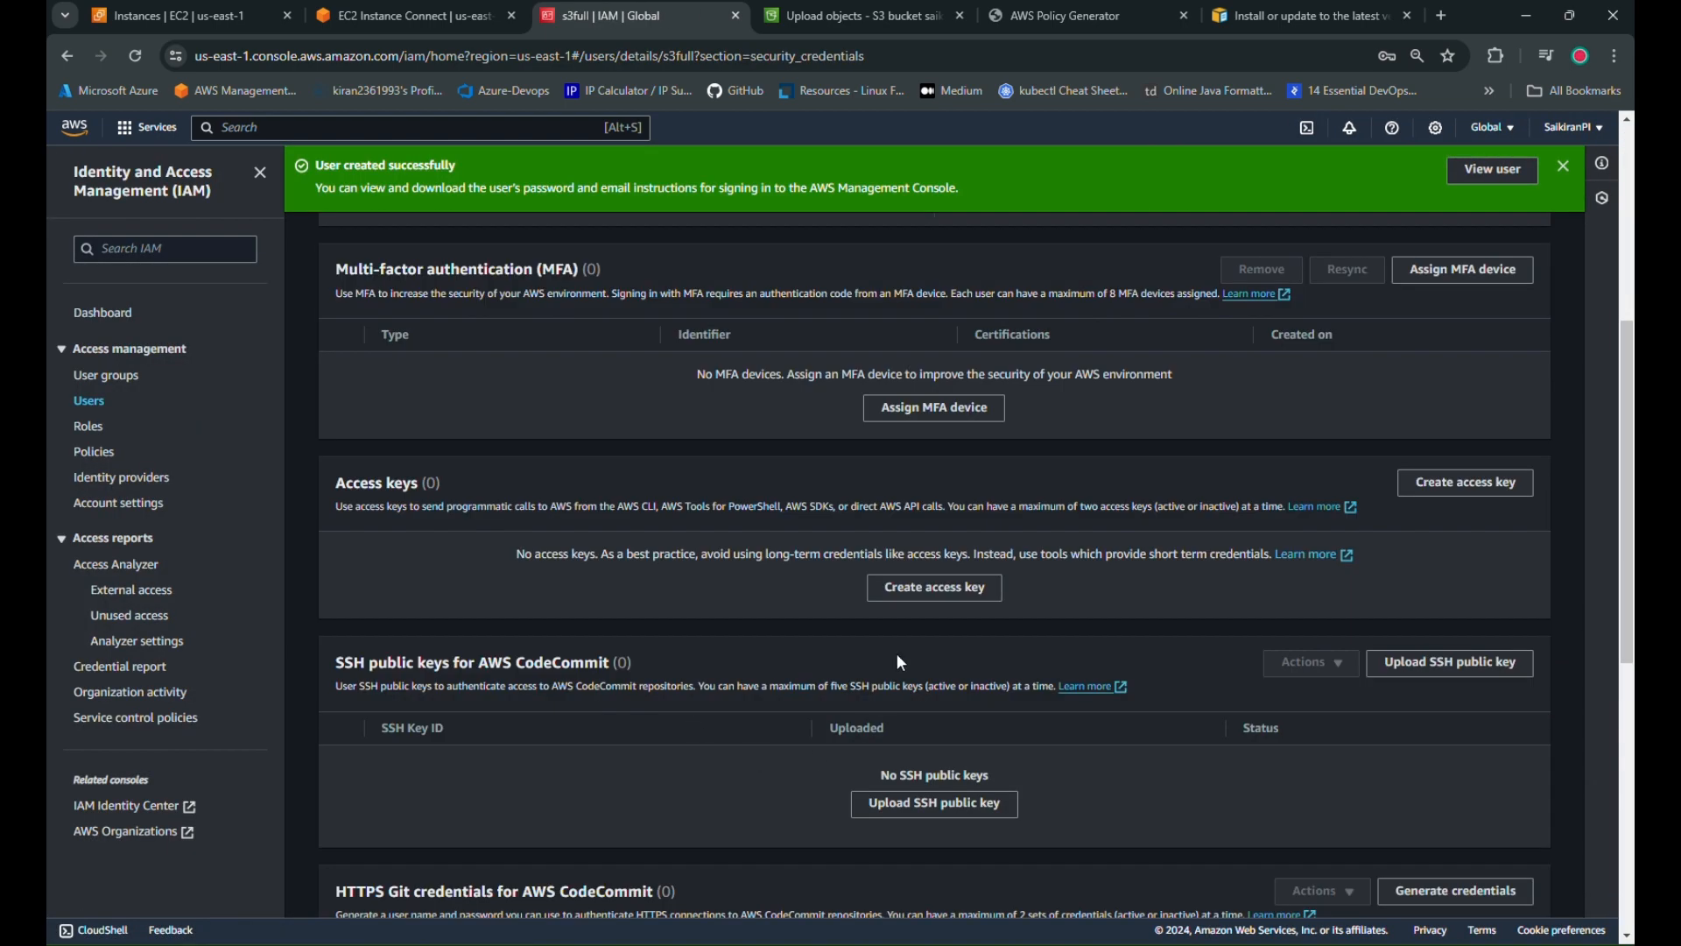
click(930, 589)
click(558, 702)
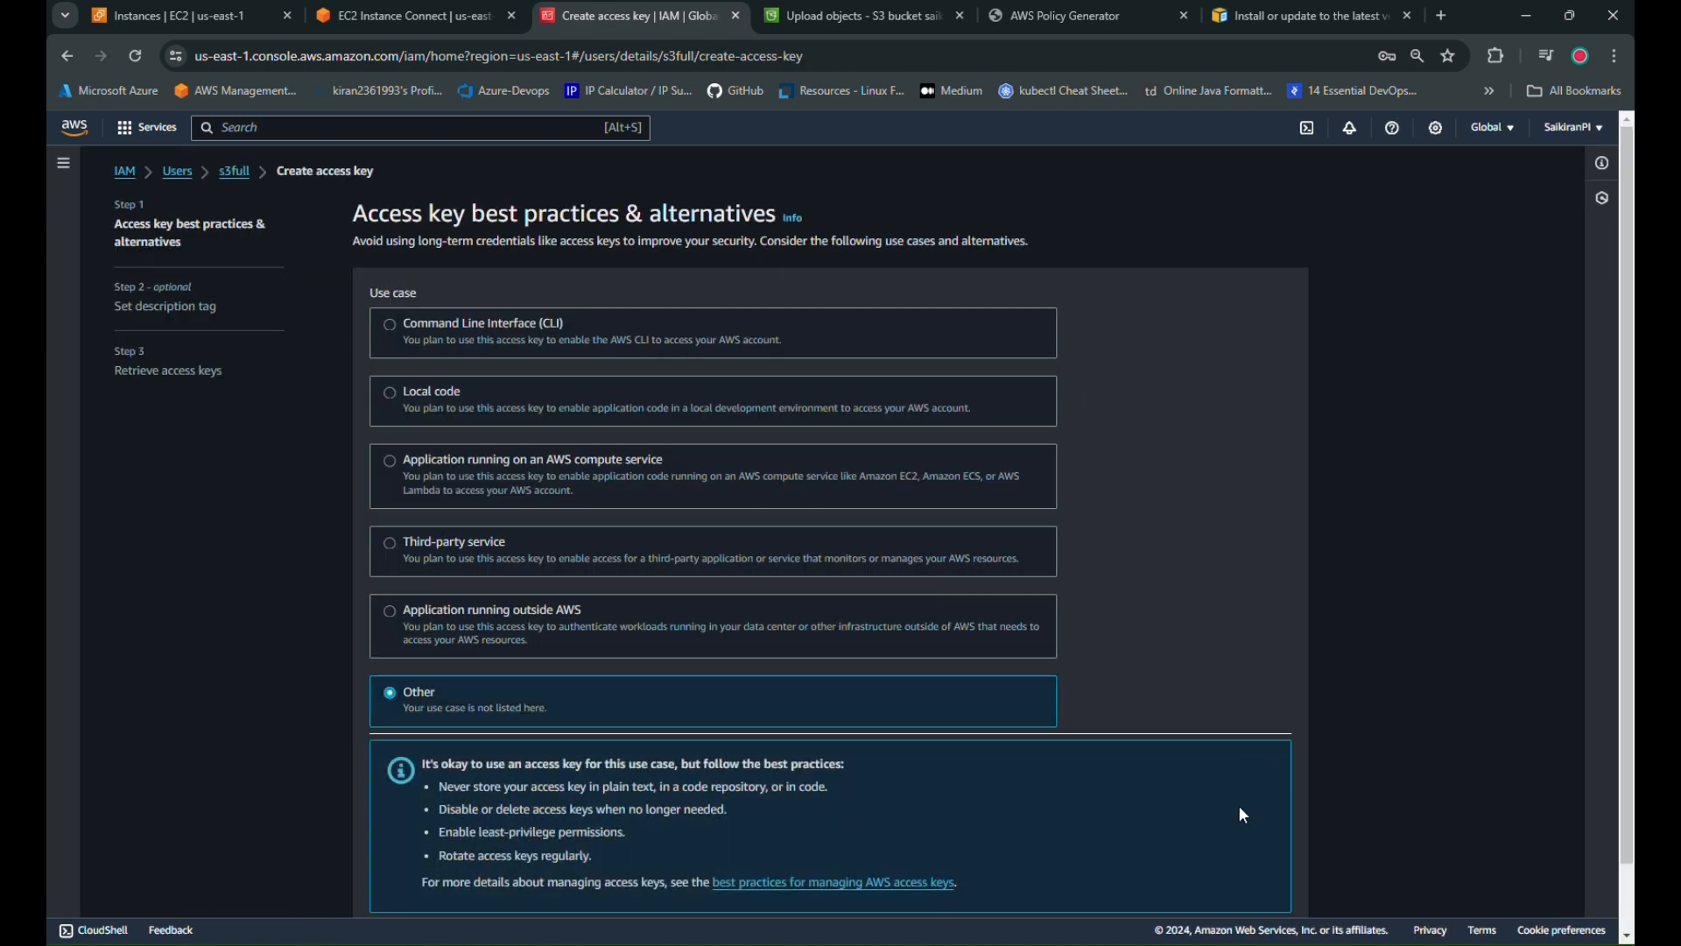
scroll(1238, 805, down, 1)
click(1278, 871)
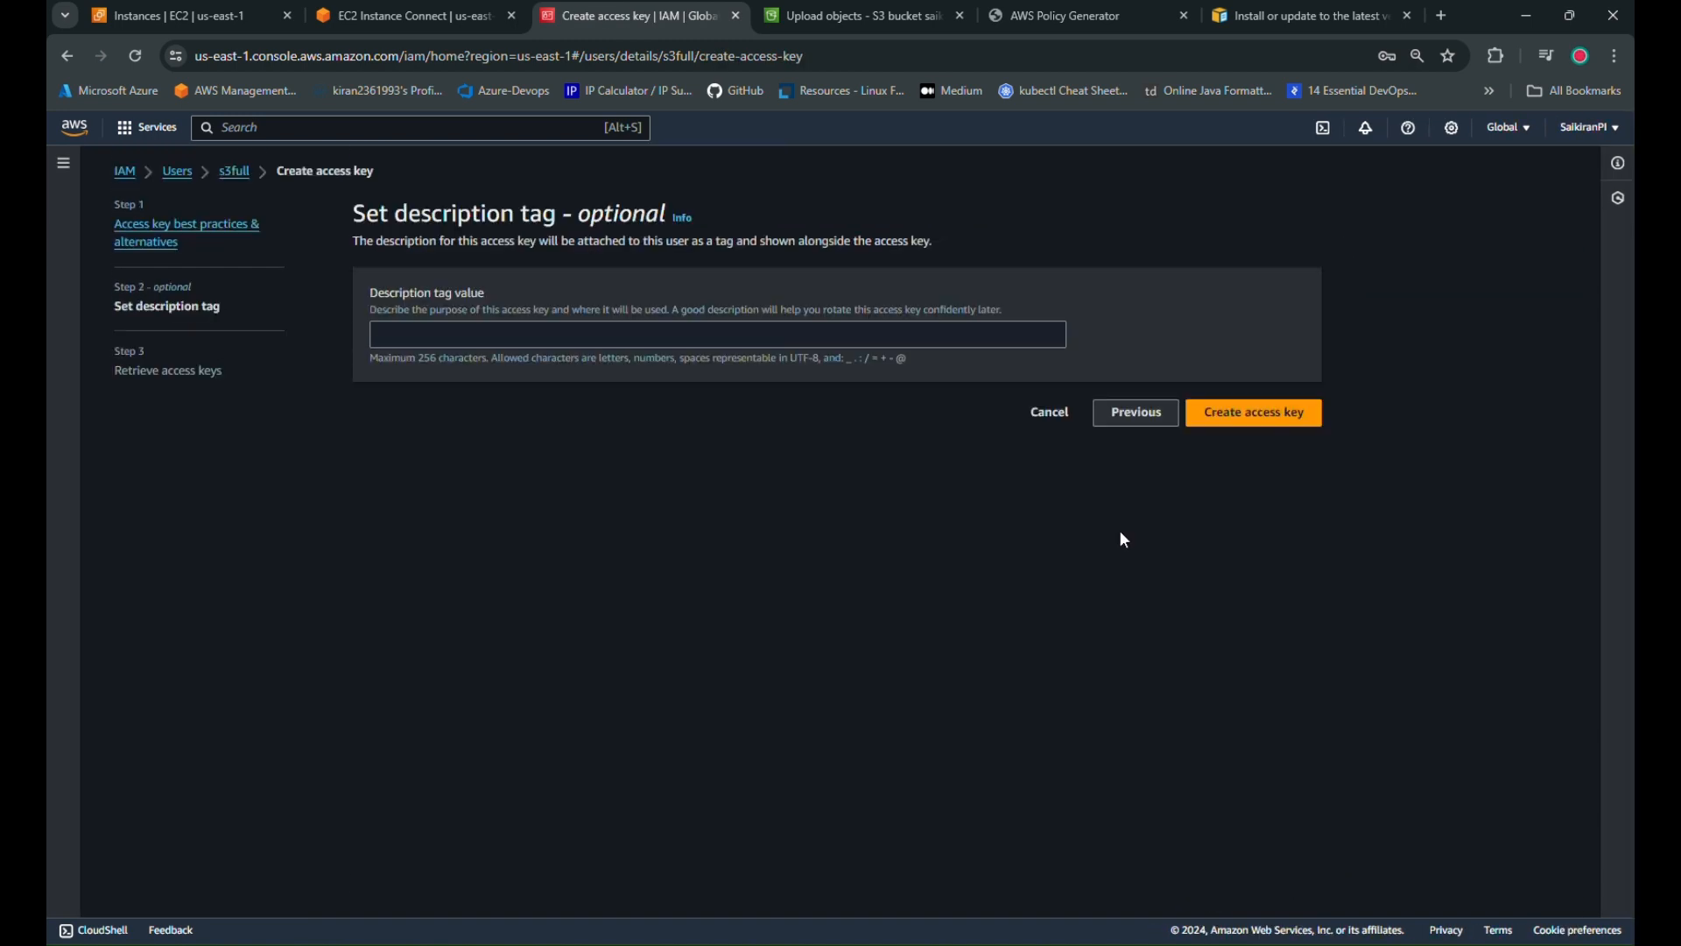
click(1276, 418)
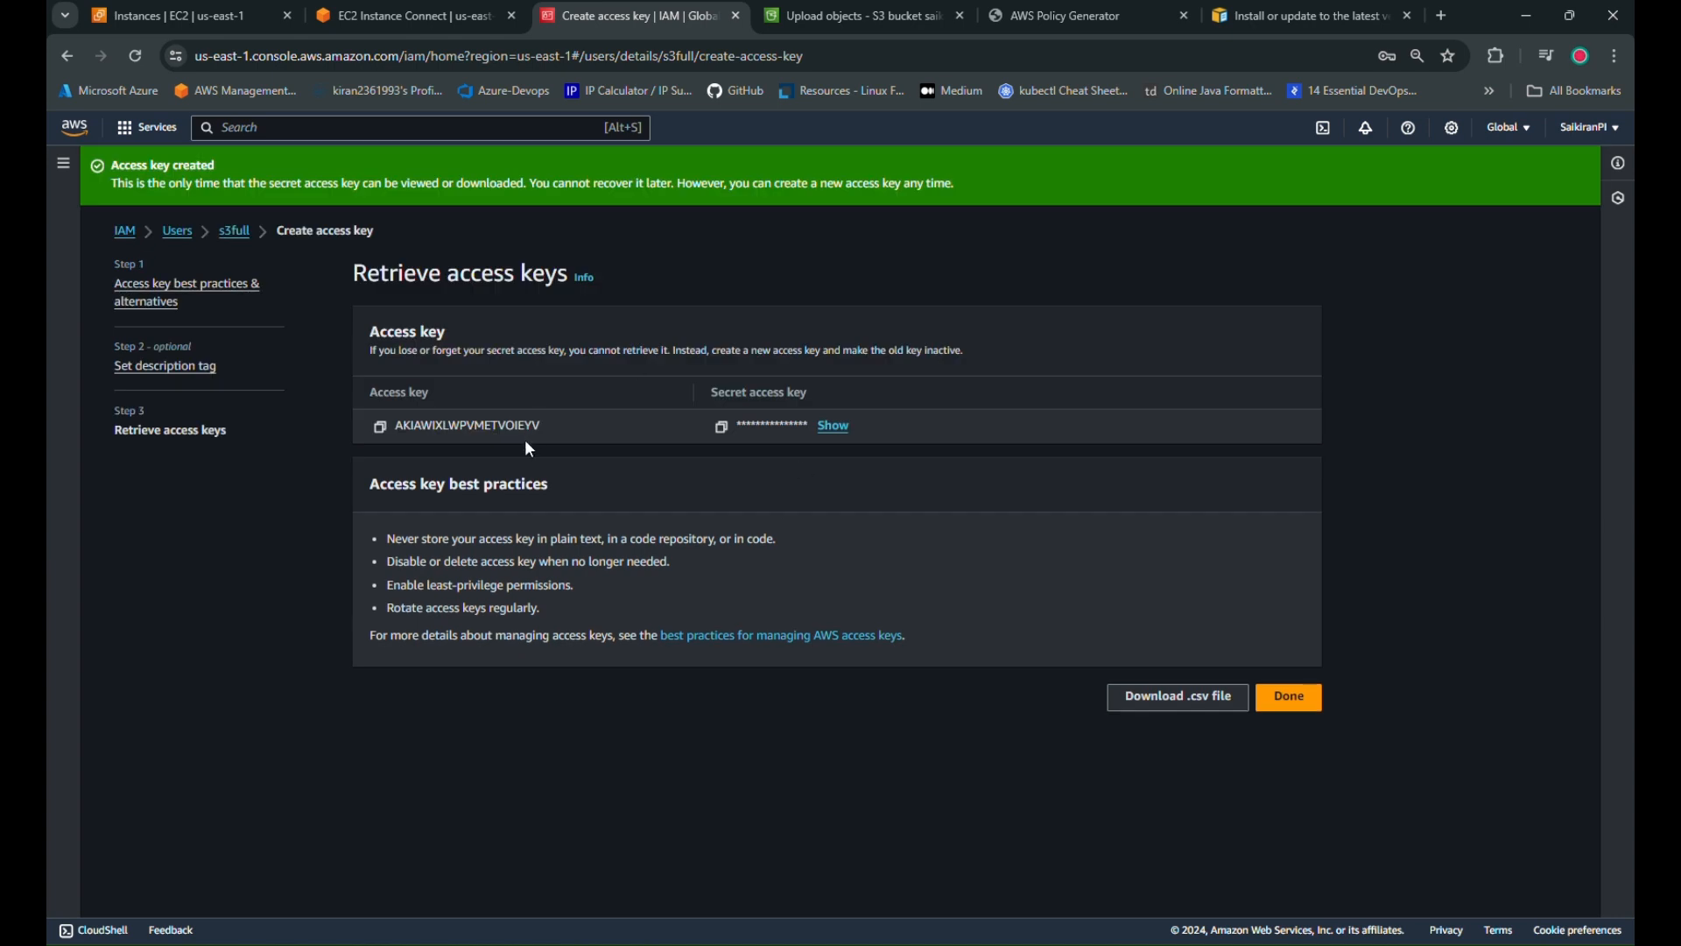
click(380, 429)
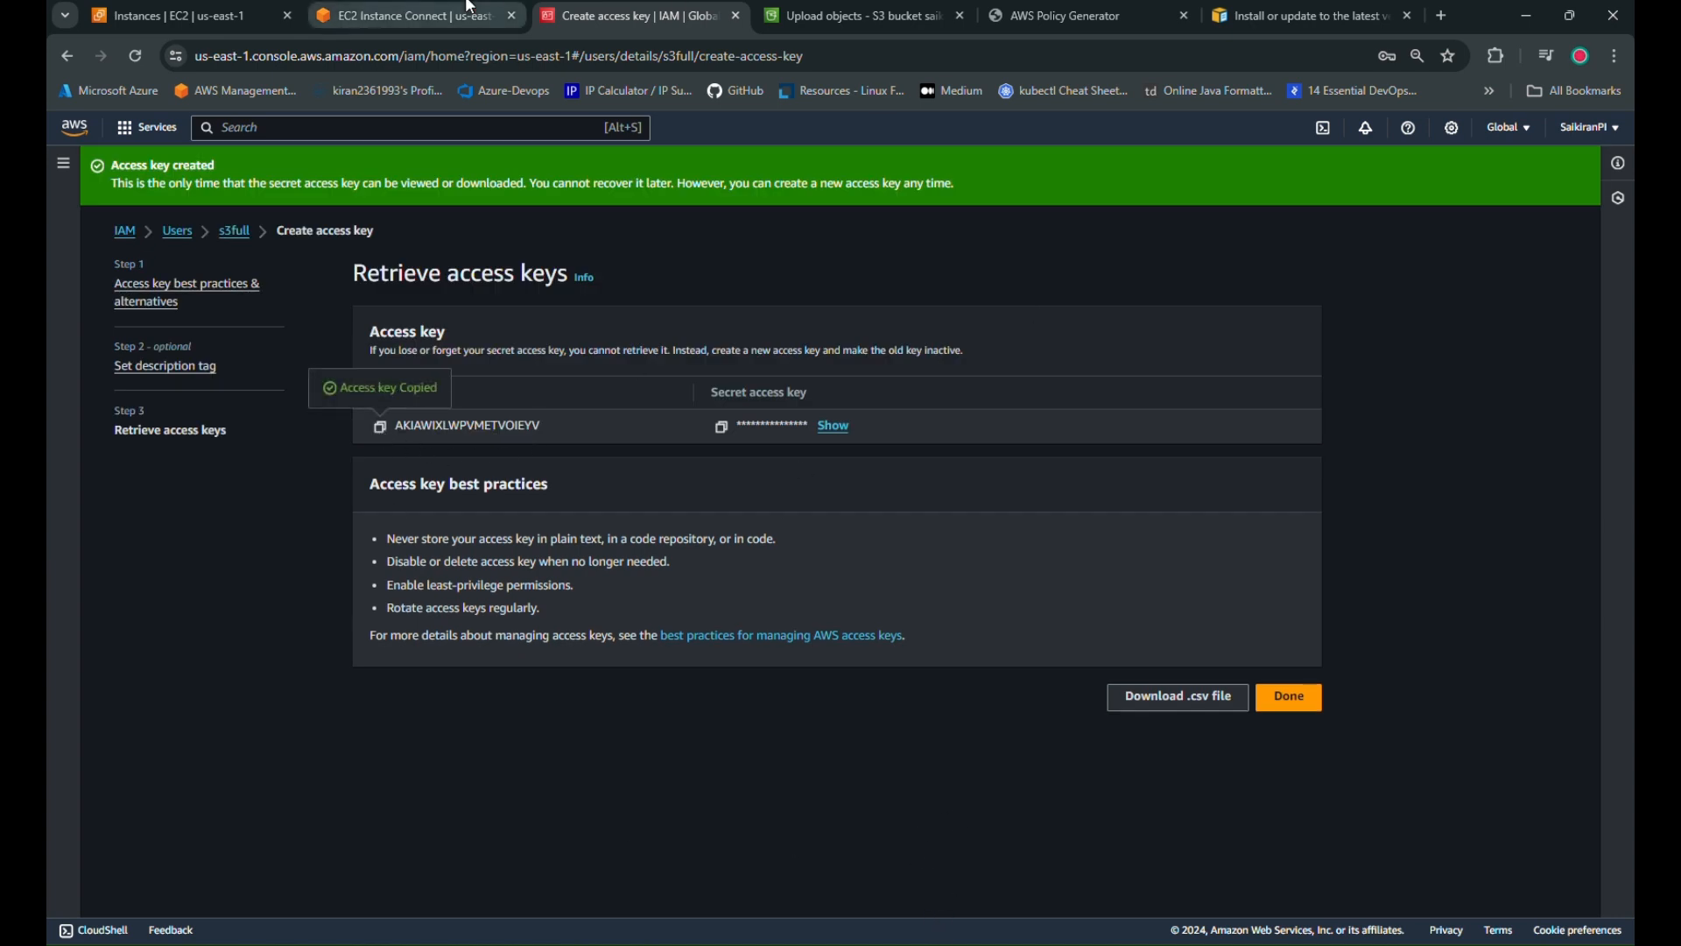
click(411, 16)
Run aws configure and enter the copied access key ID
text(aws )
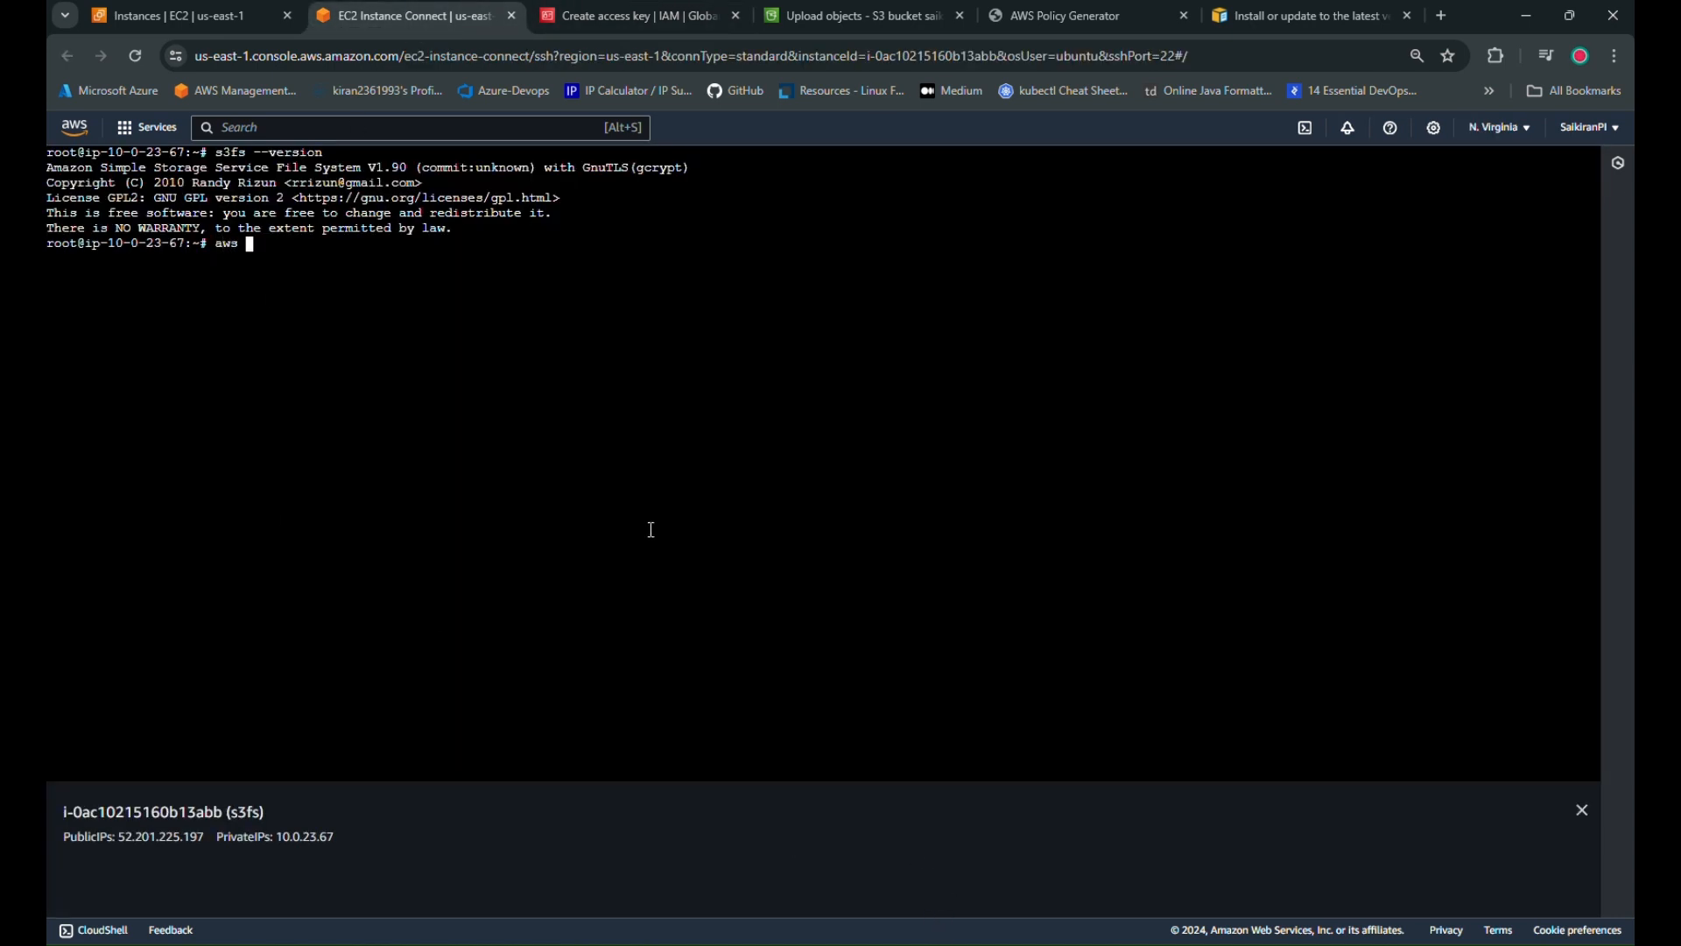
text(configure)
key(Return)
right_click(383, 361)
click(429, 549)
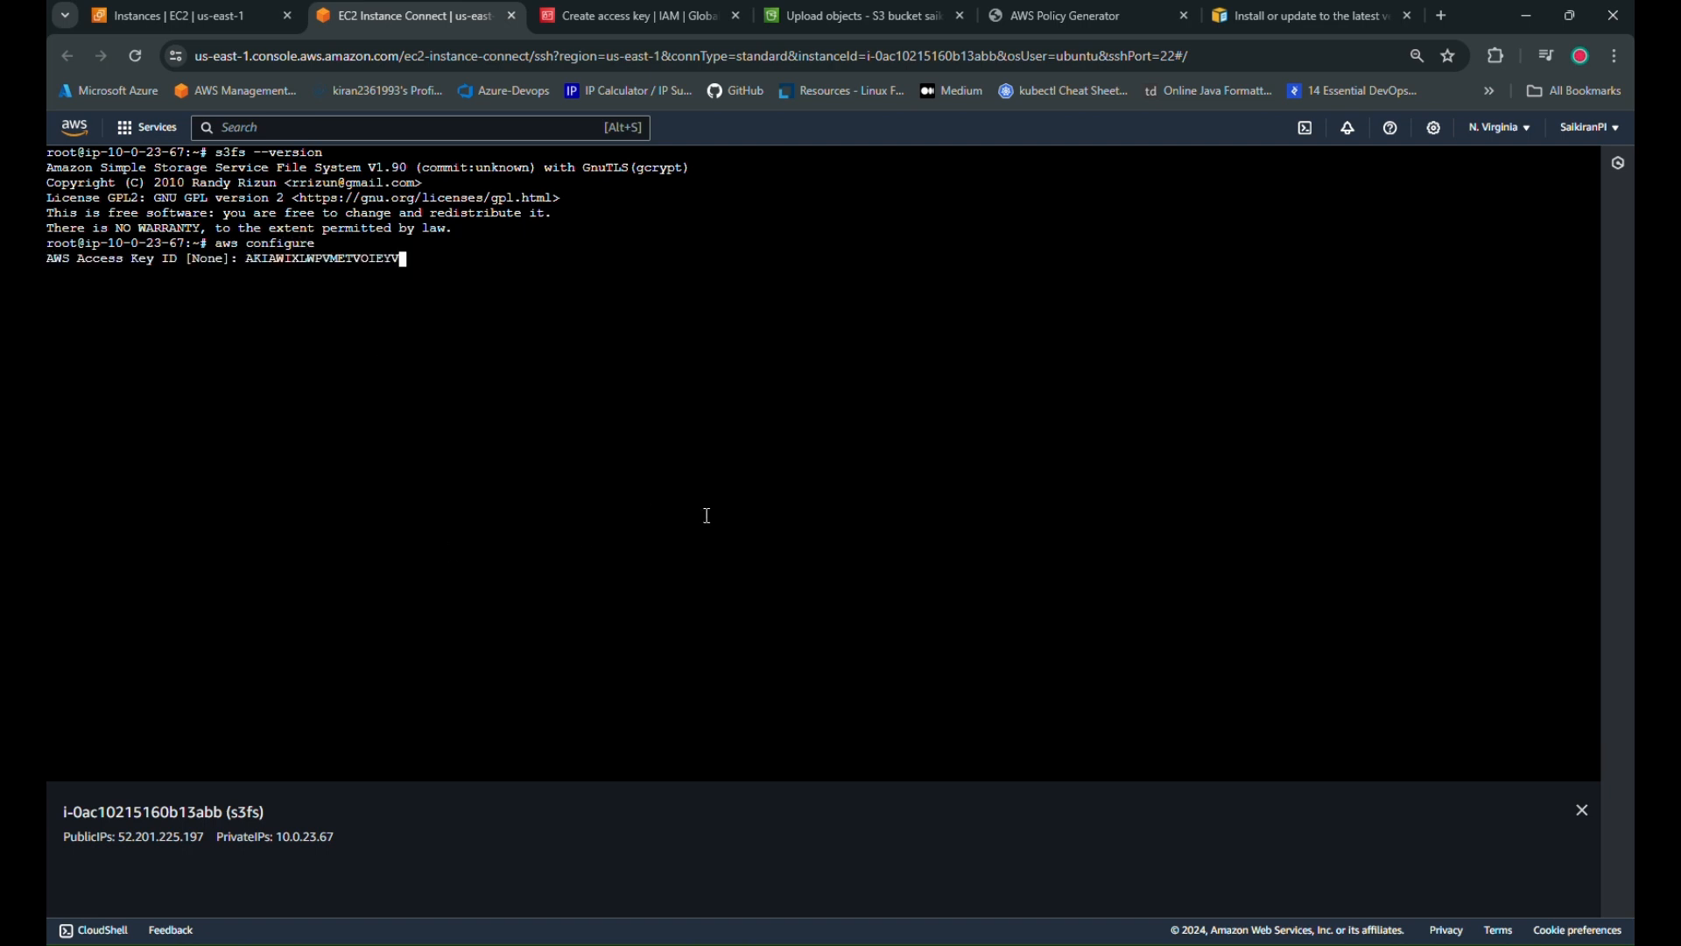
key(Return)
Copy the secret access key from the key page and enter it in aws configure
click(635, 16)
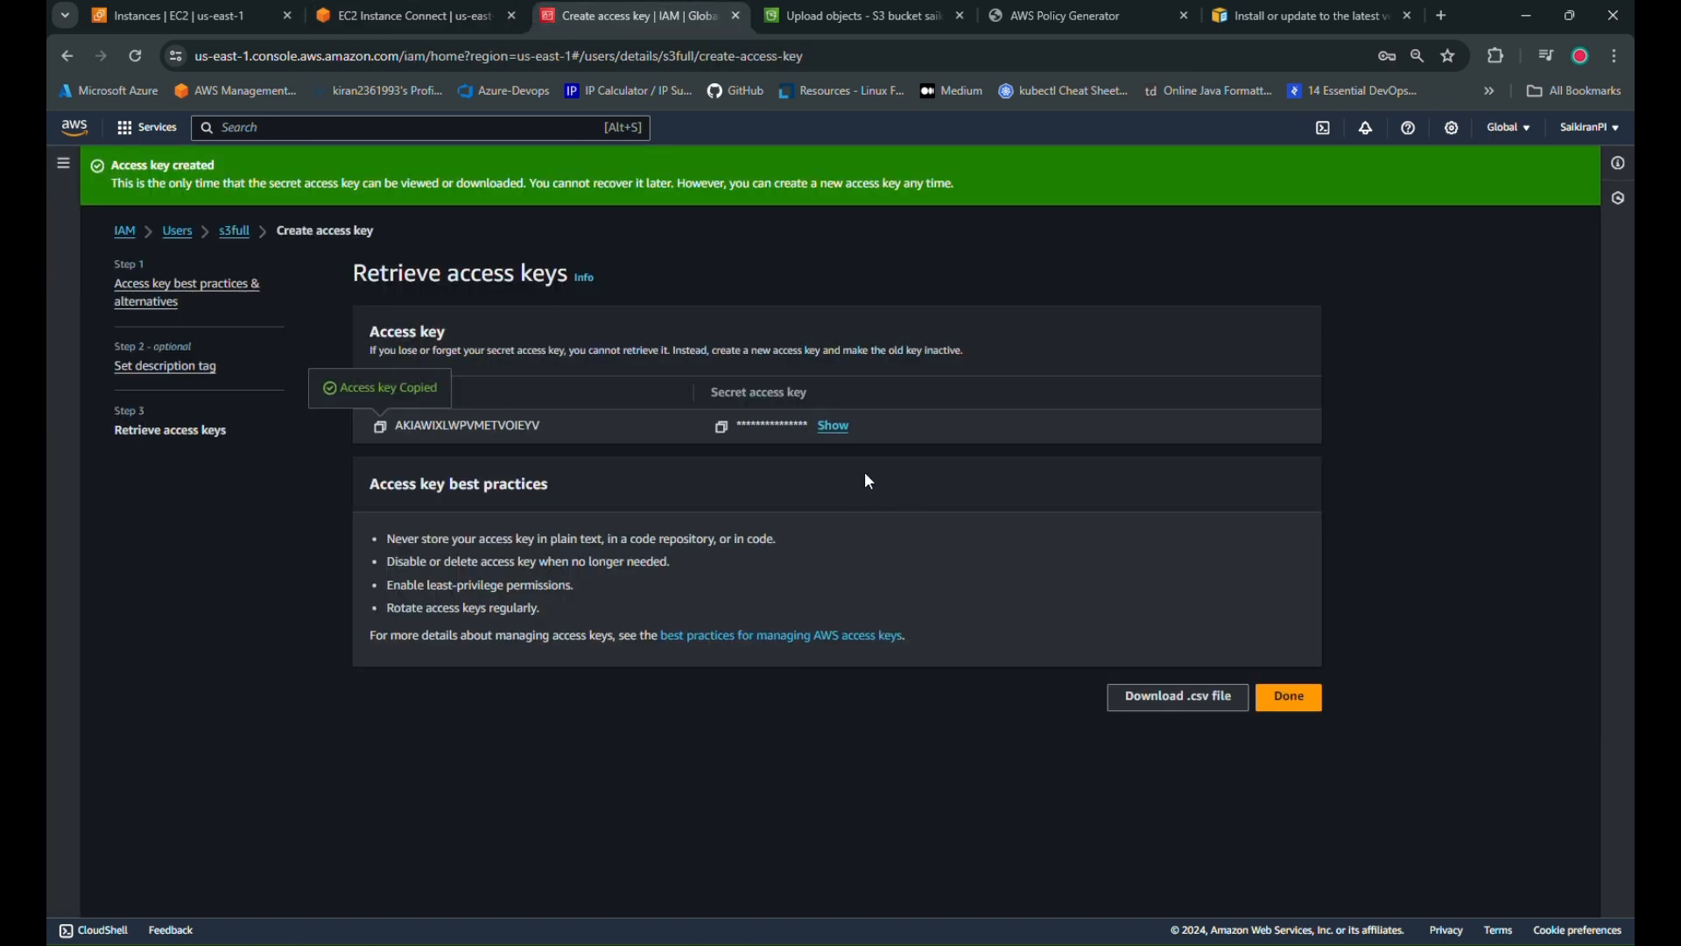
click(726, 429)
click(403, 16)
right_click(359, 414)
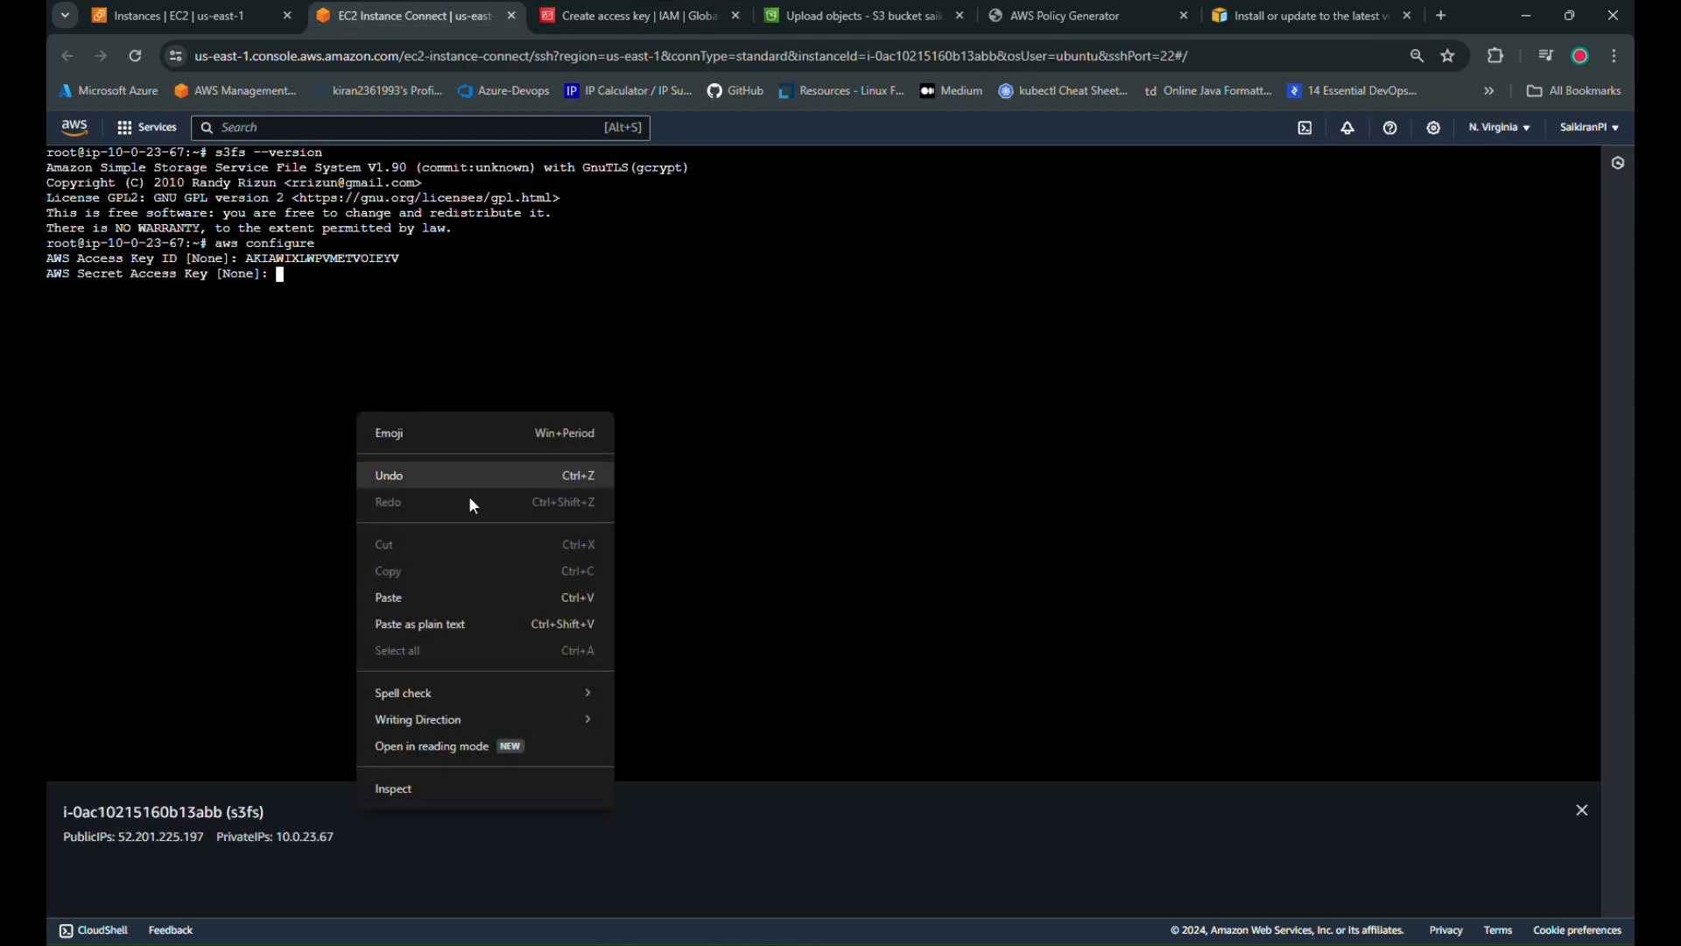
click(487, 604)
key(Return)
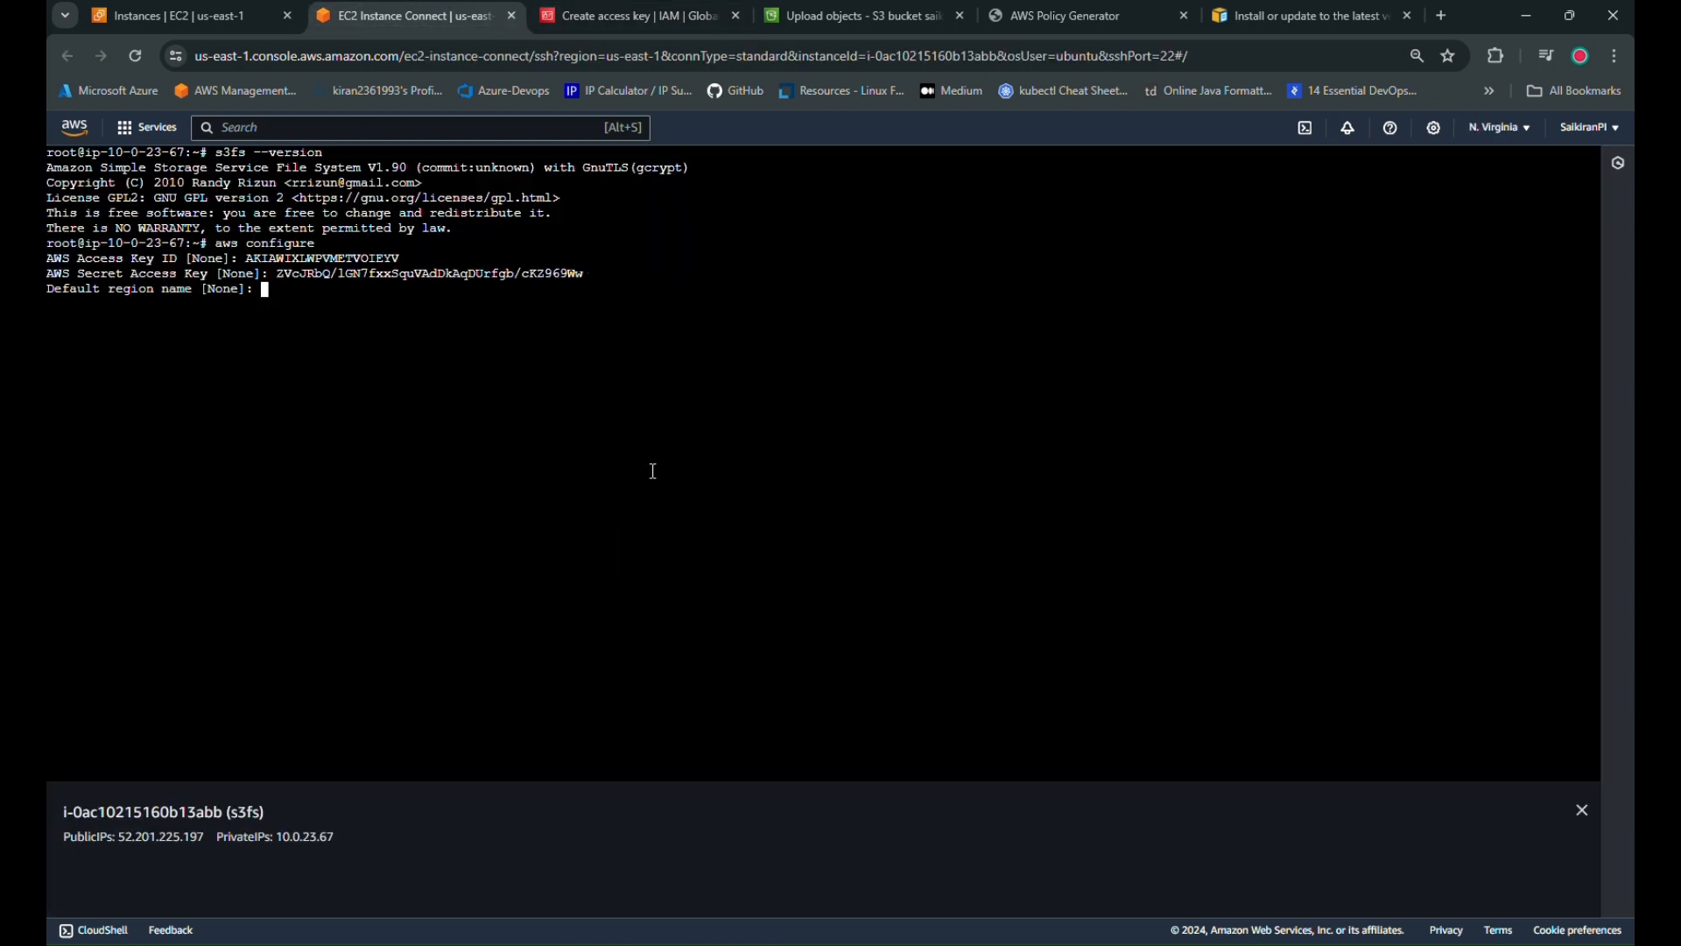
Set default region us-east-1 and output format json, then clear the terminal
text(us-)
text(east-1)
key(Return)
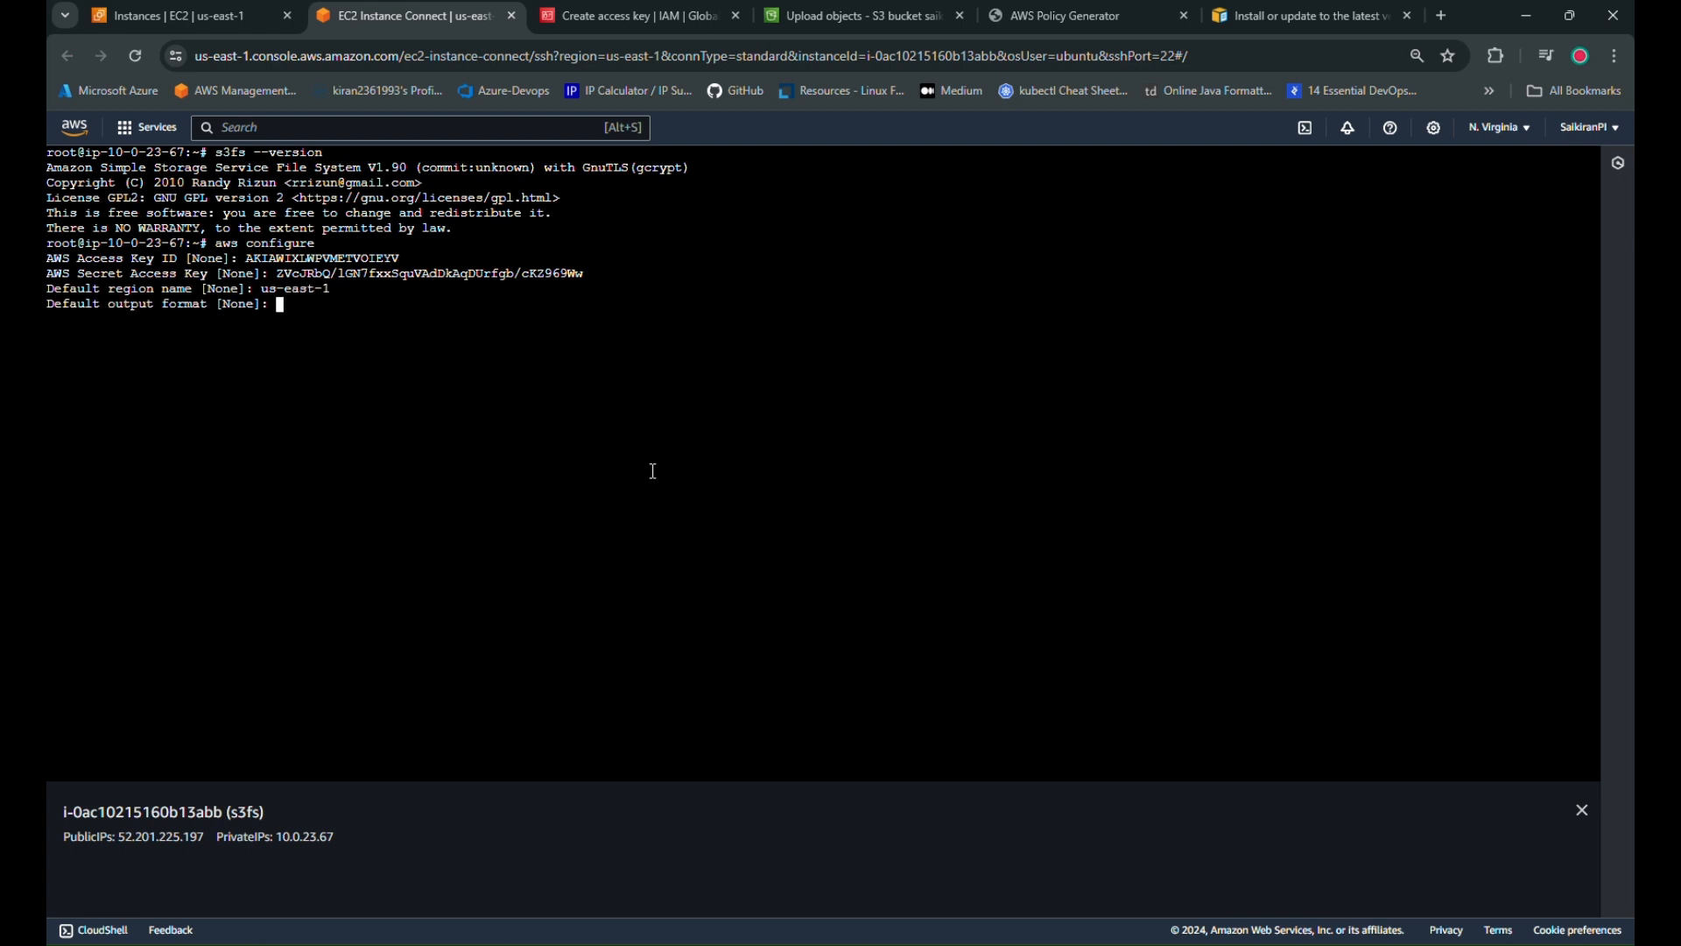
text(json)
key(Return)
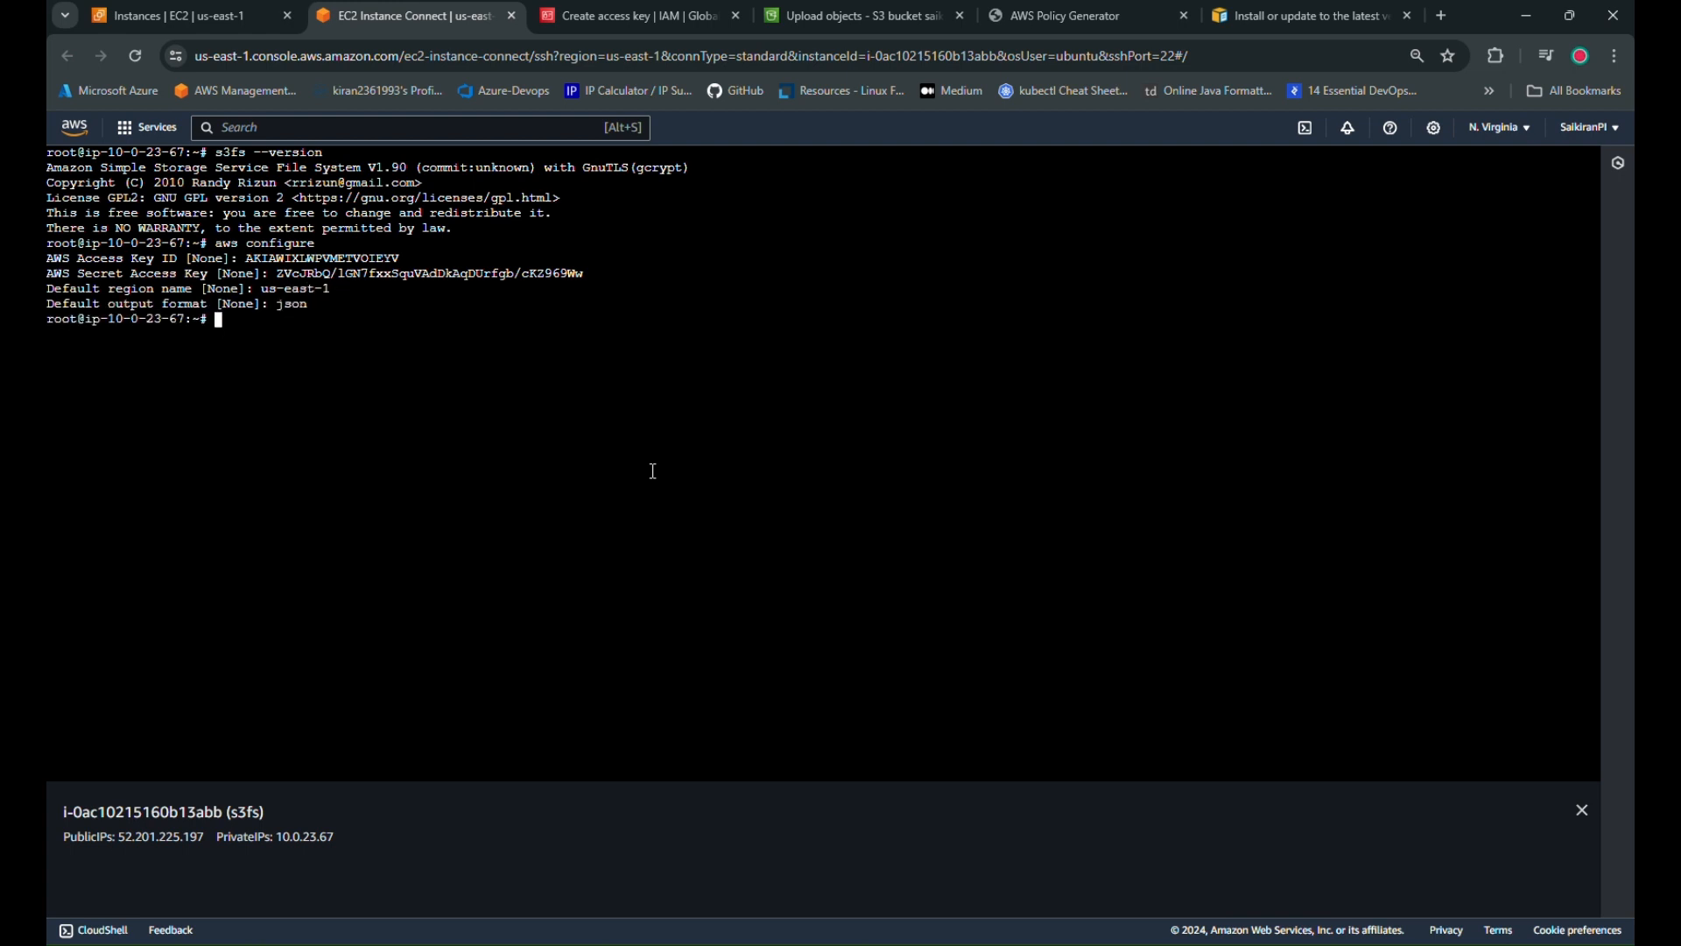
key(ctrl+l)
Run 'aws s3 ls' and confirm bucket saikiran236236 is listed
text(s3 ls)
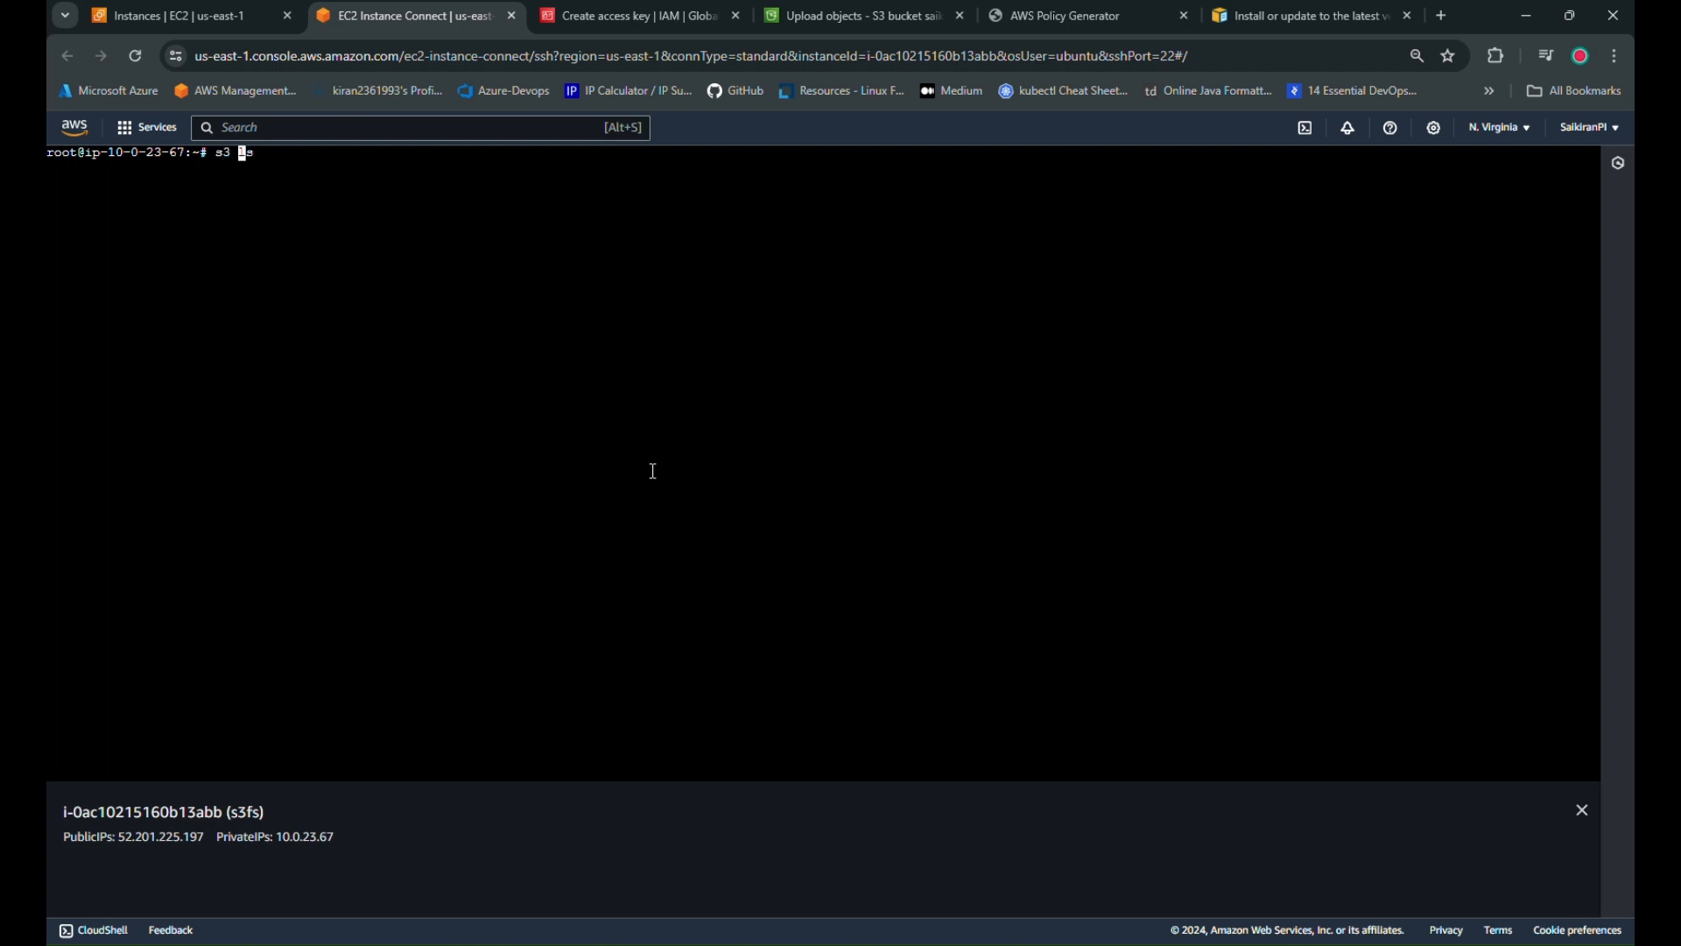
key(Home)
text(aws)
key(Return)
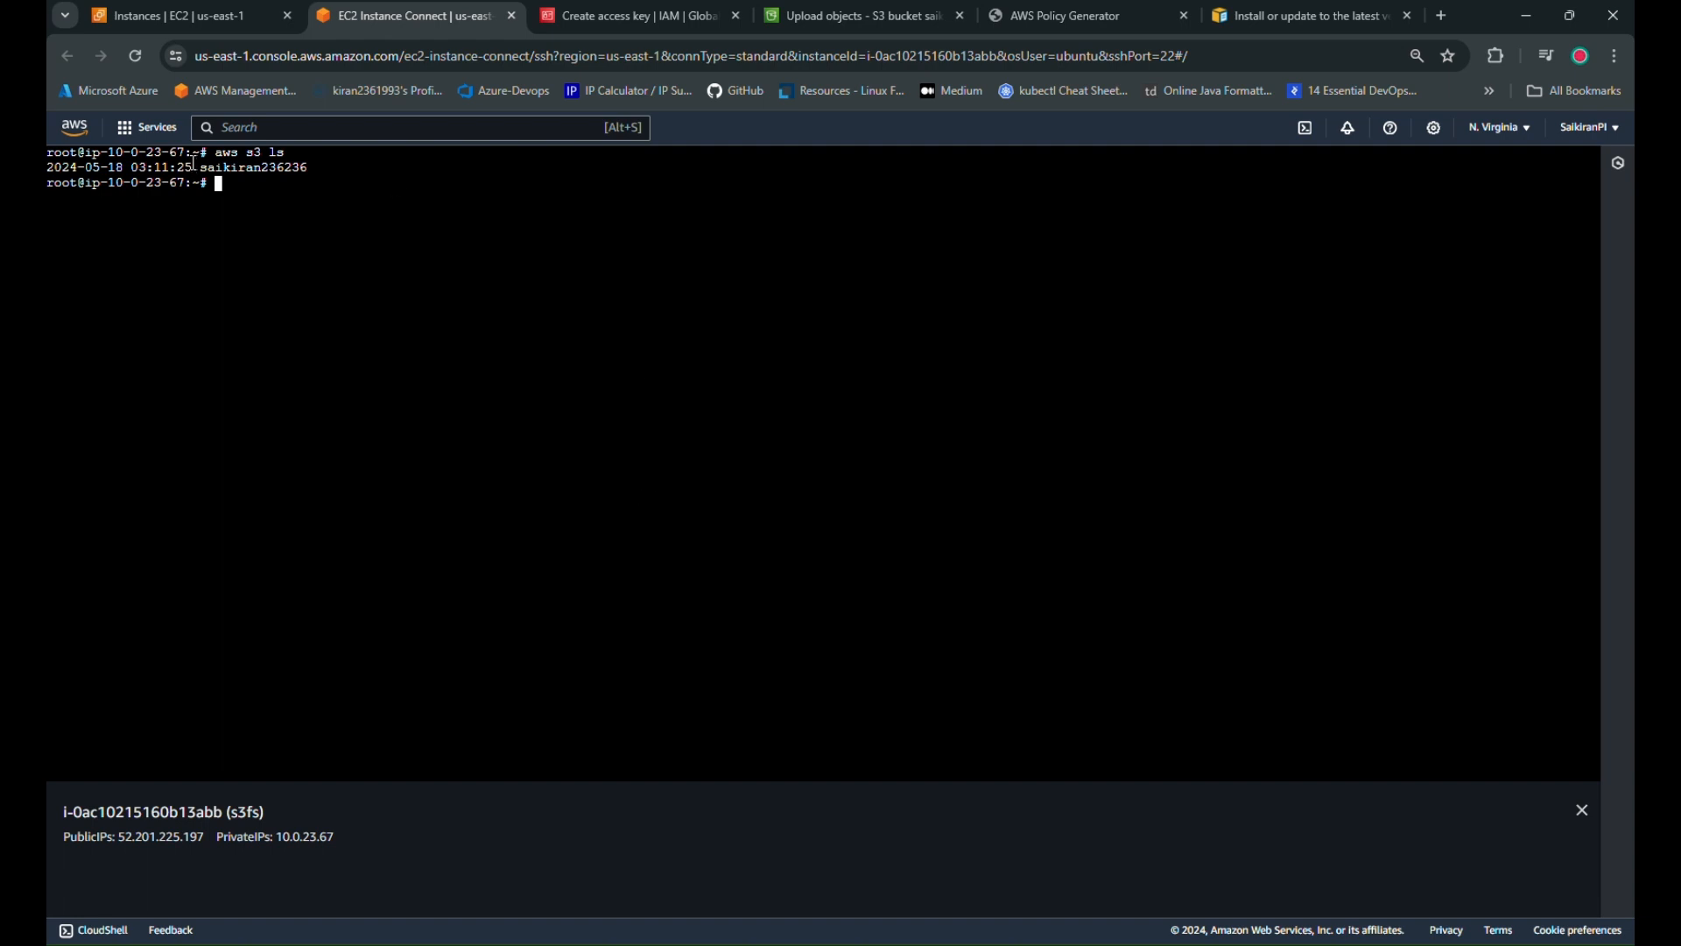
drag(197, 166, 339, 168)
click(366, 366)
Create the saikirans3bucket directory with mkdir and begin an s3fs command
text(mkdir saikirans3bucket)
key(Return)
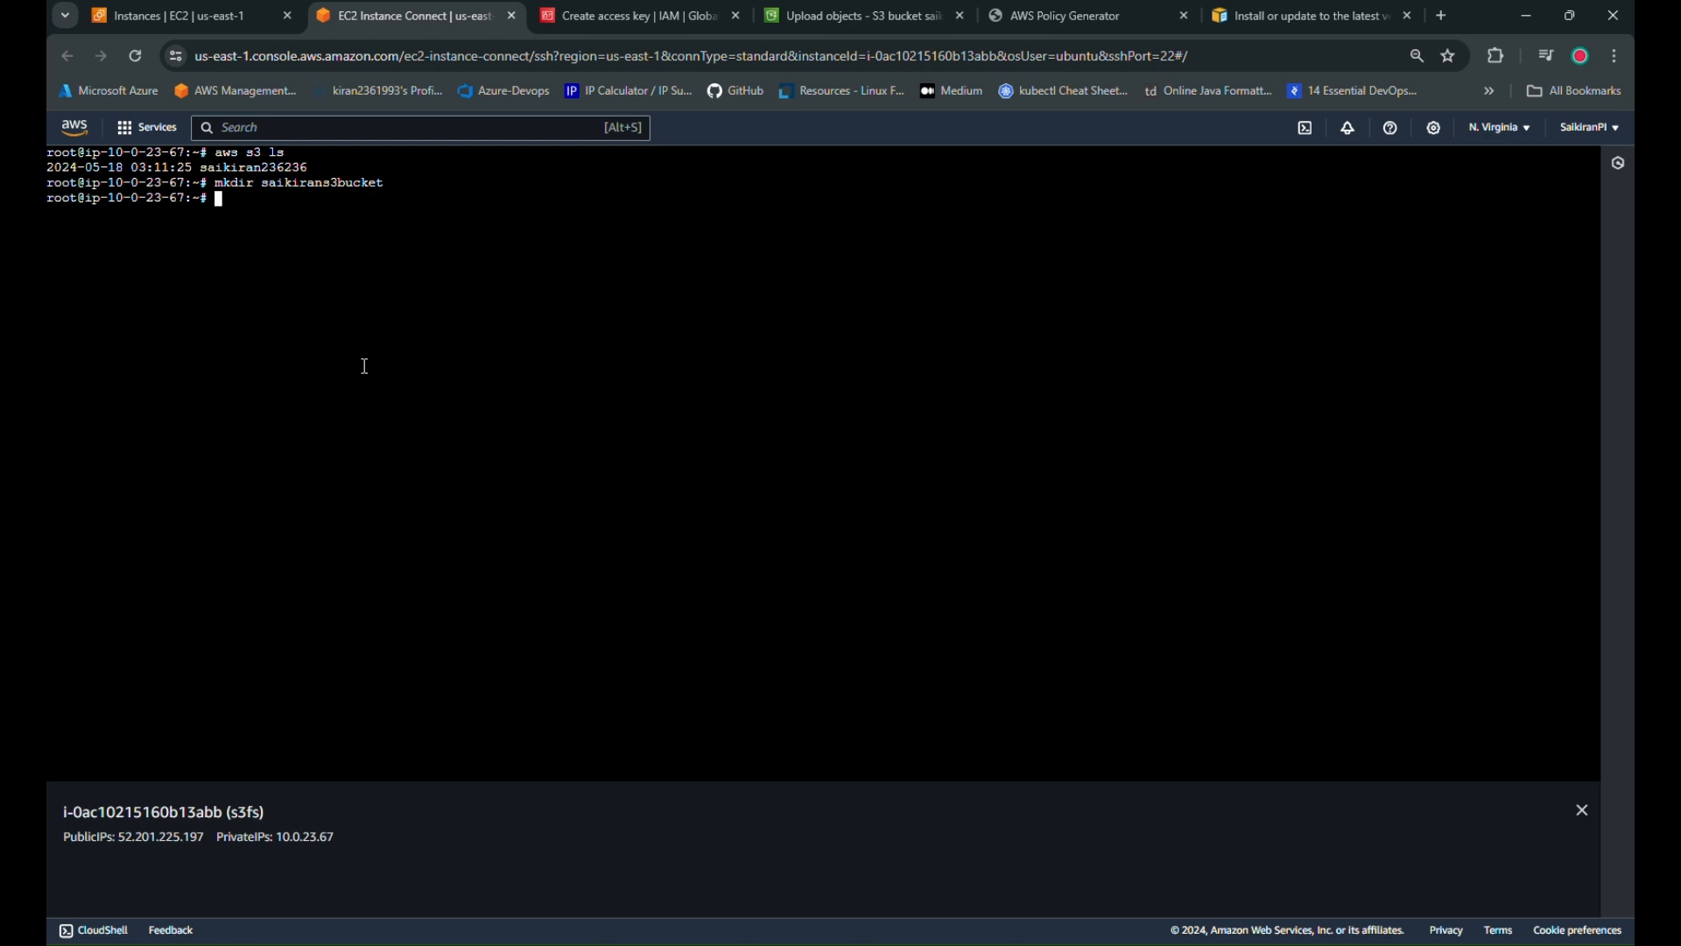
text(s3fs)
Copy the bucket name and mount saikiran236236 on saikirans3bucket/ with s3fs
click(970, 23)
scroll(482, 541, up, 2)
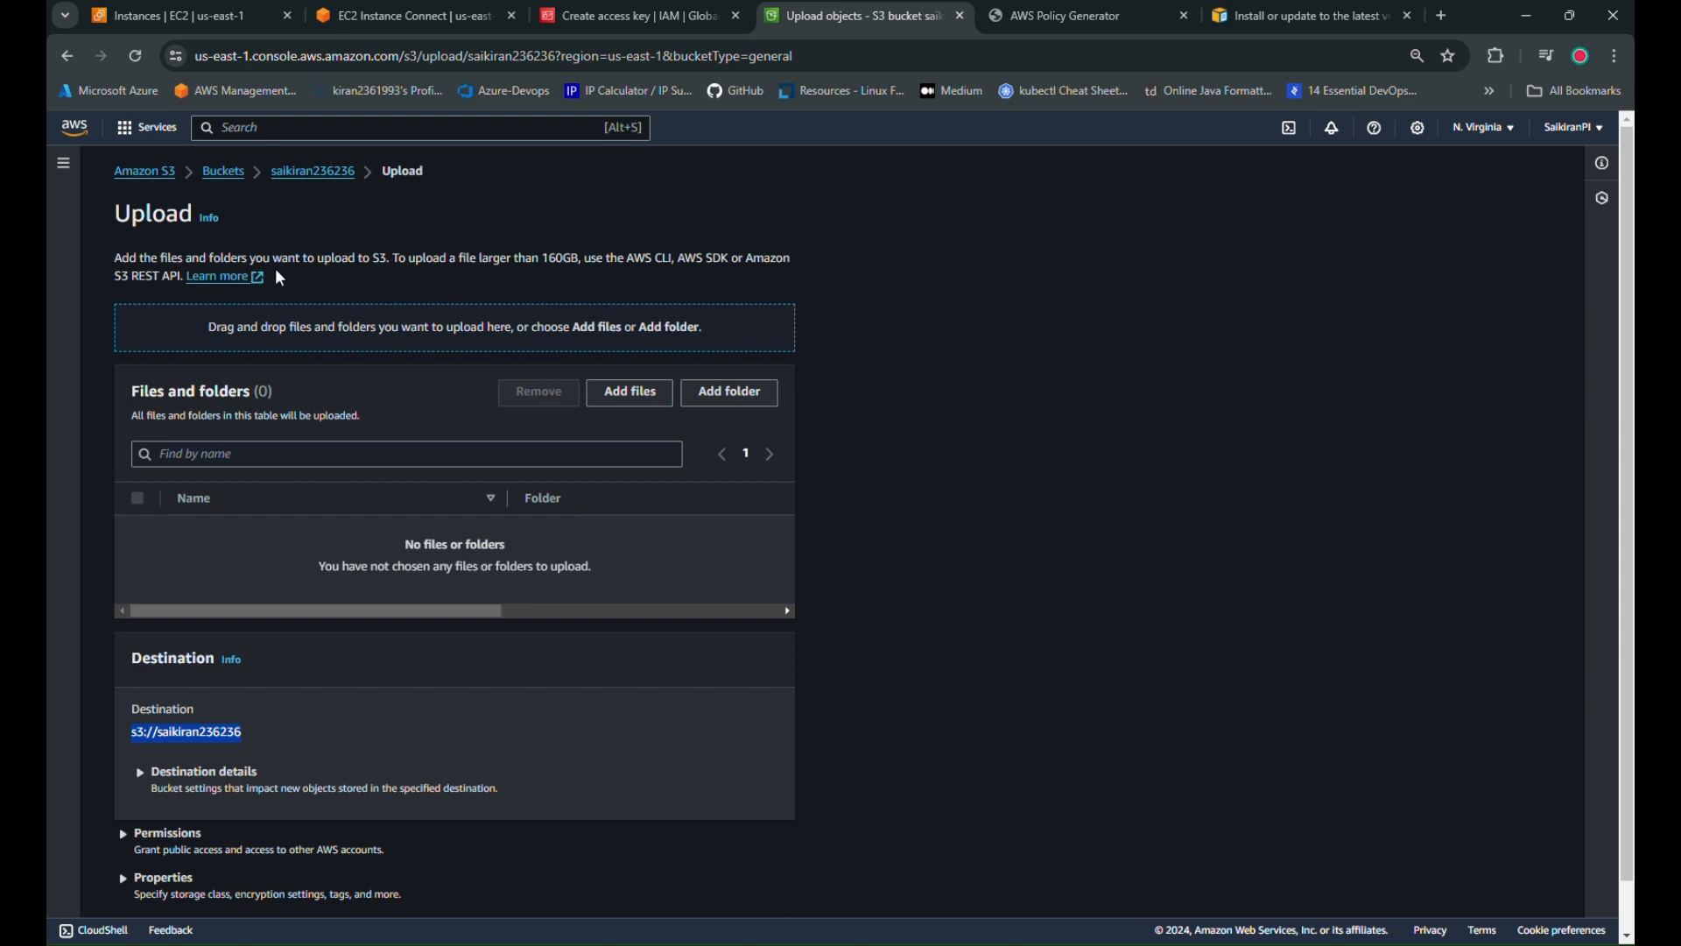
click(327, 178)
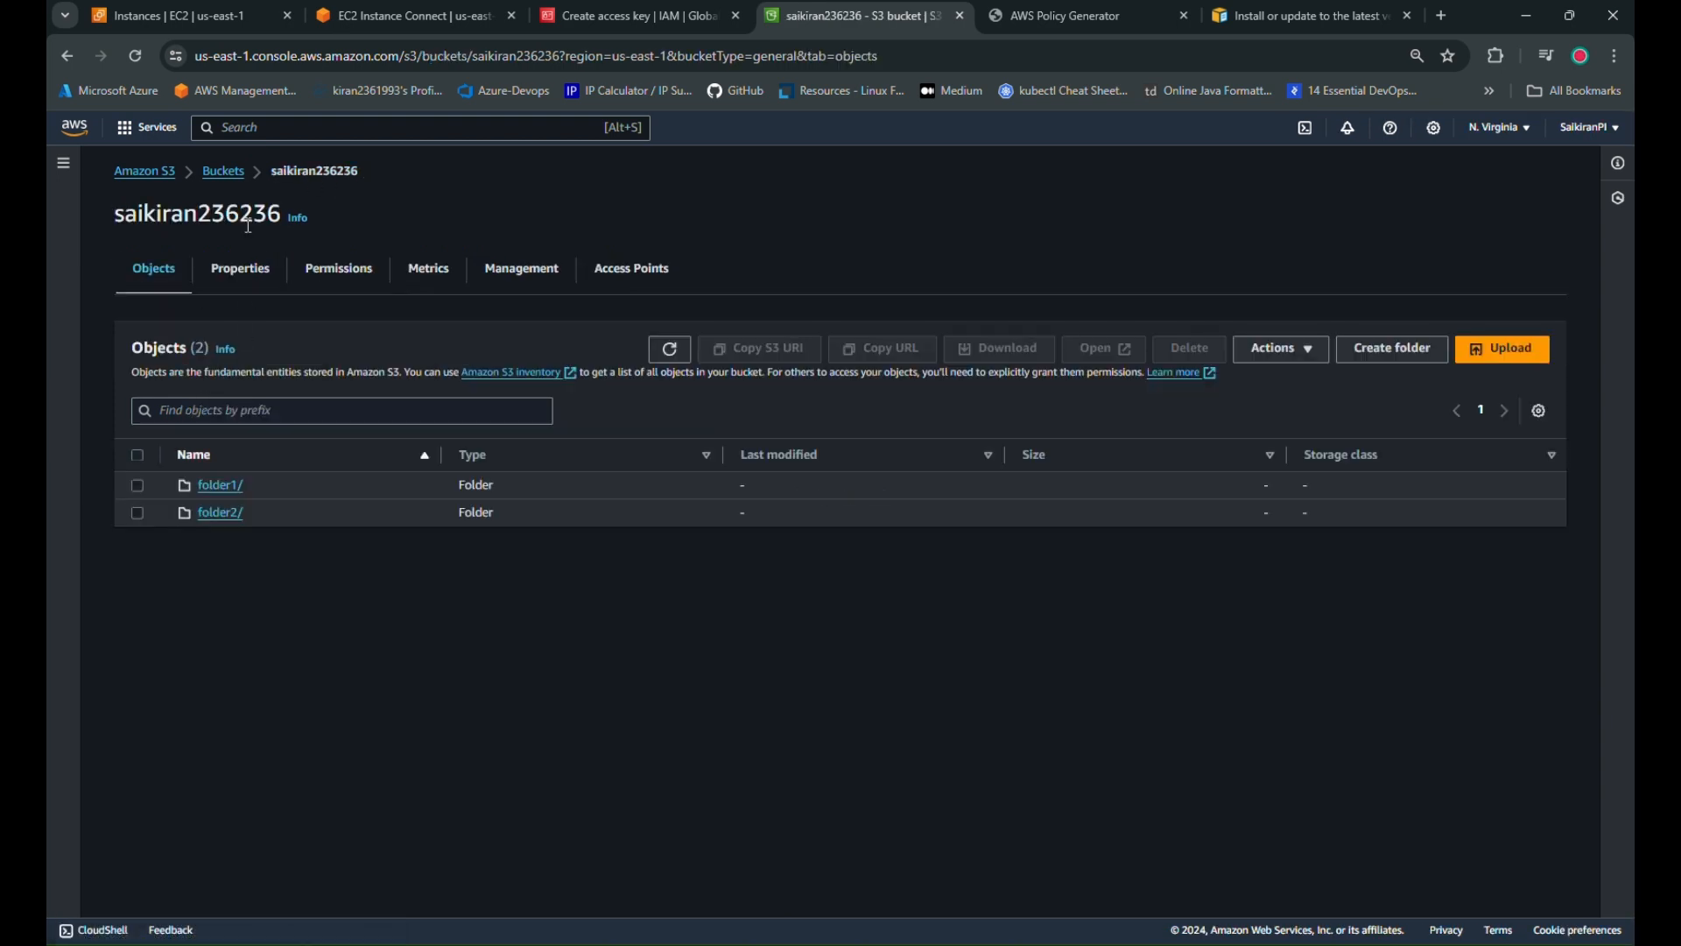
double_click(185, 213)
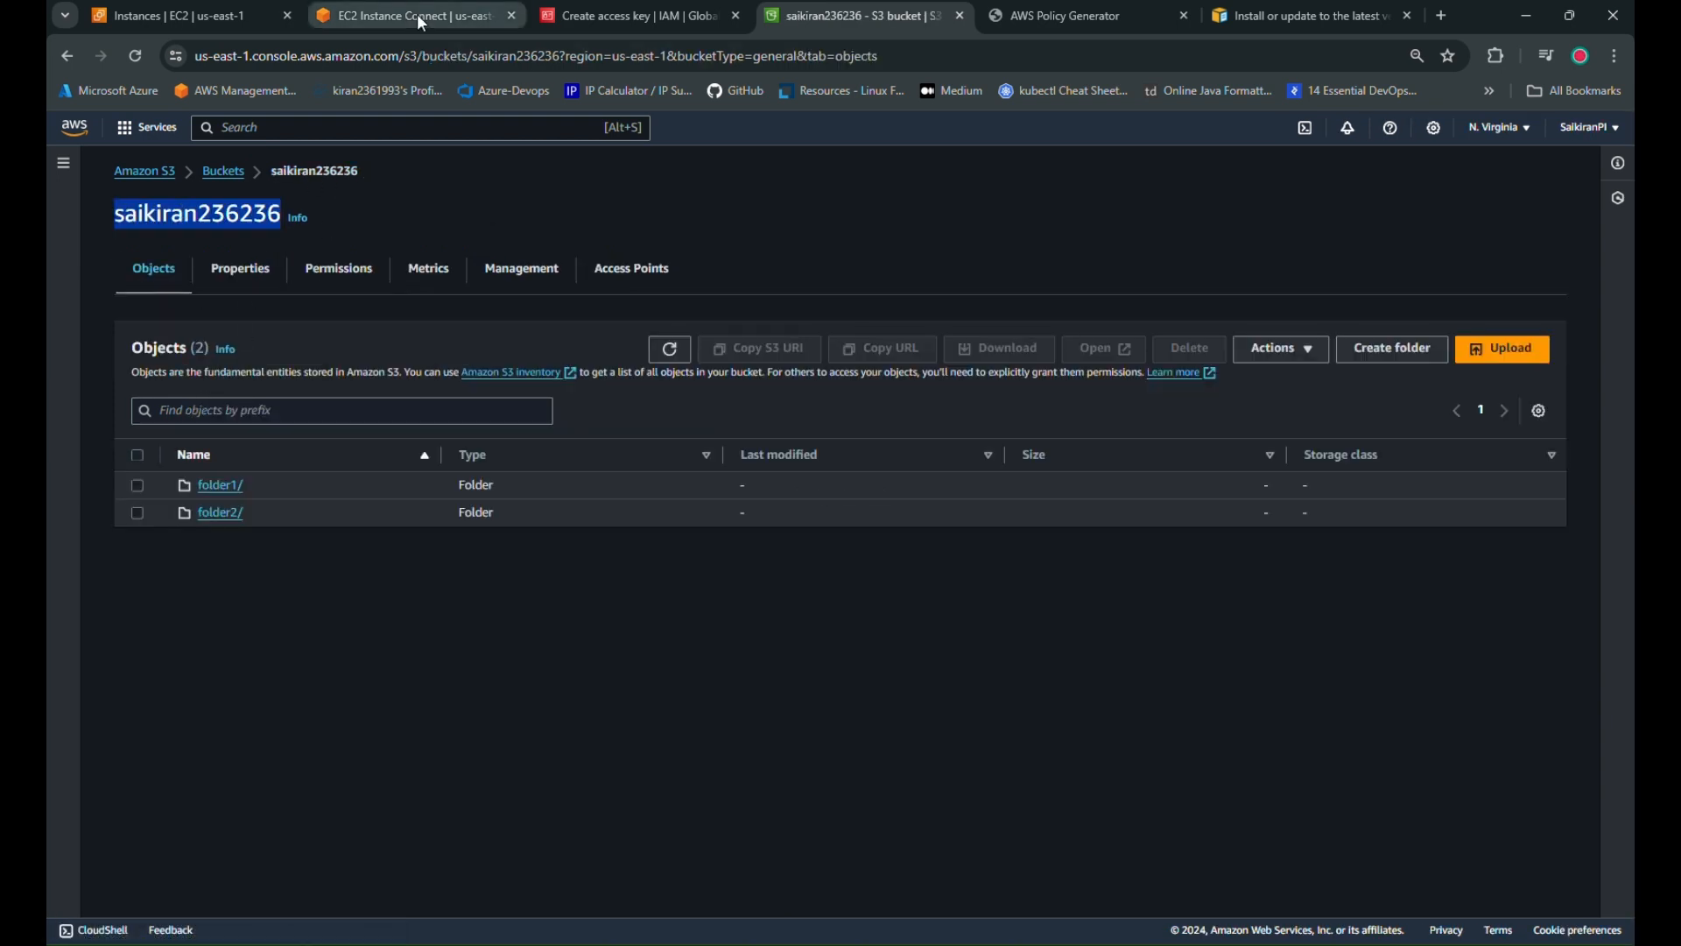
click(417, 13)
right_click(332, 271)
click(396, 456)
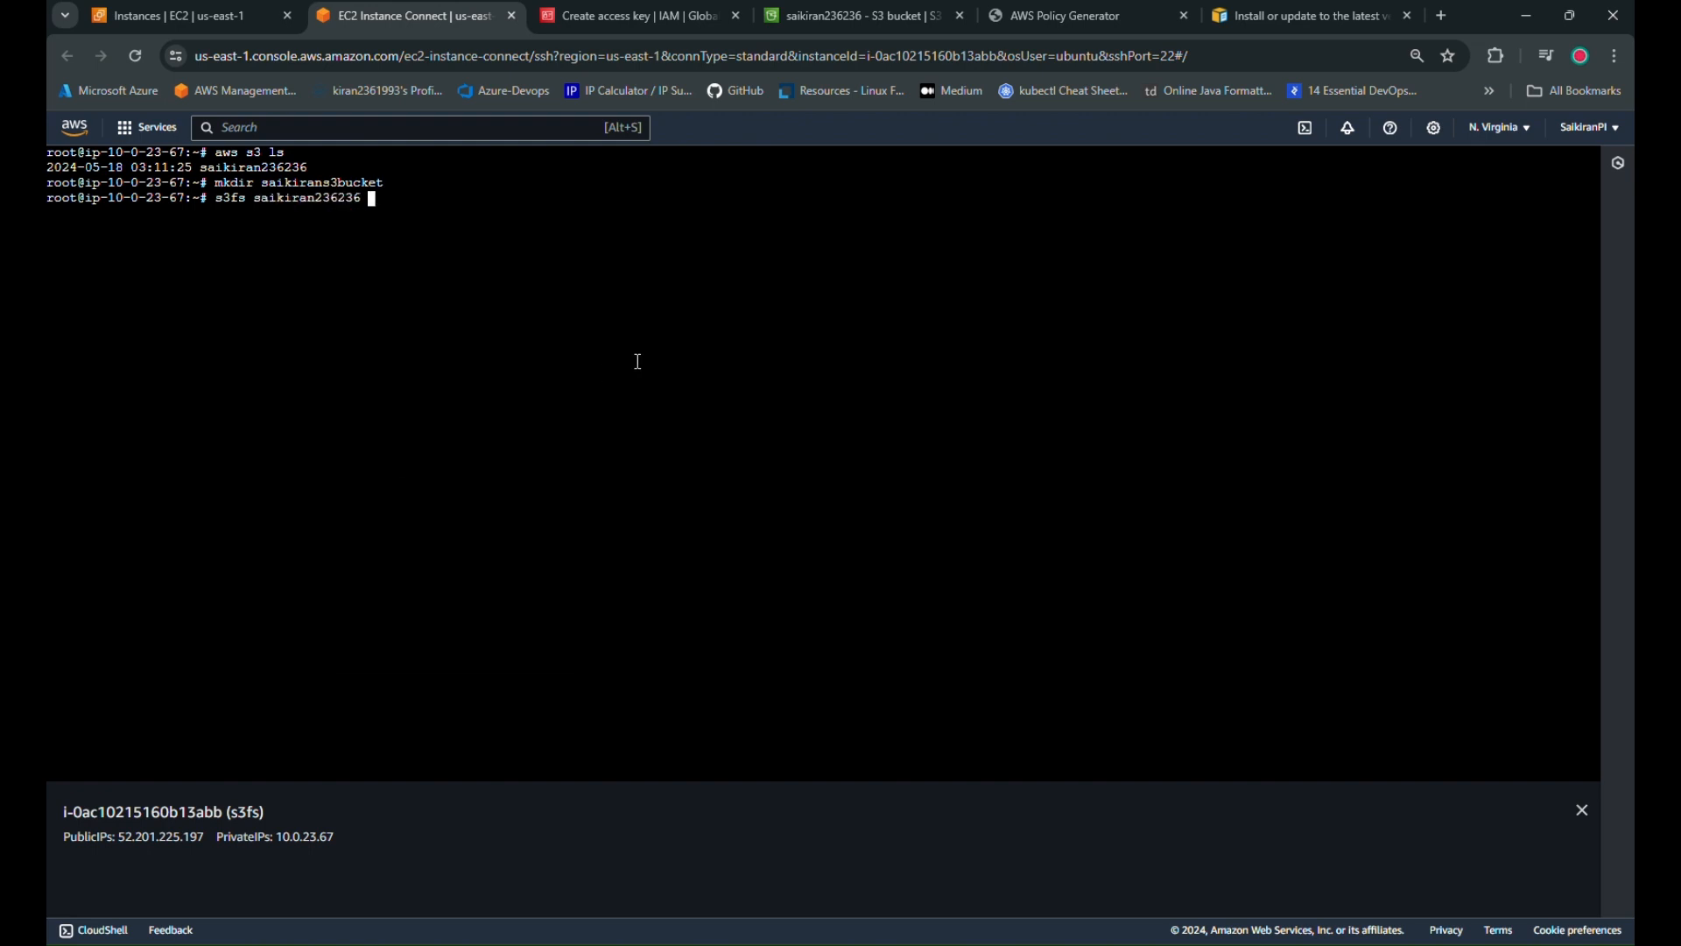
text(saiki)
key(Tab)
key(Return)
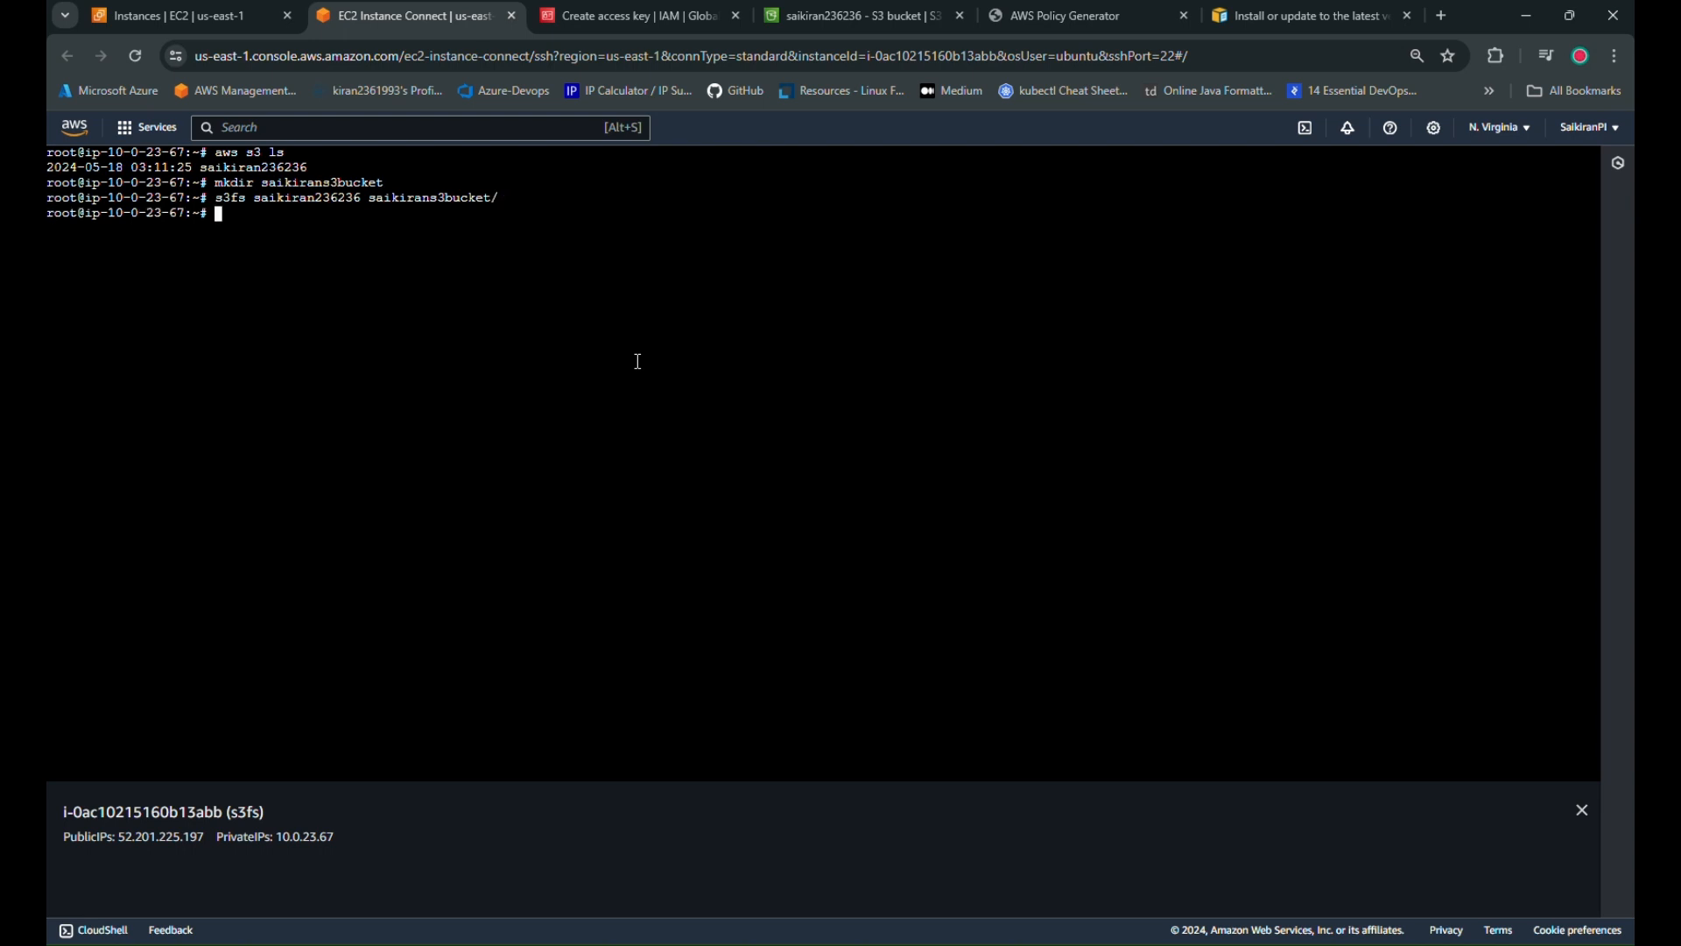
Enter saikirans3bucket and run 'df -h | grep -i s3' to check the mount
text(cd saikirans3bucket/)
key(Return)
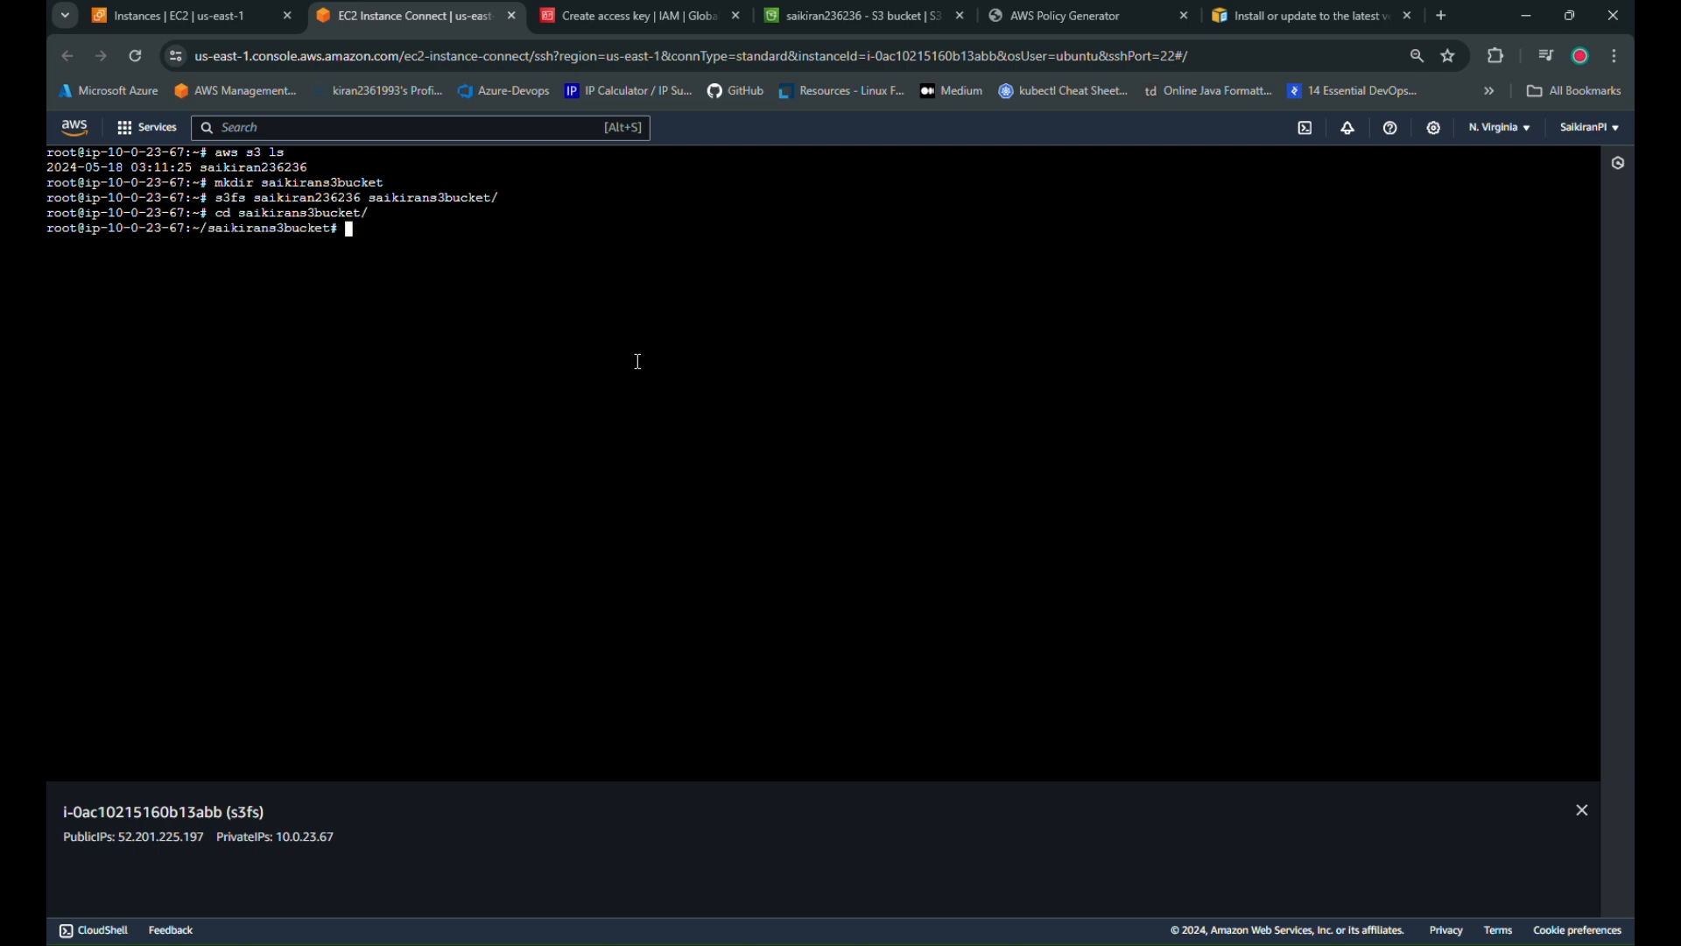
text(df -h | grepi-i s4)
key(BackSpace)
text(3)
key(Return)
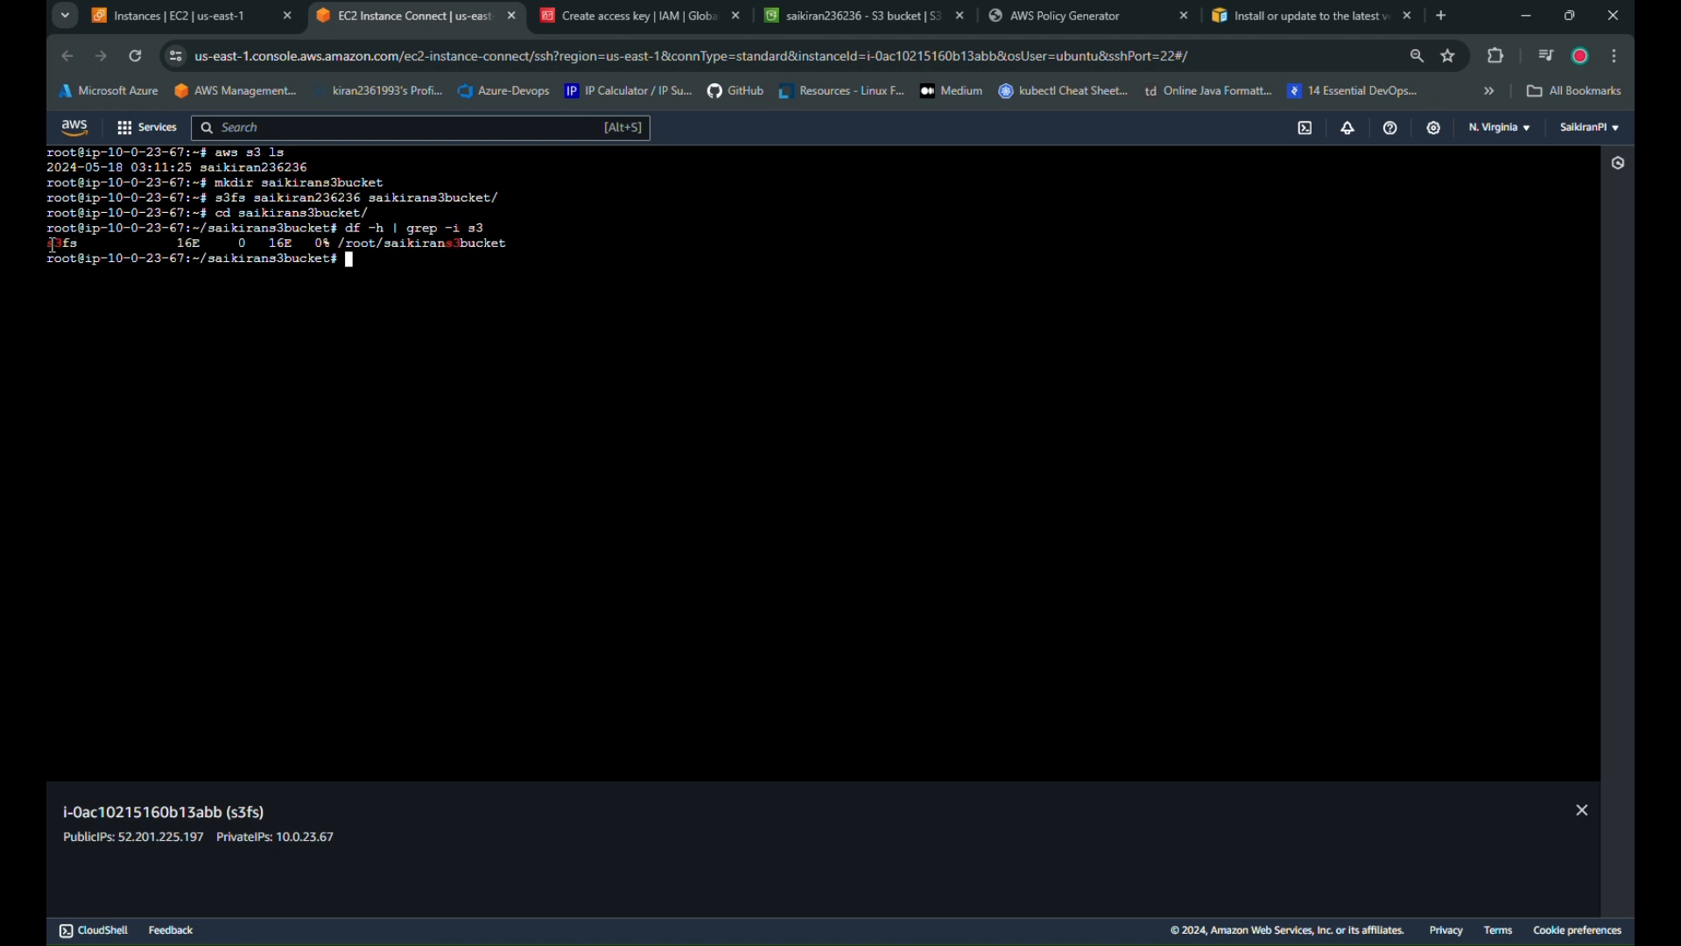
Inspect the s3fs grep output line, highlighting its 16E size values
drag(53, 246, 515, 244)
click(346, 315)
click(408, 292)
drag(50, 243, 208, 244)
click(201, 308)
double_click(202, 313)
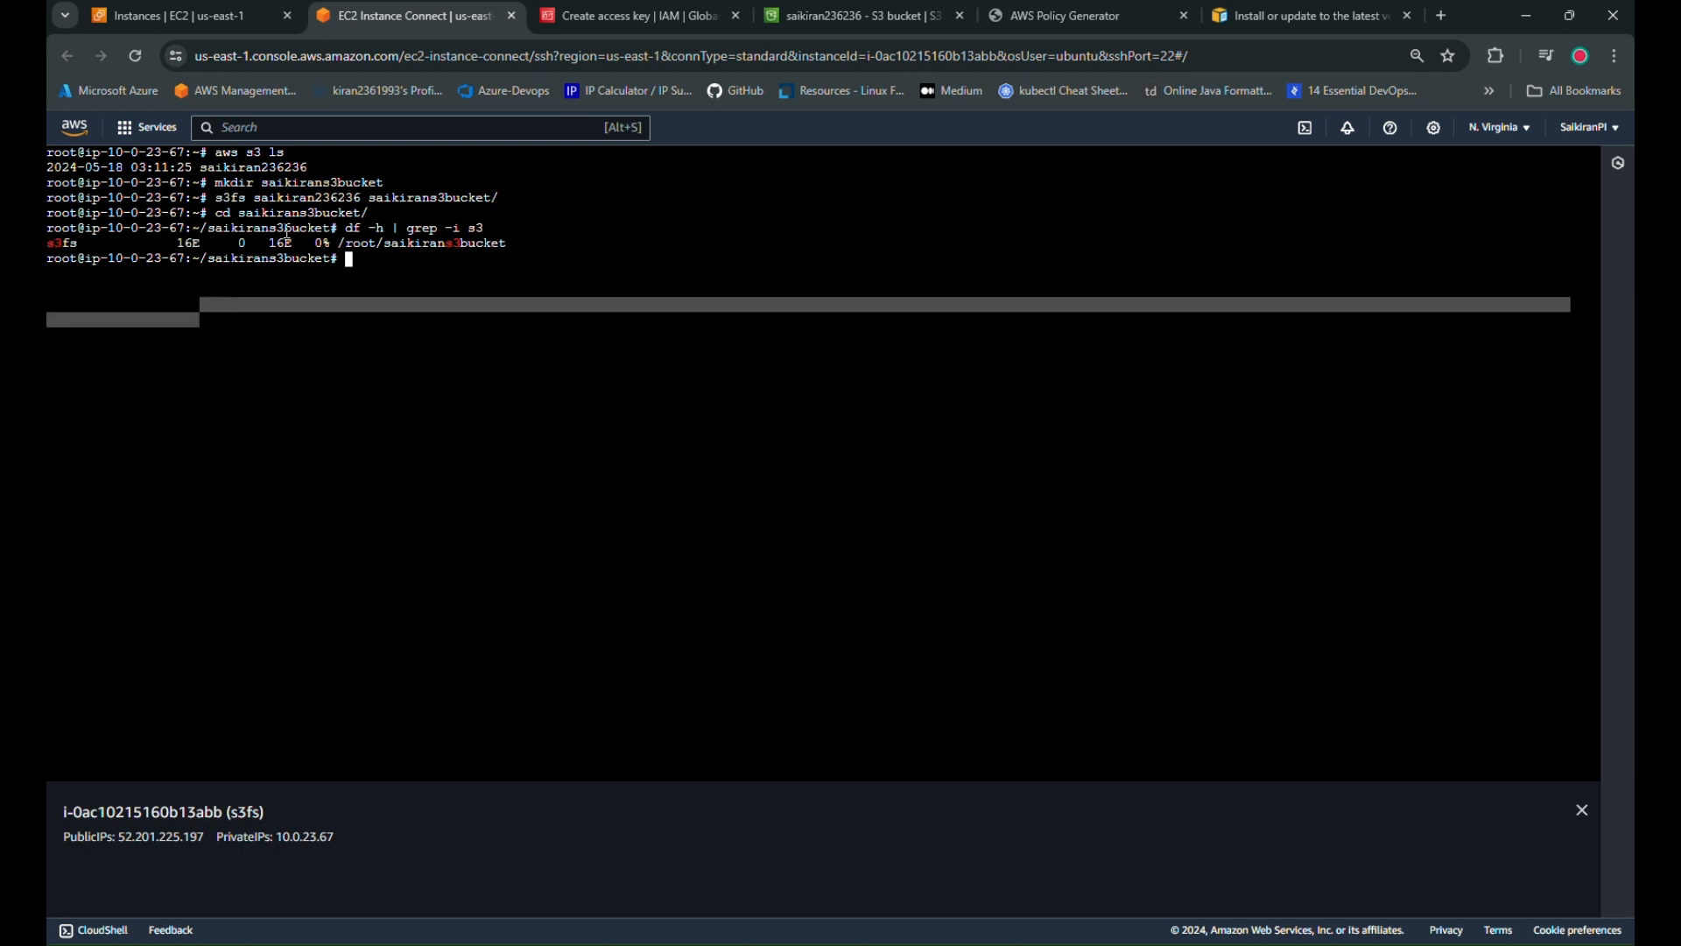
double_click(281, 242)
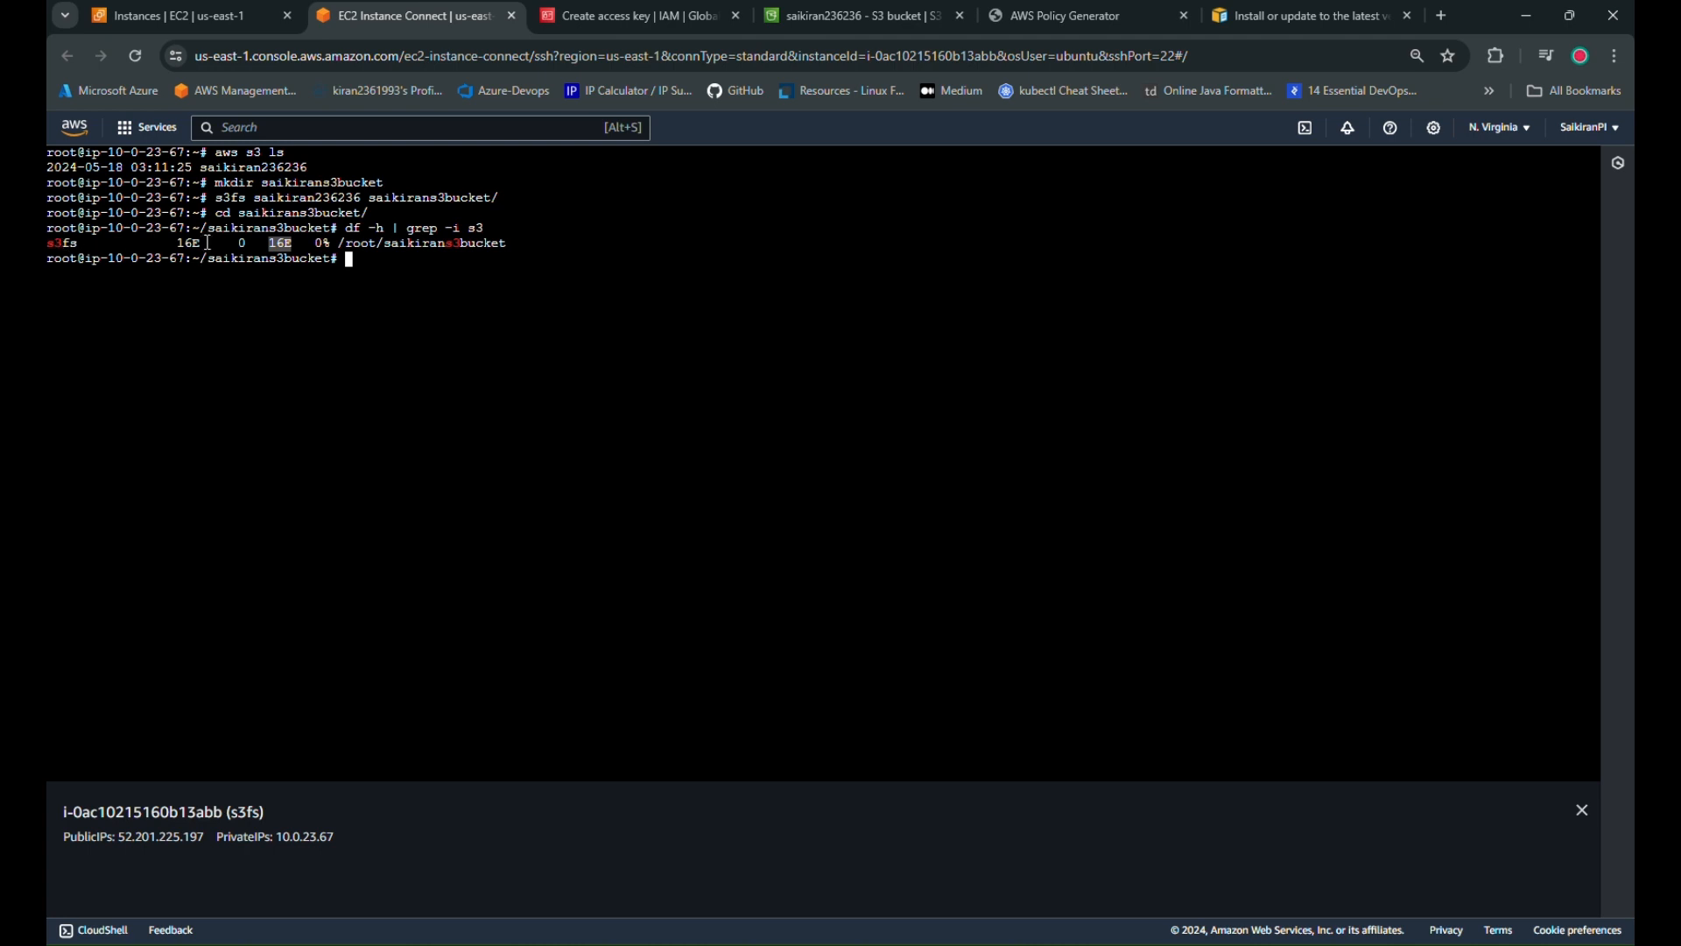
drag(173, 243, 217, 241)
click(244, 314)
Run df -h to list all filesystems and locate the 16E s3fs row
text(df -h)
key(Return)
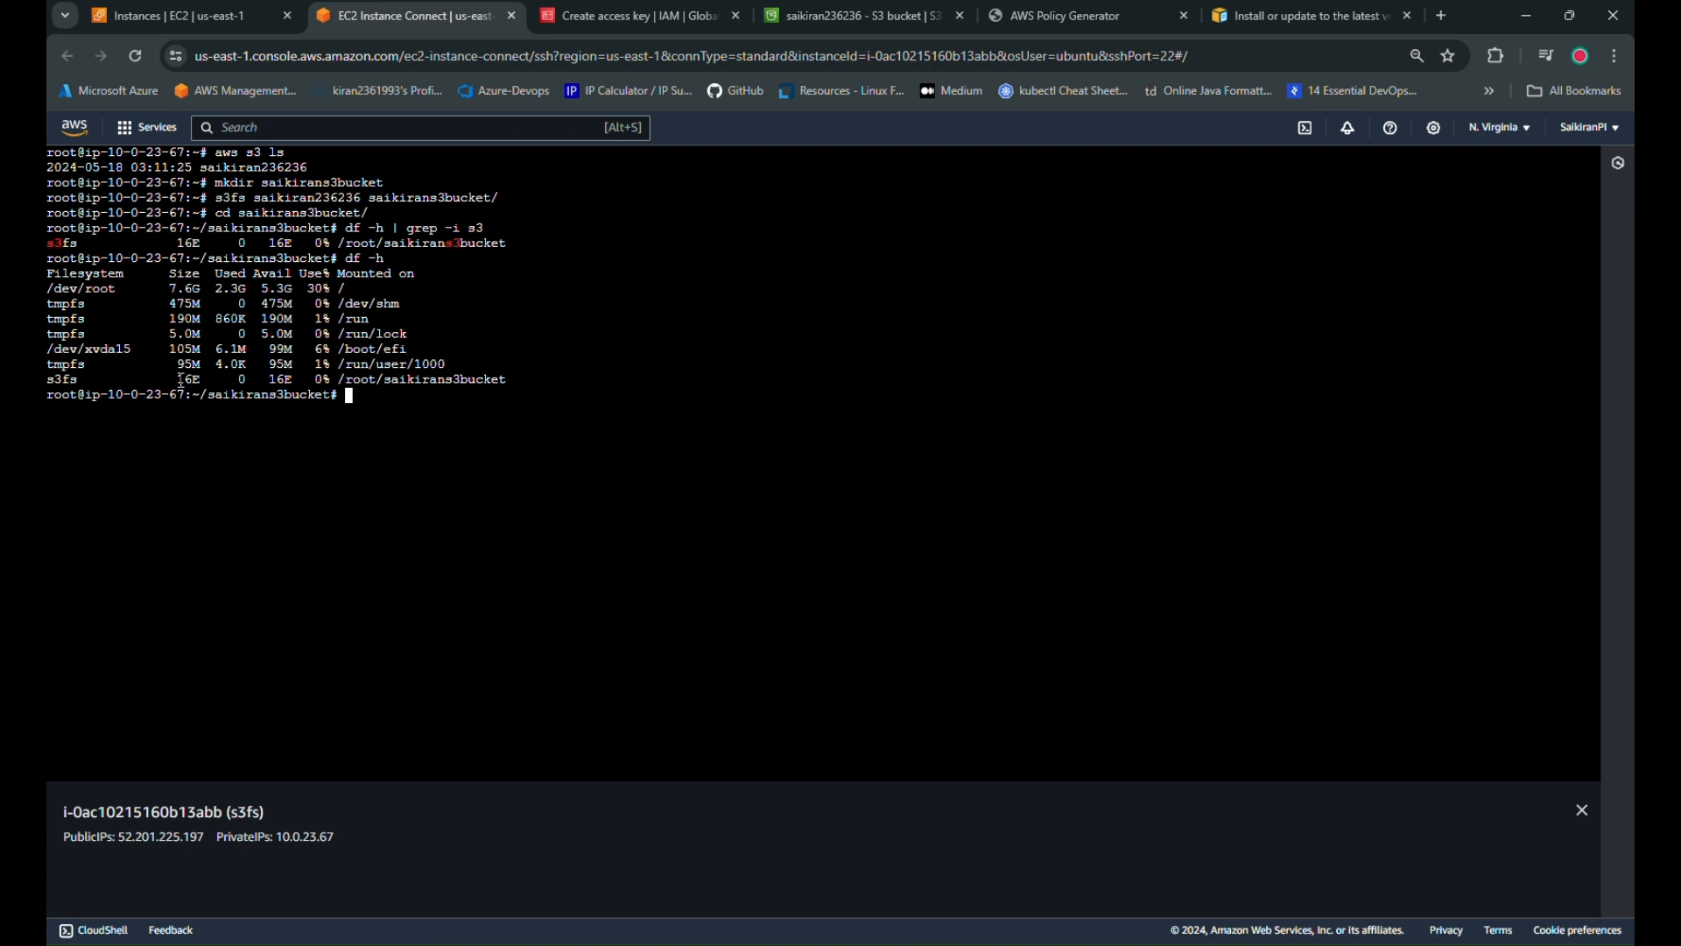
mouse_move(179, 366)
mouse_down()
mouse_move(212, 369)
mouse_move(199, 380)
mouse_up()
click(217, 376)
click(185, 385)
Copy the whole s3fs output line, then open a new browser tab
triple_click(342, 244)
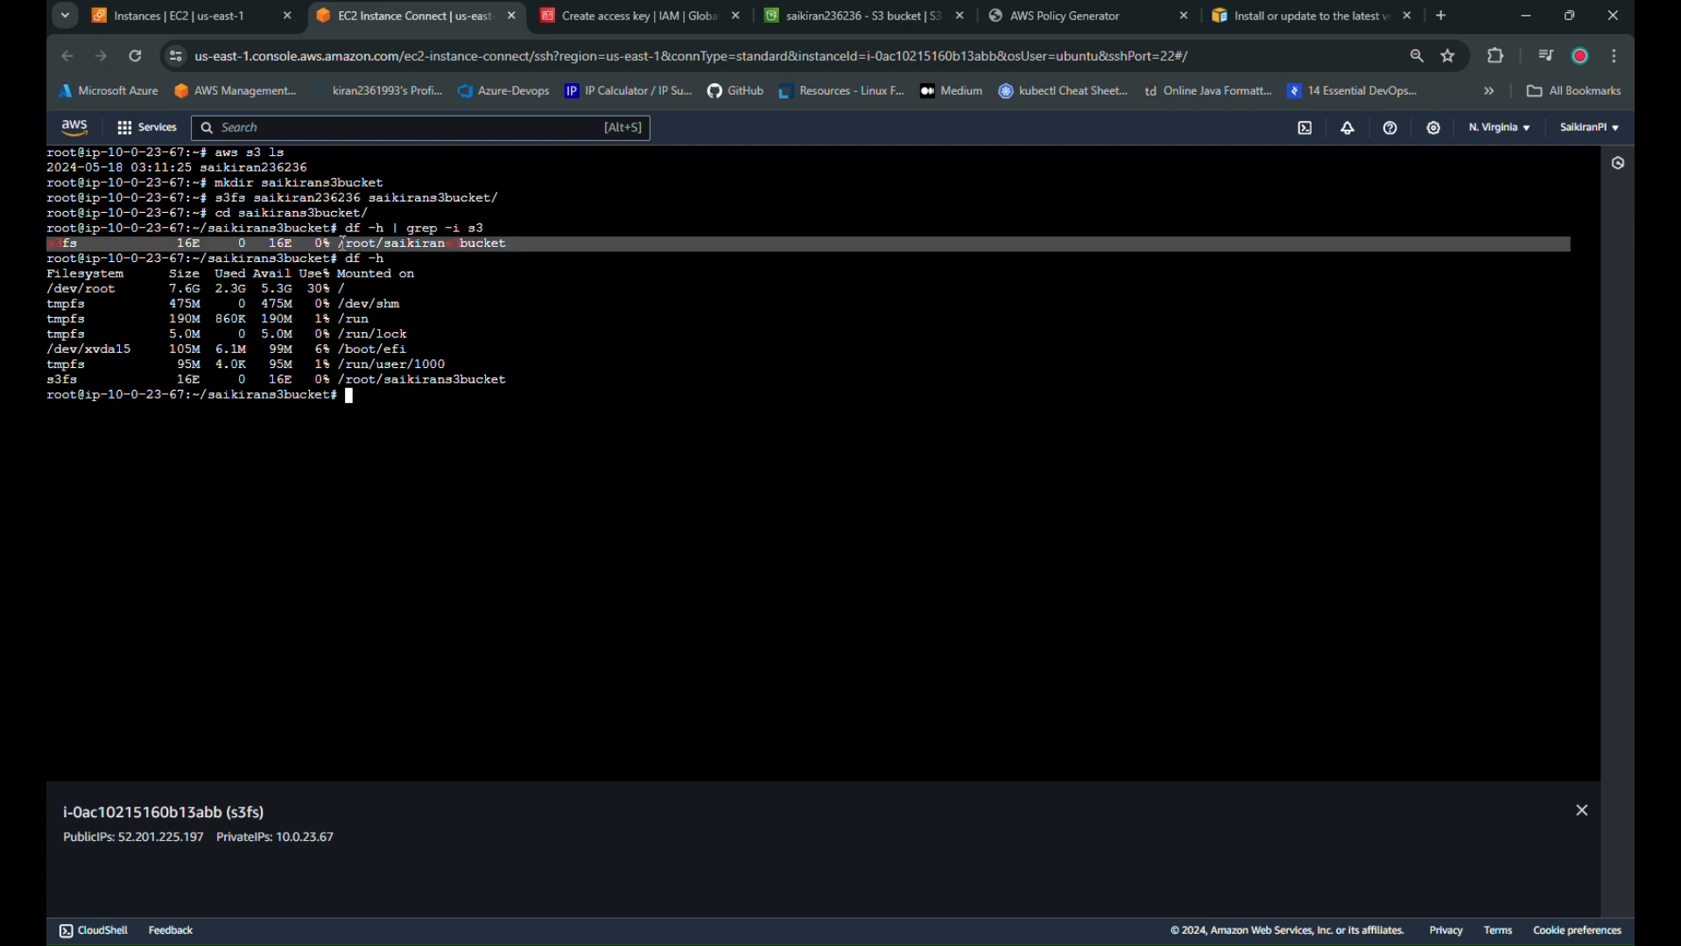
key(ctrl+c)
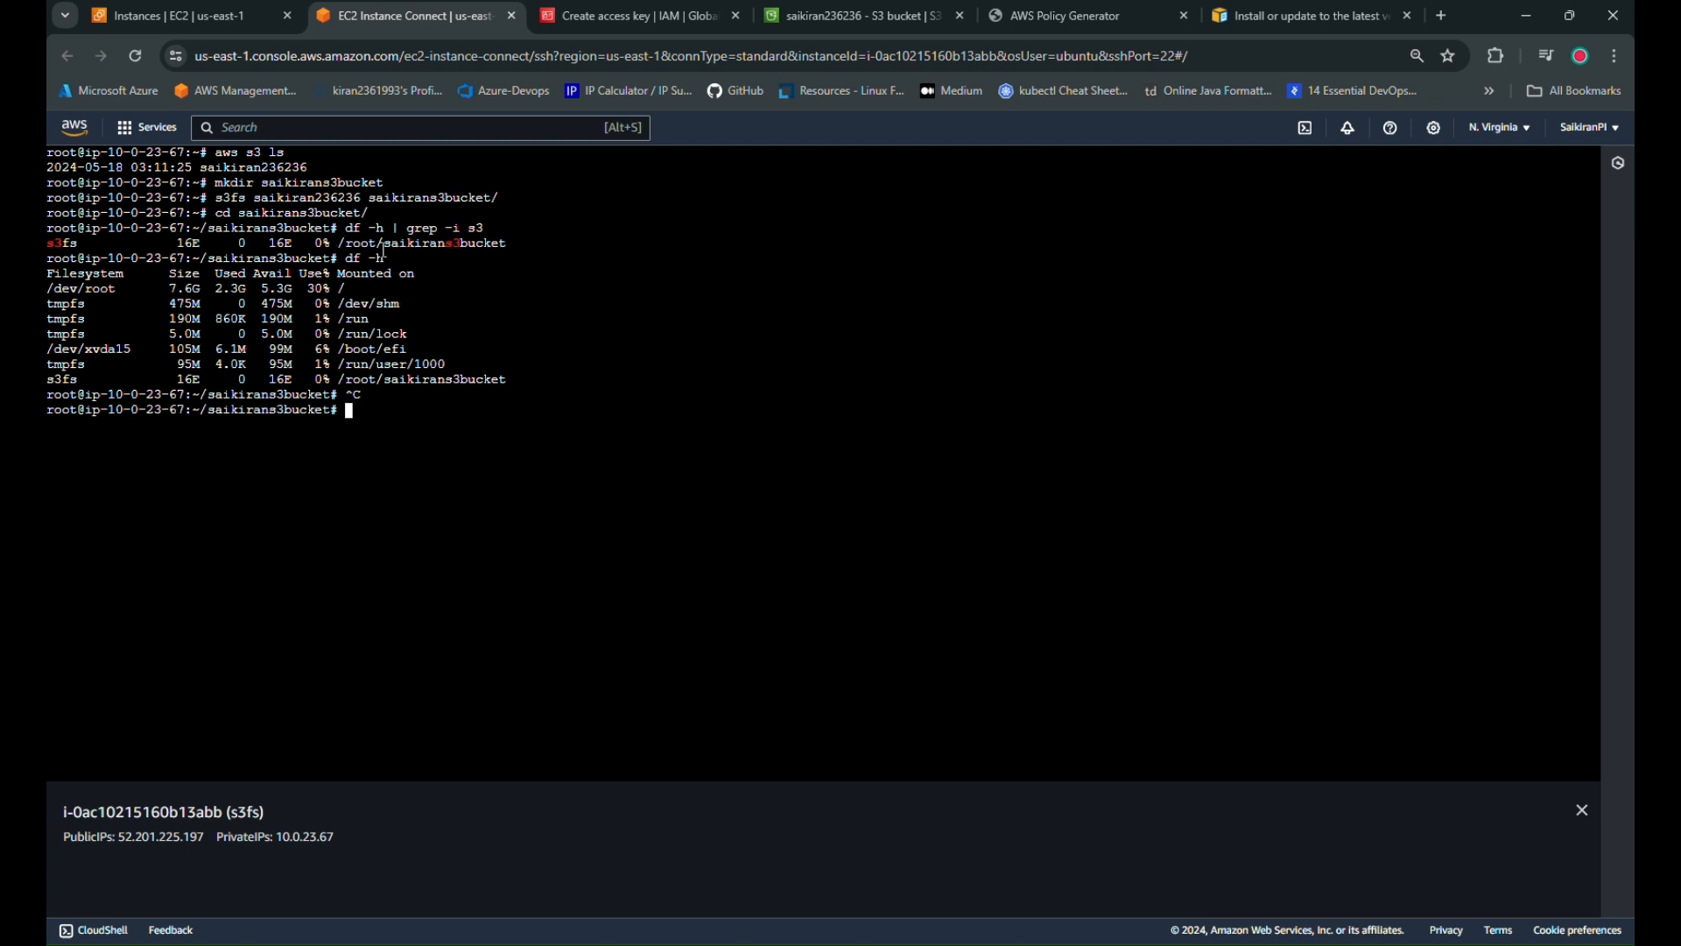
triple_click(385, 244)
right_click(383, 244)
key(Escape)
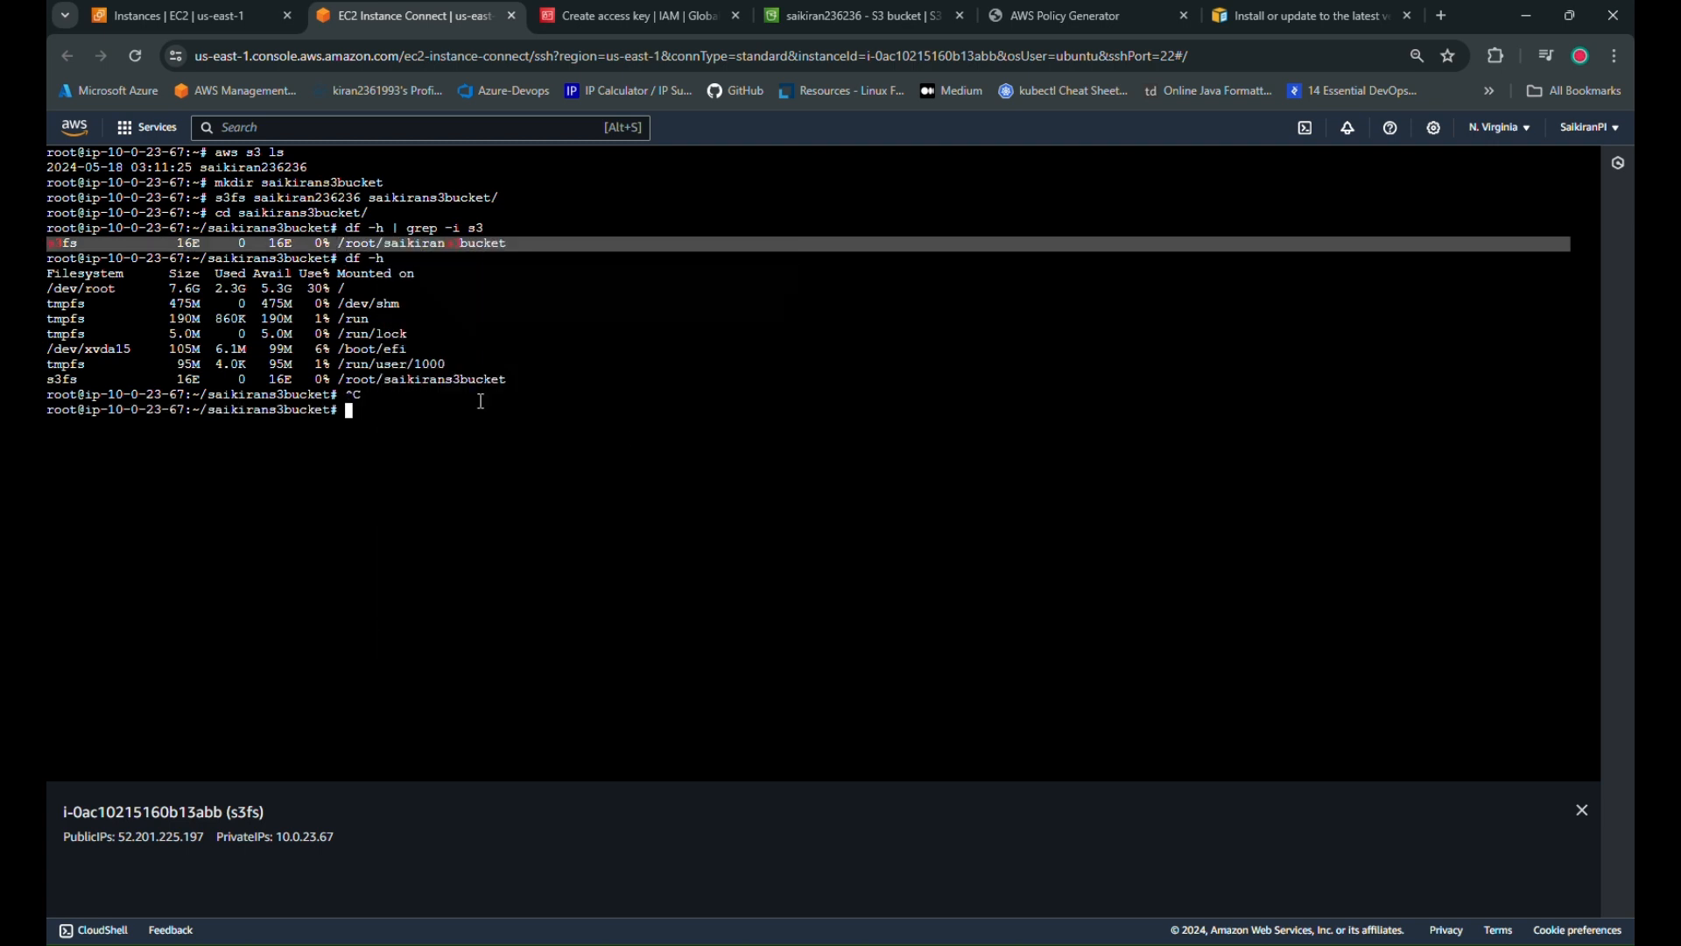
click(1441, 16)
Open ChatGPT and ask 'what is 16 E in s3 ?', pasting the s3fs df output line
text(gpt)
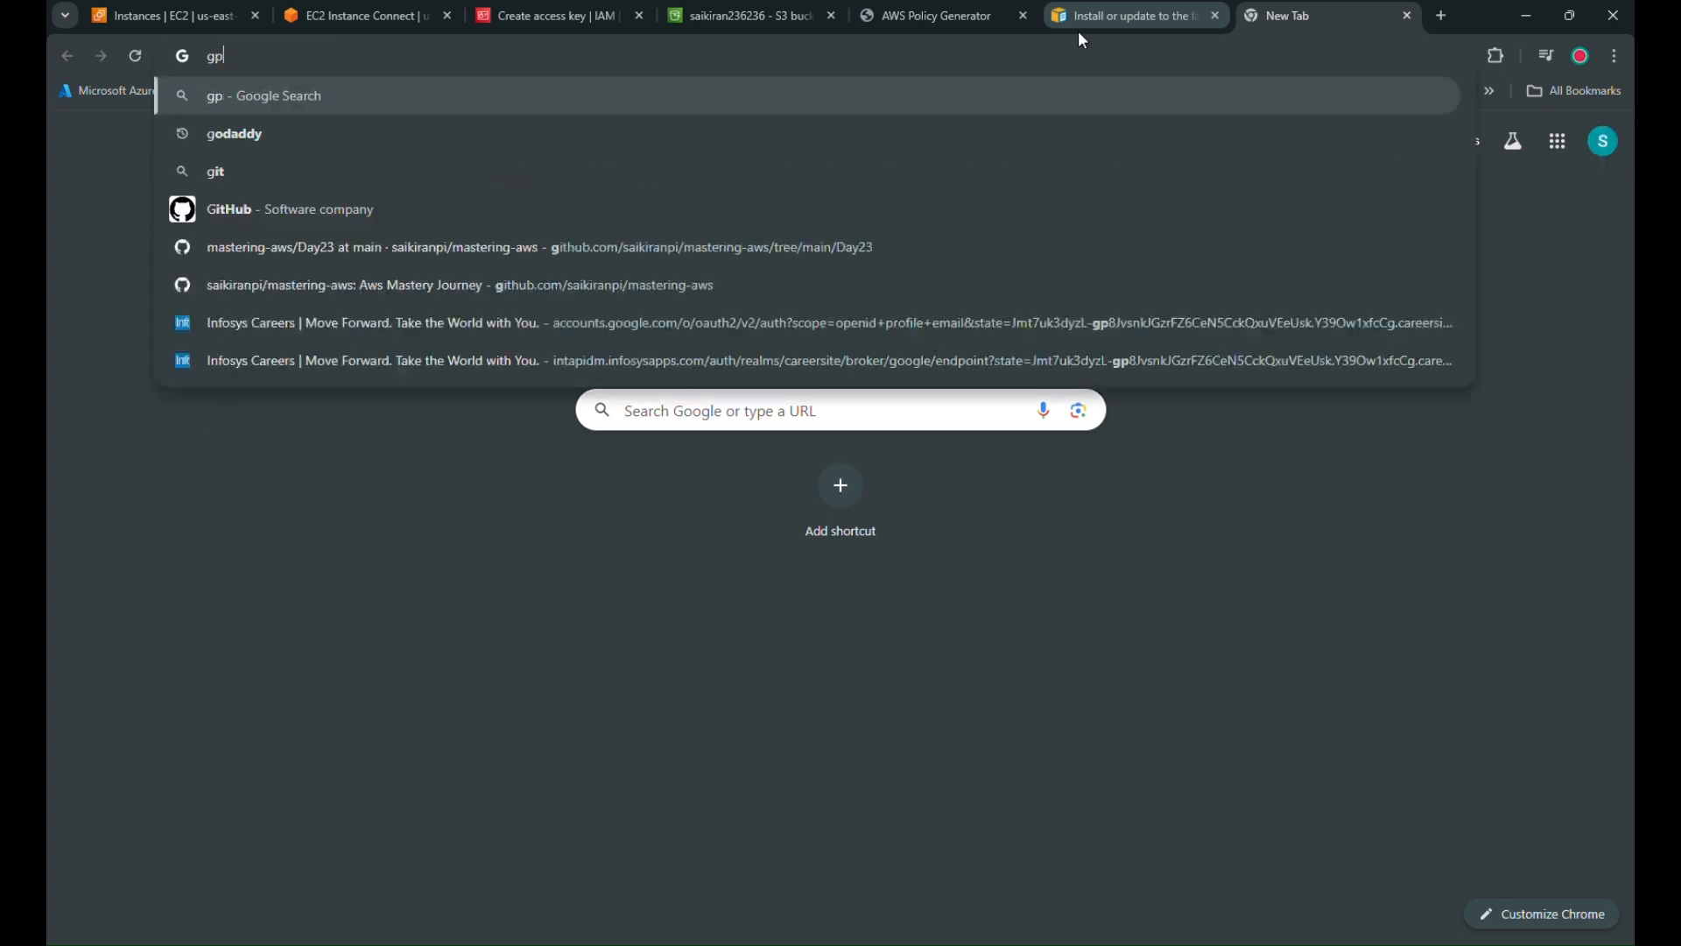
key(Return)
click(344, 317)
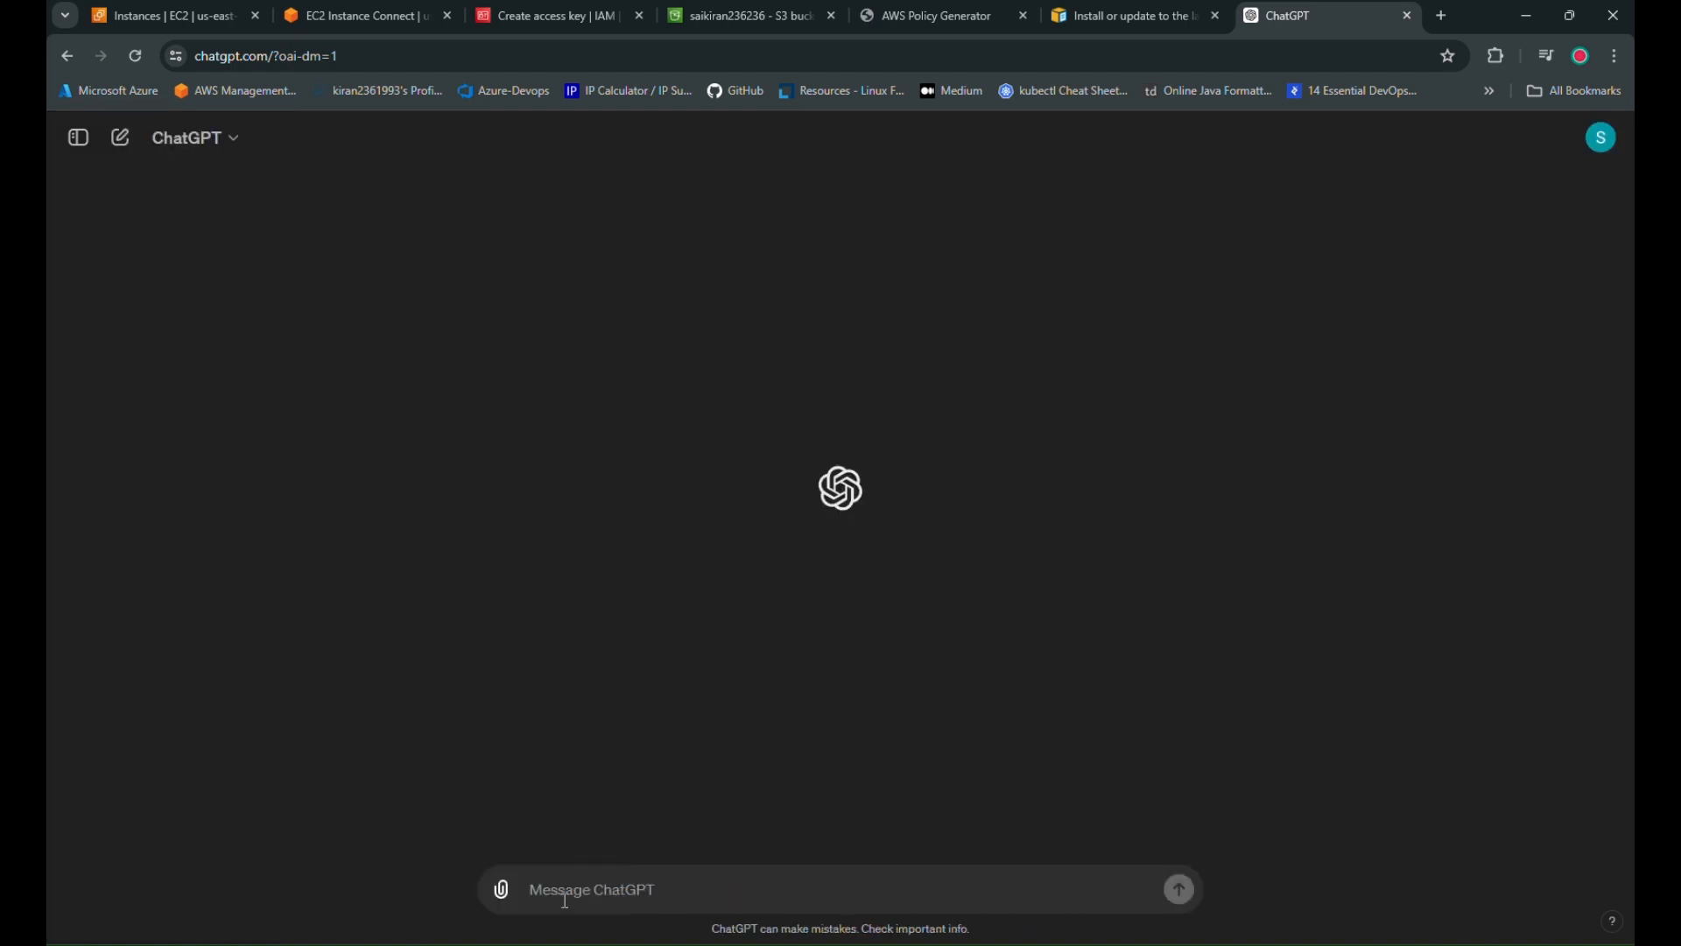
click(566, 893)
text(what is 1)
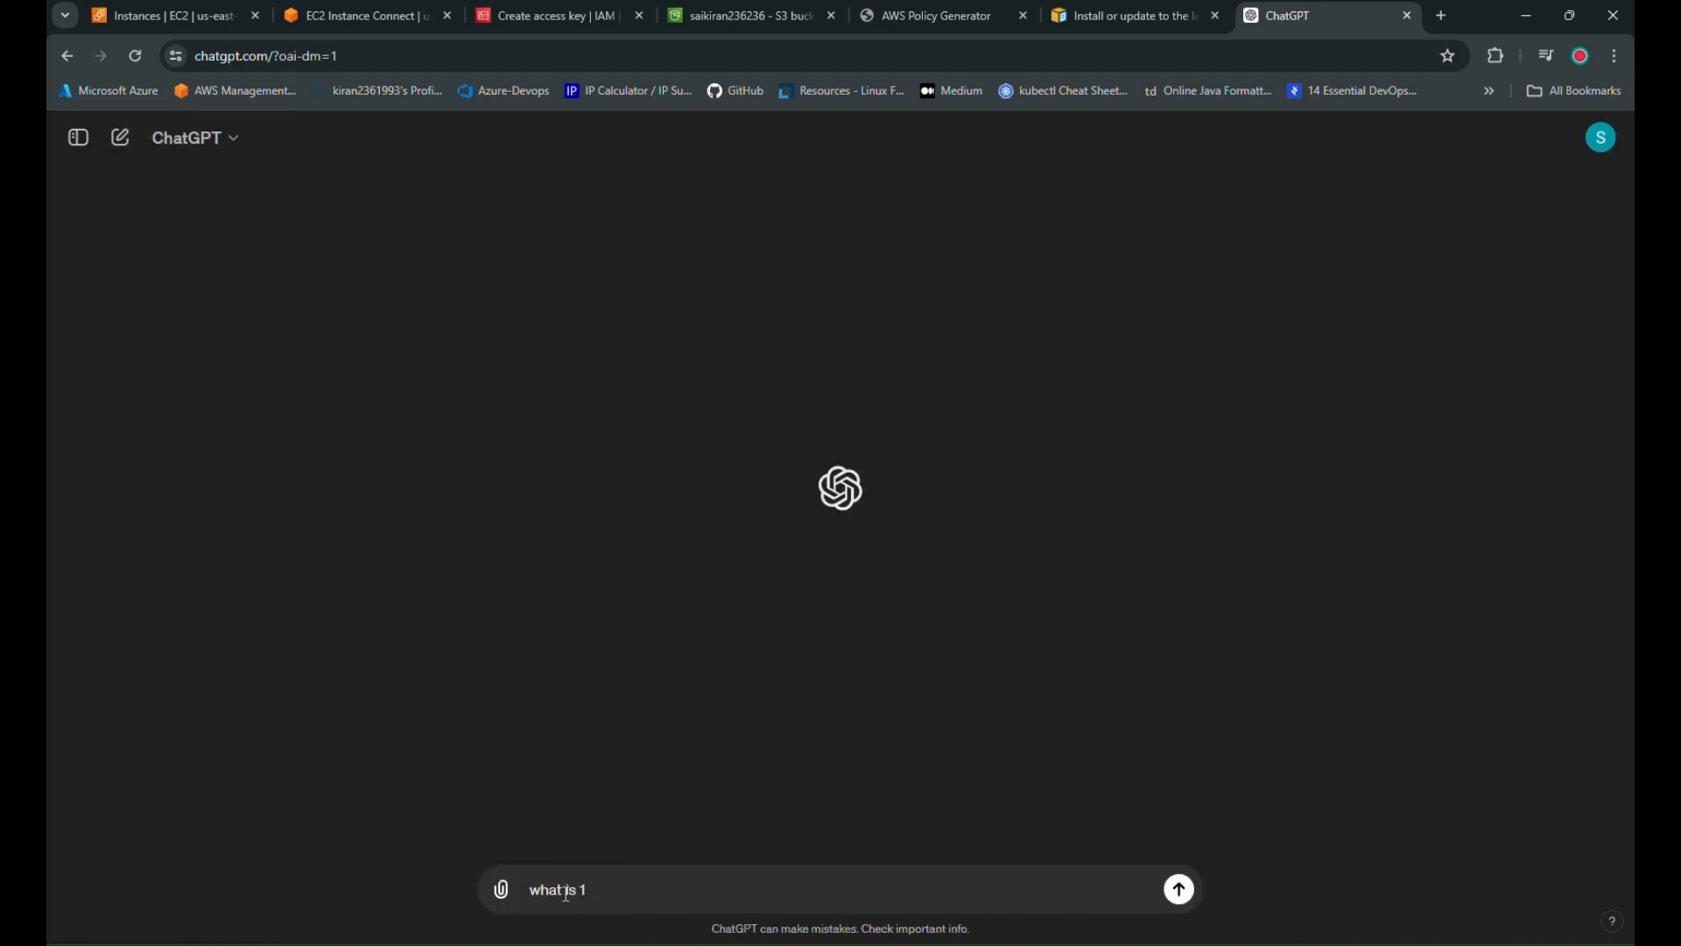
text(6 E in s3 ?)
key(shift+Return)
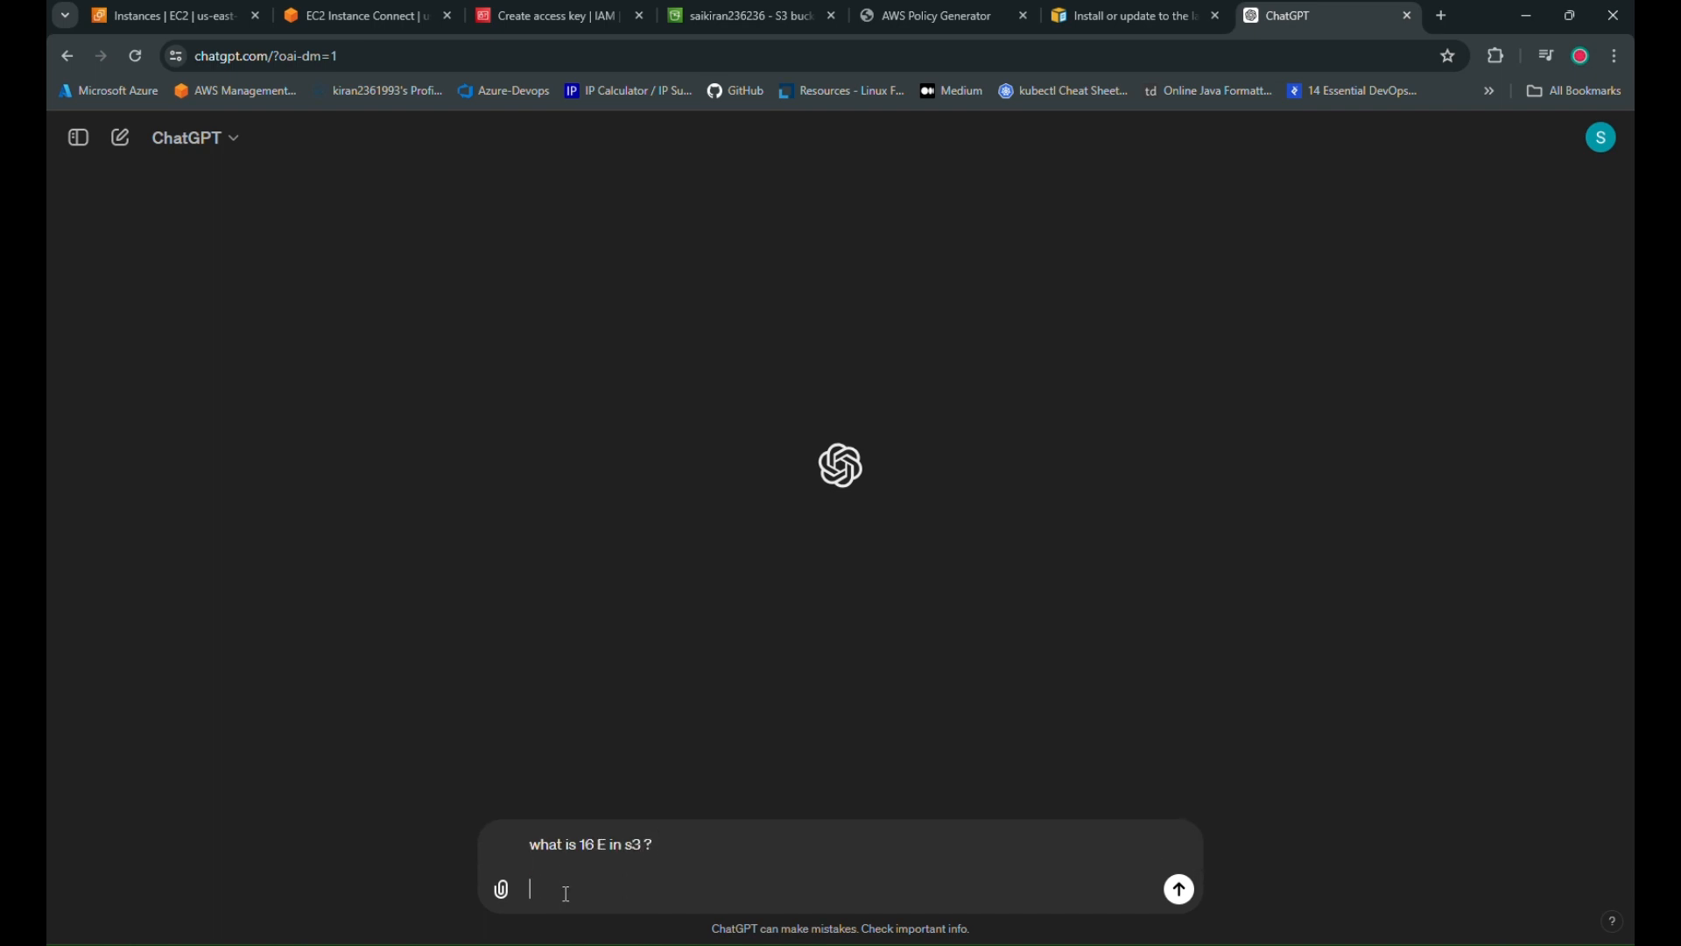
text(I got the below output)
key(shift+Return)
key(ctrl+v)
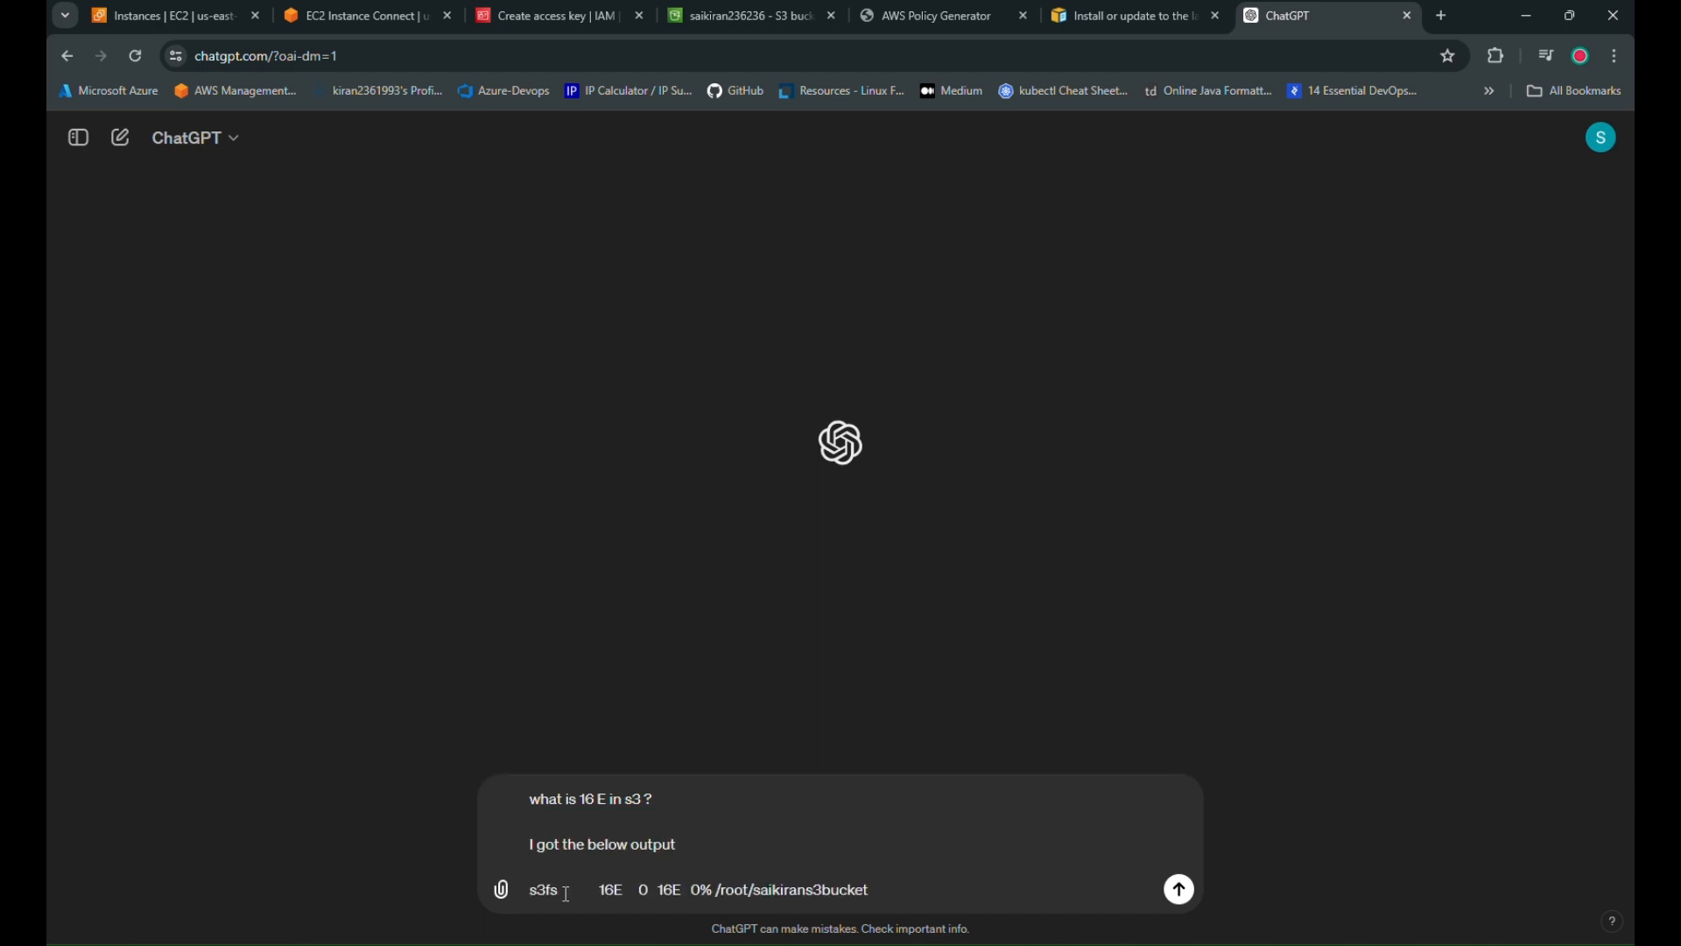
key(Return)
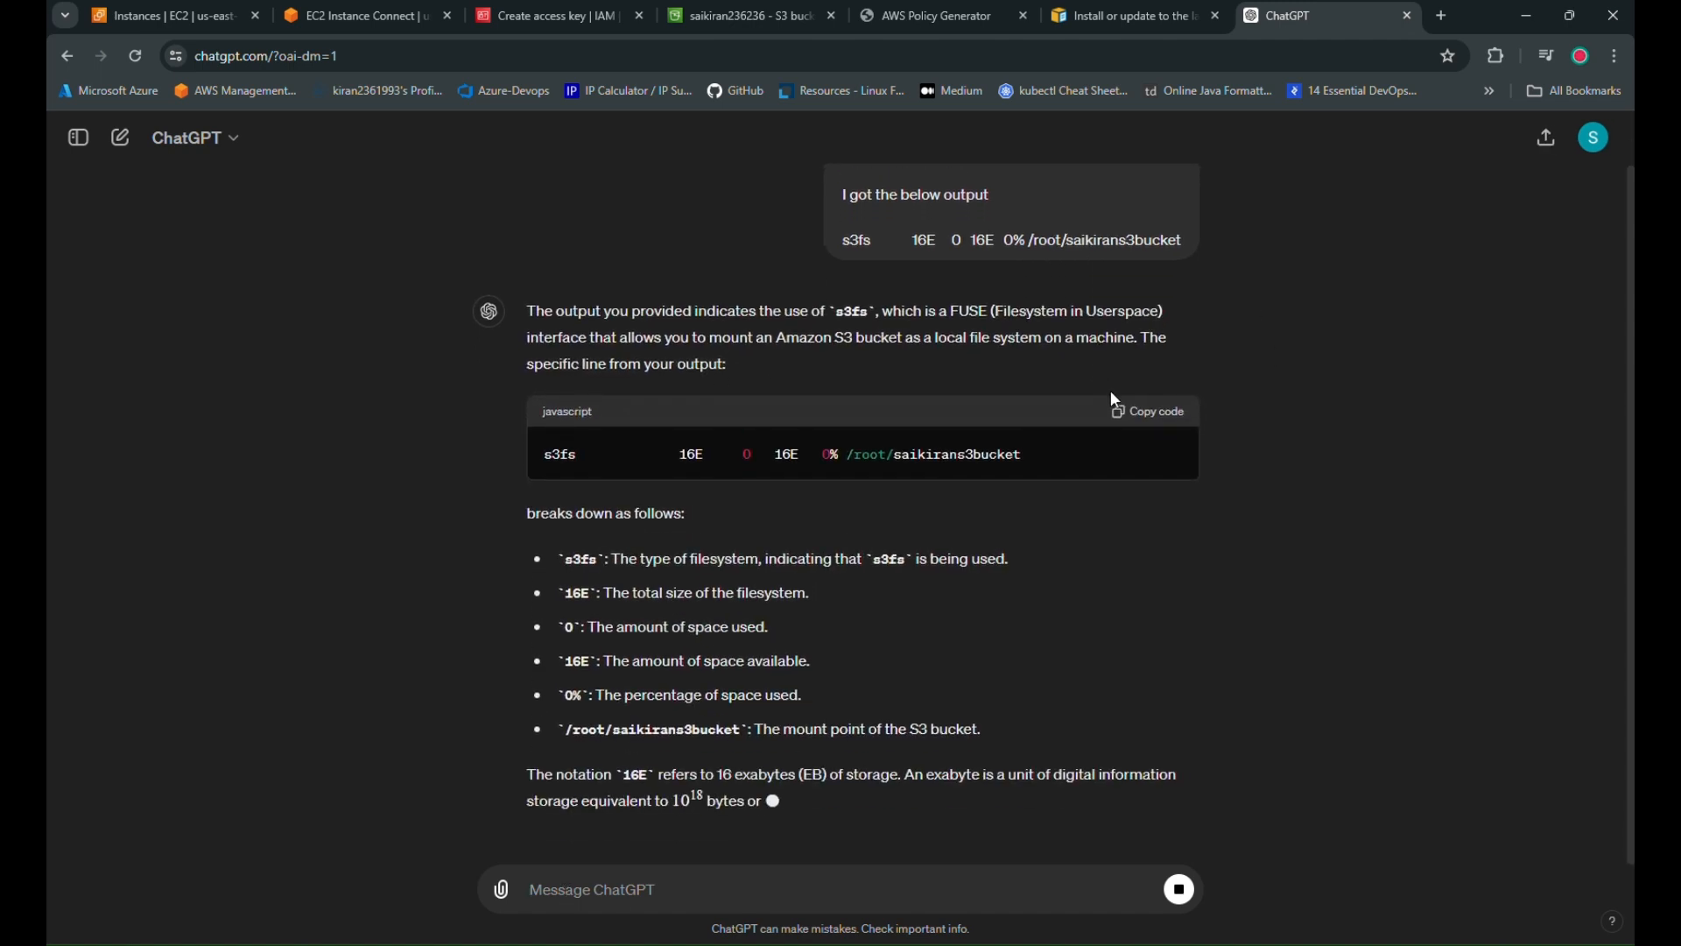
Read the reply explaining that 16E means 16 exabytes of available space
scroll(1285, 679, up, 1)
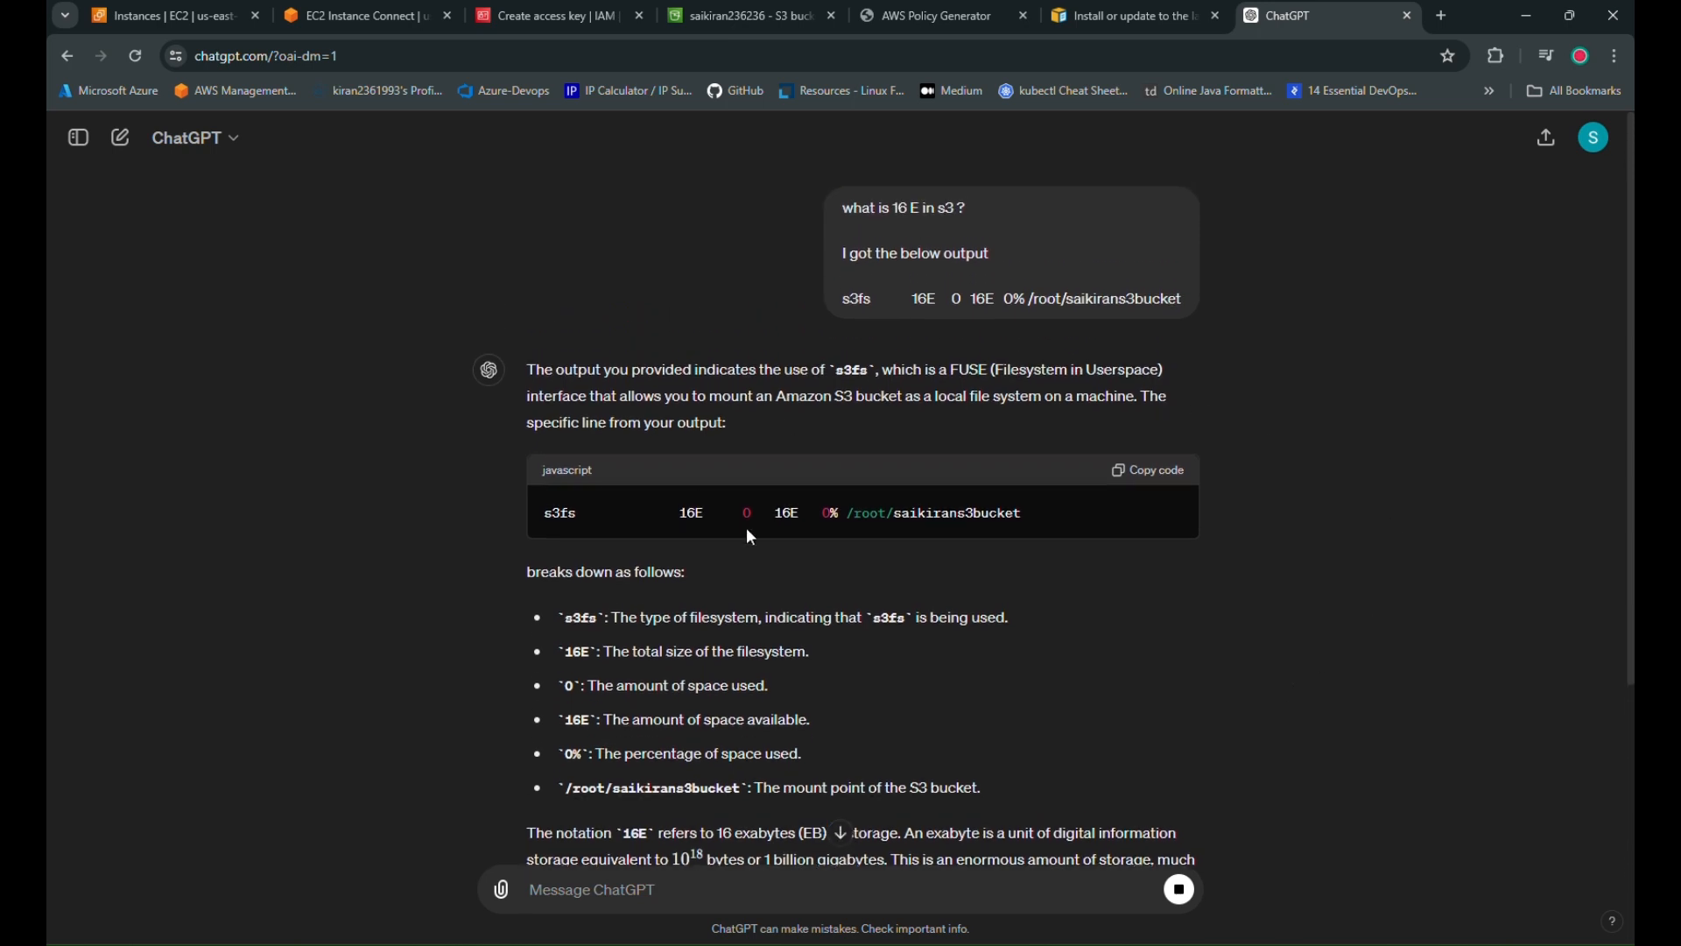
scroll(862, 450, down, 2)
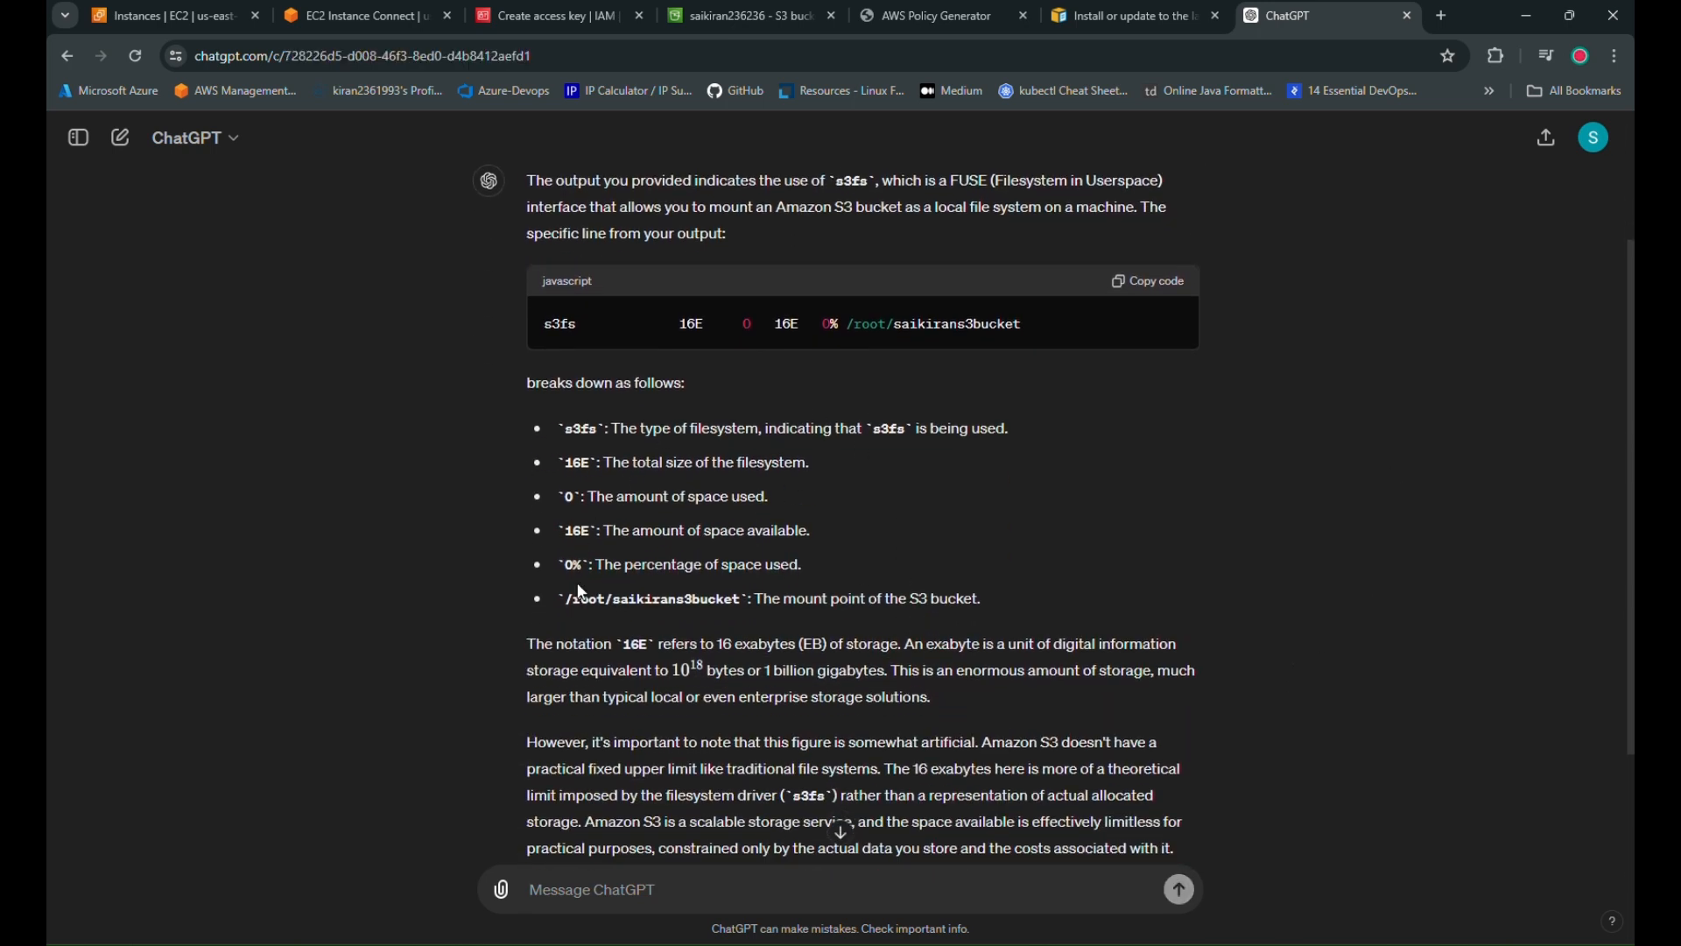
drag(605, 531, 831, 536)
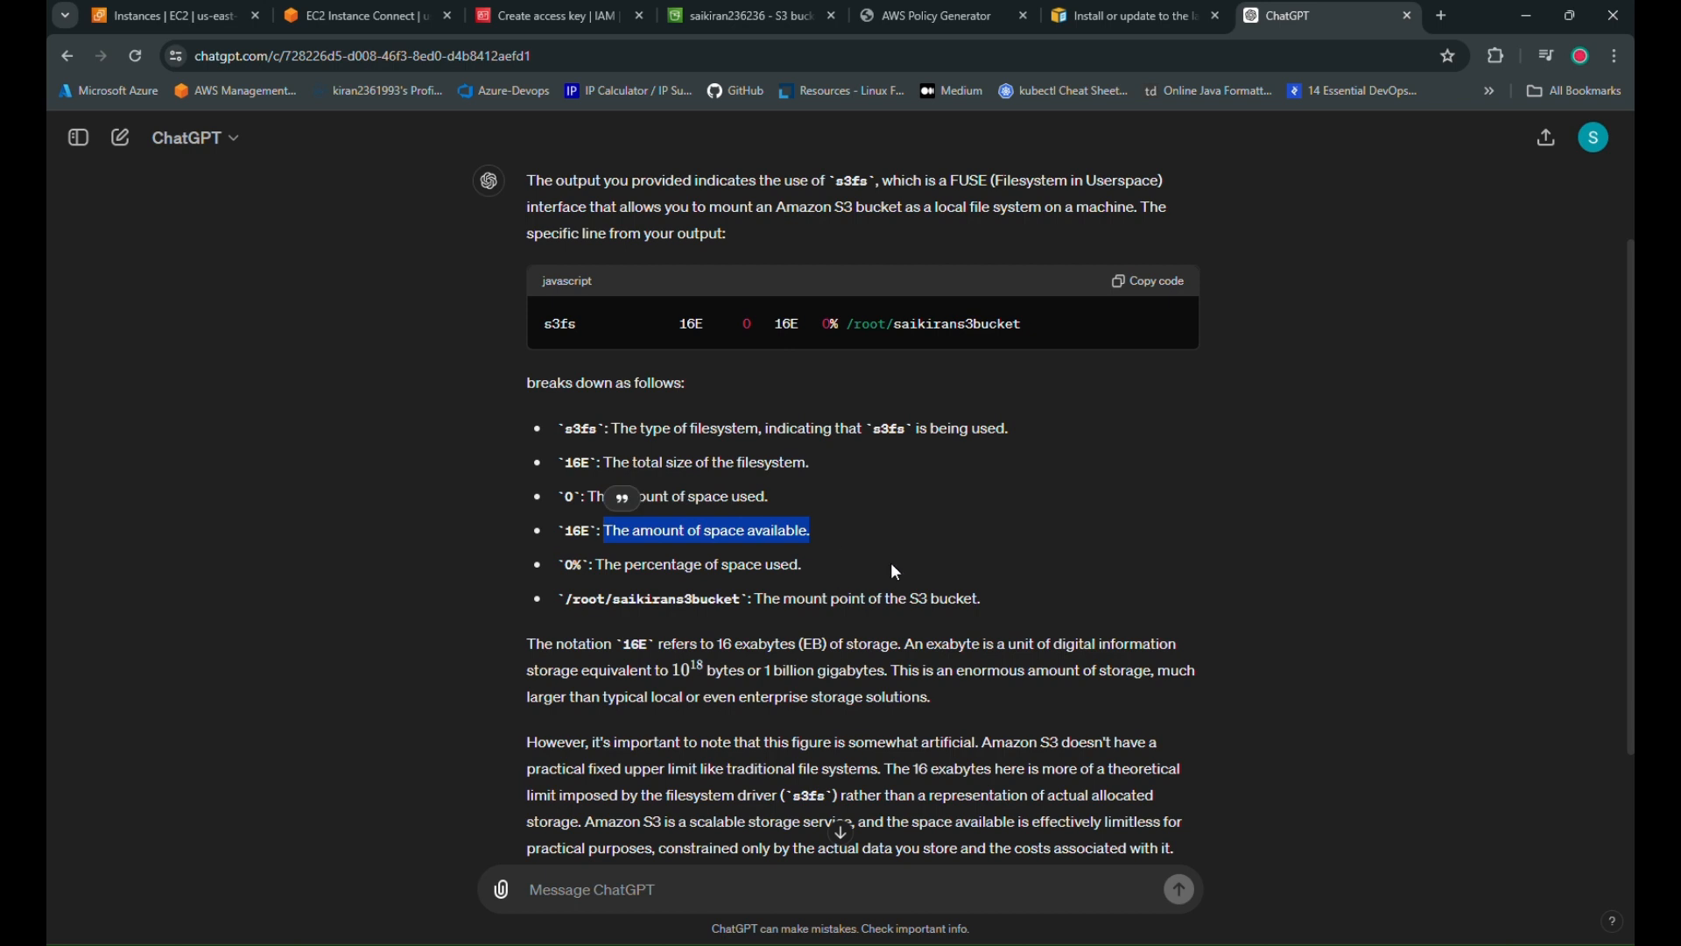
drag(734, 646, 791, 648)
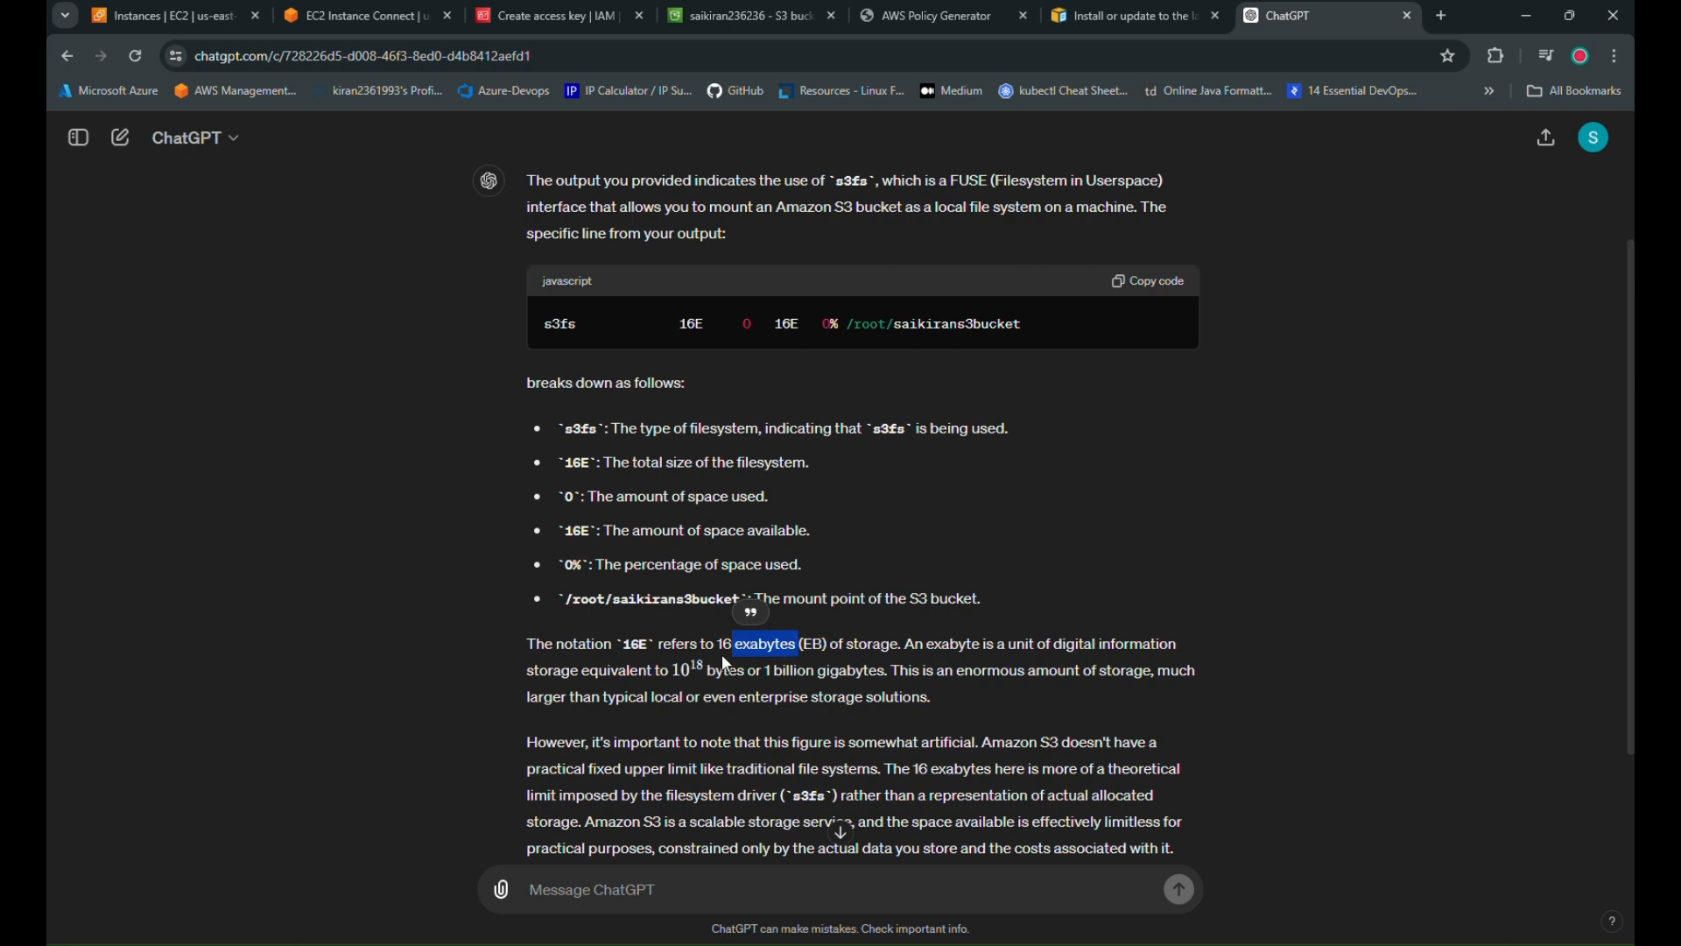
drag(714, 646, 737, 645)
click(801, 689)
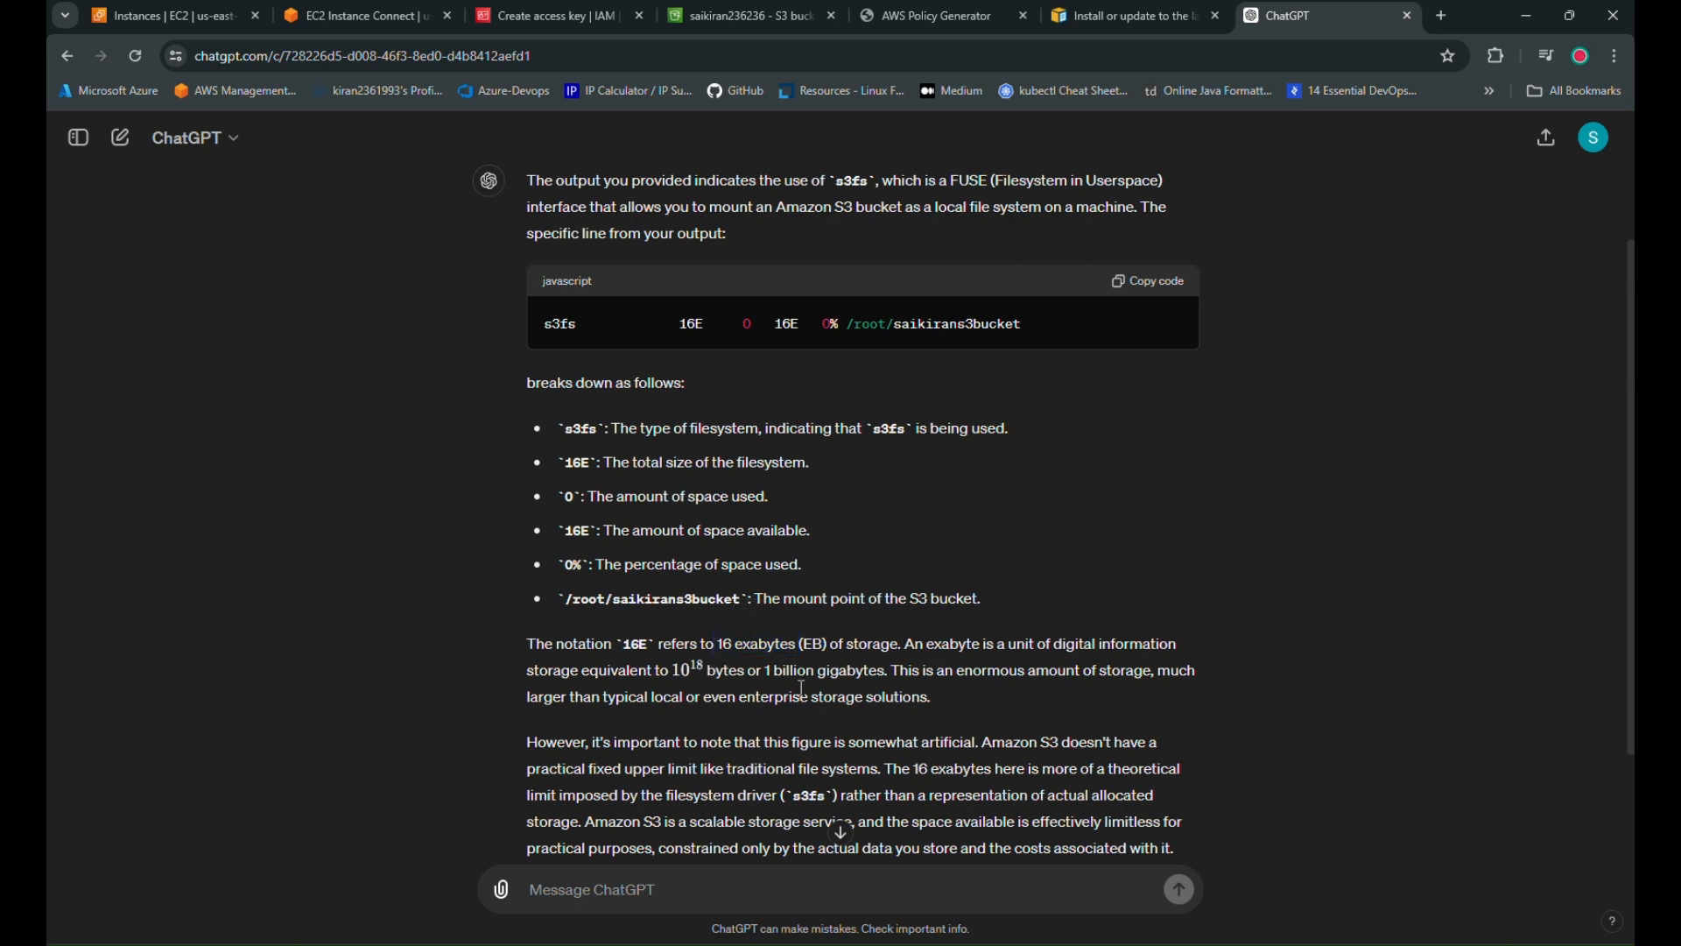
Ask whether 10 petabytes equals 1 exabyte and choose Response 1
click(714, 896)
text(10 petabyrtes)
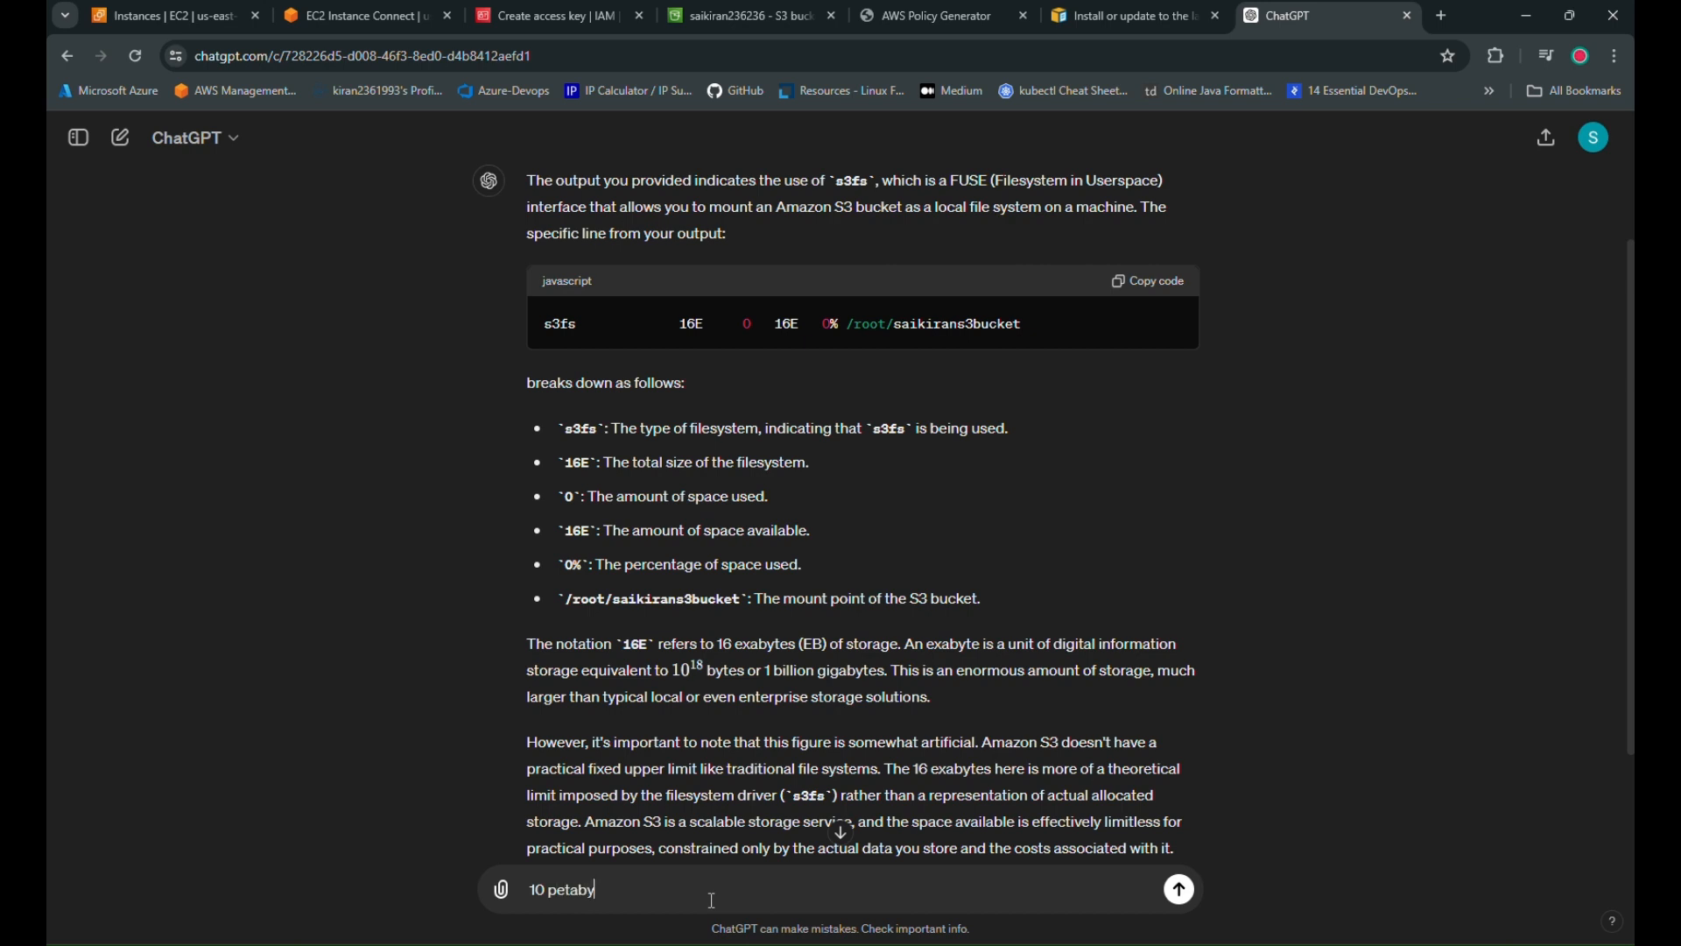
key(BackSpace)
key(BackSpace)
key(BackSpace)
text(equals to 1 exabytes right ?)
key(Return)
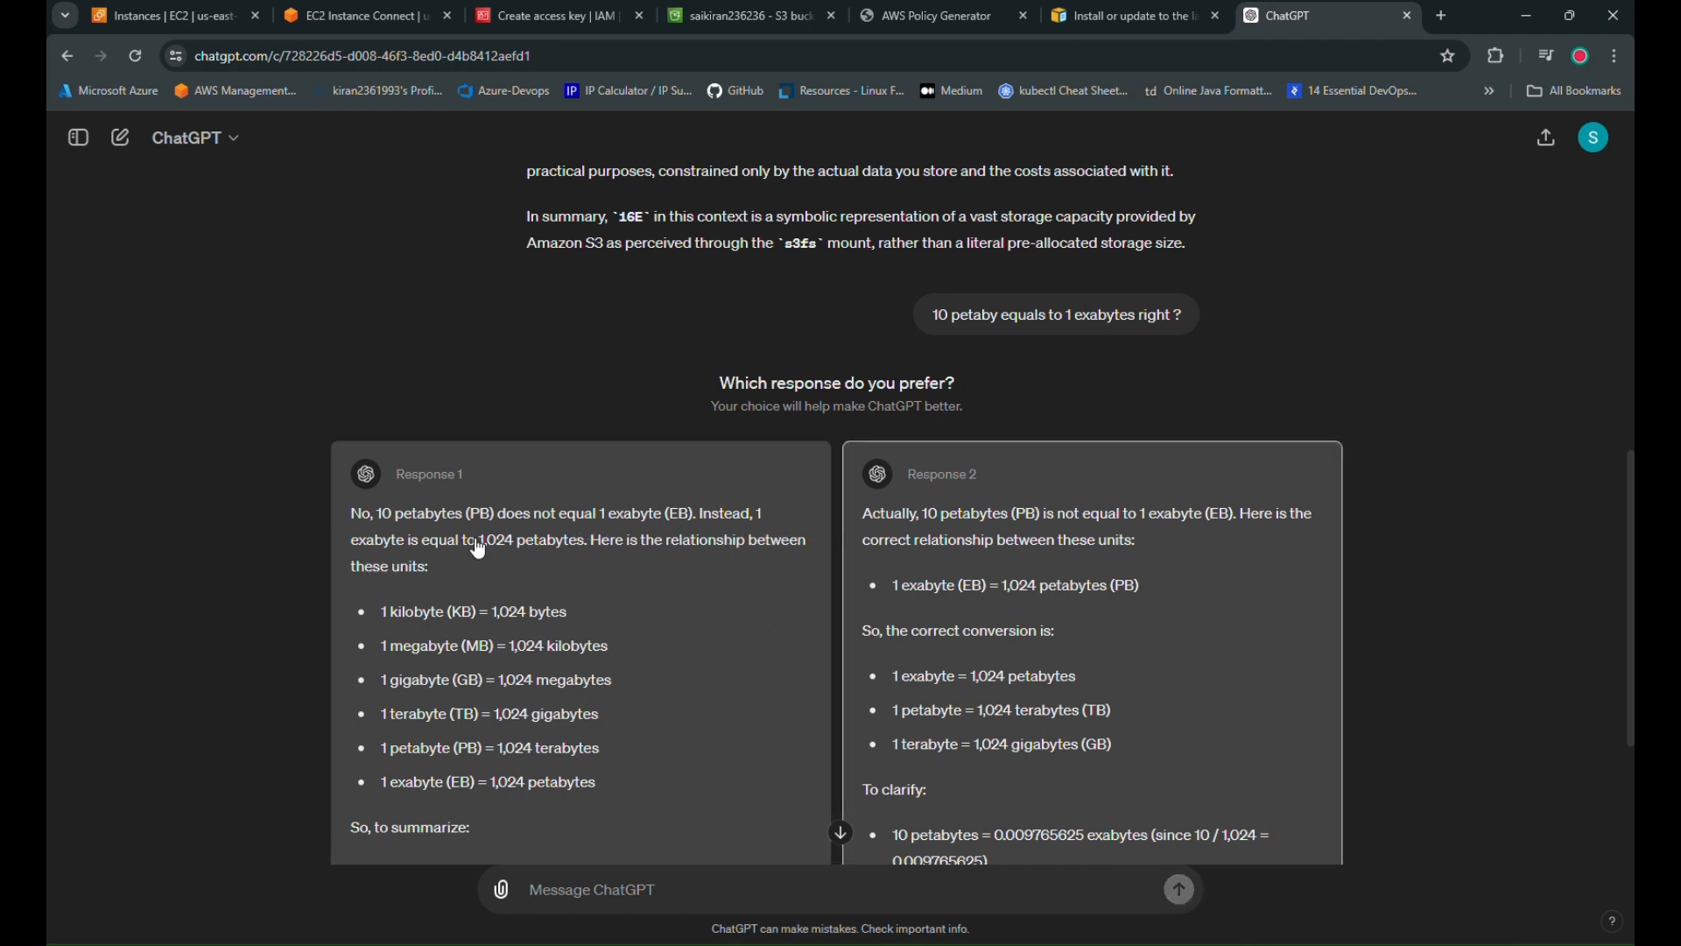
click(571, 549)
scroll(1064, 752, down, 2)
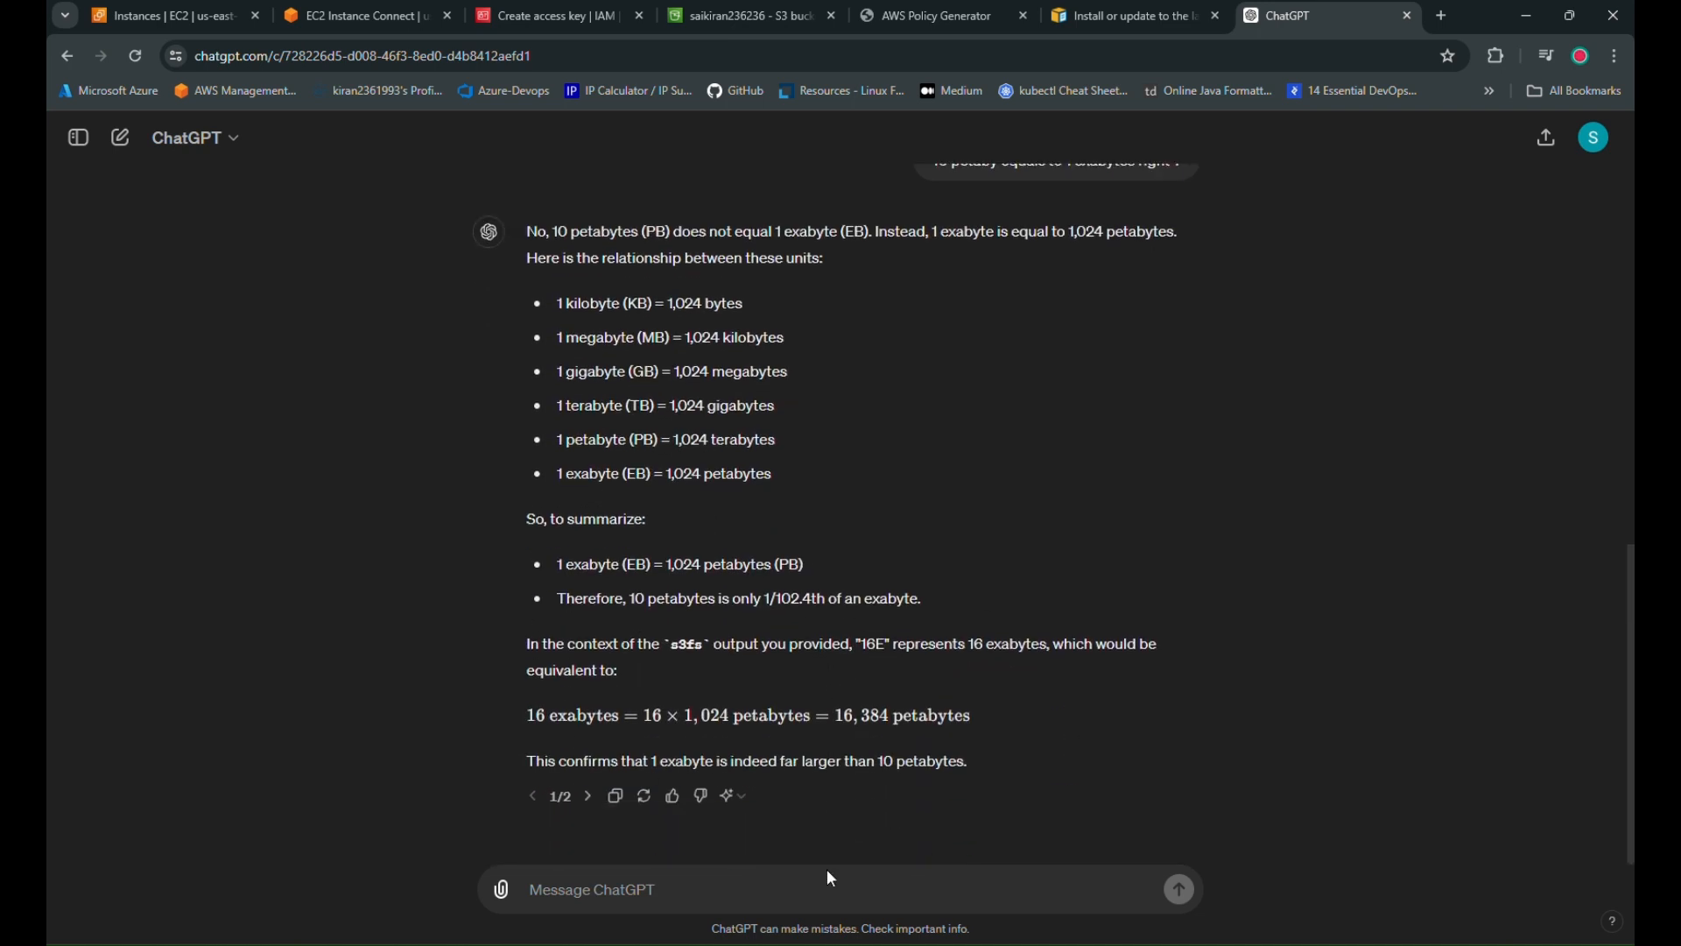
In the EC2 terminal, highlight the 16E size of the s3fs row in the df -h output
click(368, 15)
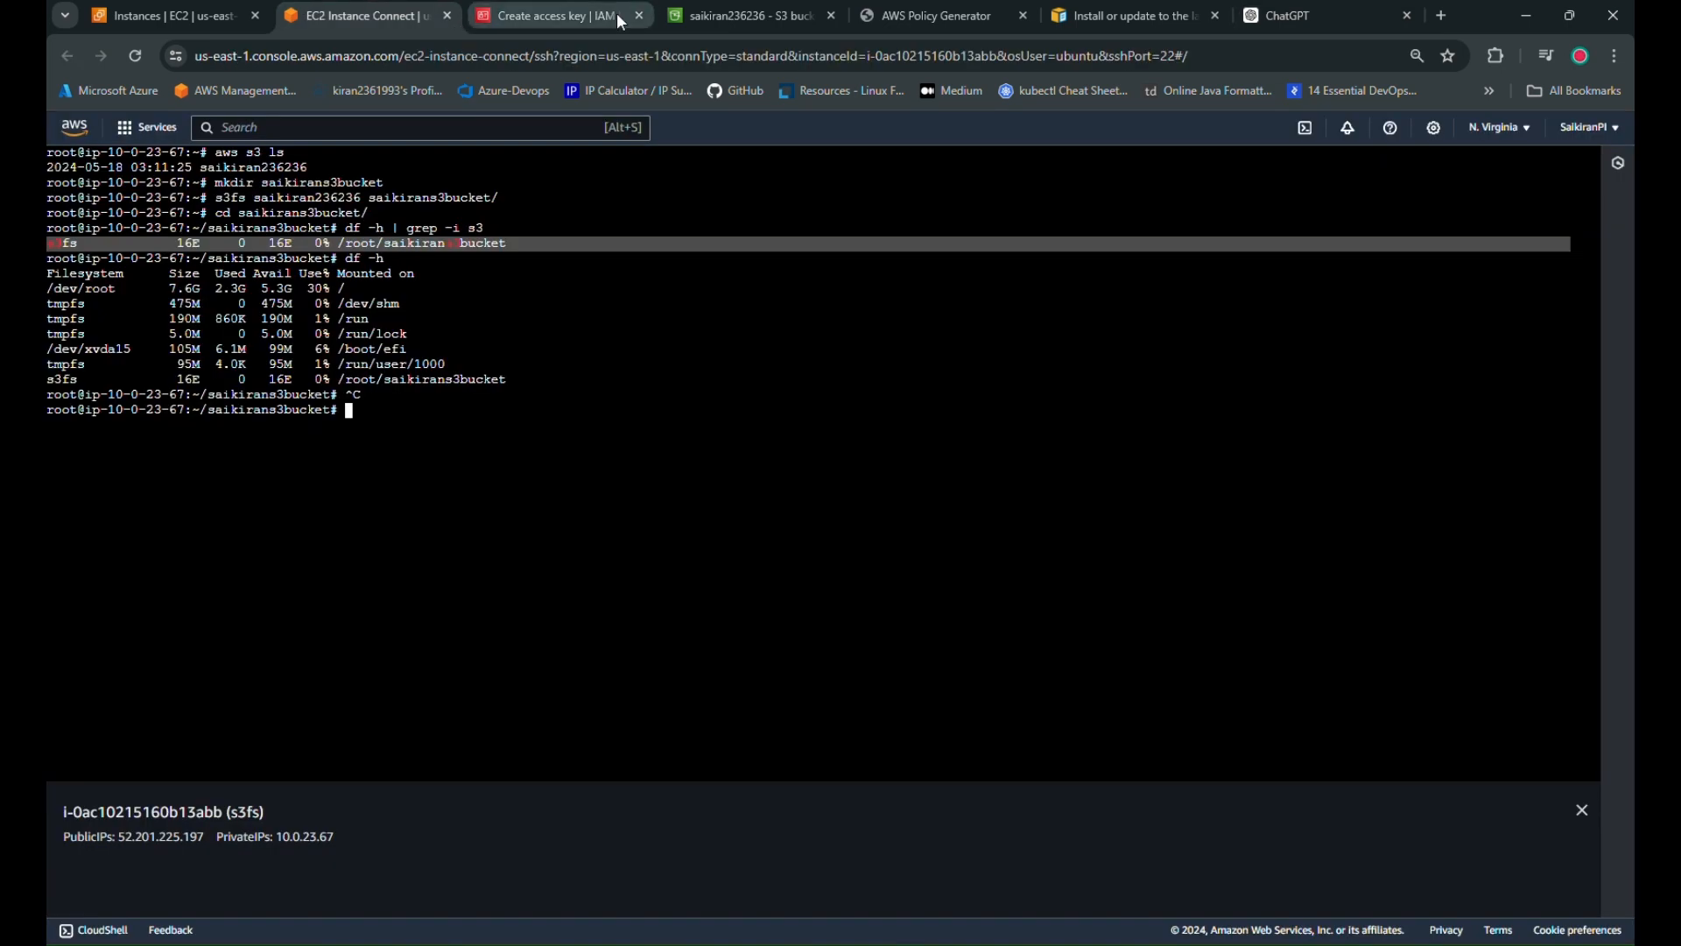
click(512, 565)
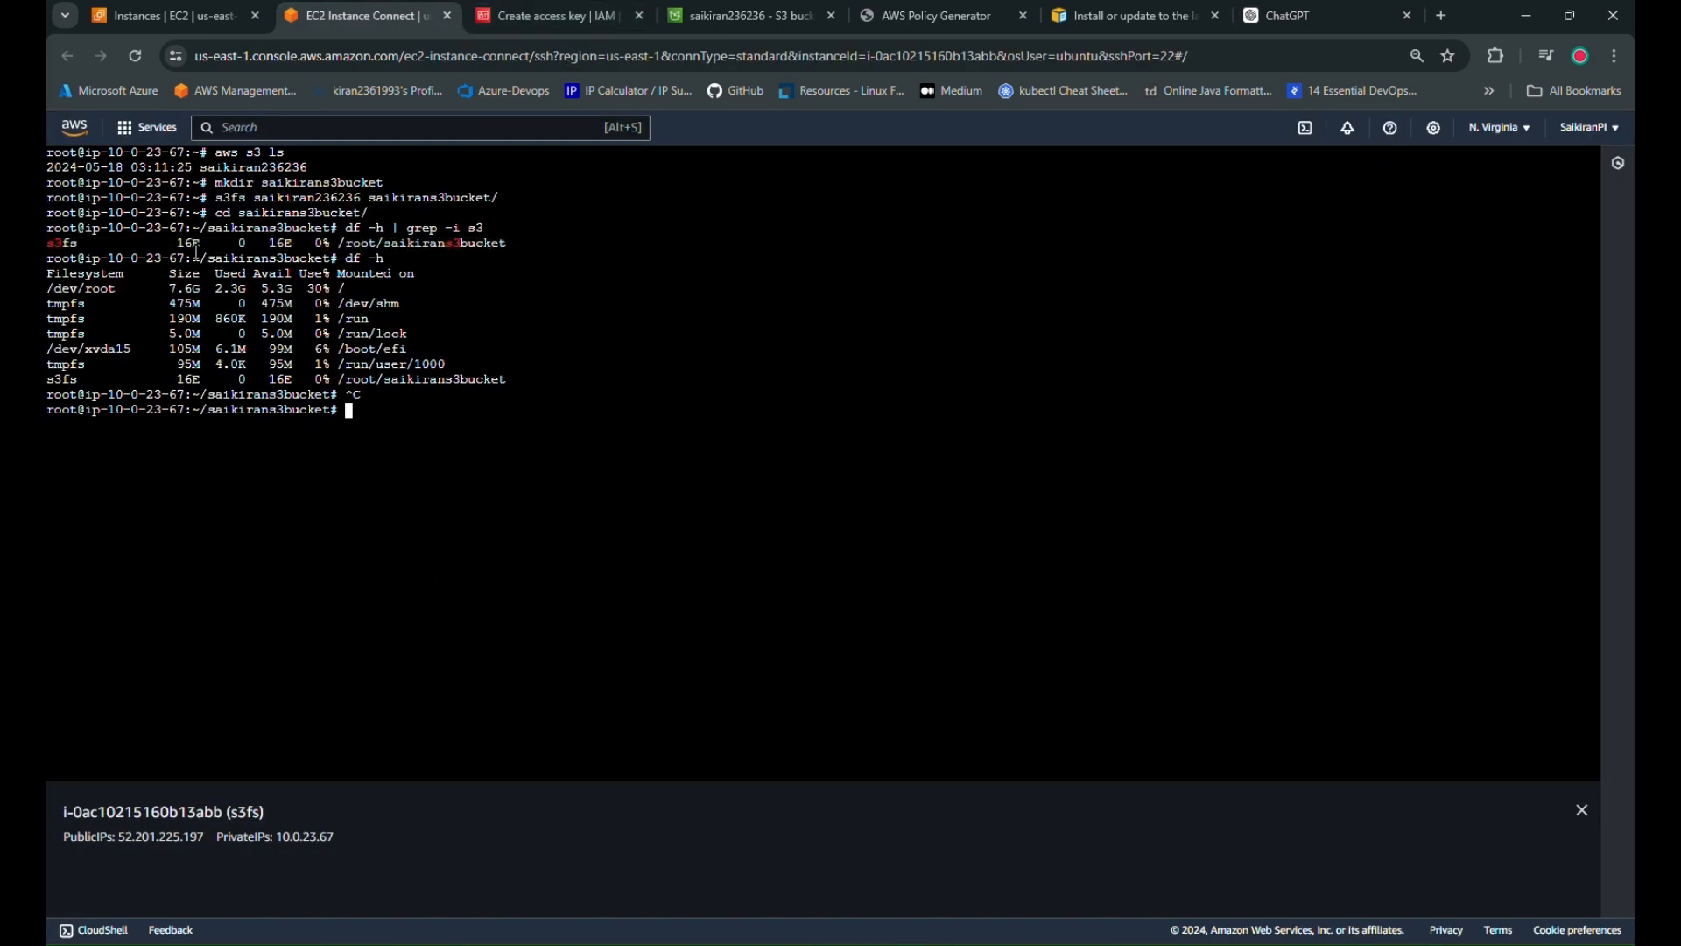
drag(177, 243, 203, 243)
click(166, 239)
mouse_move(171, 243)
mouse_down()
mouse_move(222, 244)
mouse_move(200, 231)
mouse_up()
click(277, 548)
drag(511, 244, 132, 248)
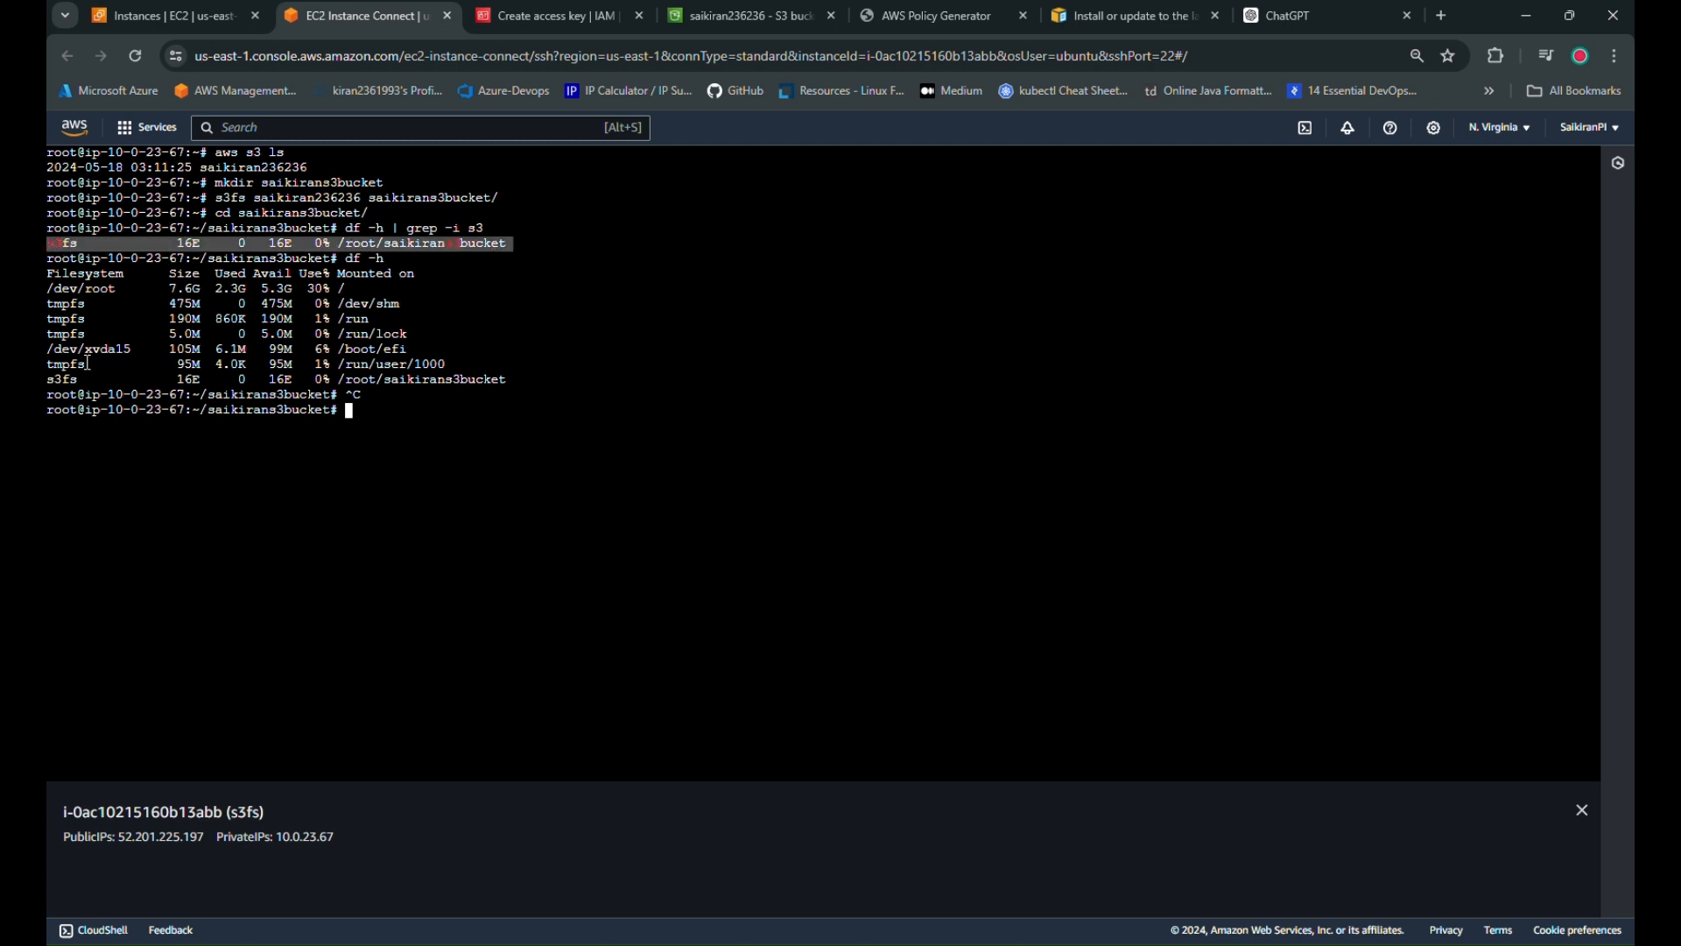
click(511, 420)
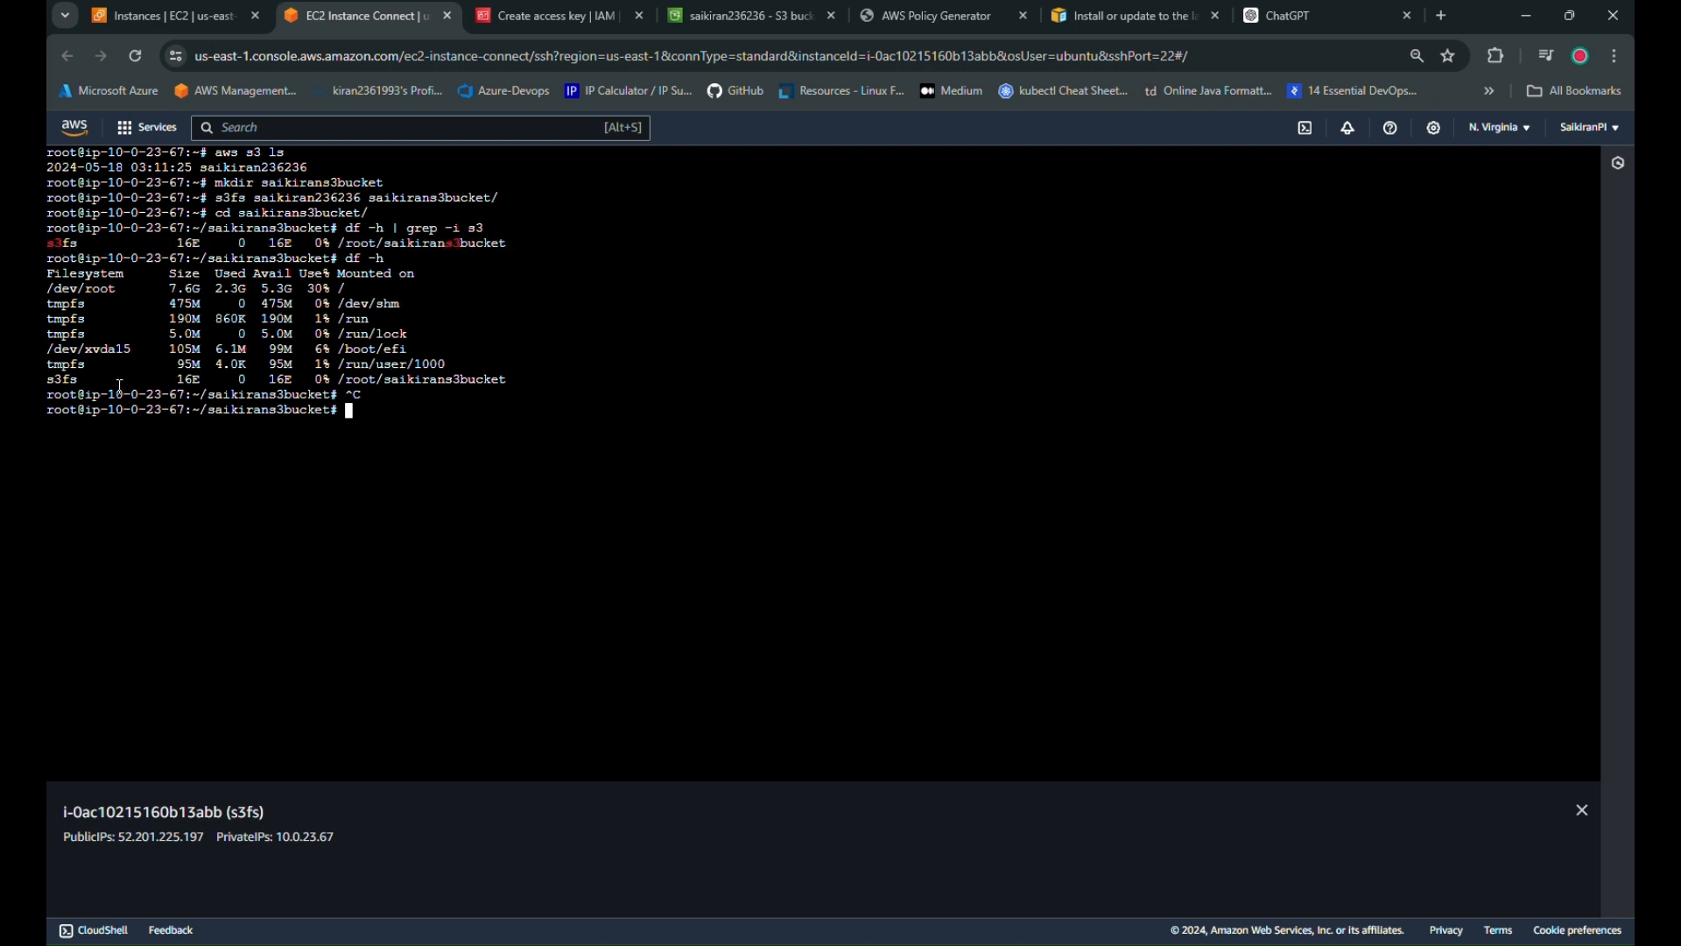
drag(49, 379, 217, 371)
double_click(187, 380)
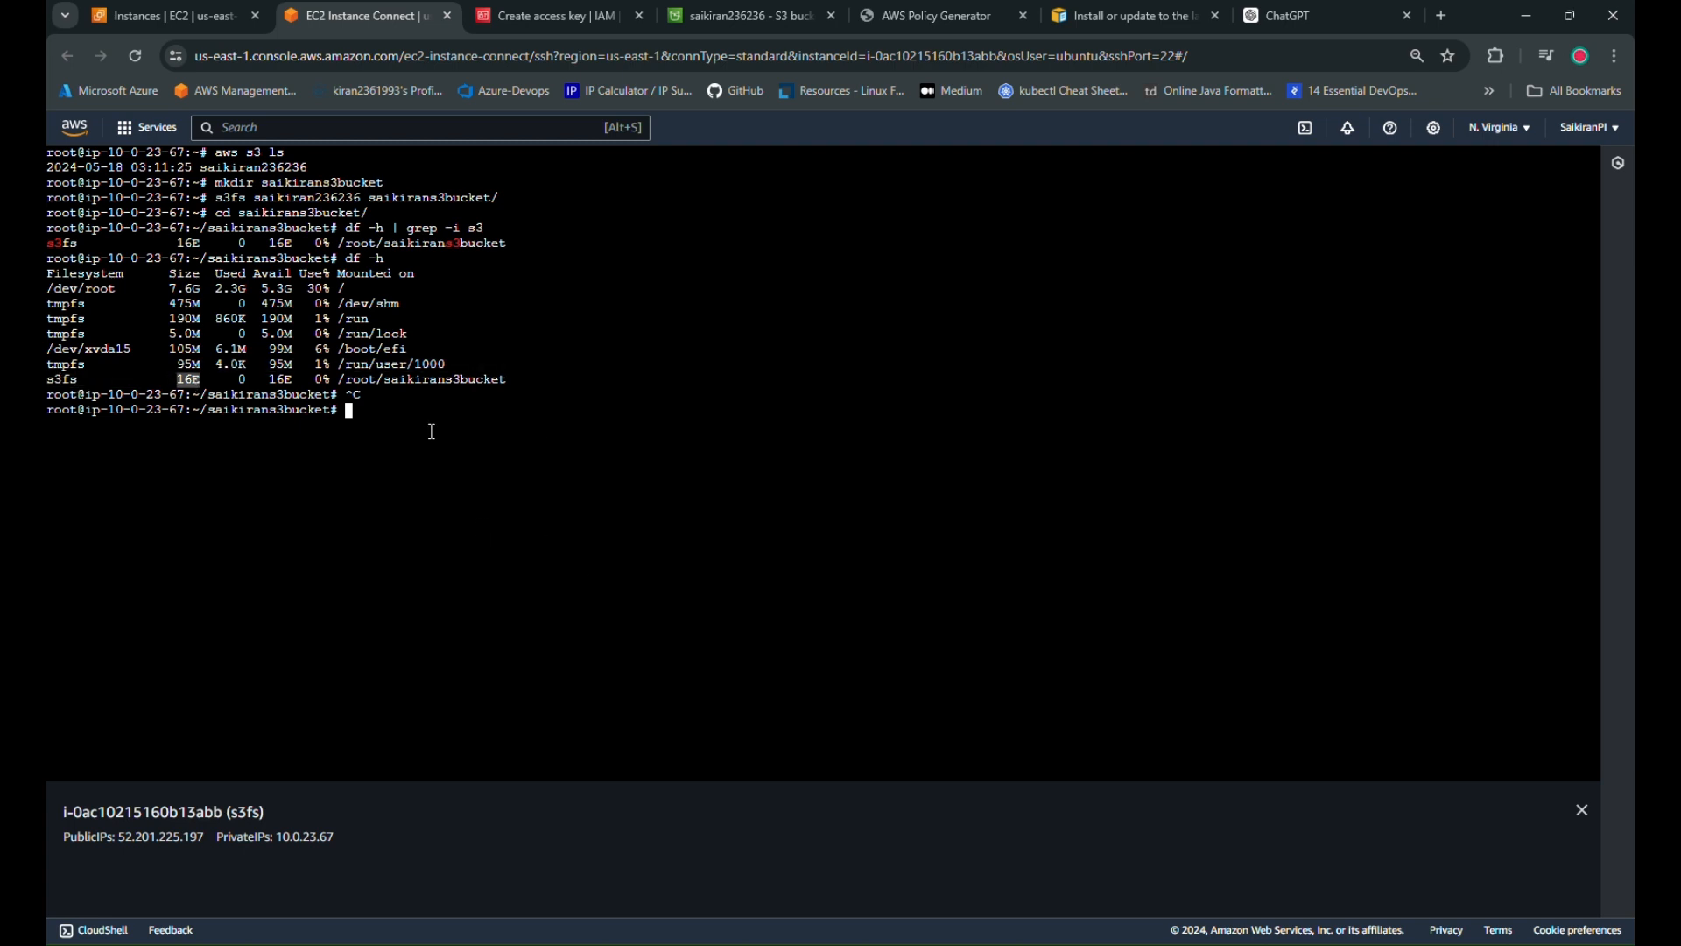